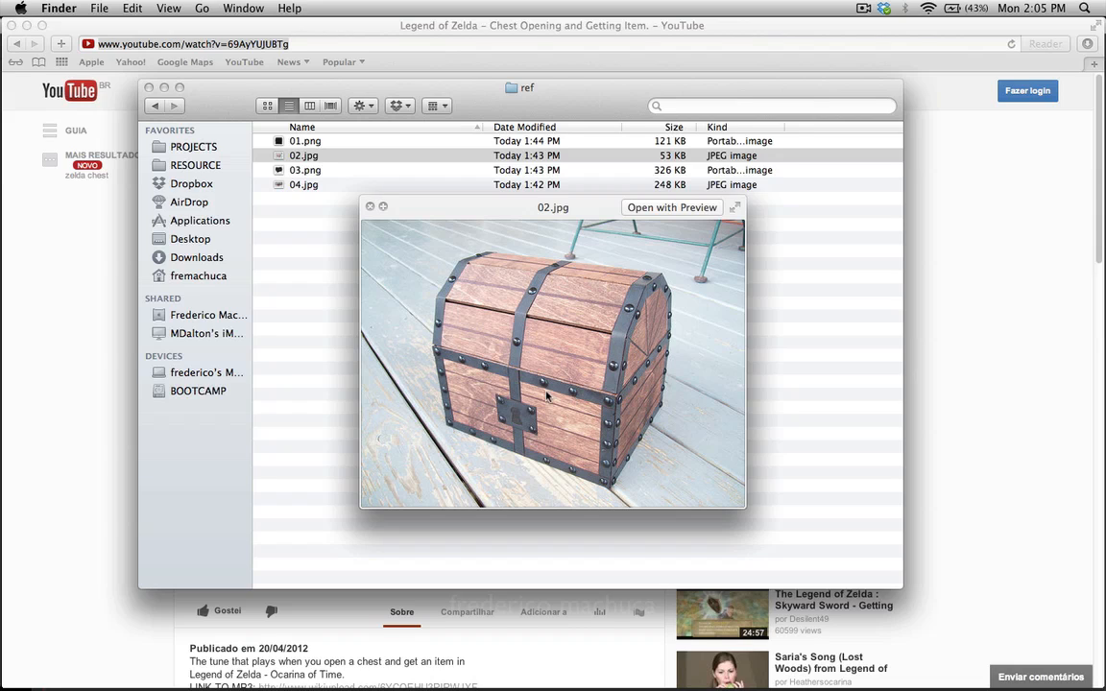
- Compare the chest reference images 01.png and 02.jpg in the ref folder
key(Up)
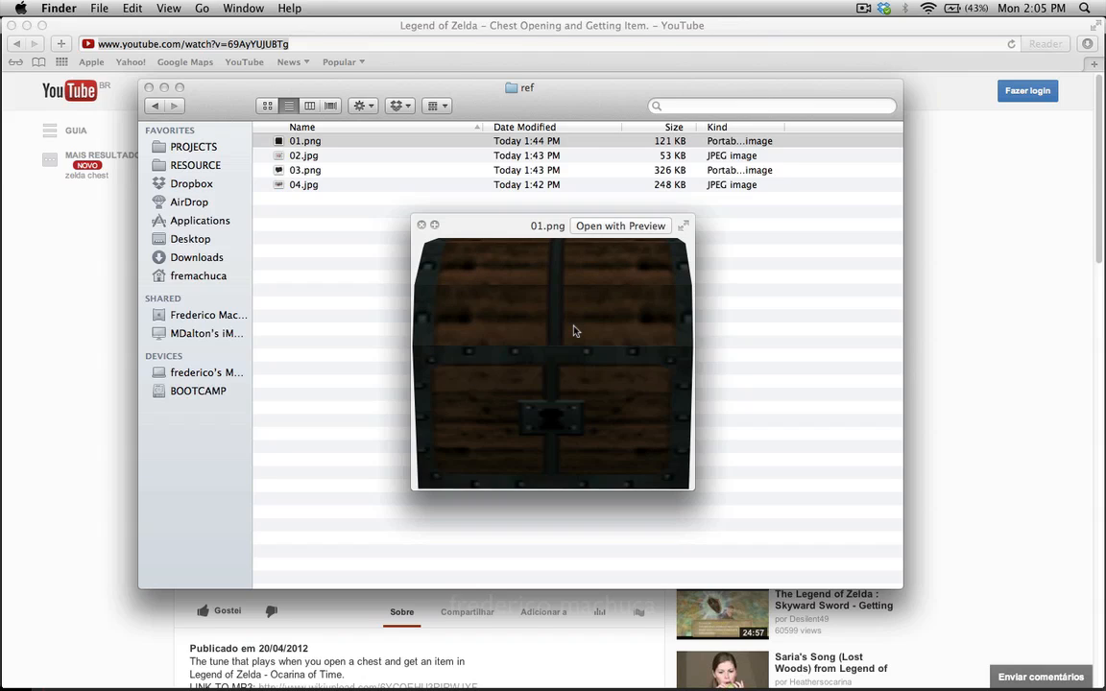
key(Down)
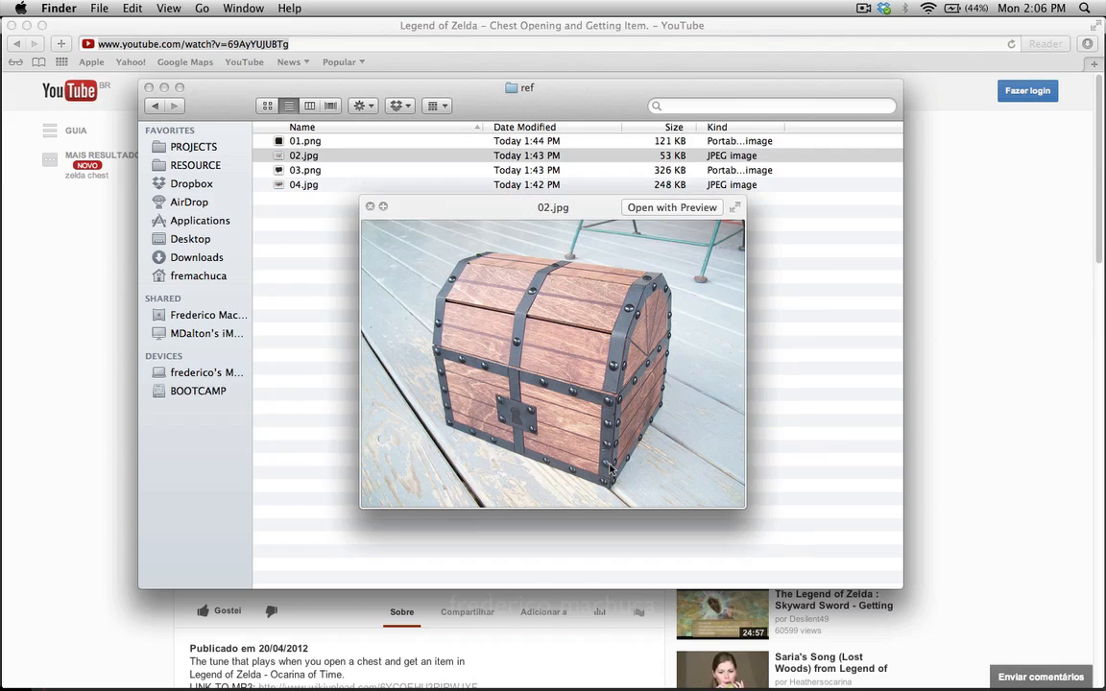
key(Up)
- Switch to Safari and play the Legend of Zelda chest-opening video, pausing it near the end
click(67, 479)
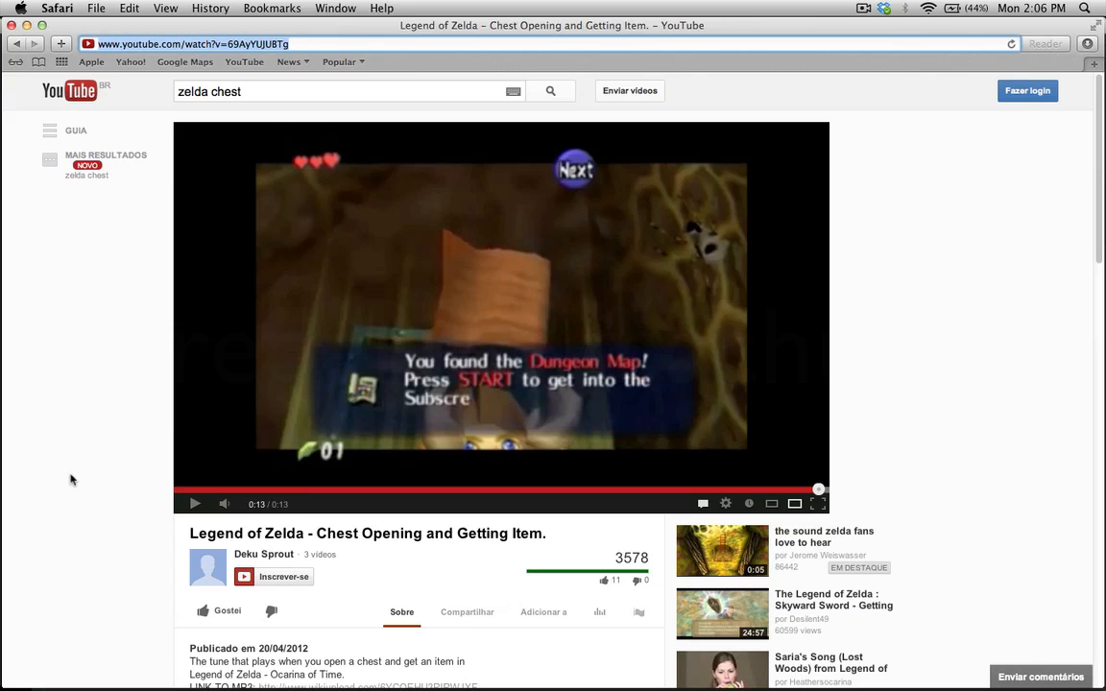
click(194, 505)
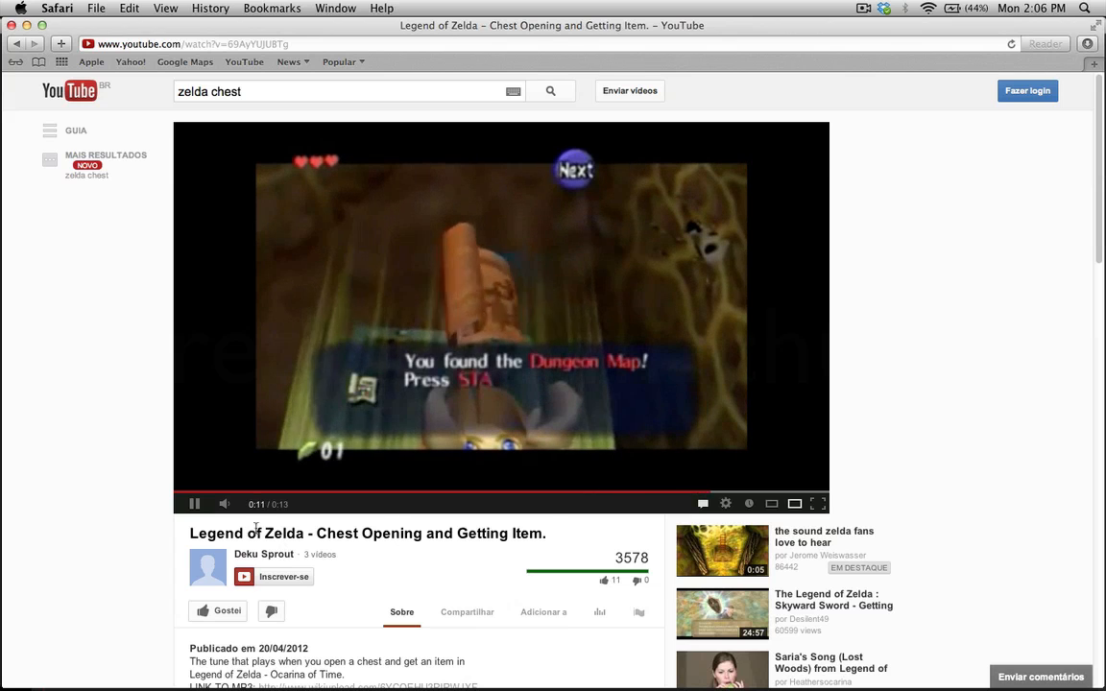
click(195, 504)
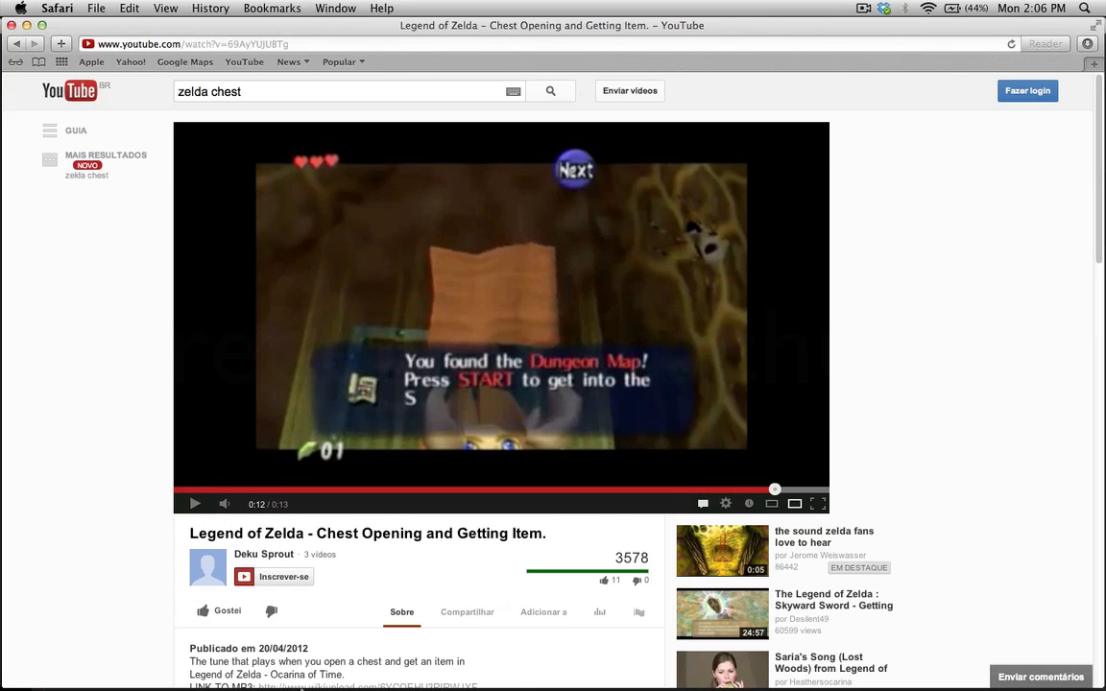
- Return to the ref folder in Finder and study the chest's shape in previews 01.png and 02.jpg
click(445, 674)
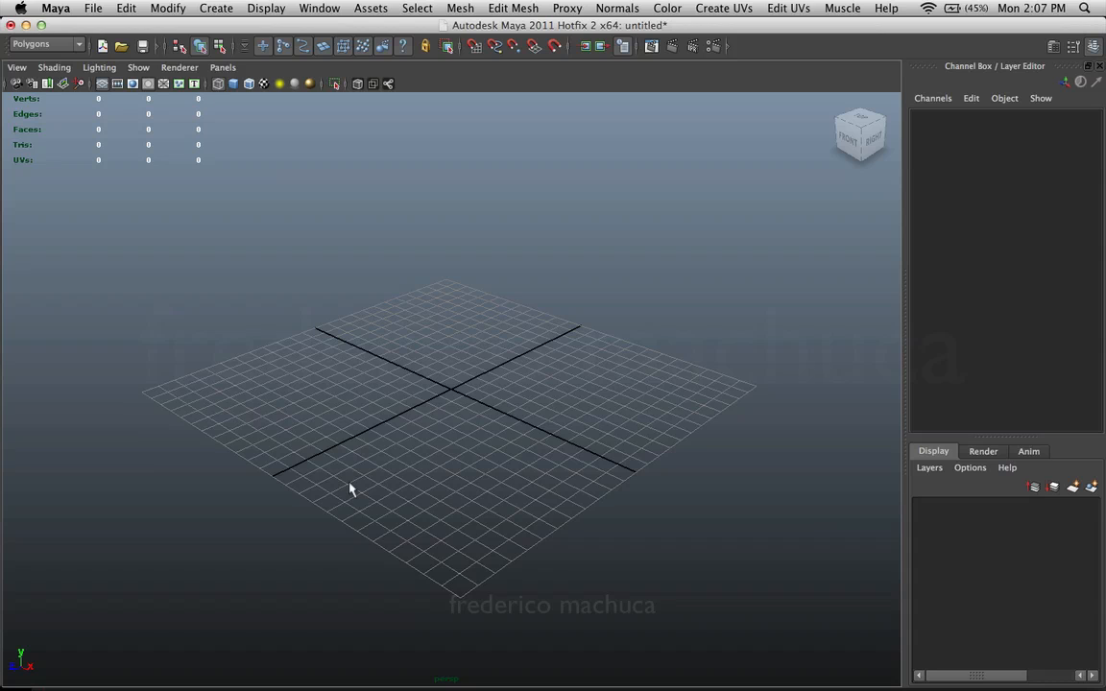
click(190, 653)
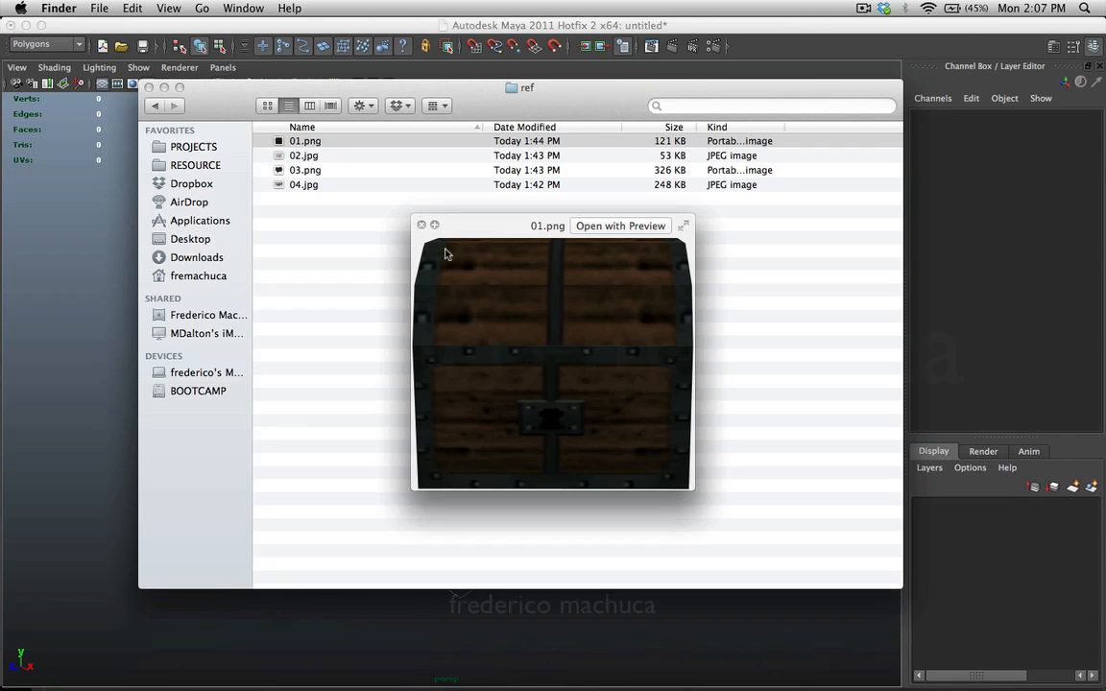
key(Down)
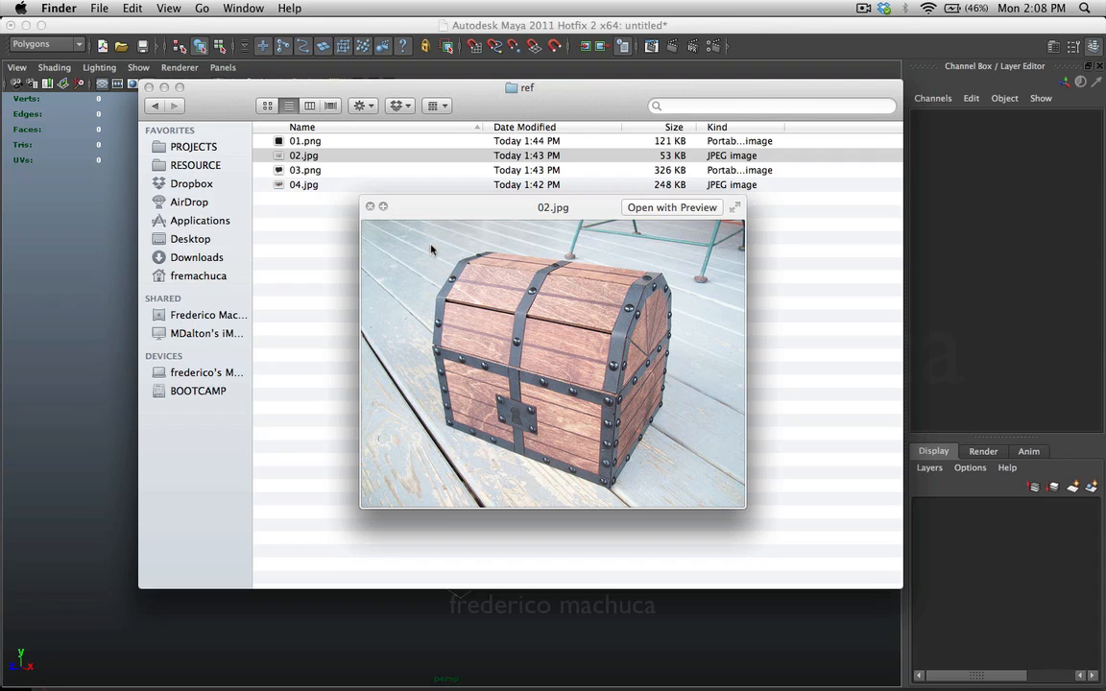
key(space)
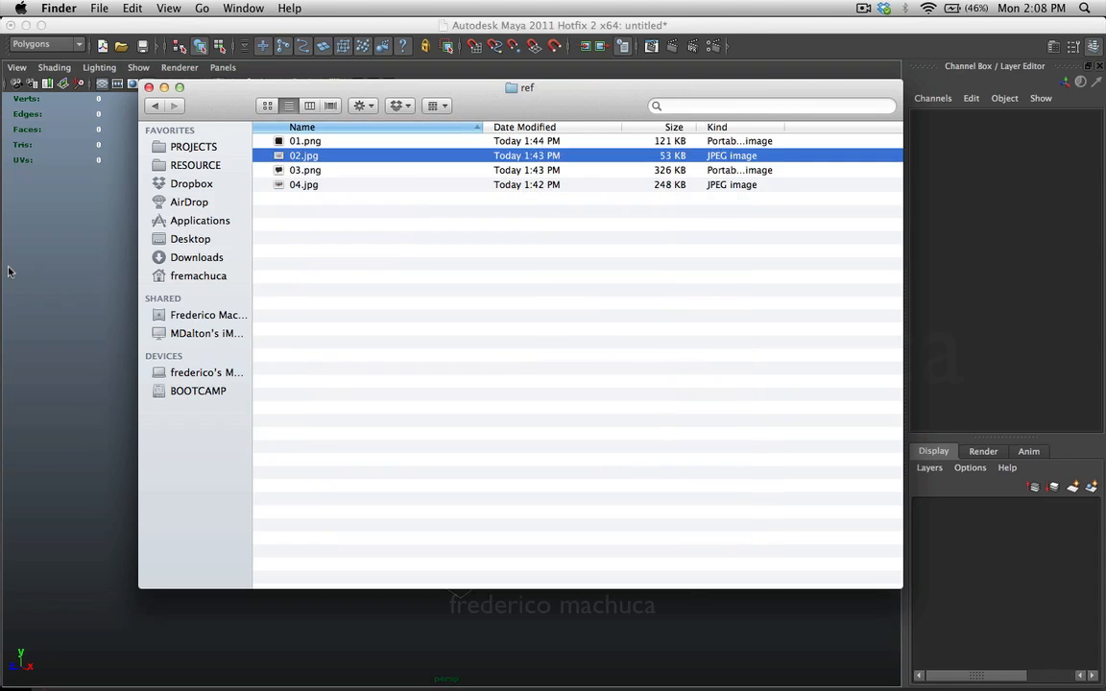
- Switch to Maya and create a polygon cube at the origin
click(62, 279)
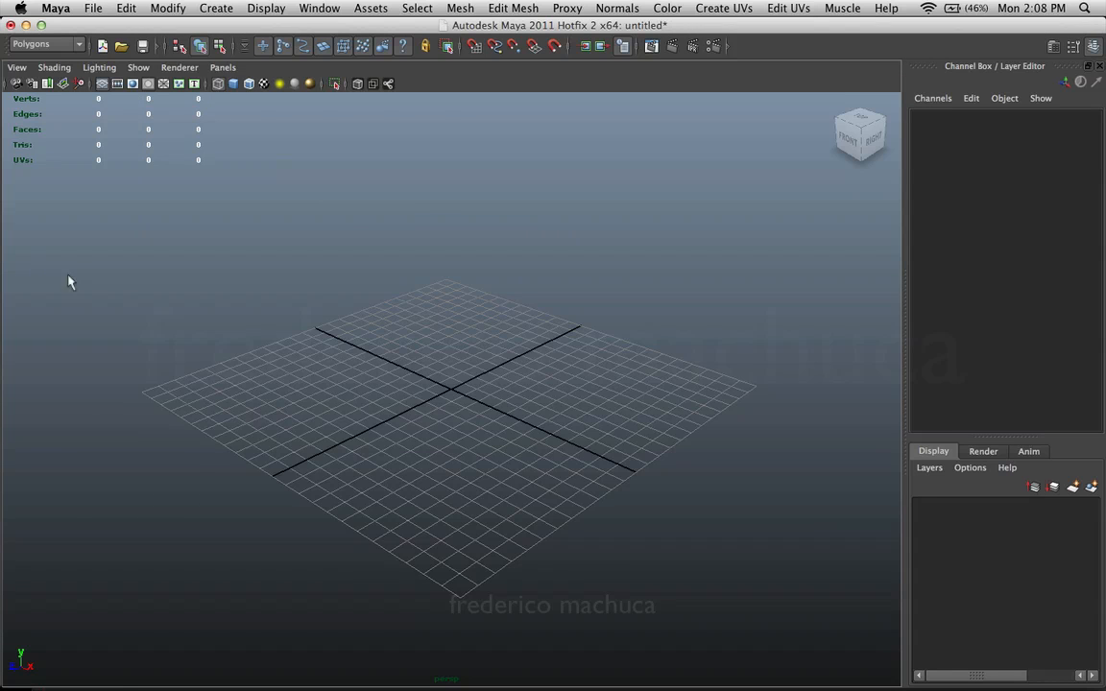
click(217, 8)
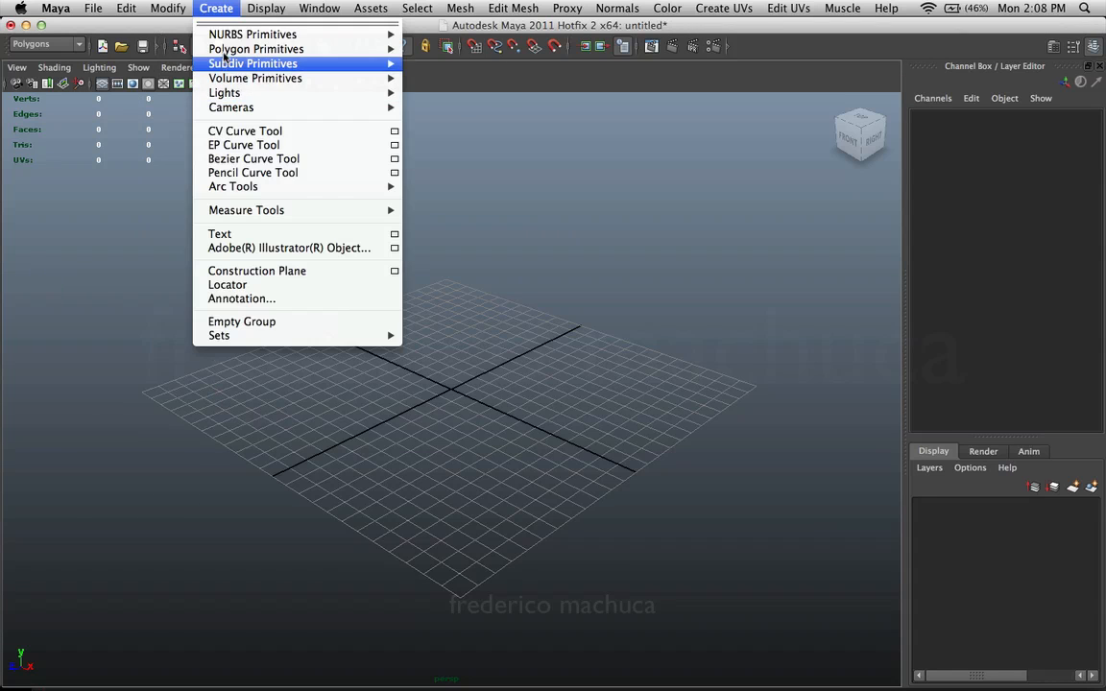
mouse_move(288, 44)
click(456, 81)
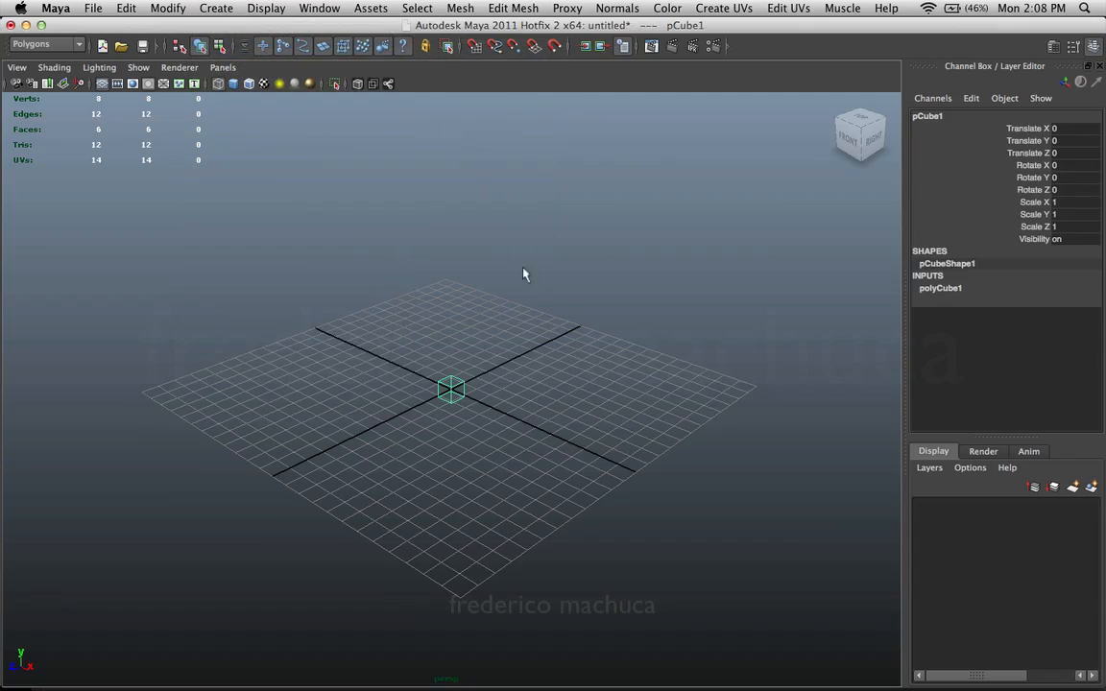
- Stretch the cube along the X axis to a scale of about 2.03
alt+drag(411, 339, 471, 327)
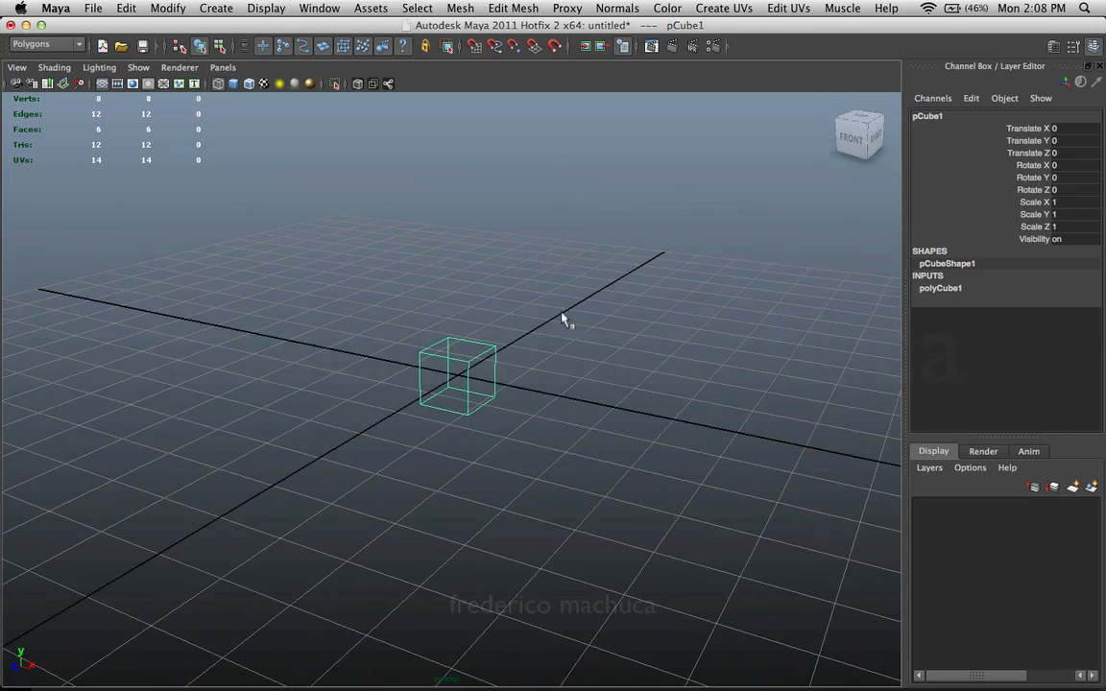
alt+drag(565, 319, 627, 366)
alt+drag(612, 285, 555, 328)
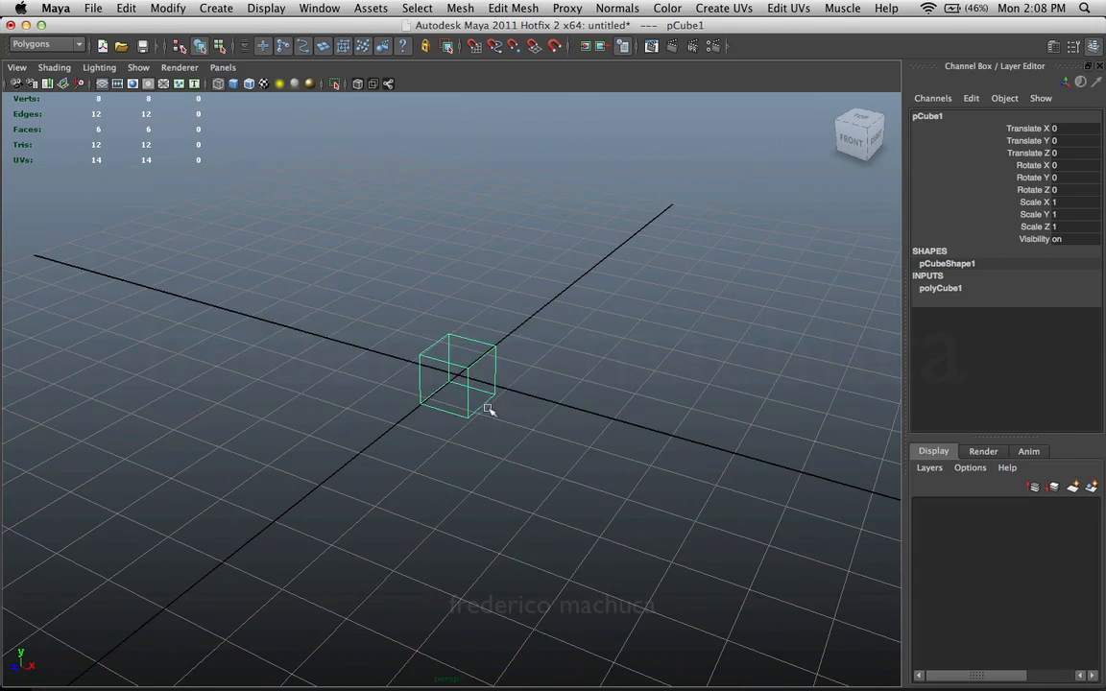
key(r)
alt+drag(487, 407, 591, 388)
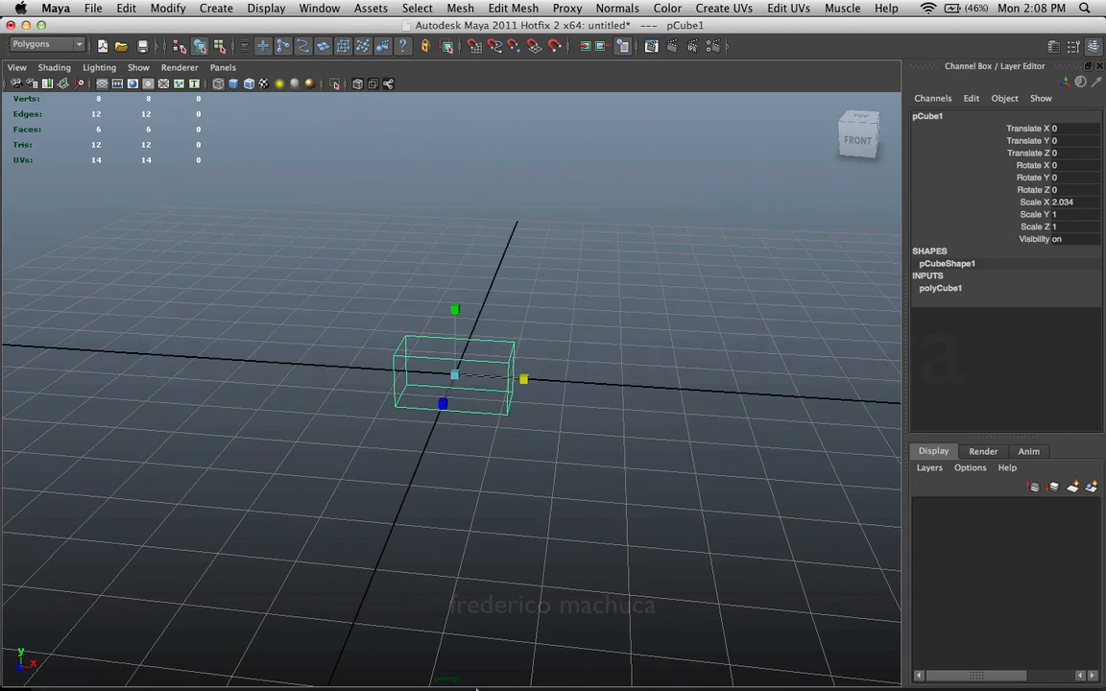
- Switch to Finder and check the chest's proportions in reference images 02.jpg and 01.png
click(190, 645)
key(space)
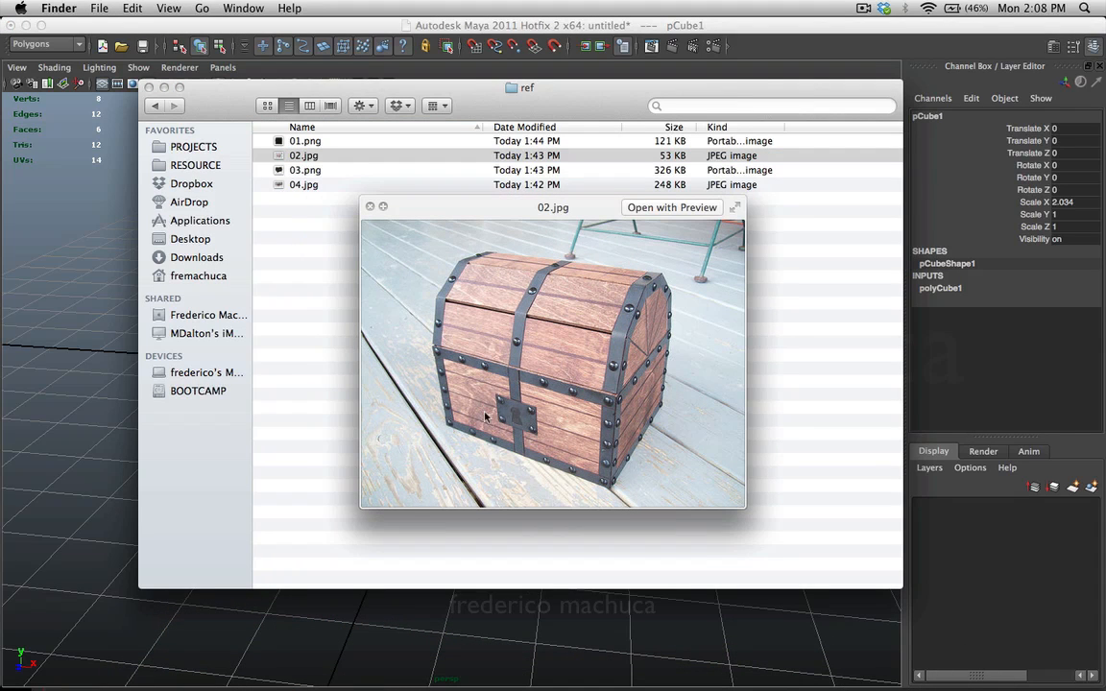
key(Up)
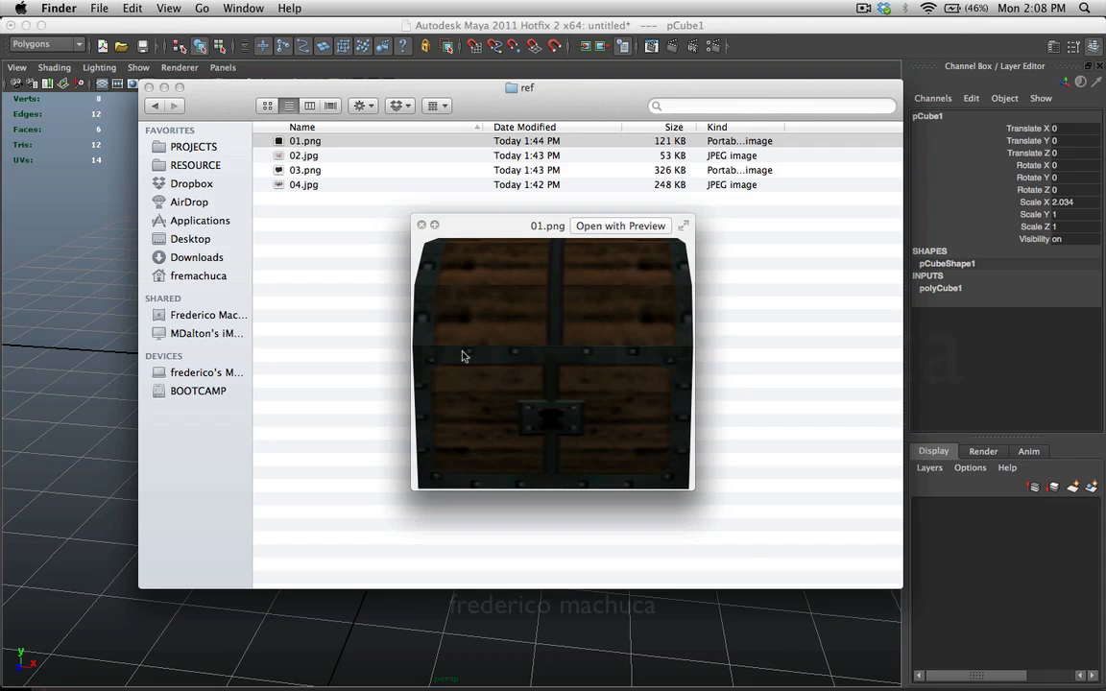
key(Down)
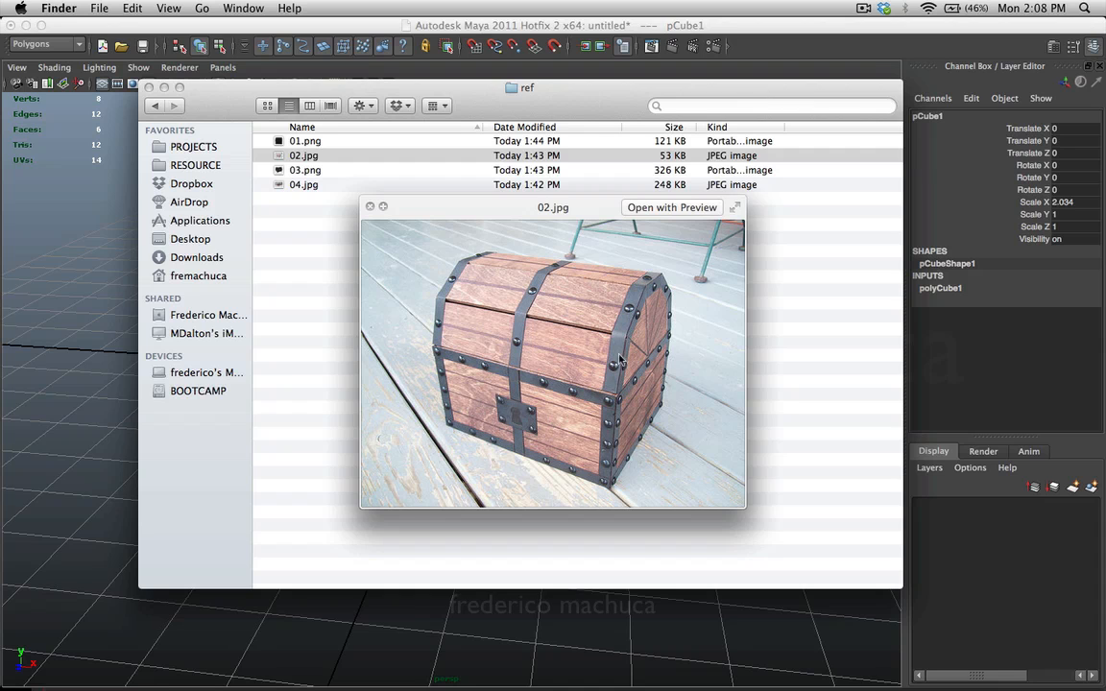
key(space)
- Return to Maya and set the cube's Scale X, Y and Z to 3
click(118, 365)
alt+drag(499, 373, 487, 346)
click(485, 364)
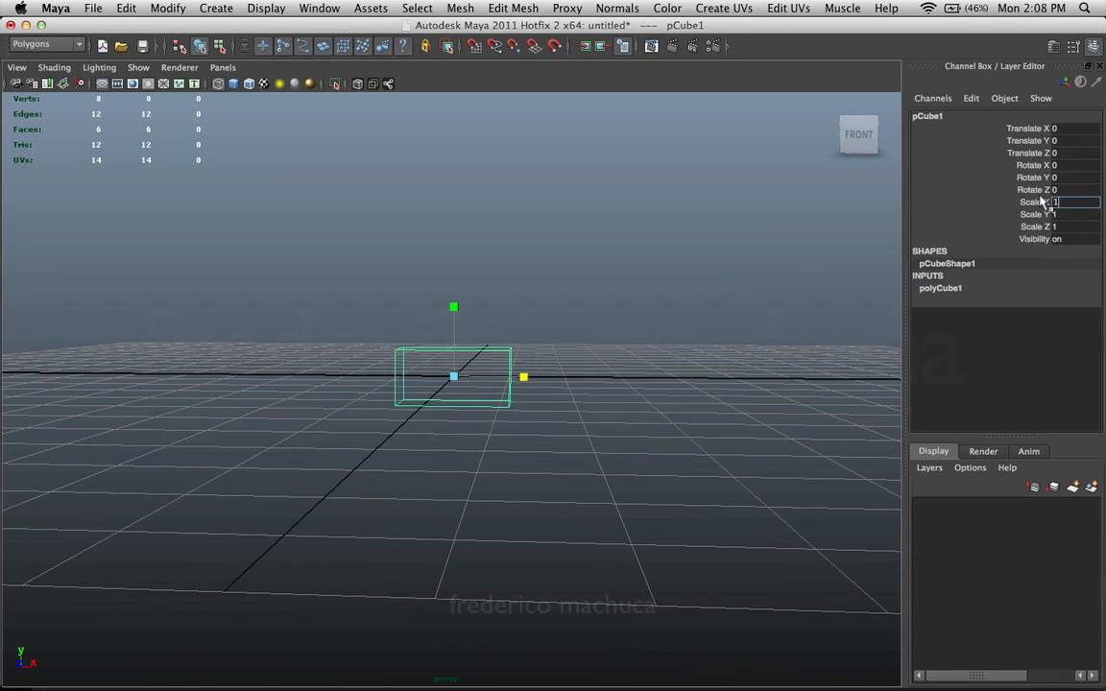
click(1042, 201)
alt+drag(662, 317, 494, 358)
drag(1070, 202, 1080, 226)
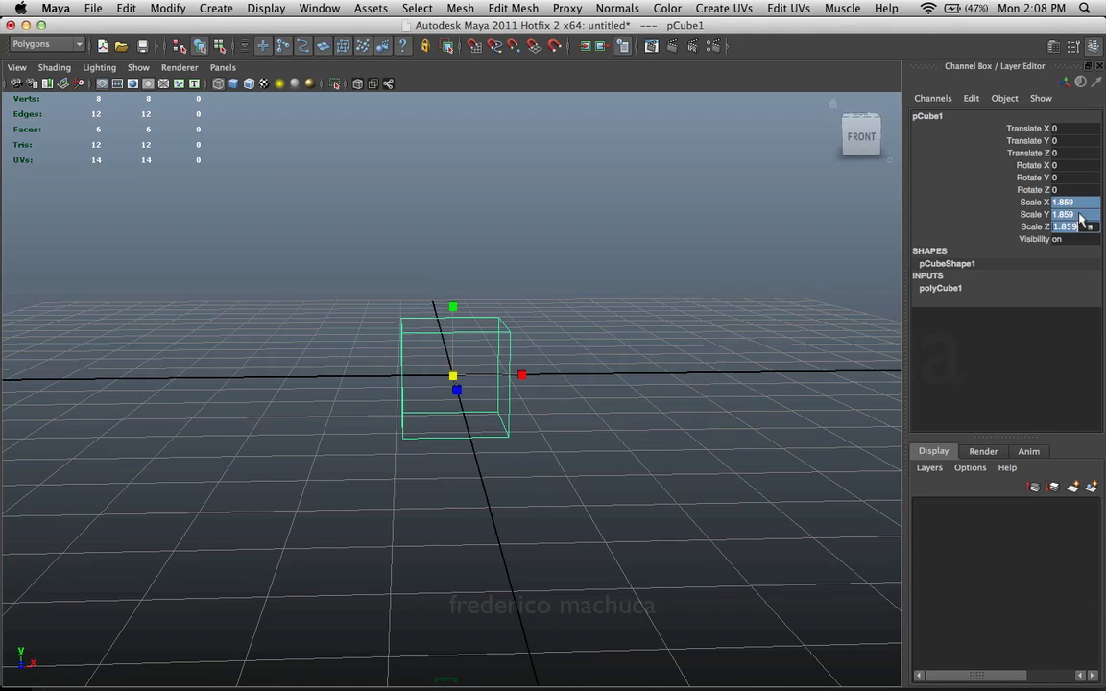
text(3)
key(Return)
- Raise the cube to a Translate Y of about 1.48, near the grid surface, and display it shaded
mouse_move(546, 339)
alt+mouse_down()
mouse_move(449, 328)
mouse_move(455, 338)
mouse_move(452, 252)
mouse_move(592, 313)
mouse_move(672, 313)
mouse_move(596, 311)
mouse_move(637, 346)
mouse_move(571, 320)
mouse_move(609, 366)
alt+mouse_up()
key(w)
click(592, 313)
key(5)
click(571, 319)
- Narrow the cube's depth by setting its Scale Z to 2
key(e)
key(r)
drag(400, 374, 417, 372)
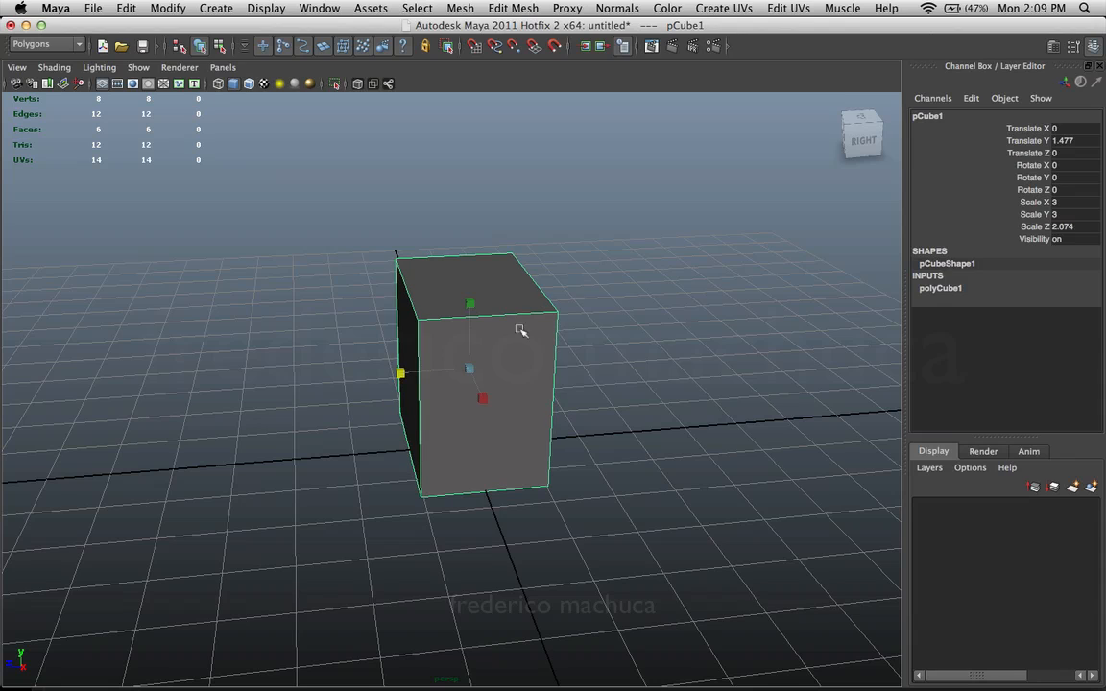
double_click(1062, 228)
text(2)
key(Return)
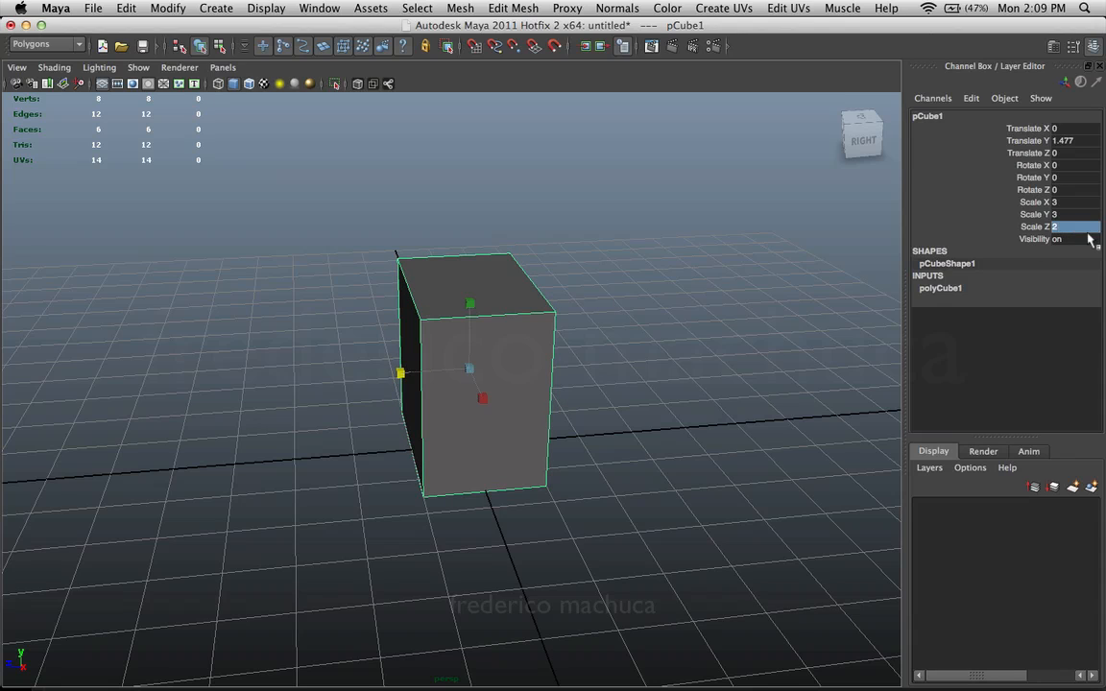
- Fine-tune the cube's height to Translate Y 1.49 so its base rests on the grid, and deselect it
alt+drag(571, 360, 682, 333)
click(672, 349)
click(587, 352)
alt+drag(620, 353, 617, 382)
click(617, 355)
click(492, 368)
key(w)
drag(465, 315, 553, 326)
click(672, 329)
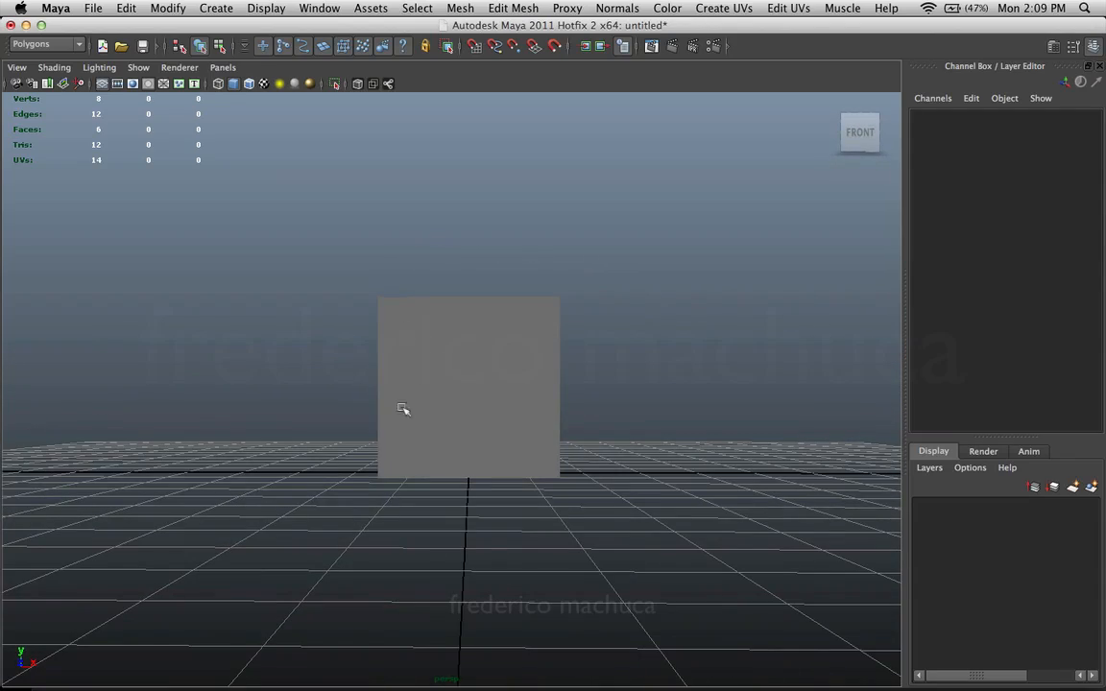
- Select the cube and examine its proportions from several angles
alt+drag(650, 403, 467, 407)
click(467, 407)
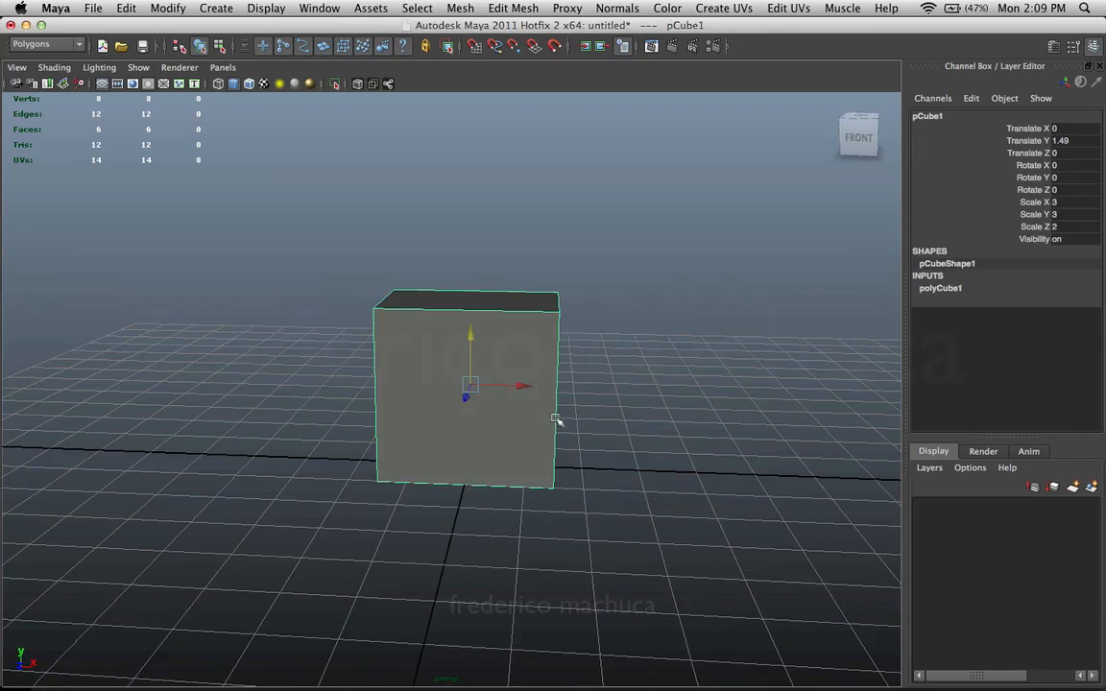
alt+drag(557, 415, 625, 411)
click(625, 411)
alt+drag(624, 411, 587, 373)
click(540, 397)
click(608, 364)
click(538, 412)
alt+drag(538, 413, 568, 375)
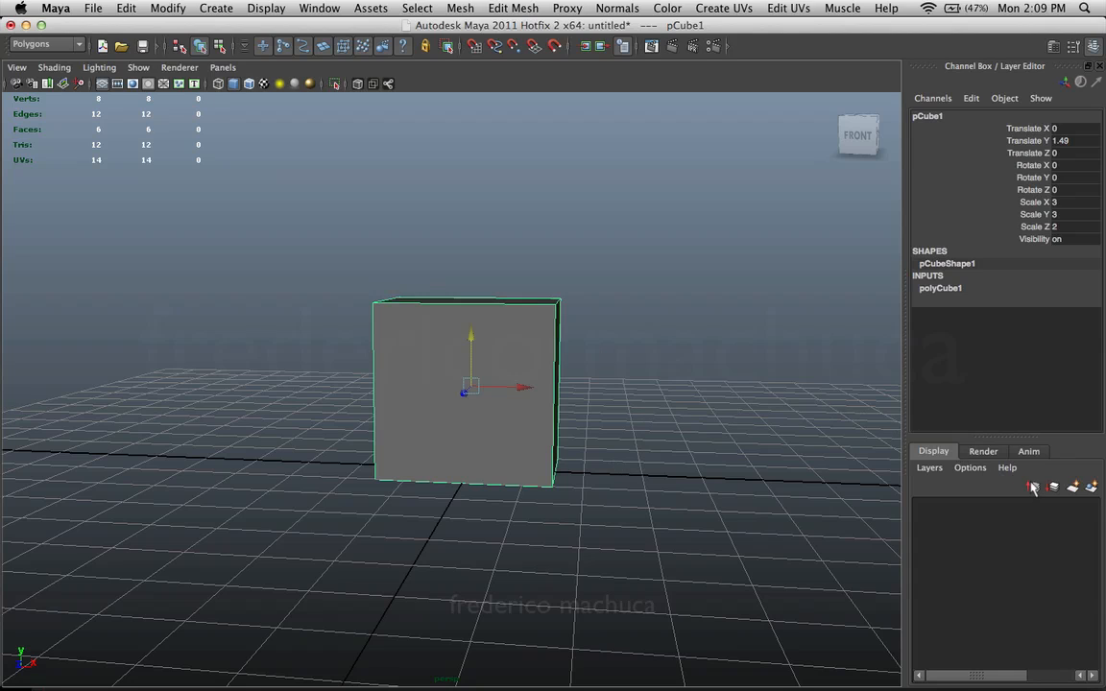
- Add the cube to a new display layer named ref, set the layer to Template and deselect the cube
click(1091, 487)
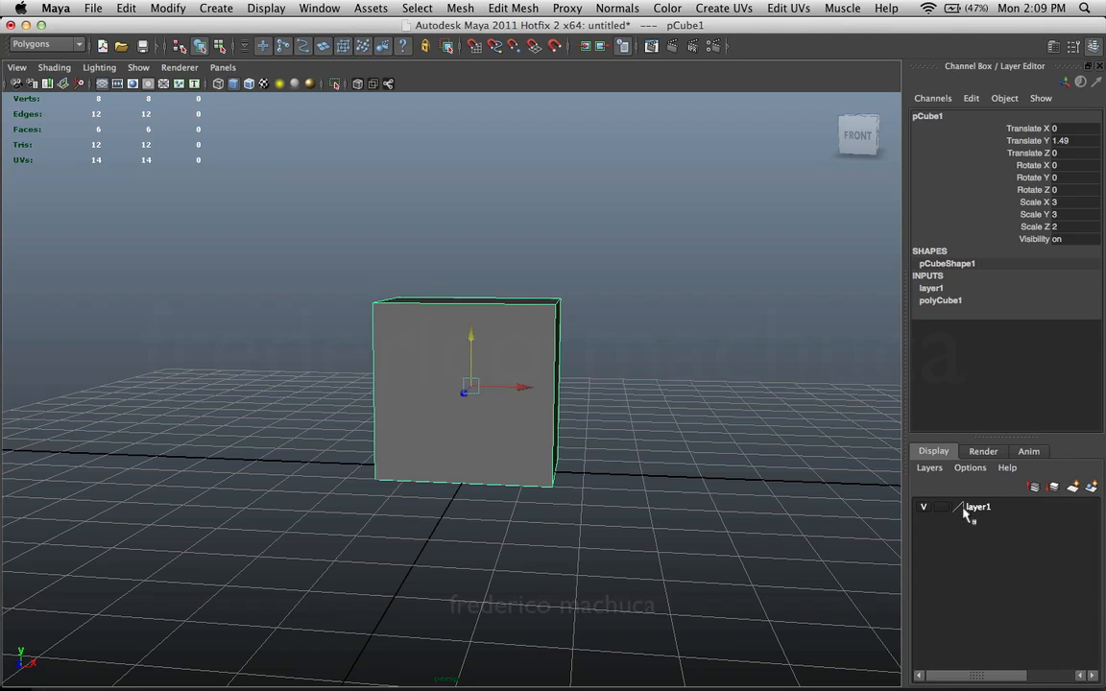
double_click(950, 511)
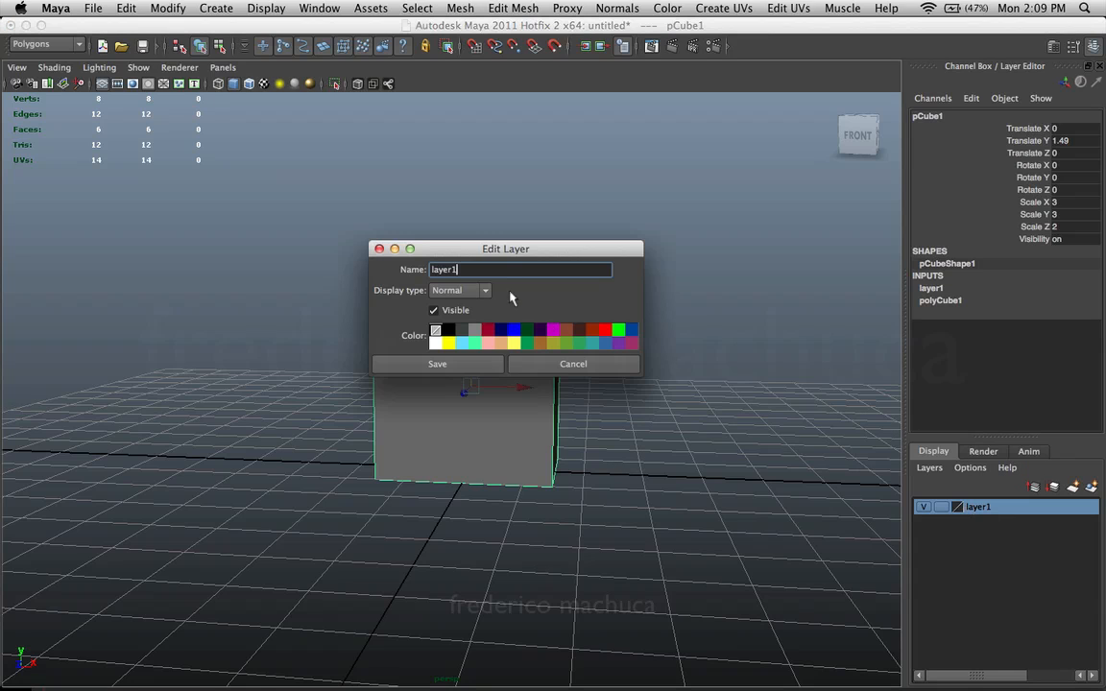
key(super+a)
text(re)
click(437, 364)
click(942, 508)
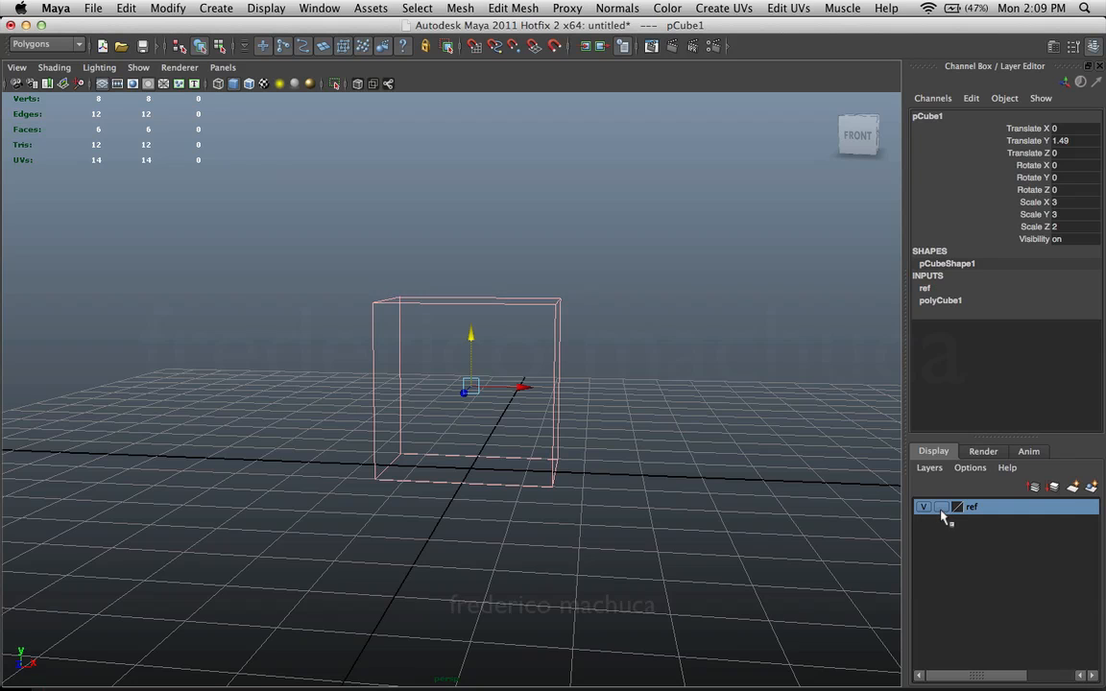
click(840, 481)
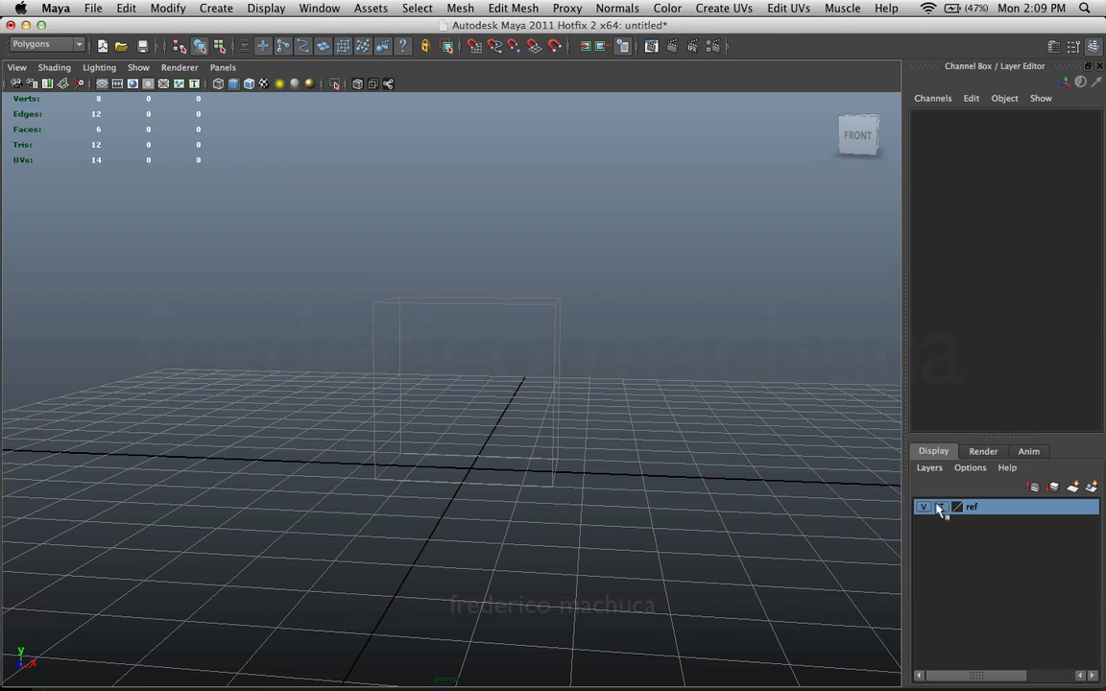
- Create a second polygon cube at the origin and raise it to a Translate Y of about 0.98
alt+drag(640, 387, 634, 351)
click(213, 8)
mouse_move(229, 69)
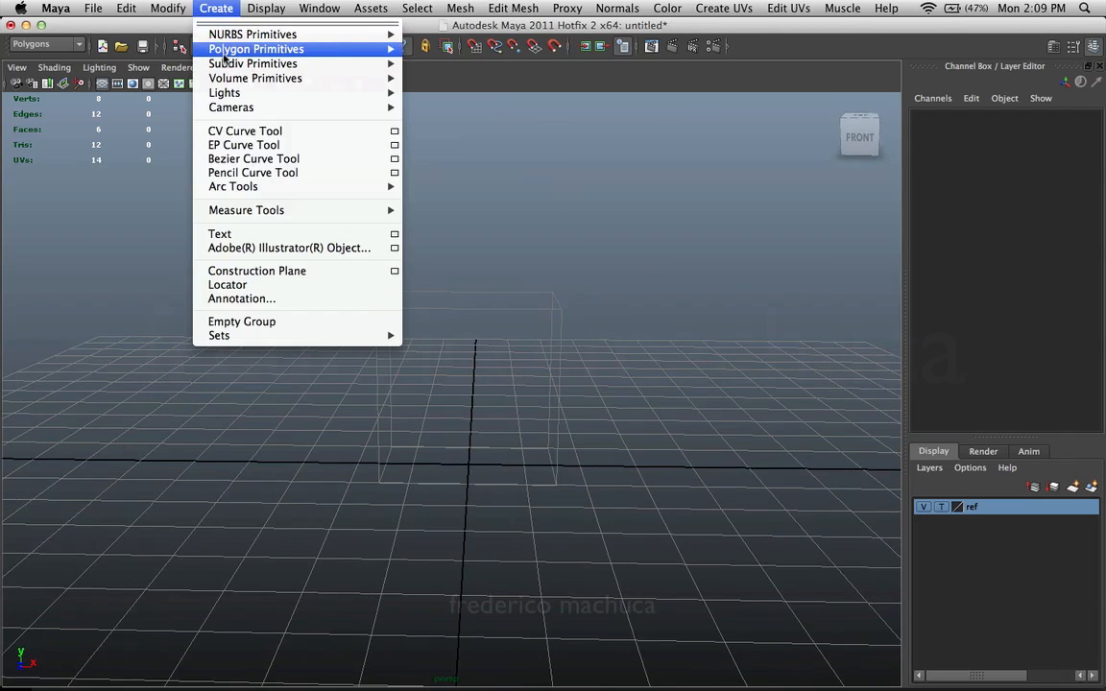
mouse_move(240, 49)
click(434, 71)
alt+drag(637, 339, 642, 333)
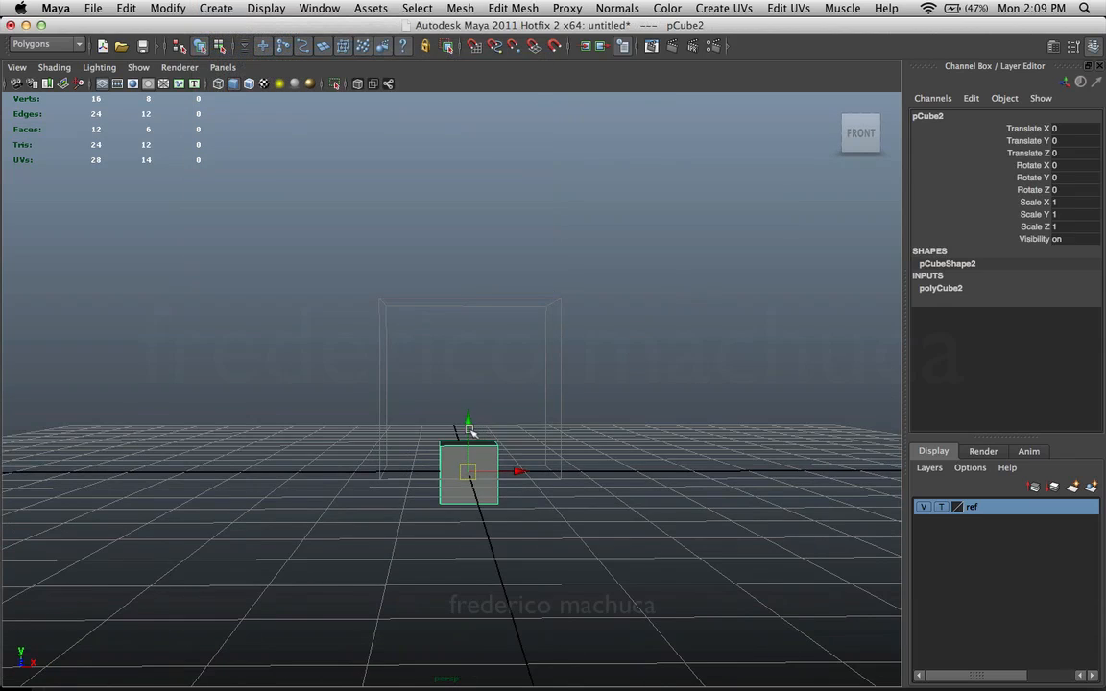
drag(471, 429, 471, 375)
- Set the second cube's Scale X and Y to 3 and its Scale Z to 2
drag(1056, 204, 1074, 224)
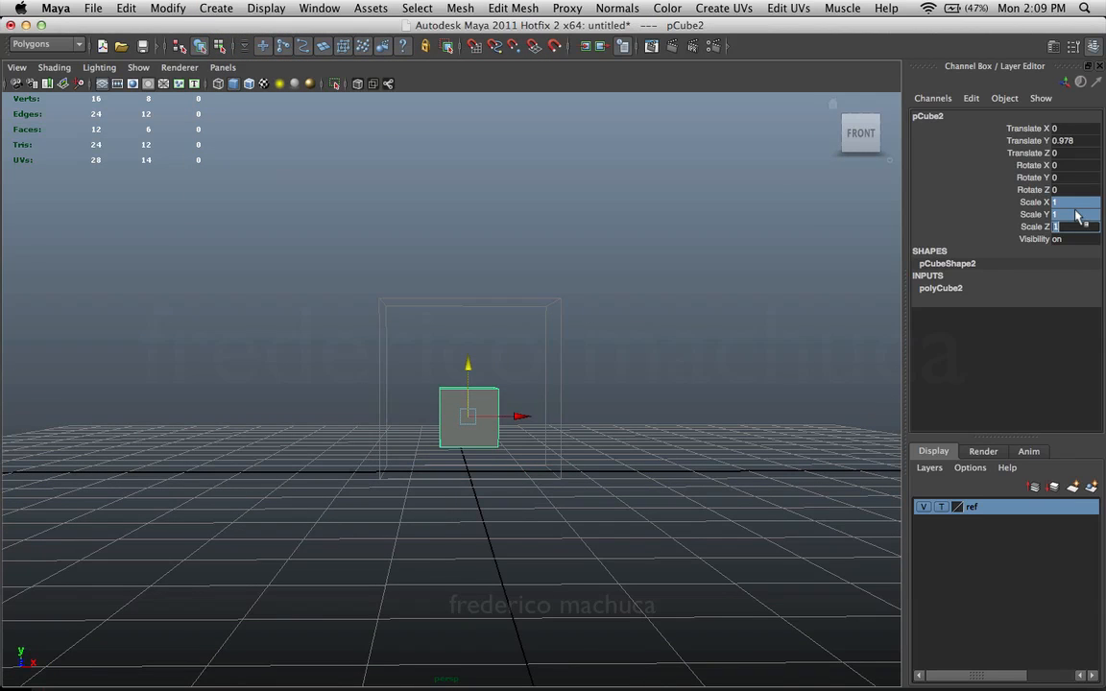
text(3)
key(Return)
click(1055, 227)
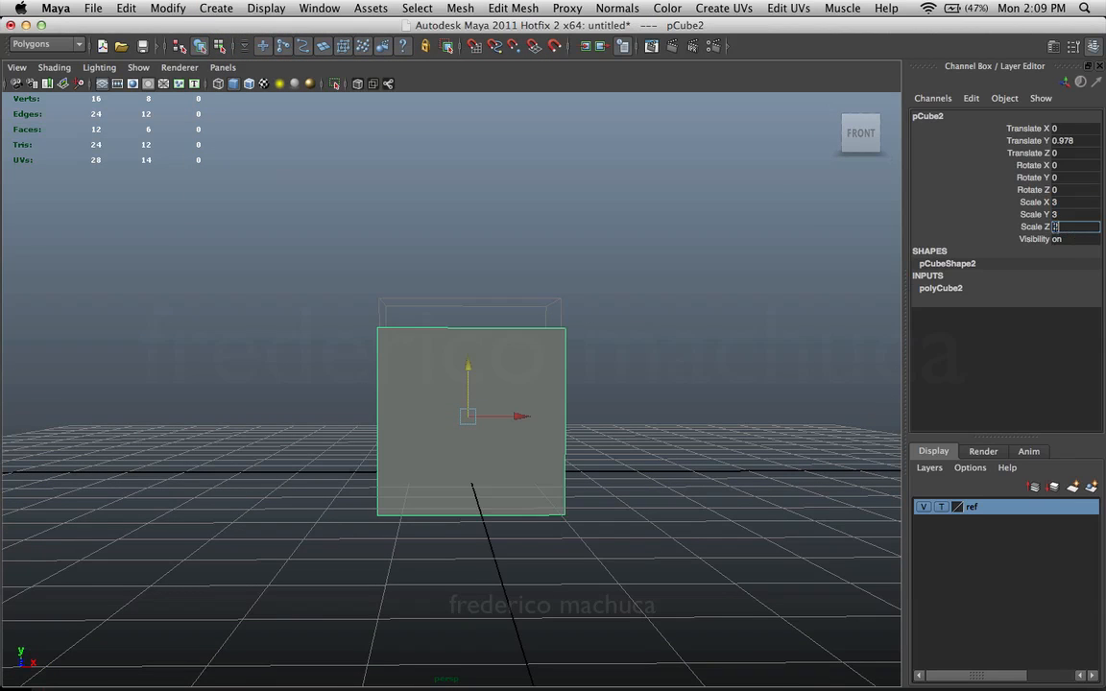
- Raise the second cube until it lines up with the templated reference box, and deselect it
alt+drag(617, 256, 423, 267)
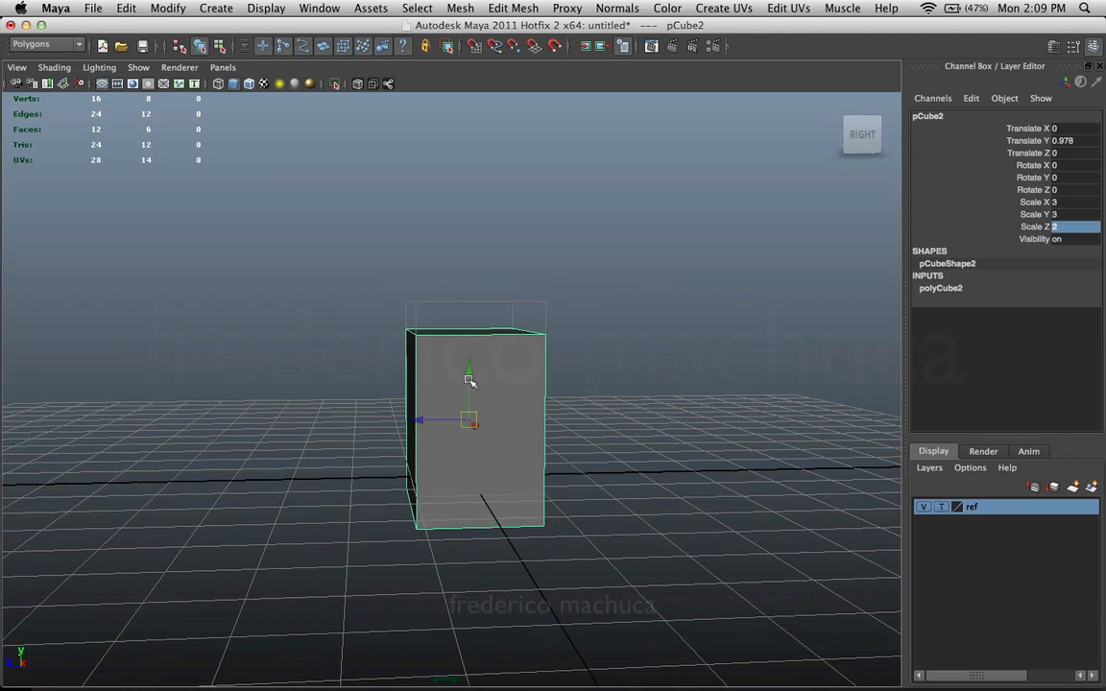
drag(468, 382, 607, 364)
alt+drag(619, 405, 591, 377)
click(581, 396)
alt+drag(551, 413, 566, 546)
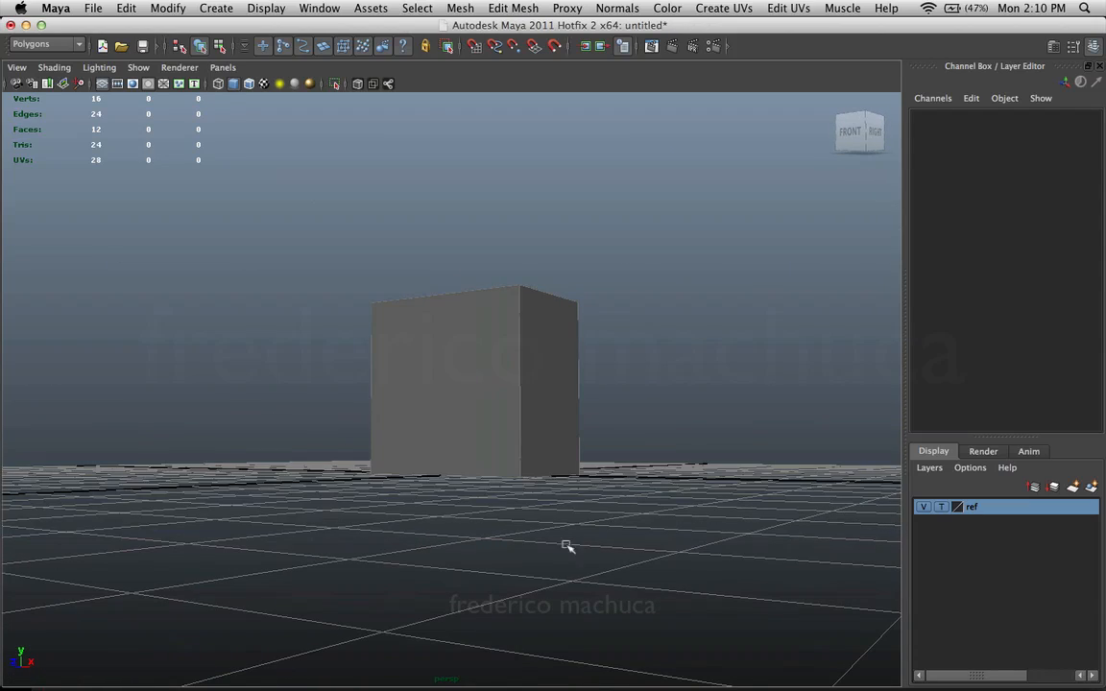
- Switch to Finder and compare the chest's proportions and lid split in reference images 02.jpg and 01.png, then return to Maya
click(200, 645)
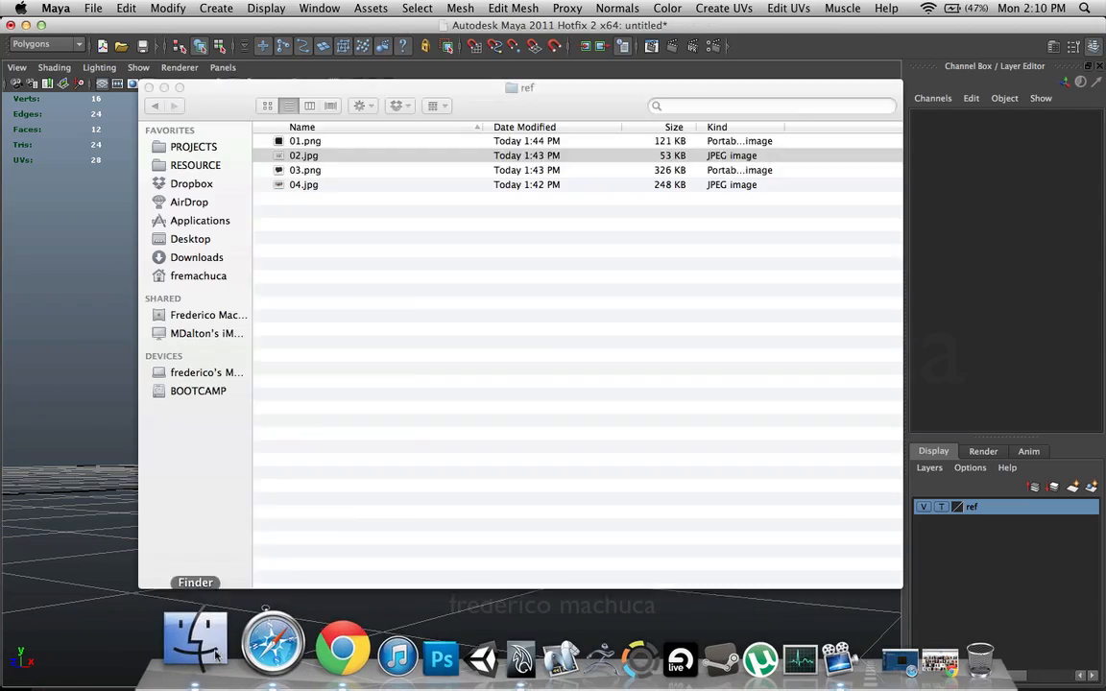
key(space)
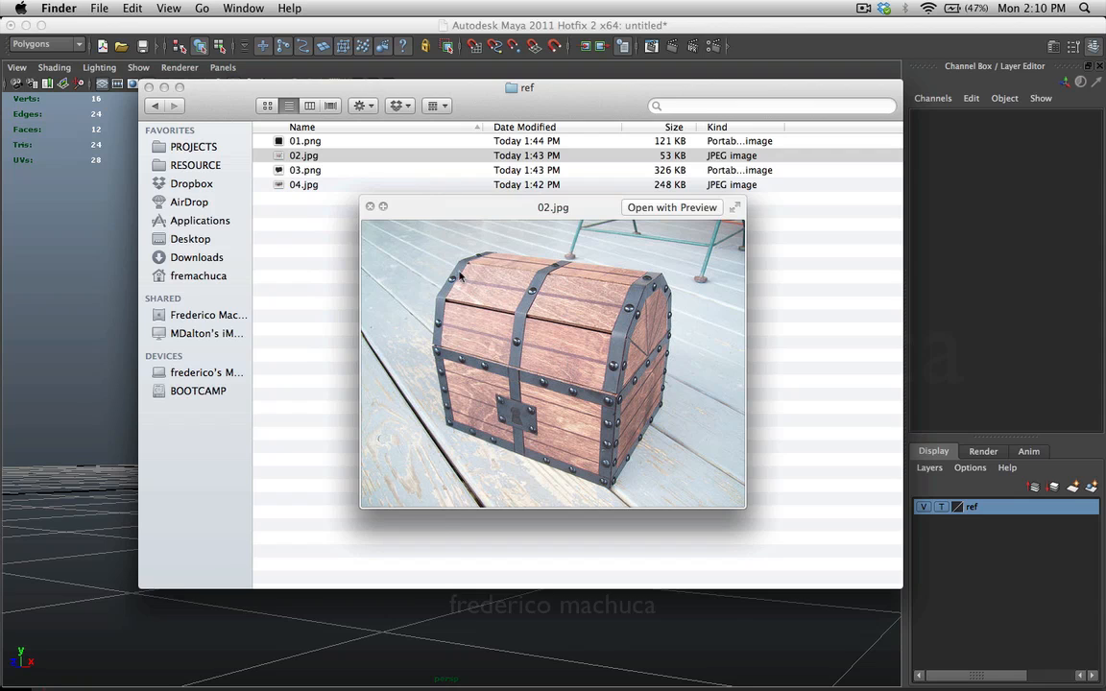
key(Up)
key(Down)
key(Up)
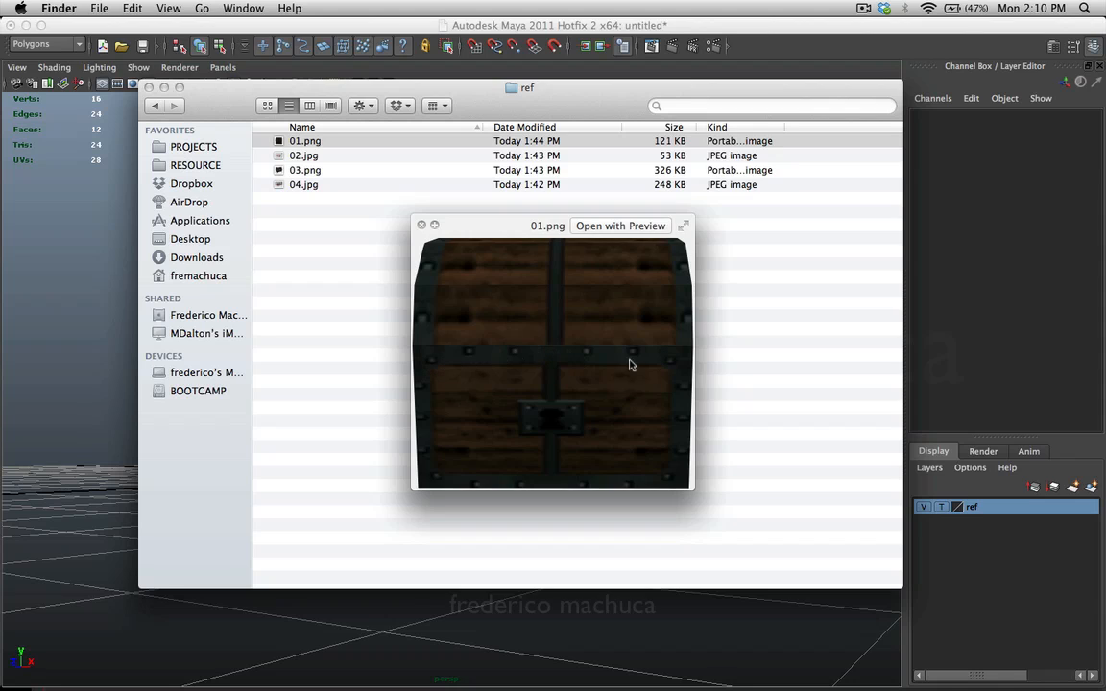
key(Down)
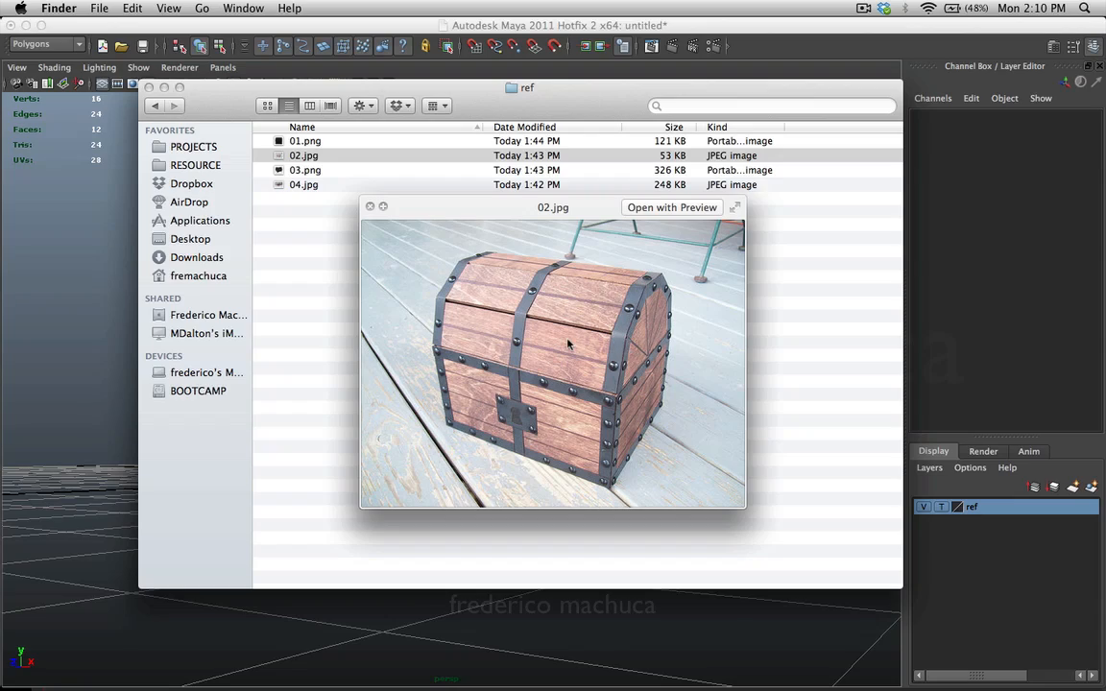
key(space)
click(100, 333)
- Lower the base cube's four upper vertices to about half the reference box's height, return to object mode and deselect the cube
click(538, 363)
mouse_move(538, 363)
alt+mouse_down()
mouse_move(479, 380)
mouse_move(524, 360)
mouse_move(701, 363)
mouse_move(548, 374)
mouse_move(531, 343)
alt+mouse_up()
right_drag(531, 343, 358, 256)
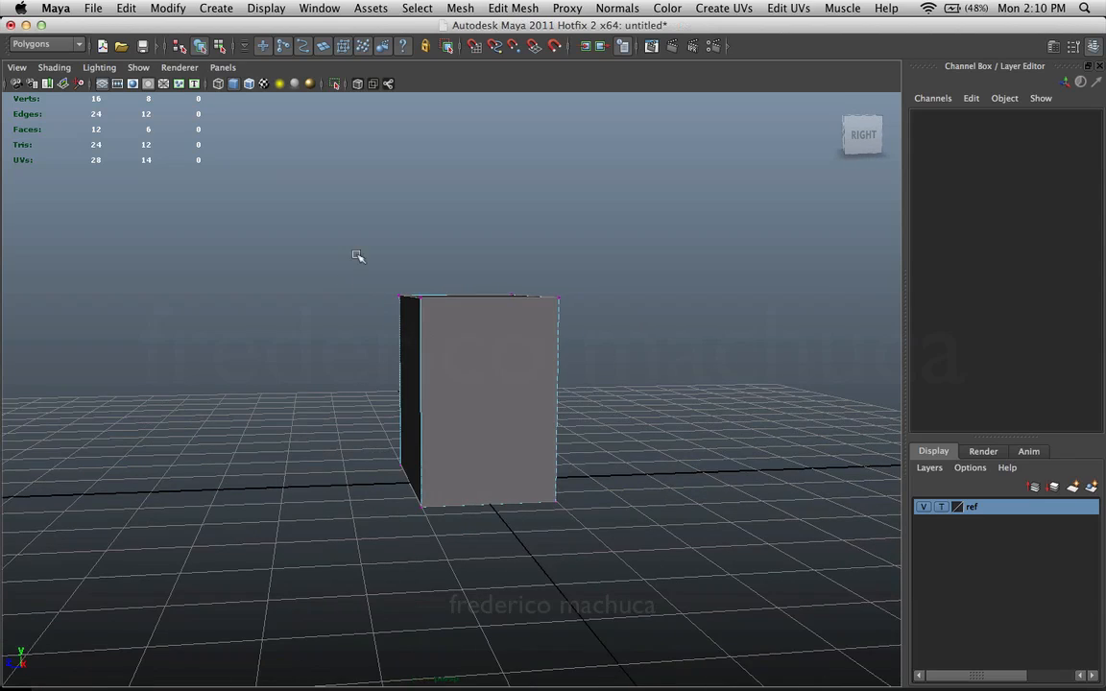
drag(357, 256, 634, 360)
key(w)
drag(471, 267, 474, 429)
right_drag(475, 429, 527, 397)
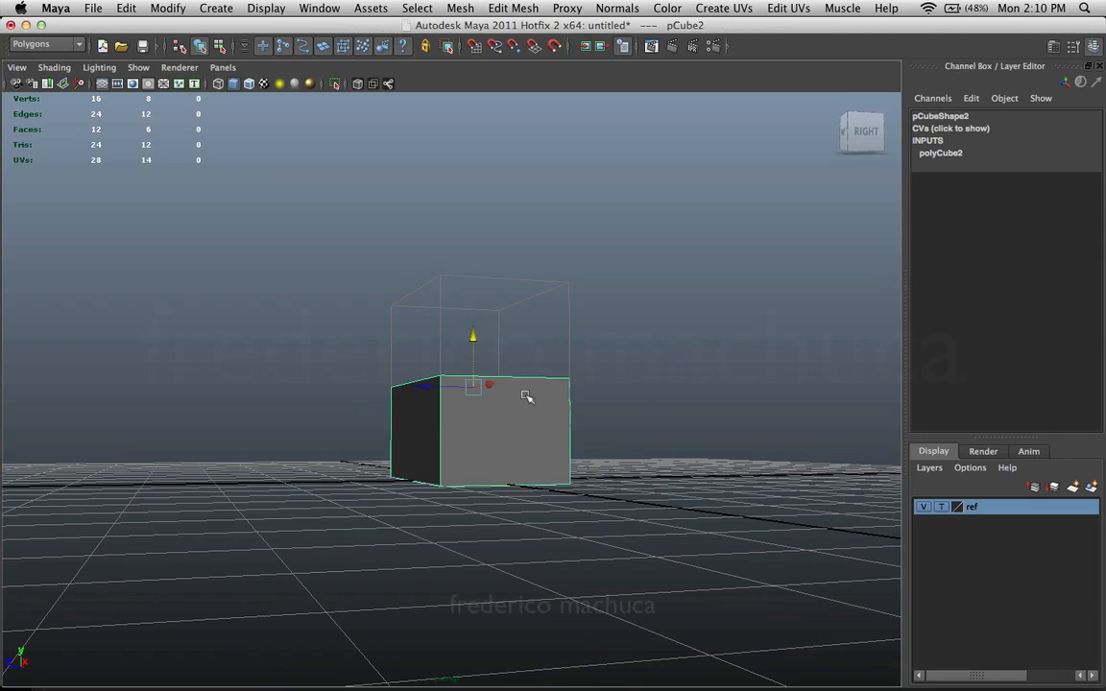
alt+drag(620, 273, 697, 307)
click(696, 306)
- Create a polygon cylinder for the lid and raise it to a Translate Y of about 2.162
alt+drag(485, 259, 551, 247)
click(217, 9)
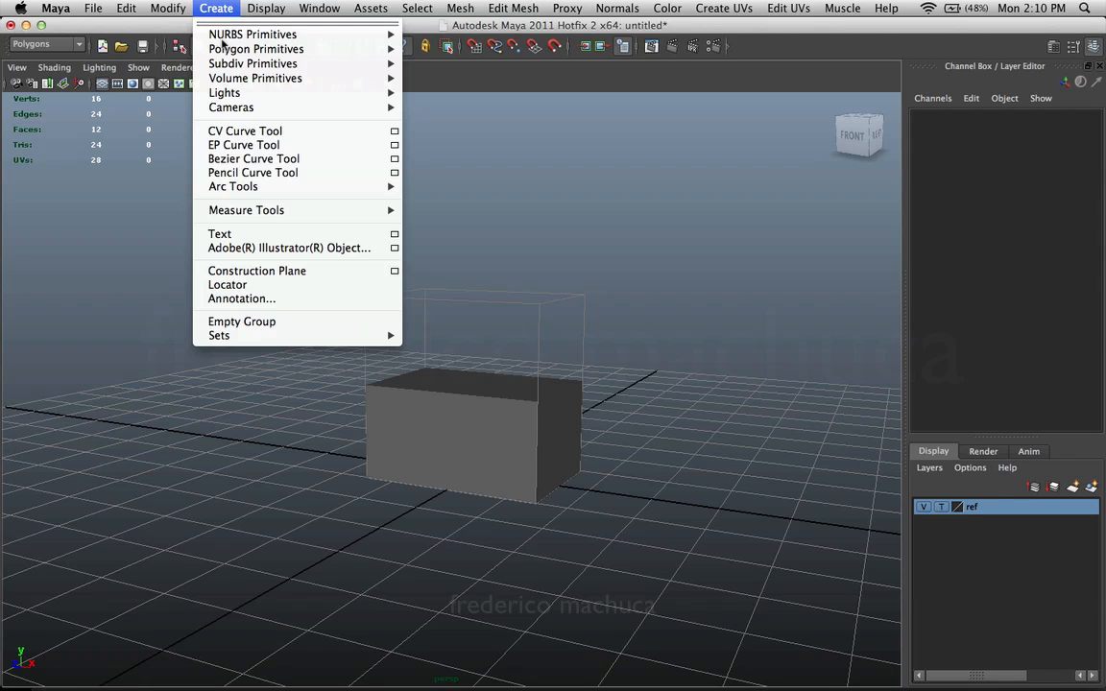
mouse_move(229, 55)
click(457, 84)
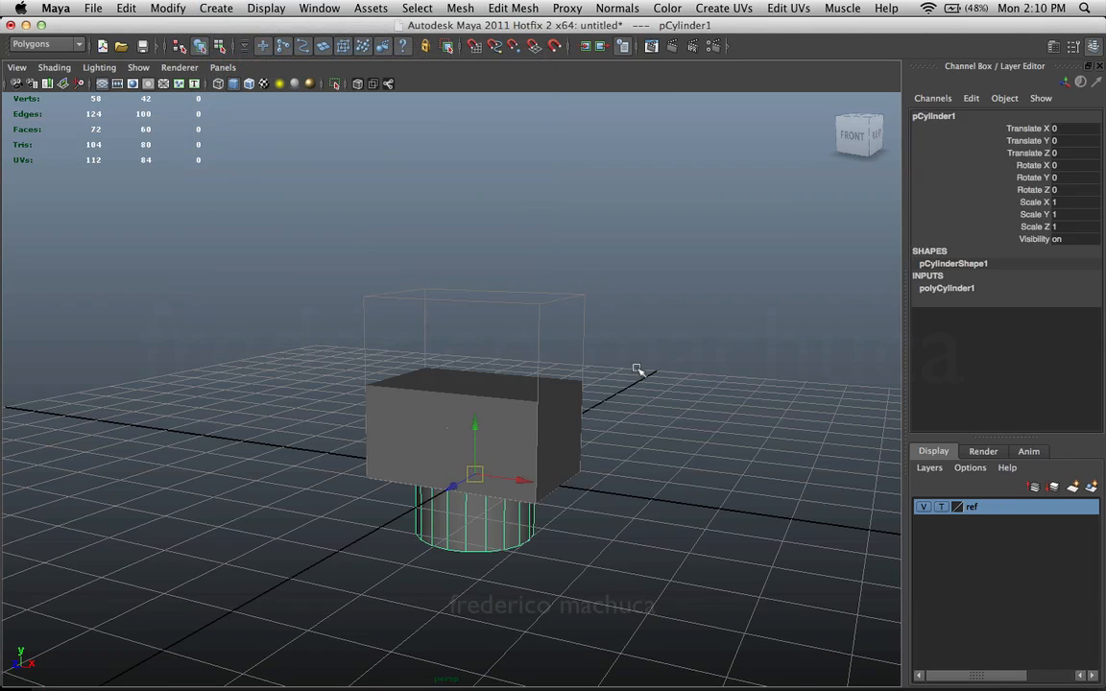
key(w)
drag(485, 429, 520, 402)
- Lay the lid cylinder on its side by setting its Rotate Z to 90
key(e)
drag(1081, 191, 1054, 191)
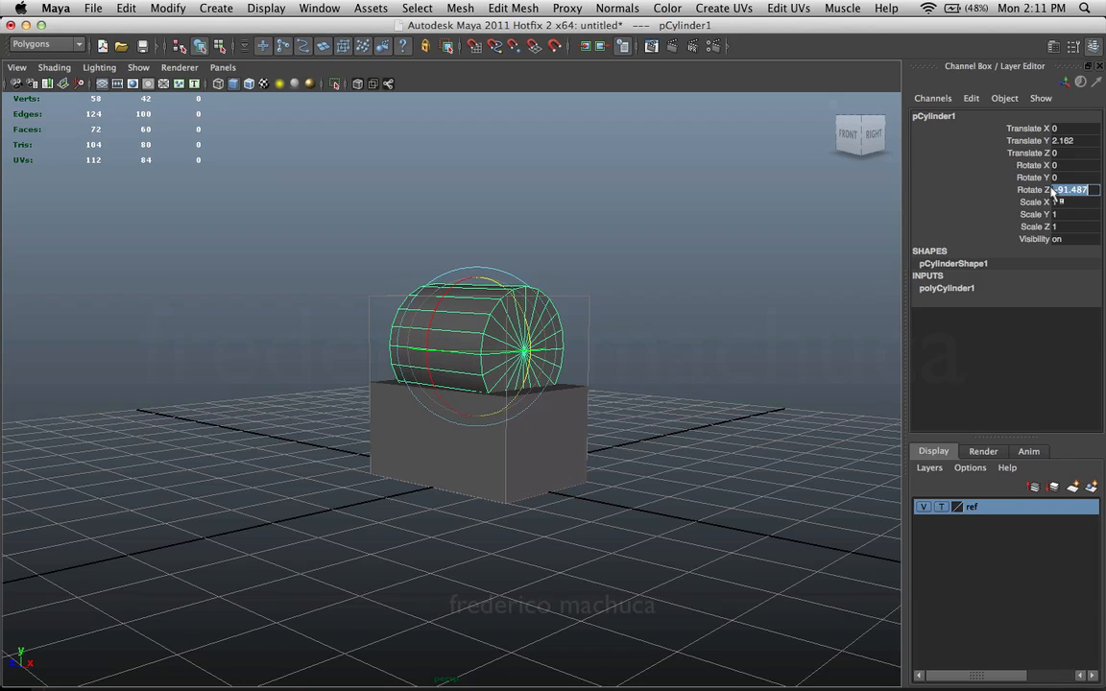
text(90)
key(Return)
- Stretch the lid cylinder along its length to a Scale Y of 1.5
alt+drag(505, 305, 580, 350)
key(r)
drag(395, 346, 490, 394)
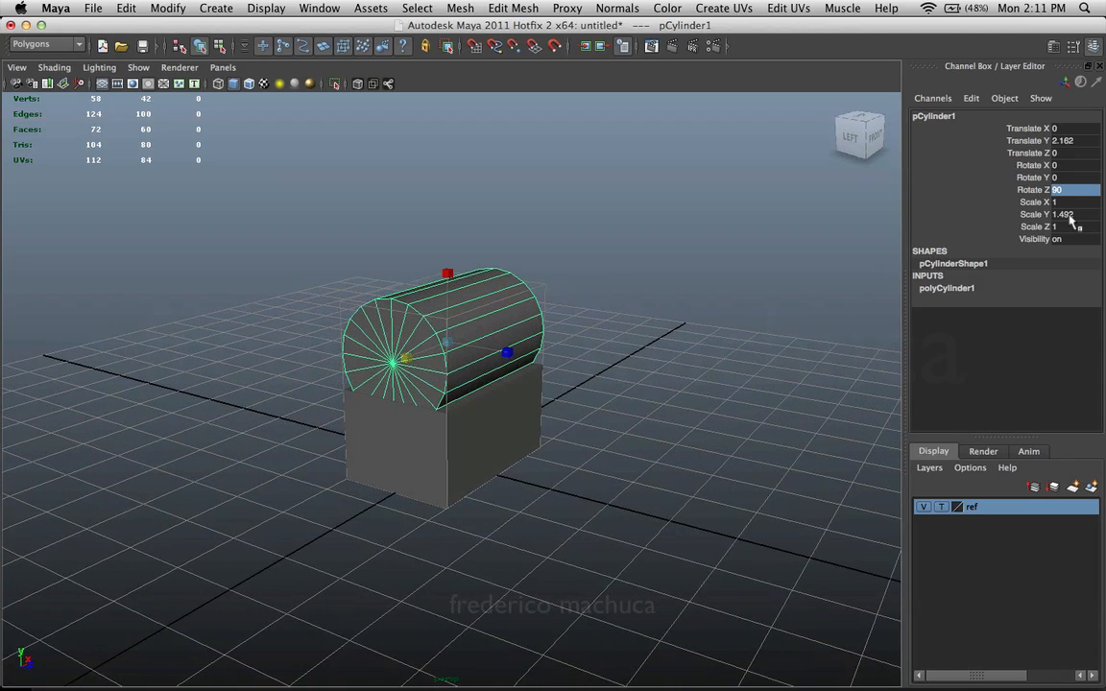
double_click(1066, 214)
text(1.5)
key(Return)
- Inspect how the lid cylinder fits the base cube from several angles and check the scale values of both objects
alt+drag(521, 320, 441, 316)
alt+drag(526, 304, 454, 400)
click(474, 437)
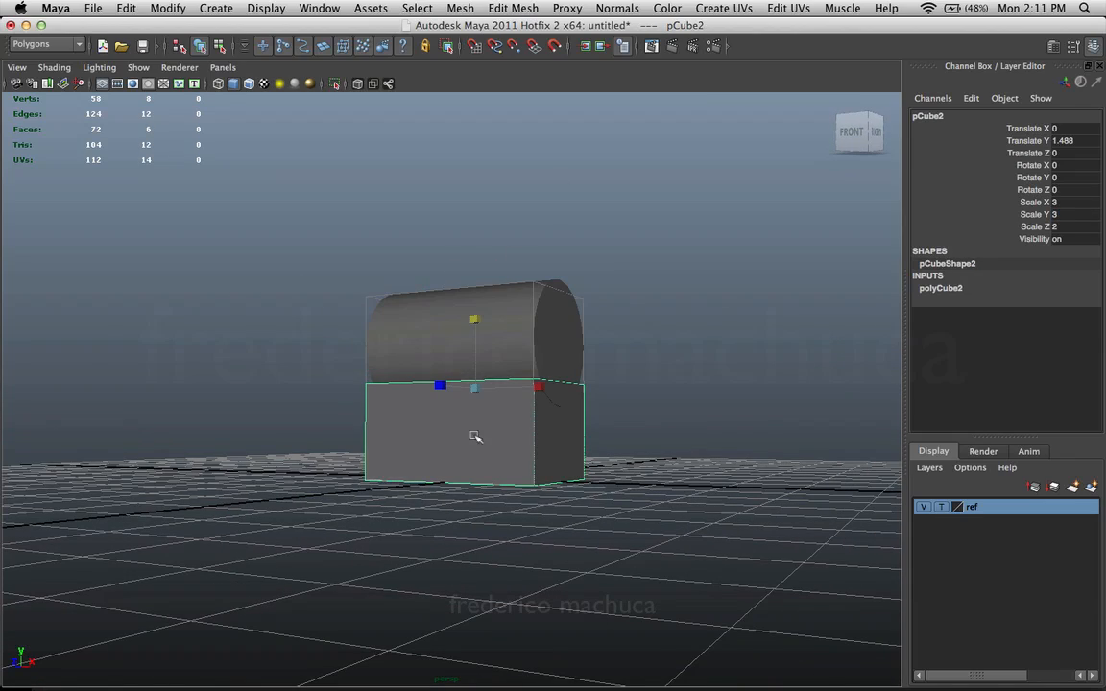
alt+drag(569, 387, 577, 412)
click(536, 308)
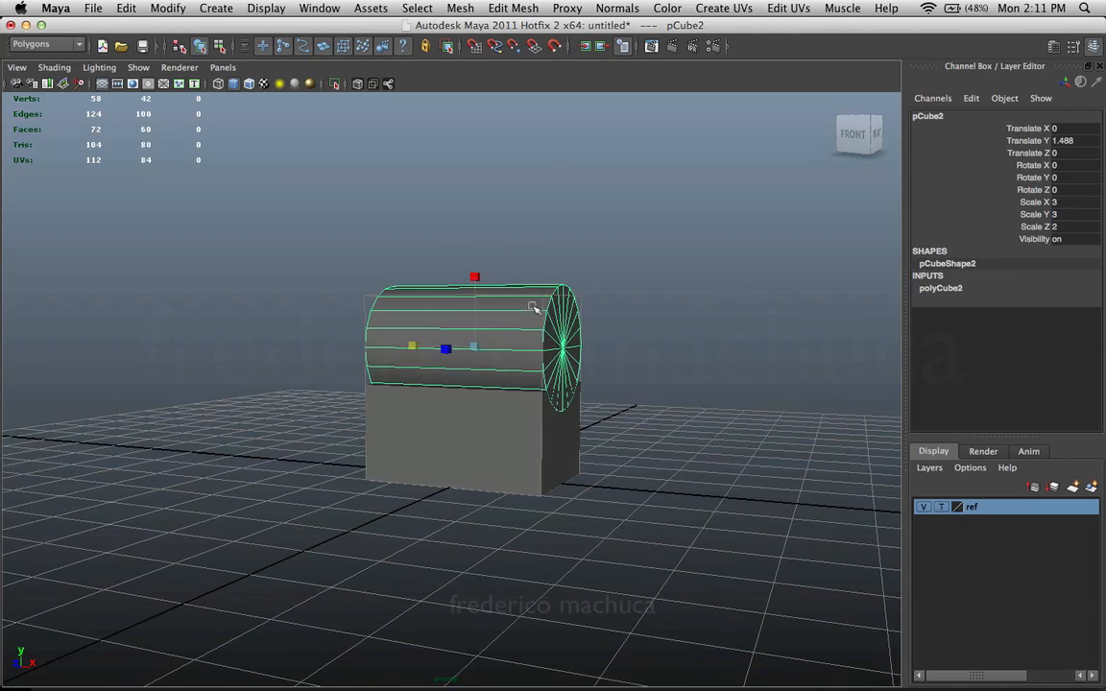
alt+drag(579, 348, 405, 371)
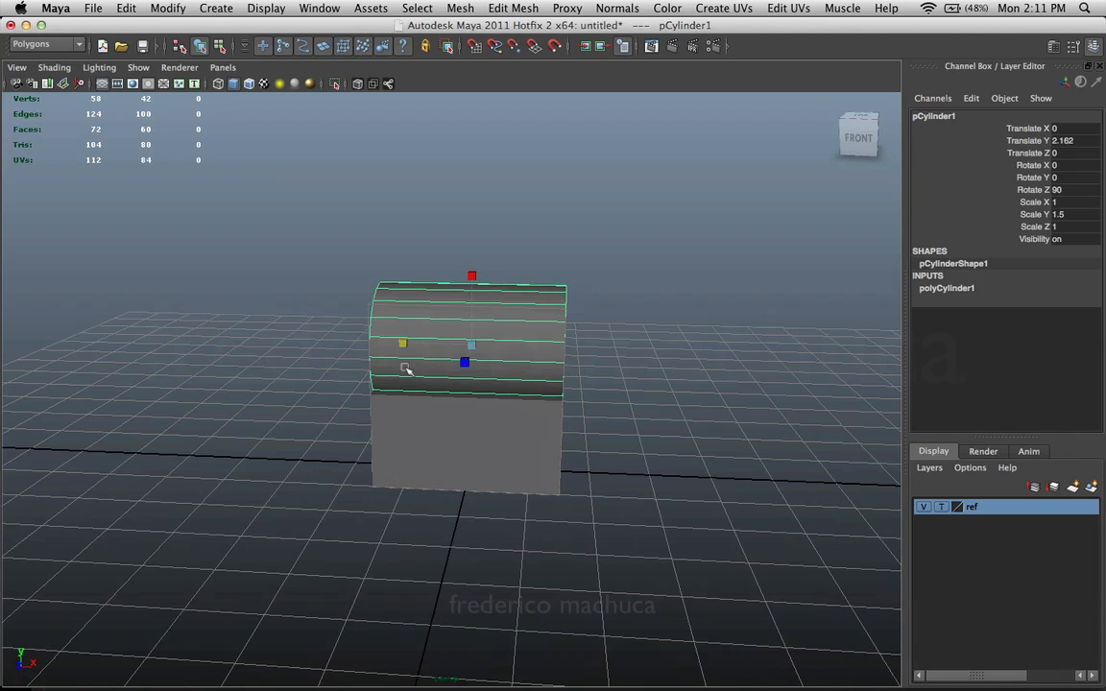
drag(960, 202, 965, 227)
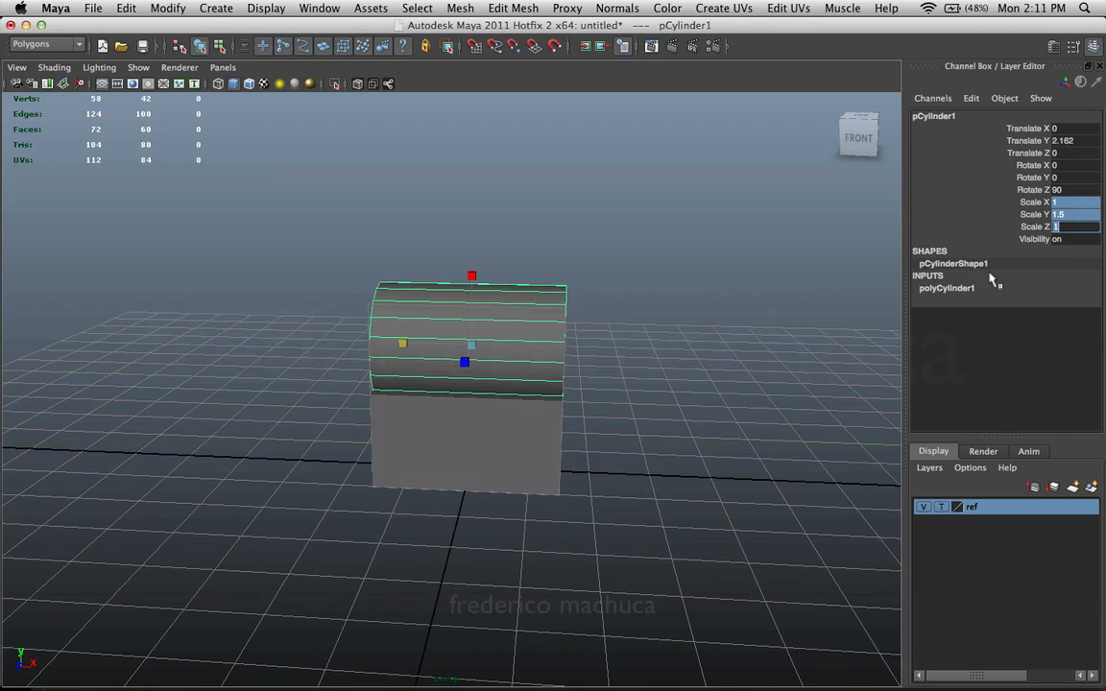
click(1074, 213)
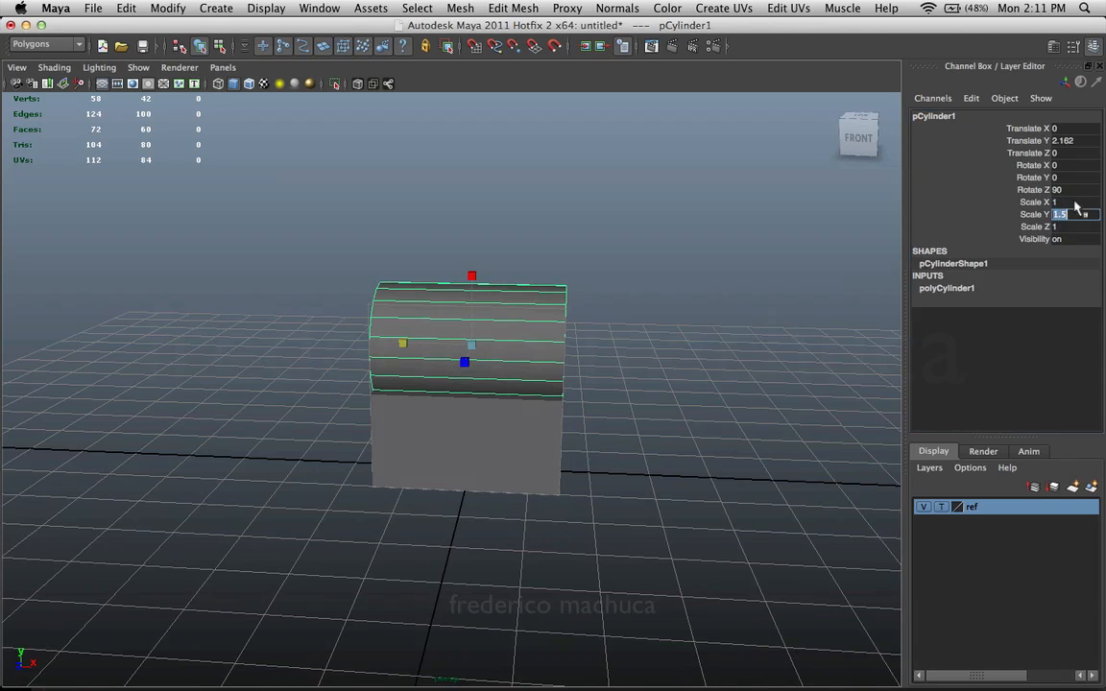
click(552, 427)
click(543, 343)
alt+drag(536, 339, 633, 345)
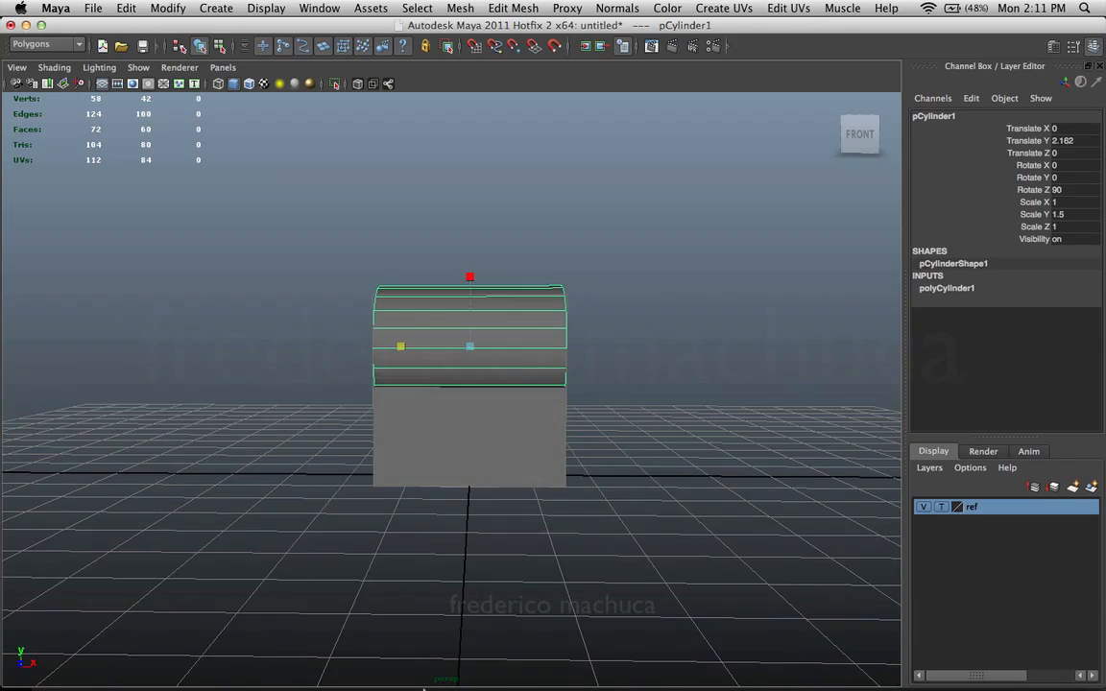
- Examine the lid's faceted curve in reference images 02.jpg and 01.png in Finder and return to Maya
click(192, 656)
key(space)
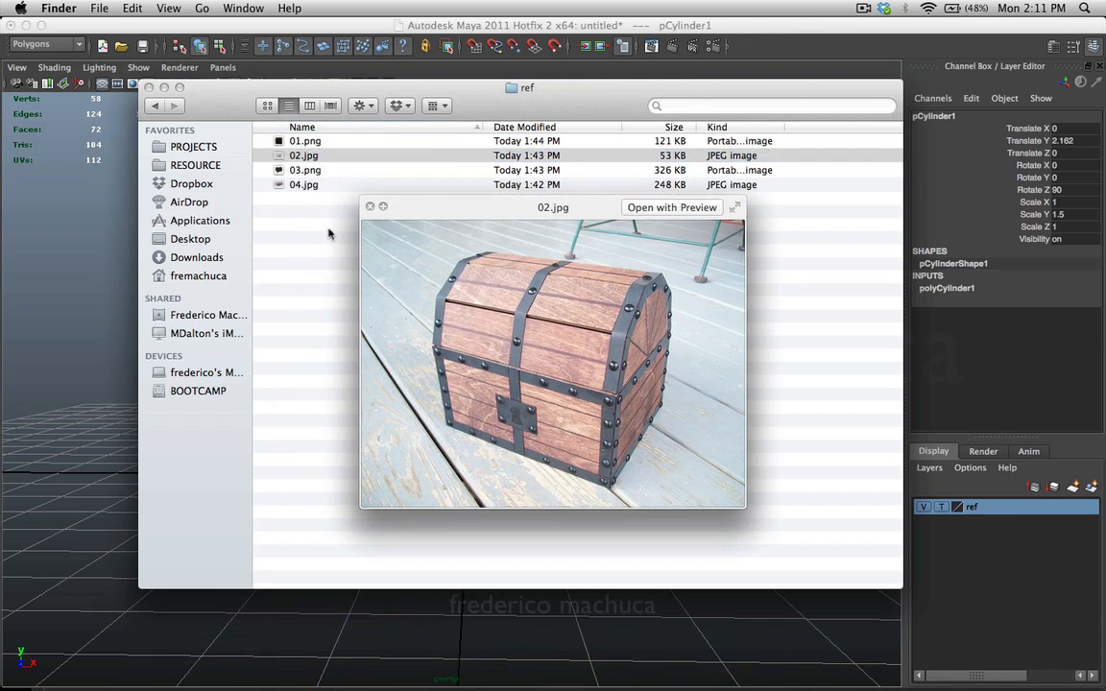
key(Up)
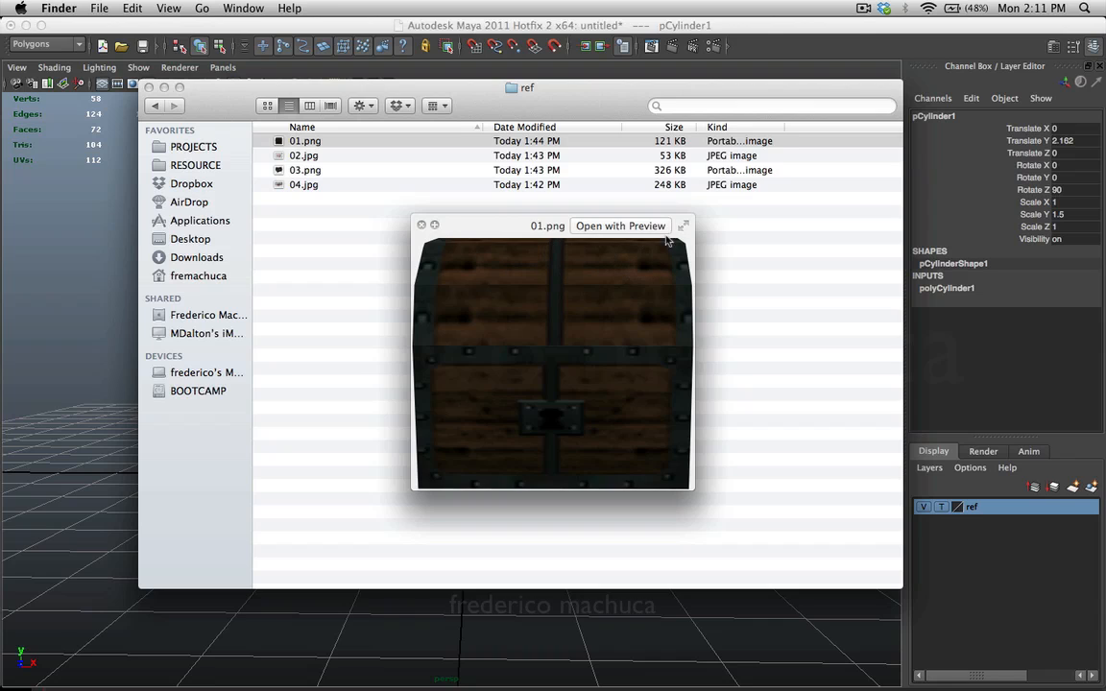
key(Down)
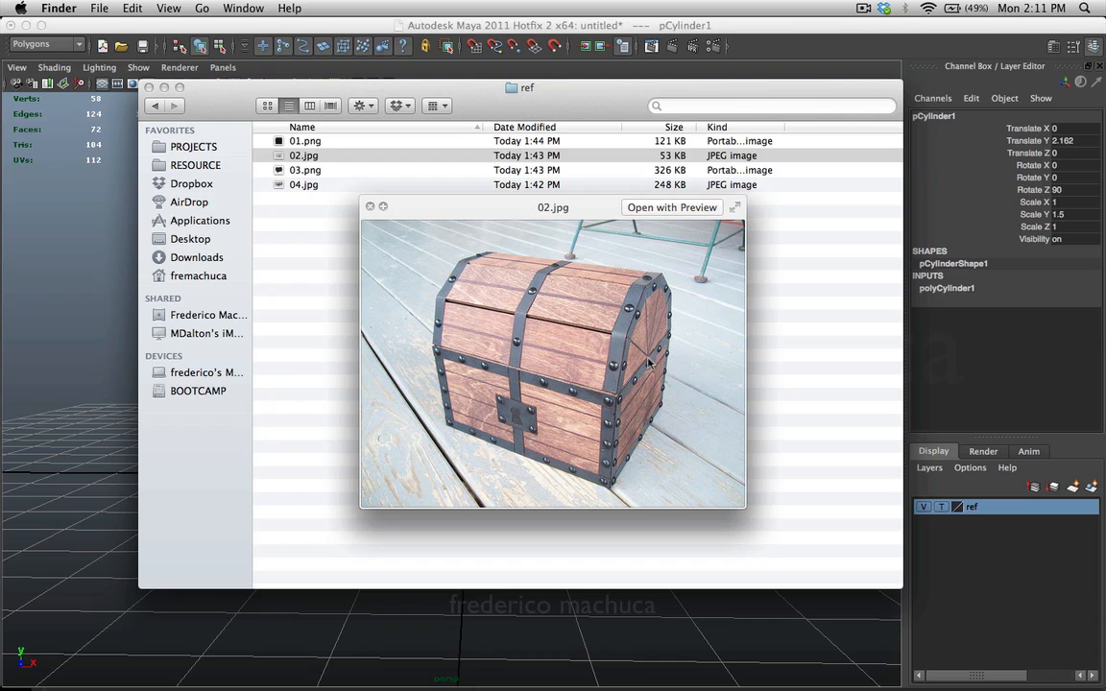
key(space)
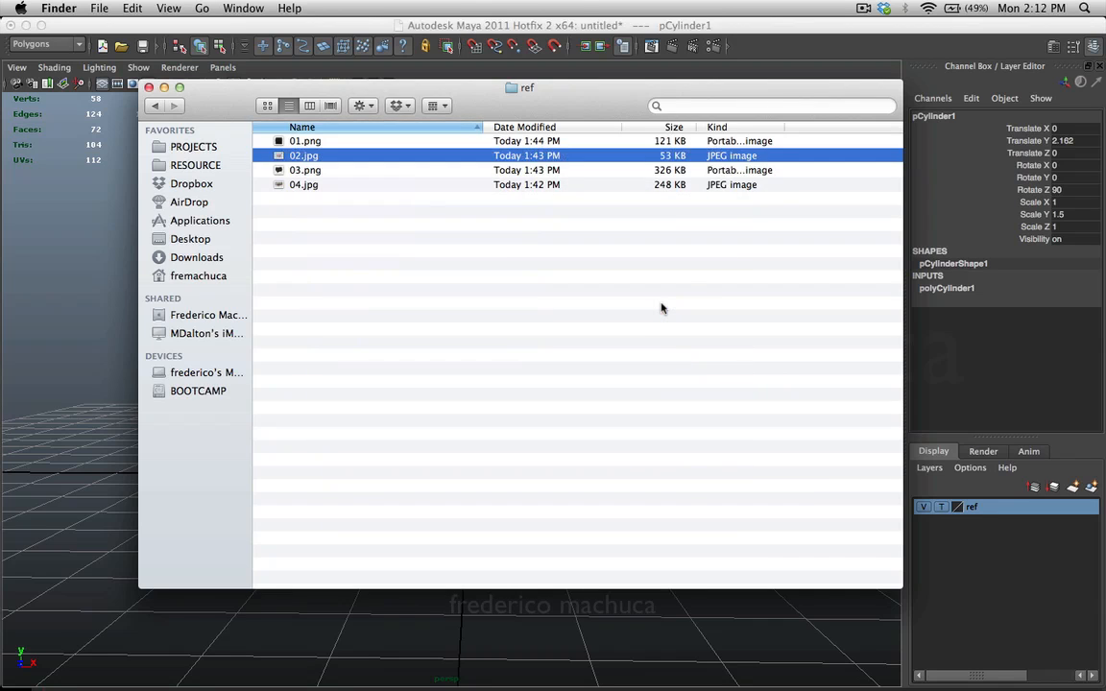
click(118, 385)
click(118, 385)
- Reduce the lid cylinder's Subdivisions Axis to 10
click(519, 332)
alt+drag(488, 345, 403, 315)
click(922, 288)
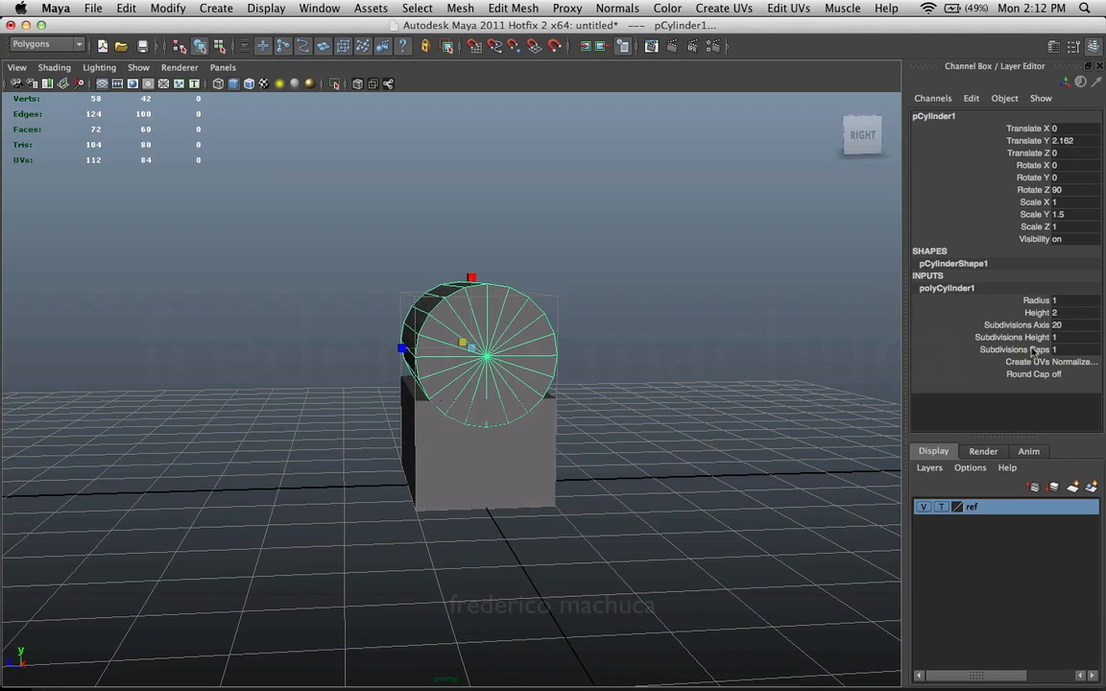
click(1070, 325)
key(Return)
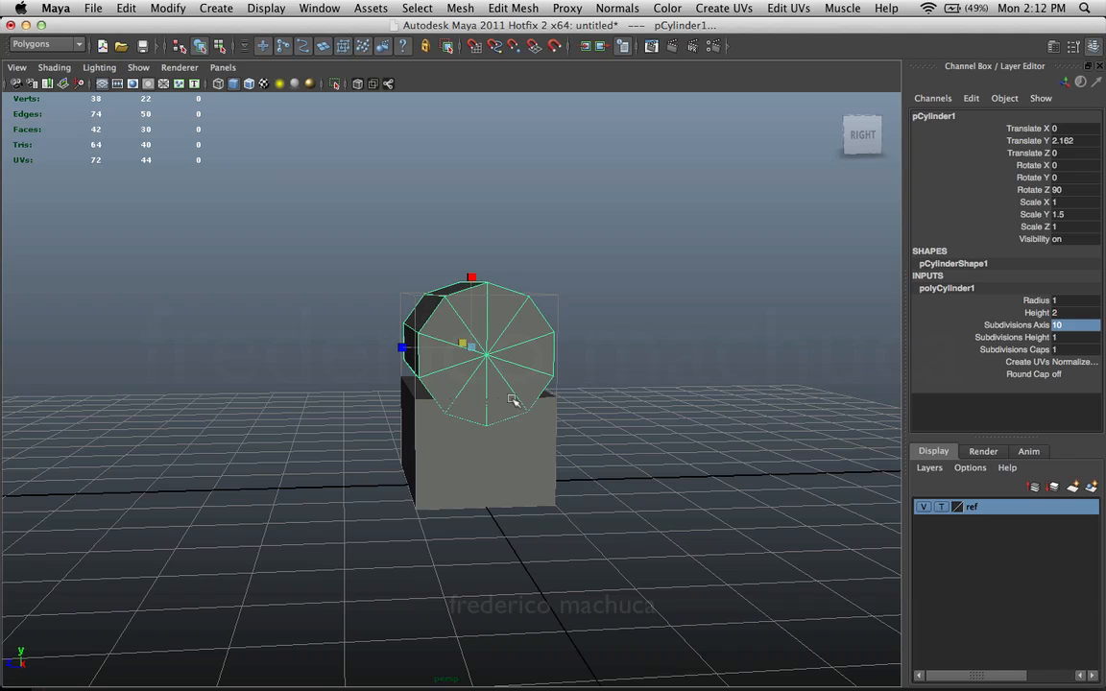
- Lower the lid cylinder into the base cube to a Translate Y of about 1.633
alt+drag(512, 399, 401, 437)
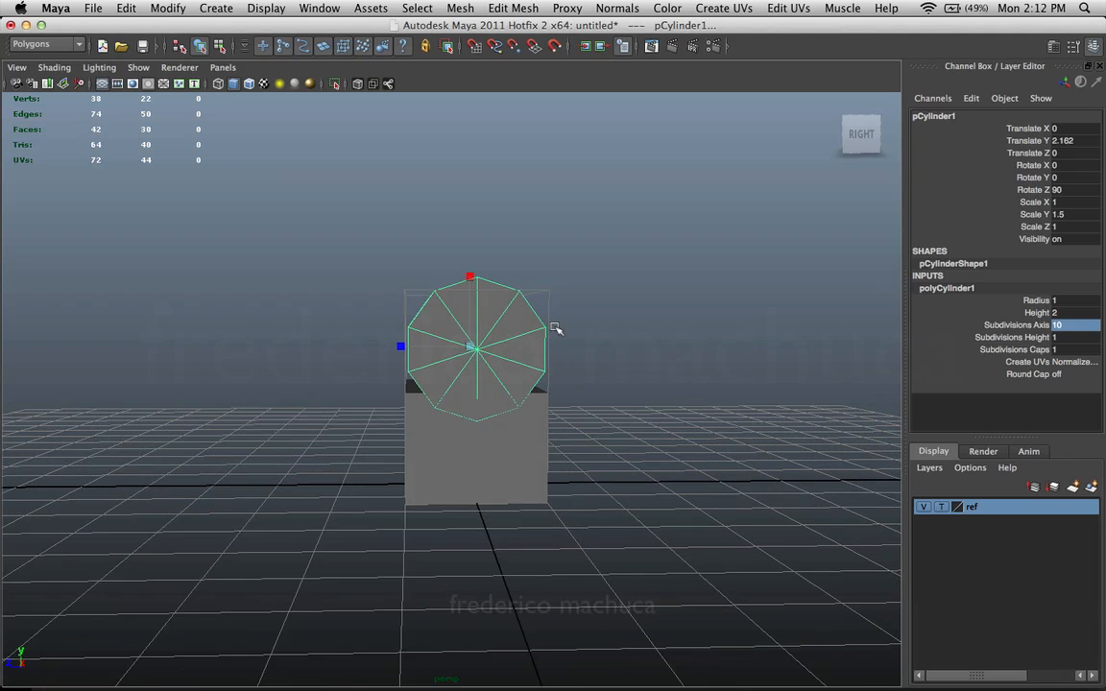
scroll(556, 329, up, 2)
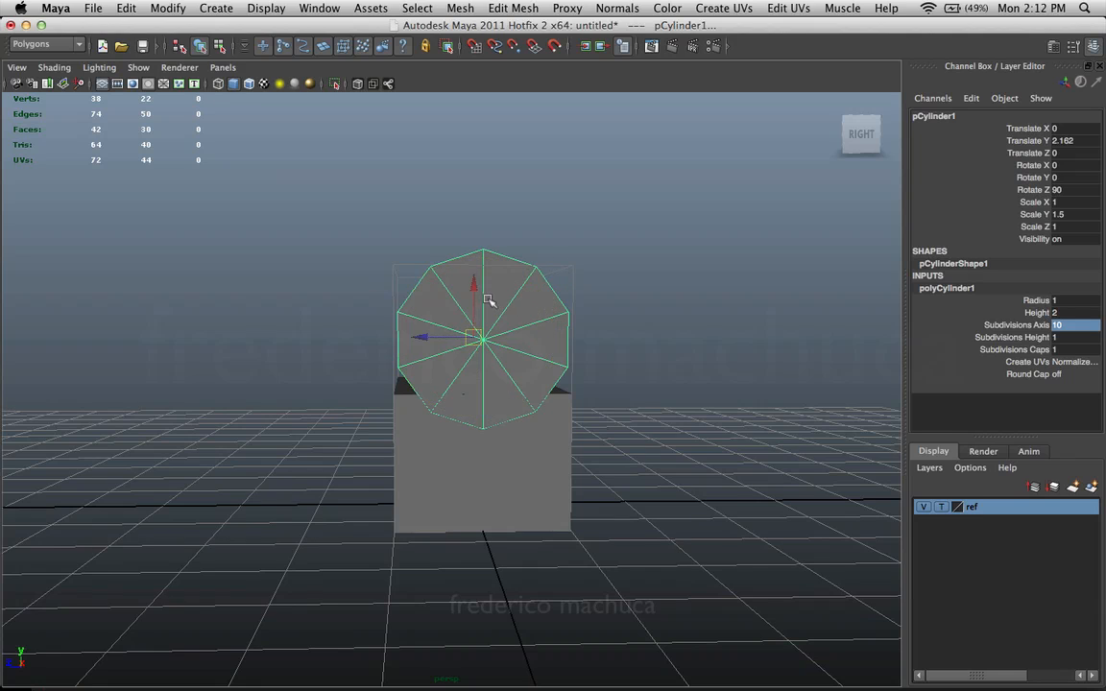
drag(469, 281, 506, 329)
- Check the end profile of the chest lid in reference image 02.jpg in Finder and return to the cylinder in Maya
mouse_move(326, 651)
click(196, 642)
click(305, 155)
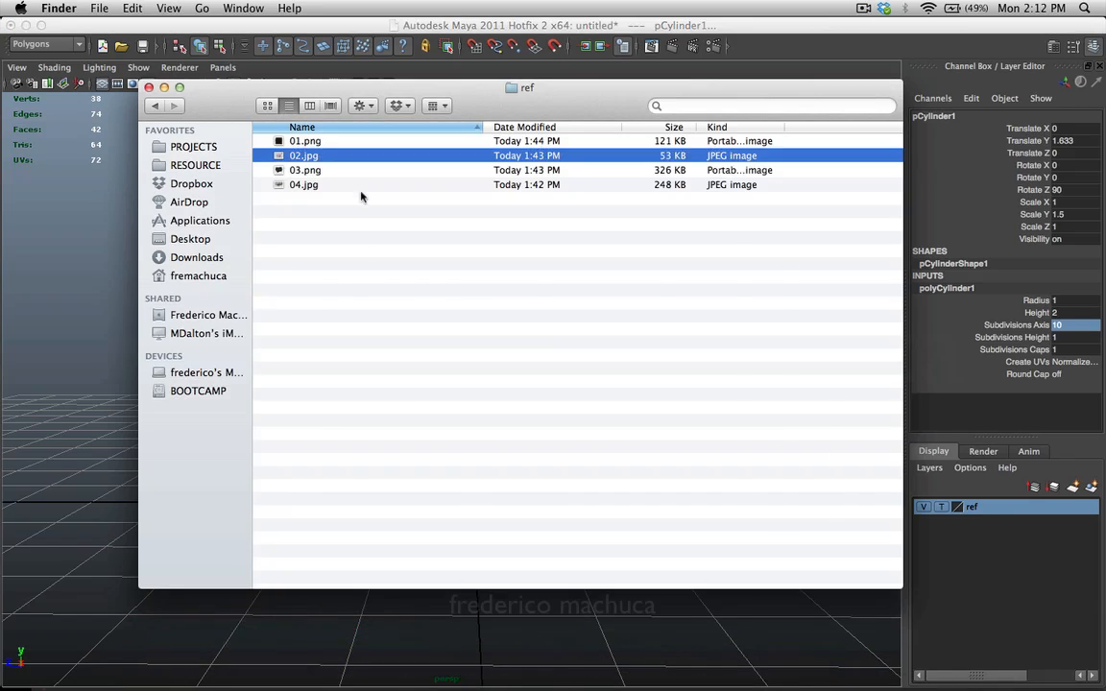
key(space)
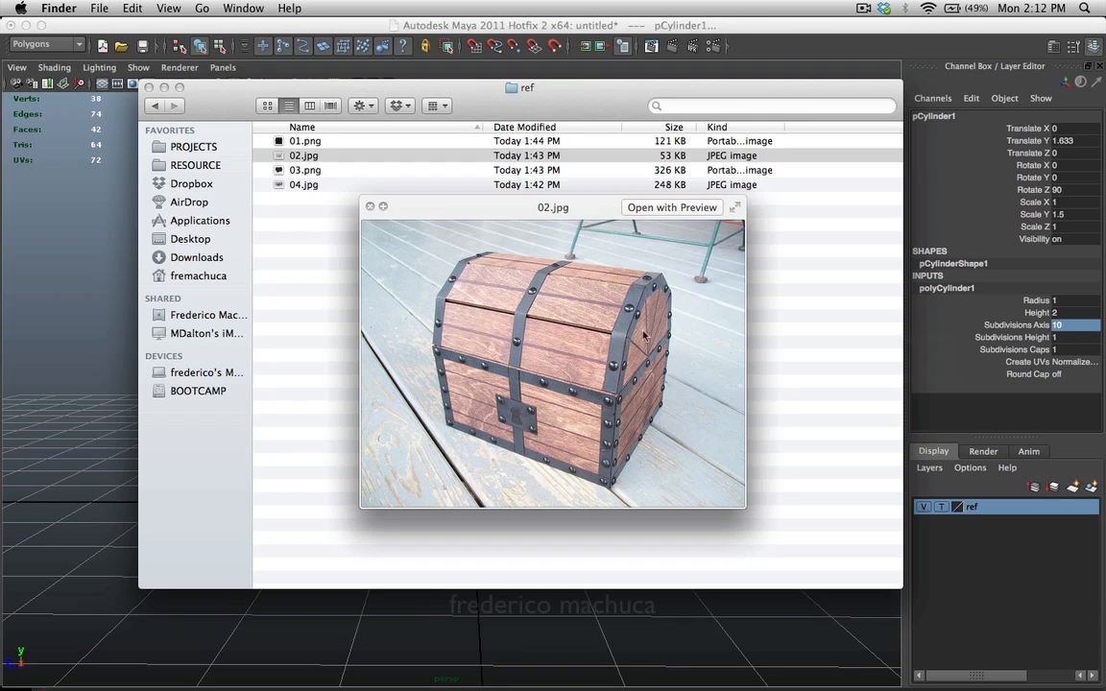
click(112, 402)
click(111, 402)
click(499, 331)
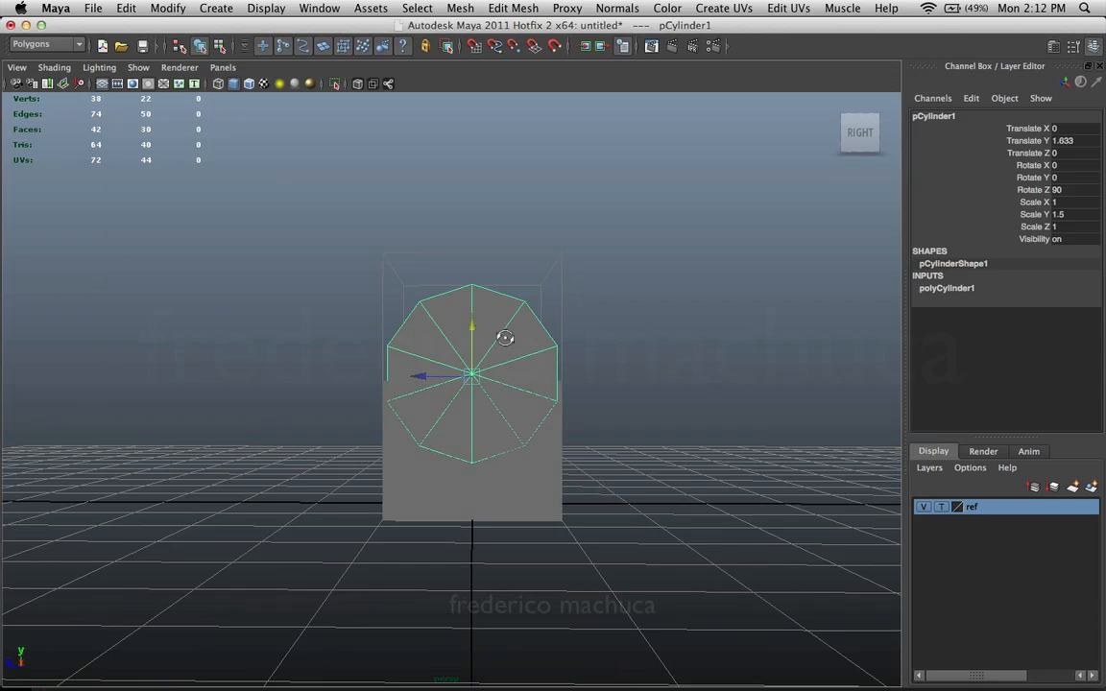
- Turn the lid cylinder about its own axis to a Rotate Y of 18 so that a flat facet faces upward
mouse_move(466, 327)
alt+mouse_down()
mouse_move(477, 291)
mouse_move(468, 305)
alt+mouse_up()
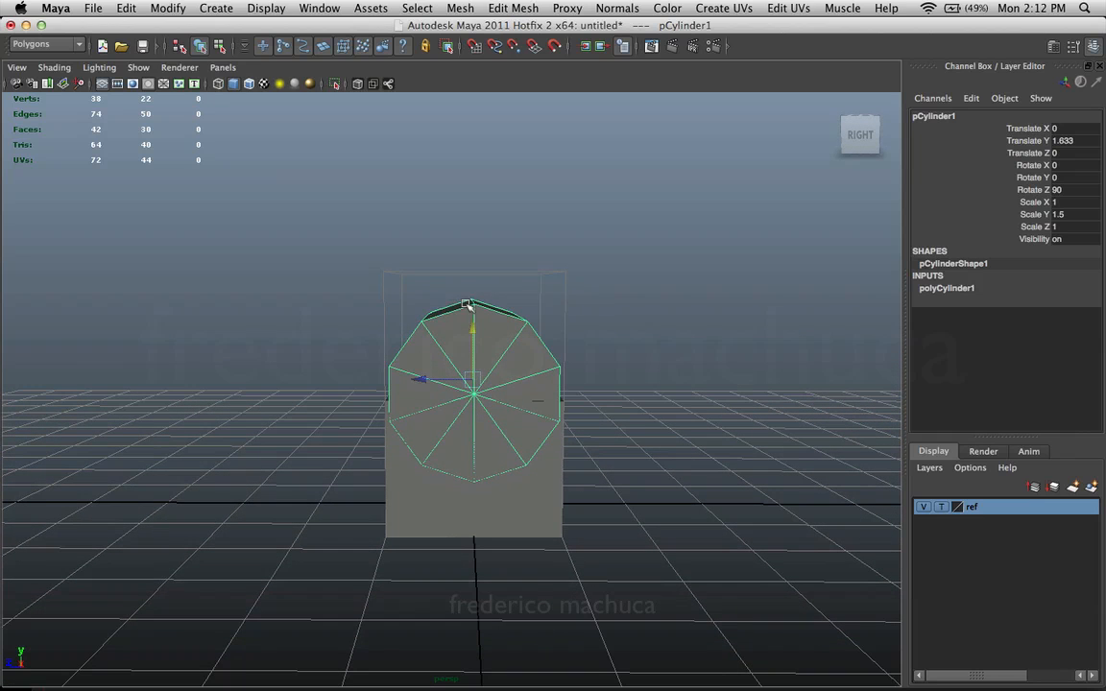
alt+drag(560, 328, 536, 362)
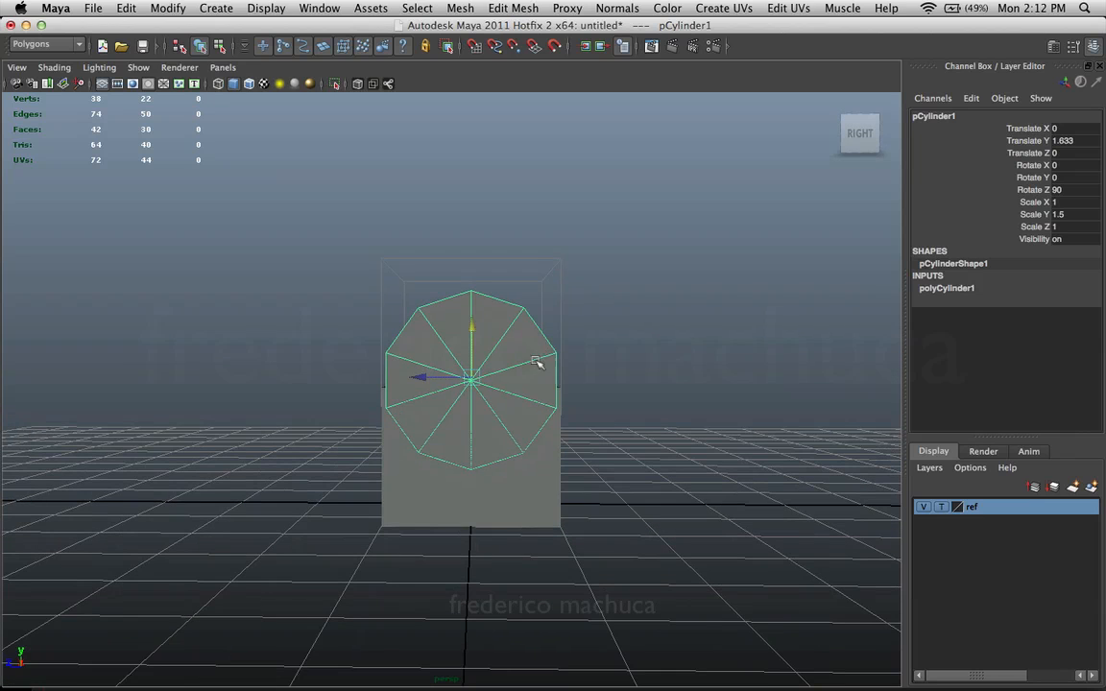
alt+drag(388, 384, 420, 378)
key(e)
drag(481, 311, 498, 314)
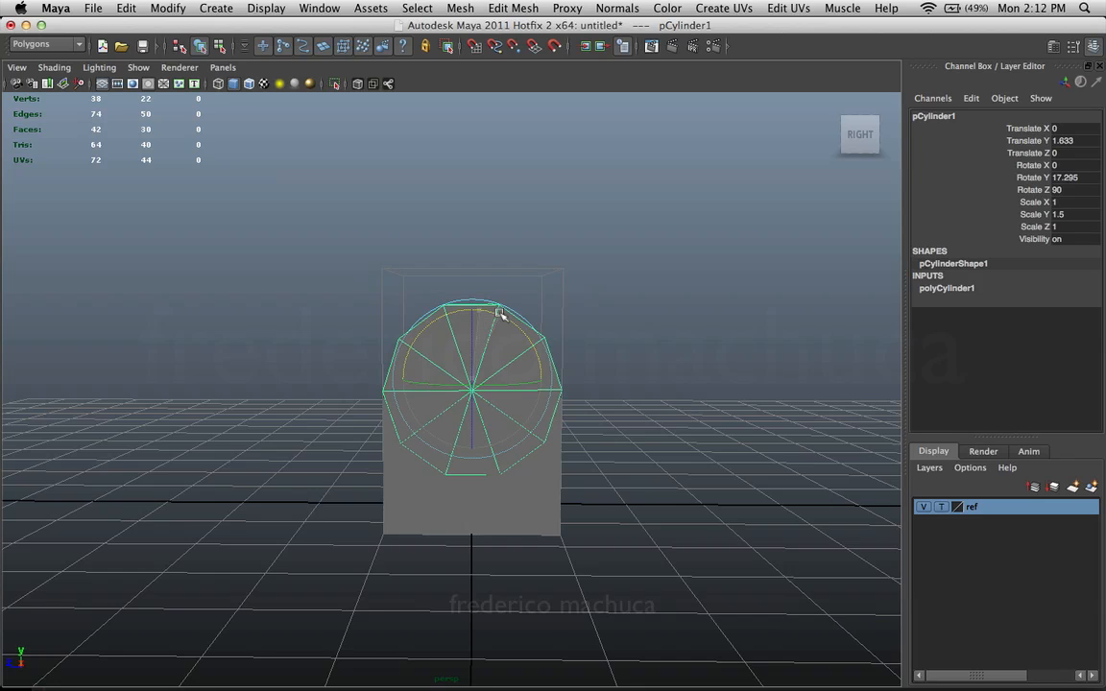
click(968, 179)
text(18)
key(Return)
- Examine from both ends of the chest how the rotated cylinder's edges line up with the base cube's sides
alt+drag(489, 205, 569, 312)
key(w)
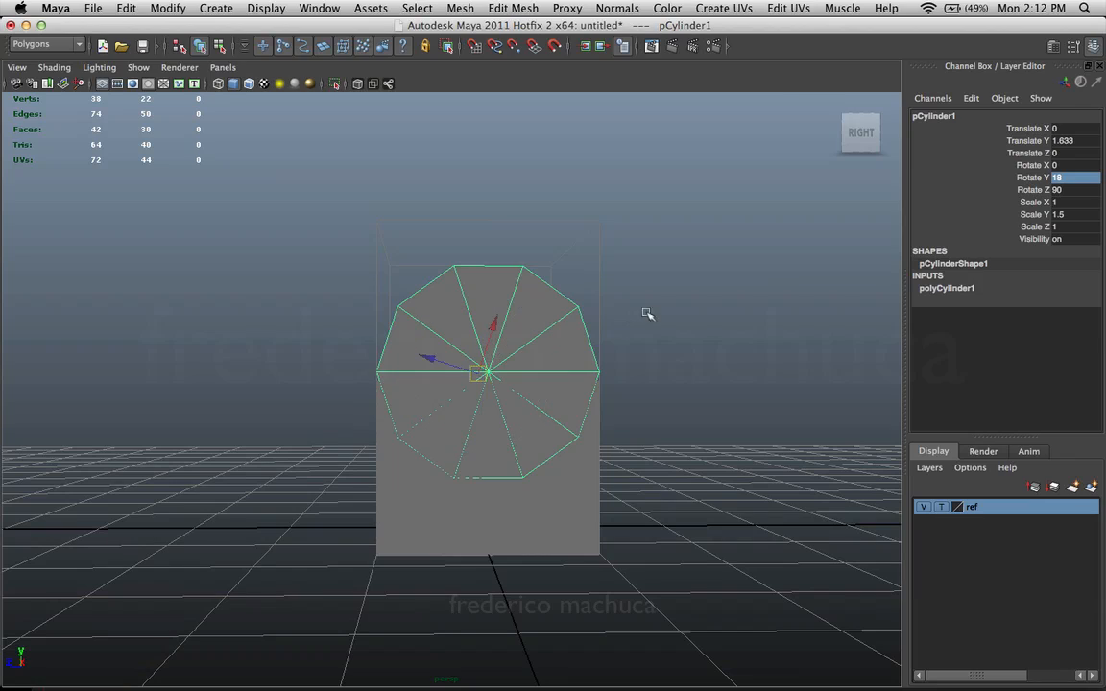
key(w)
mouse_move(646, 312)
mouse_down()
mouse_move(625, 312)
mouse_move(643, 315)
mouse_up()
alt+drag(479, 349, 338, 370)
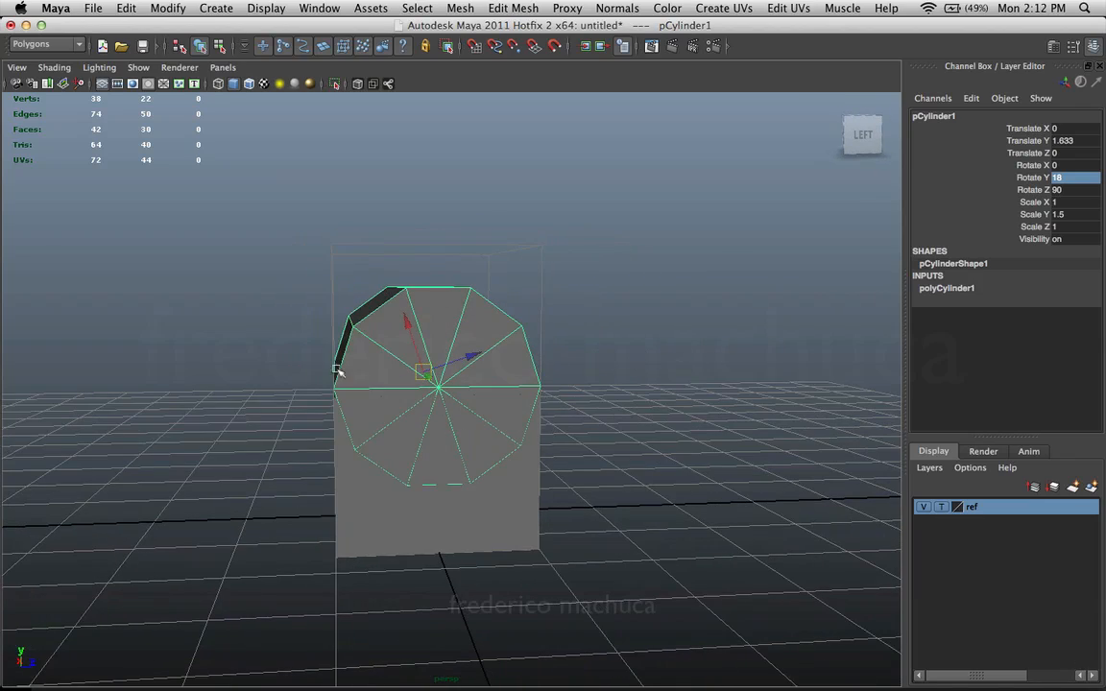
alt+drag(432, 309, 466, 293)
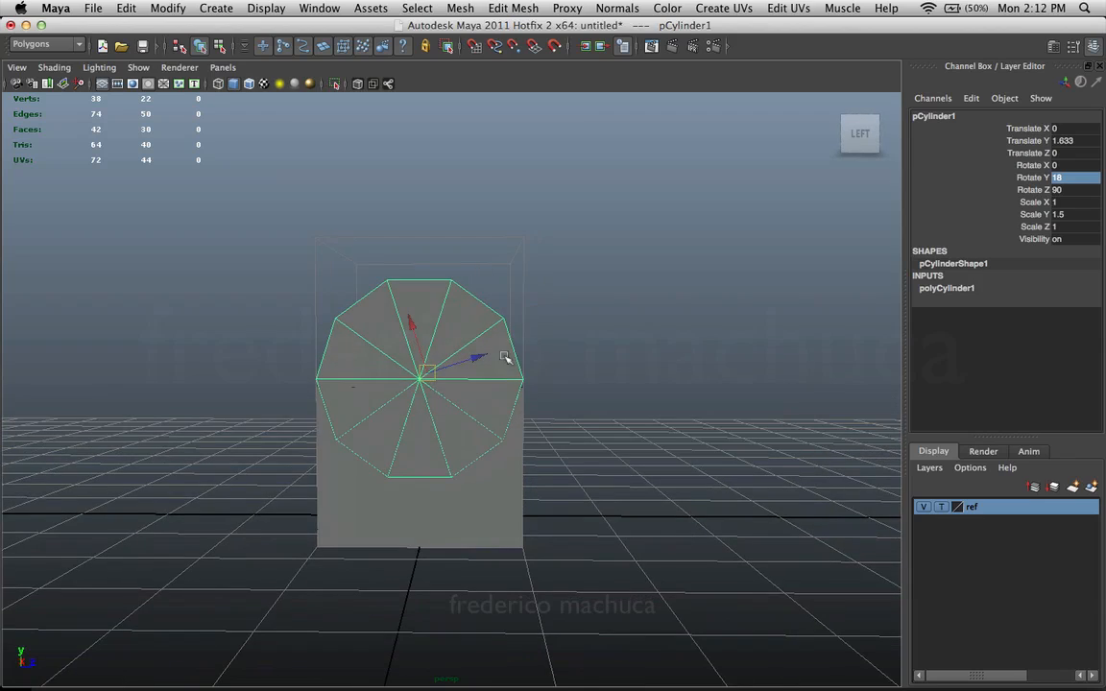
alt+drag(583, 355, 525, 364)
click(555, 322)
alt+drag(629, 373, 568, 386)
click(481, 382)
alt+drag(481, 383, 605, 343)
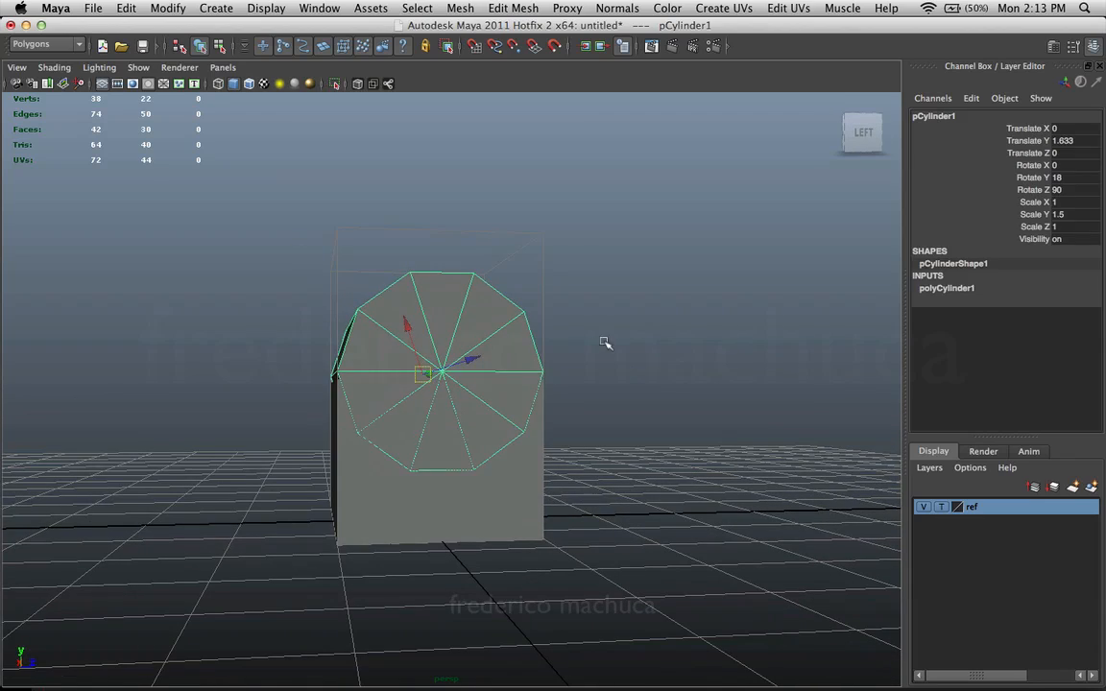
click(600, 338)
click(484, 363)
alt+drag(484, 363, 382, 231)
key(z)
key(z)
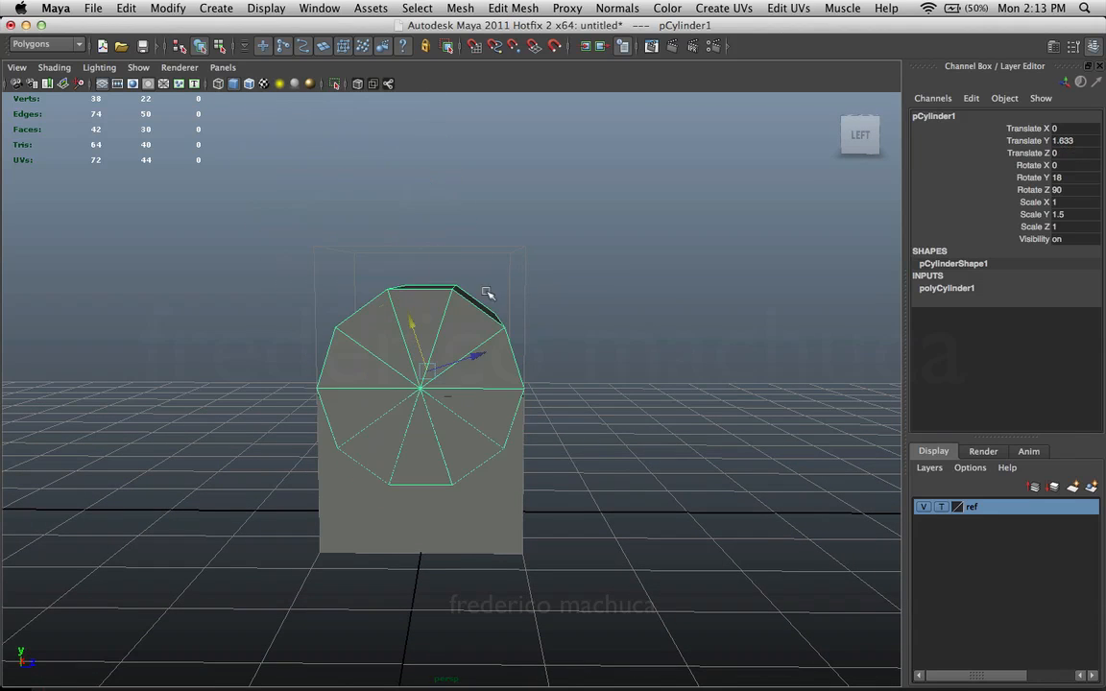
- Try to rotate the lid cylinder further about its own axis
key(e)
drag(464, 309, 529, 363)
key(z)
click(580, 318)
key(z)
alt+drag(580, 319, 558, 307)
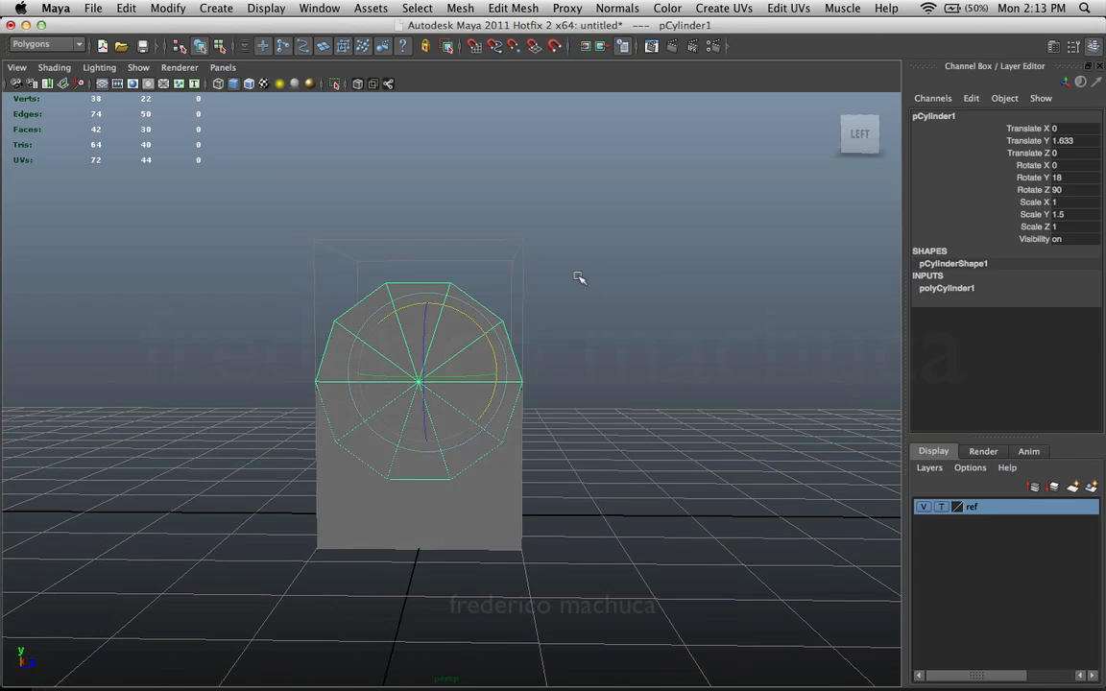
- Try to move the lid cylinder along its own tilted axis with the Move tool in Object mode
key(w)
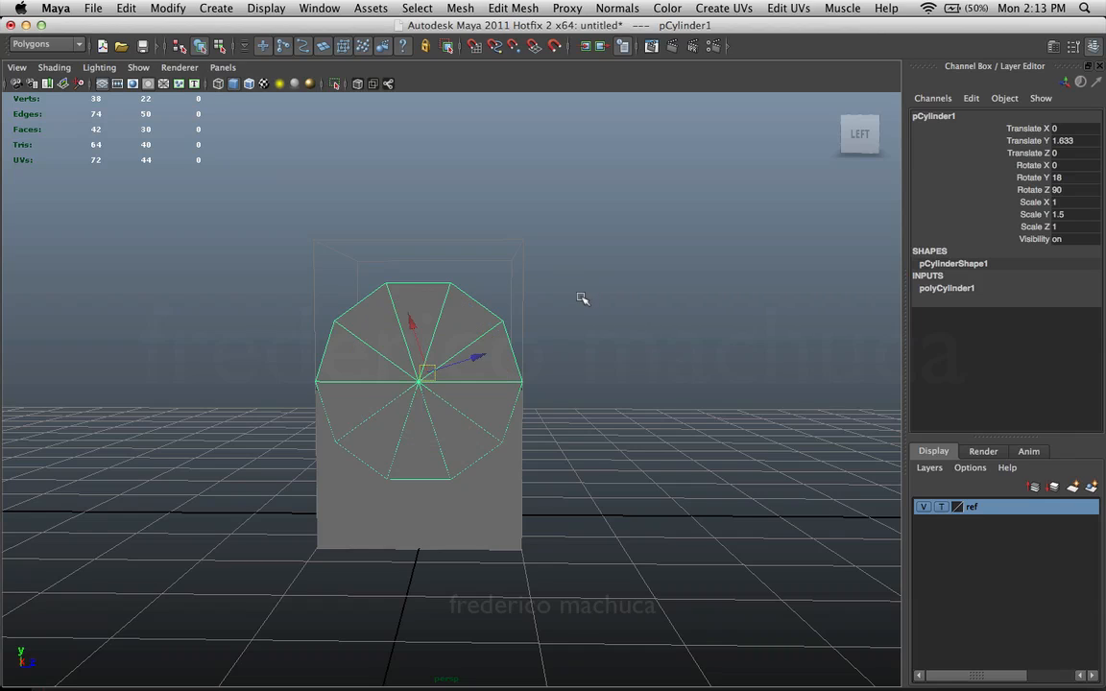
click(592, 308)
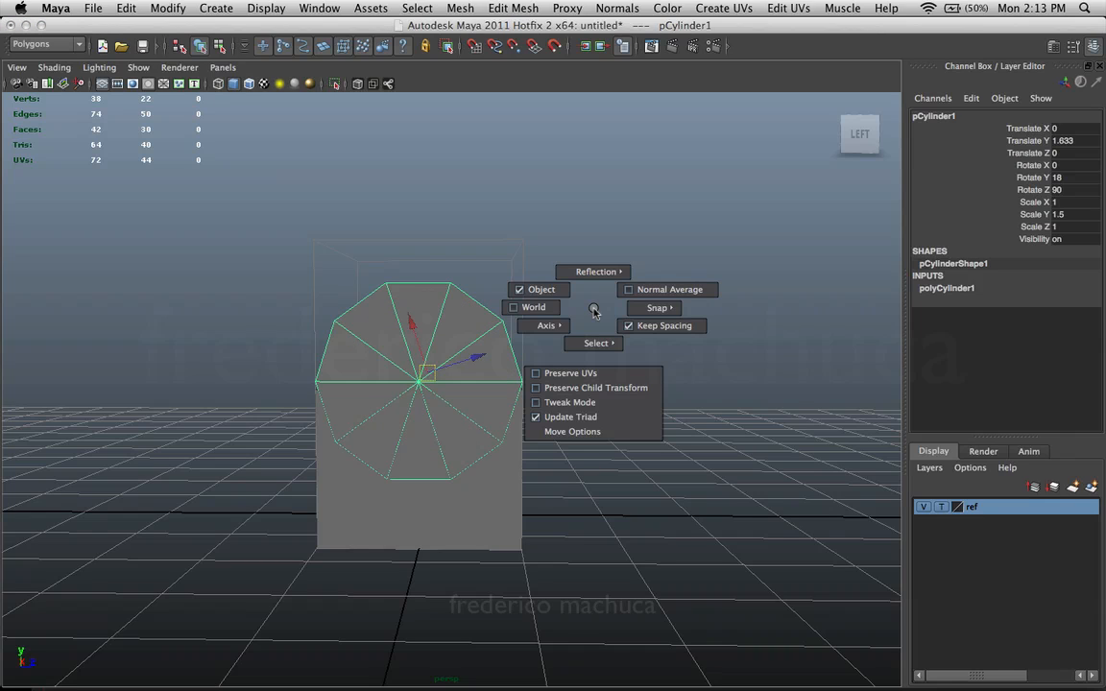
mouse_move(594, 311)
mouse_down()
mouse_move(582, 311)
mouse_move(613, 309)
mouse_move(567, 307)
mouse_move(583, 298)
mouse_move(538, 305)
mouse_move(550, 293)
mouse_move(501, 271)
mouse_move(580, 316)
mouse_up()
alt+drag(438, 359, 443, 357)
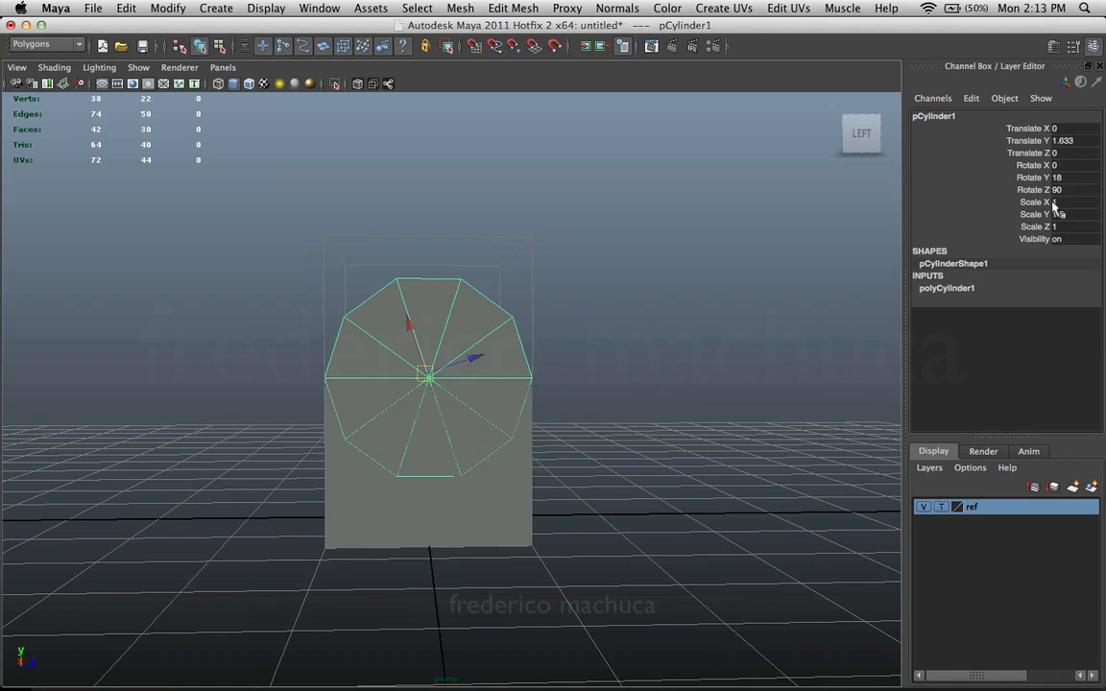
mouse_move(416, 340)
mouse_down()
mouse_move(375, 217)
mouse_move(422, 334)
mouse_up()
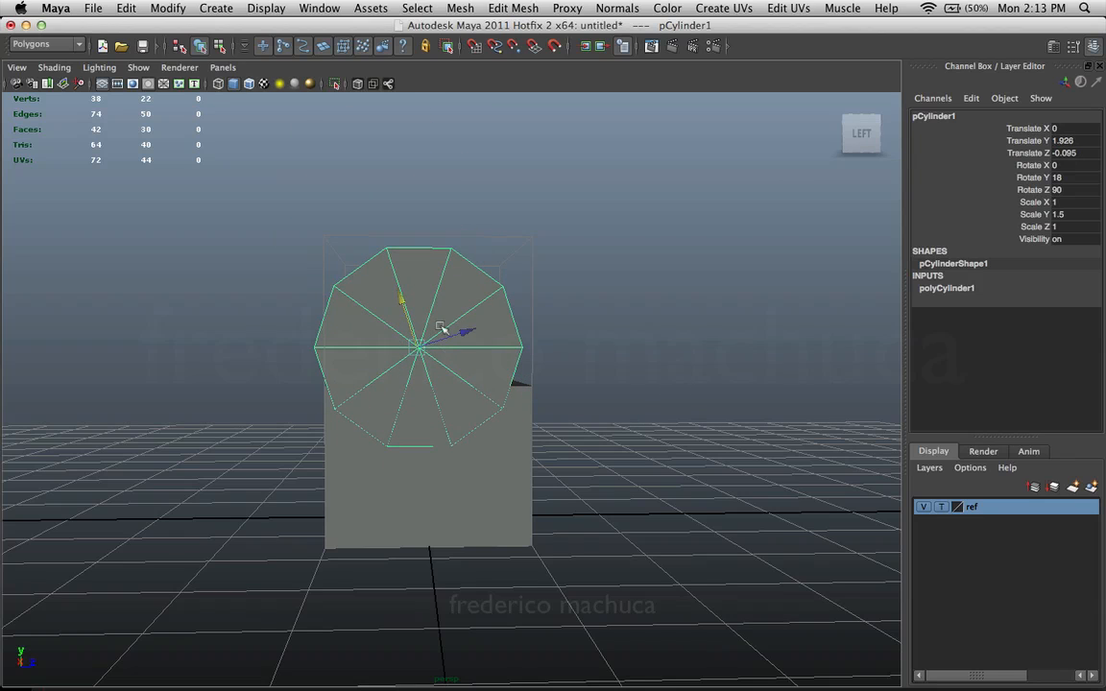
key(z)
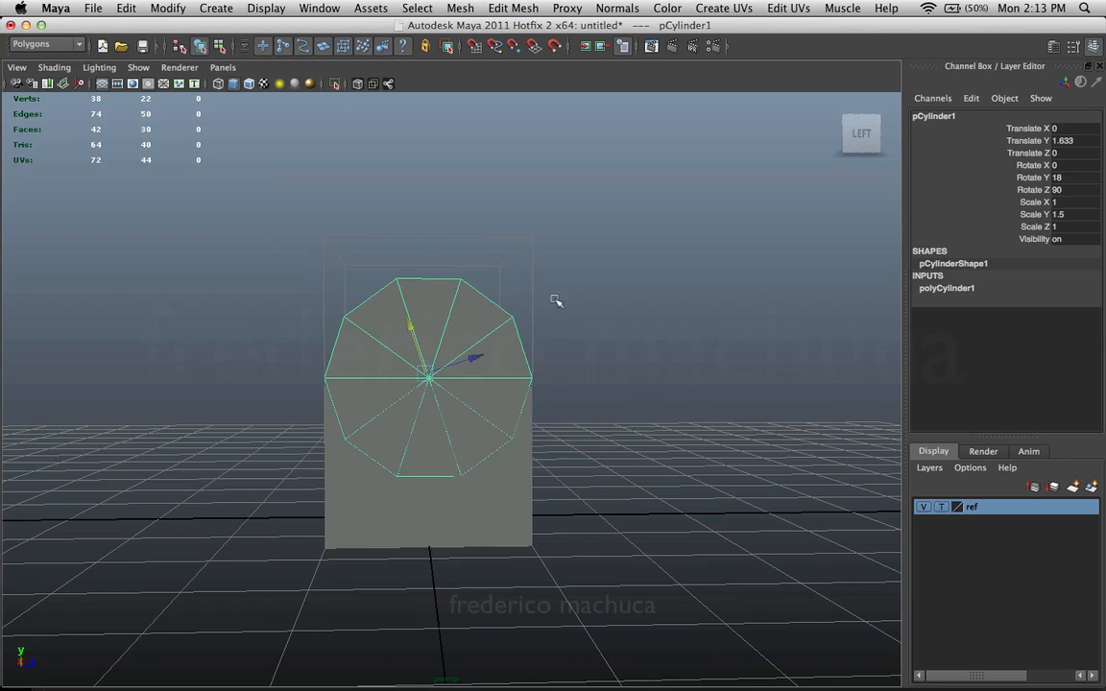
key(e)
drag(462, 319, 586, 355)
key(w)
key(z)
key(z)
key(z)
key(z)
key(shift+z)
alt+drag(519, 341, 525, 345)
alt+drag(454, 315, 464, 318)
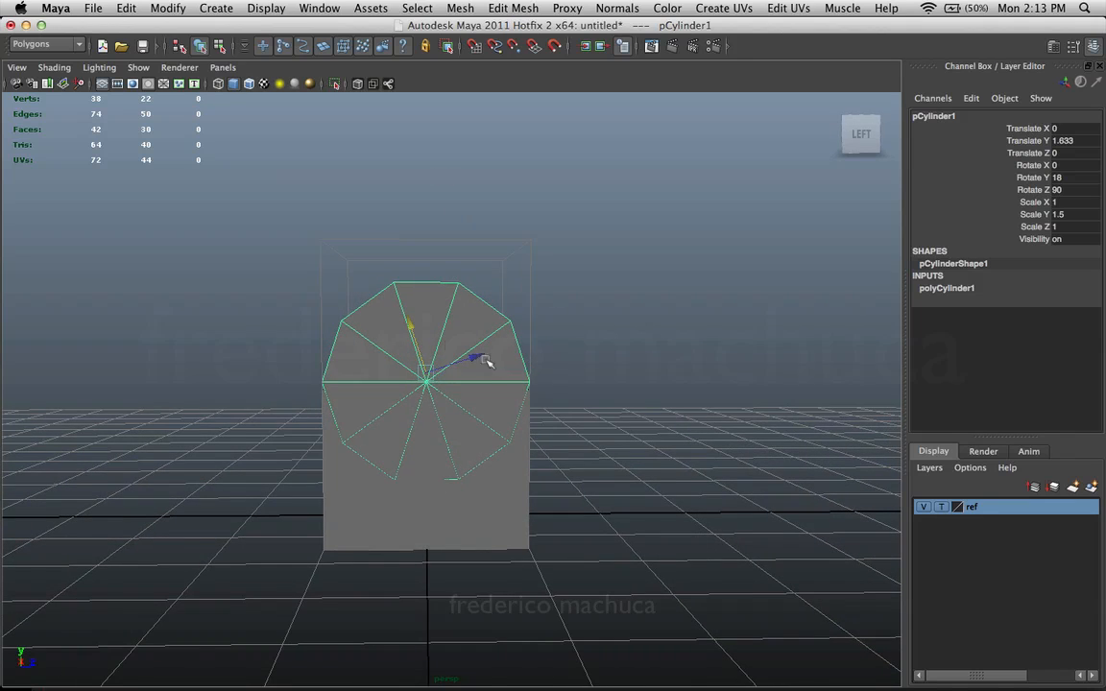
alt+drag(488, 361, 415, 359)
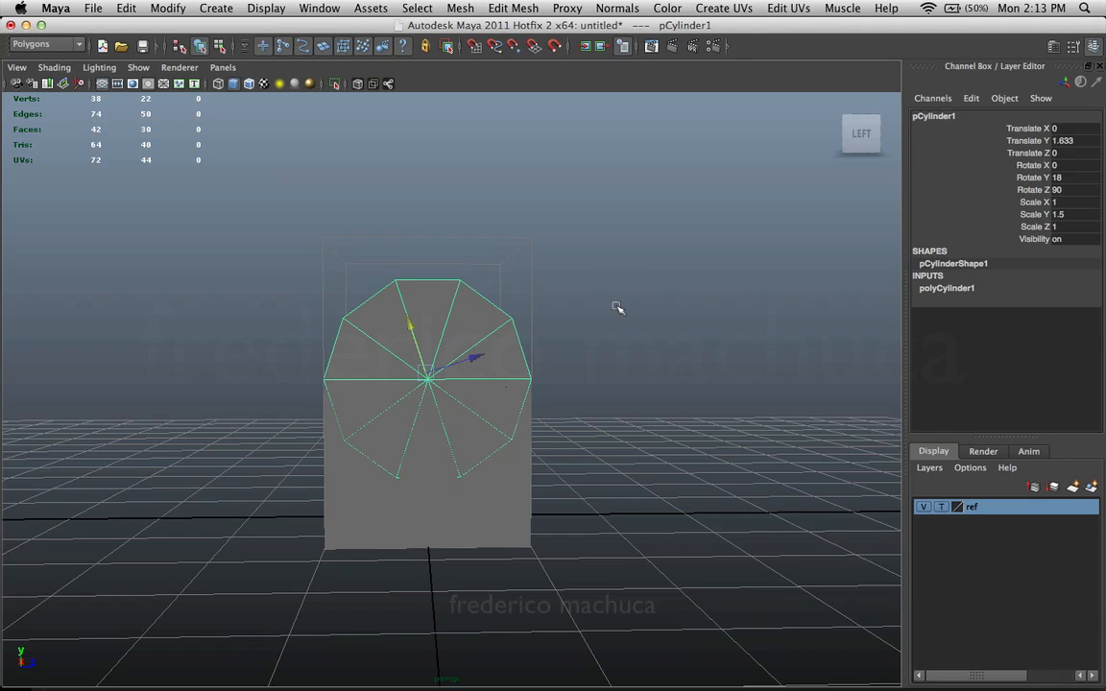
- Set the Move tool to World axes and lower the lid cylinder to a Translate Y of about 1.56
drag(625, 311, 573, 317)
alt+drag(437, 365, 482, 335)
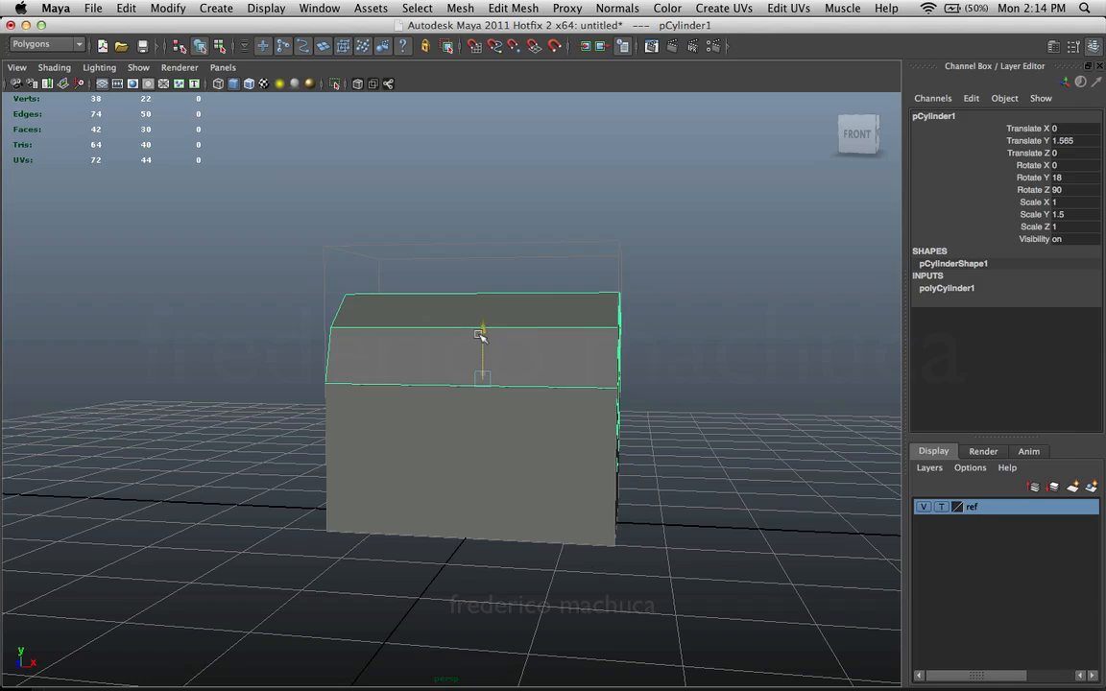
alt+drag(539, 308, 605, 385)
alt+drag(353, 407, 485, 356)
alt+drag(465, 305, 499, 249)
click(422, 269)
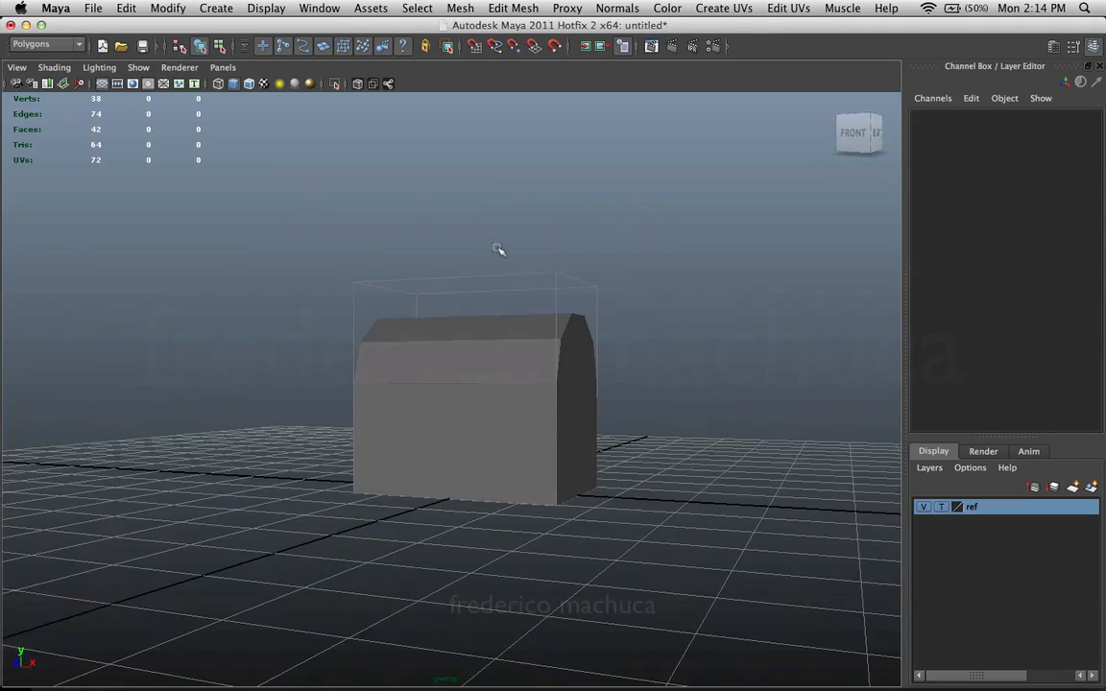
alt+drag(618, 293, 460, 372)
- Delete the faces in the lower half of the lid cylinder and return it to object selection
click(525, 358)
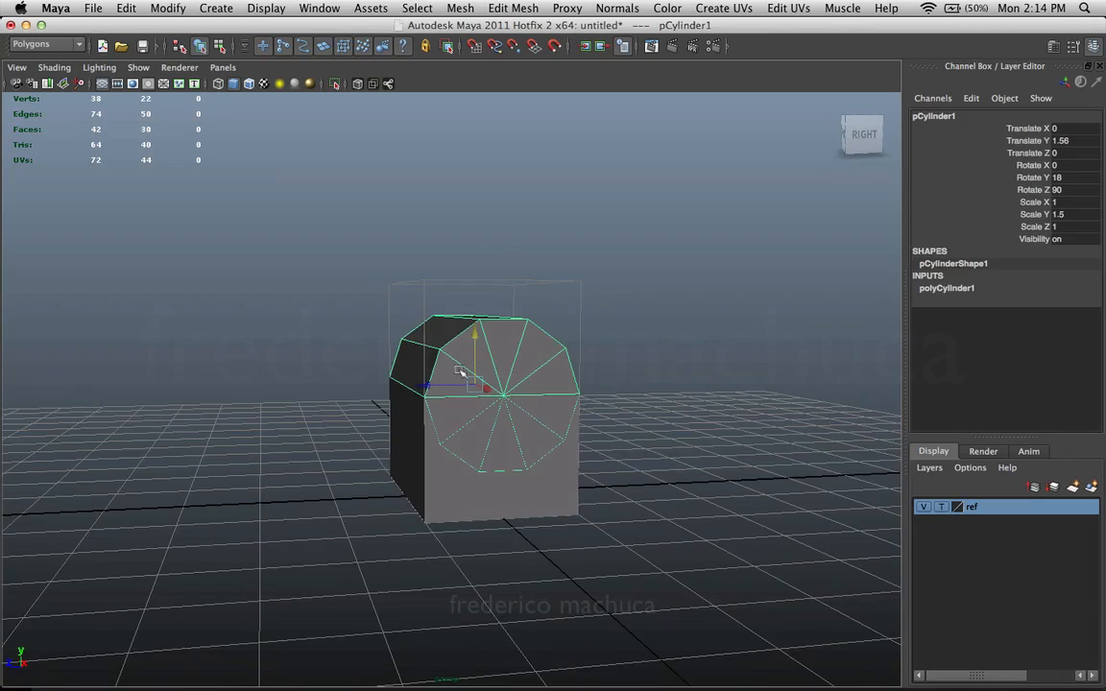
ctrl+click(536, 338)
click(548, 348)
right_drag(528, 341, 524, 376)
click(524, 377)
alt+drag(522, 371, 503, 442)
drag(297, 480, 629, 391)
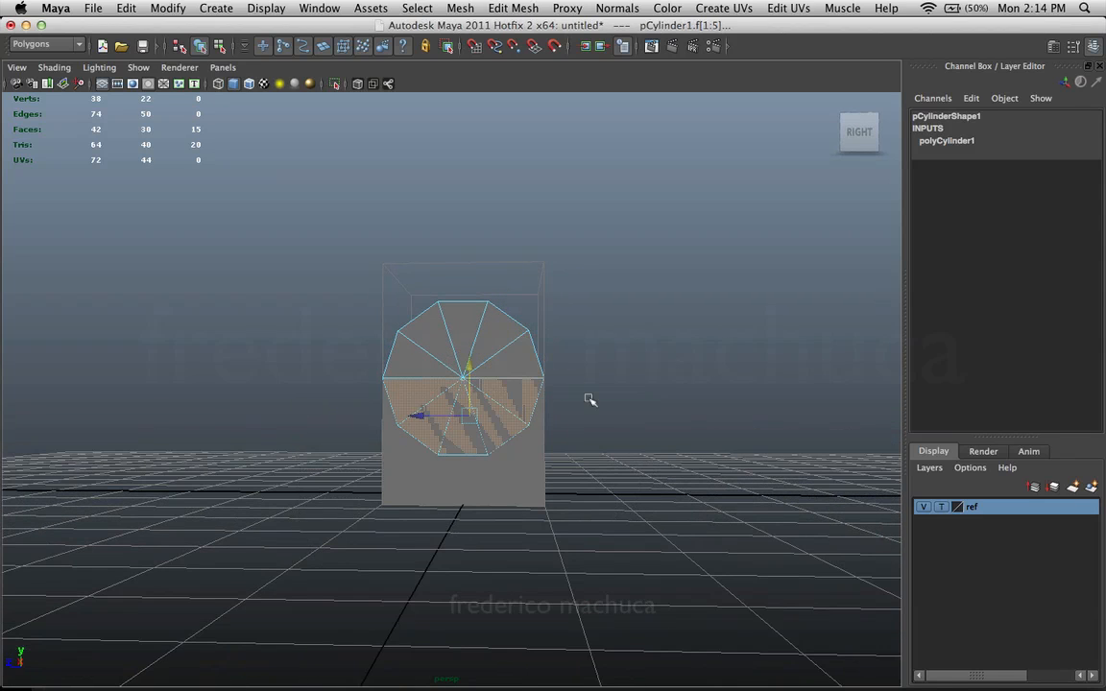
key(Delete)
alt+drag(489, 329, 524, 338)
right_drag(523, 338, 601, 319)
- Lift the lid to a Translate Y of about 2.038 and try raising the base cube's top vertices to meet it
alt+drag(600, 319, 403, 347)
drag(478, 345, 480, 315)
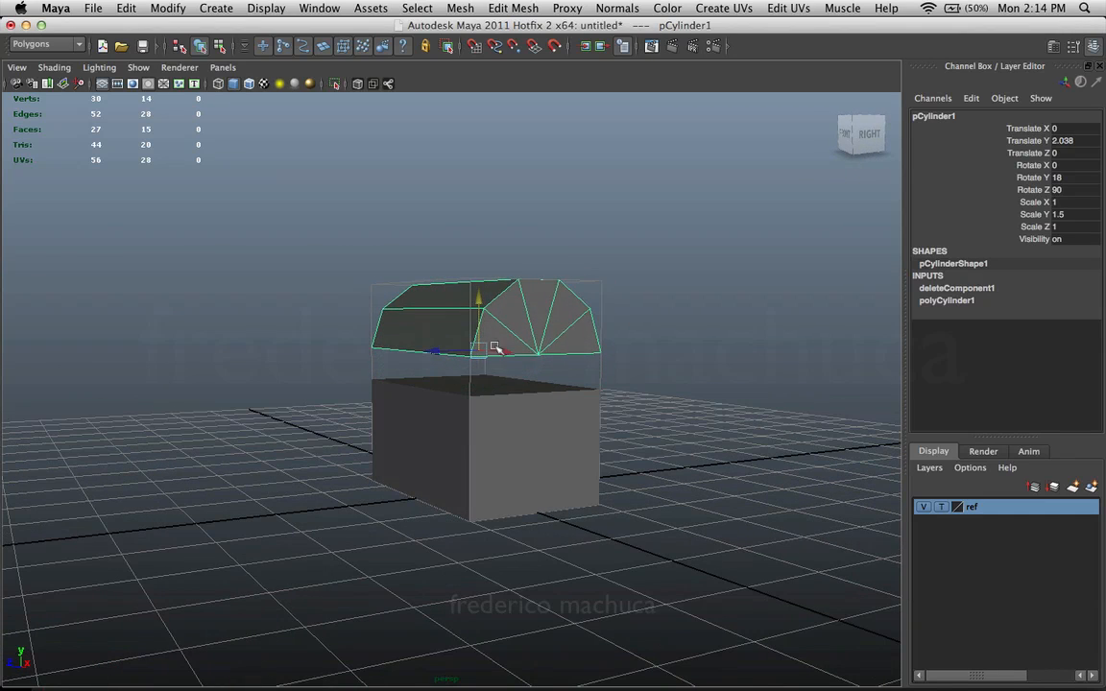
click(495, 389)
right_drag(500, 386, 500, 386)
alt+drag(500, 386, 472, 381)
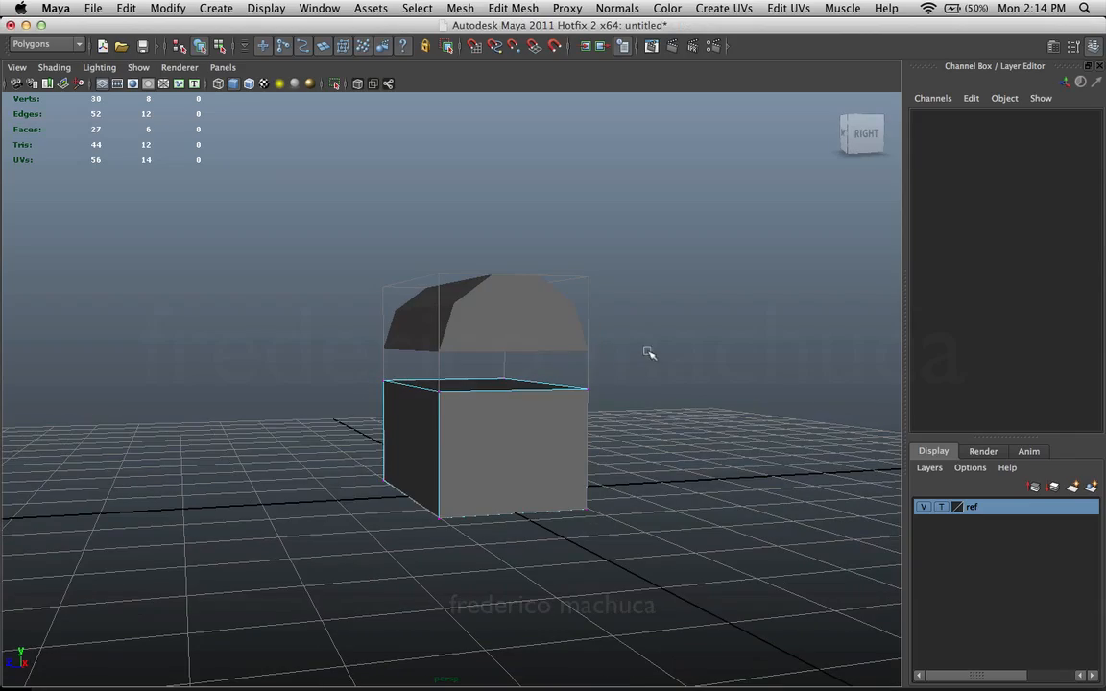
drag(648, 353, 370, 408)
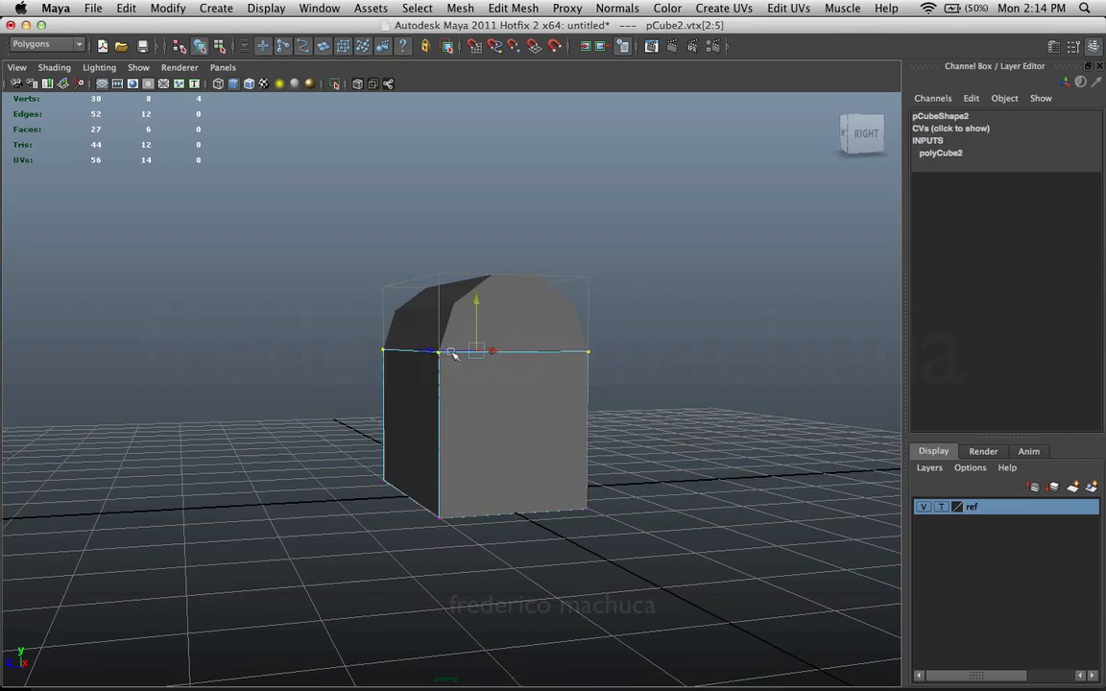
alt+drag(453, 355, 467, 388)
- Seat the half-cylinder lid on top of the base cube at a Translate Y of about 1.555 and select both parts
click(541, 319)
click(540, 321)
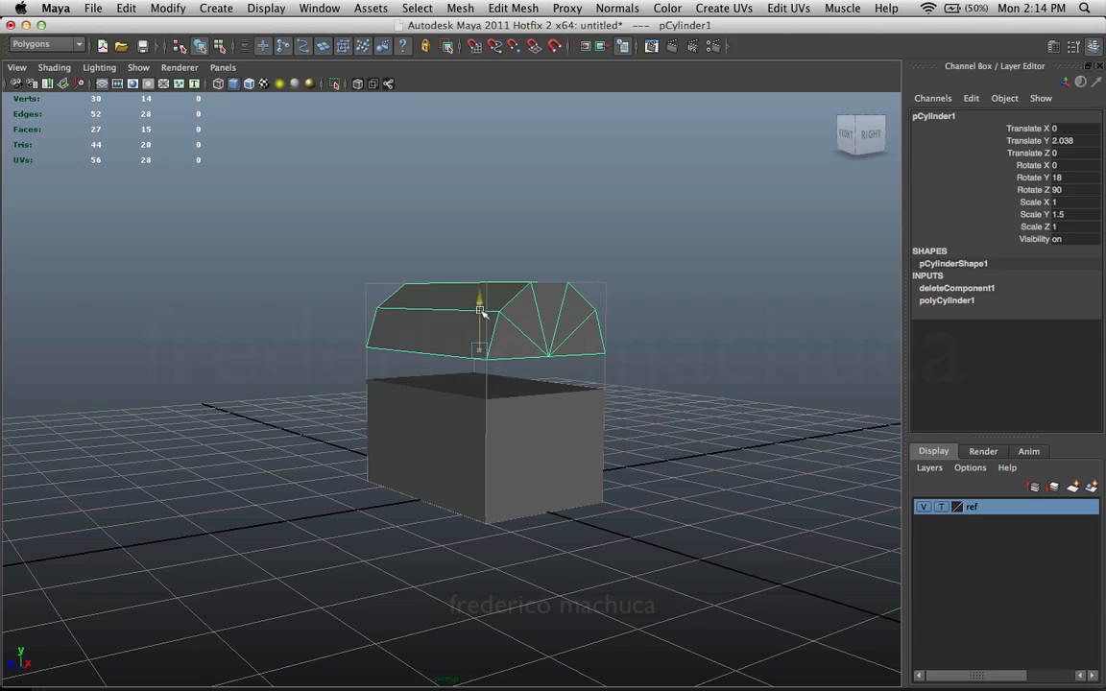
drag(481, 312, 542, 400)
drag(476, 411, 478, 422)
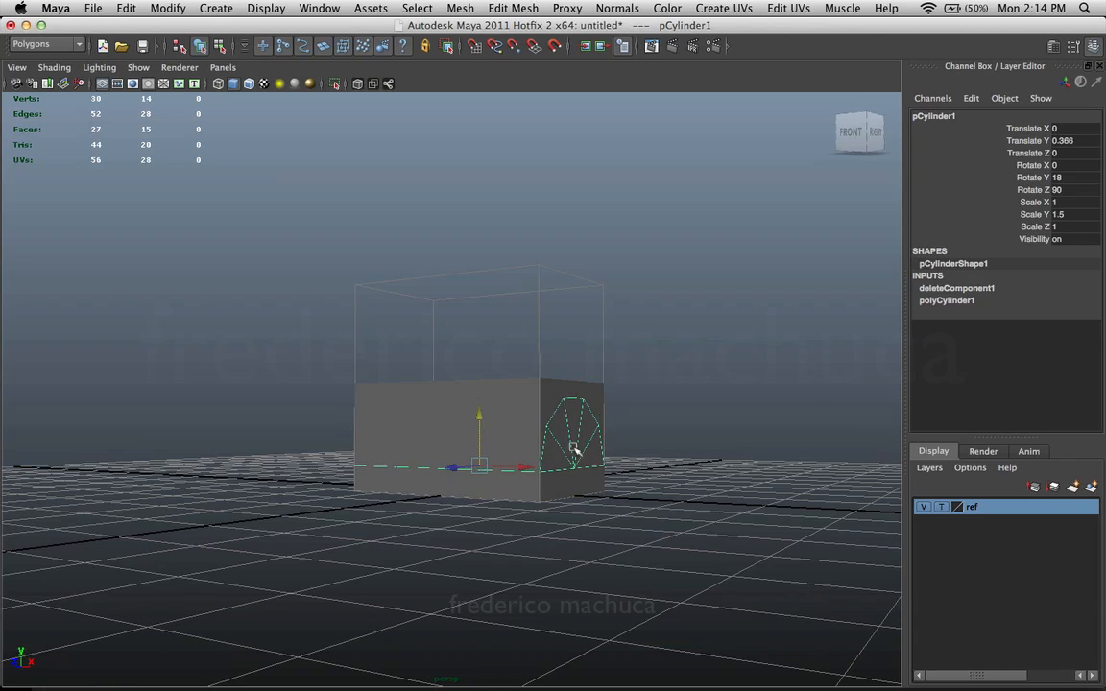
alt+drag(565, 444, 523, 389)
click(684, 357)
alt+drag(667, 395, 603, 386)
alt+drag(498, 391, 514, 419)
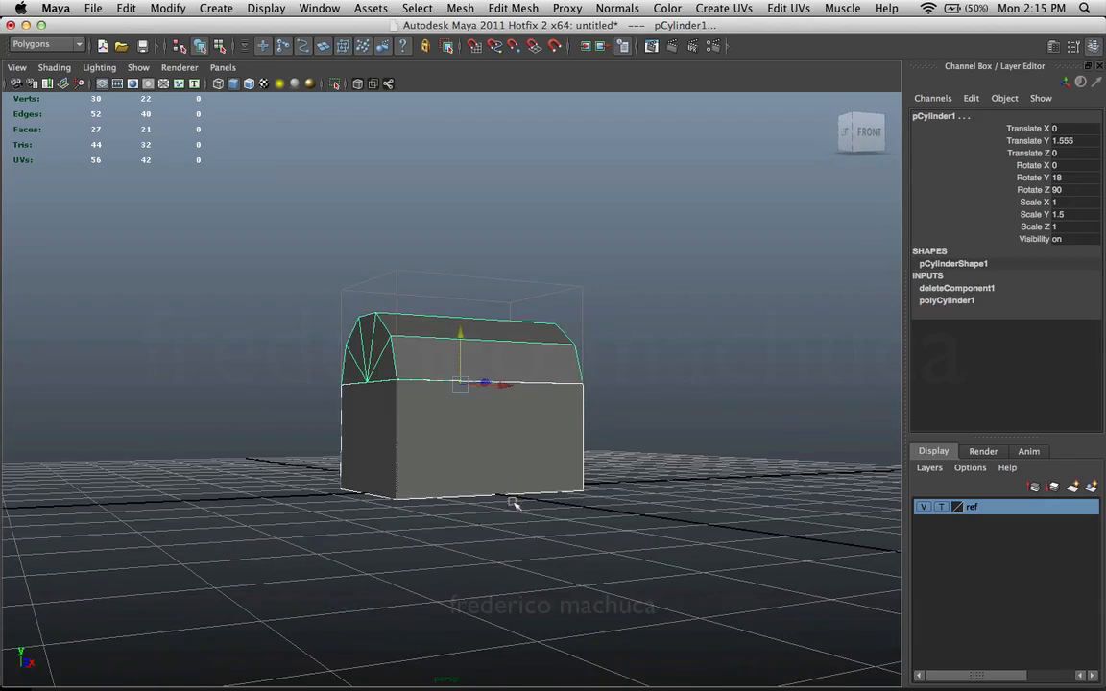
- Compare the chest shape with reference images 02.jpg and 01.png in Finder and return to Maya
alt+drag(514, 504, 363, 650)
click(198, 664)
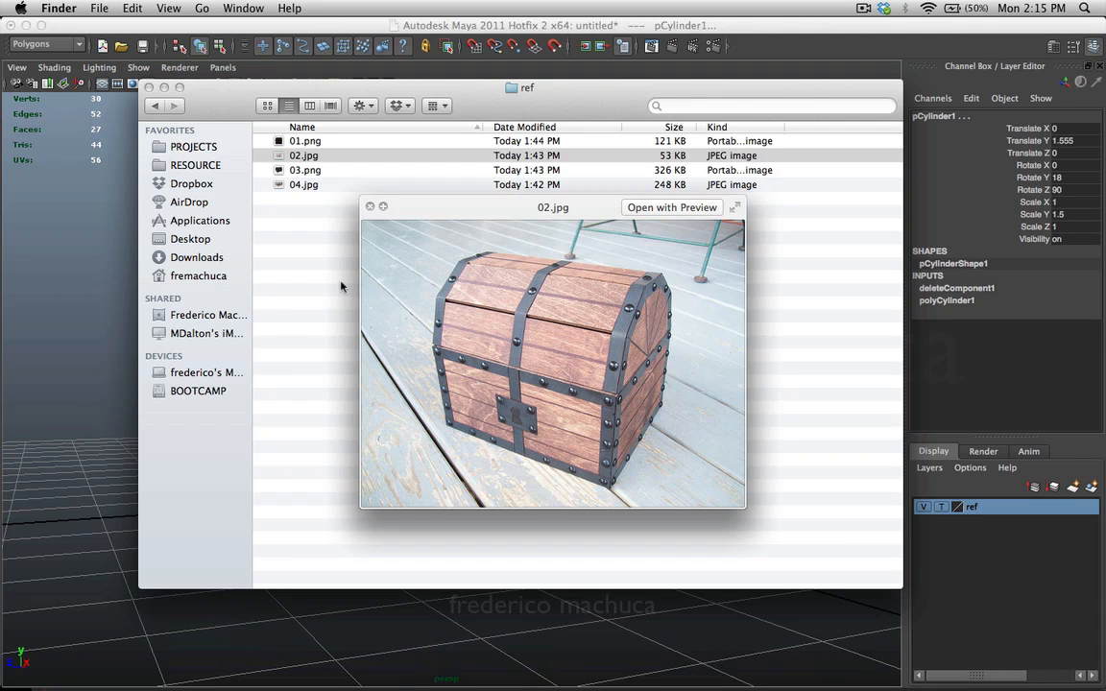
key(Down)
key(Up)
key(Up)
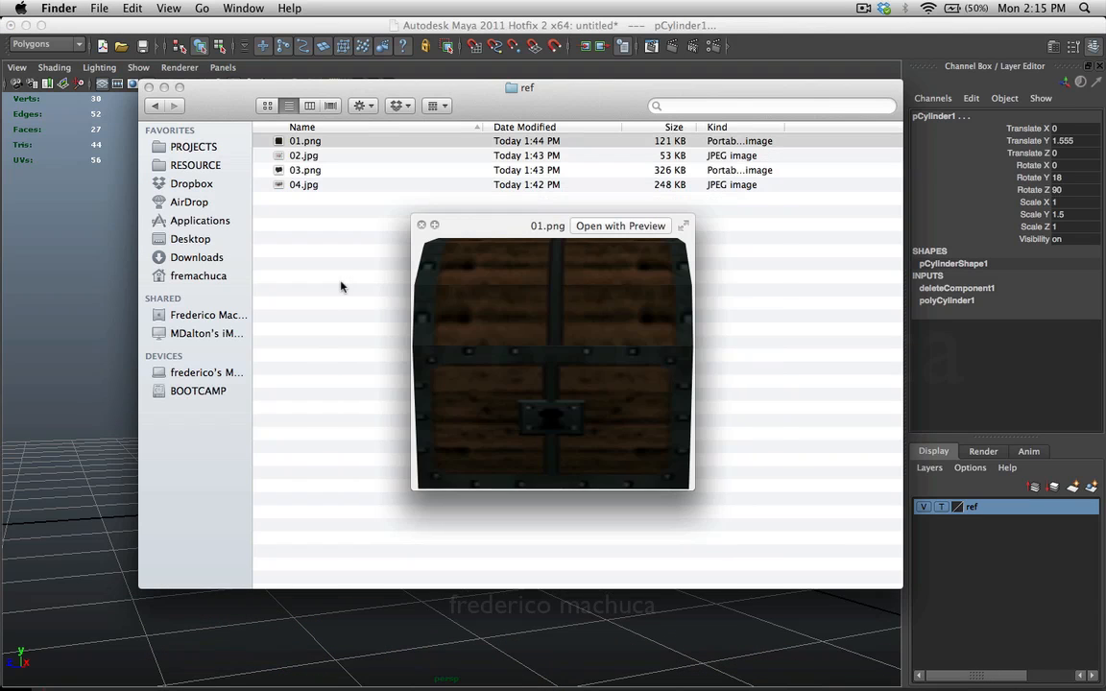
key(Down)
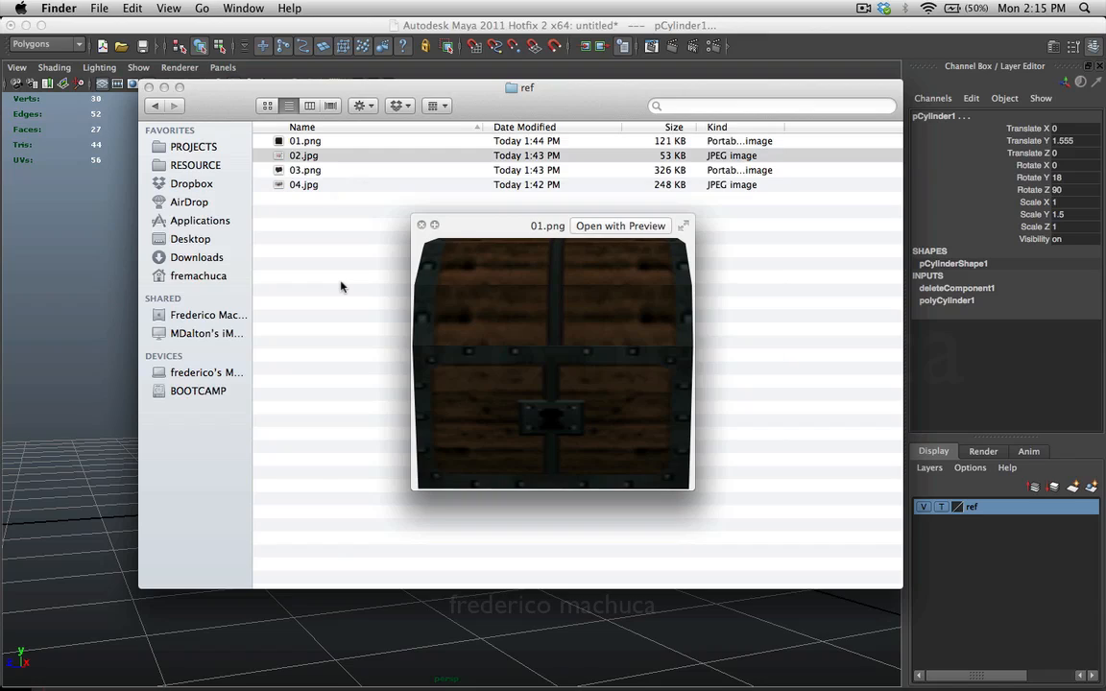
click(106, 336)
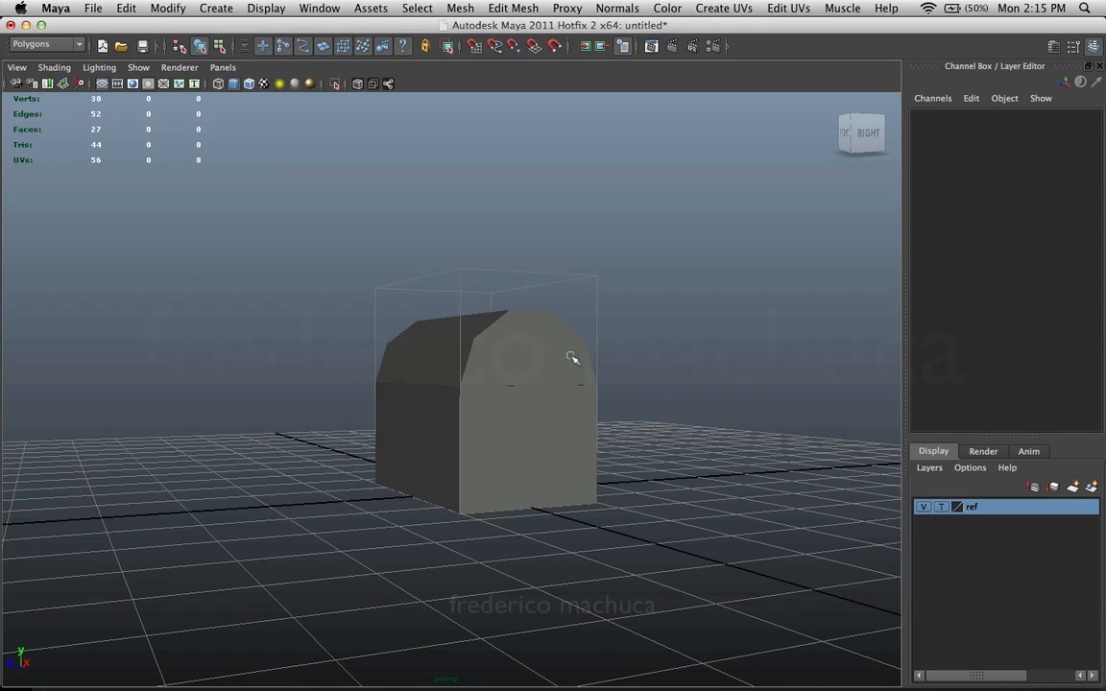
- Select the lid and base together and examine the assembled chest from several sides
click(556, 350)
alt+drag(574, 358, 609, 327)
click(649, 375)
drag(609, 327, 527, 429)
alt+drag(527, 430, 525, 389)
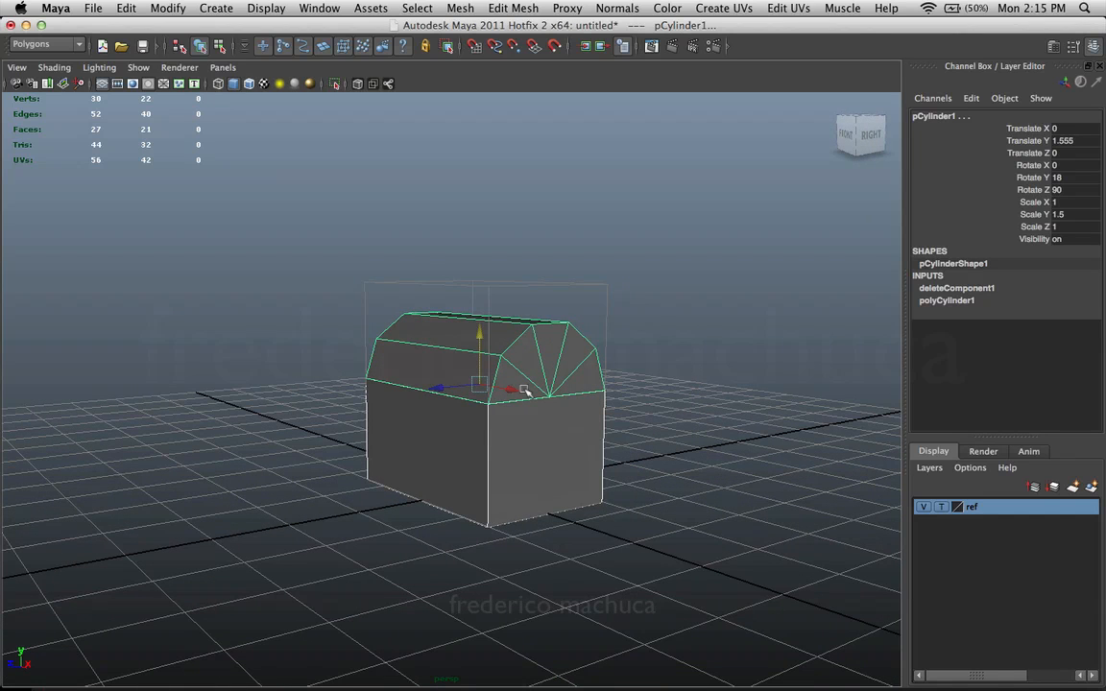
alt+drag(452, 340, 511, 369)
alt+drag(325, 430, 463, 446)
key(r)
click(657, 318)
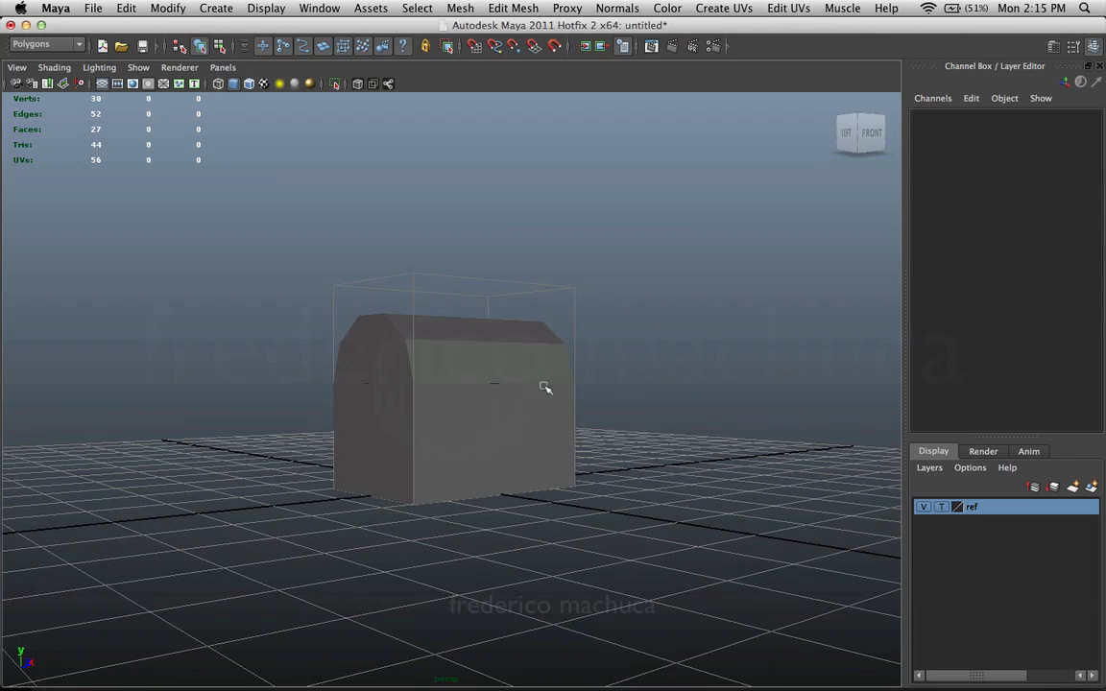
- Select the lid and the base cube in turn and inspect how they meet at the chest's front
alt+drag(370, 401, 494, 432)
click(456, 406)
click(494, 377)
key(w)
click(582, 401)
click(480, 432)
shift+click(454, 388)
alt+drag(451, 470, 392, 442)
click(410, 457)
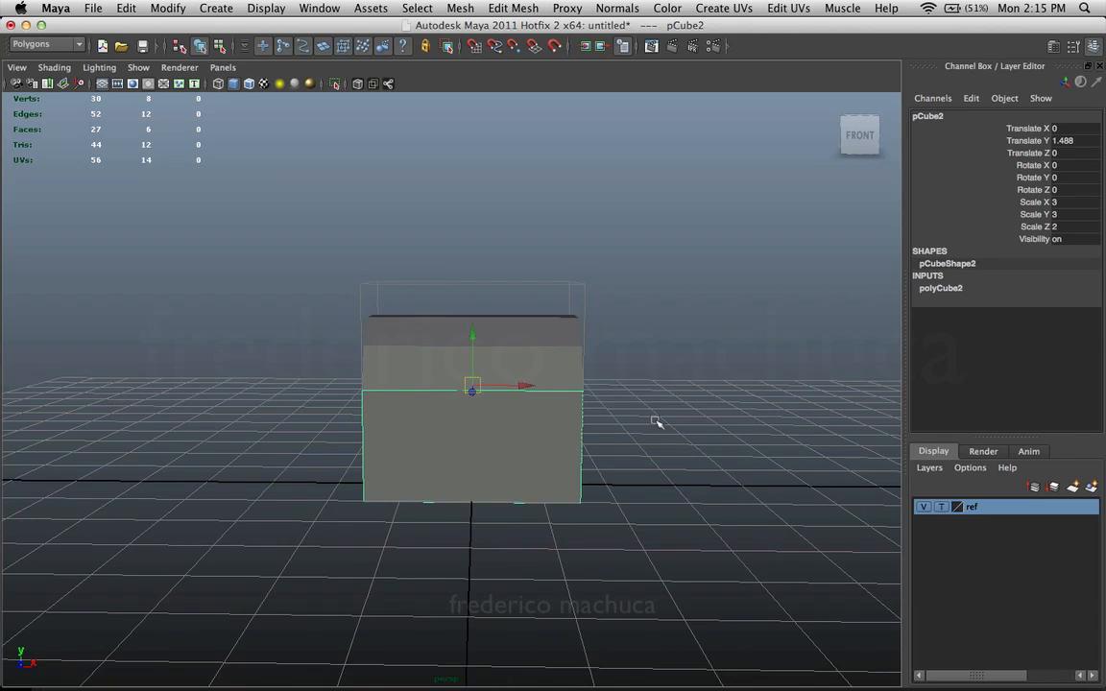
- Examine the lid and base as separate objects from a corner view, ending with both selected
alt+drag(657, 422, 538, 360)
click(531, 355)
click(669, 436)
click(516, 370)
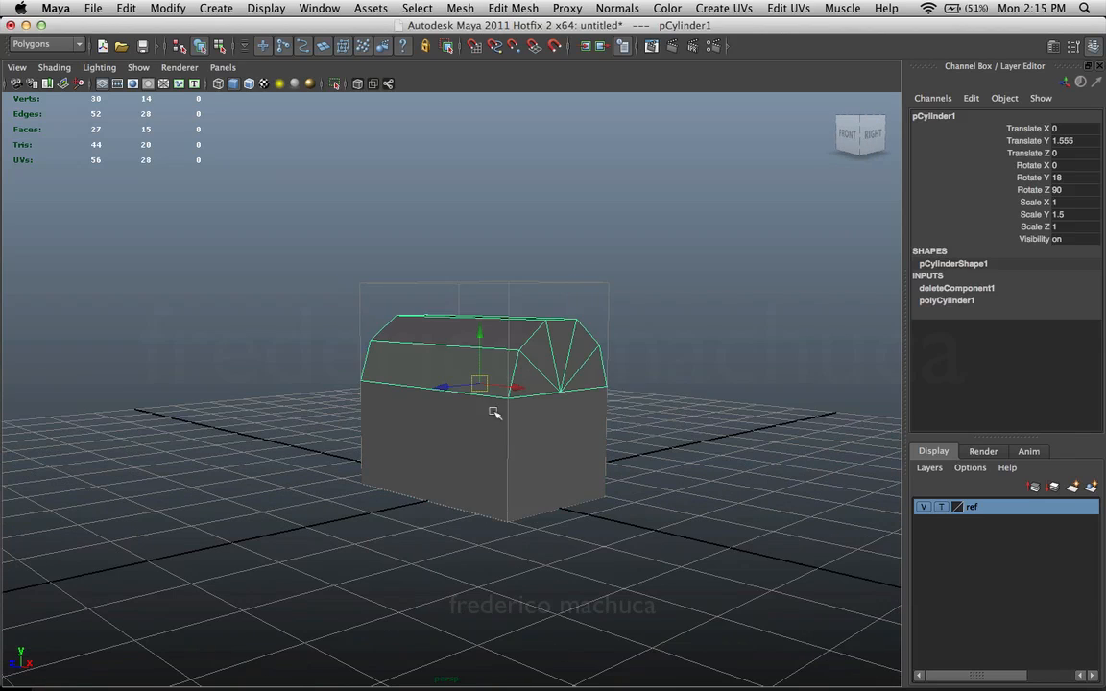
click(495, 414)
click(539, 388)
click(543, 411)
shift+click(549, 365)
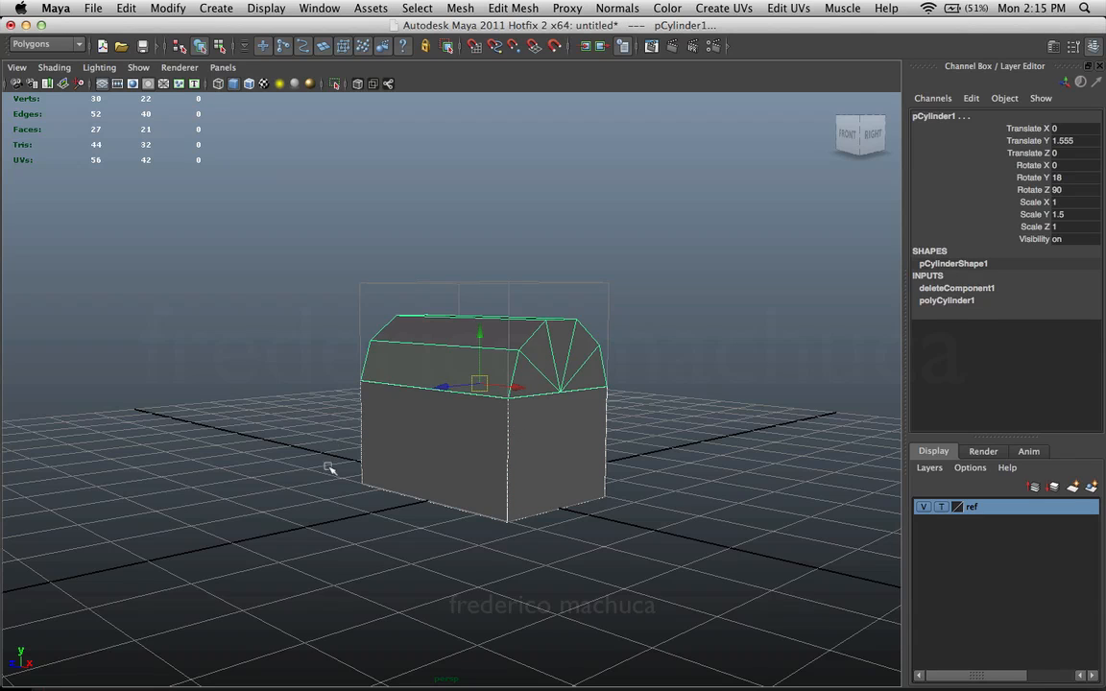
- Check reference image 02.jpg in Finder again, return to Maya and compare the lid and base from the end and front
click(192, 638)
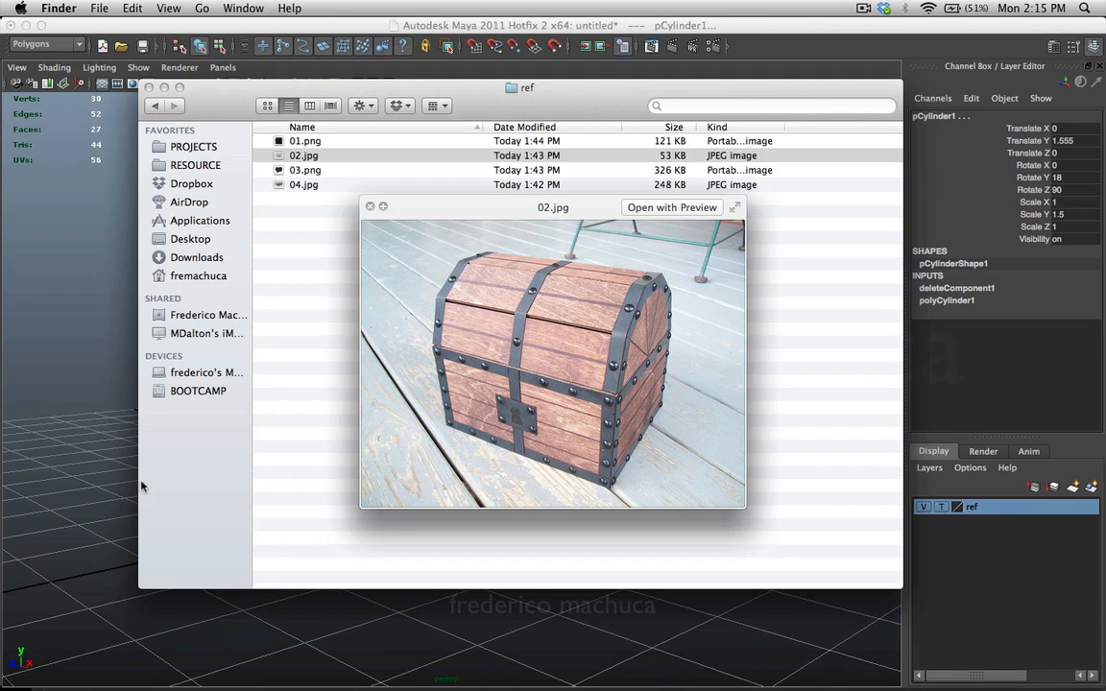
click(106, 492)
click(492, 355)
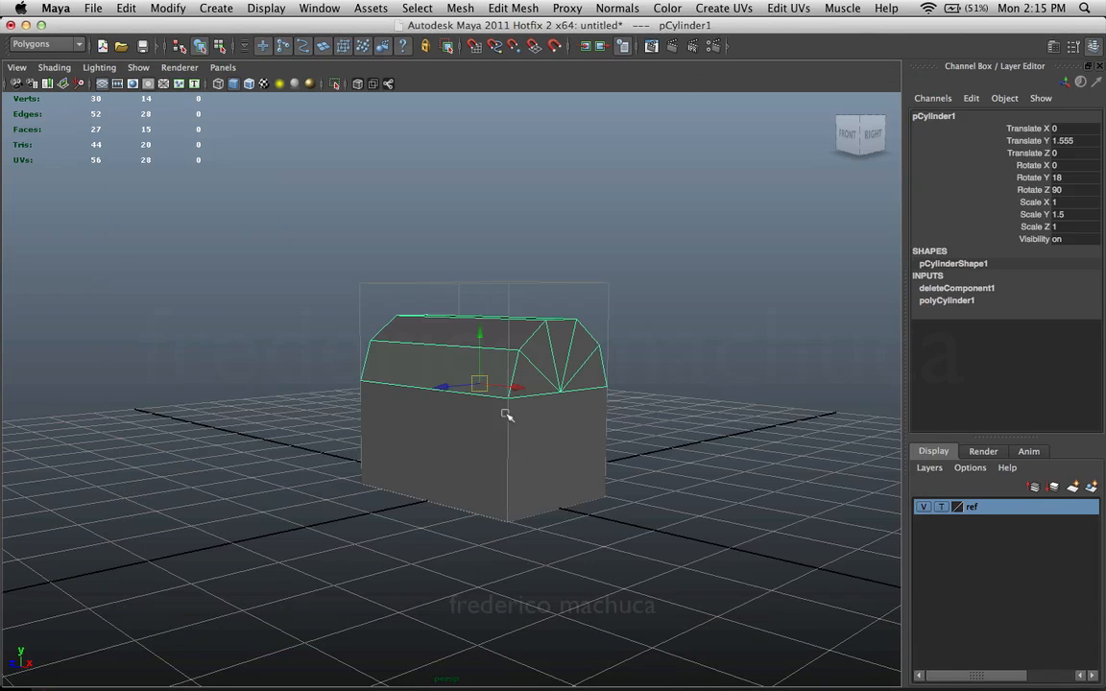
click(486, 445)
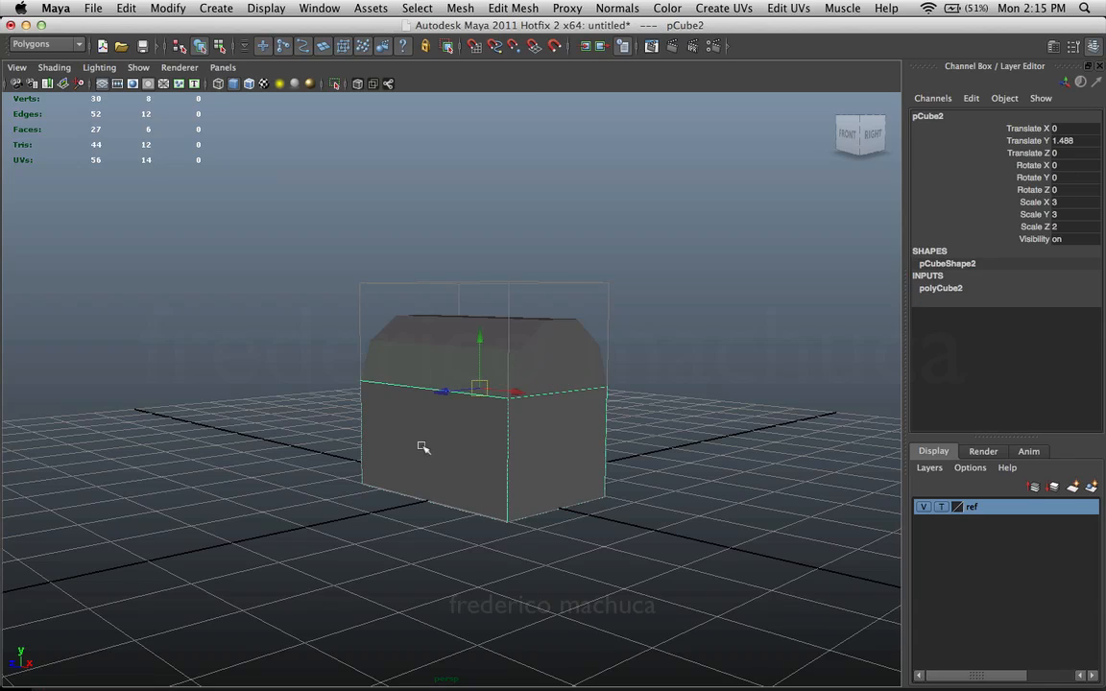
alt+drag(565, 389, 470, 447)
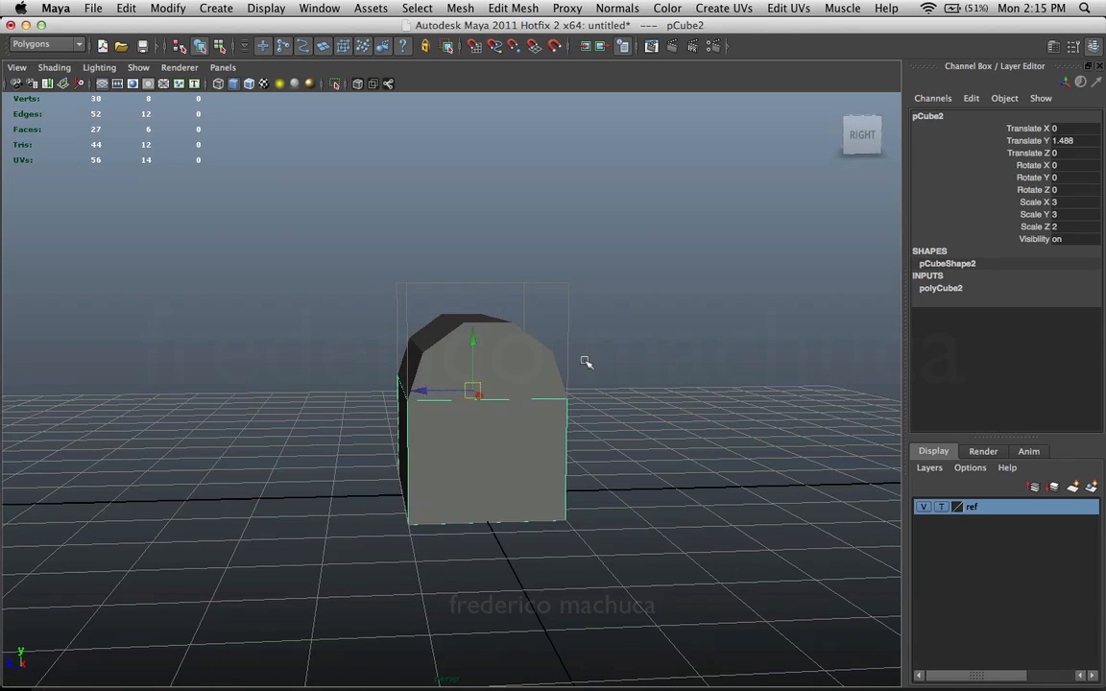
alt+drag(595, 389, 654, 442)
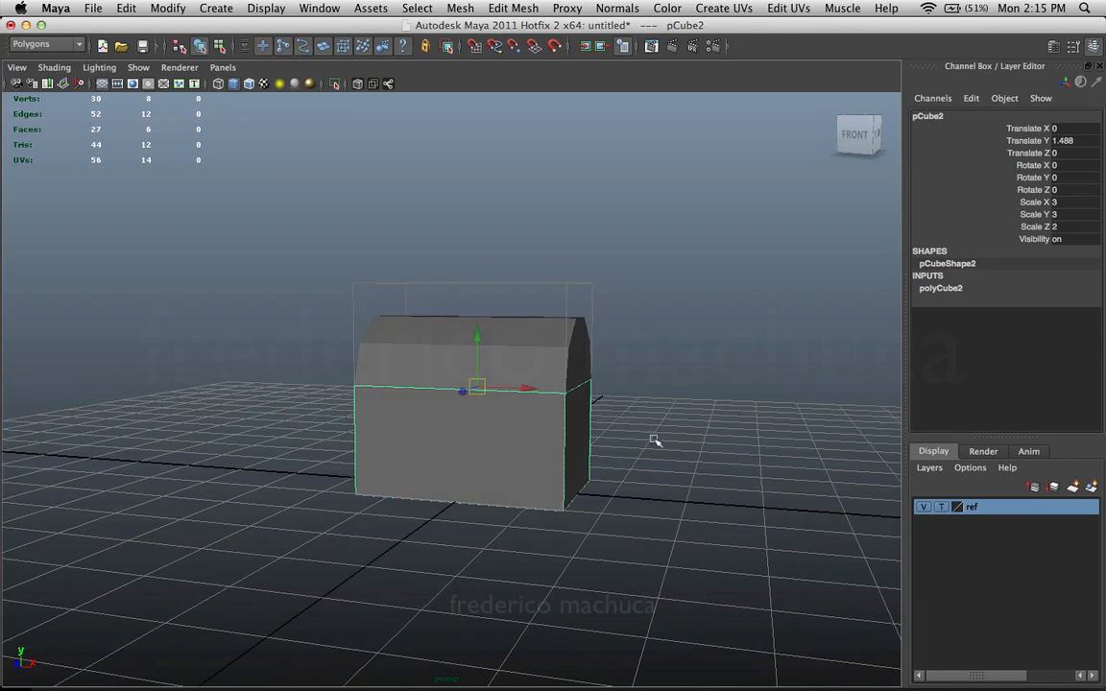
click(654, 442)
- Raise the lid above the base to a Translate Y of about 2.8 and inspect its open underside
alt+drag(488, 464, 432, 399)
click(562, 365)
drag(488, 352, 486, 251)
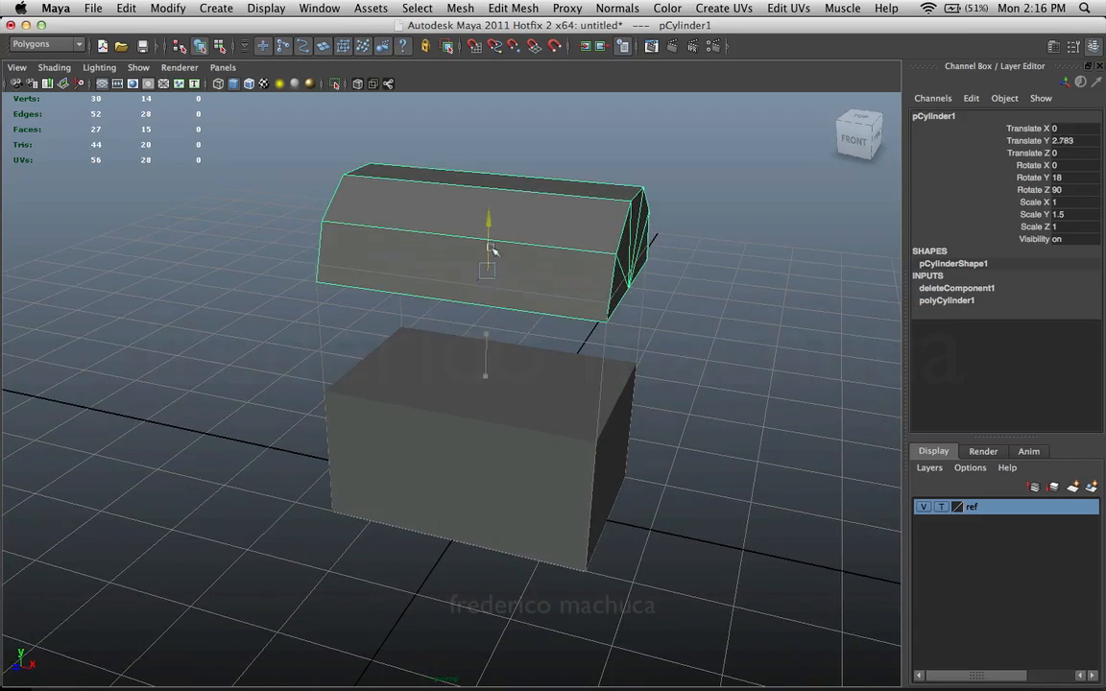
alt+drag(477, 388, 505, 255)
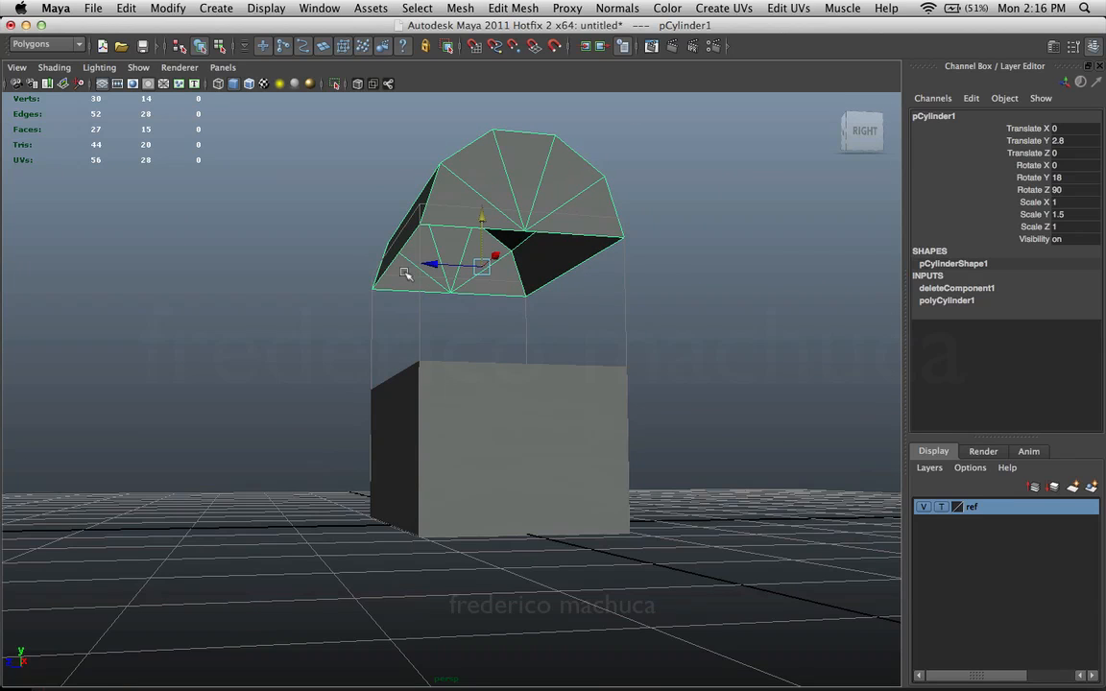
alt+drag(409, 284, 468, 419)
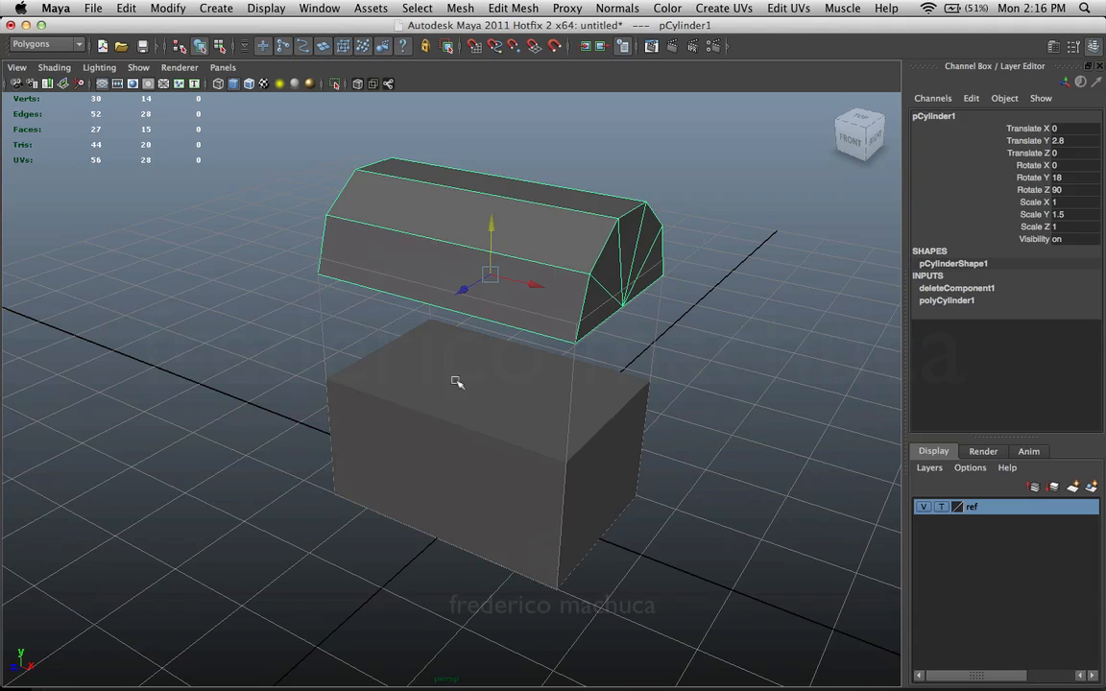
- Lower the raised lid back onto the base cube to a Translate Y of about 1.555 and deselect it
alt+drag(457, 382, 536, 446)
alt+drag(464, 400, 506, 358)
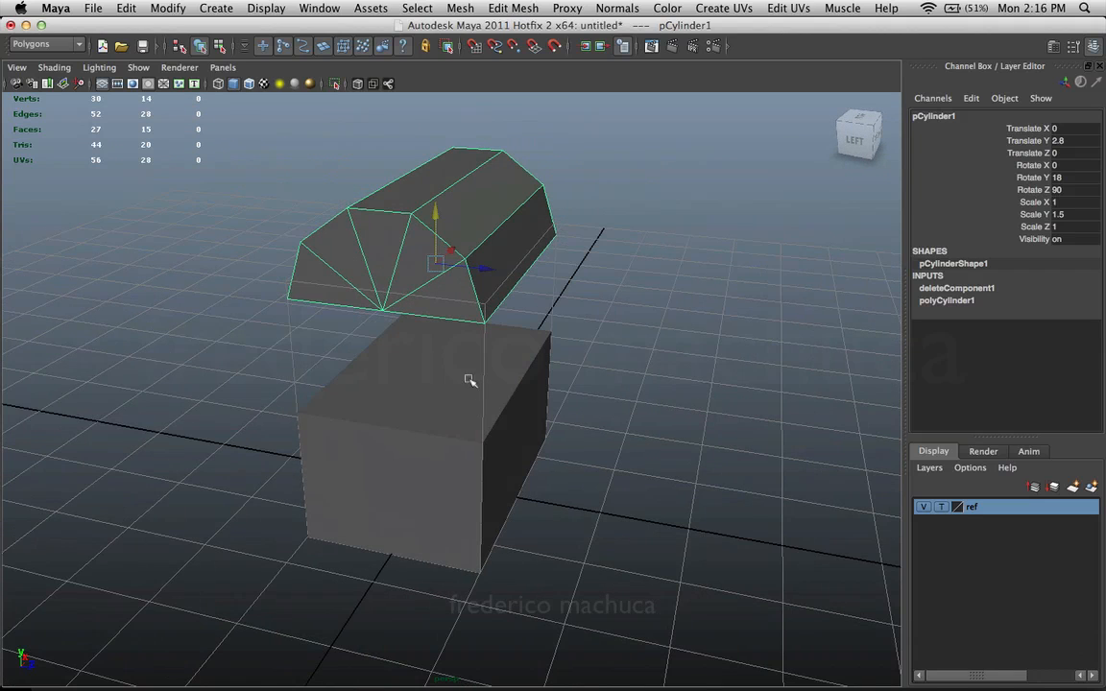
alt+drag(461, 471, 385, 452)
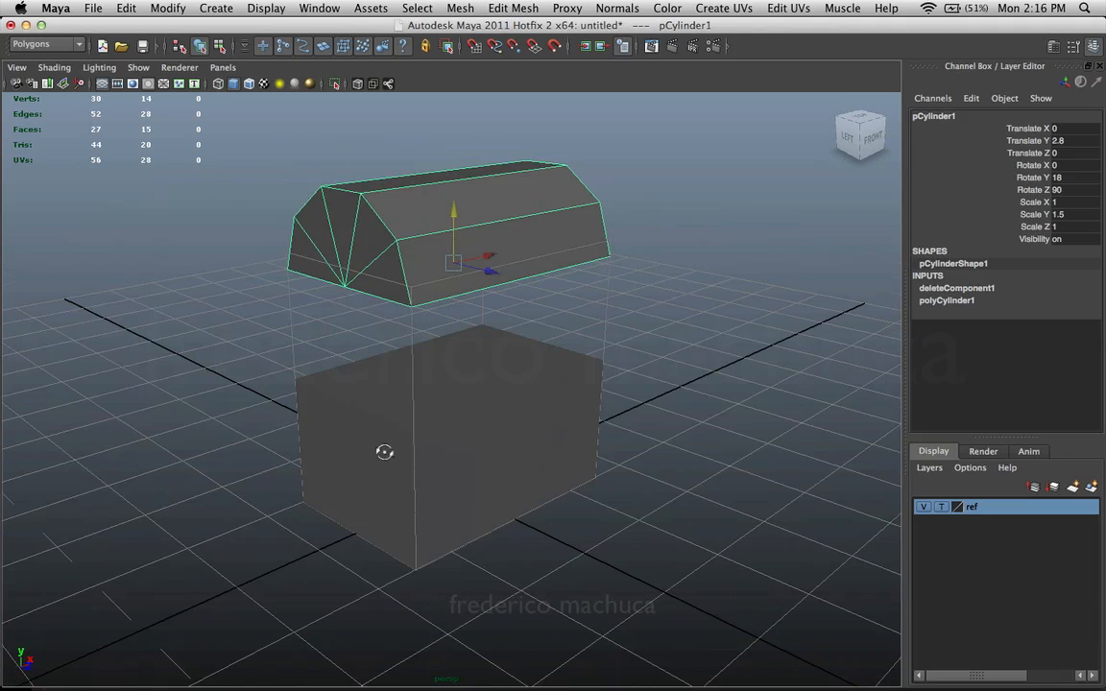
alt+drag(567, 441, 464, 432)
drag(479, 218, 480, 325)
click(688, 500)
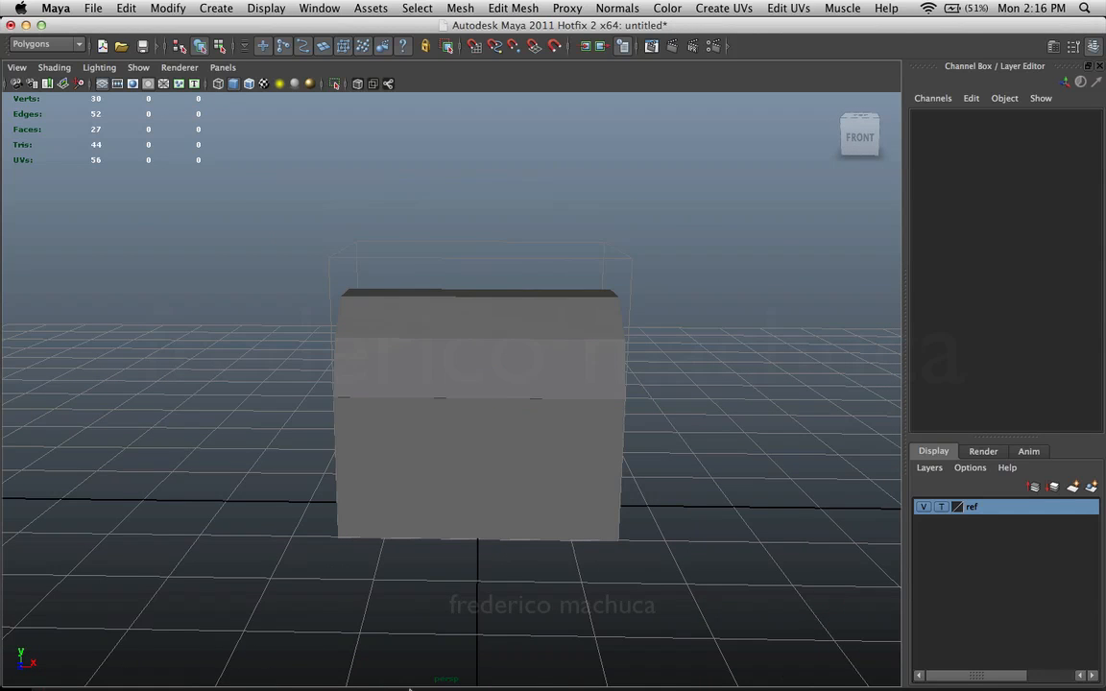
- Switch to Safari, review the Zelda chest-opening video on YouTube up to the opened lid, and return to Maya
mouse_move(395, 646)
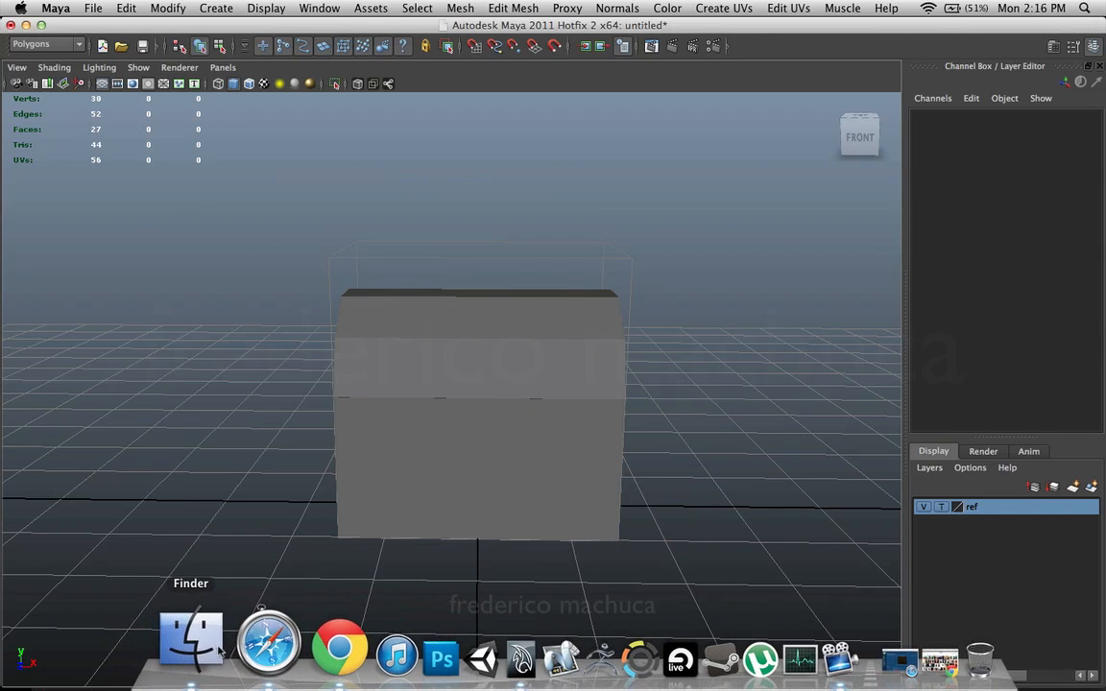
click(242, 642)
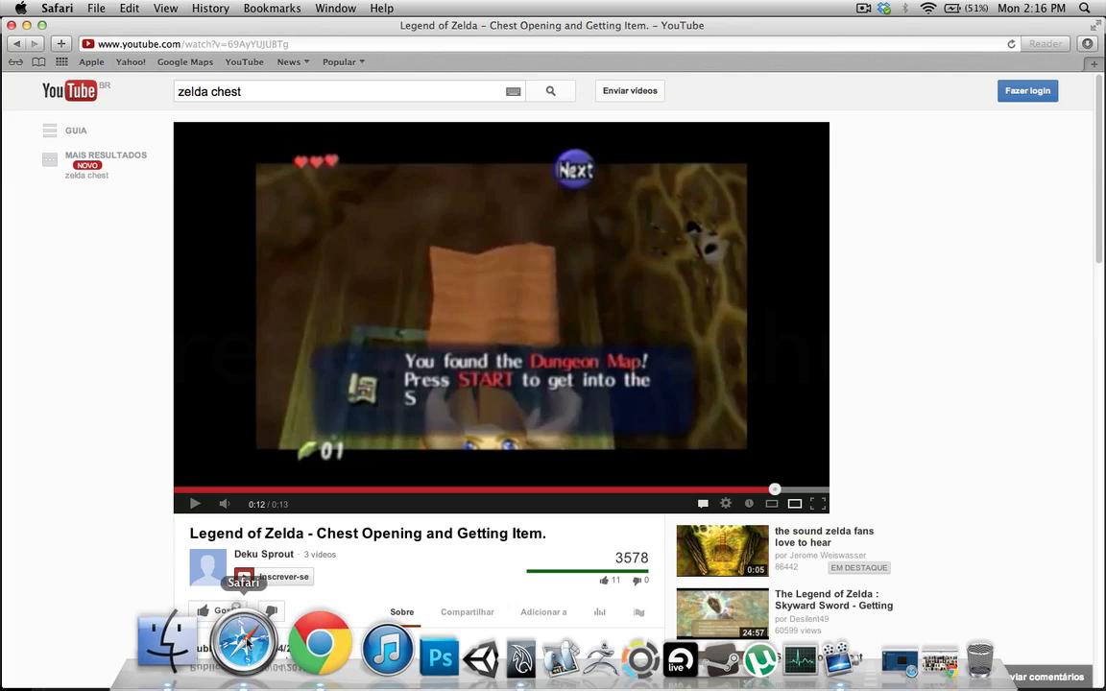
click(195, 504)
click(195, 505)
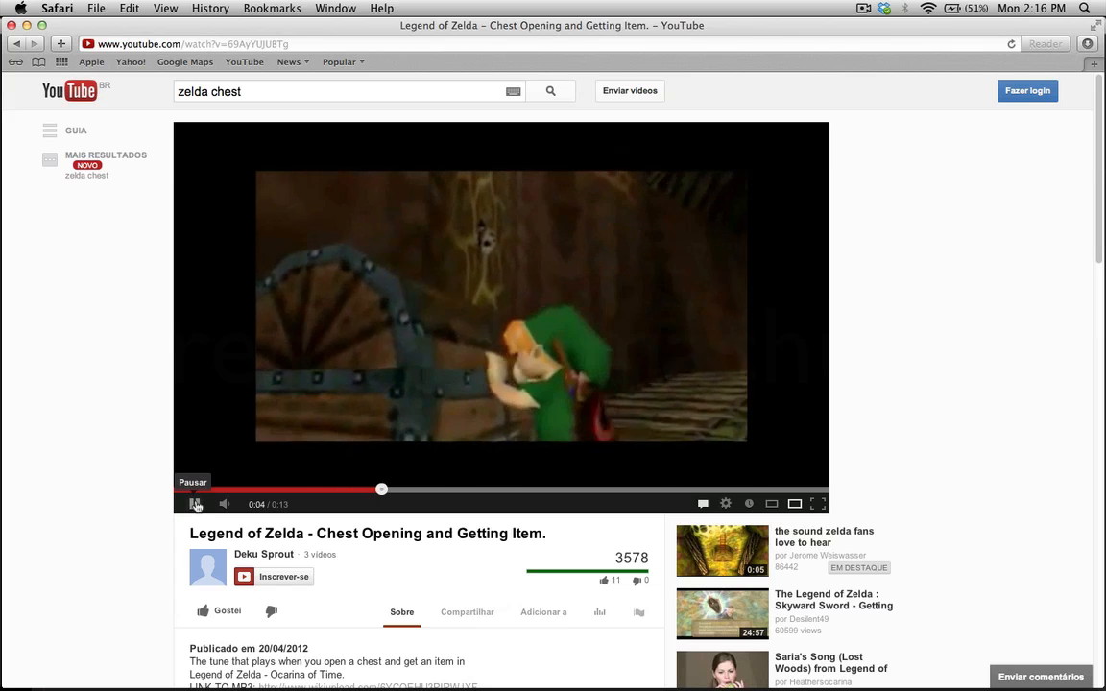
click(195, 505)
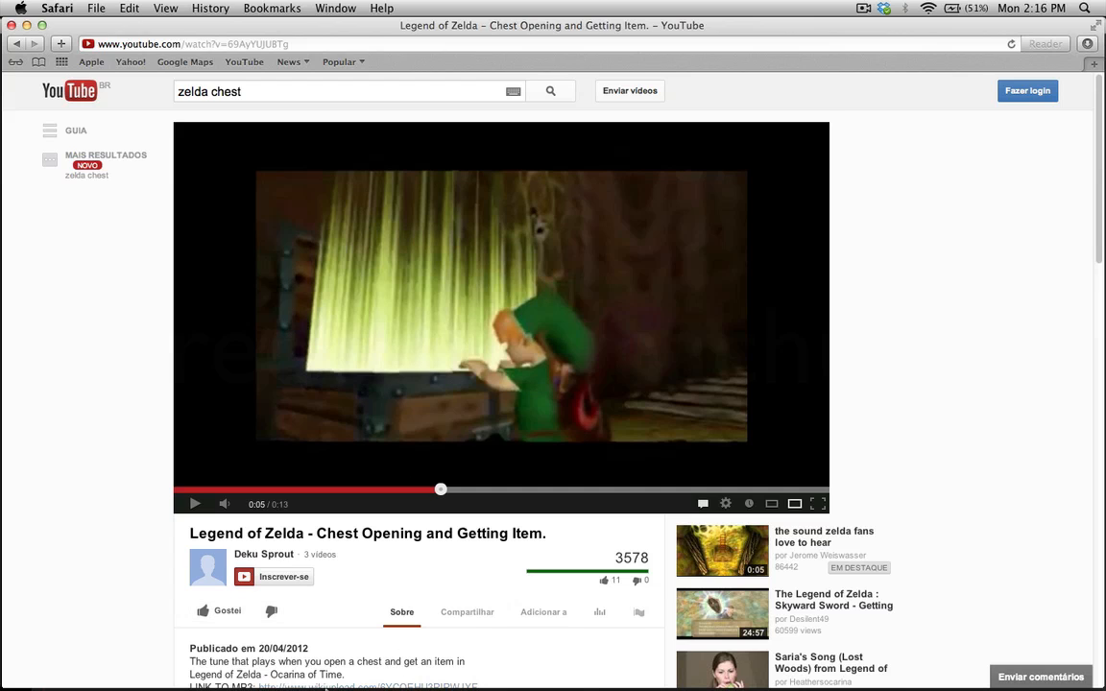
mouse_move(326, 662)
click(446, 657)
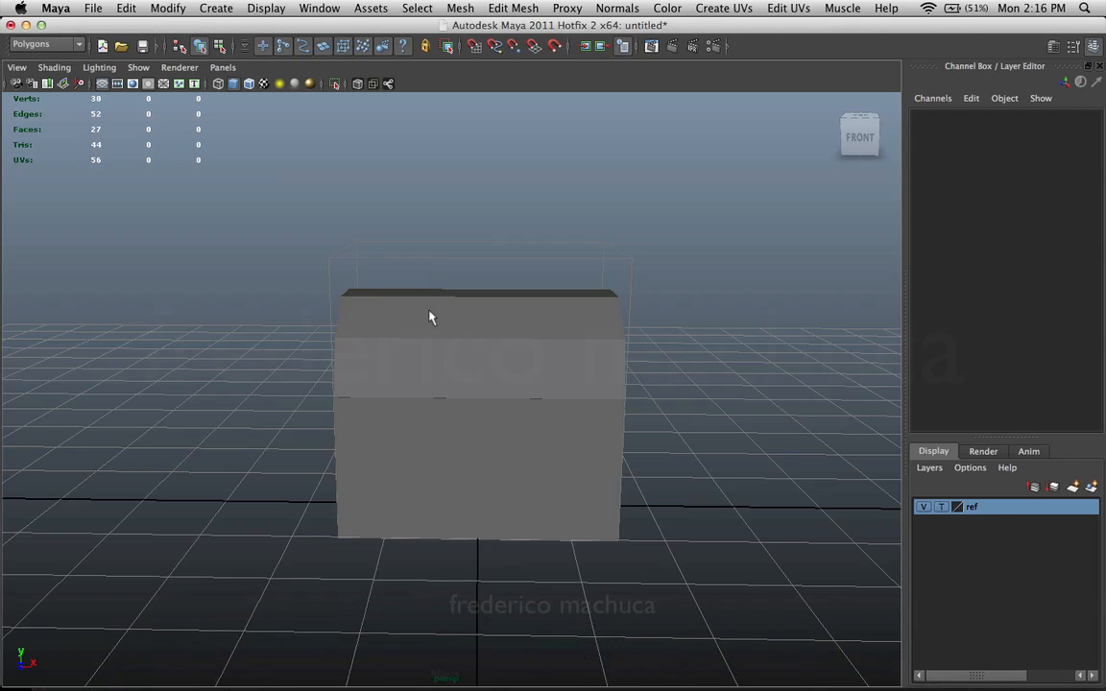
- Examine how the lid sits on the base cube from the corners and the end, selecting both parts
alt+drag(430, 315, 560, 361)
click(510, 361)
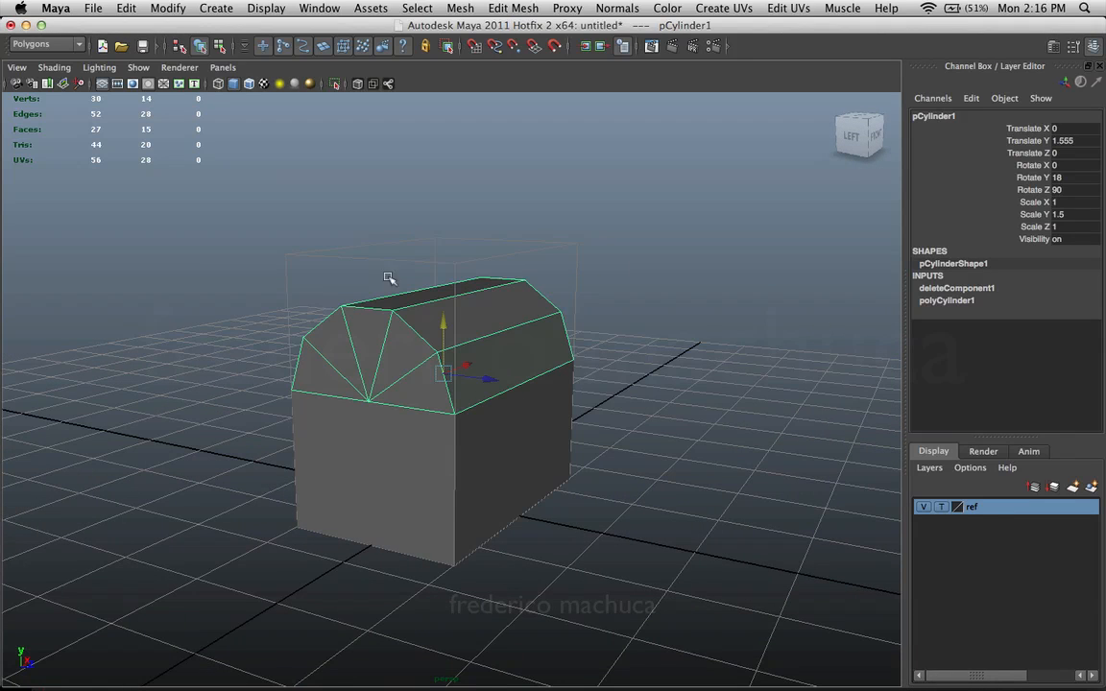
alt+drag(389, 277, 457, 404)
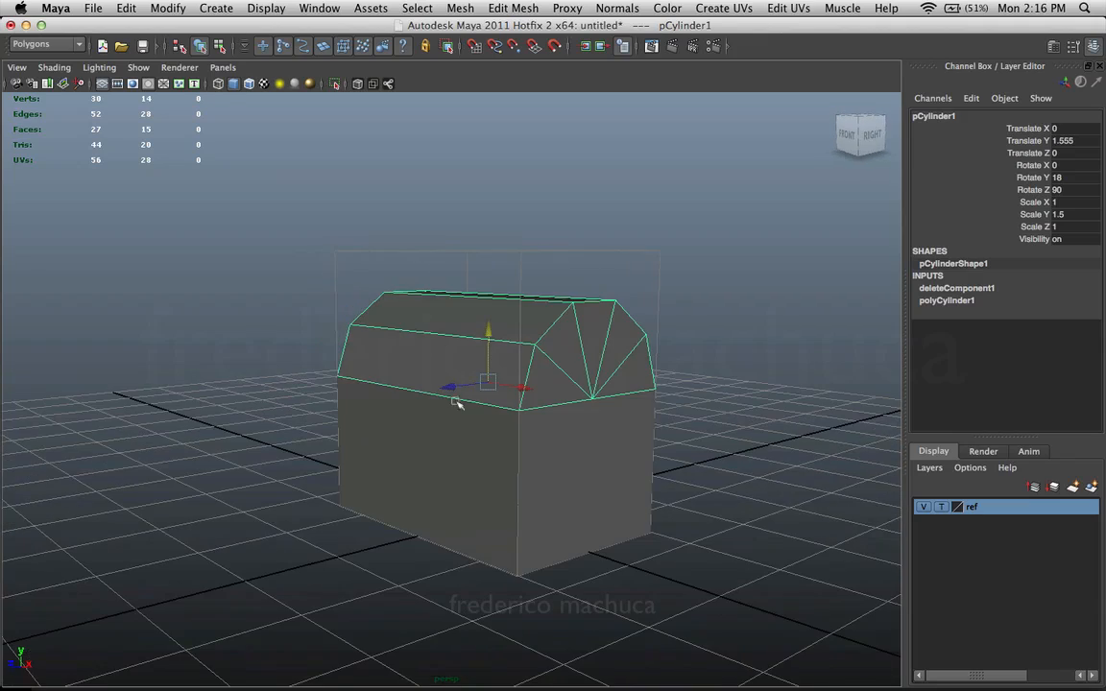
alt+drag(679, 452, 284, 475)
click(707, 379)
scroll(707, 380, down, 3)
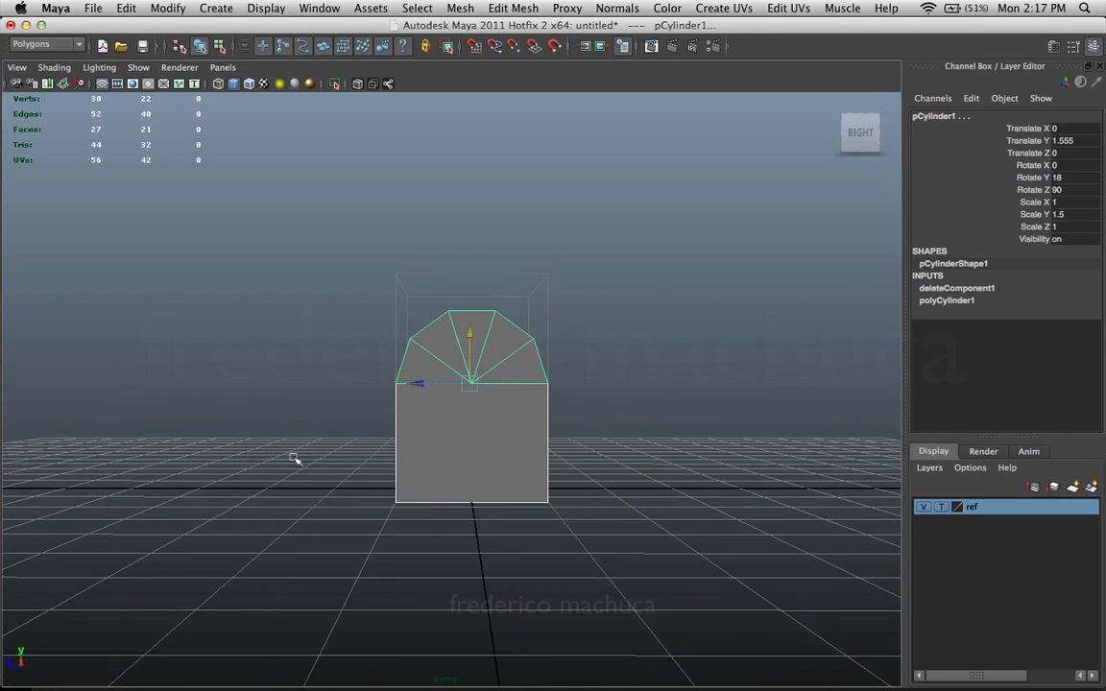
alt+drag(305, 434, 384, 376)
alt+drag(496, 307, 565, 373)
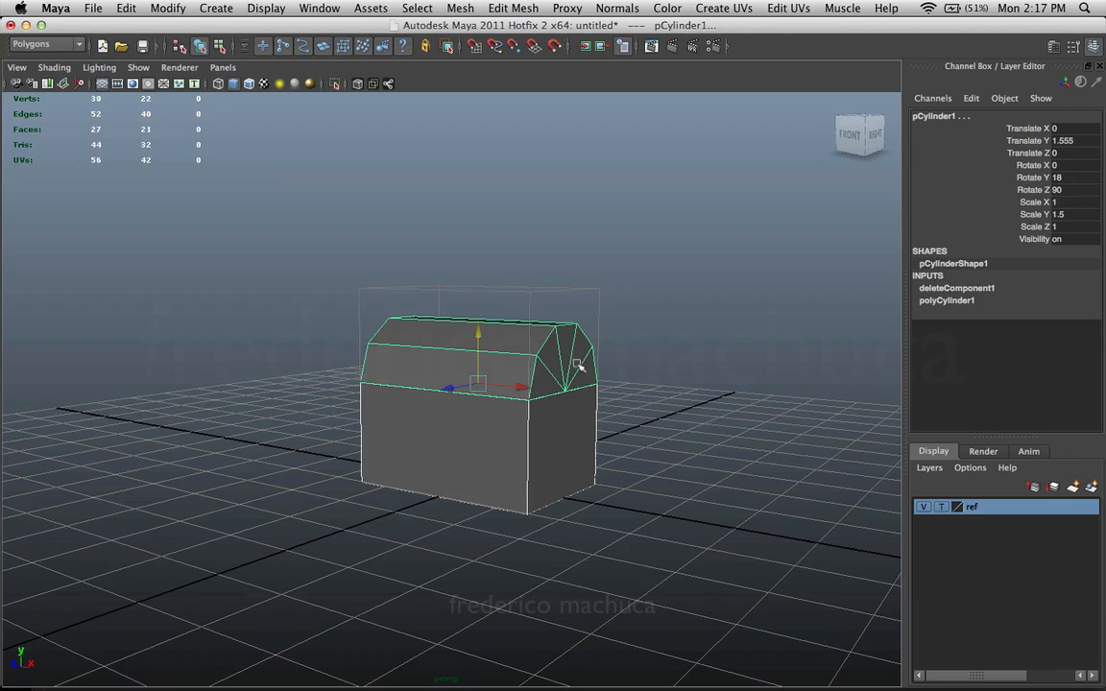
- Select the lid and the base cube in turn and review their translate, rotate and scale values
click(760, 272)
click(541, 348)
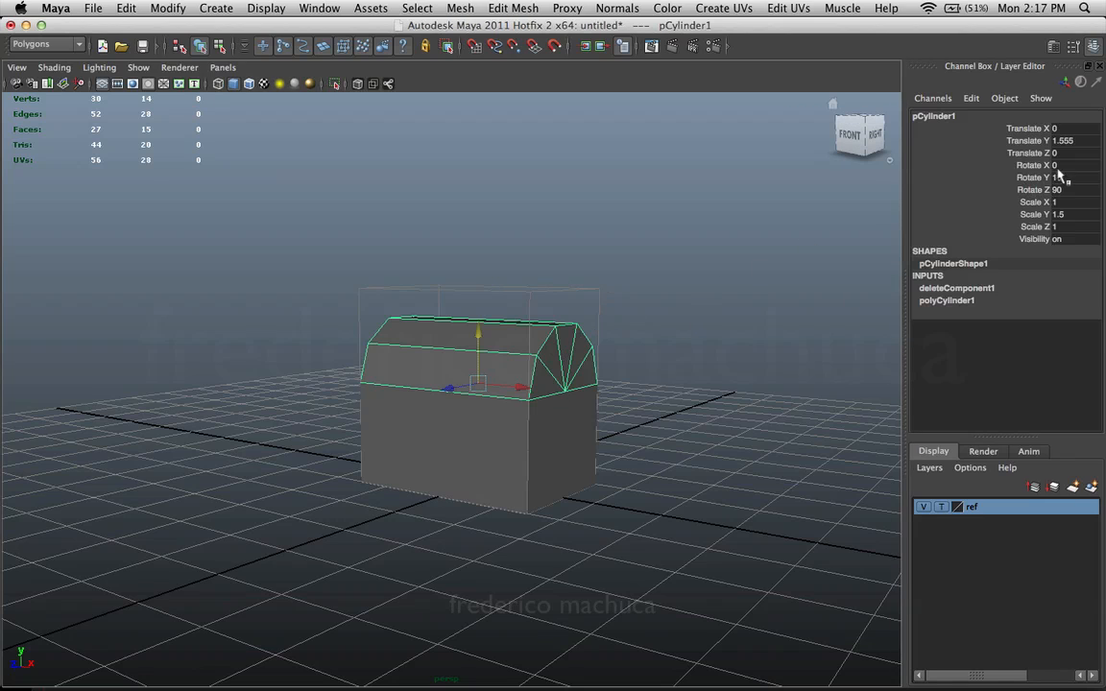
double_click(1066, 140)
click(1066, 190)
click(1062, 228)
click(665, 420)
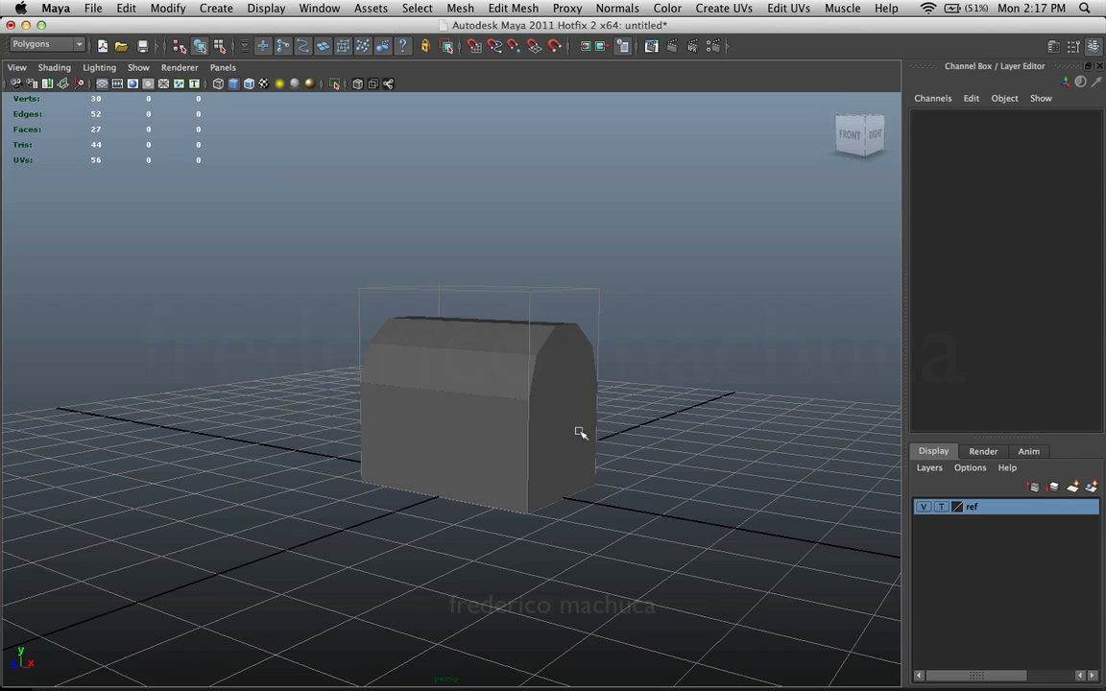
click(552, 434)
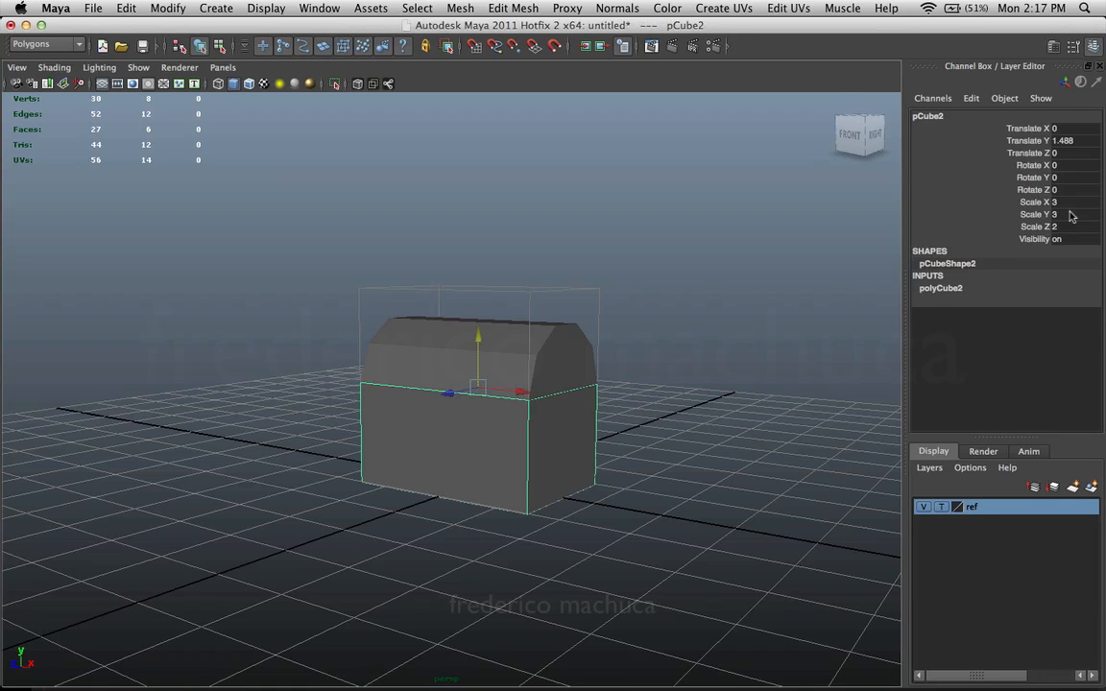
double_click(1066, 141)
click(733, 360)
- Select the lid and the base cube together and freeze their transformations
alt+drag(732, 360, 513, 422)
click(517, 353)
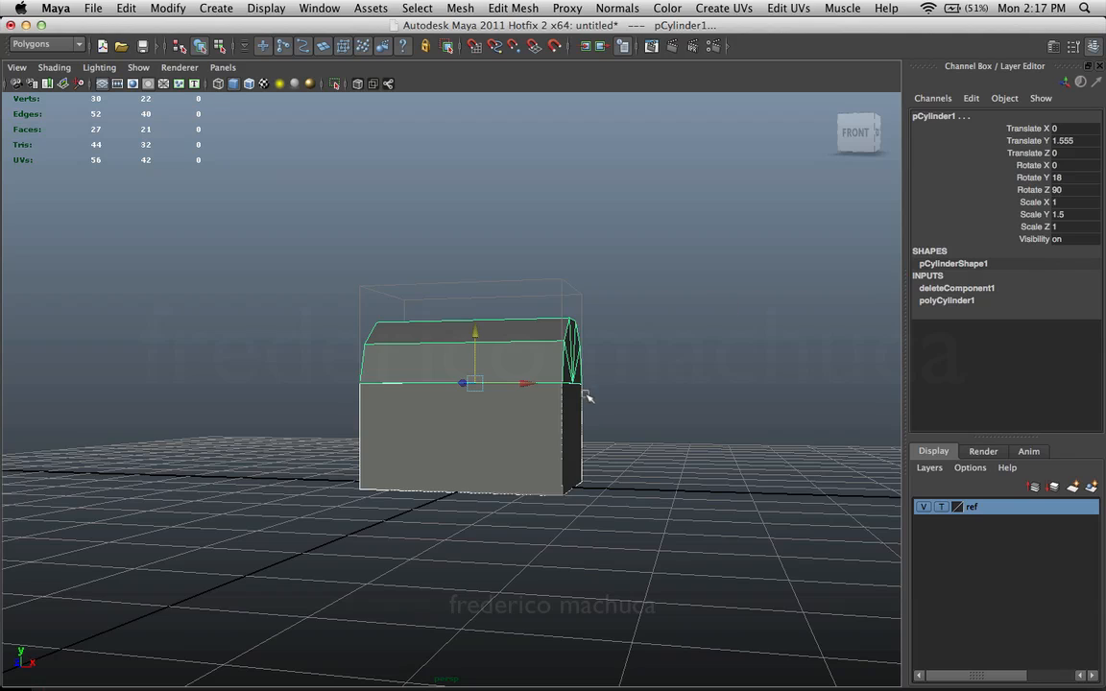
alt+drag(645, 354, 380, 439)
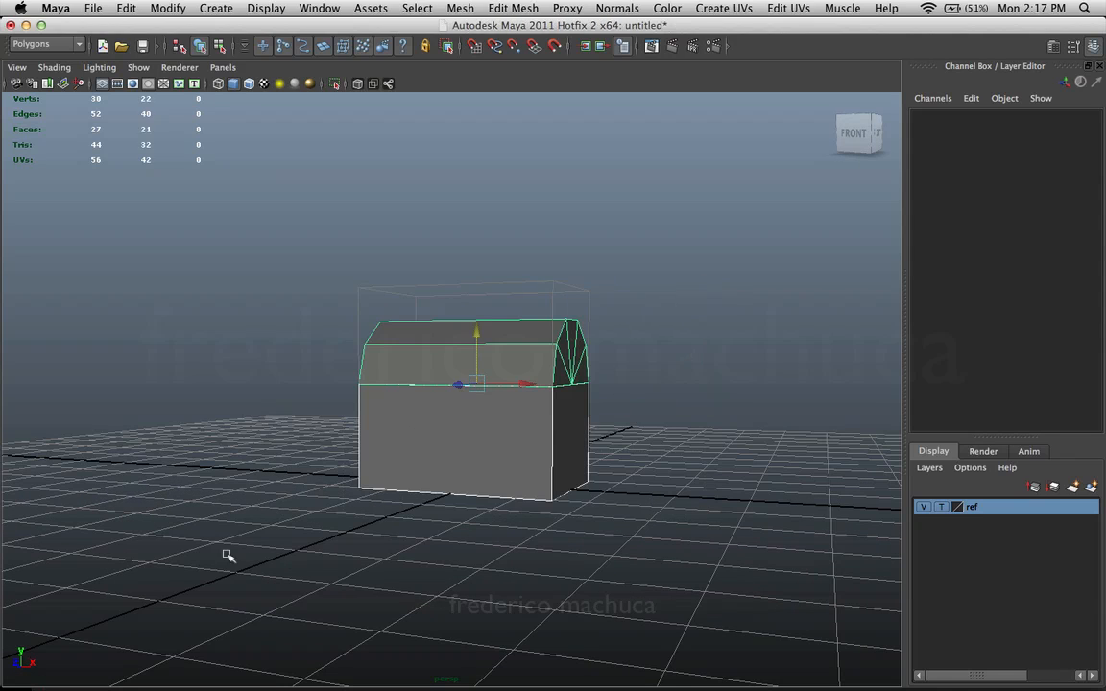
click(169, 9)
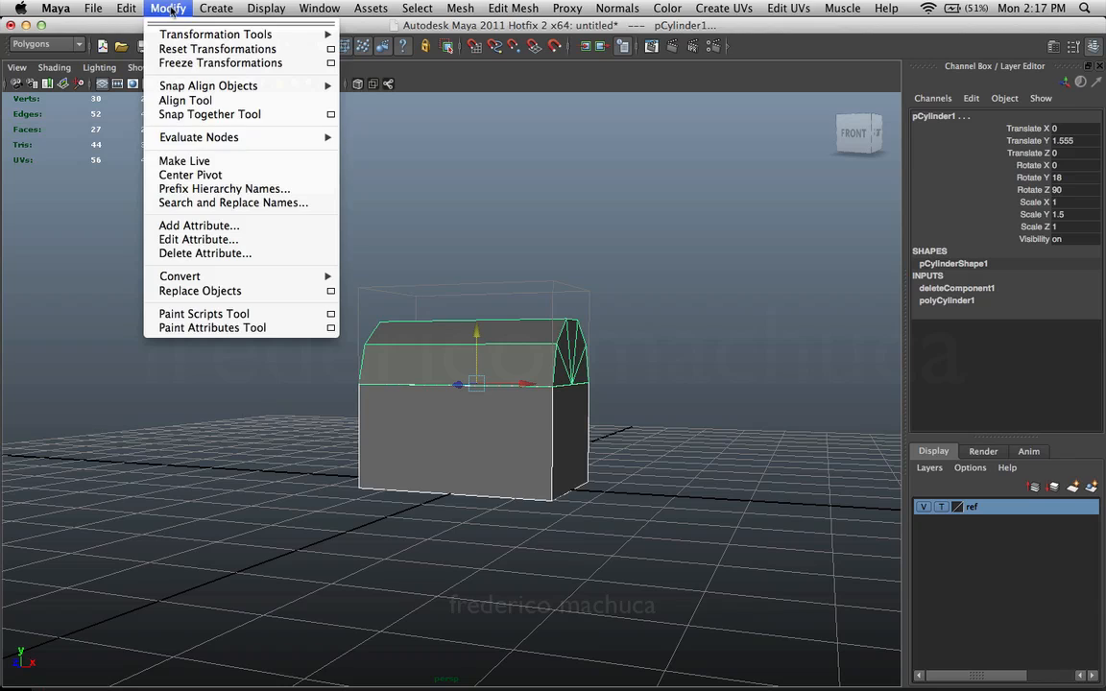
click(212, 64)
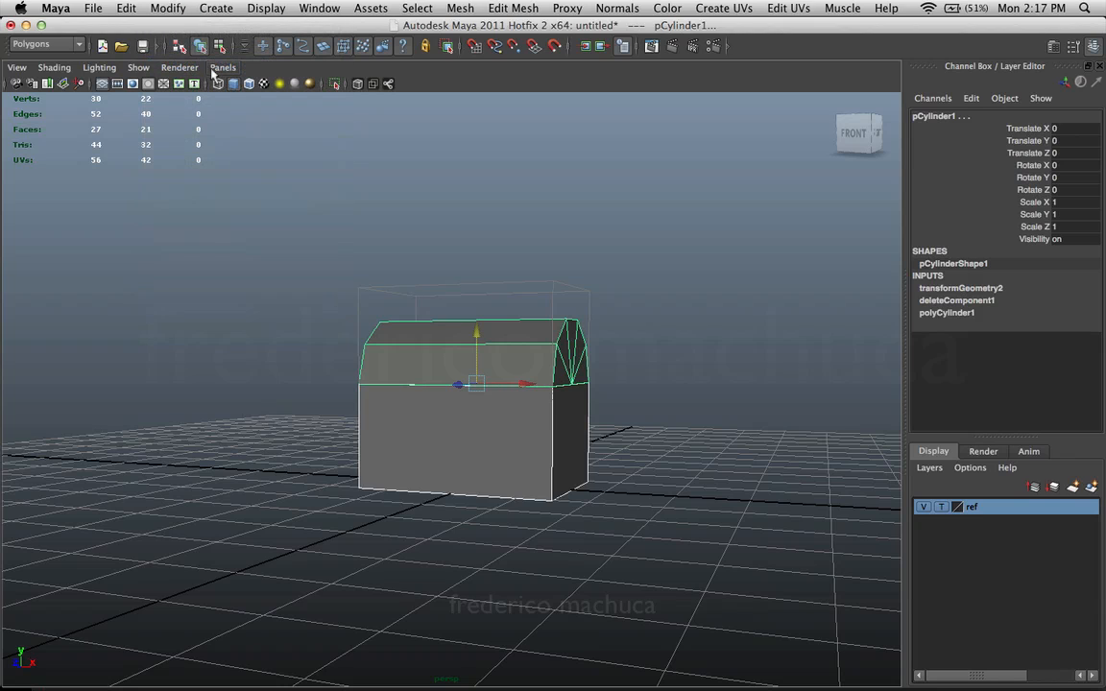
- Check the frozen transform values of the lid and the base cube, ending with the lid selected
click(638, 223)
click(578, 365)
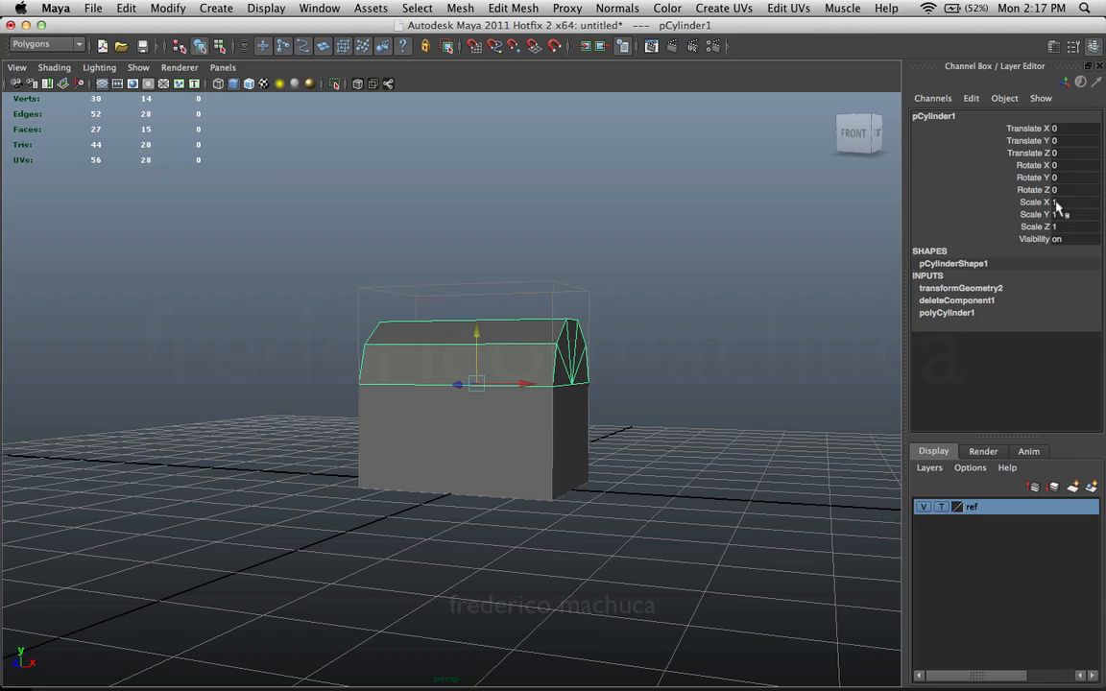
click(569, 413)
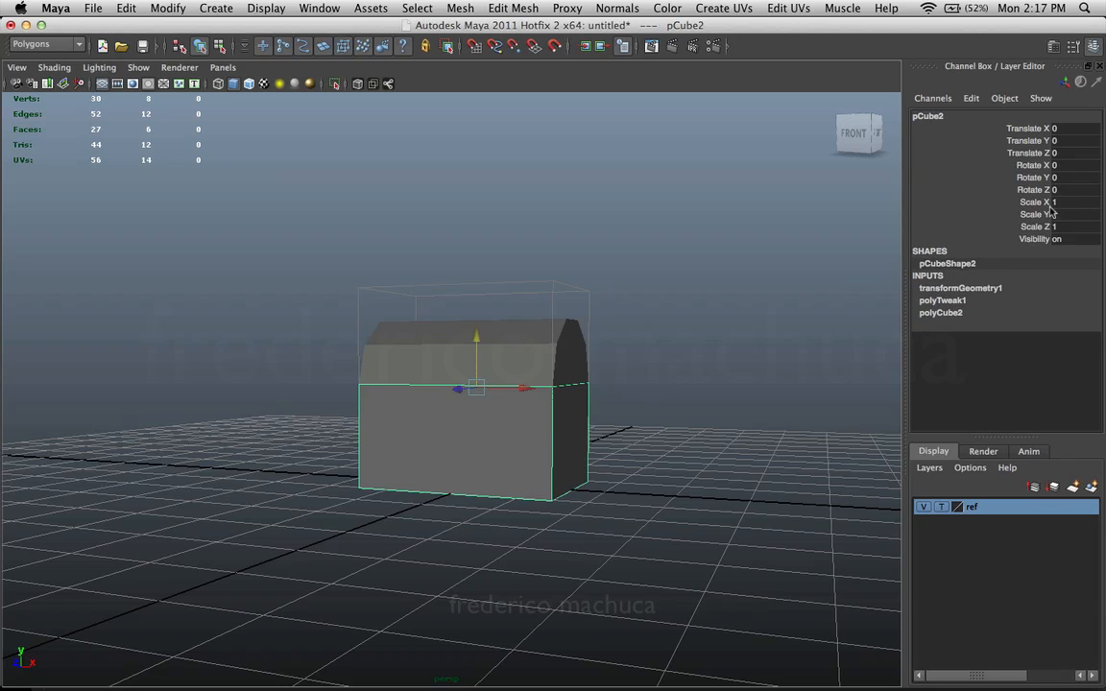
click(660, 357)
click(582, 356)
alt+drag(590, 356, 510, 387)
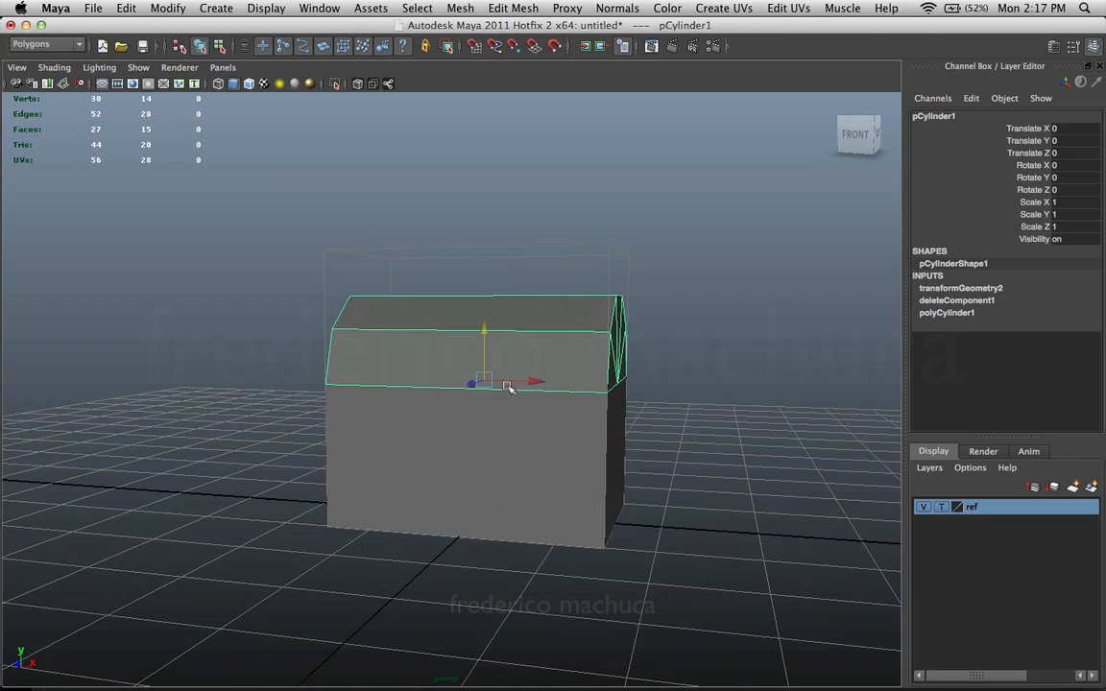
alt+right_drag(640, 407, 557, 370)
alt+drag(557, 370, 604, 354)
alt+drag(533, 388, 490, 395)
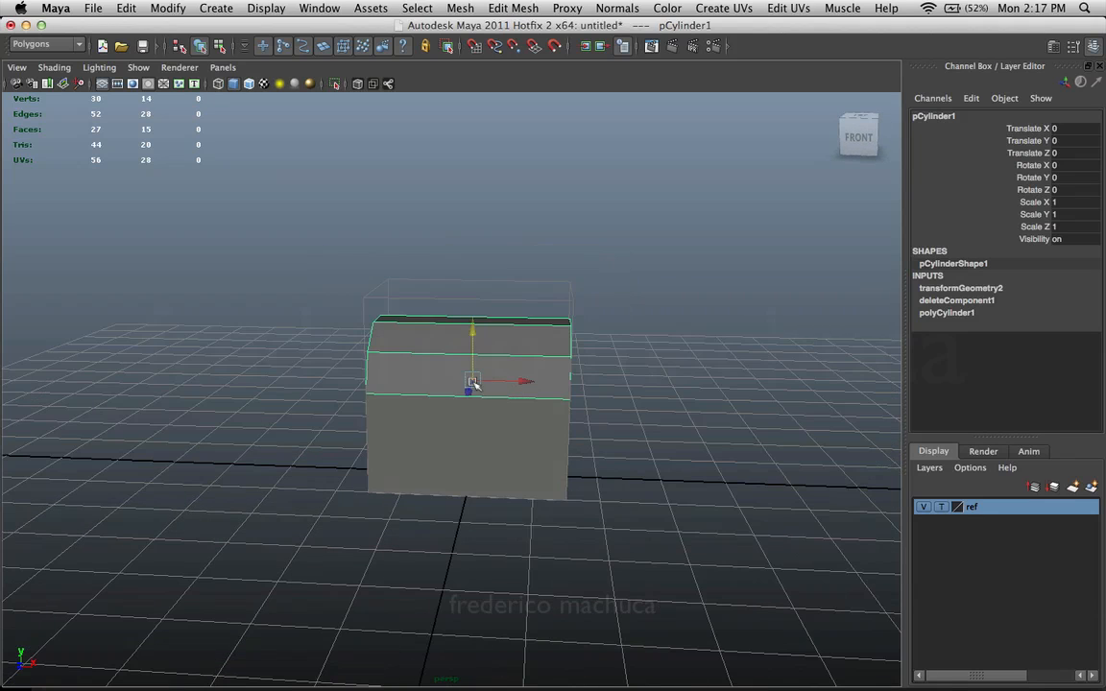
- Move the lid away from the base to about Translate X 4.061, Y 1.57, Z -1.134 and compare the separated parts
alt+right_drag(449, 355, 612, 353)
mouse_move(612, 354)
alt+mouse_down()
mouse_move(566, 368)
mouse_move(528, 355)
mouse_move(607, 360)
alt+mouse_up()
drag(483, 381, 858, 239)
alt+drag(572, 359, 536, 413)
click(527, 393)
alt+right_drag(528, 393, 583, 329)
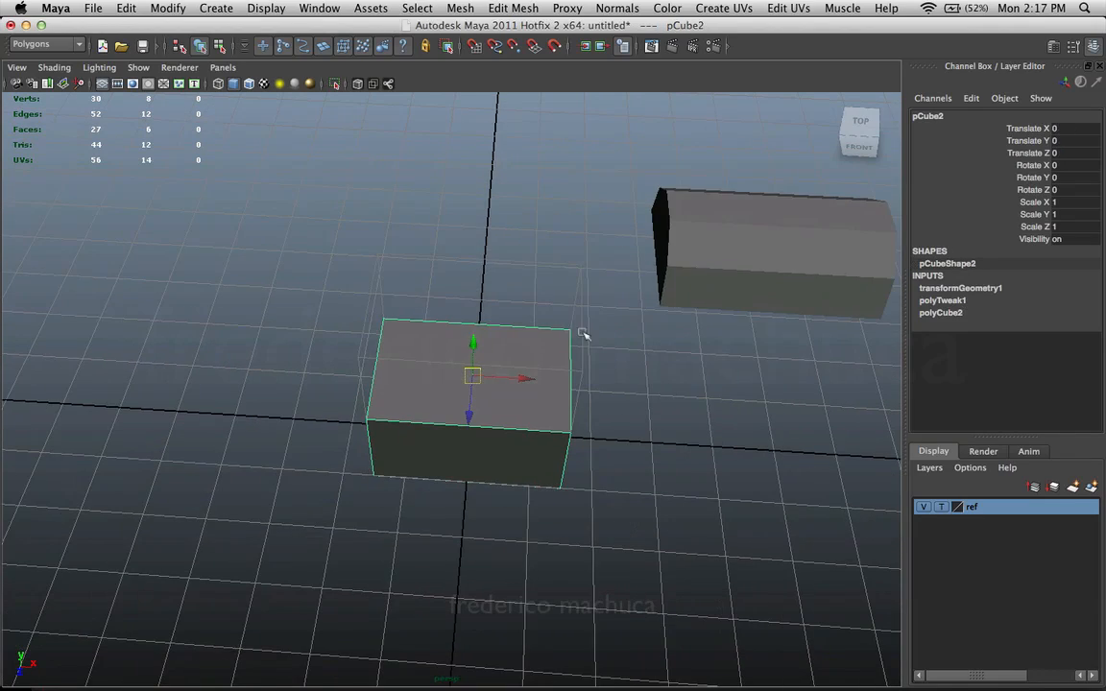
alt+drag(481, 353, 797, 341)
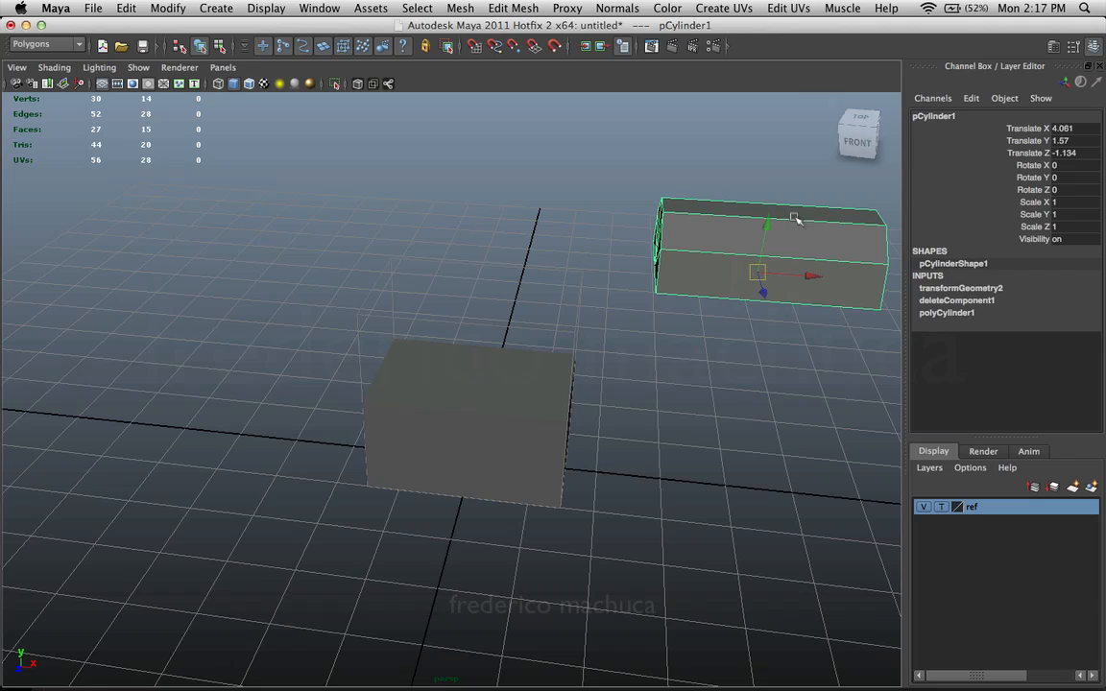
- Return the lid to its place on the base by setting Translate X, Y and Z to 0, and deselect it
drag(1069, 155, 1059, 127)
text(0)
key(Return)
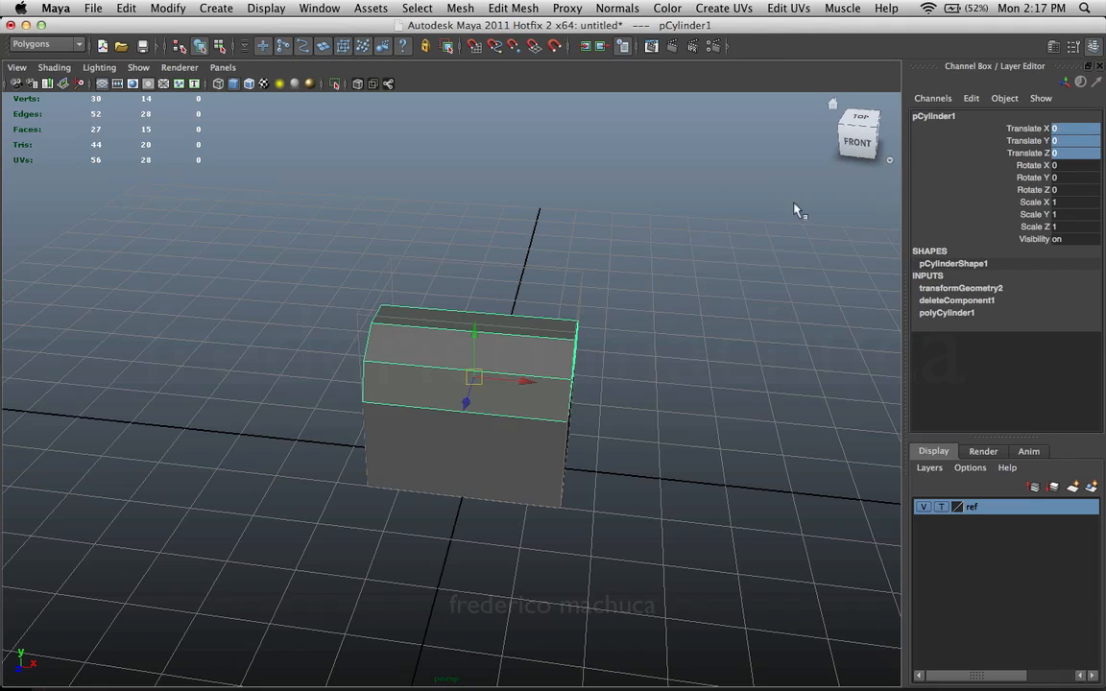
click(624, 320)
alt+drag(626, 322, 549, 380)
alt+right_drag(549, 381, 588, 365)
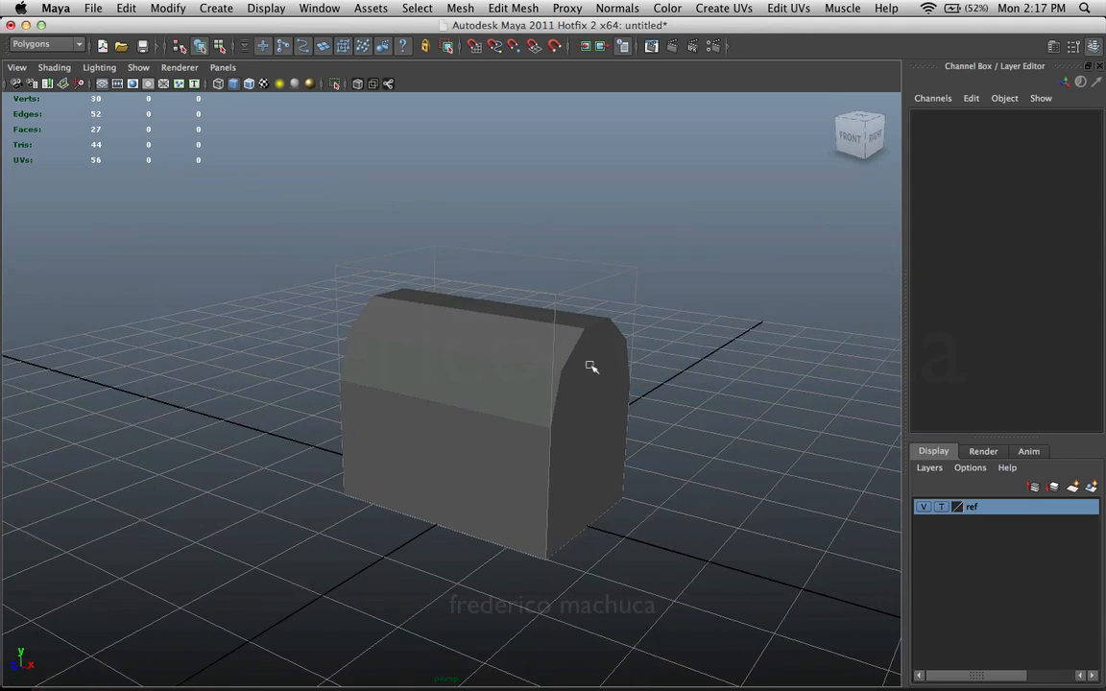
- Inspect the selected lid on the base from the chest's front corner at closer and wider distances
click(590, 366)
alt+drag(653, 392, 667, 320)
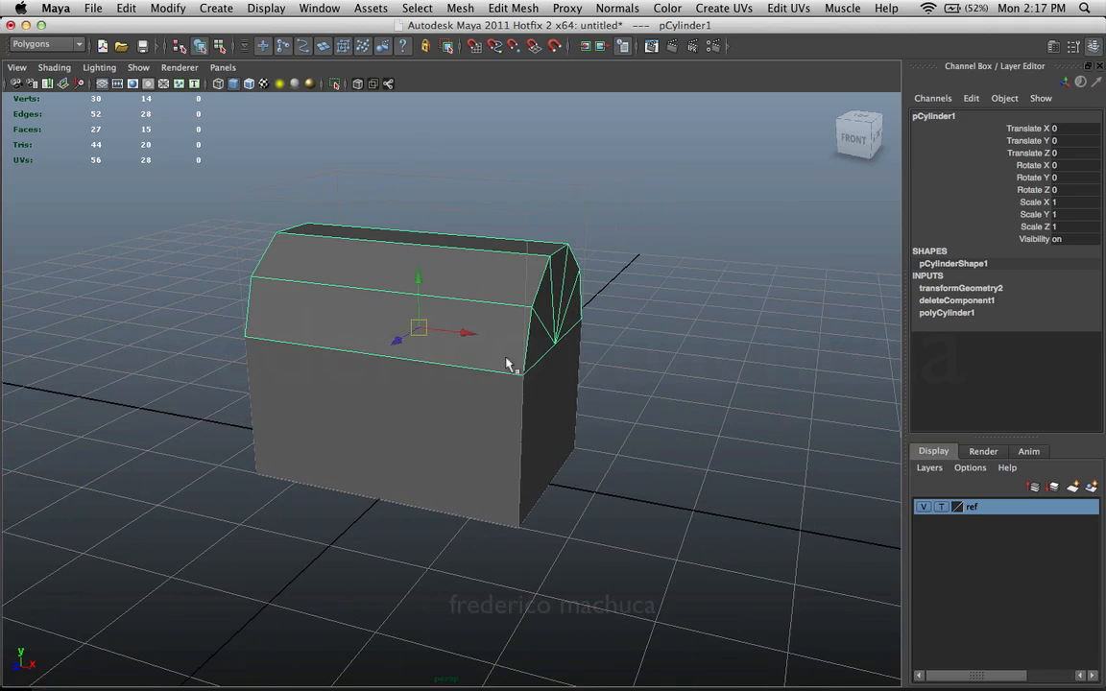
click(677, 349)
click(472, 301)
alt+right_drag(644, 336, 558, 333)
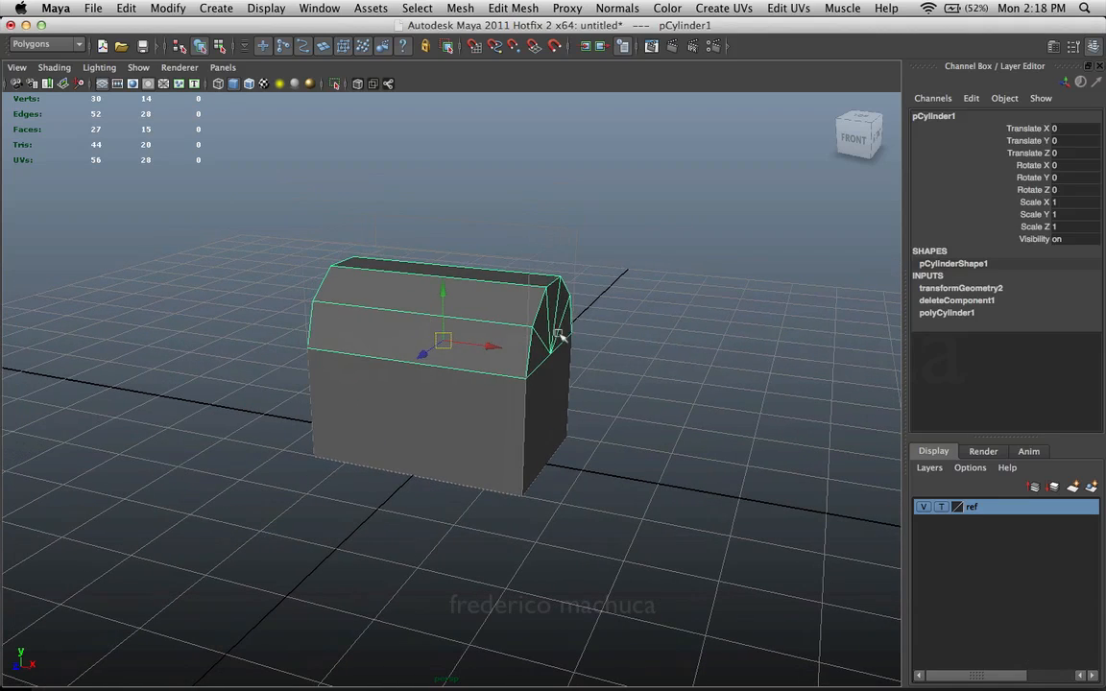
drag(611, 341, 510, 322)
click(699, 381)
- Put the lid on a new display layer and name the layer tampa
click(553, 324)
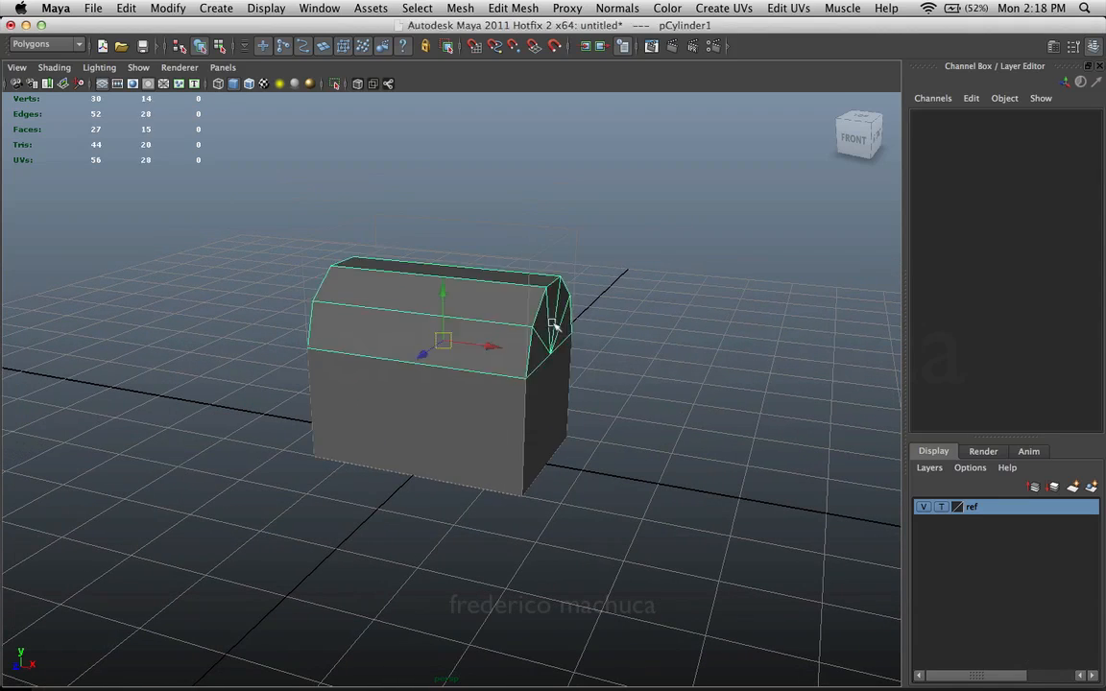
click(1091, 487)
click(978, 507)
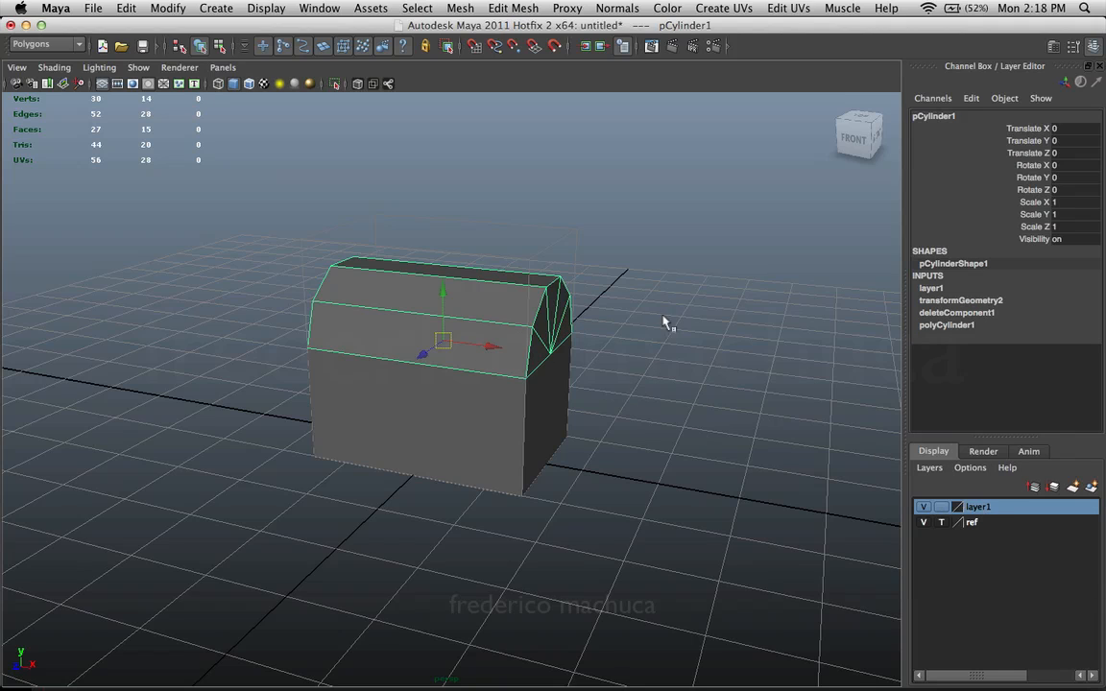
double_click(976, 510)
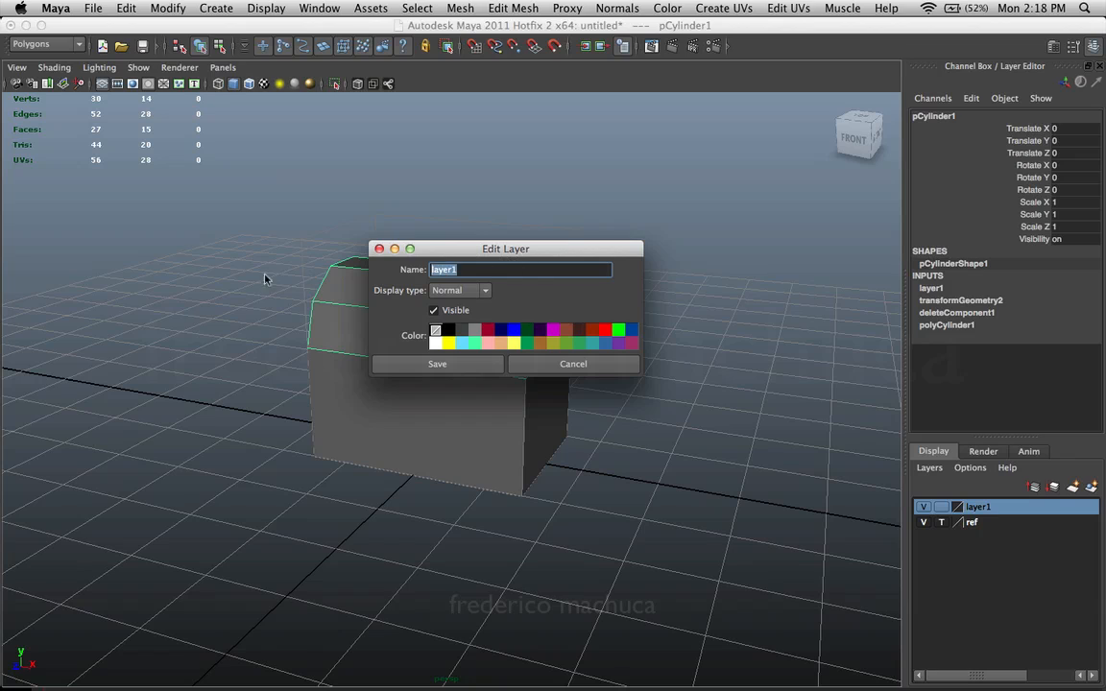
text(tampa)
click(437, 365)
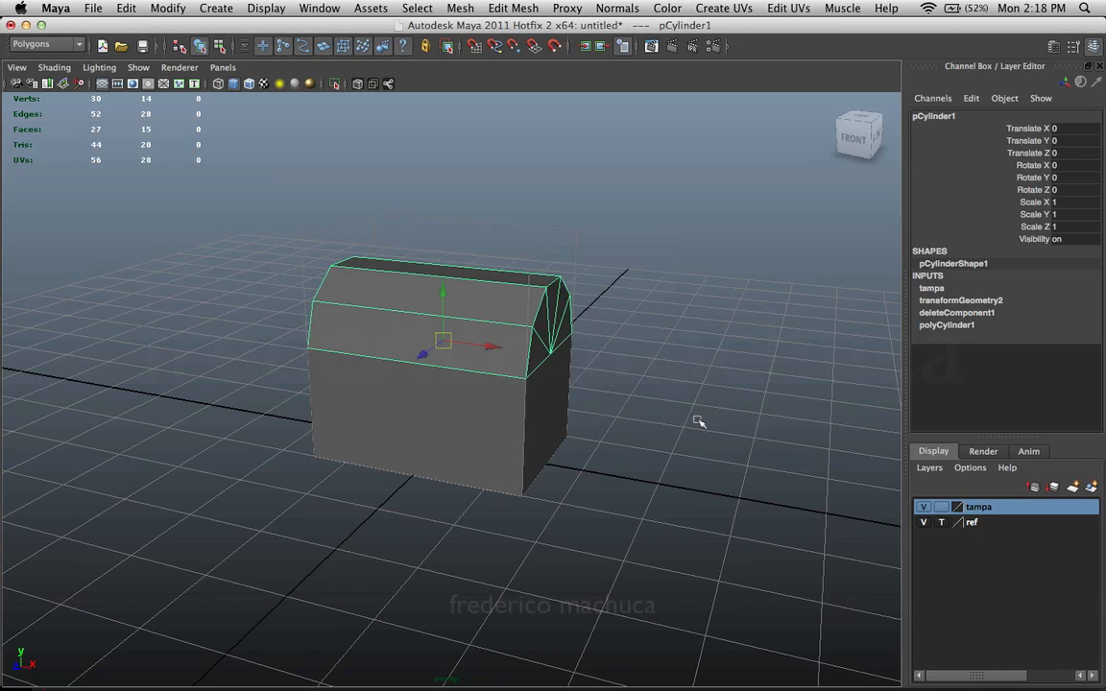
- Hide the tampa layer and select the base cube, viewing it from its end
click(924, 507)
click(657, 395)
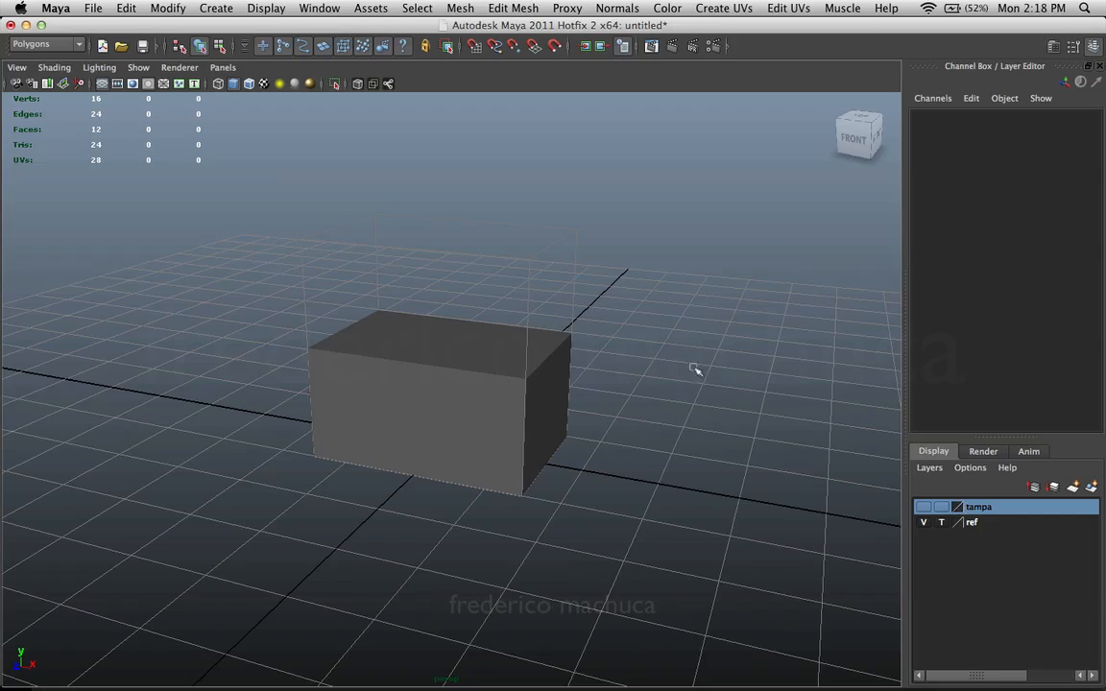
alt+drag(602, 391, 582, 444)
click(447, 377)
alt+right_drag(446, 377, 556, 420)
alt+drag(556, 420, 412, 383)
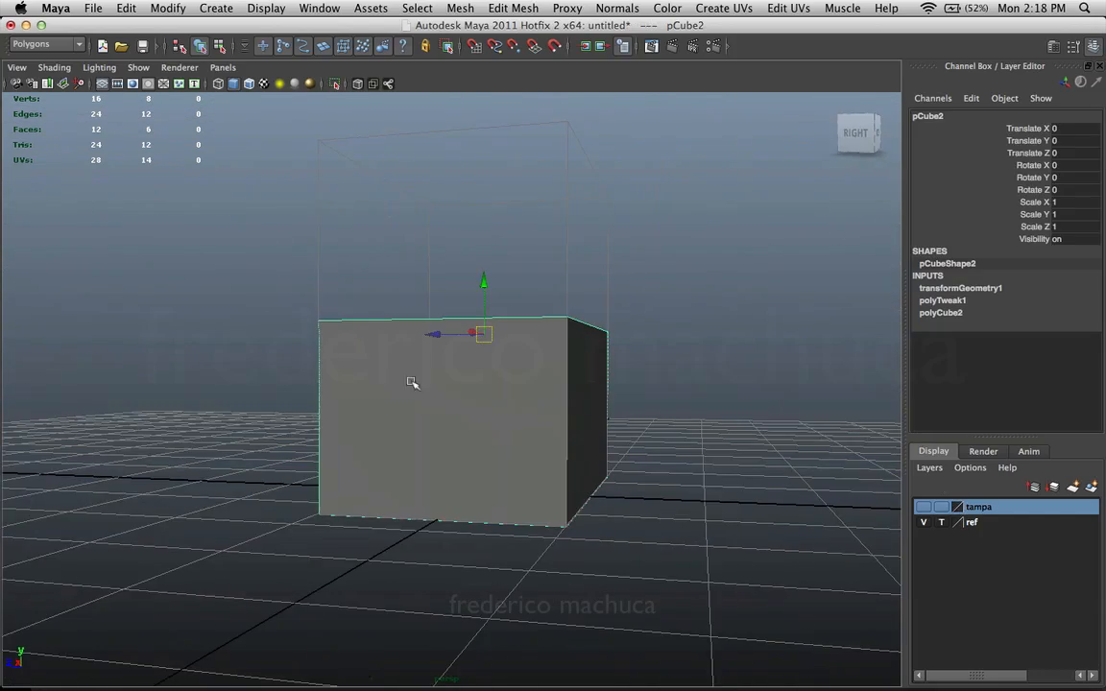
- Examine the base cube's front, ends and top face from several angles
alt+drag(491, 404, 452, 373)
alt+drag(543, 423, 640, 450)
click(629, 434)
click(550, 403)
alt+drag(647, 400, 501, 432)
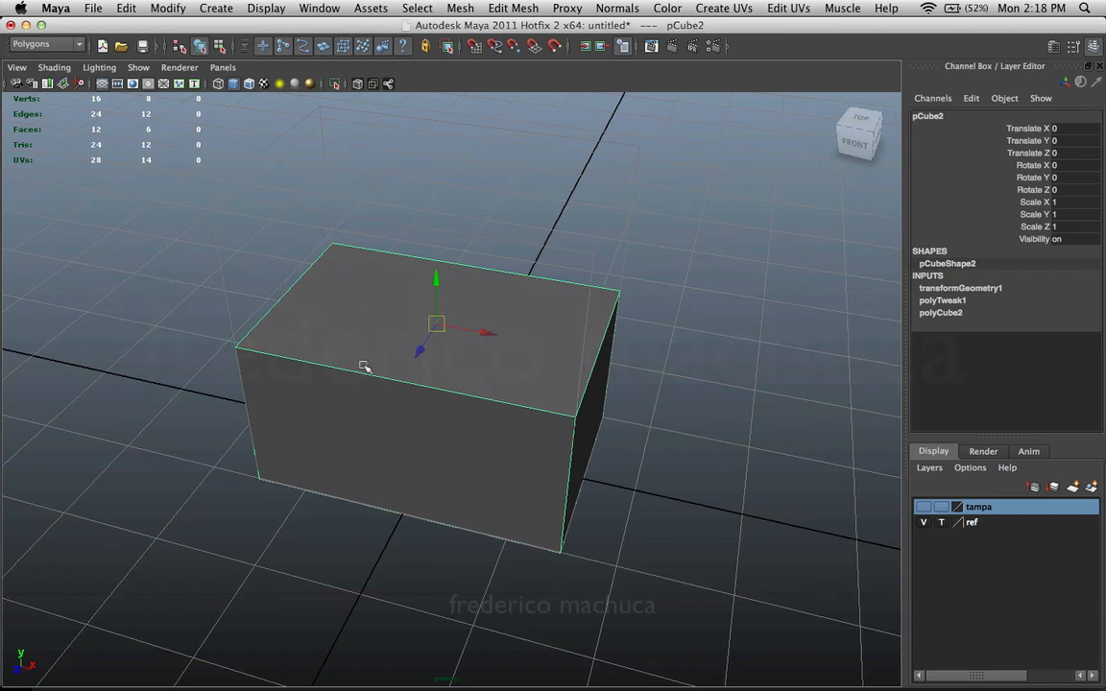
alt+drag(474, 352, 497, 291)
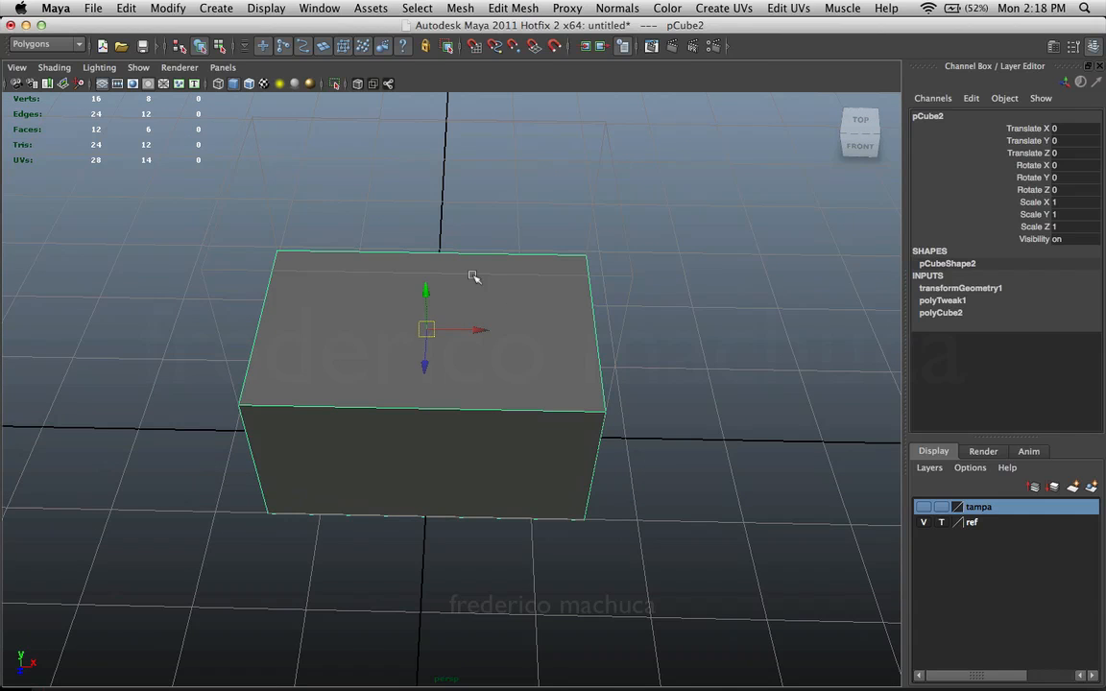
alt+drag(447, 247, 509, 284)
alt+drag(454, 316, 591, 317)
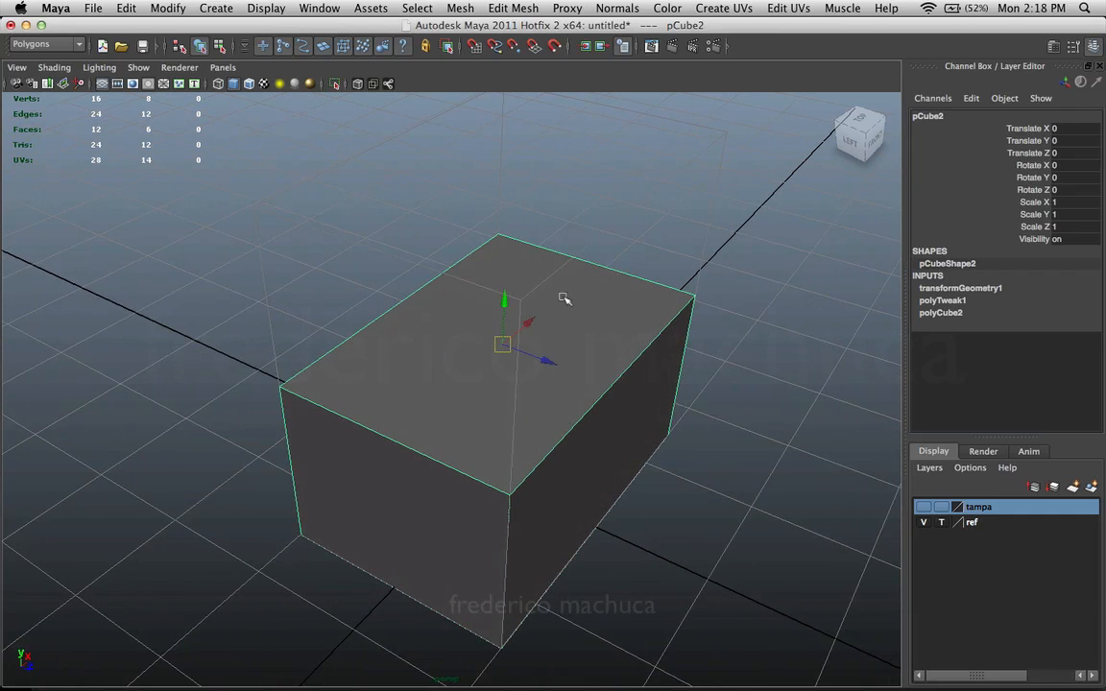
alt+drag(619, 344, 515, 337)
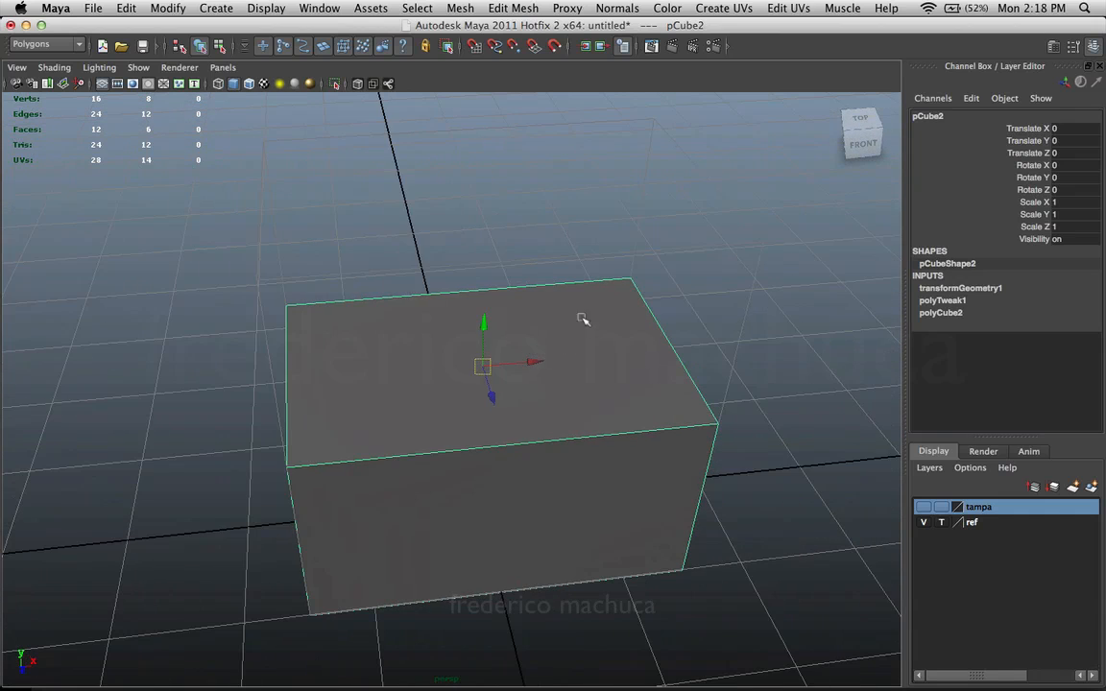
- Select the base cube's top face and apply Extrude to it
alt+drag(583, 320, 594, 357)
mouse_move(595, 357)
right_down()
mouse_move(594, 384)
mouse_move(588, 373)
right_up()
click(557, 404)
alt+drag(484, 469, 544, 397)
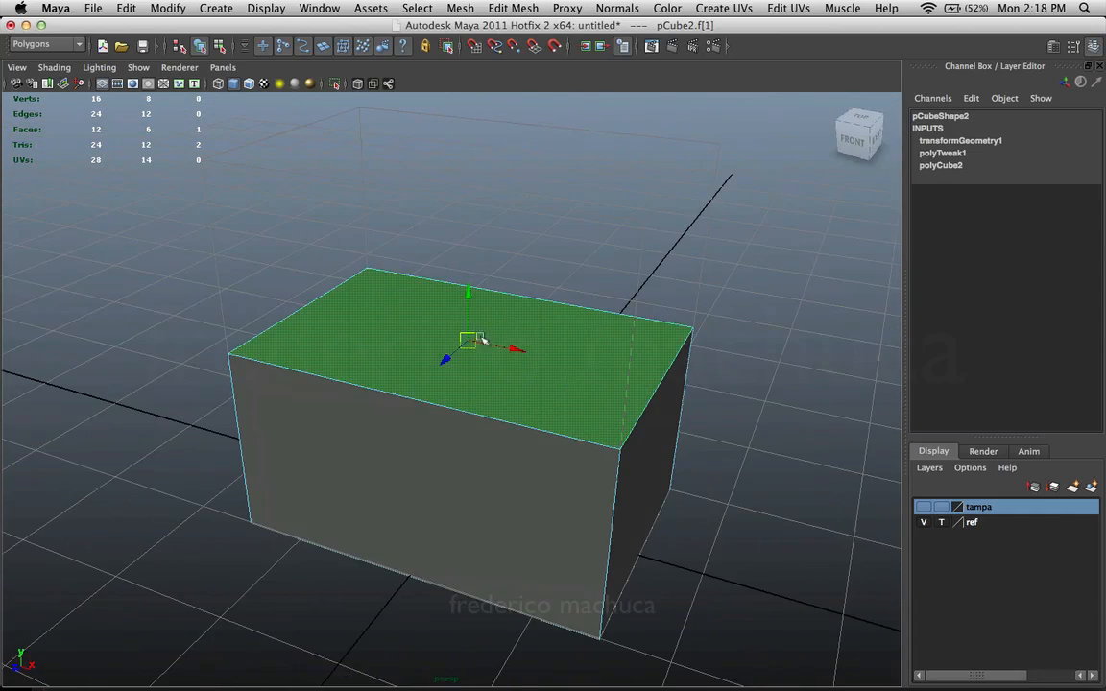
alt+drag(483, 339, 426, 277)
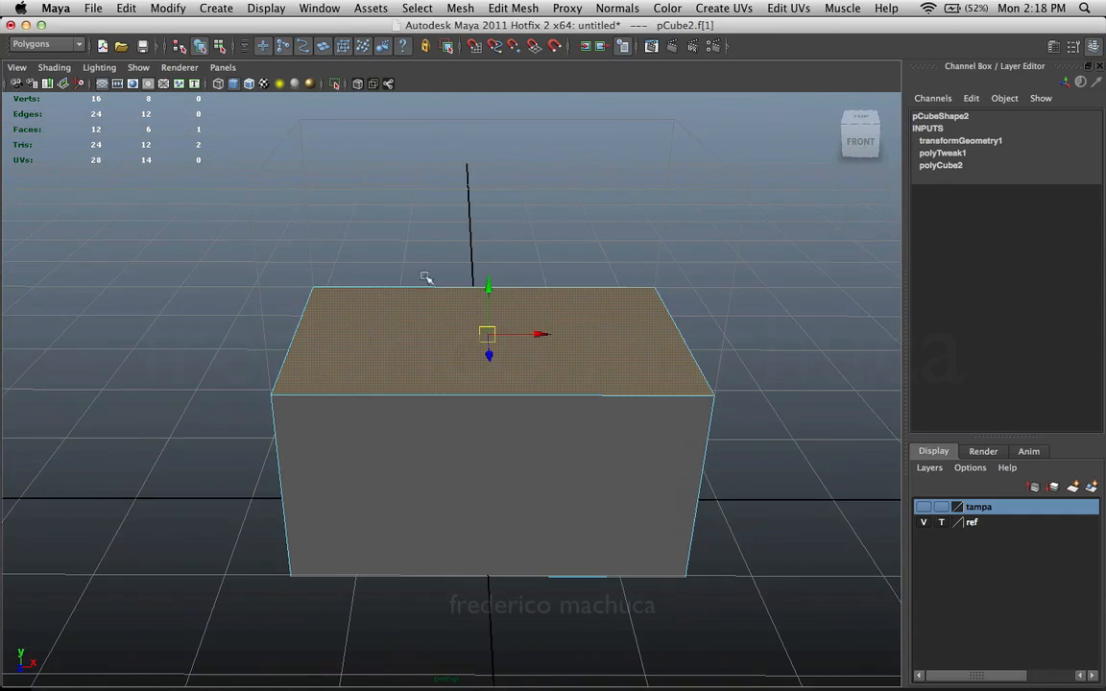
click(128, 8)
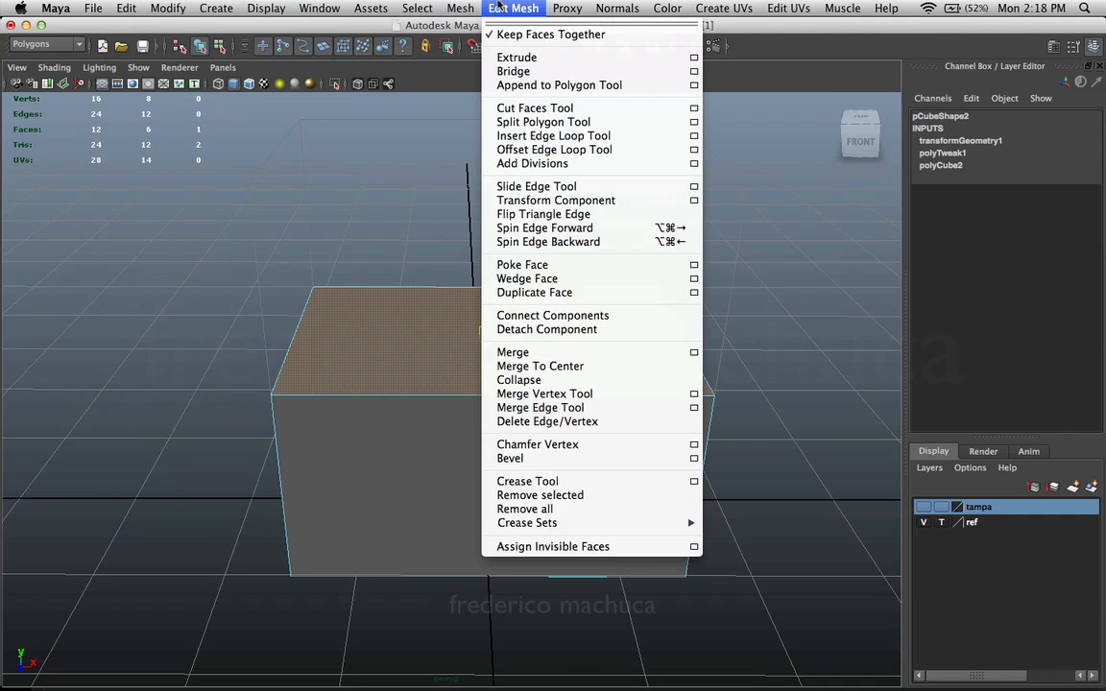
mouse_move(511, 11)
click(527, 59)
- Try raising the extruded top face about 0.229 above the base
alt+drag(601, 346, 457, 318)
mouse_move(434, 261)
alt+mouse_down()
mouse_move(446, 279)
mouse_move(437, 210)
mouse_move(437, 271)
alt+mouse_up()
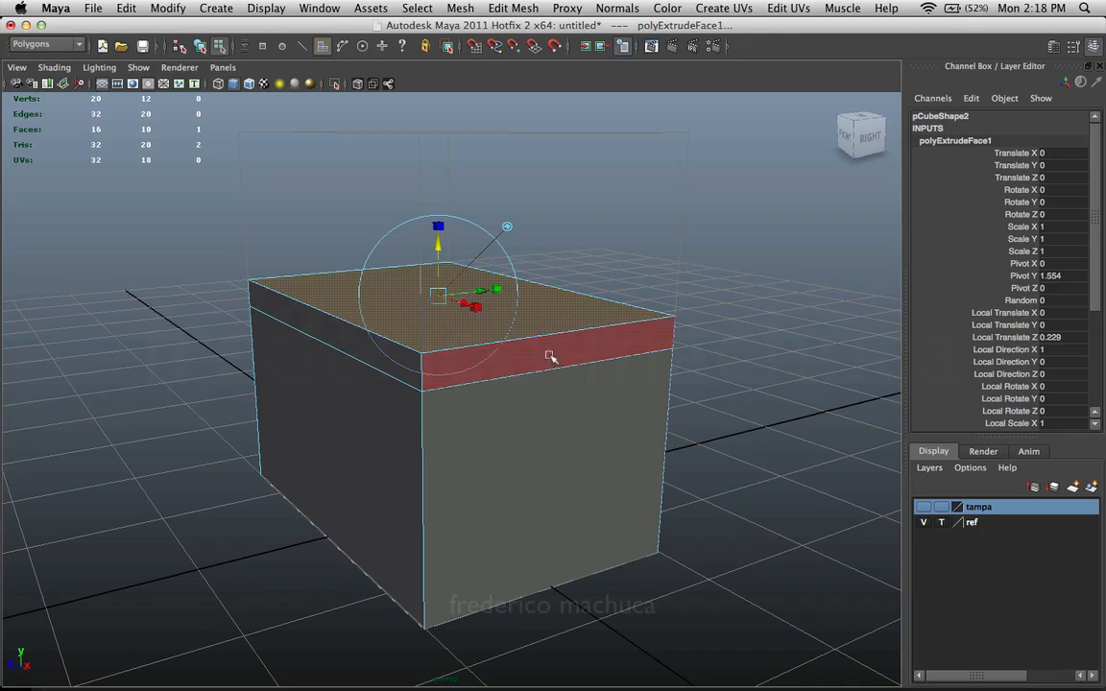
alt+drag(550, 357, 646, 334)
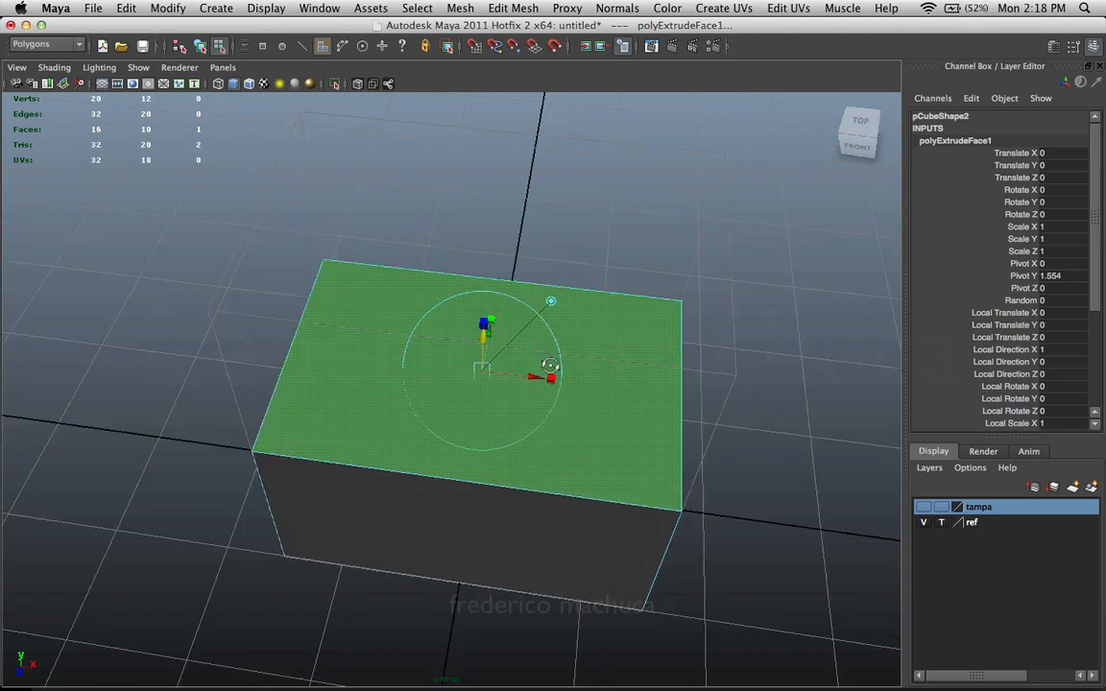
- Scale the extruded top face inward to a Local Scale X of about 0.855, leaving a rim along the base's upper edges
alt+drag(552, 375, 522, 387)
drag(461, 367, 425, 425)
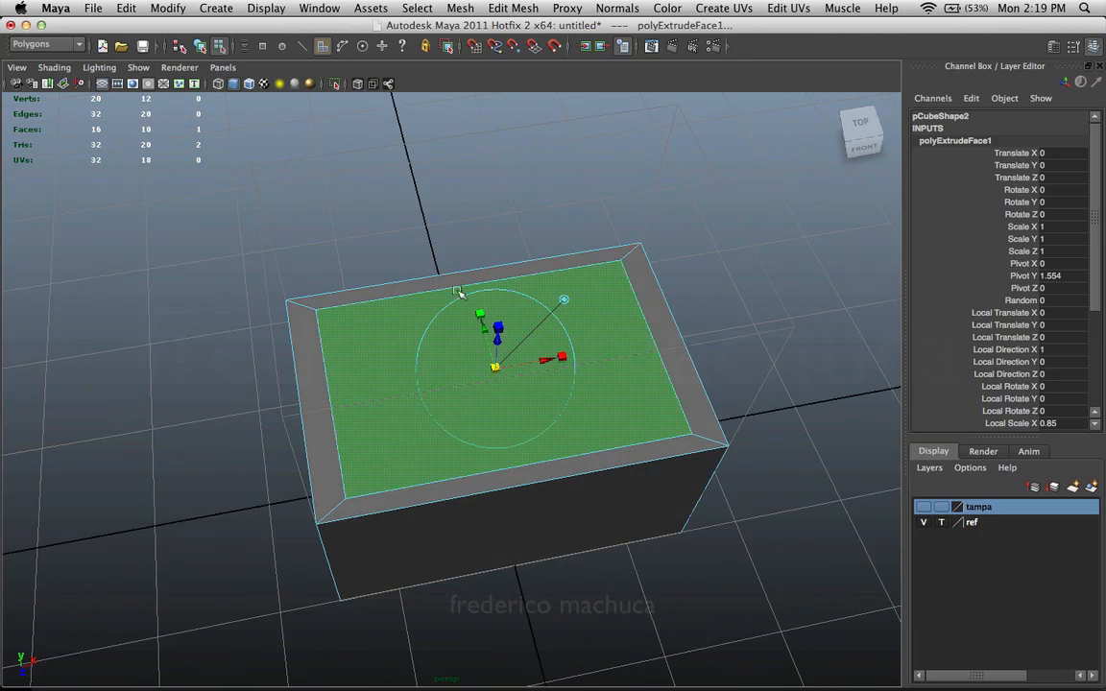
alt+drag(707, 422, 696, 455)
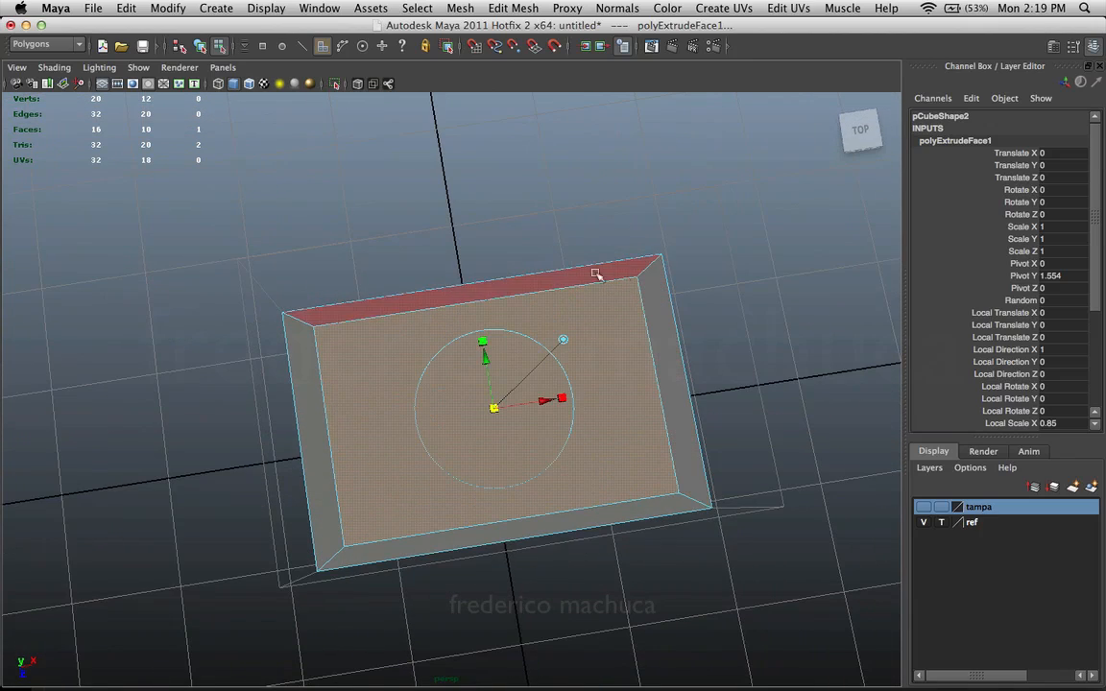
alt+drag(682, 407, 564, 423)
alt+middle_drag(352, 406, 459, 385)
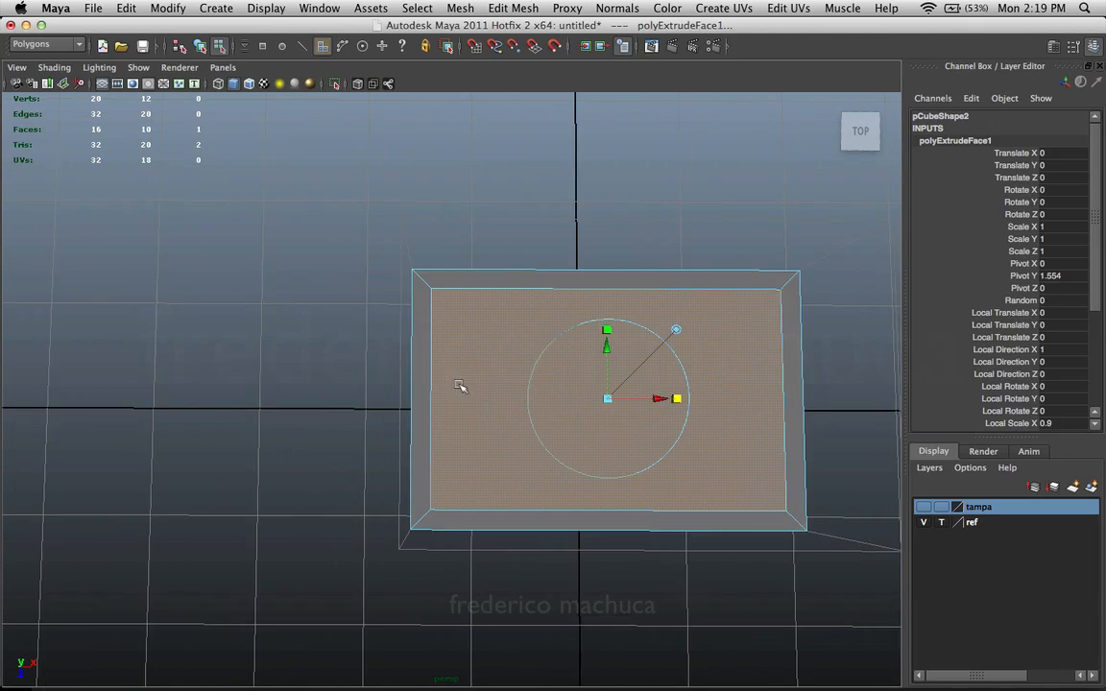
alt+drag(420, 440, 472, 430)
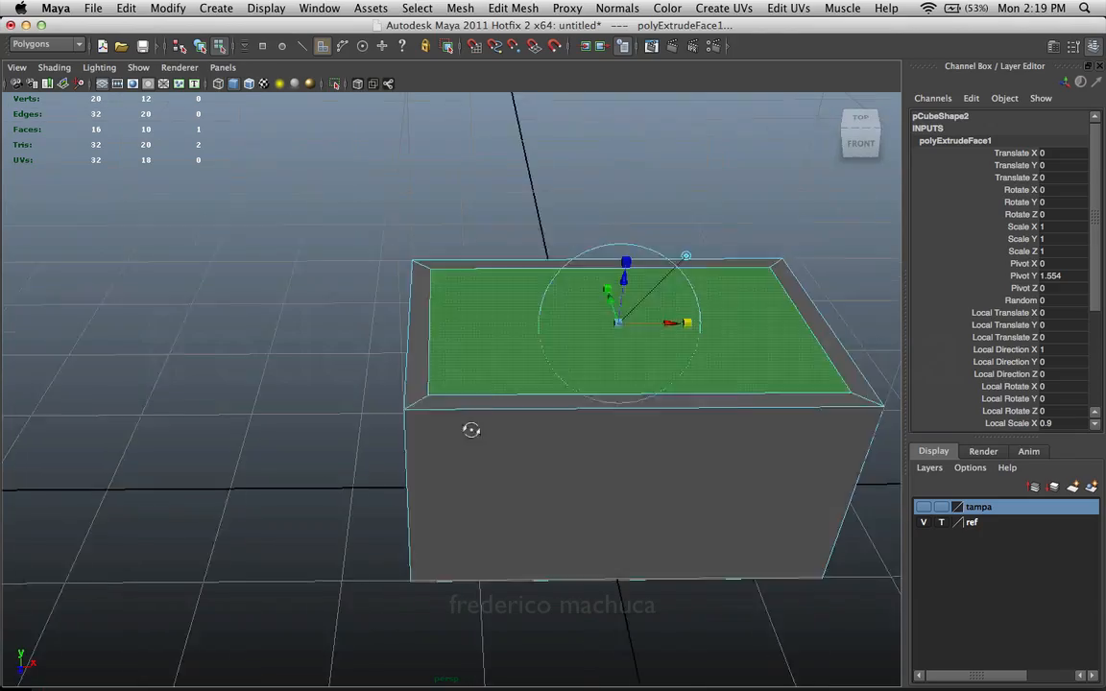
alt+drag(498, 382, 649, 251)
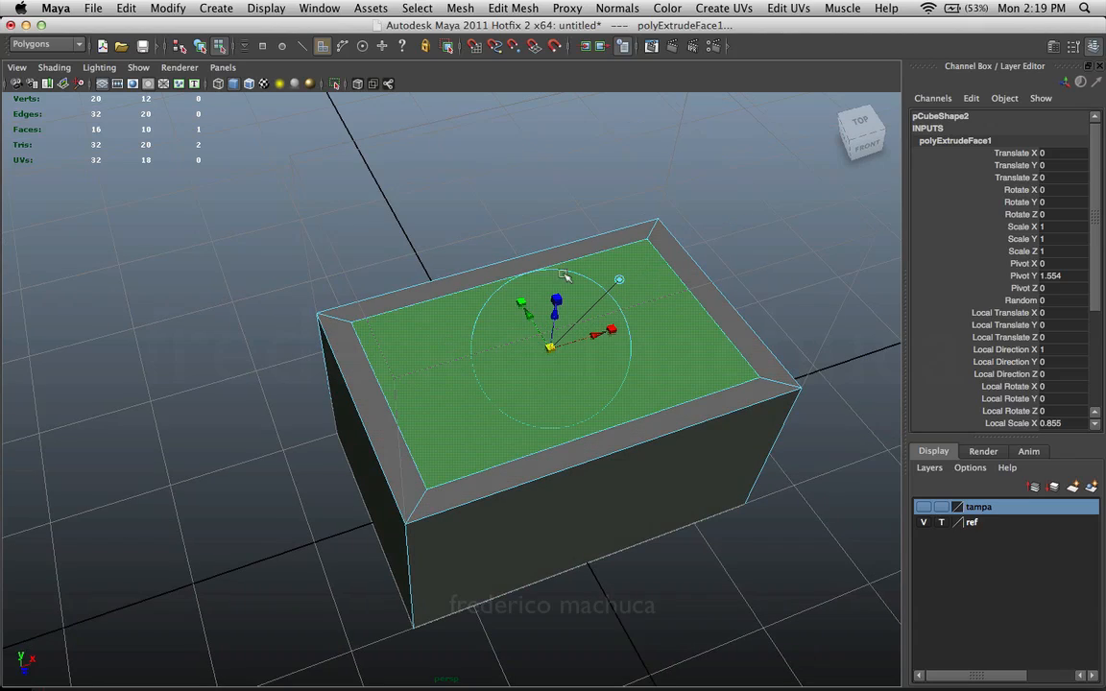
alt+drag(480, 437, 589, 305)
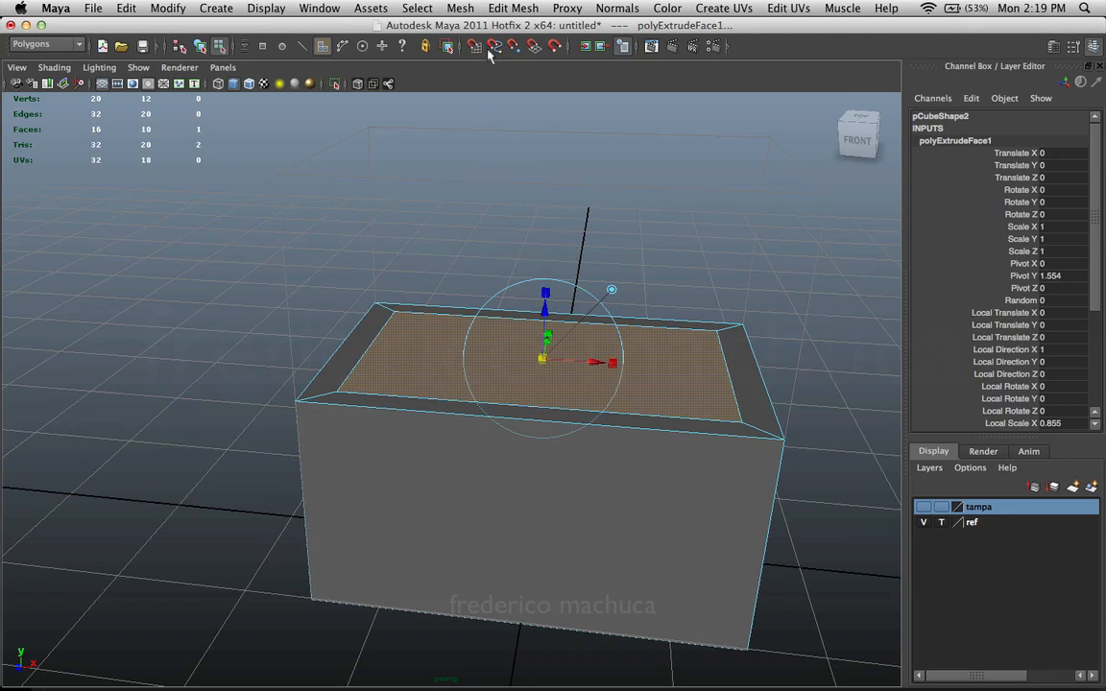
- Extrude the inner top face down into the base with a Local Translate Z of about -1.424 to hollow it out
click(512, 9)
click(518, 58)
alt+drag(555, 244, 510, 444)
mouse_move(511, 444)
alt+mouse_down()
mouse_move(540, 359)
mouse_move(430, 333)
mouse_move(506, 321)
mouse_move(519, 306)
mouse_move(574, 314)
mouse_move(544, 293)
mouse_move(478, 336)
mouse_move(606, 311)
mouse_move(576, 308)
alt+mouse_up()
key(4)
mouse_move(428, 349)
mouse_down()
mouse_move(426, 416)
mouse_move(425, 348)
mouse_move(425, 410)
mouse_move(452, 373)
mouse_move(350, 461)
mouse_move(411, 492)
mouse_move(445, 459)
mouse_up()
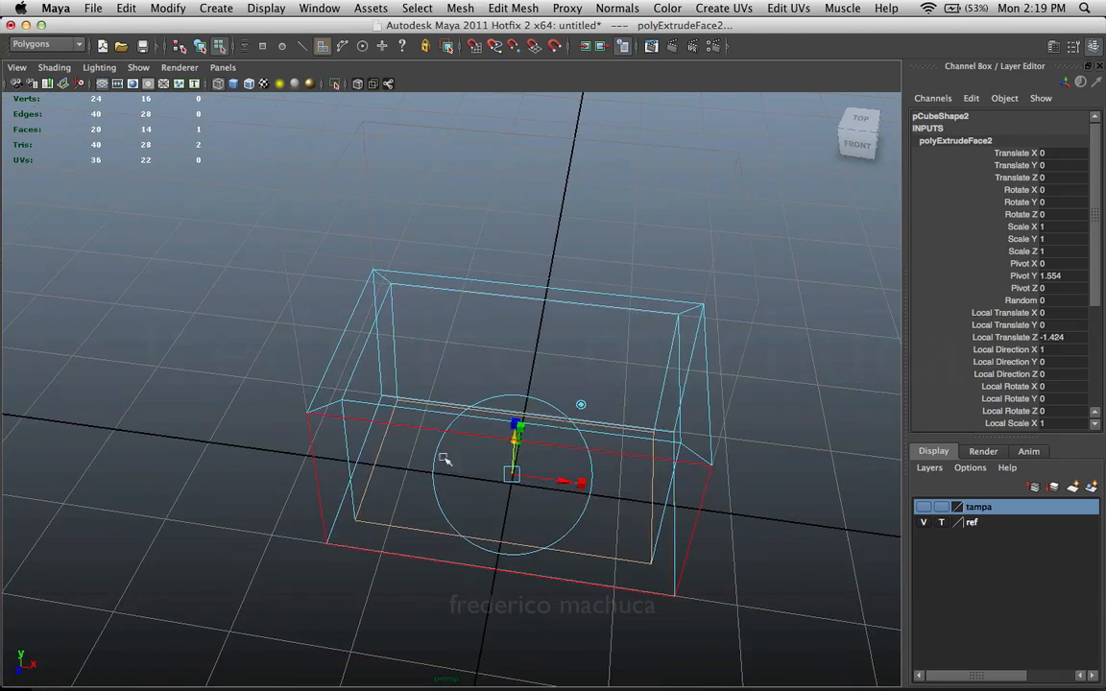
key(5)
mouse_move(521, 319)
alt+mouse_down()
mouse_move(492, 313)
mouse_move(592, 329)
alt+mouse_up()
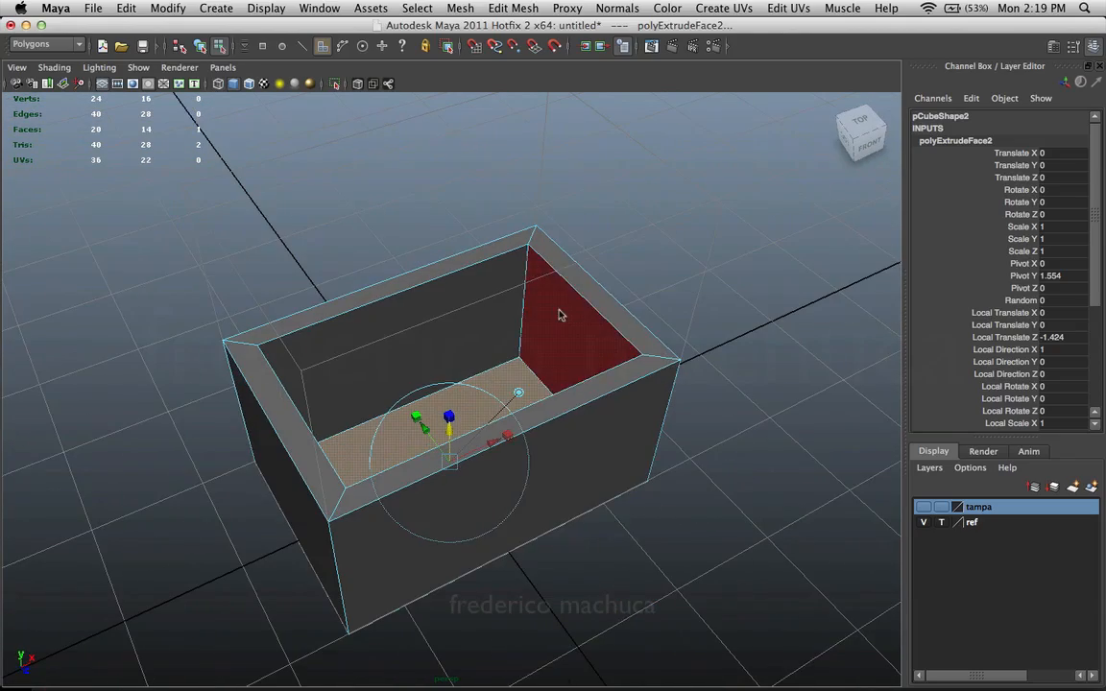
- Return to object mode and inspect the hollowed base's rim, inner walls and floor from several sides
key(F8)
click(655, 294)
alt+drag(657, 296, 790, 309)
click(660, 341)
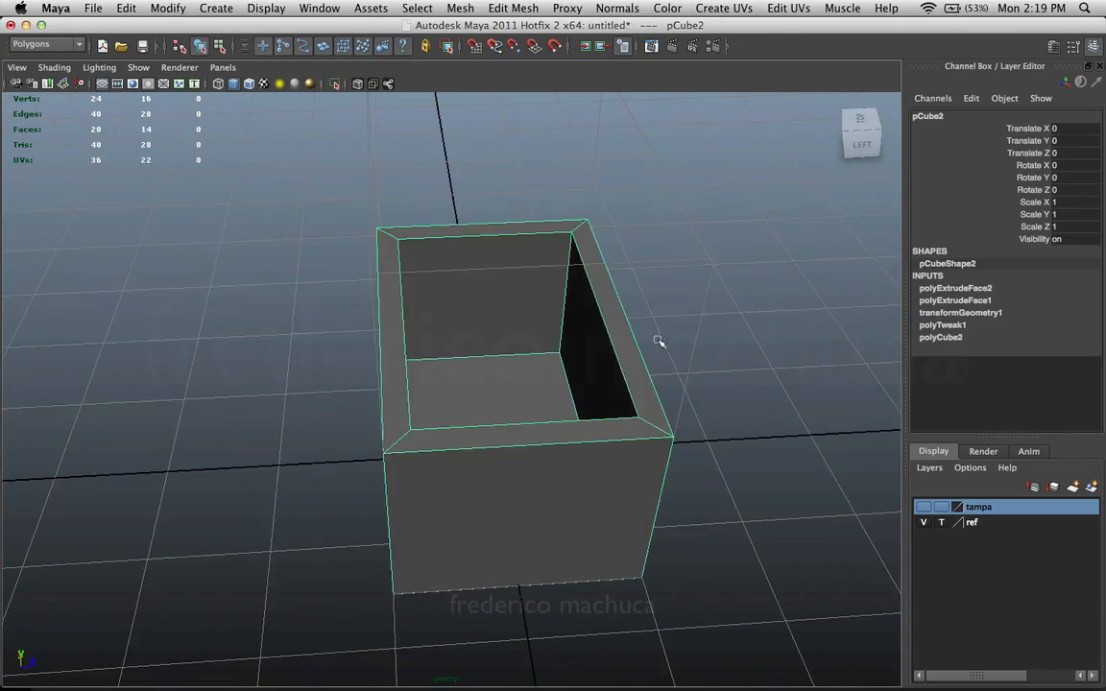
alt+drag(659, 341, 496, 370)
alt+drag(447, 399, 580, 402)
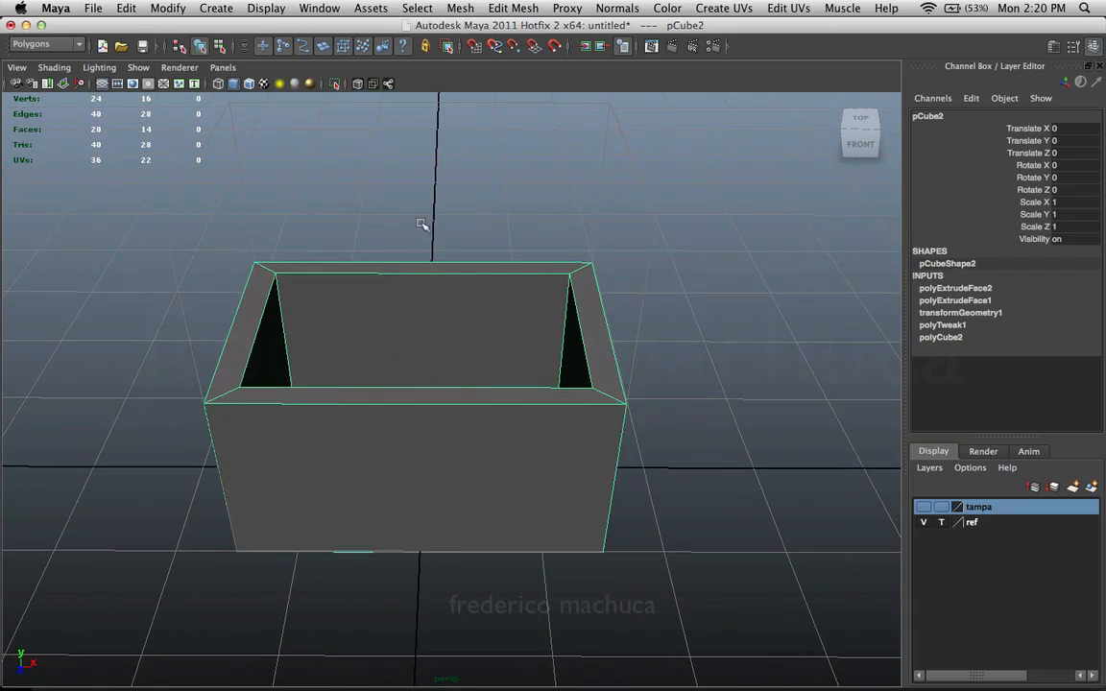
alt+drag(424, 325, 494, 411)
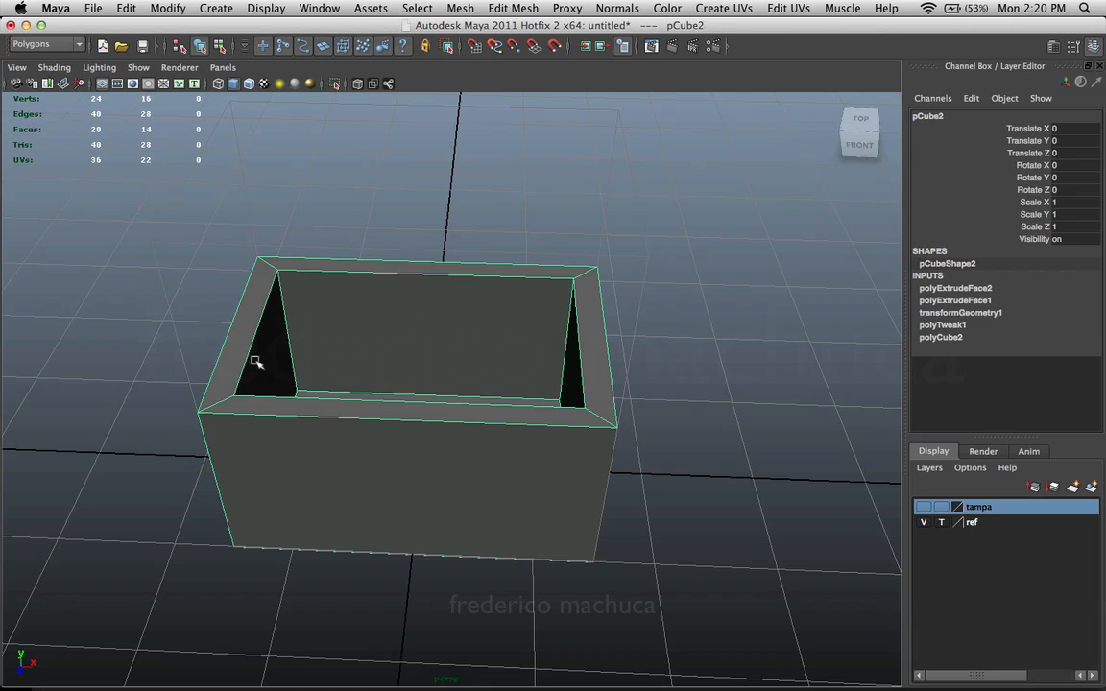
alt+drag(255, 362, 455, 374)
alt+drag(514, 444, 397, 367)
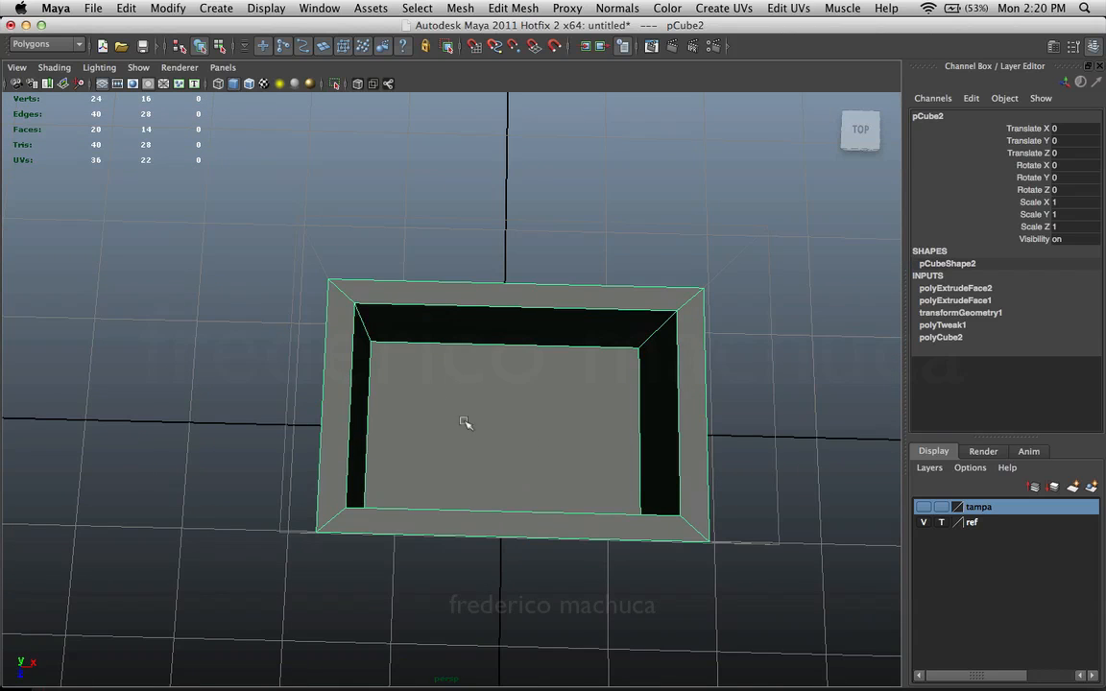
alt+drag(478, 395, 579, 324)
- Show the tampa layer again and view the closed chest from its front corner
click(923, 507)
alt+drag(832, 459, 684, 410)
alt+drag(692, 459, 720, 451)
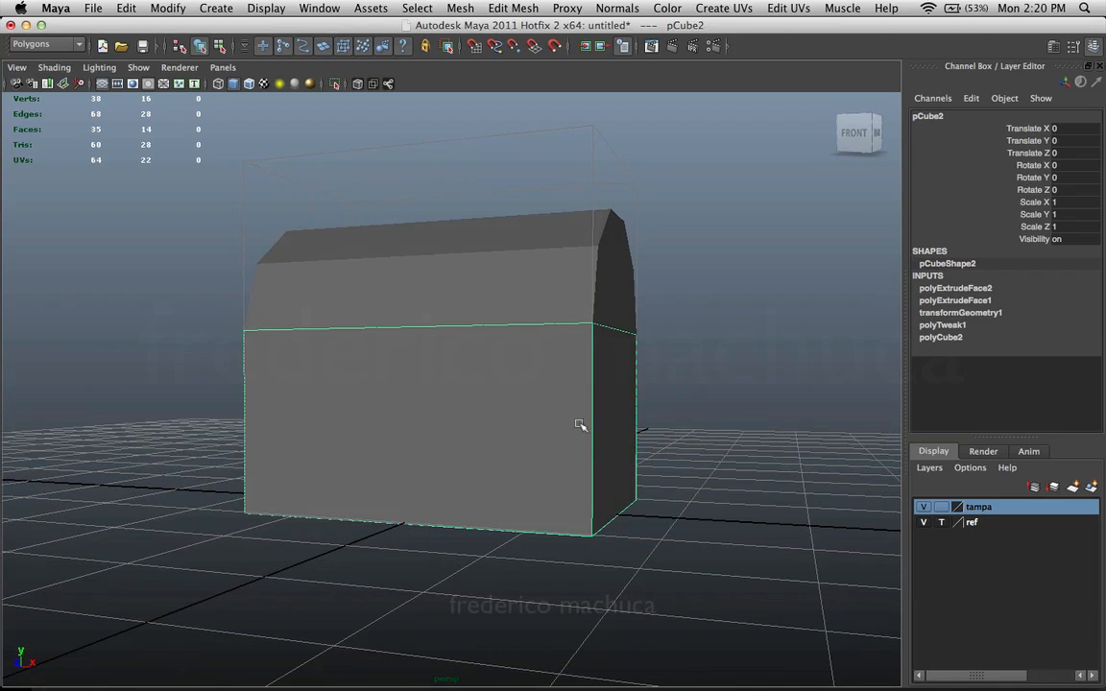
alt+drag(580, 425, 661, 424)
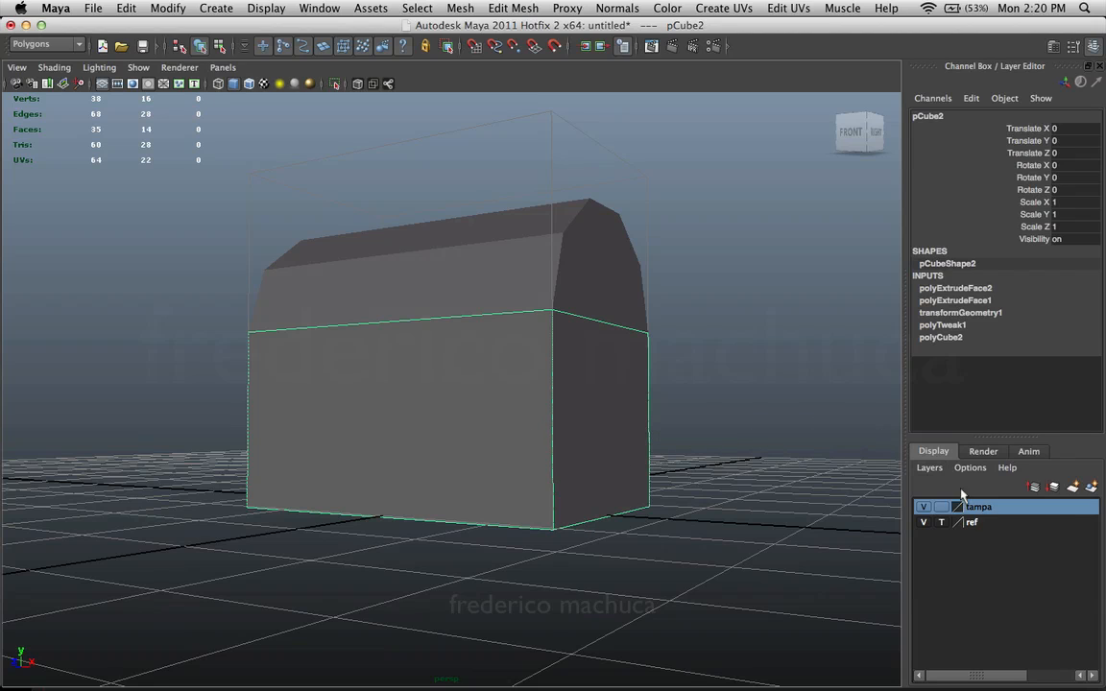
- Put the hollowed base on a new display layer and name the layer base
click(1089, 489)
double_click(979, 507)
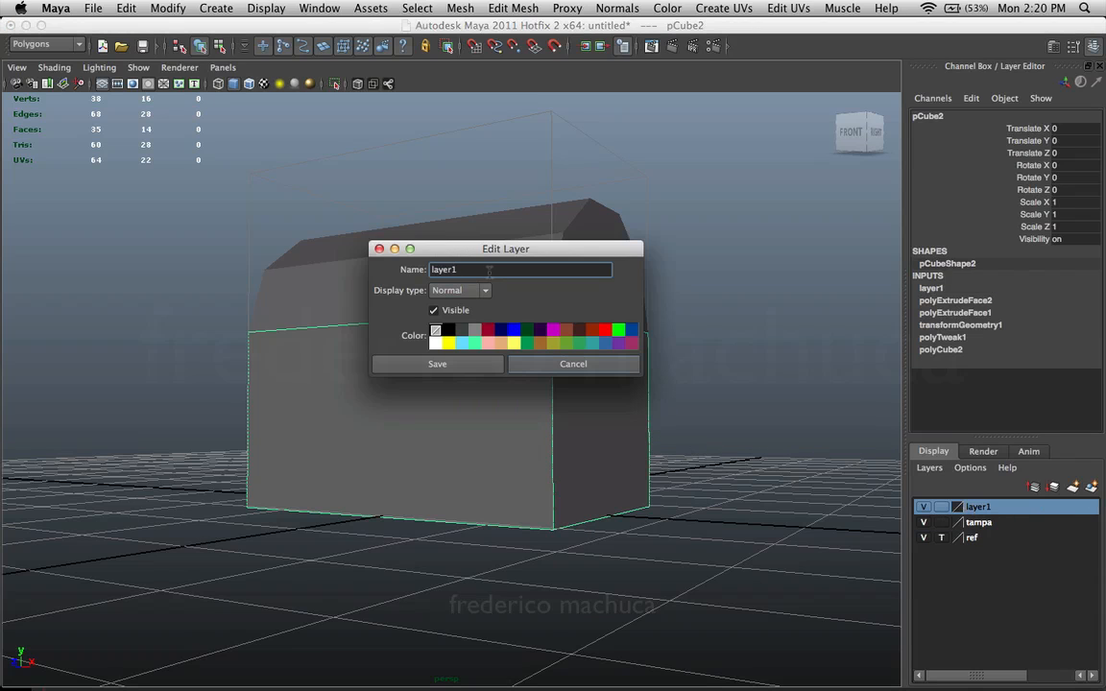
click(481, 361)
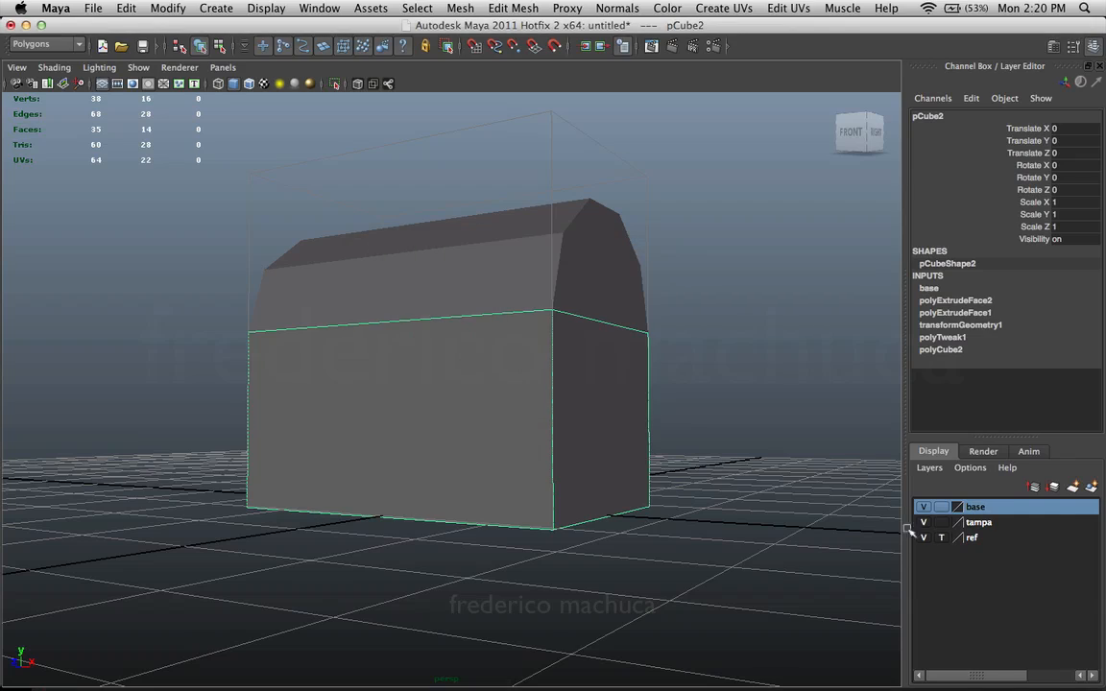
- Hide the base layer and clear the selection, leaving the lid isolated in the view
click(924, 507)
click(970, 451)
click(934, 451)
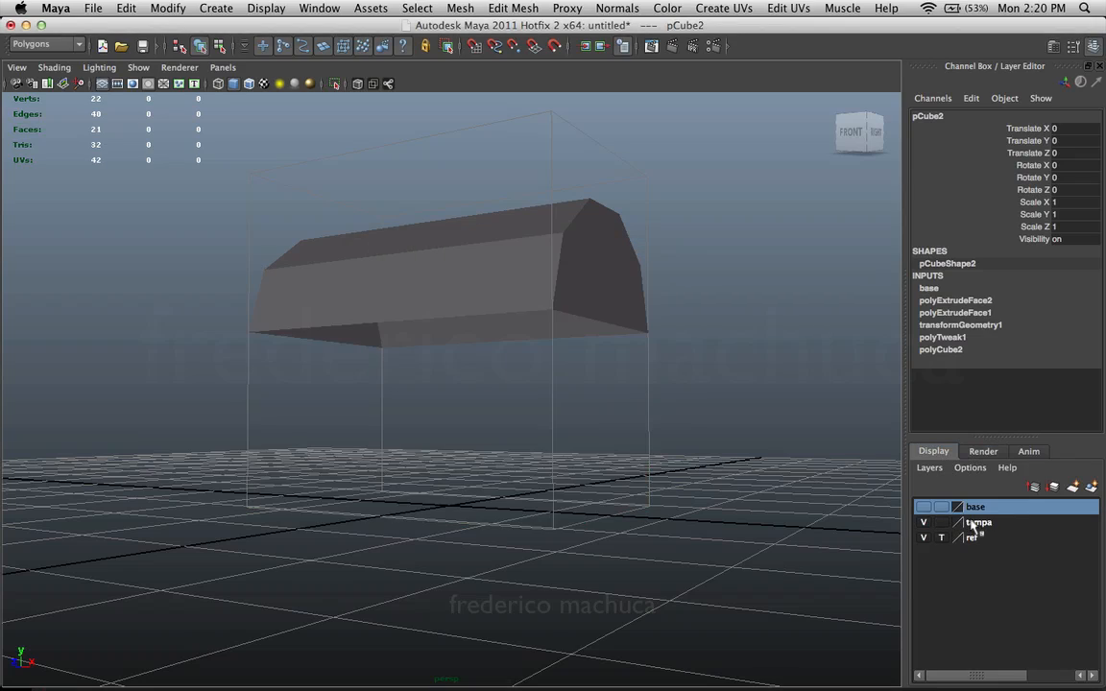
click(618, 315)
alt+drag(597, 356, 640, 297)
click(612, 311)
alt+drag(571, 310, 608, 401)
click(605, 401)
alt+right_drag(588, 407, 617, 419)
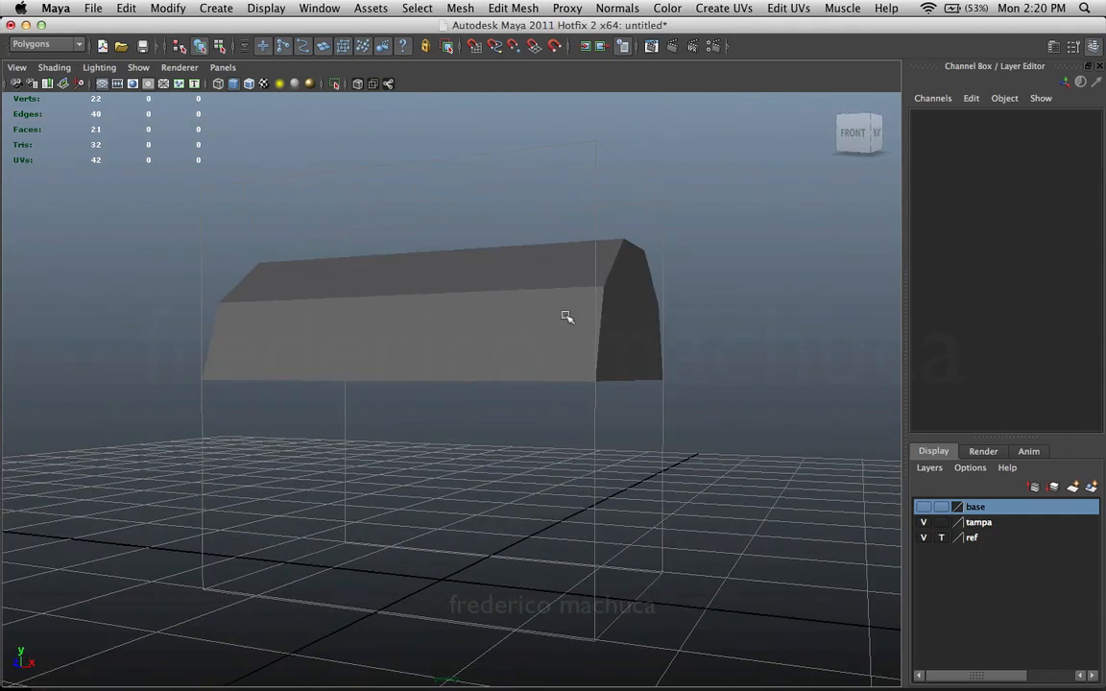
- Select the lid and view its open underside from below
click(566, 316)
alt+drag(756, 413, 636, 347)
click(660, 440)
click(627, 316)
alt+drag(328, 423, 519, 401)
alt+drag(556, 350, 472, 246)
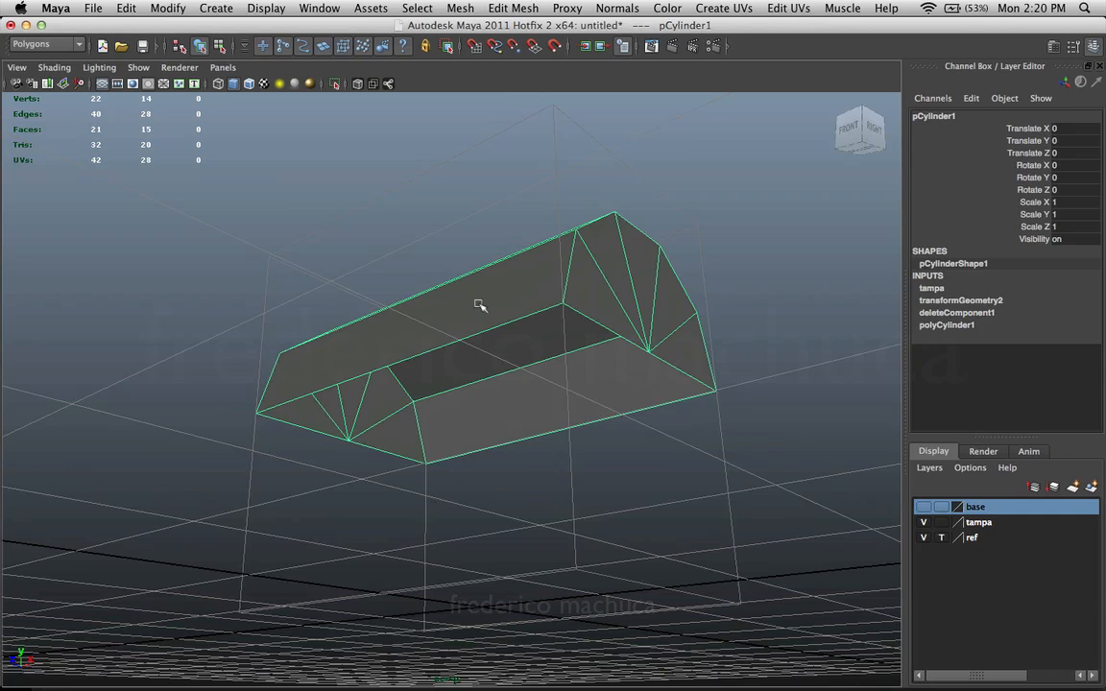
- Switch the lid to edge mode and select the whole border loop around its open underside
right_drag(476, 309, 532, 324)
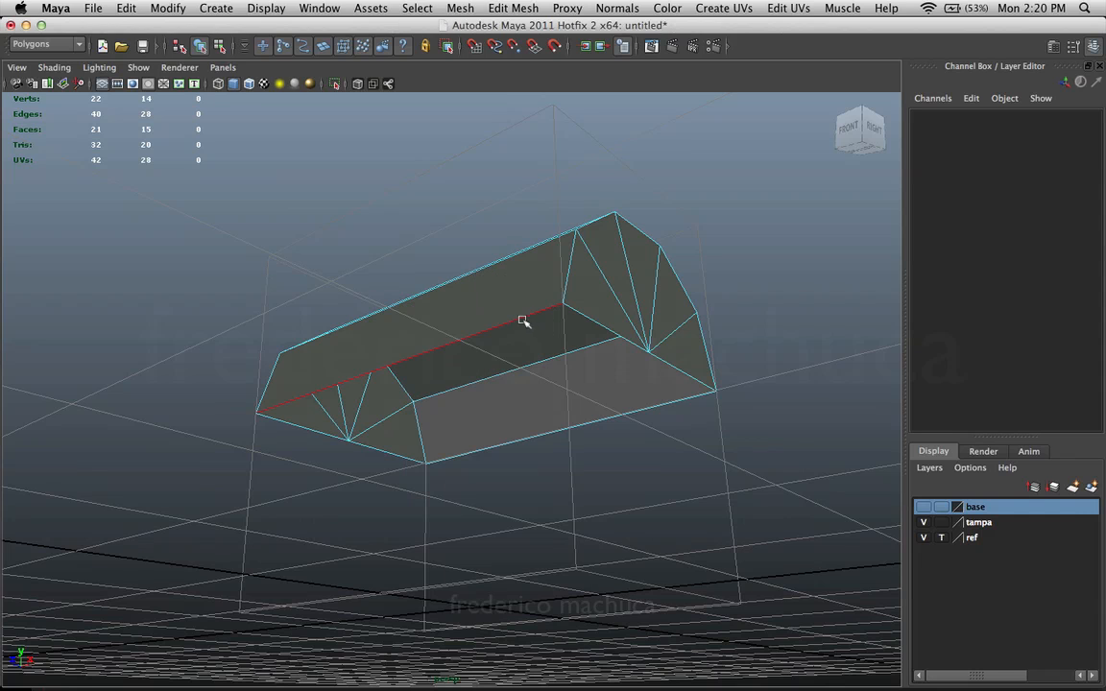
alt+drag(523, 321, 526, 348)
alt+drag(546, 465, 747, 393)
double_click(506, 356)
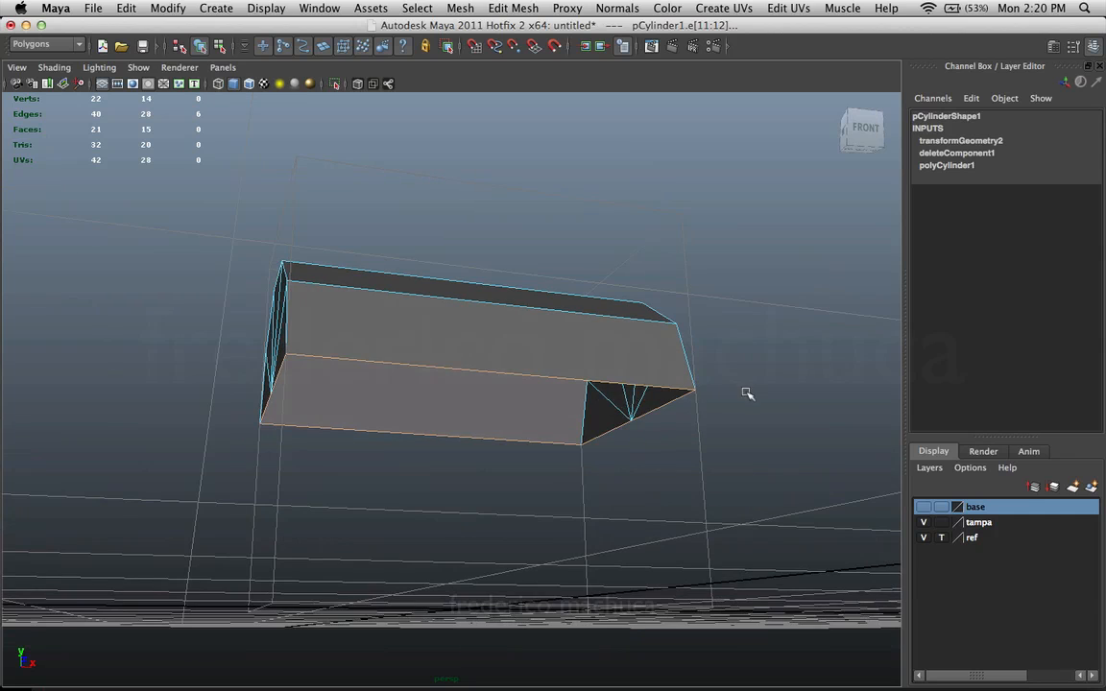
alt+drag(473, 401, 386, 352)
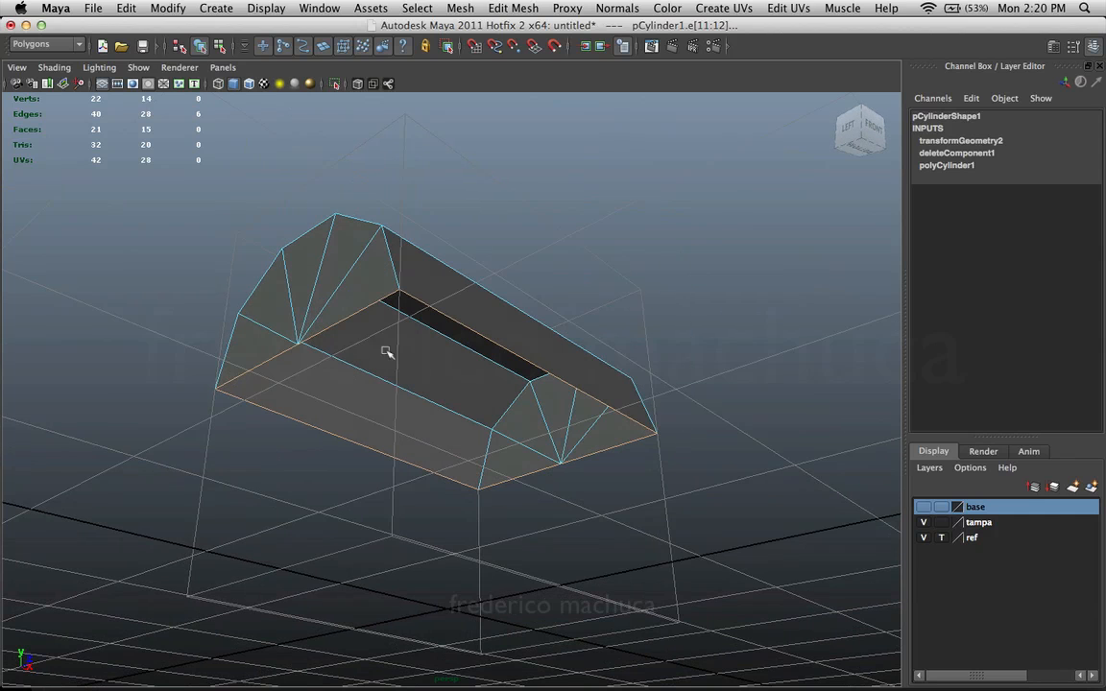
click(536, 301)
double_click(479, 332)
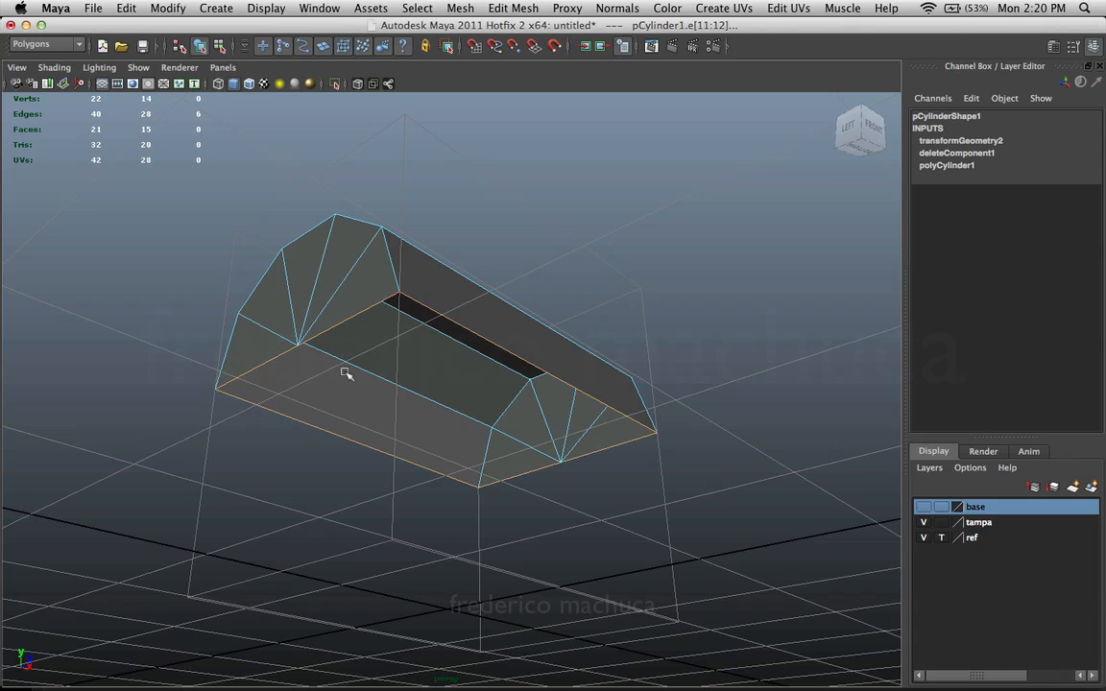
- Close the lid's open underside with Fill Hole and view the new face from below
alt+drag(346, 374, 454, 98)
click(463, 8)
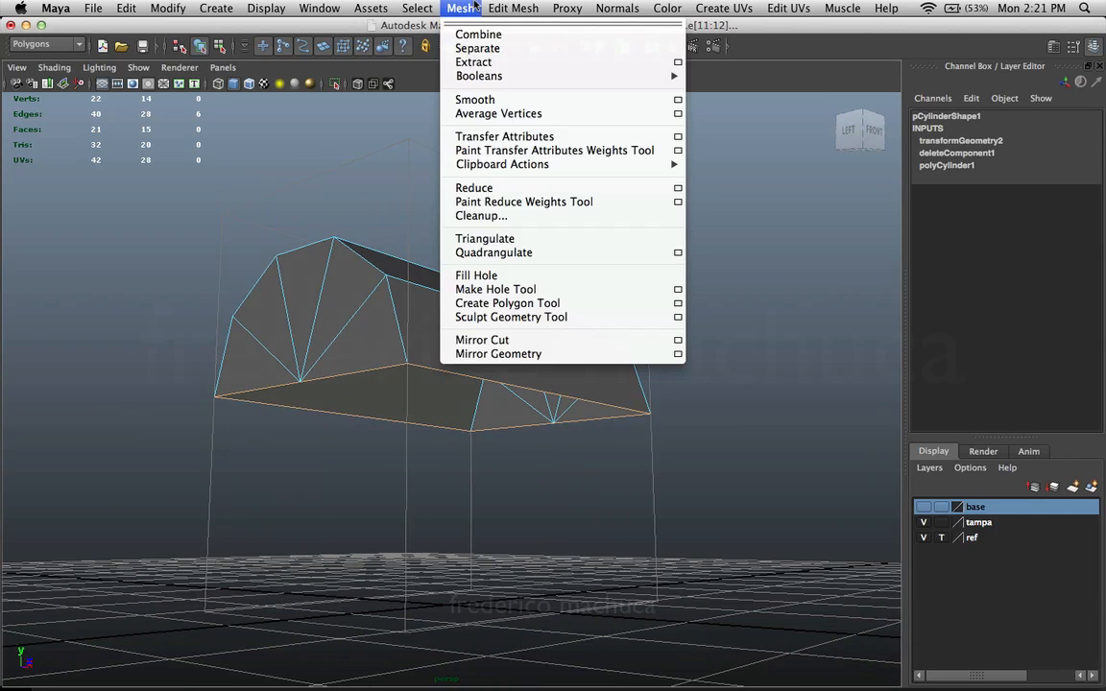
click(478, 276)
alt+drag(728, 340, 561, 300)
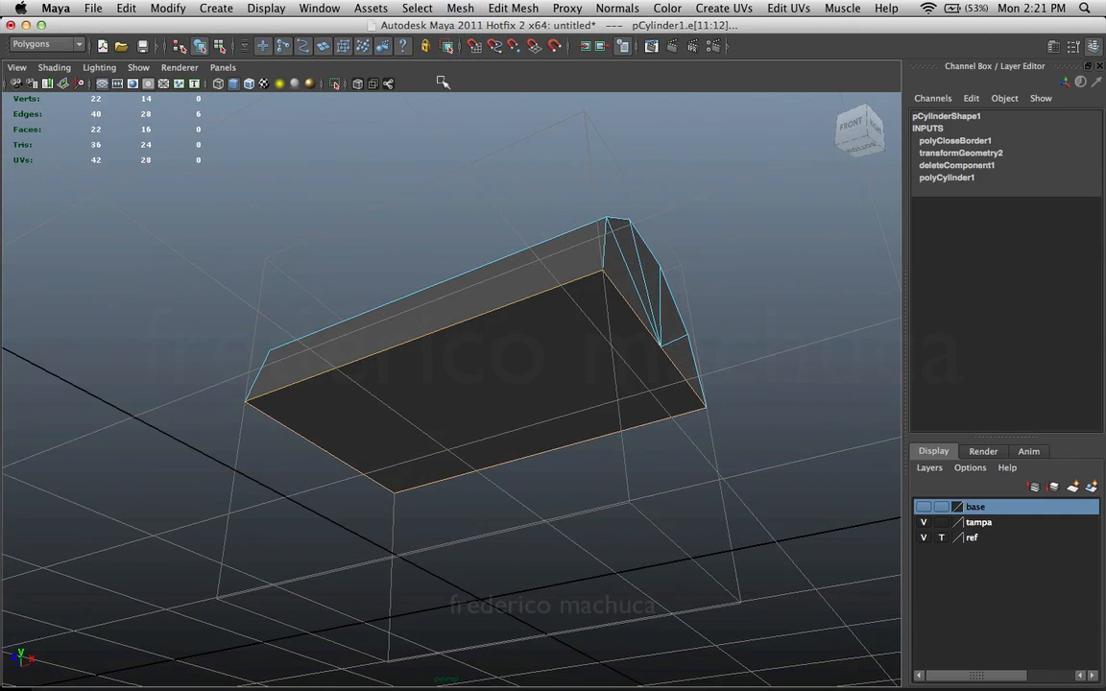
click(460, 9)
click(814, 344)
alt+drag(727, 353, 670, 338)
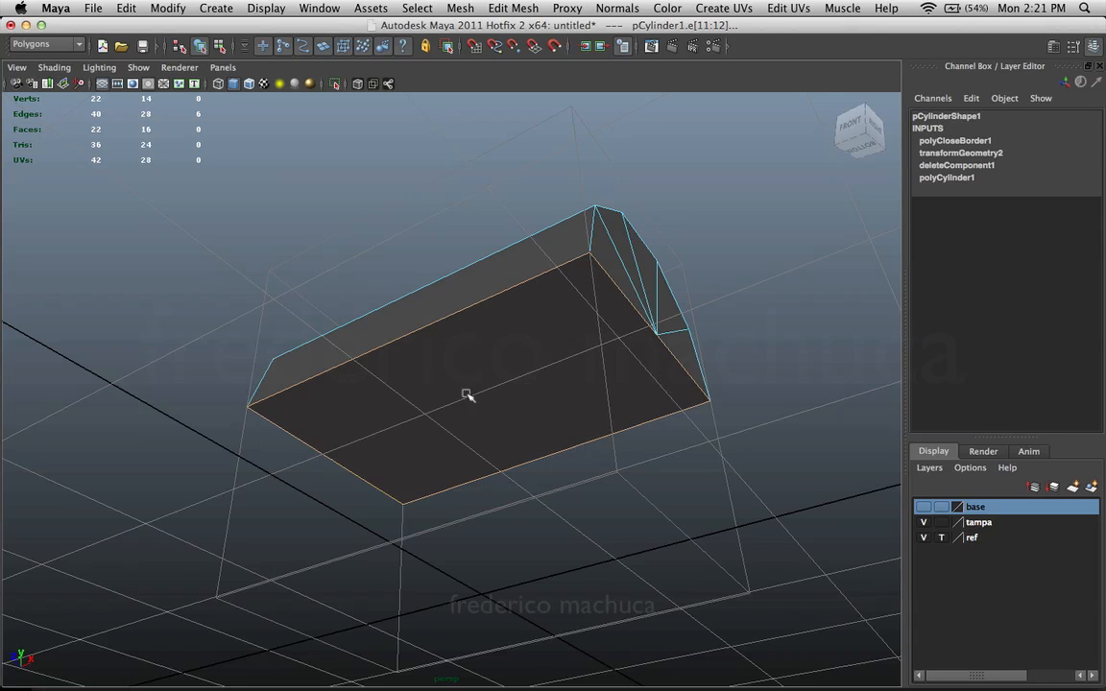
- Return the lid to object mode and select the filled face covering its underside in face mode
alt+drag(552, 327, 456, 303)
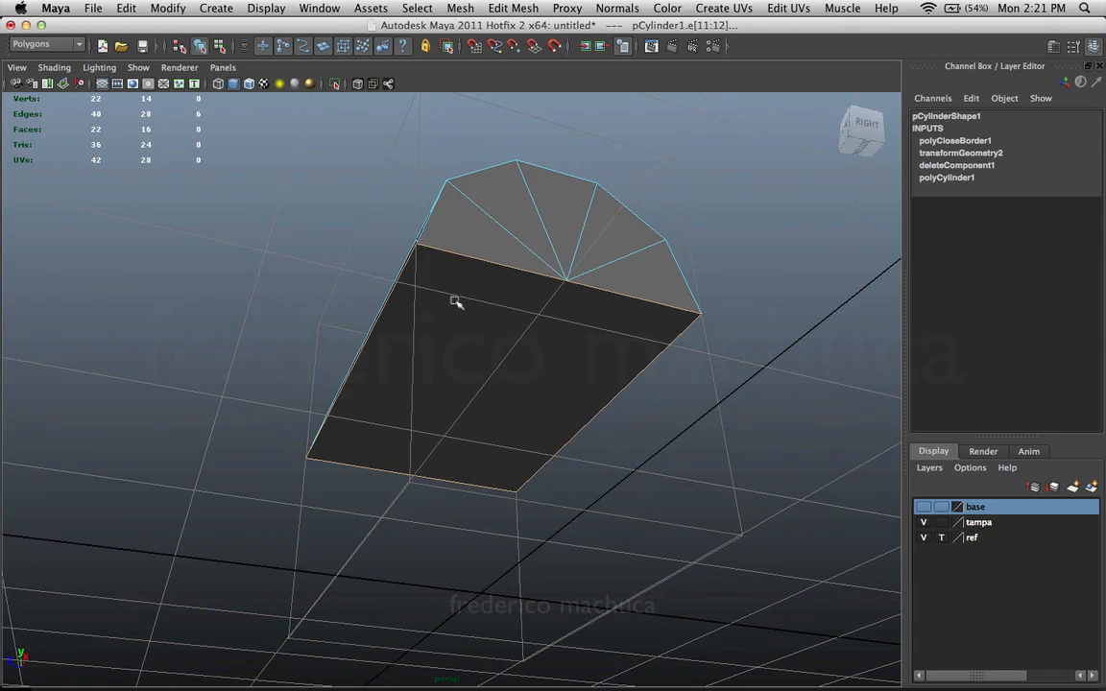
alt+drag(562, 365, 602, 257)
right_drag(562, 343, 614, 323)
alt+drag(612, 348, 667, 323)
click(602, 340)
right_drag(603, 337, 604, 373)
click(575, 380)
alt+drag(575, 380, 580, 250)
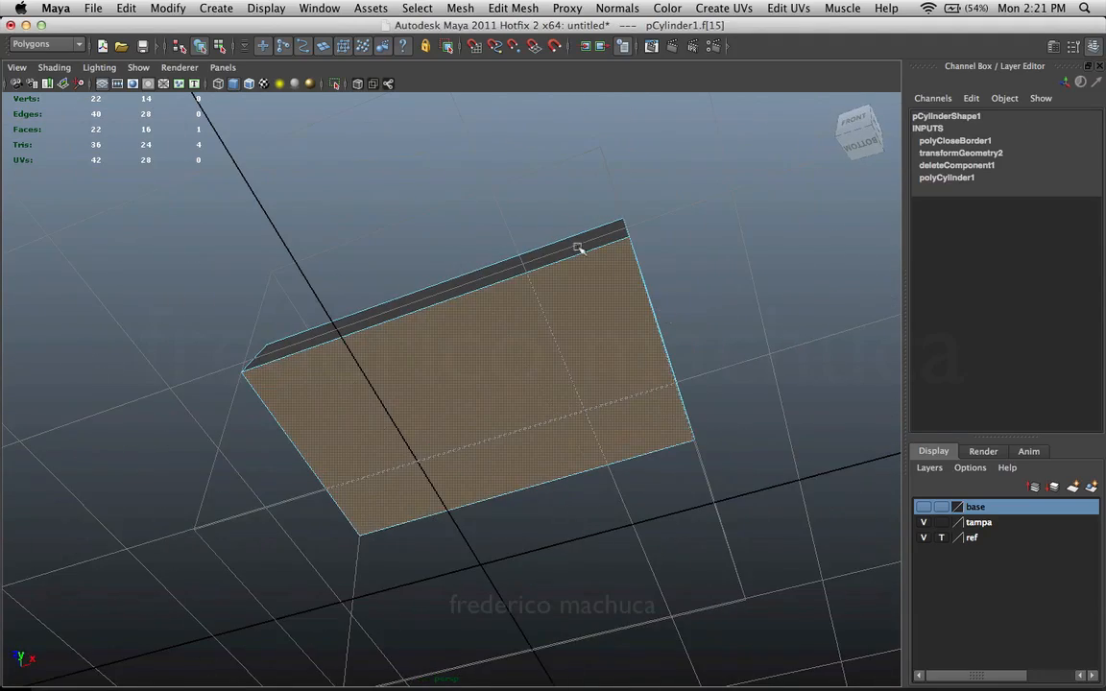
- Extrude the lid's bottom face and scale it inward to 0.874 to form a rim
click(513, 8)
click(517, 59)
alt+drag(536, 377, 574, 315)
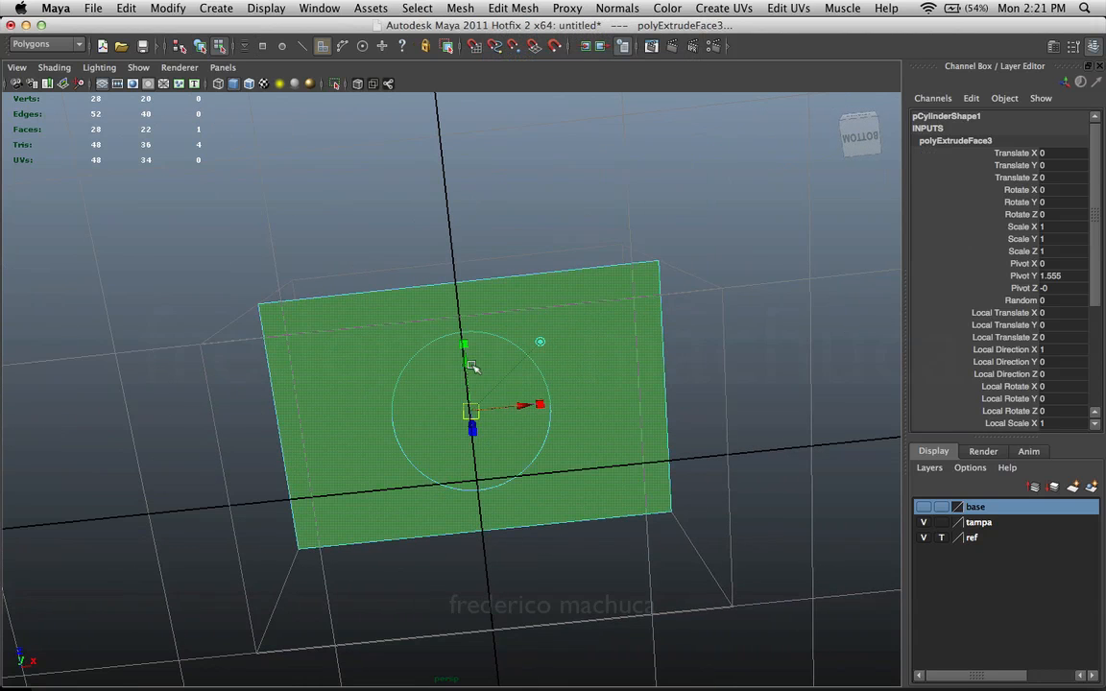
mouse_move(474, 411)
mouse_down()
mouse_move(543, 402)
mouse_move(474, 413)
mouse_up()
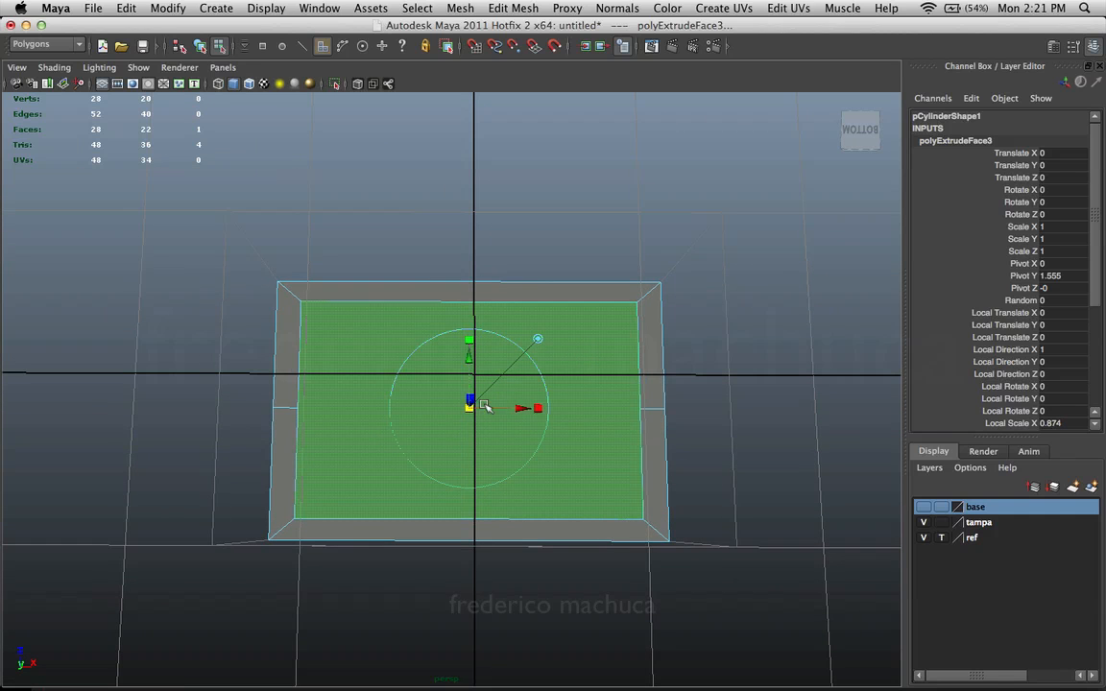
alt+drag(565, 348, 521, 473)
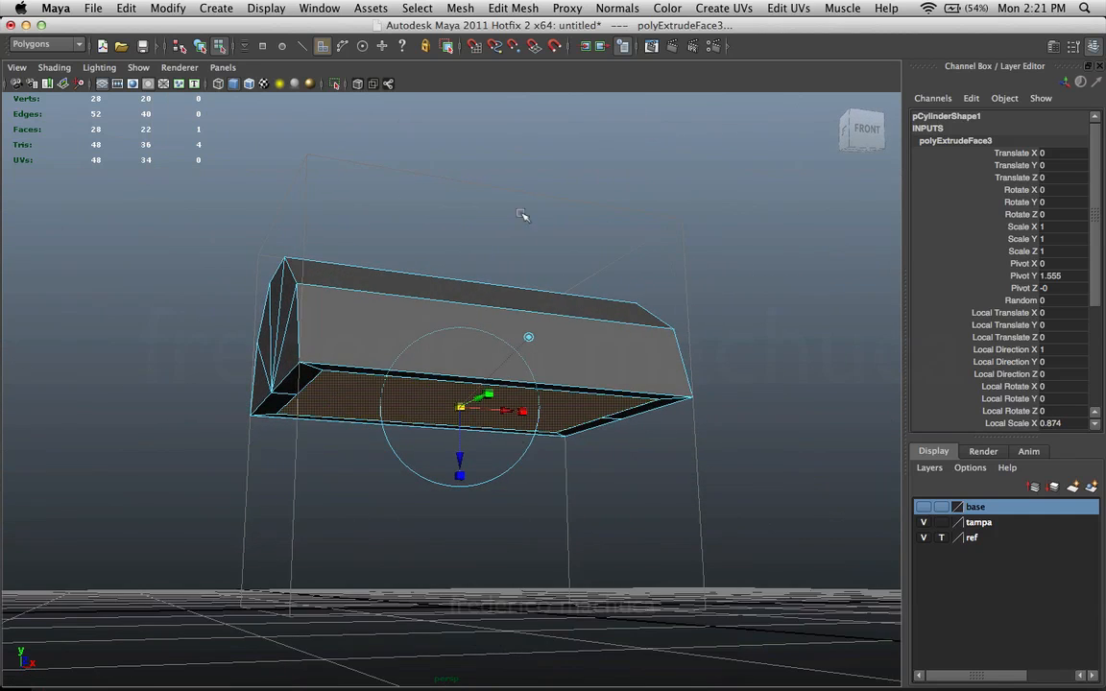
- Extrude the inset bottom face up into the lid with a local Z translation of -0.342
click(512, 11)
click(472, 54)
drag(461, 447, 467, 390)
alt+drag(528, 408, 646, 352)
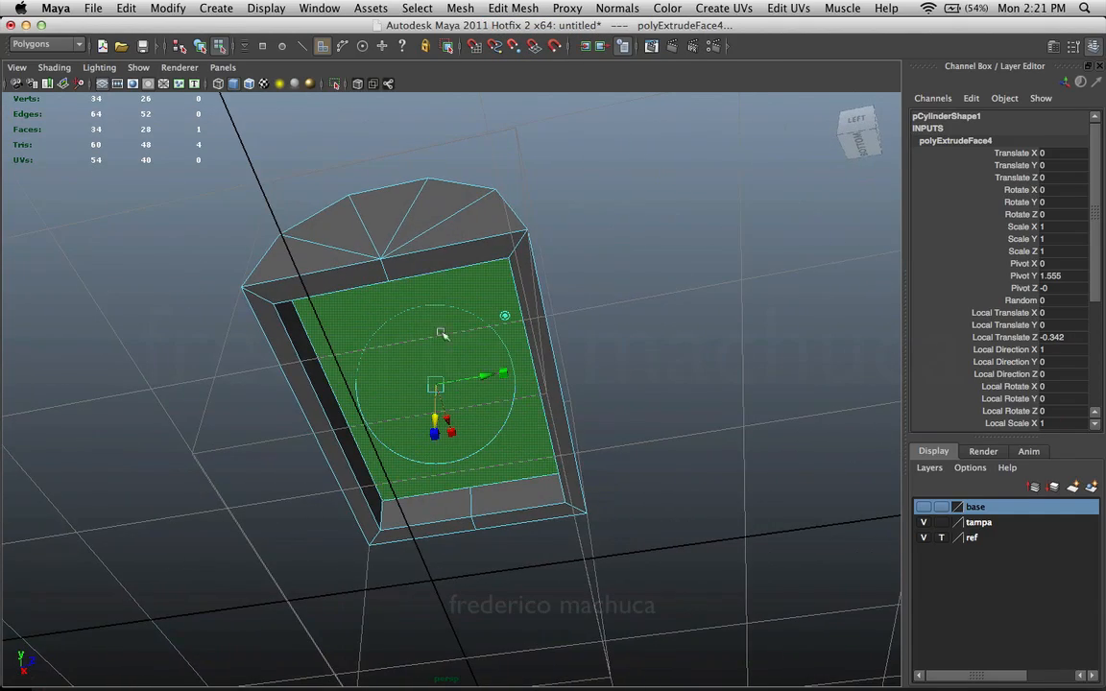
- Examine the lid's recess from several sides and compare it with the hollowed base by toggling the base and tampa layers
alt+drag(455, 408, 521, 413)
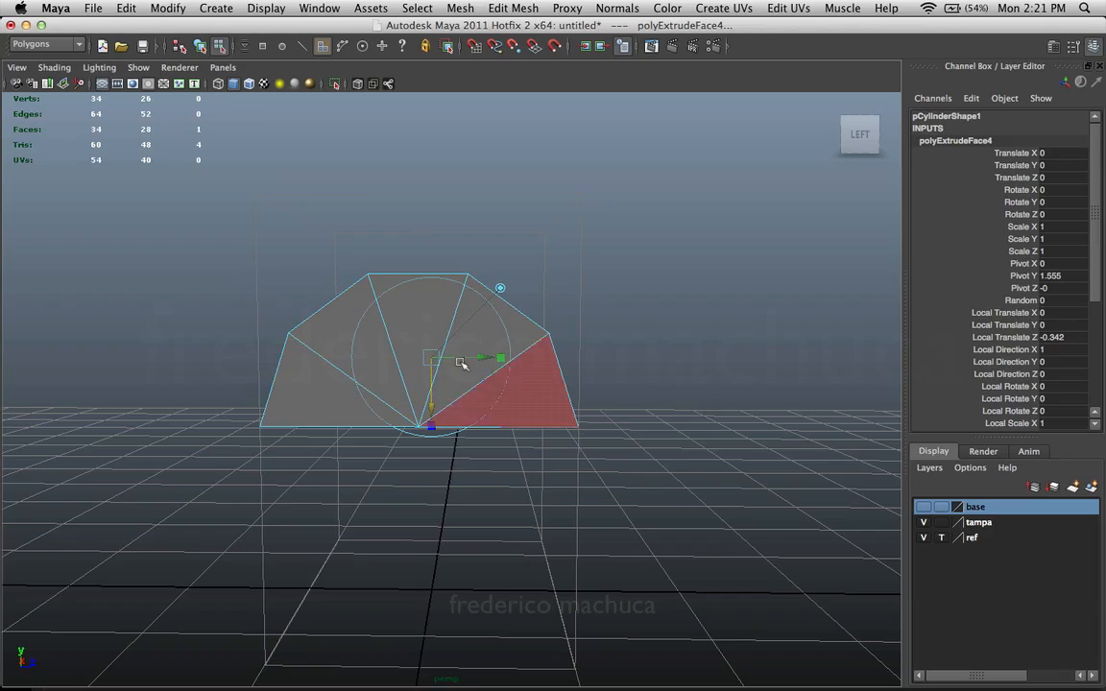
alt+drag(341, 375, 475, 392)
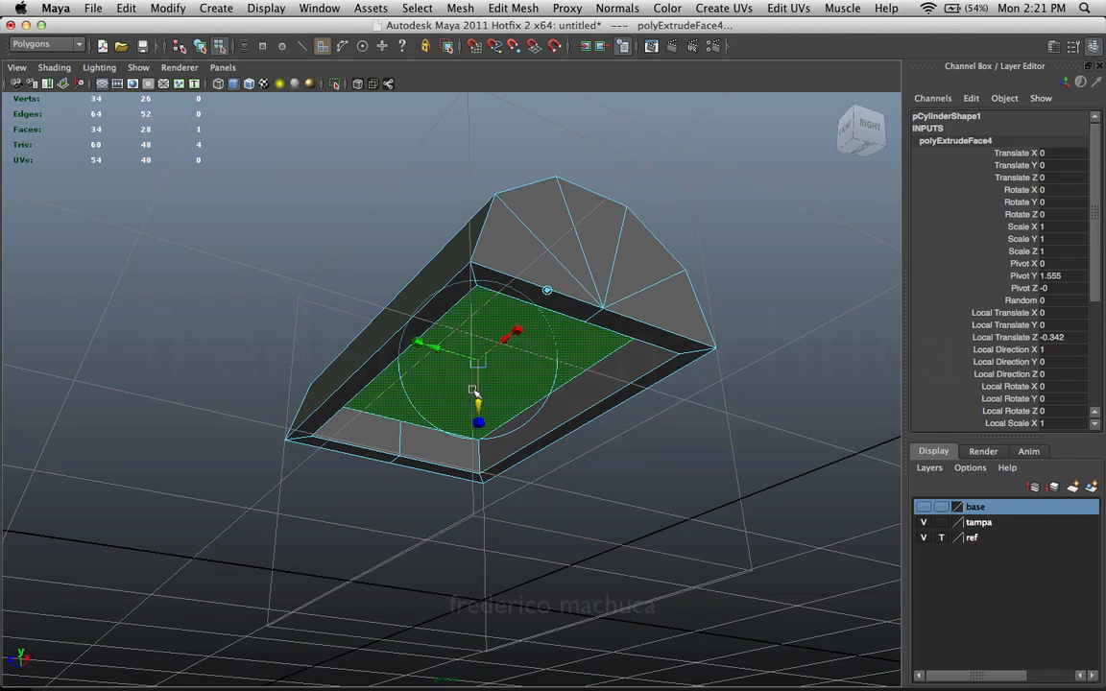
alt+drag(663, 424, 469, 372)
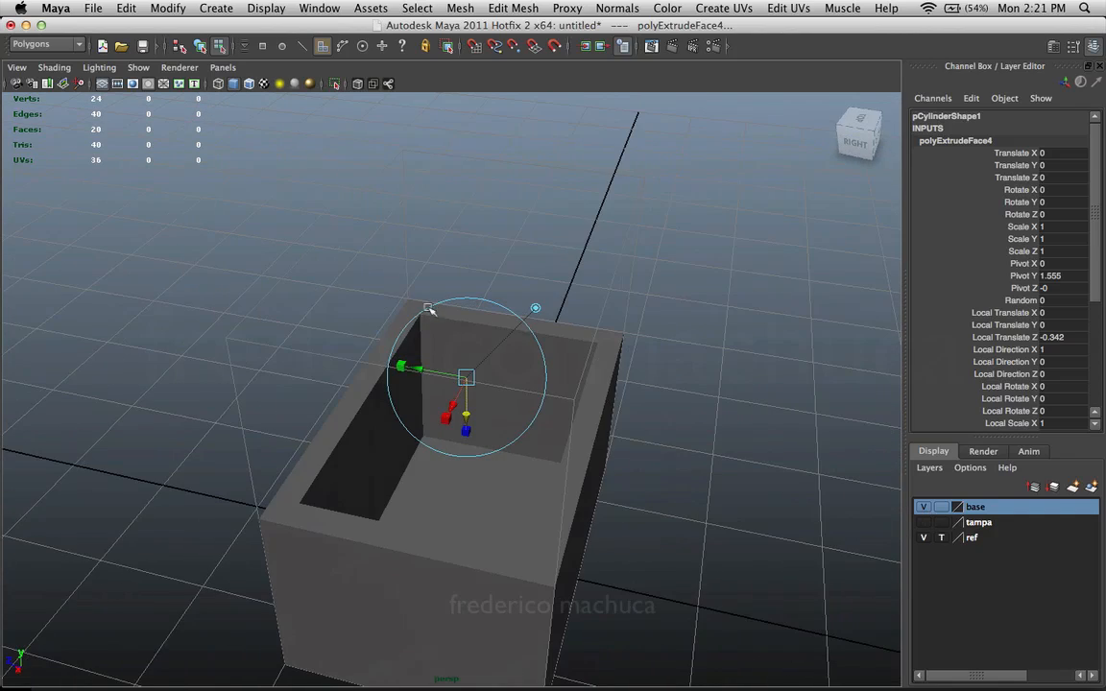
click(924, 523)
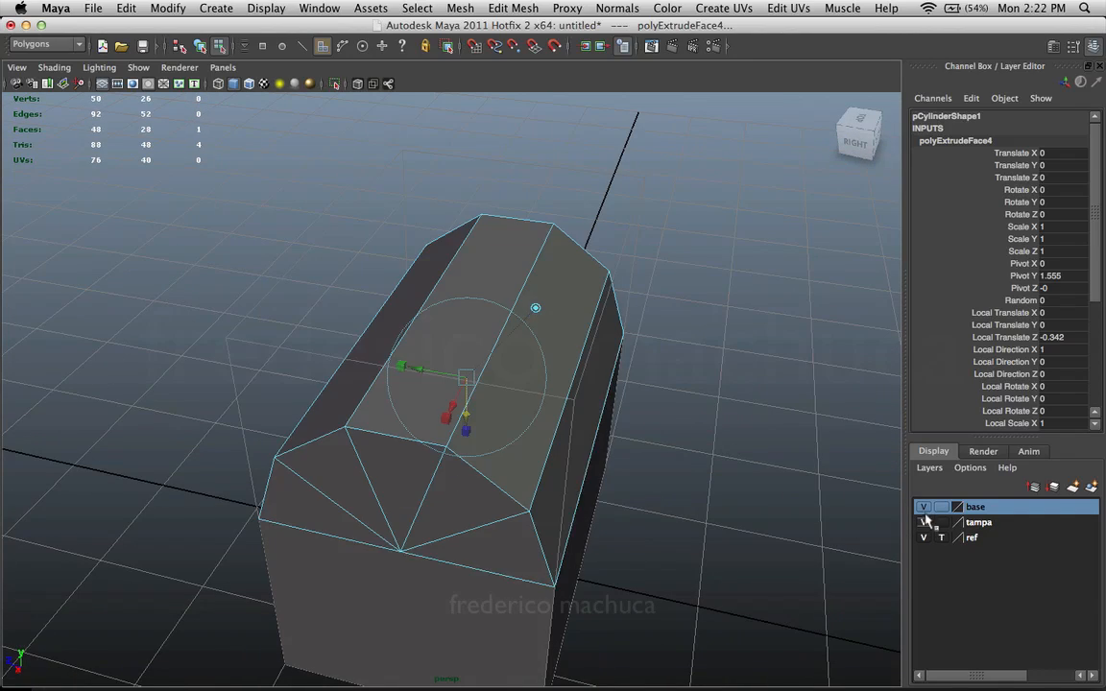
click(924, 506)
alt+drag(617, 494, 394, 347)
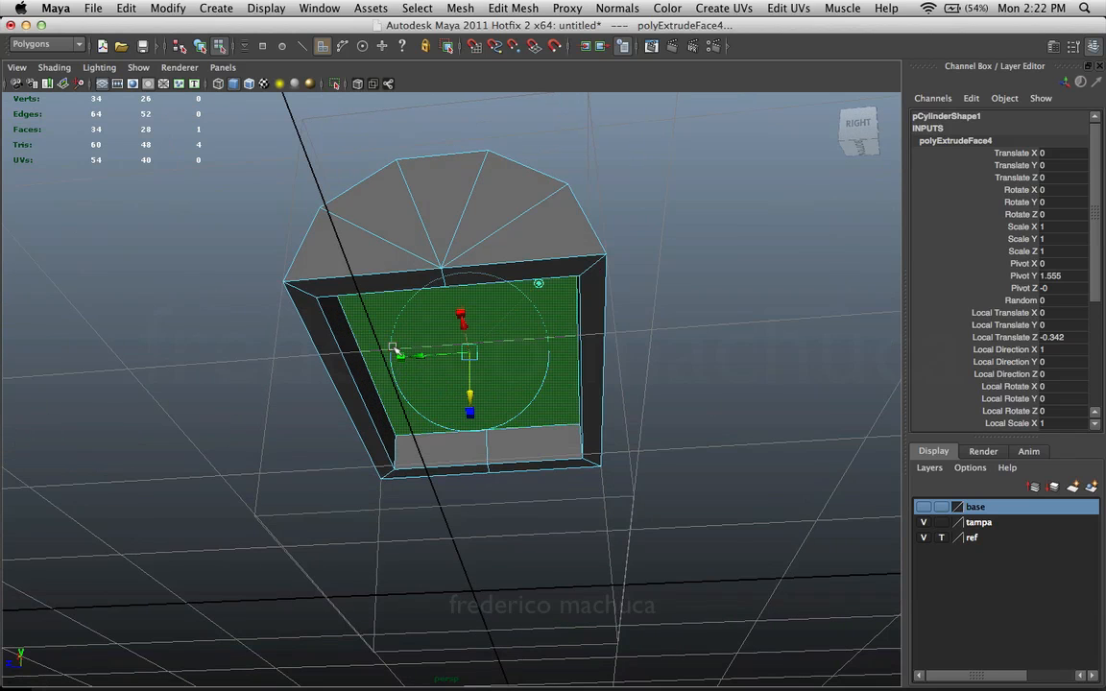
alt+drag(493, 301, 425, 346)
alt+drag(472, 277, 526, 324)
- Undo the layer toggles, both extrusions and the bottom face selection on the lid
key(z)
alt+drag(557, 374, 590, 423)
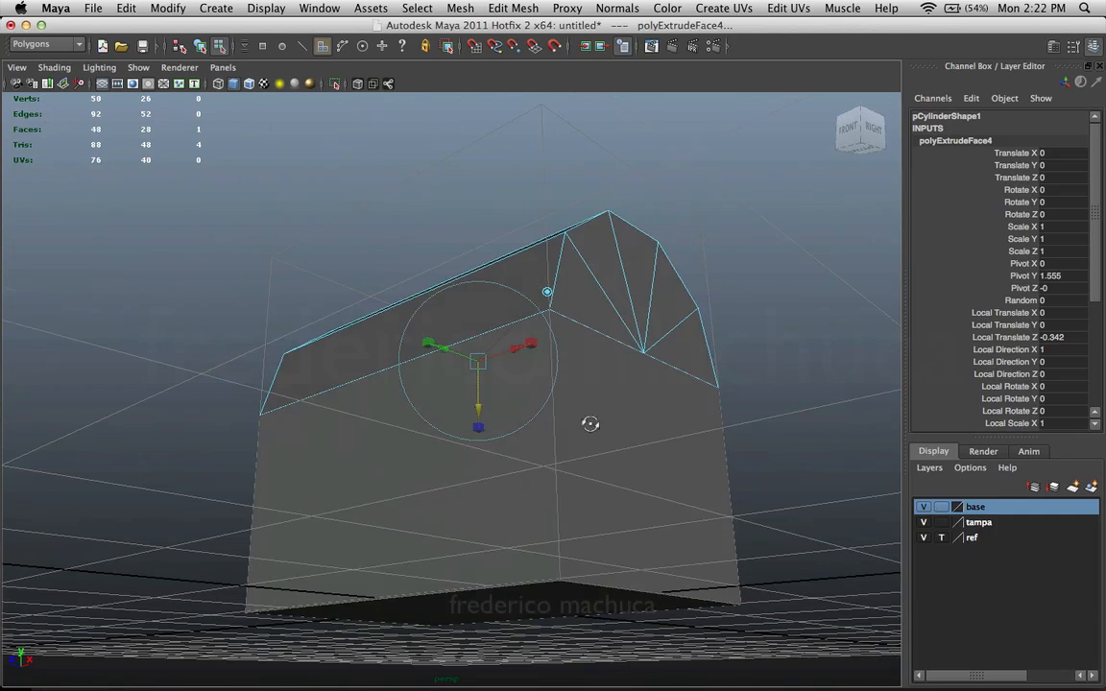
key(z)
key(z)
key(z)
key(z)
key(z)
key(z)
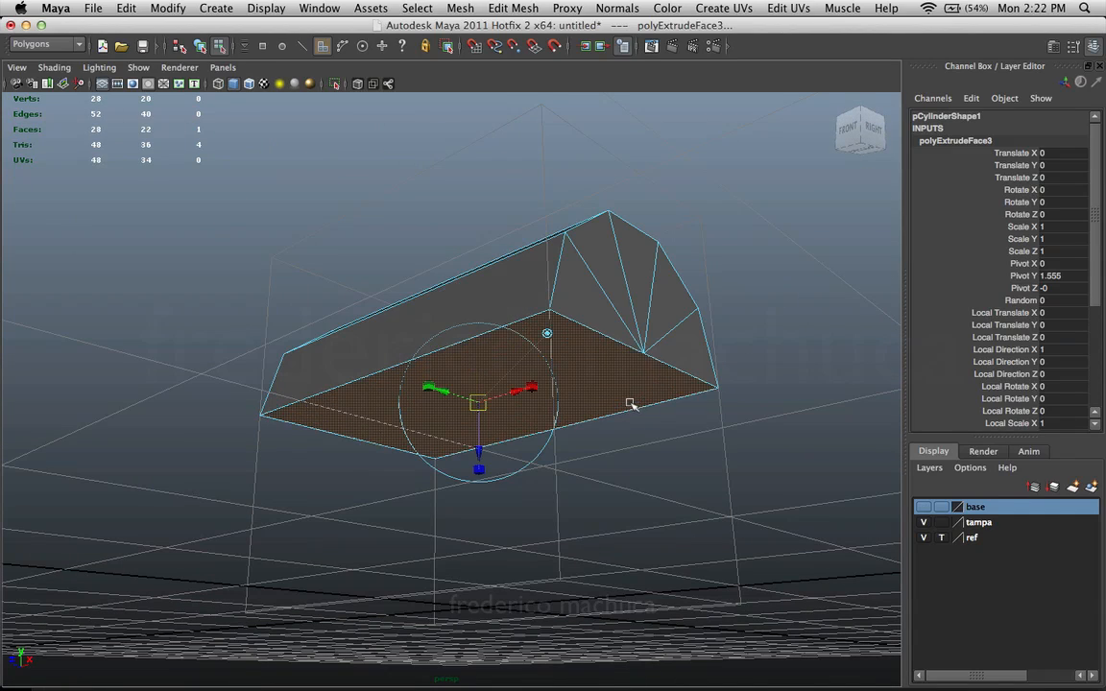
key(z)
key(z)
key(z)
key(z)
key(z)
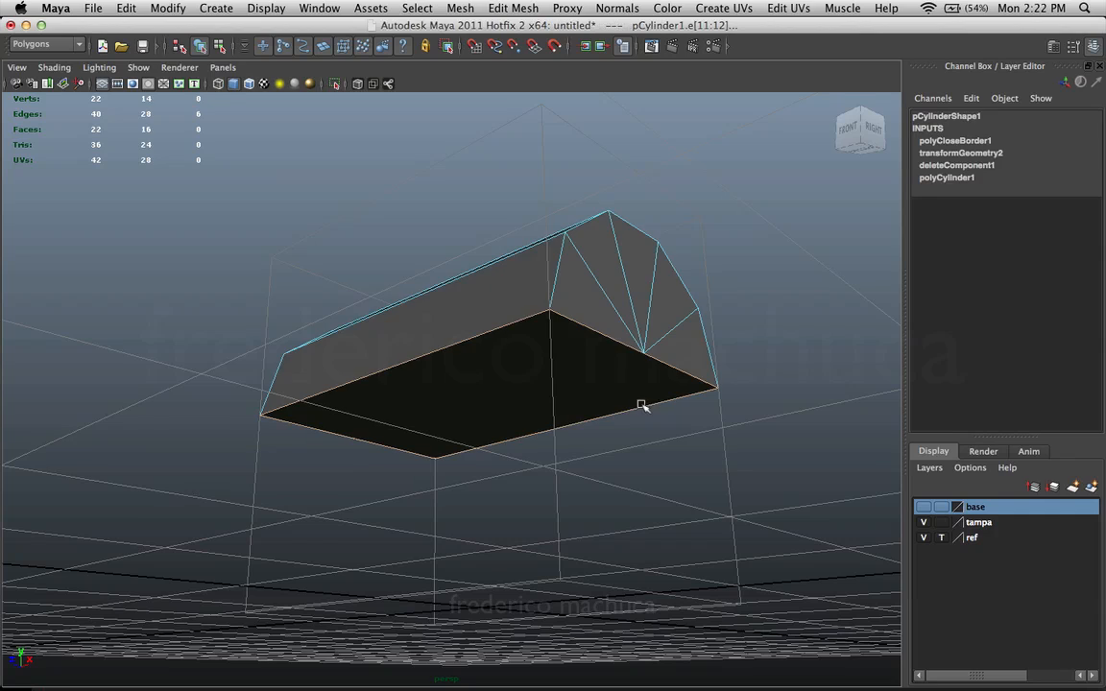
- Return the open-bottomed lid to object mode and select the whole object
alt+drag(637, 403, 522, 336)
right_drag(523, 337, 593, 316)
alt+drag(748, 366, 660, 331)
click(592, 358)
alt+drag(760, 338, 761, 347)
click(759, 346)
click(684, 347)
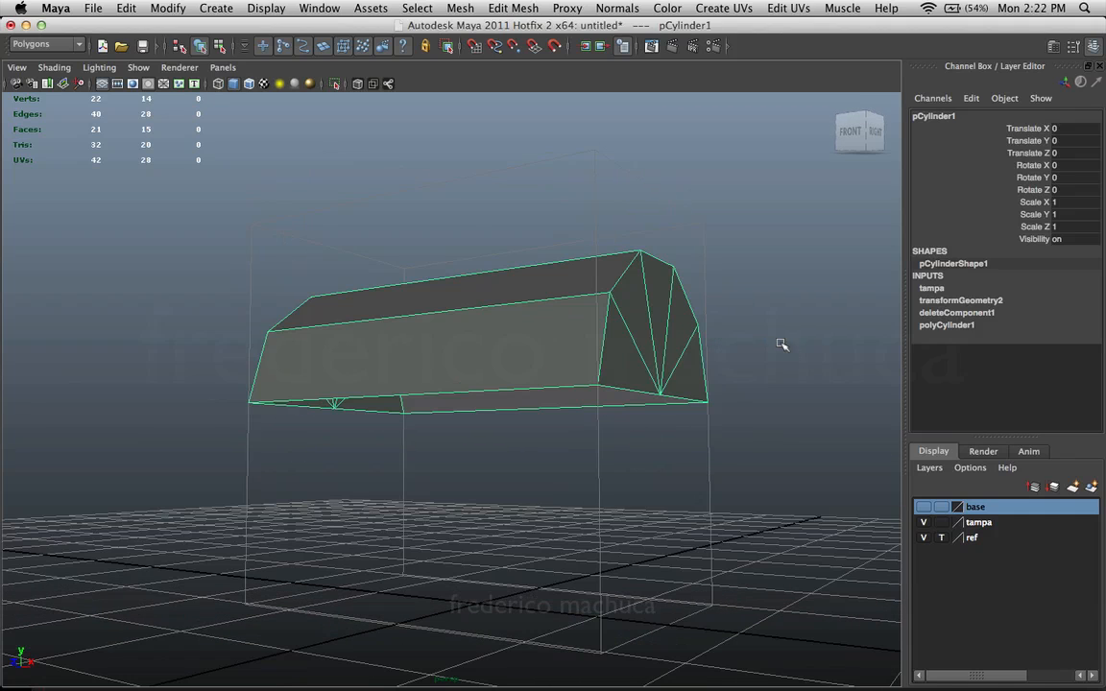
click(783, 346)
click(629, 296)
right_drag(648, 304, 713, 287)
click(770, 284)
alt+drag(770, 282, 718, 284)
drag(718, 280, 618, 336)
- Extrude all faces of the lid together, trying an inward local Z offset of -0.362 and undoing that offset
alt+drag(706, 322, 641, 330)
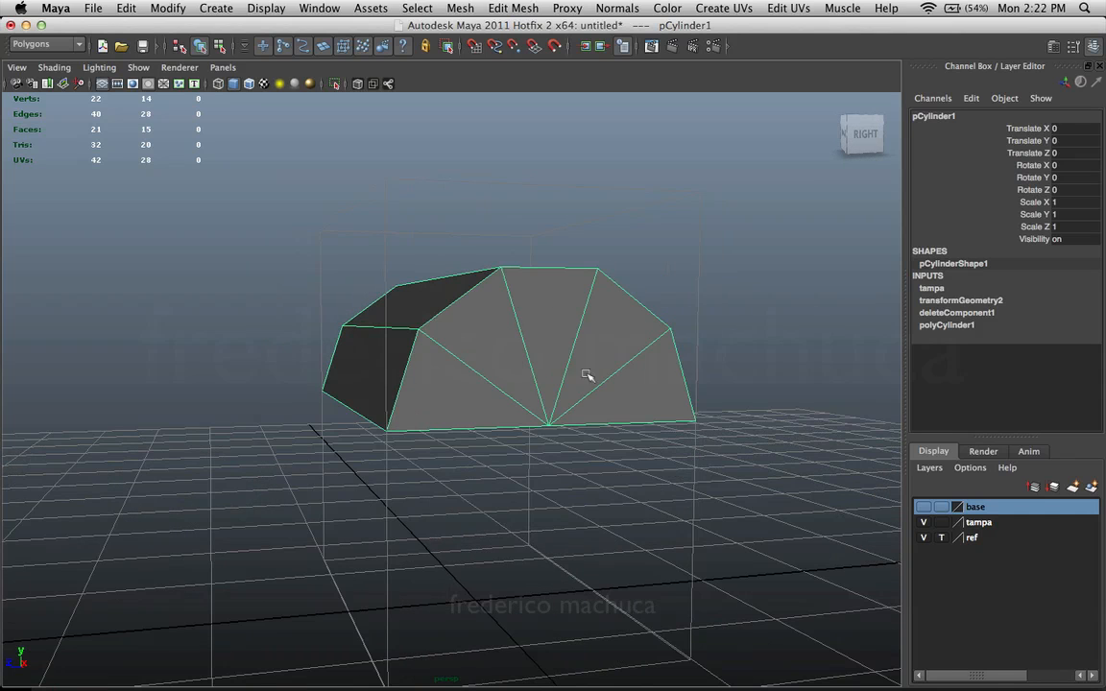
alt+drag(587, 374, 688, 348)
alt+drag(503, 347, 586, 351)
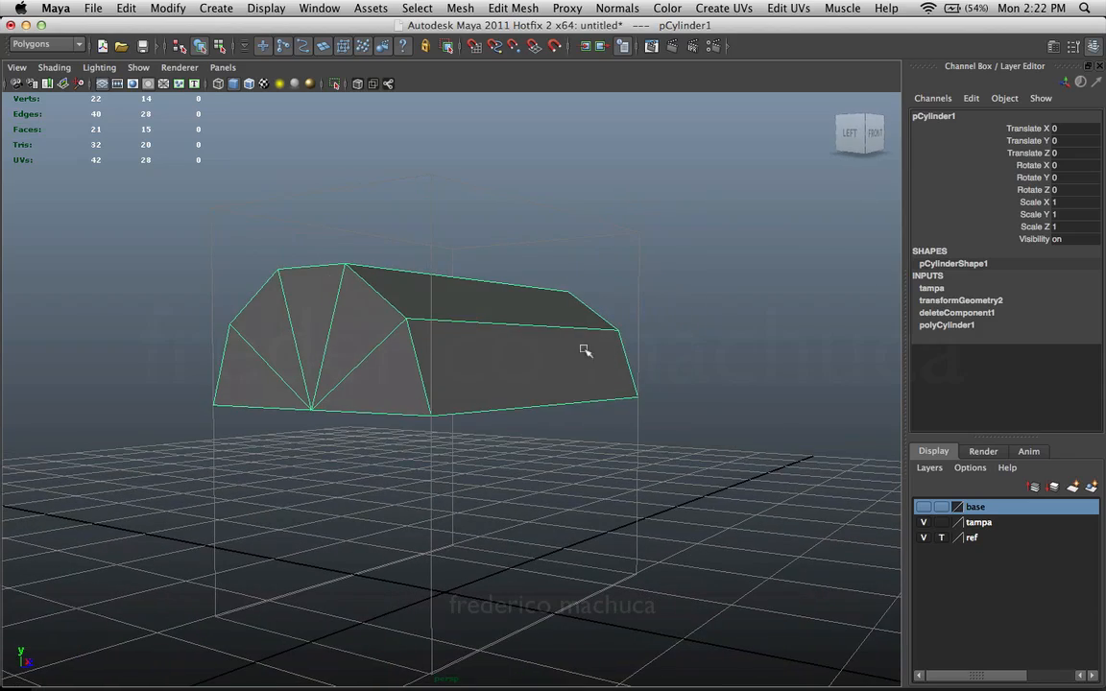
alt+drag(444, 401, 682, 328)
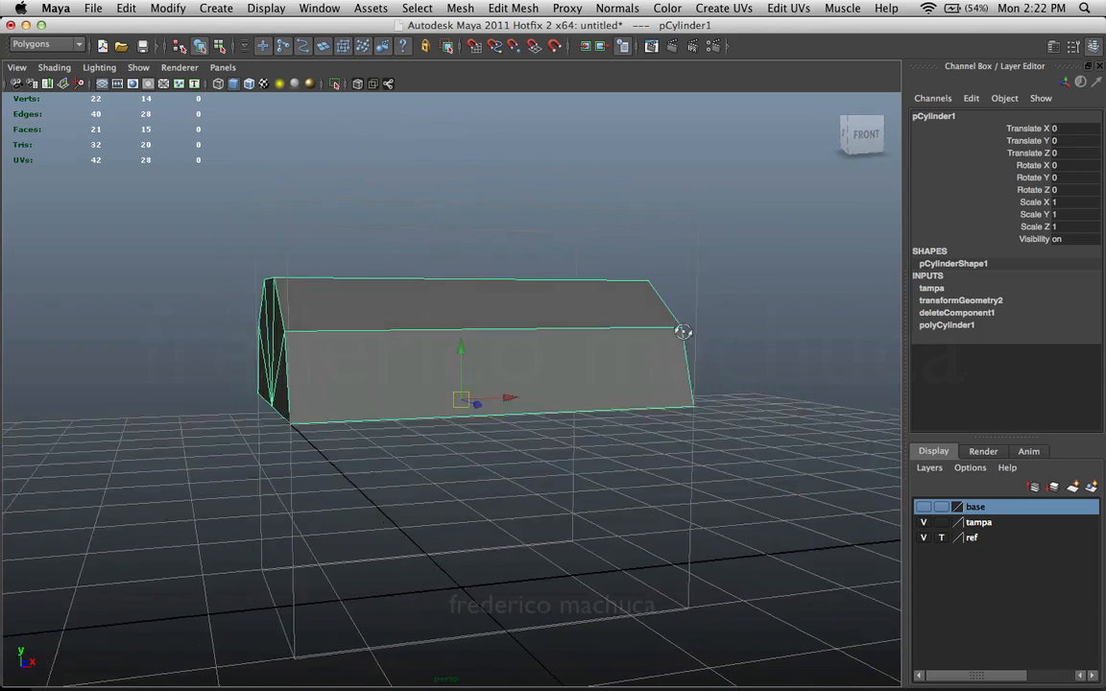
click(513, 8)
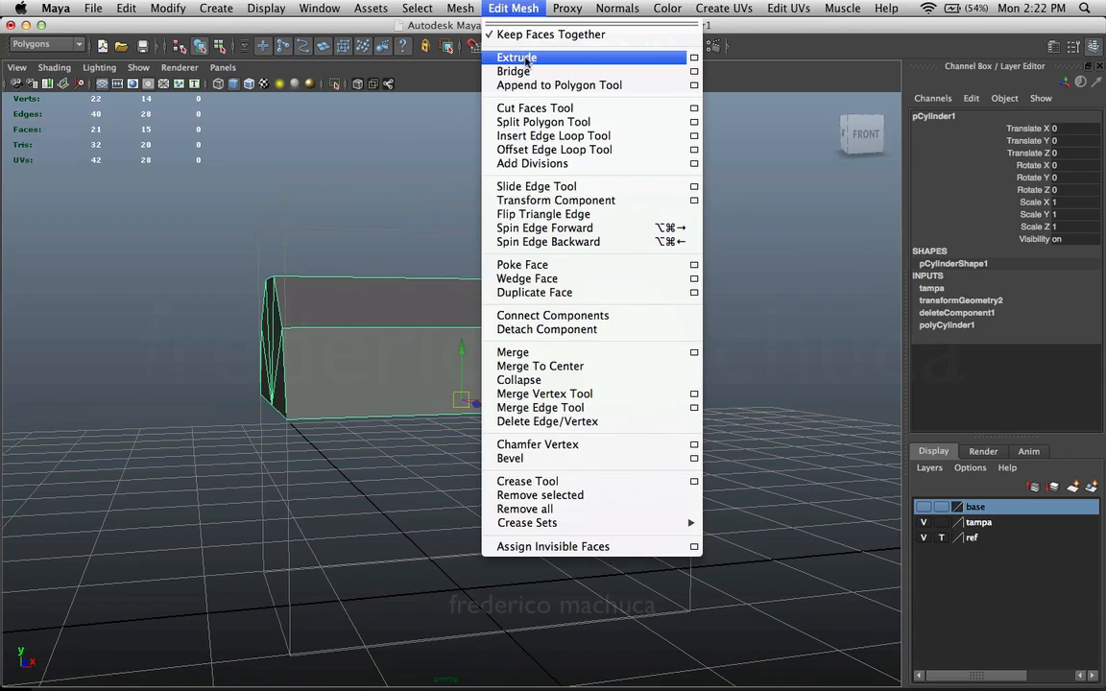
click(526, 59)
alt+drag(699, 316, 568, 353)
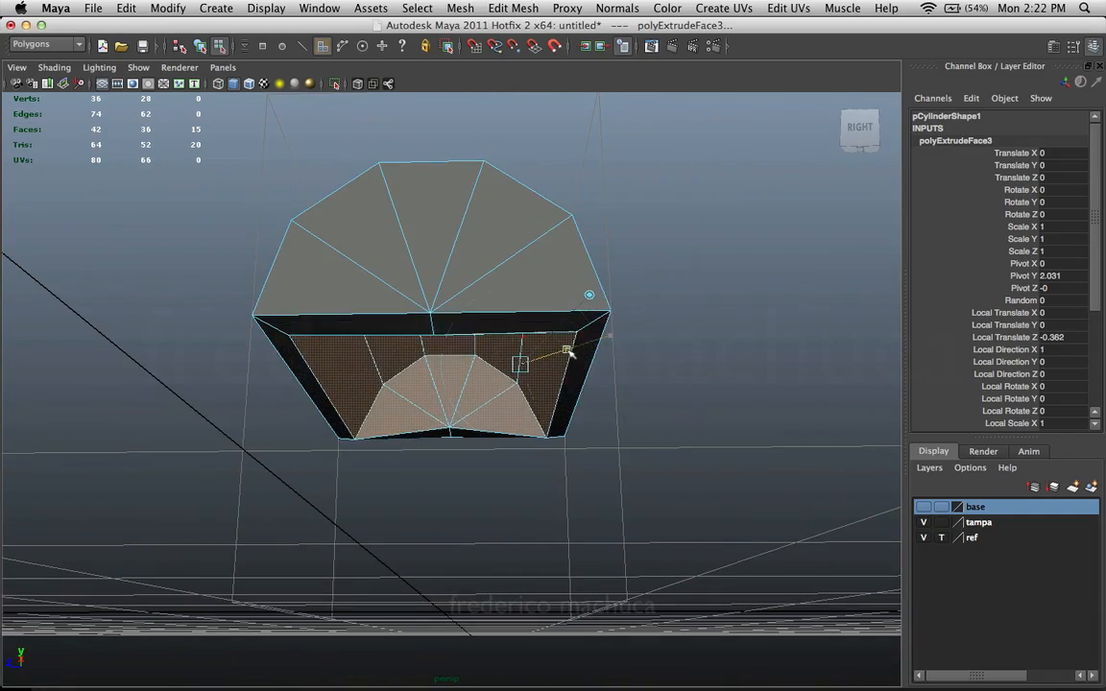
key(z)
- Examine the extruded lid from its ends, its front and its open underside
mouse_move(704, 343)
alt+mouse_down()
mouse_move(676, 343)
mouse_move(688, 354)
mouse_move(682, 369)
mouse_move(713, 334)
alt+mouse_up()
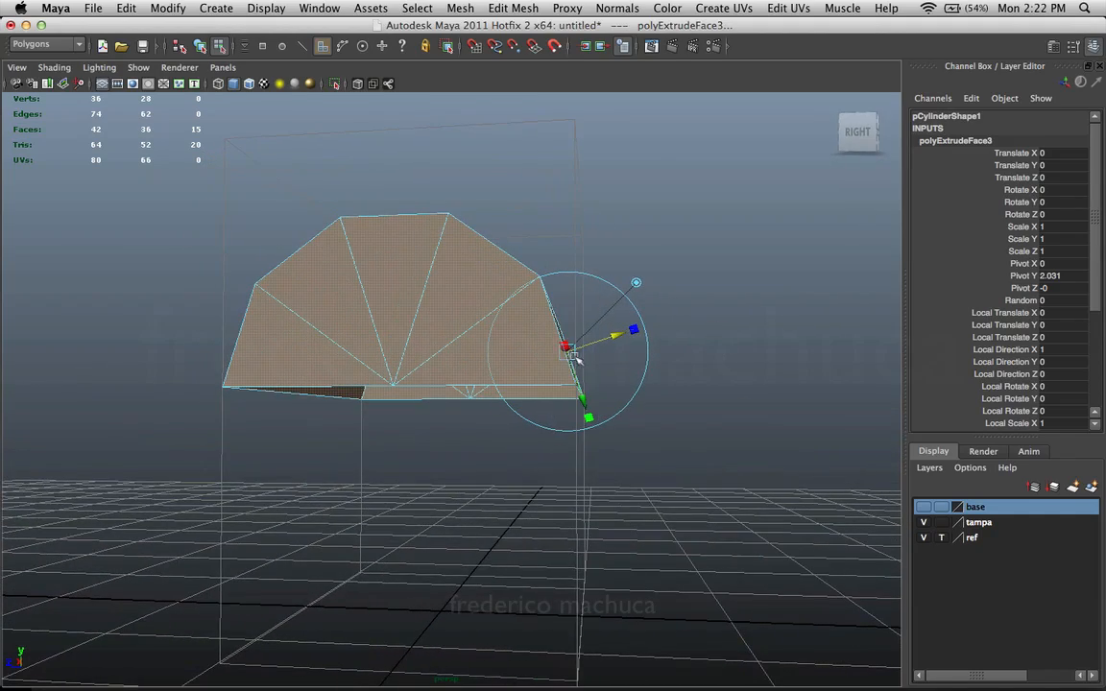
alt+drag(618, 334, 595, 361)
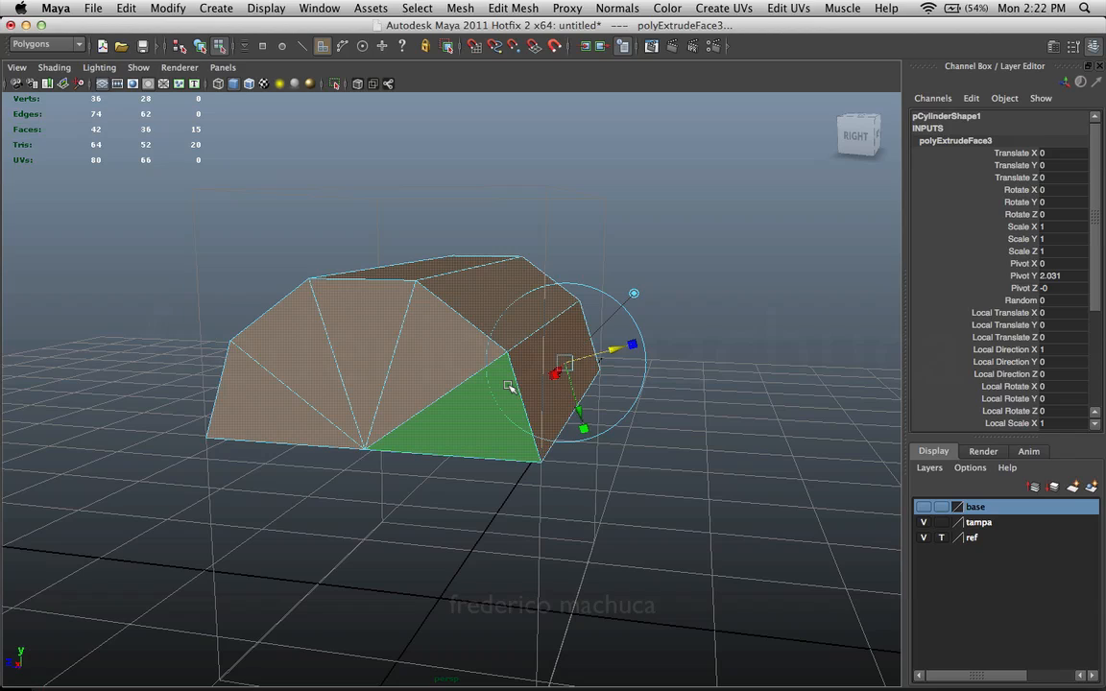
mouse_move(544, 310)
alt+mouse_down()
mouse_move(636, 332)
mouse_move(571, 367)
alt+mouse_up()
alt+drag(299, 317, 698, 353)
alt+drag(686, 424, 691, 300)
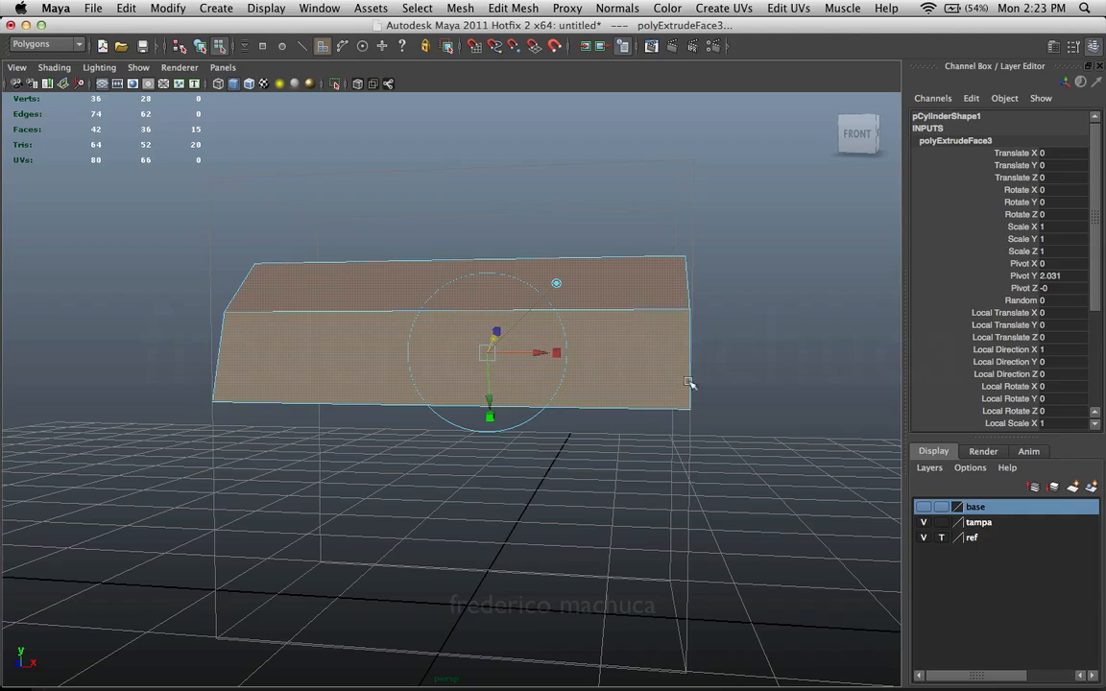
alt+drag(433, 376, 474, 328)
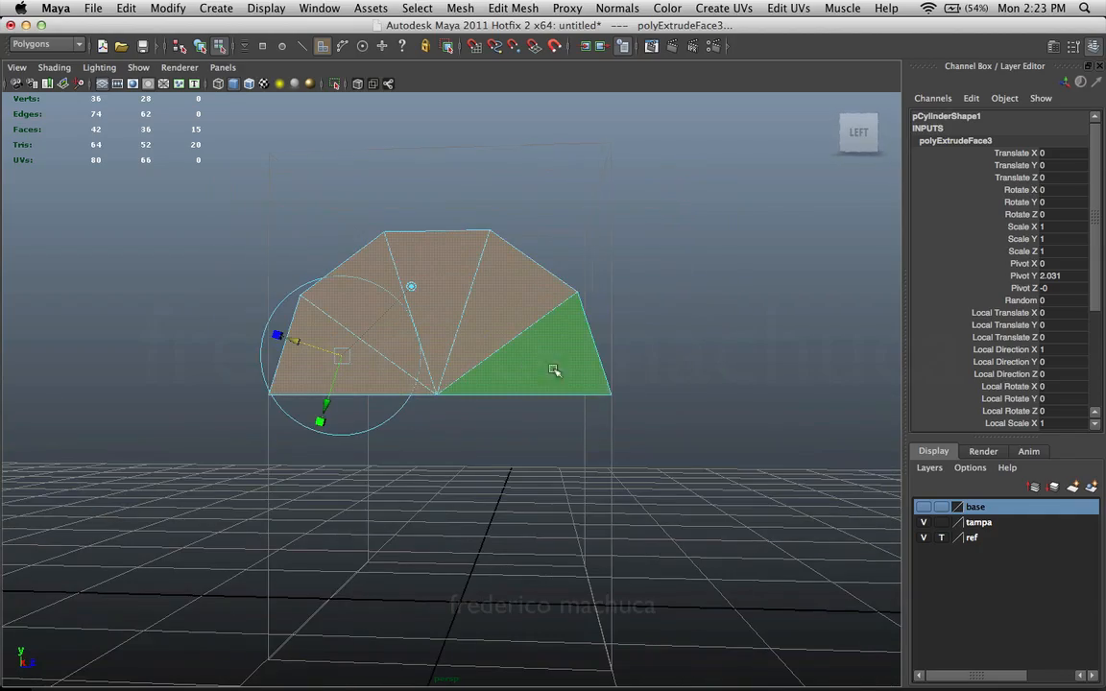
alt+drag(554, 369, 497, 317)
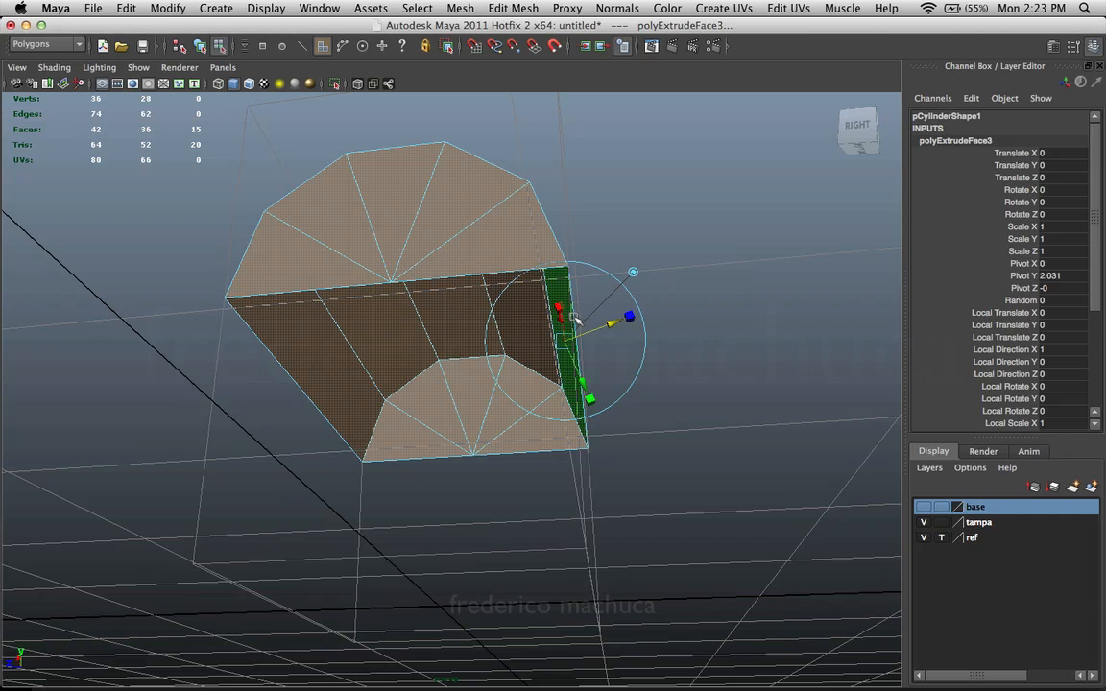
alt+drag(544, 330, 534, 250)
- Push the extruded lid faces inward to a local Z translation of -0.431, undoing unwanted offsets
key(super+z)
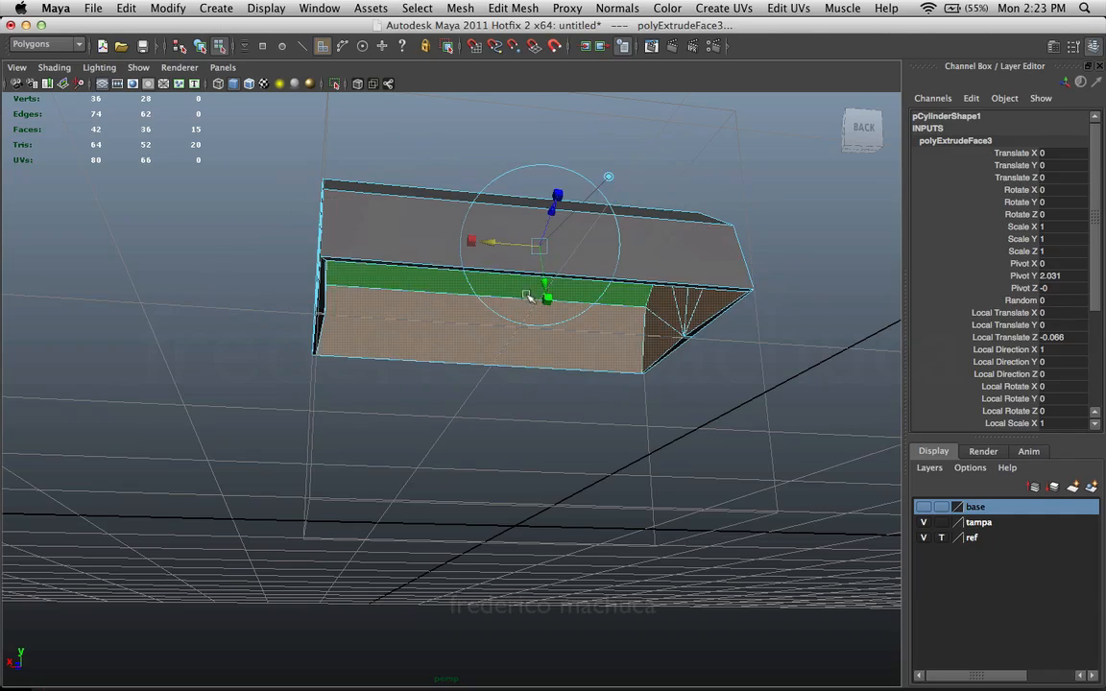
alt+drag(526, 296, 597, 346)
key(super+z)
mouse_move(540, 219)
alt+mouse_down()
mouse_move(611, 259)
mouse_move(584, 272)
mouse_move(626, 252)
mouse_move(565, 275)
mouse_move(562, 255)
mouse_move(588, 234)
mouse_move(572, 217)
mouse_move(472, 253)
mouse_move(480, 271)
mouse_move(556, 221)
alt+mouse_up()
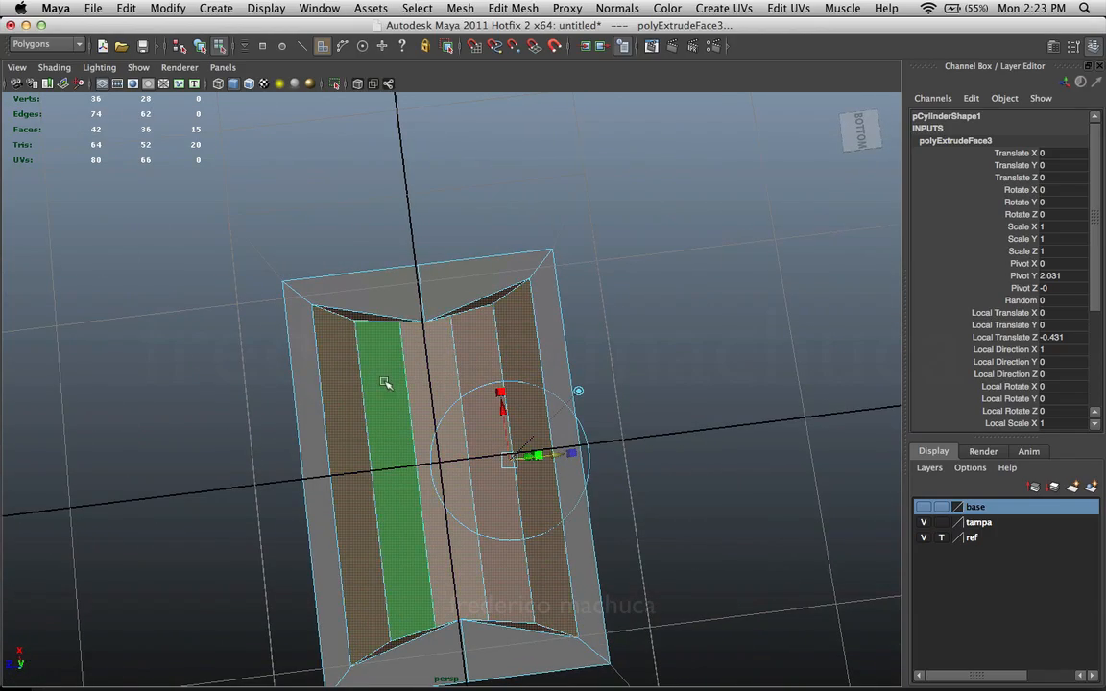
- Check the thickness of the lid's walls from below and adjust the inward offset to -0.395
alt+drag(438, 336, 459, 375)
alt+middle_drag(470, 415, 454, 356)
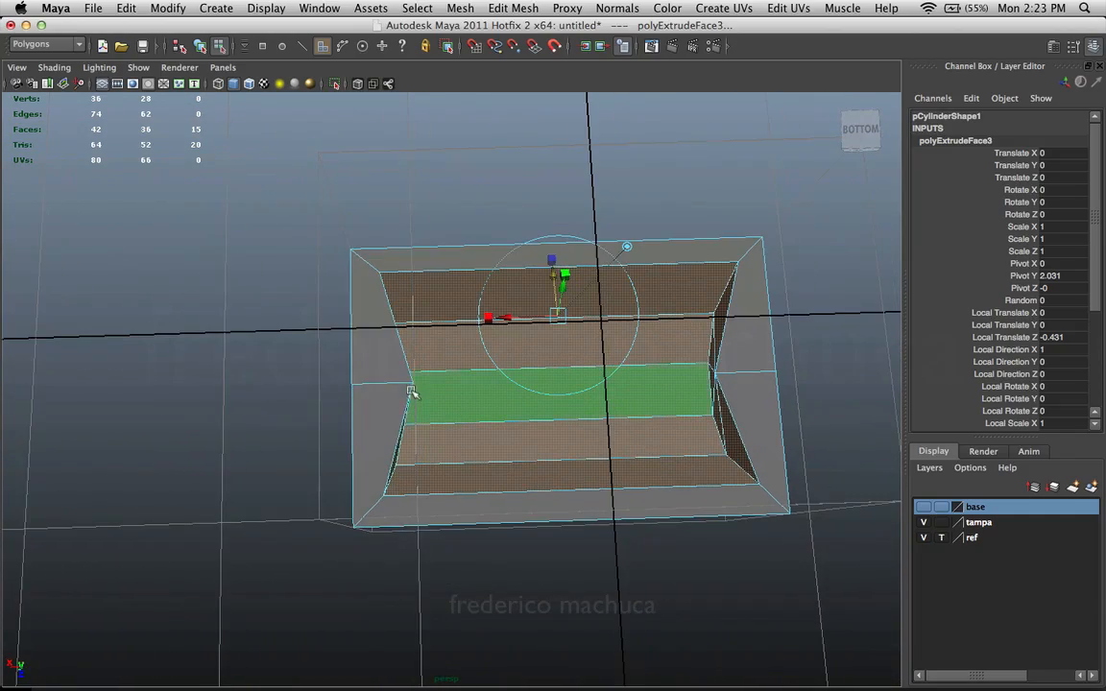
alt+drag(657, 372, 518, 453)
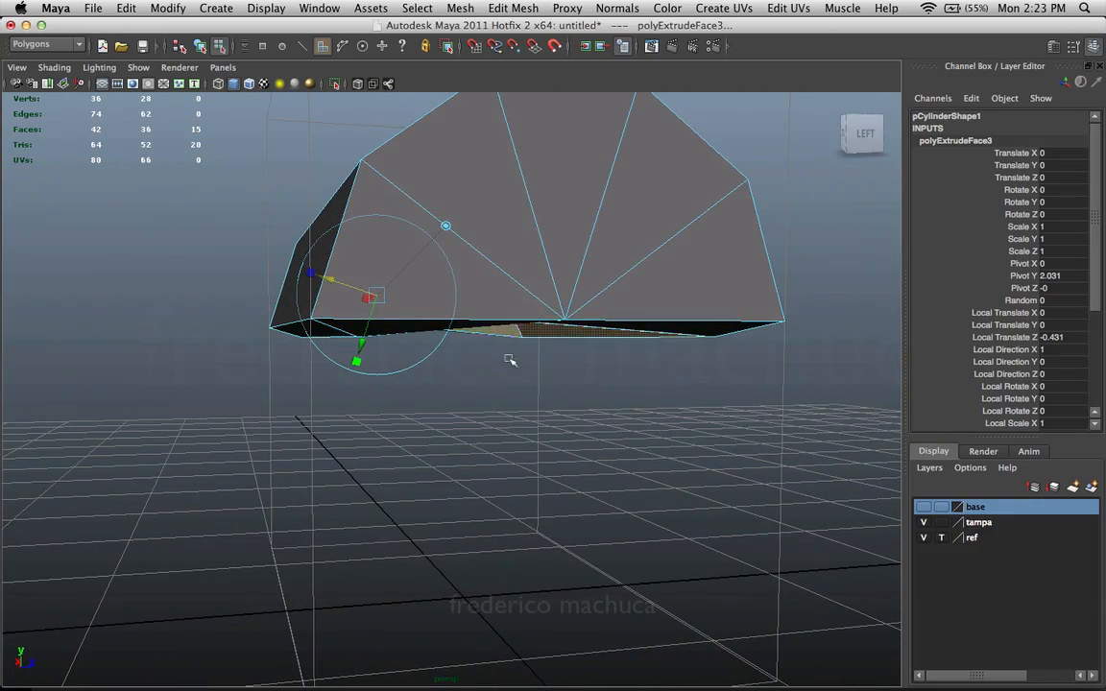
alt+drag(509, 359, 429, 278)
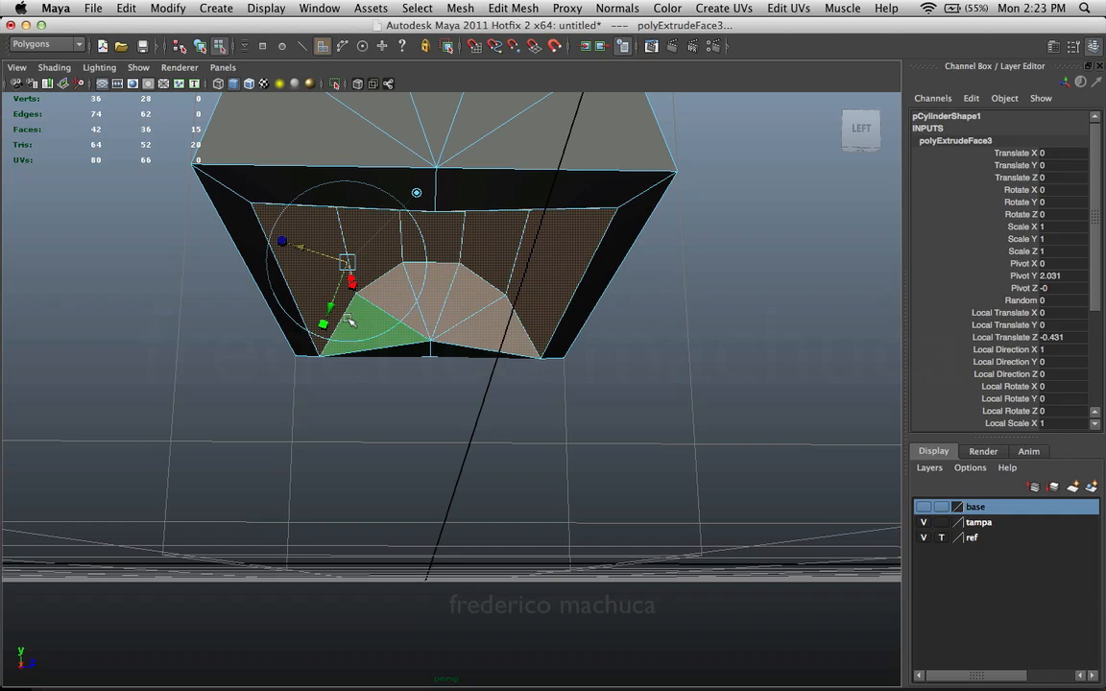
alt+drag(349, 320, 395, 263)
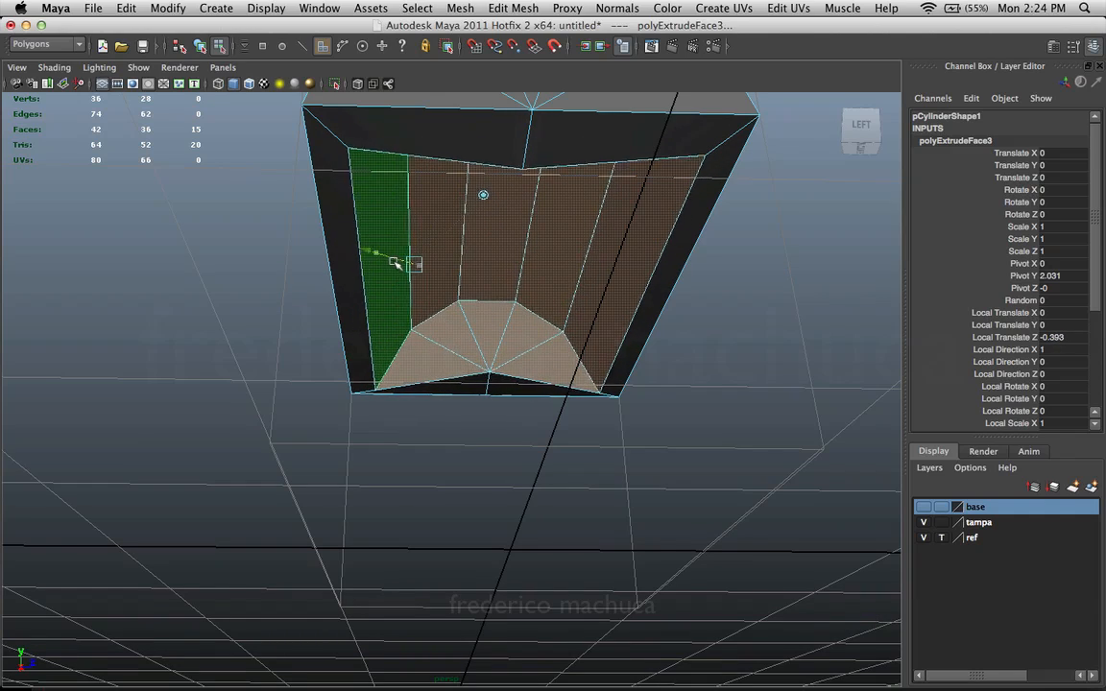
alt+drag(473, 370, 625, 419)
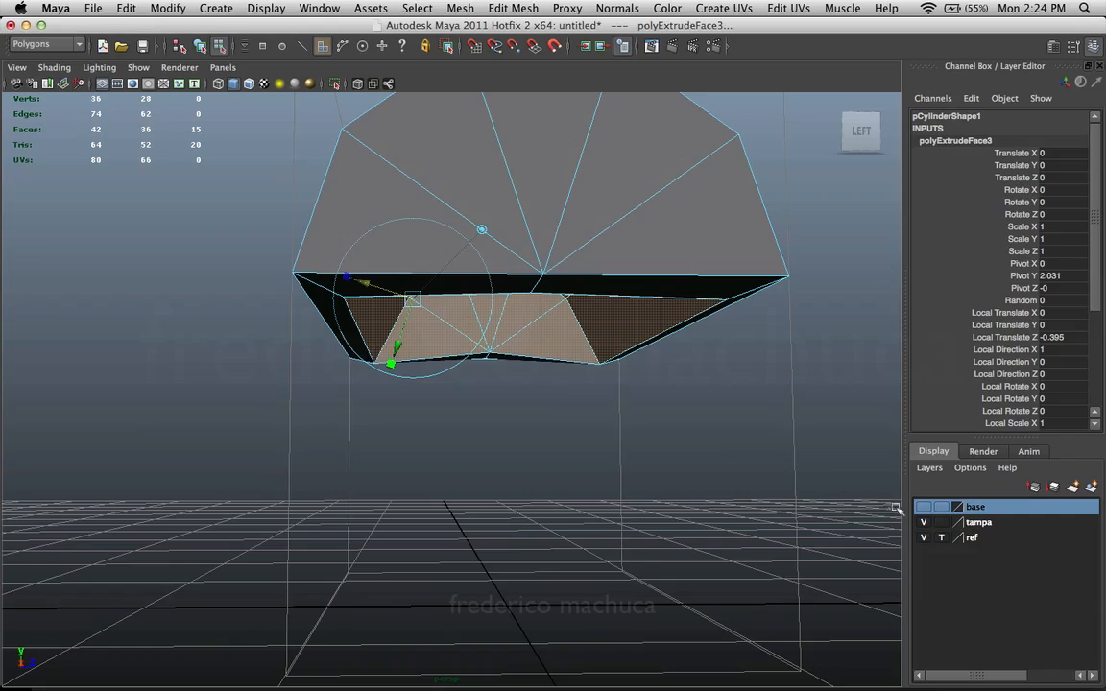
- Show the base layer in wireframe and fine-tune the lid's inward offset to -0.396 against the base's walls
click(921, 508)
alt+drag(538, 356, 526, 397)
key(4)
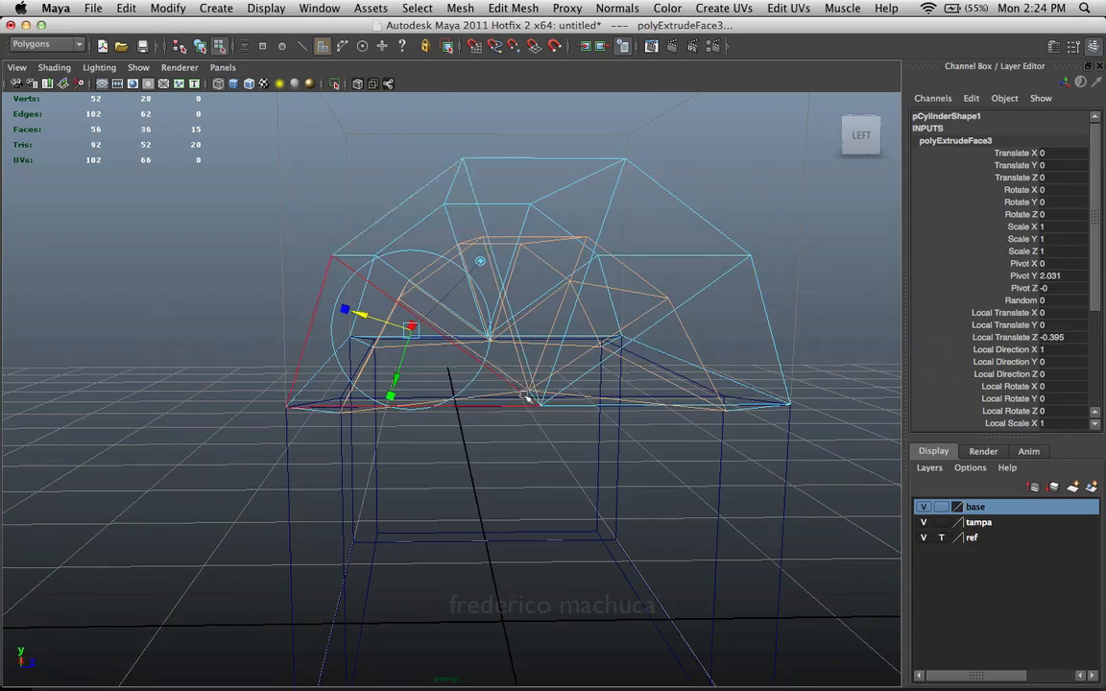
mouse_move(520, 312)
alt+mouse_down()
mouse_move(522, 372)
mouse_move(558, 354)
mouse_move(620, 288)
mouse_move(427, 309)
mouse_move(390, 289)
mouse_move(412, 297)
mouse_move(378, 332)
mouse_move(437, 312)
alt+mouse_up()
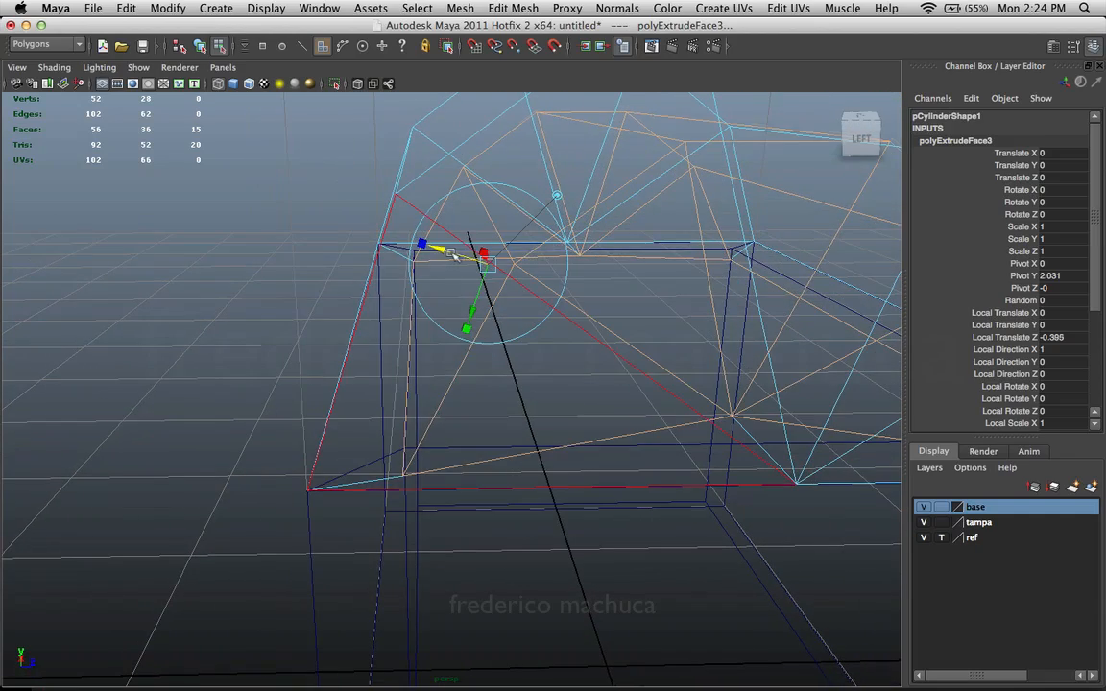
drag(454, 255, 881, 411)
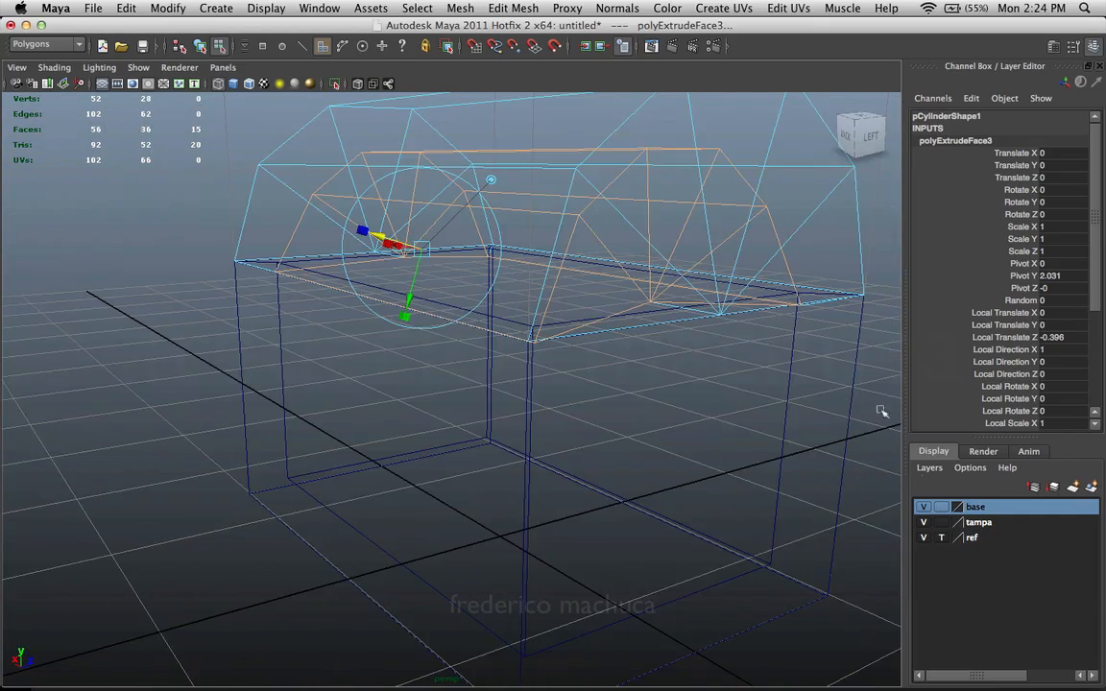
- Hide the base layer and inspect the lid's hollow interior in shaded display
click(924, 509)
alt+drag(716, 417, 642, 390)
key(5)
mouse_move(615, 348)
alt+mouse_down()
mouse_move(516, 329)
mouse_move(578, 335)
alt+mouse_up()
alt+drag(512, 355, 473, 271)
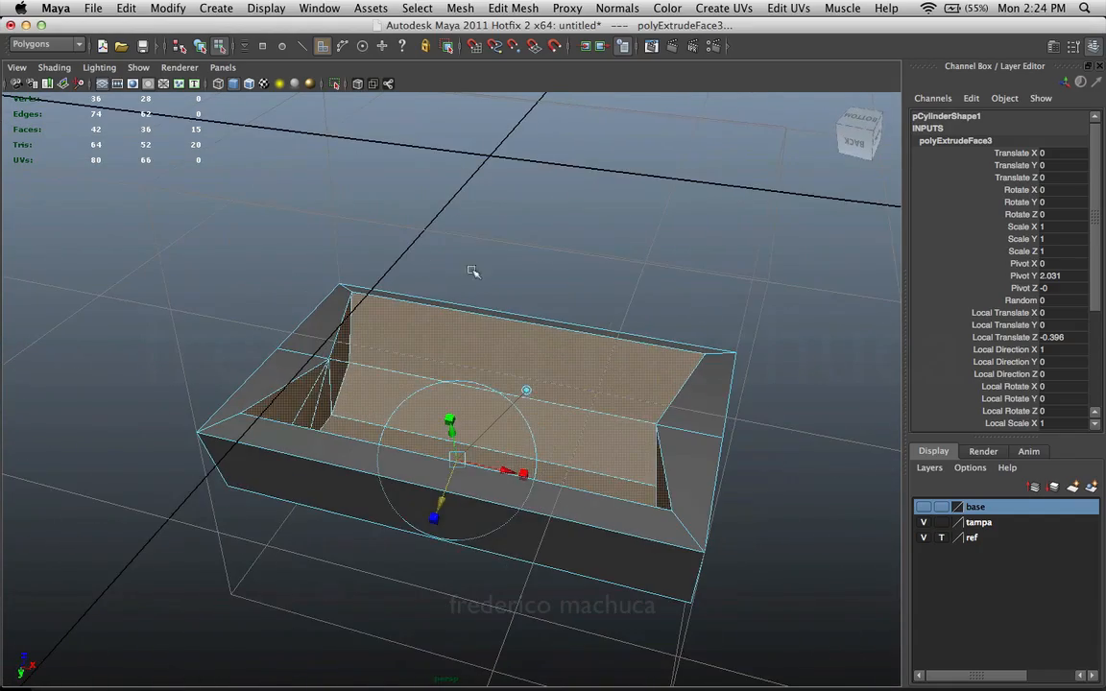
click(553, 255)
alt+drag(553, 256, 558, 348)
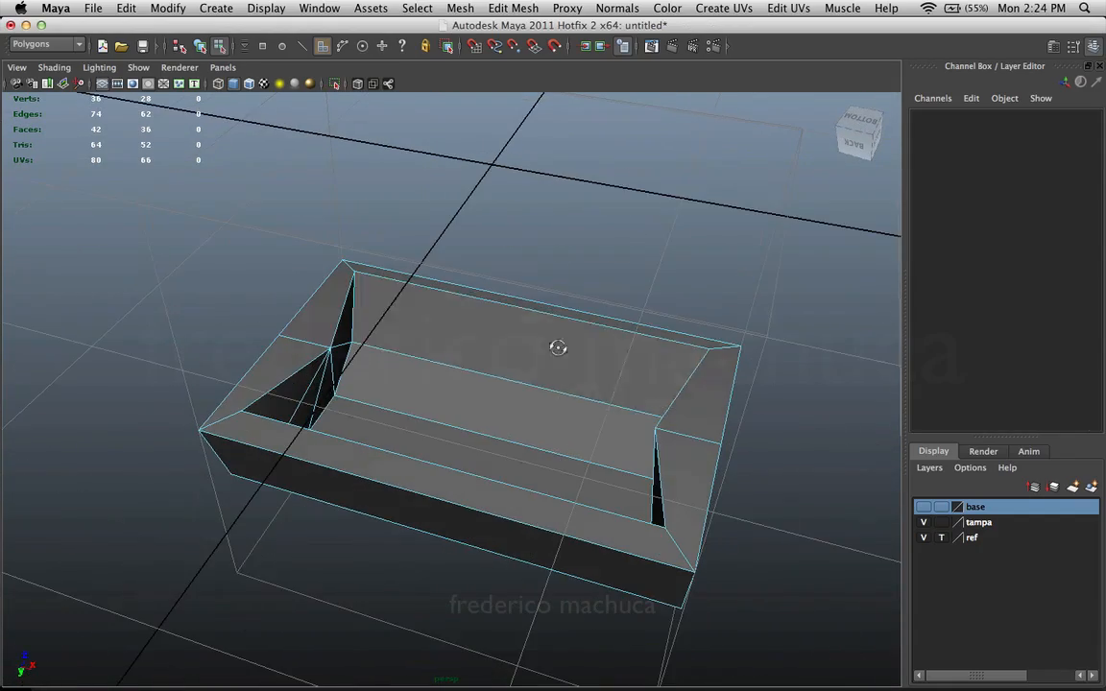
click(487, 382)
alt+drag(487, 382, 488, 399)
alt+drag(569, 315, 550, 355)
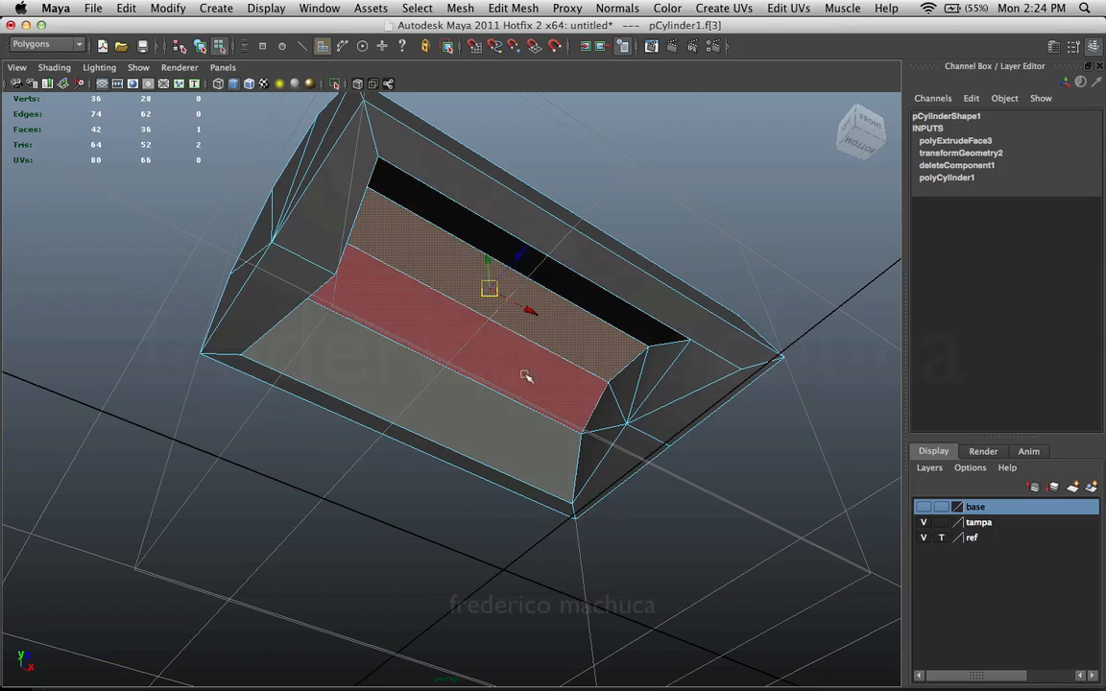
click(545, 299)
alt+drag(544, 298, 385, 361)
- Switch the lid to vertex selection, select the centre vertex of each inner end wall and check their height from the end
right_drag(391, 343, 339, 341)
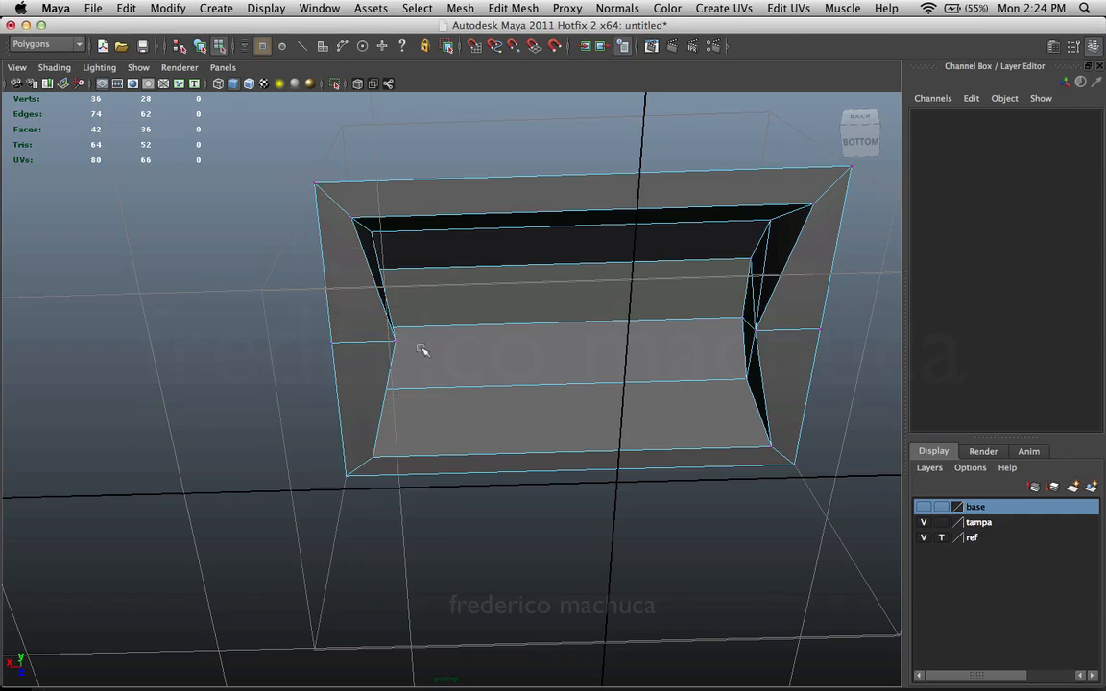
click(397, 342)
alt+drag(398, 341, 509, 321)
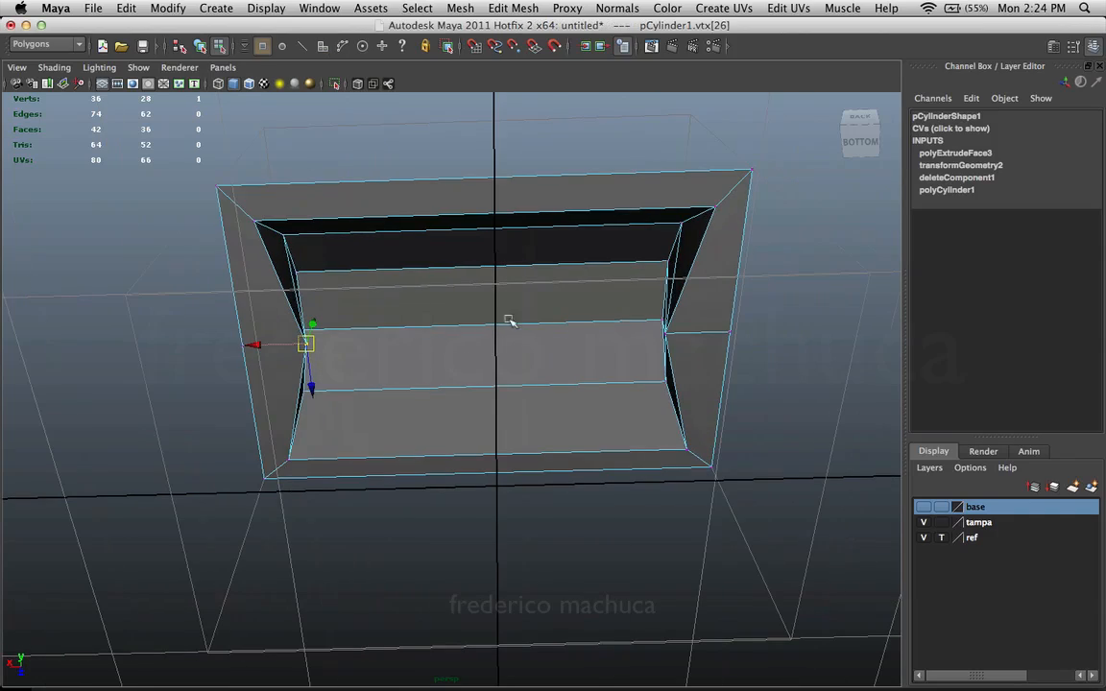
shift+click(673, 350)
alt+drag(673, 349, 701, 328)
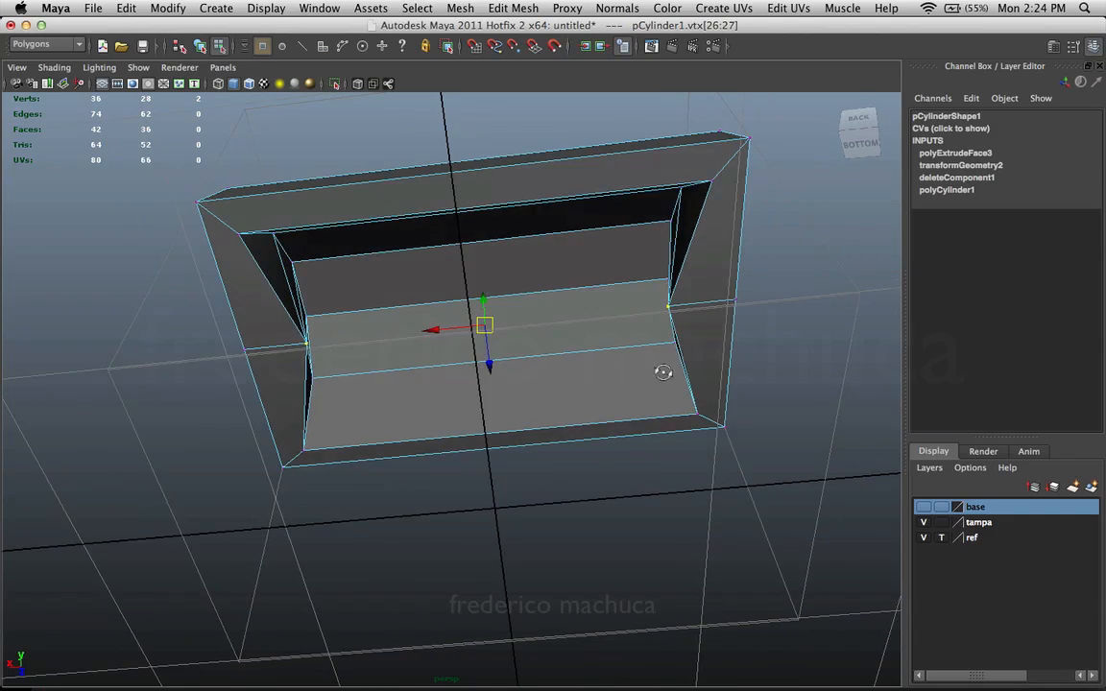
alt+drag(664, 373, 383, 357)
alt+drag(318, 289, 270, 310)
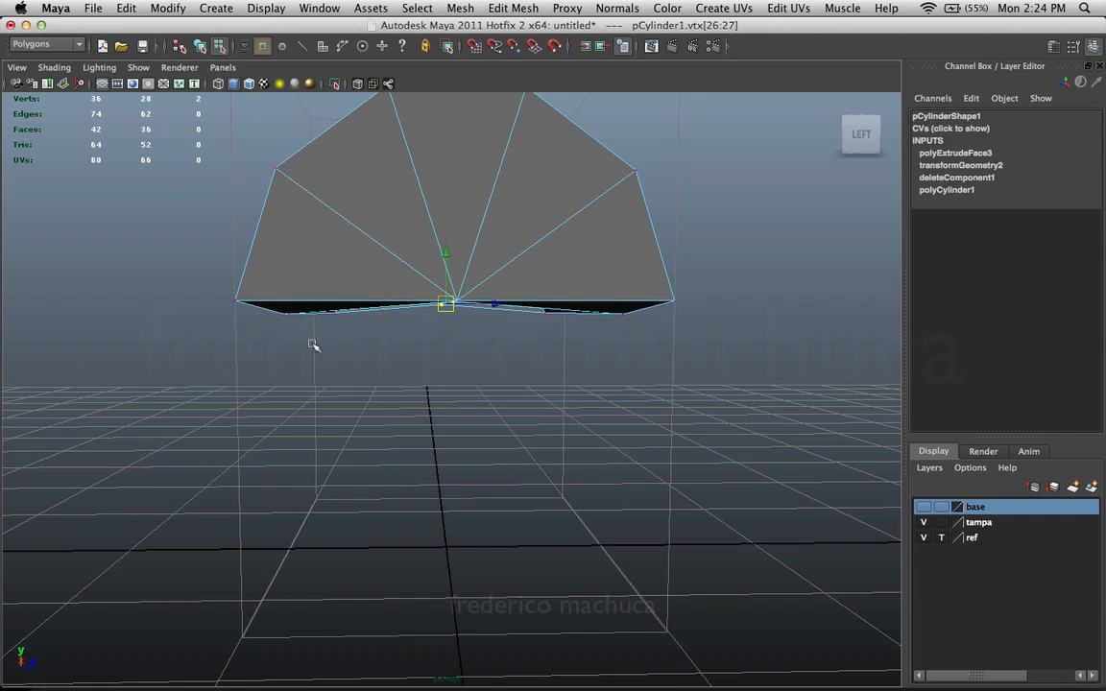
alt+drag(524, 364, 458, 310)
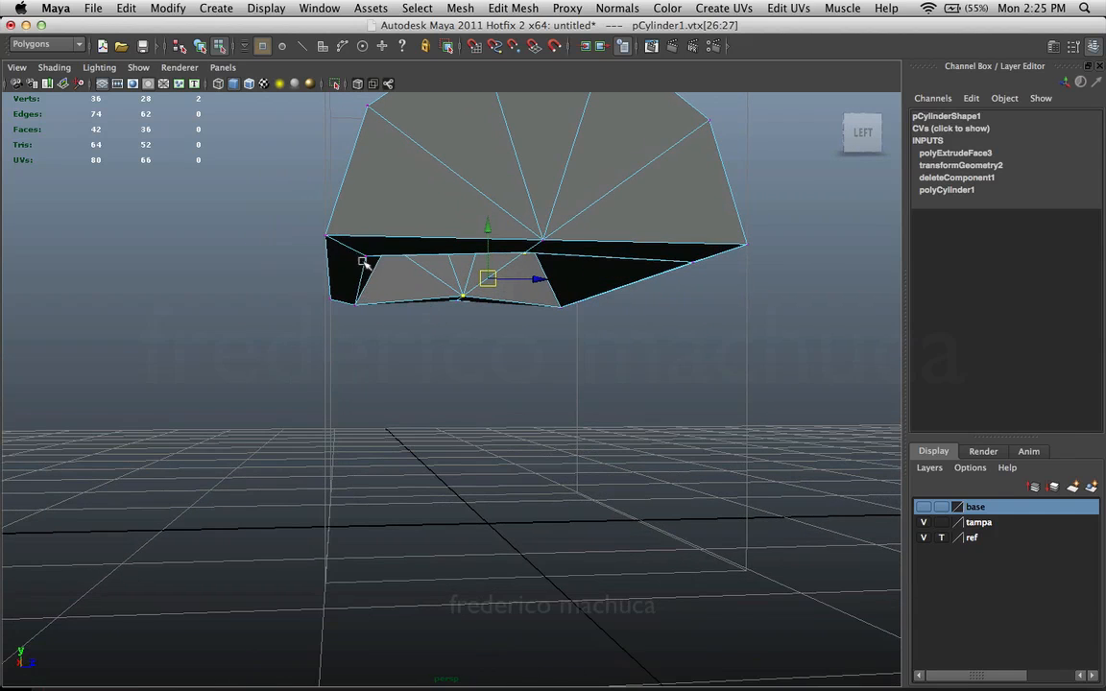
- Select the six inner rim vertices around the lid's open underside, including the centre vertex of each end
click(366, 257)
shift+click(357, 304)
shift+click(565, 312)
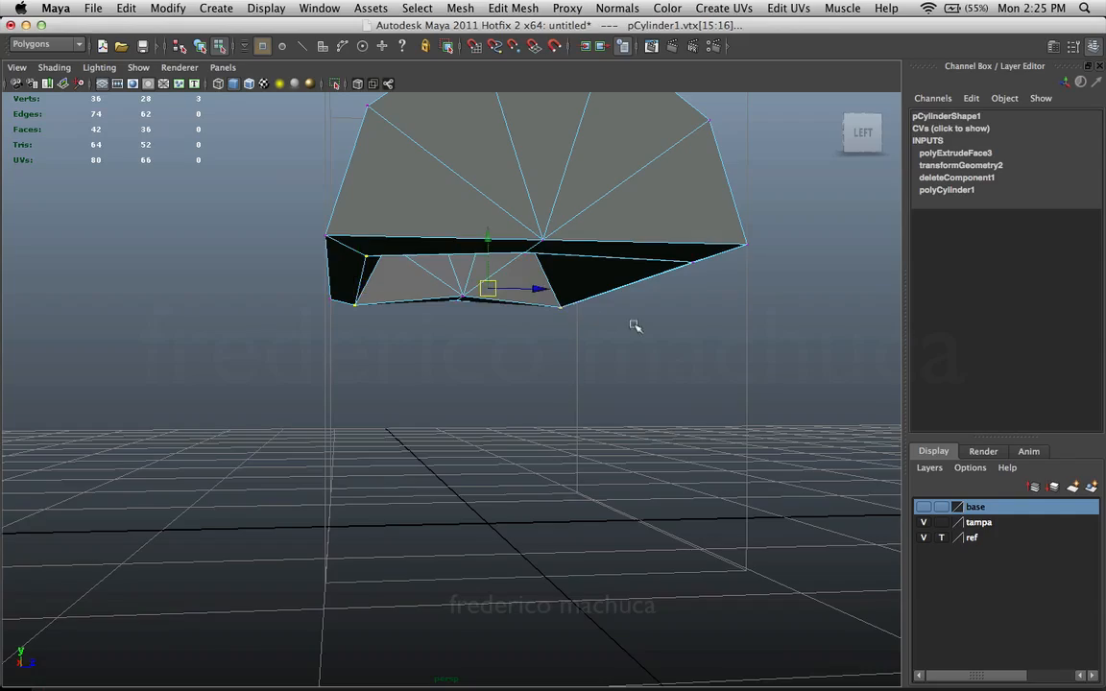
alt+drag(635, 323, 342, 305)
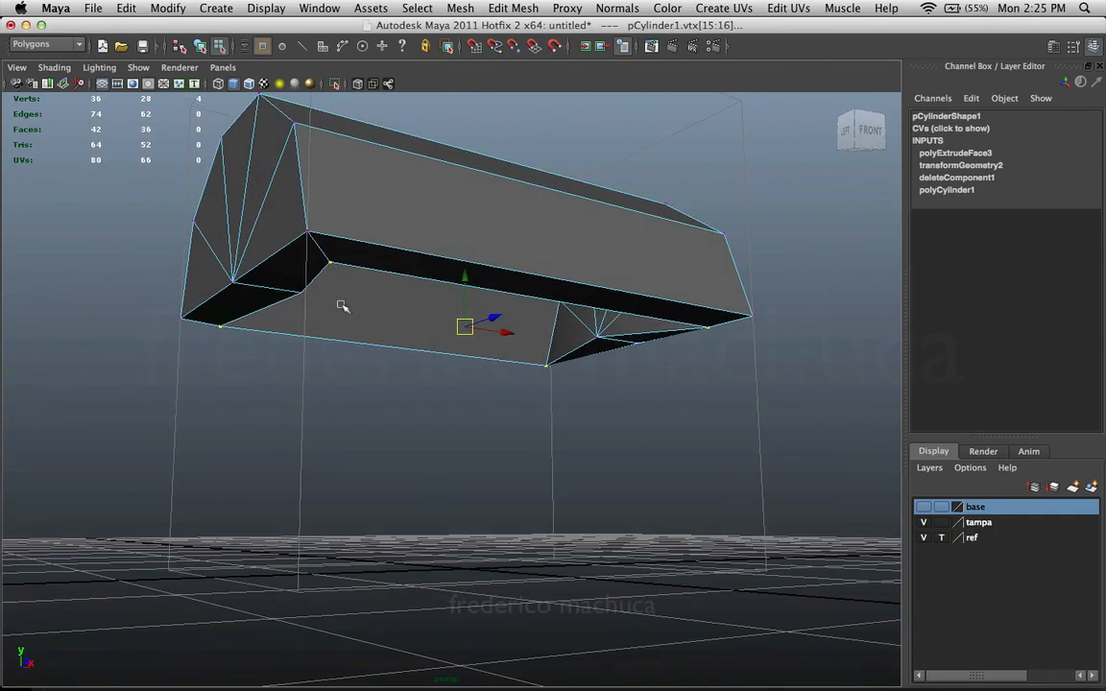
shift+click(596, 338)
alt+drag(596, 338, 408, 323)
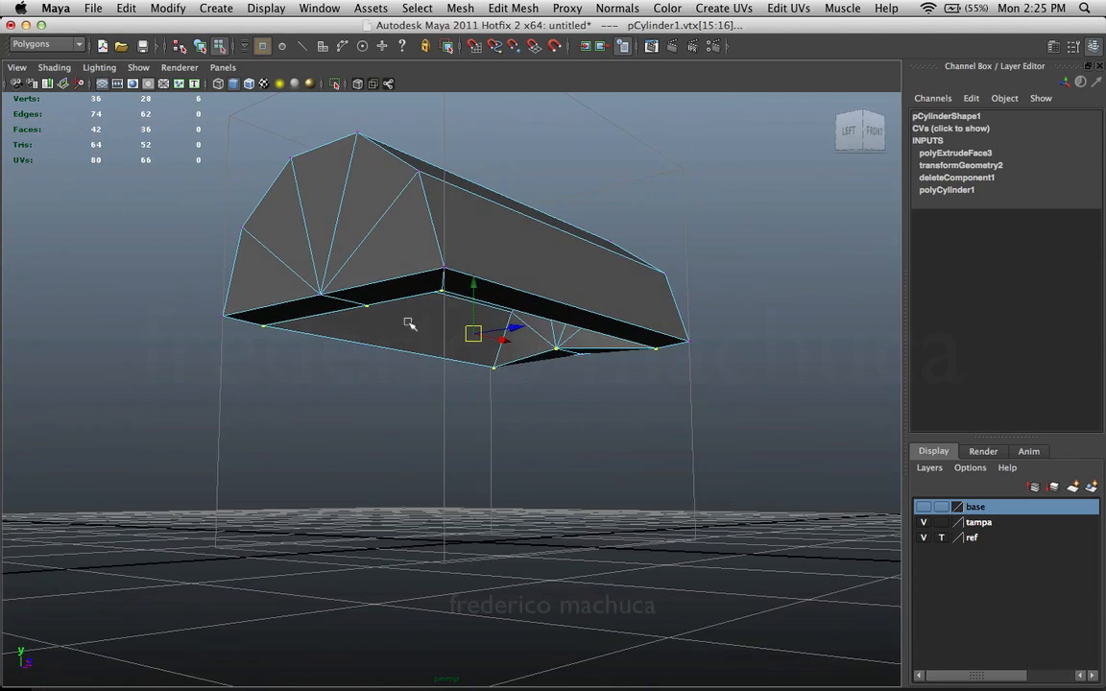
alt+drag(511, 285, 325, 298)
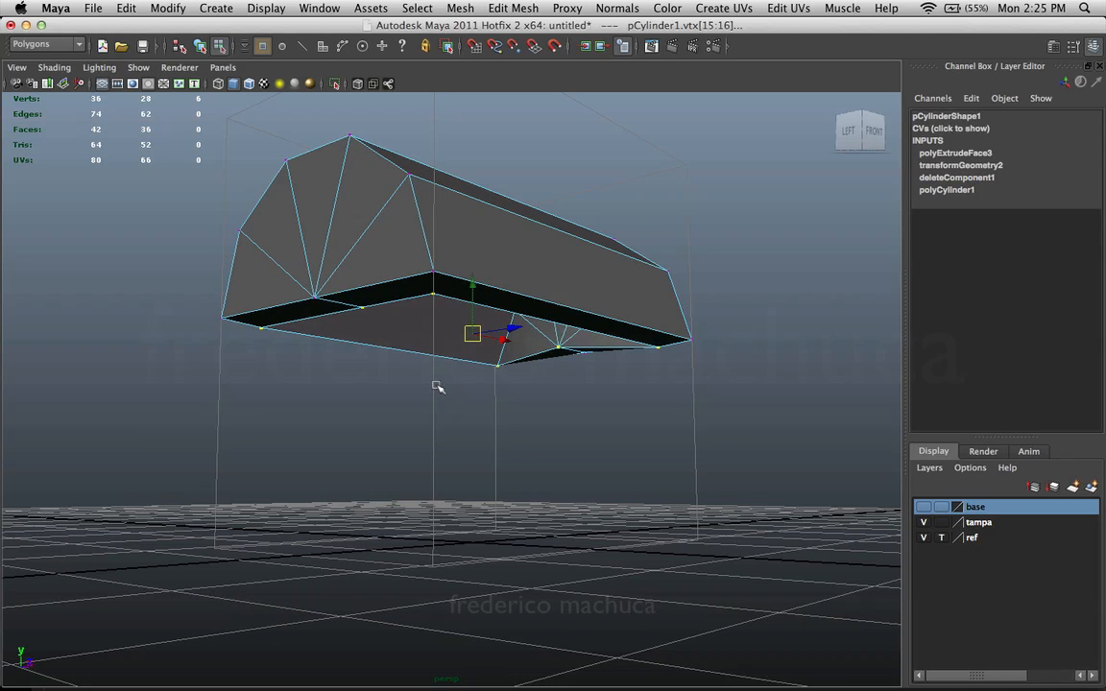
key(v)
key(v)
key(v)
key(v)
key(v)
key(v)
key(v)
key(v)
key(v)
key(v)
key(v)
key(v)
- Try to point-snap the six inner rim vertices vertically to the lid's outer bottom corner
alt+drag(551, 334, 577, 344)
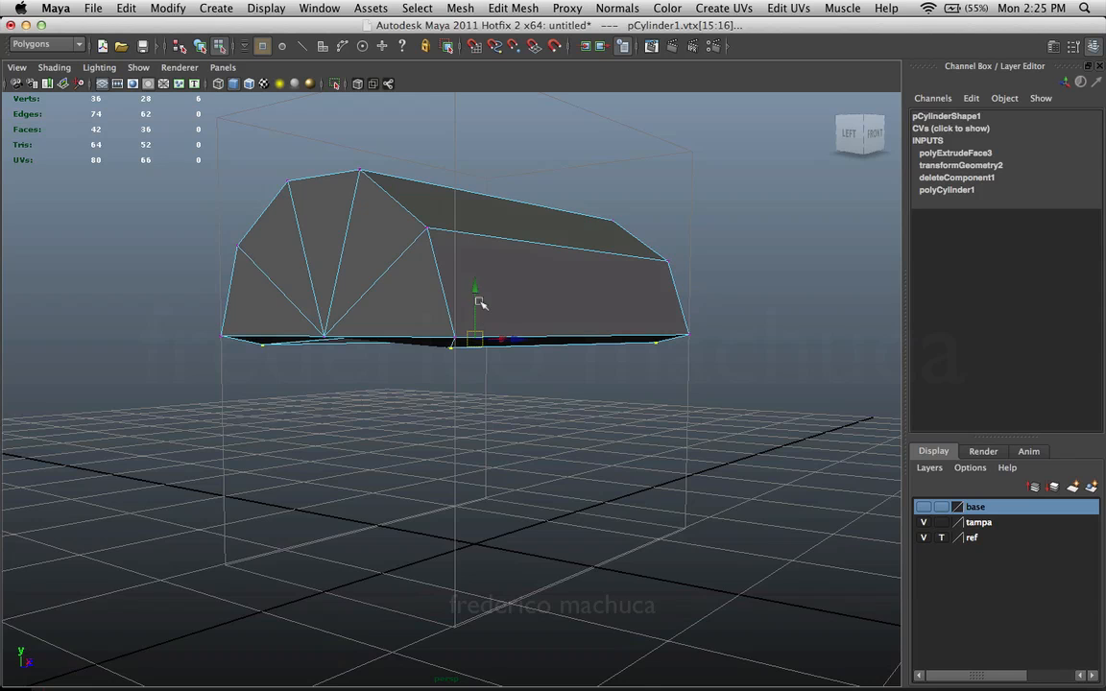
mouse_move(468, 341)
alt+mouse_down()
mouse_move(492, 321)
mouse_move(501, 353)
mouse_move(489, 336)
alt+mouse_up()
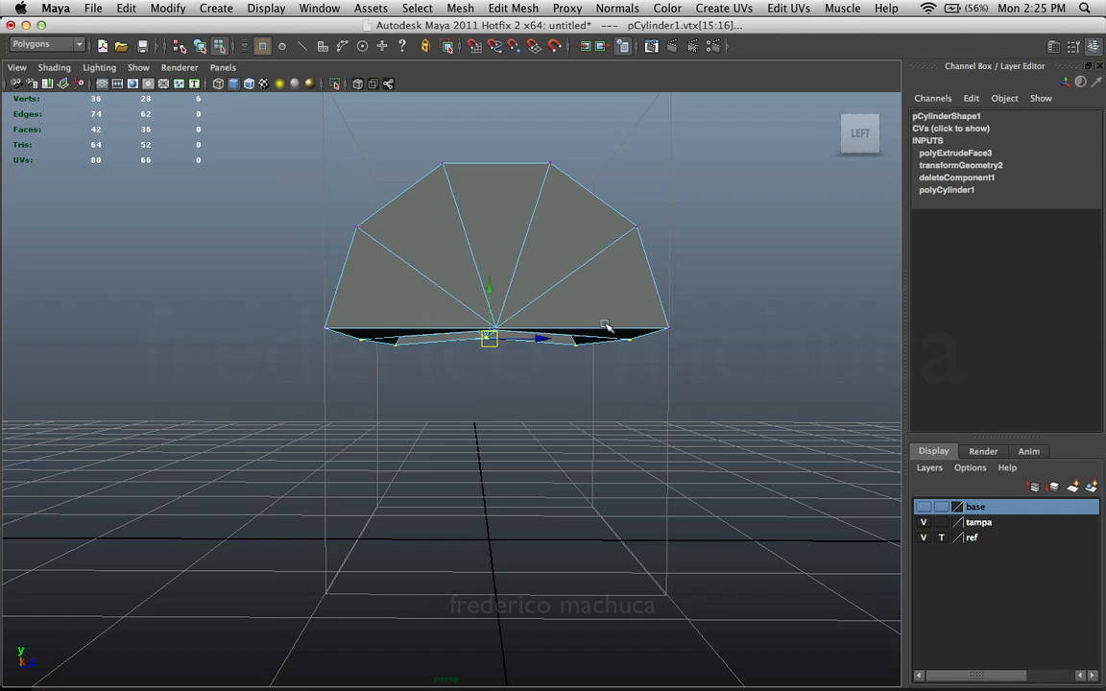
key(v)
drag(490, 296, 630, 371)
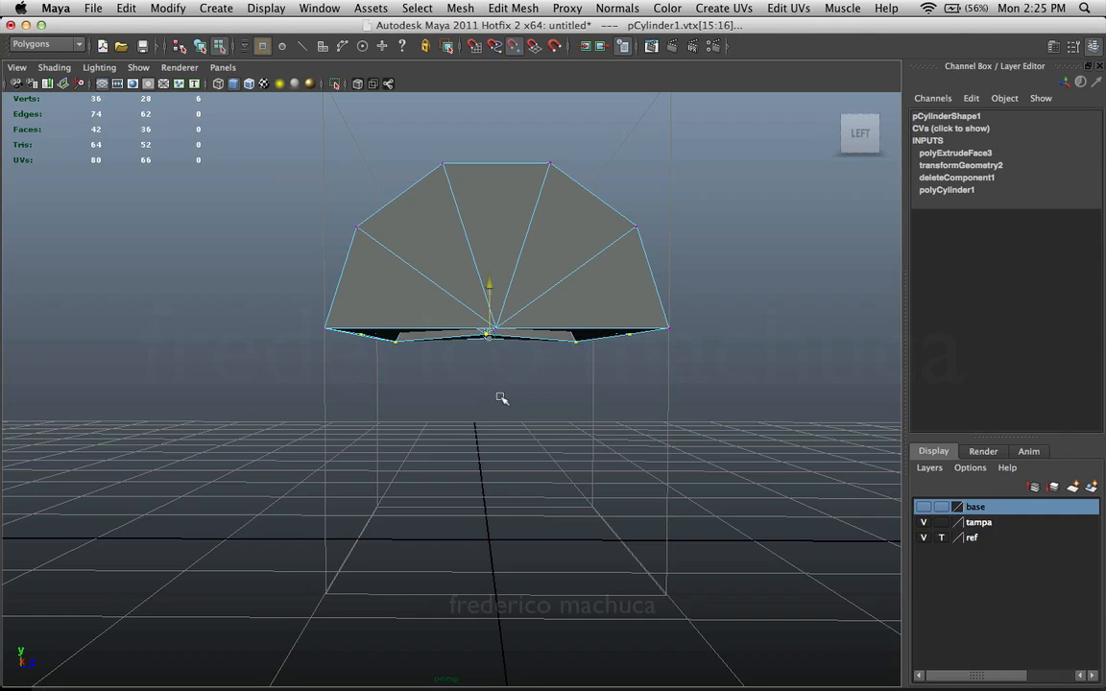
drag(501, 397, 551, 349)
mouse_move(325, 328)
mouse_down()
mouse_move(358, 231)
mouse_move(328, 333)
mouse_up()
mouse_move(376, 373)
alt+mouse_down()
mouse_move(383, 360)
mouse_move(340, 371)
mouse_move(457, 395)
mouse_move(415, 343)
alt+mouse_up()
key(4)
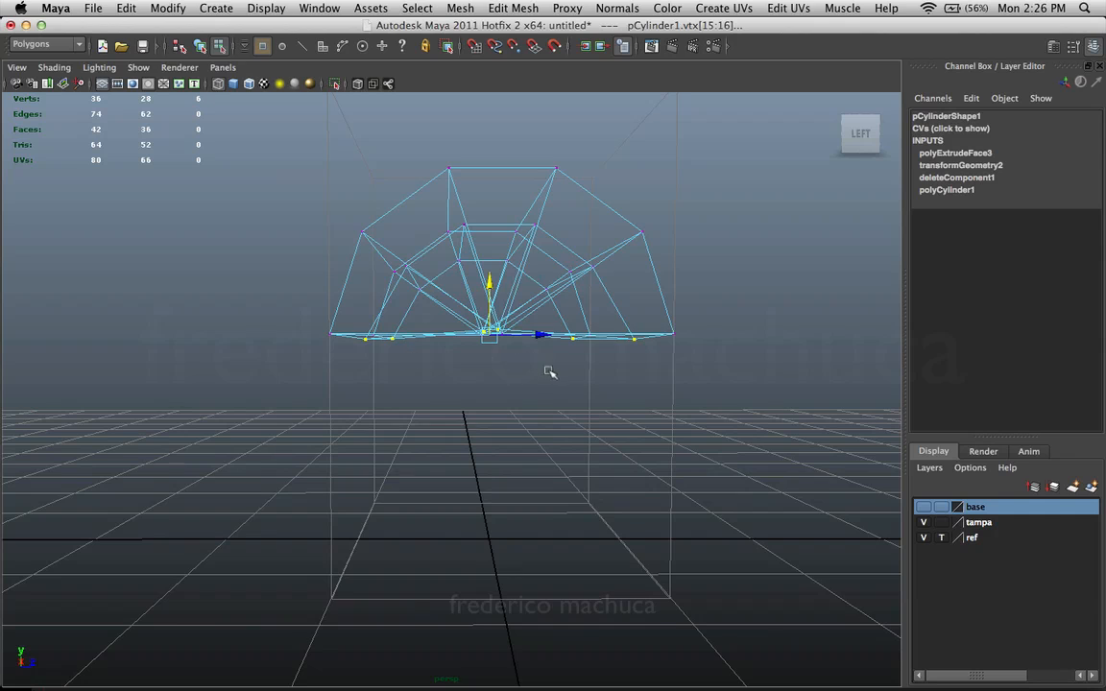
alt+middle_drag(705, 334, 677, 300)
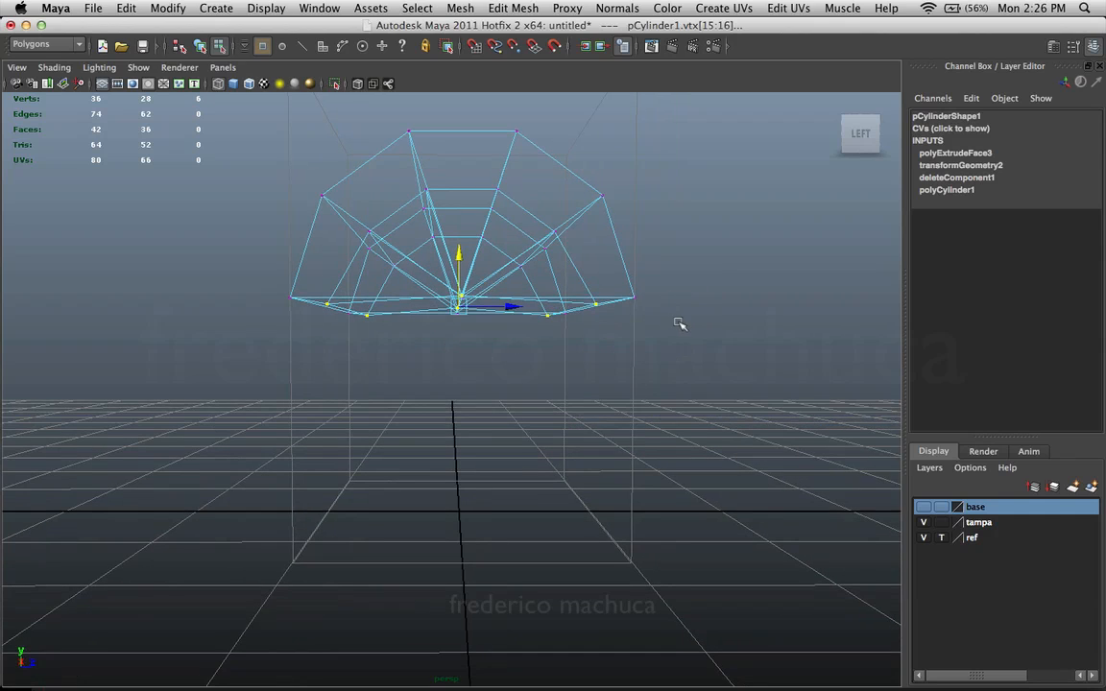
- Turn off Keep Spacing for the Move tool and point-snap the inner rim vertices in Y to the outer bottom corner
click(687, 315)
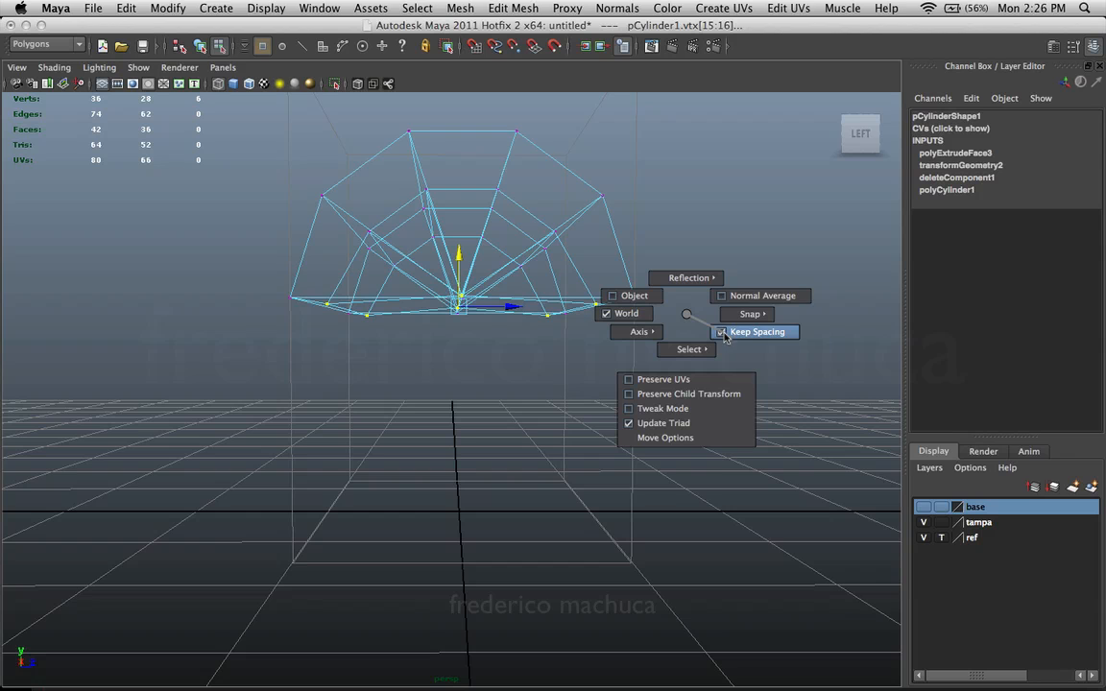
click(725, 336)
alt+drag(585, 308, 389, 329)
alt+drag(321, 190, 334, 224)
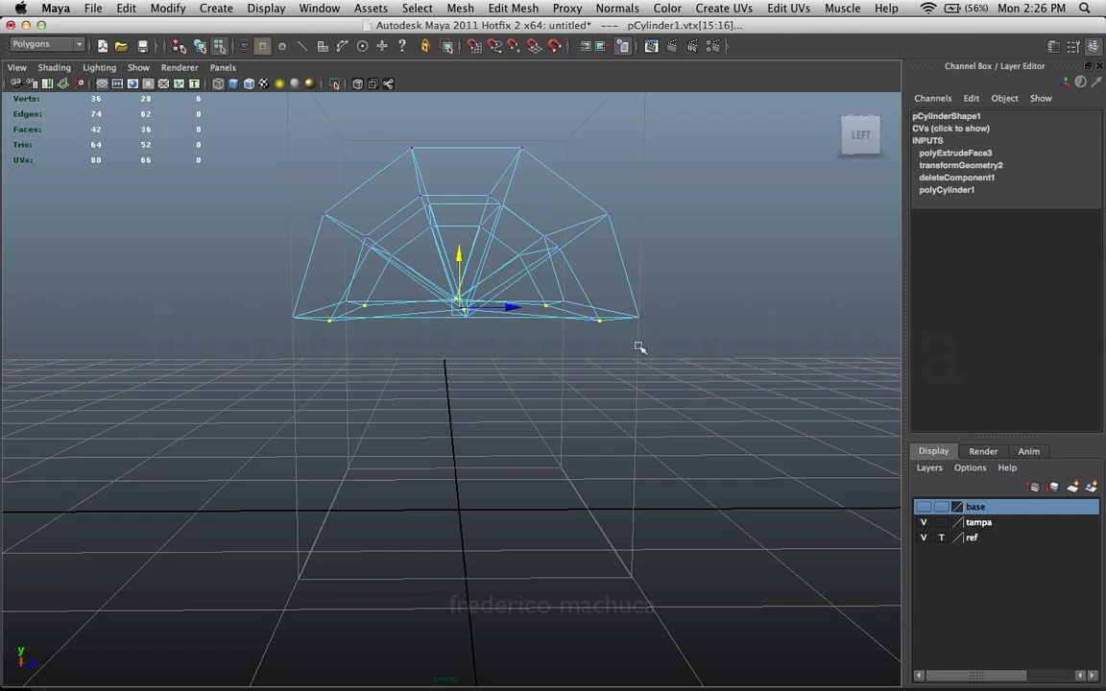
mouse_move(603, 335)
mouse_down()
mouse_move(663, 360)
mouse_move(583, 323)
mouse_up()
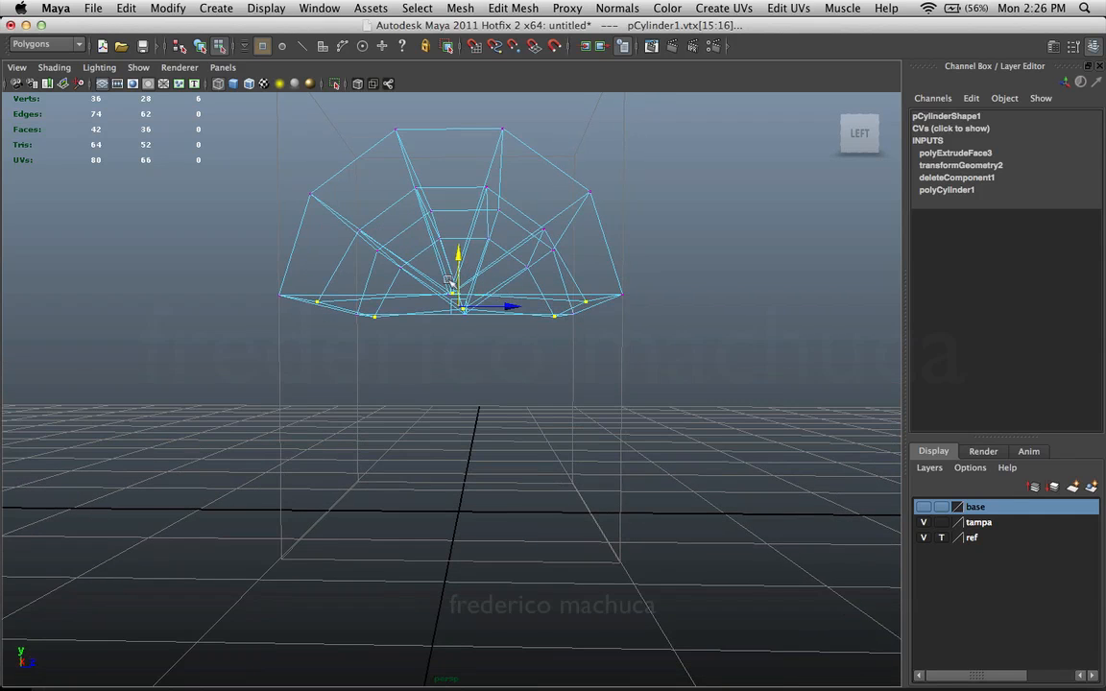
alt+drag(448, 278, 485, 308)
key(5)
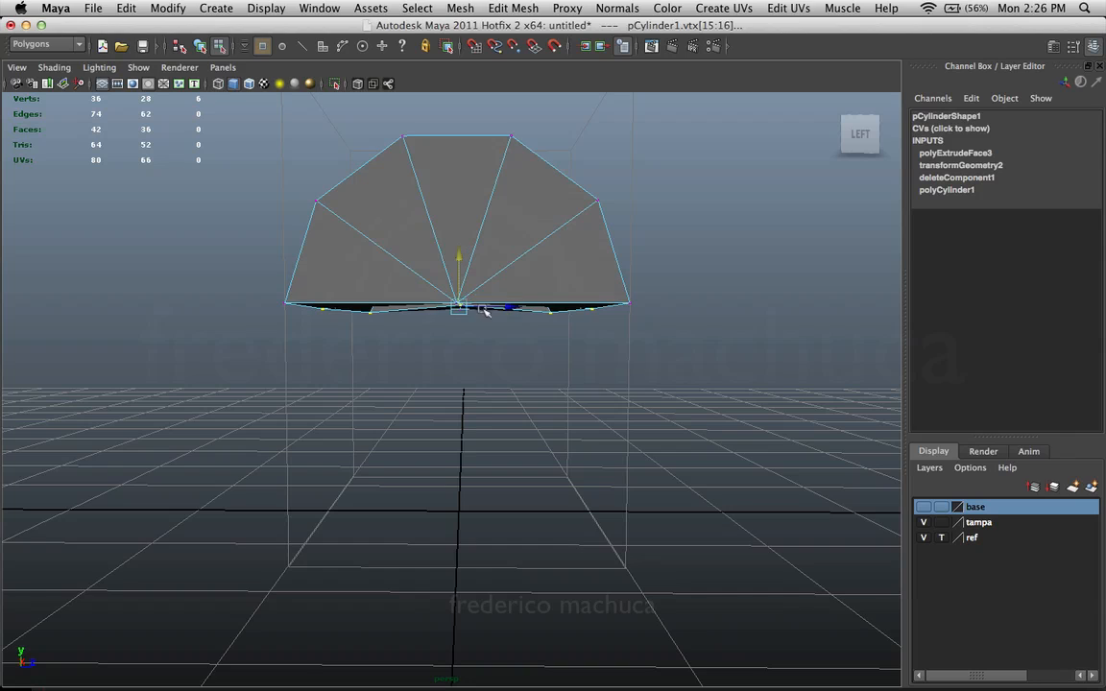
key(v)
middle_drag(462, 299, 634, 304)
middle_drag(597, 344, 637, 308)
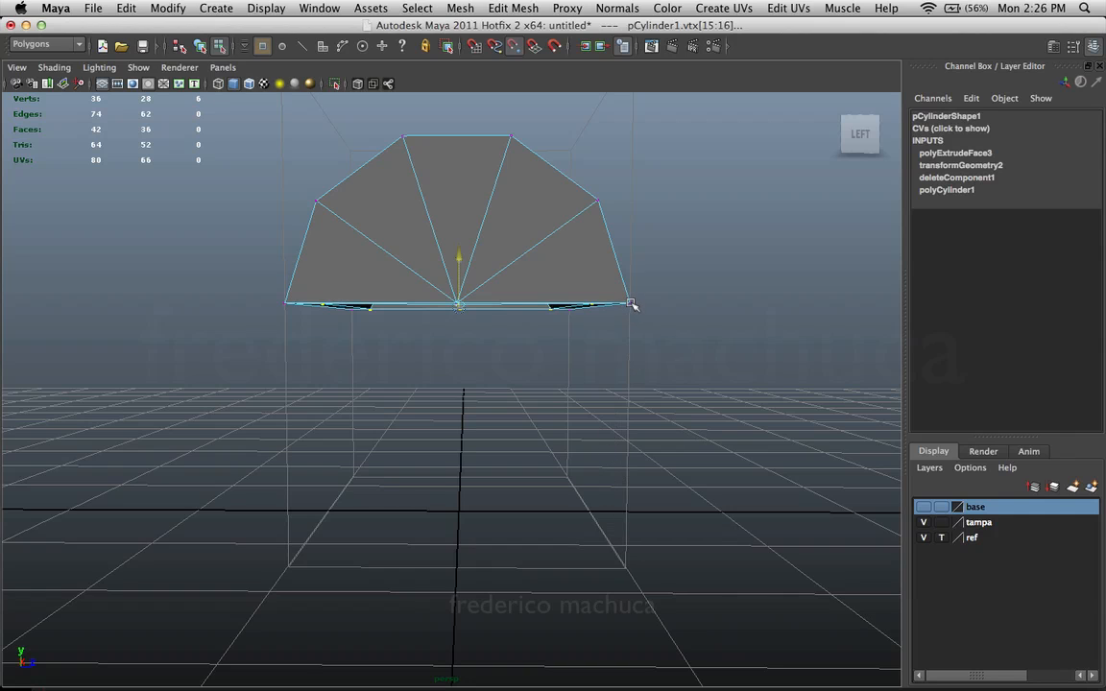
- Examine the lid's rim in wireframe from the front and review the Move tool's Keep Spacing option
mouse_move(637, 336)
alt+mouse_down()
mouse_move(345, 311)
mouse_move(270, 325)
mouse_move(318, 341)
mouse_move(303, 344)
mouse_move(250, 317)
alt+mouse_up()
key(3)
key(1)
key(4)
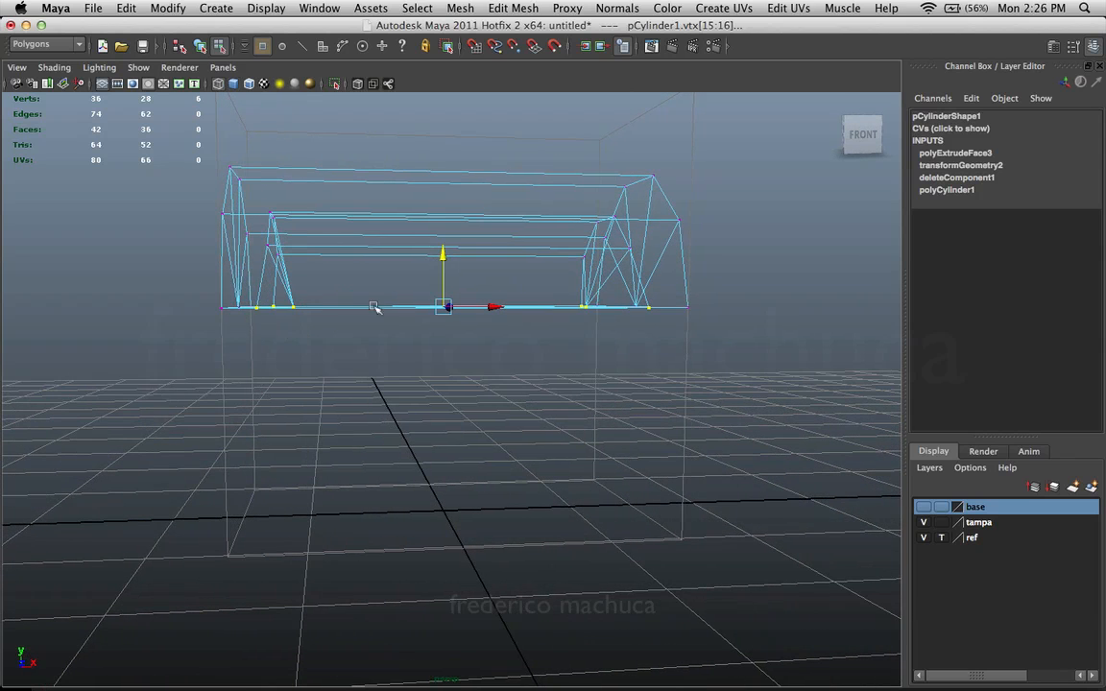
alt+drag(687, 325, 668, 333)
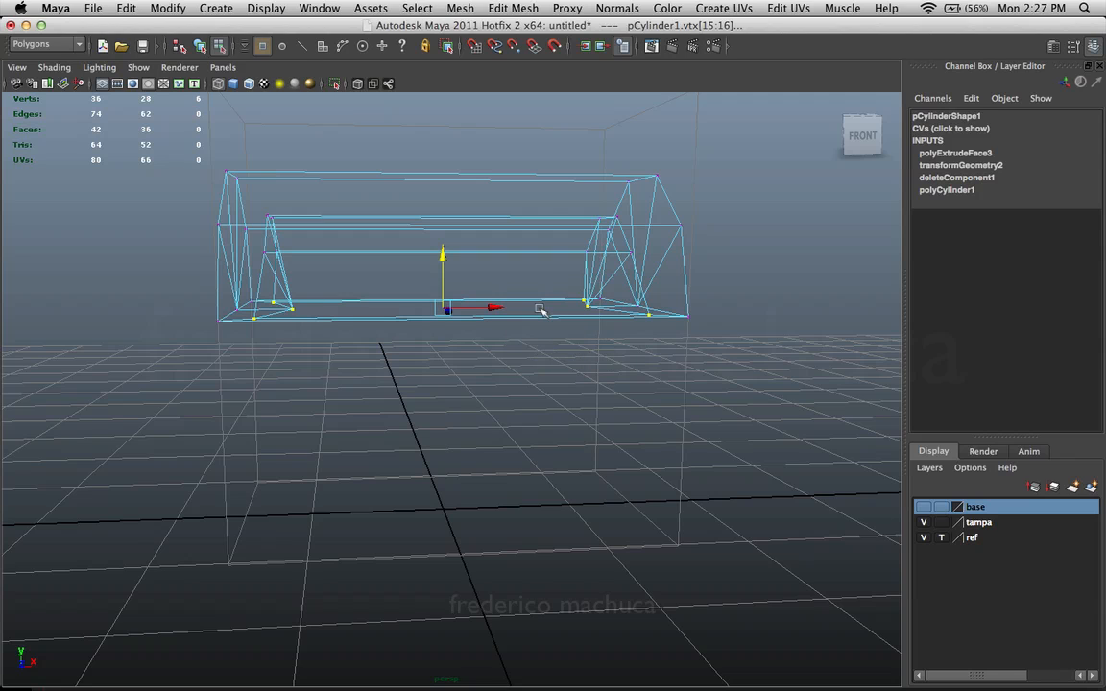
alt+drag(334, 351, 297, 344)
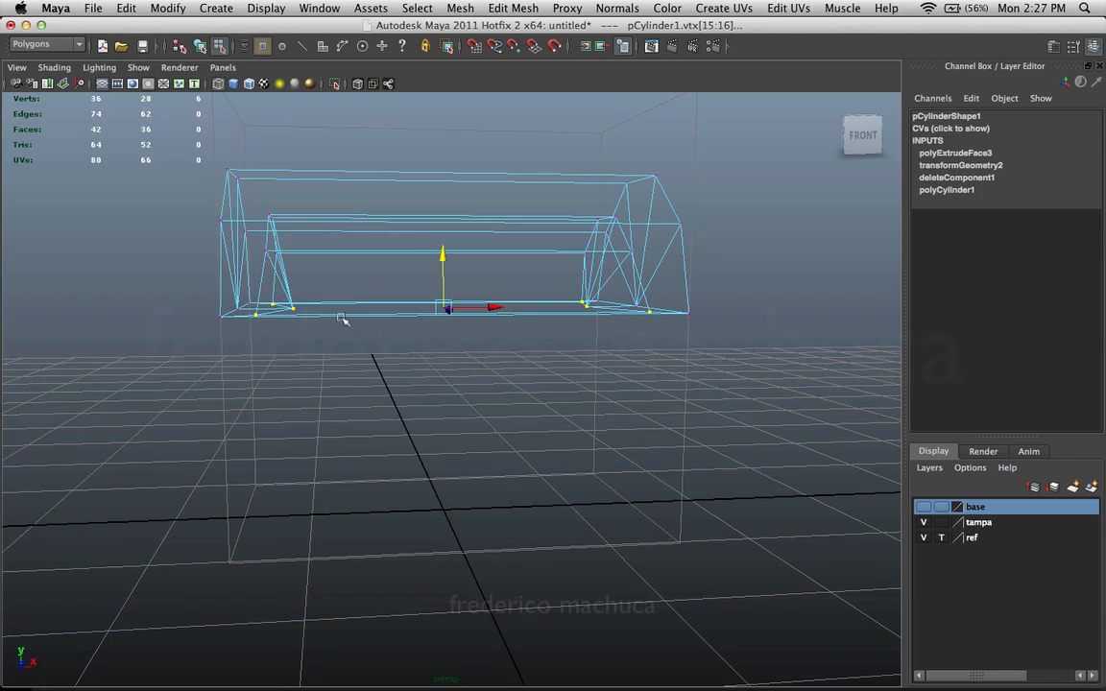
click(520, 359)
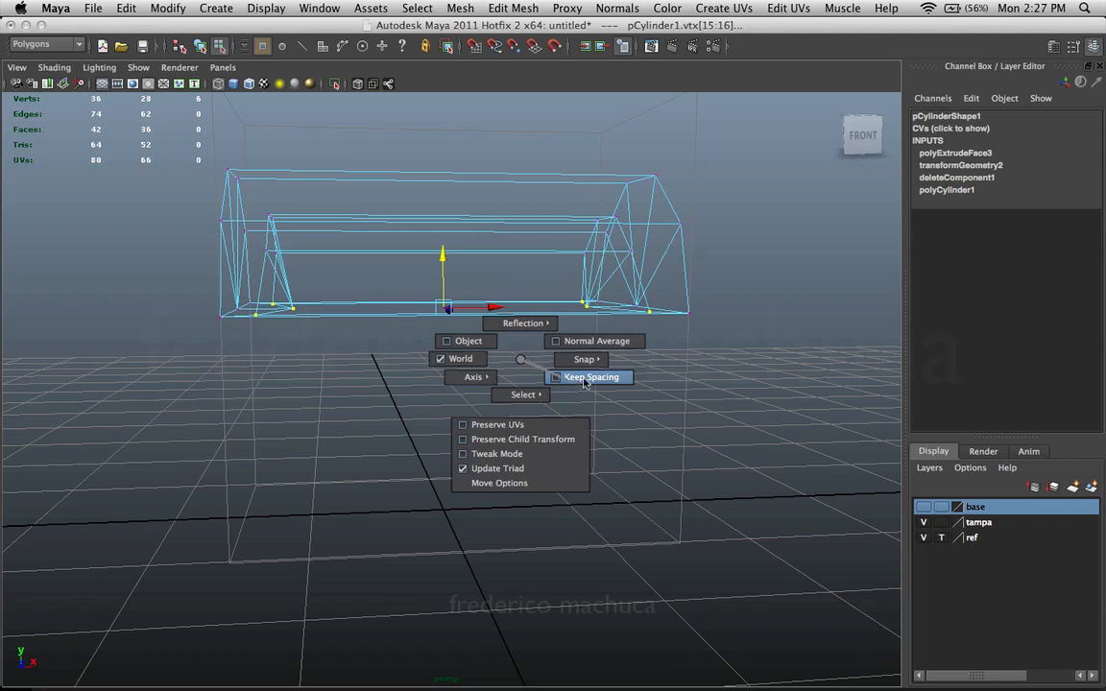
mouse_move(558, 383)
mouse_down()
mouse_move(582, 382)
mouse_move(520, 361)
mouse_move(592, 365)
mouse_move(533, 343)
mouse_move(597, 323)
mouse_move(544, 254)
mouse_move(527, 264)
mouse_move(595, 307)
mouse_move(546, 298)
mouse_up()
- Compare the upper and lower vertices of the inner end wall at the negative X end, leaving its three rim vertices selected
mouse_move(491, 218)
mouse_down()
mouse_move(436, 285)
mouse_move(475, 256)
mouse_move(412, 250)
mouse_move(388, 291)
mouse_move(402, 278)
mouse_move(563, 341)
mouse_up()
key(5)
key(4)
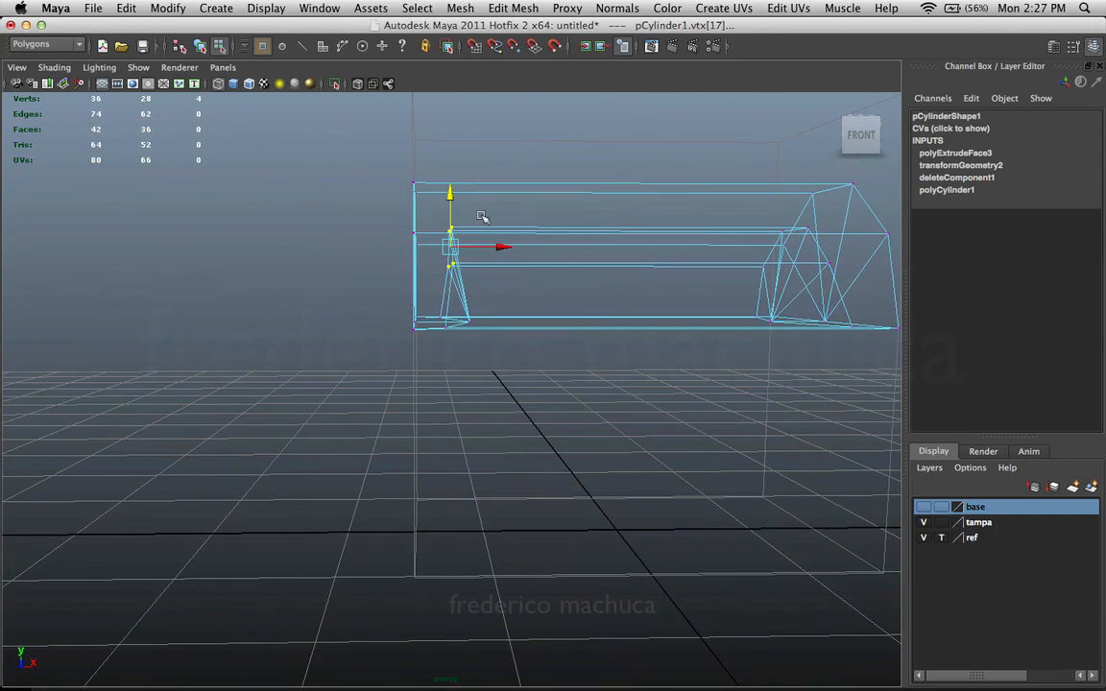
alt+drag(439, 290, 435, 290)
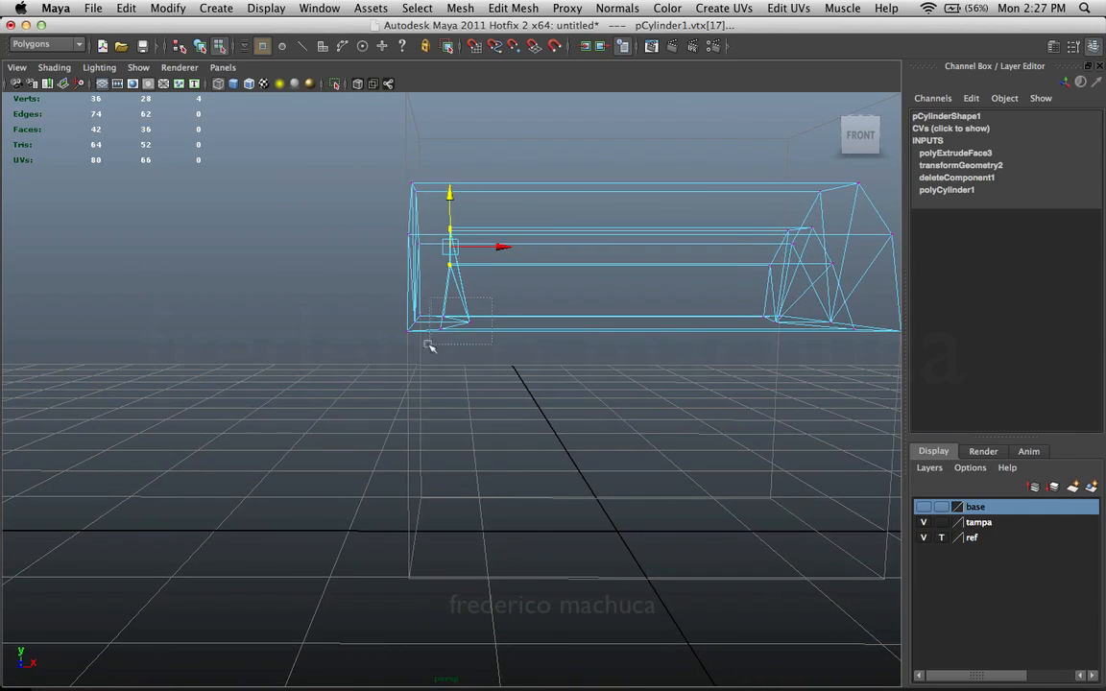
drag(429, 346, 471, 330)
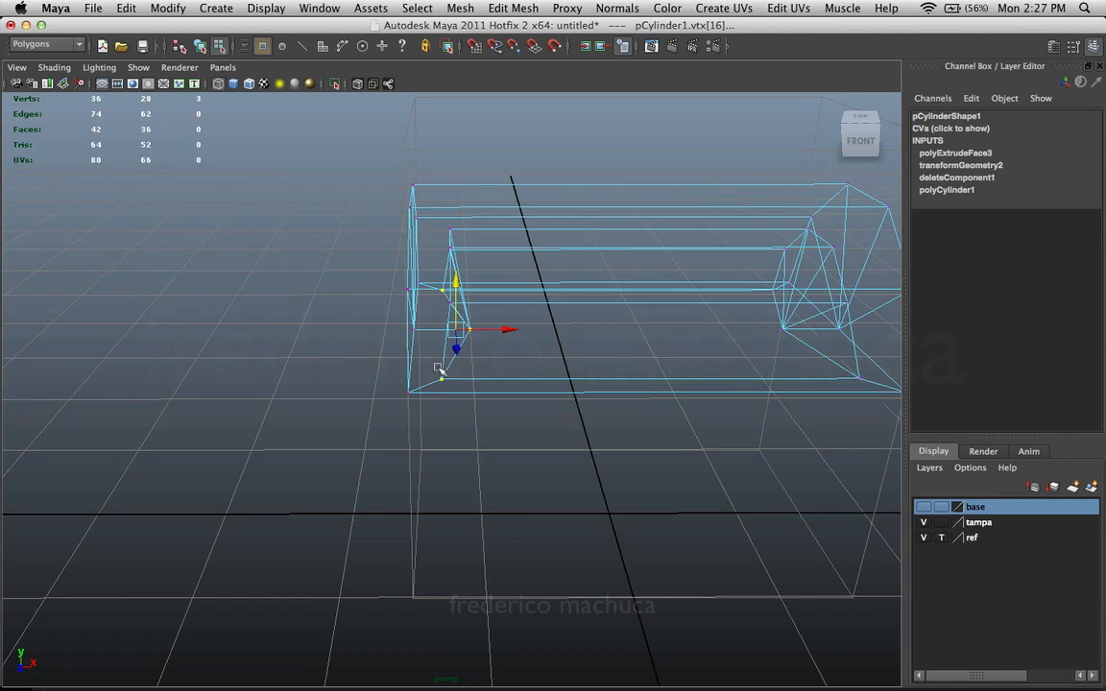
alt+drag(438, 368, 485, 267)
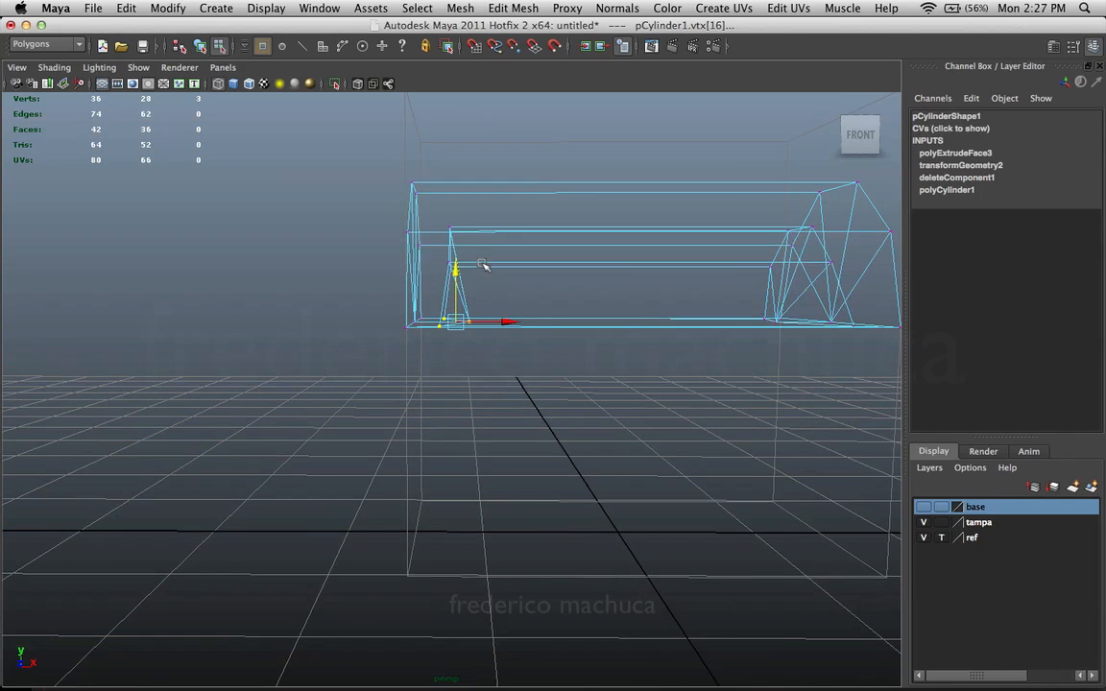
- Point-snap the three selected rim vertices in X to the upper vertices of the same inner end wall, making it vertical
alt+drag(465, 325, 435, 352)
click(488, 319)
key(w)
click(498, 398)
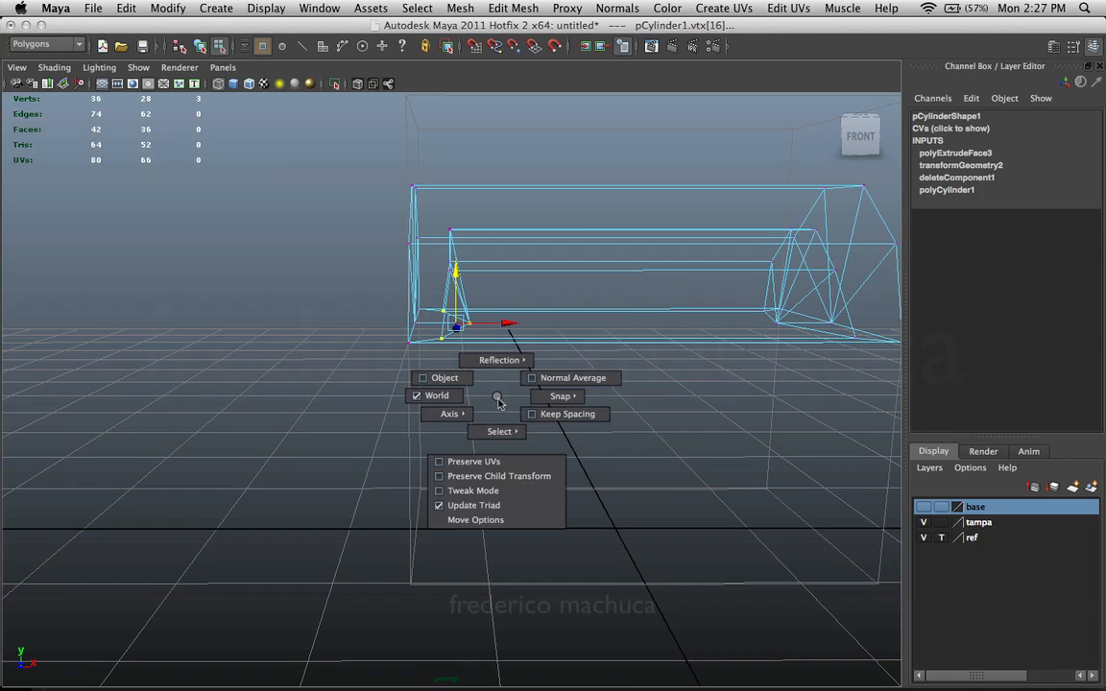
alt+drag(482, 346, 489, 377)
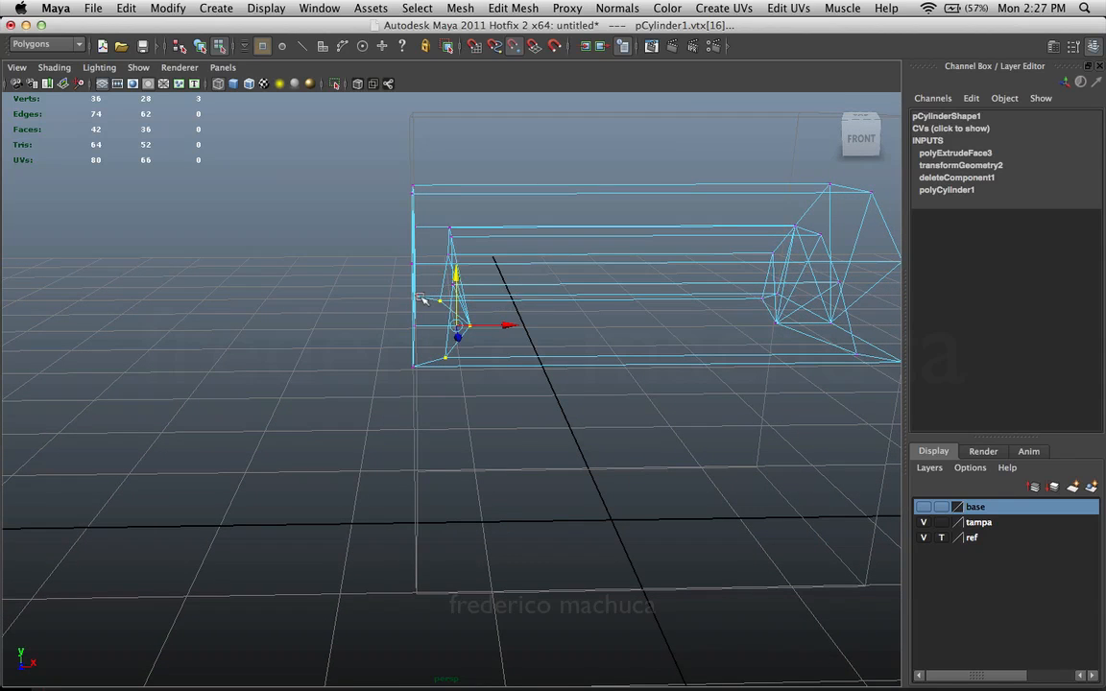
alt+drag(484, 385, 484, 368)
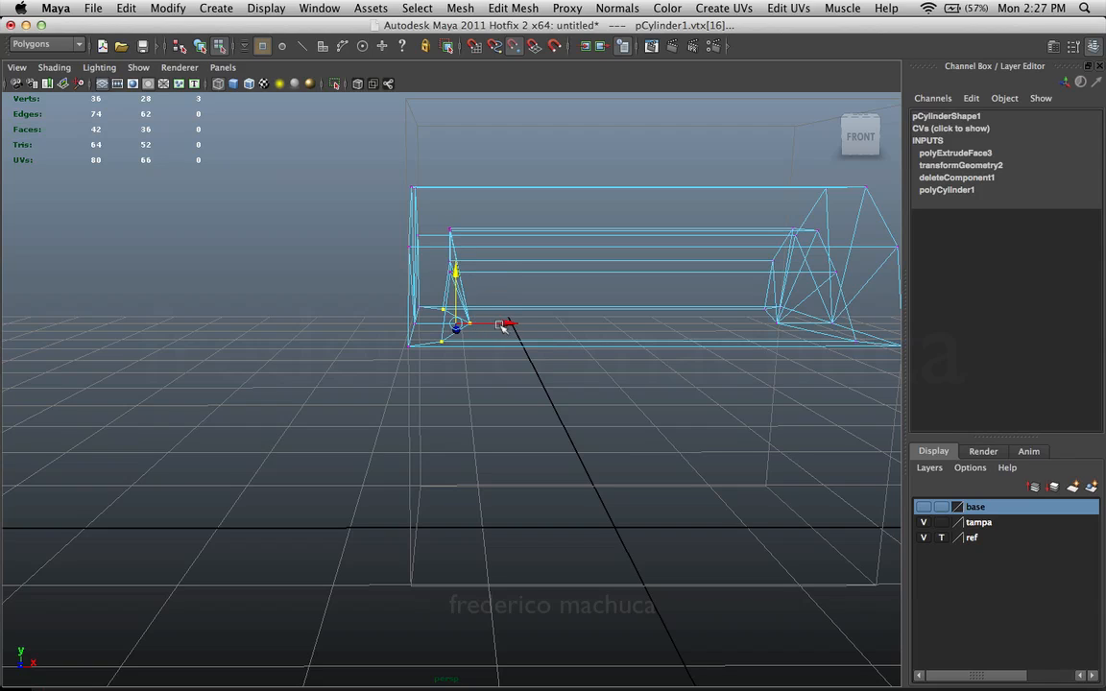
drag(500, 325, 452, 272)
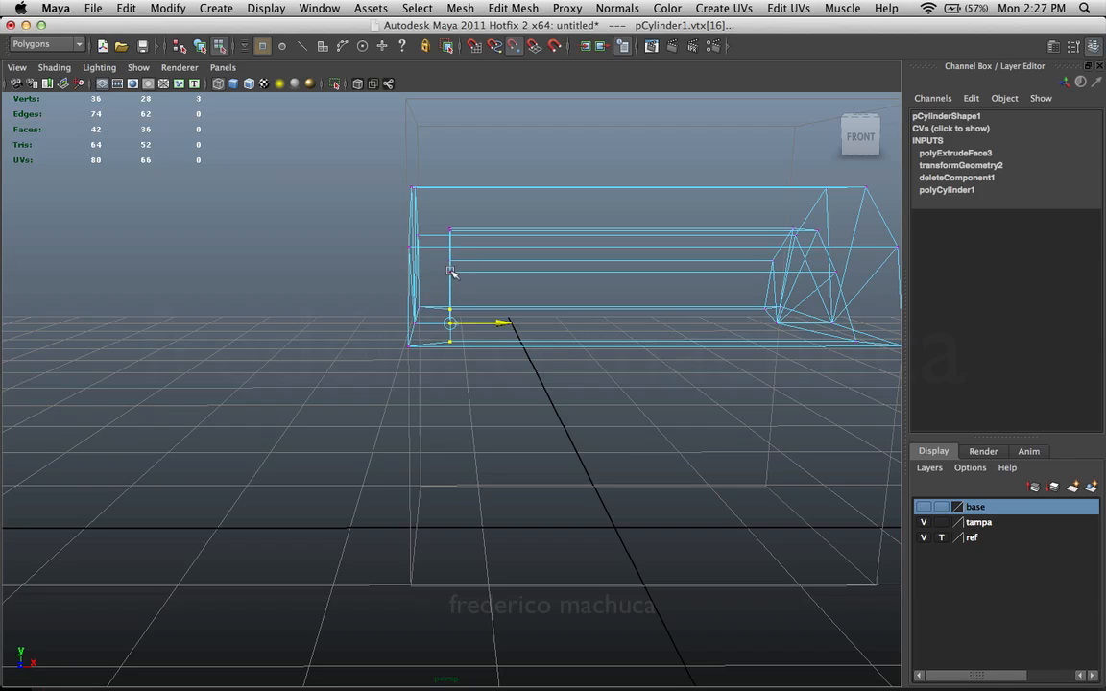
- Select all seven vertices of the straightened inner end wall and check it in shaded and wireframe display
mouse_move(557, 284)
mouse_down()
mouse_move(808, 291)
mouse_move(889, 259)
mouse_move(699, 272)
mouse_move(368, 260)
mouse_move(396, 198)
mouse_move(689, 234)
mouse_move(879, 226)
mouse_move(423, 298)
mouse_move(498, 277)
mouse_move(481, 242)
mouse_move(436, 347)
mouse_move(442, 371)
mouse_move(452, 316)
mouse_move(484, 361)
mouse_move(423, 354)
mouse_move(434, 407)
mouse_move(456, 377)
mouse_move(515, 405)
mouse_up()
key(5)
key(4)
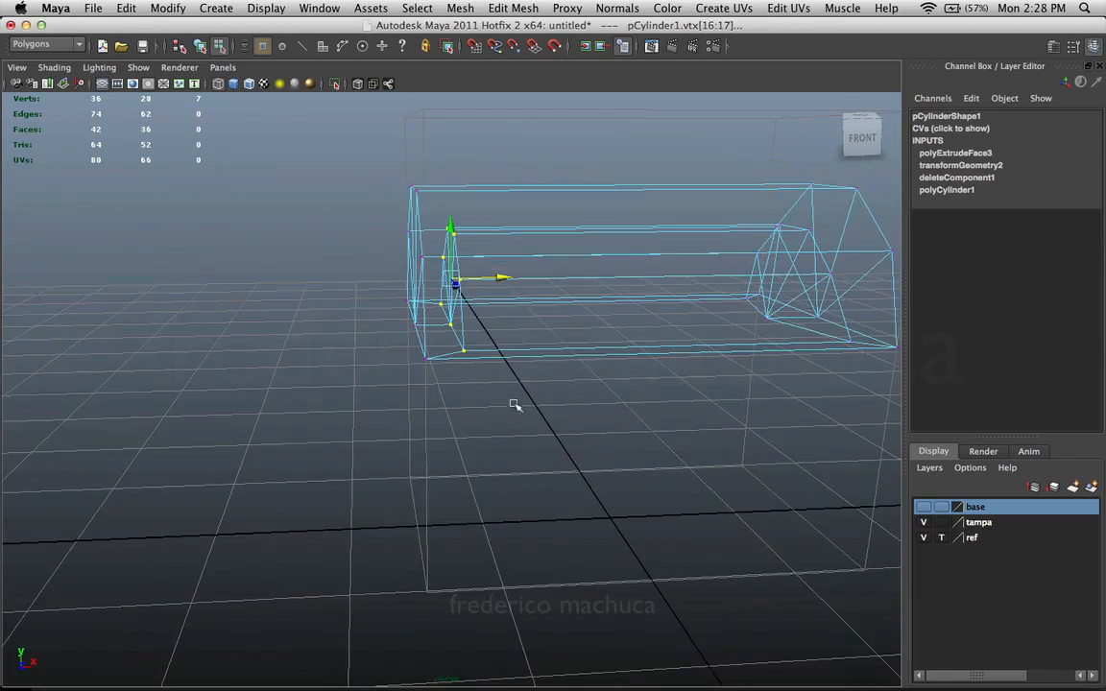
- Point-snap the three rim vertices of the lid's inner end wall at the positive X end in X, aligning them with the wall's upper vertices
click(518, 405)
alt+middle_drag(668, 360, 526, 353)
alt+drag(526, 353, 487, 284)
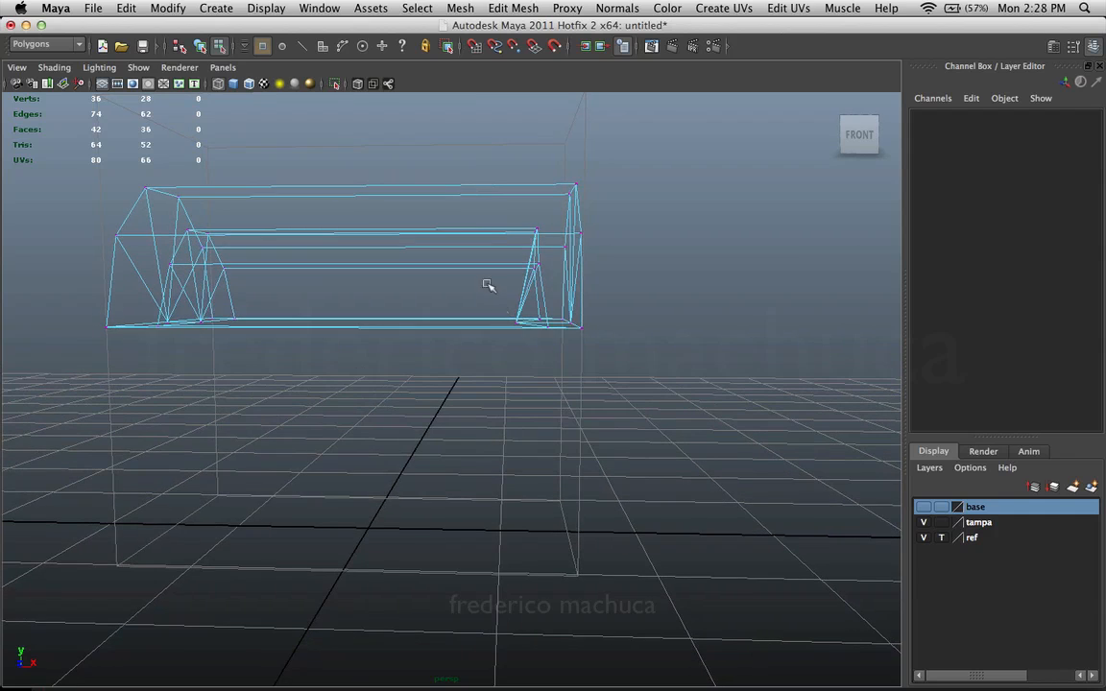
drag(558, 342, 557, 342)
alt+drag(558, 342, 547, 365)
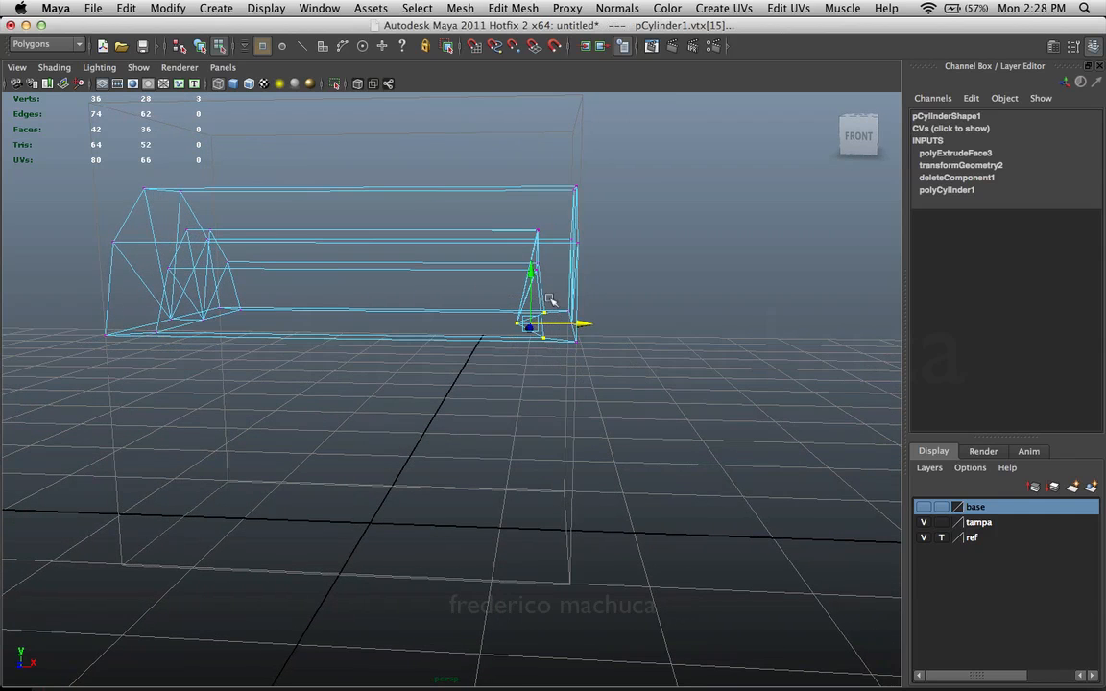
key(v)
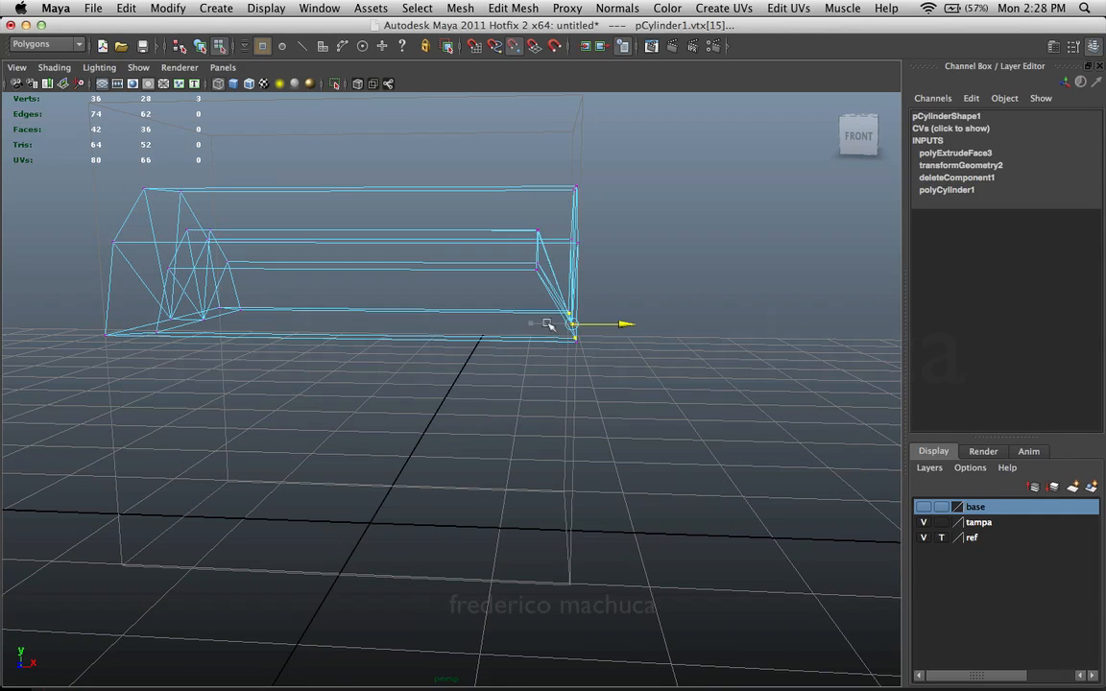
alt+drag(535, 377, 545, 509)
click(536, 383)
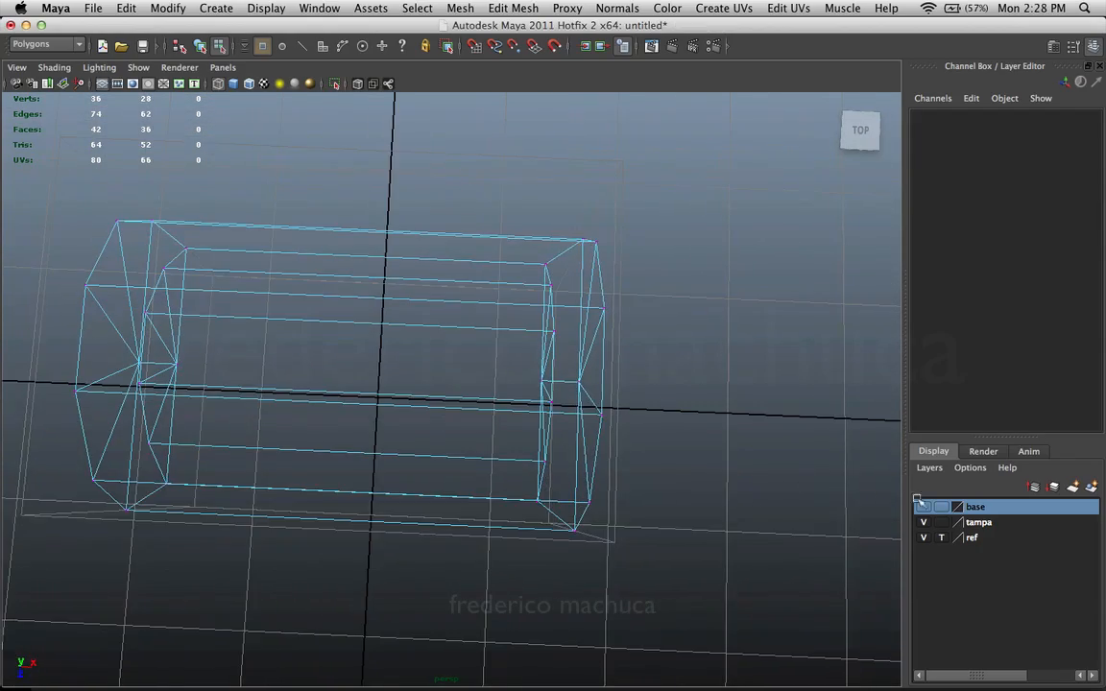
- Show the base layer and compare the lid's inner walls with the base's inner walls in the top view
click(923, 507)
mouse_move(582, 459)
alt+mouse_down()
mouse_move(506, 482)
mouse_move(557, 477)
mouse_move(553, 488)
mouse_move(542, 450)
mouse_move(593, 451)
mouse_move(573, 440)
alt+mouse_up()
key(space)
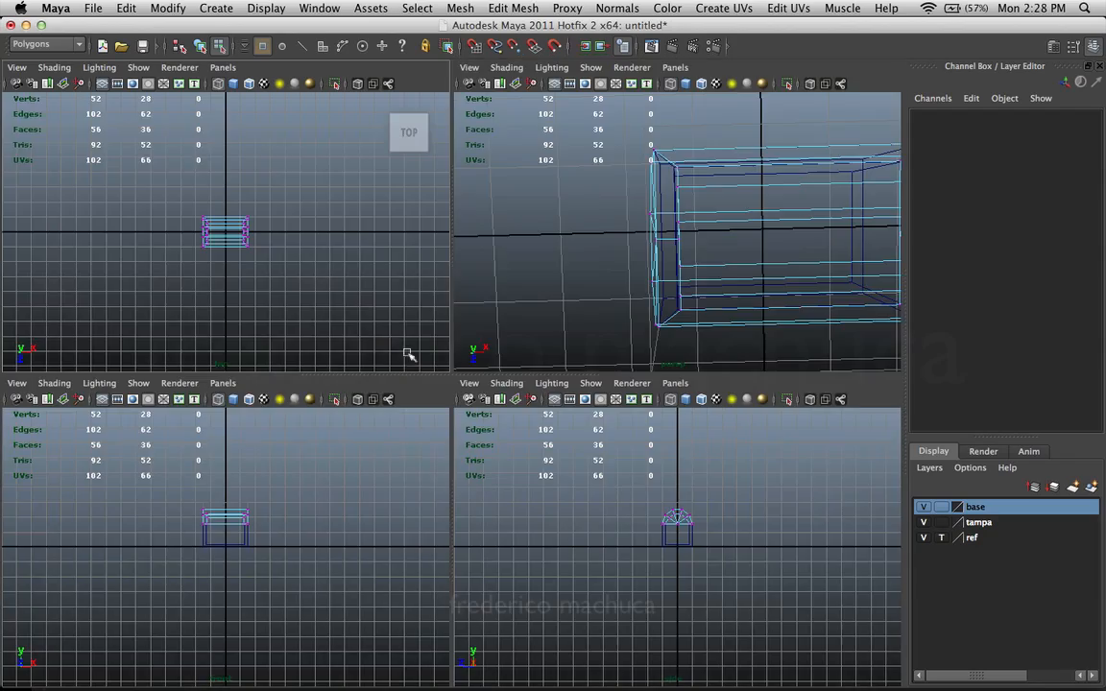
key(space)
scroll(766, 341, up, 10)
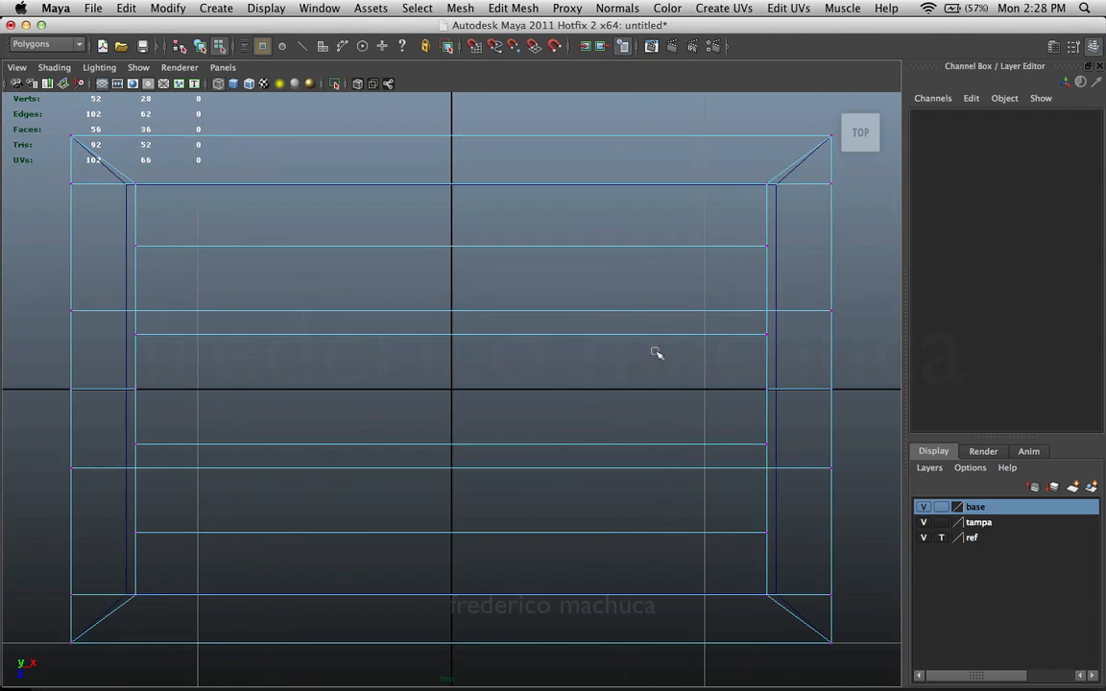
scroll(429, 307, down, 6)
scroll(462, 321, up, 8)
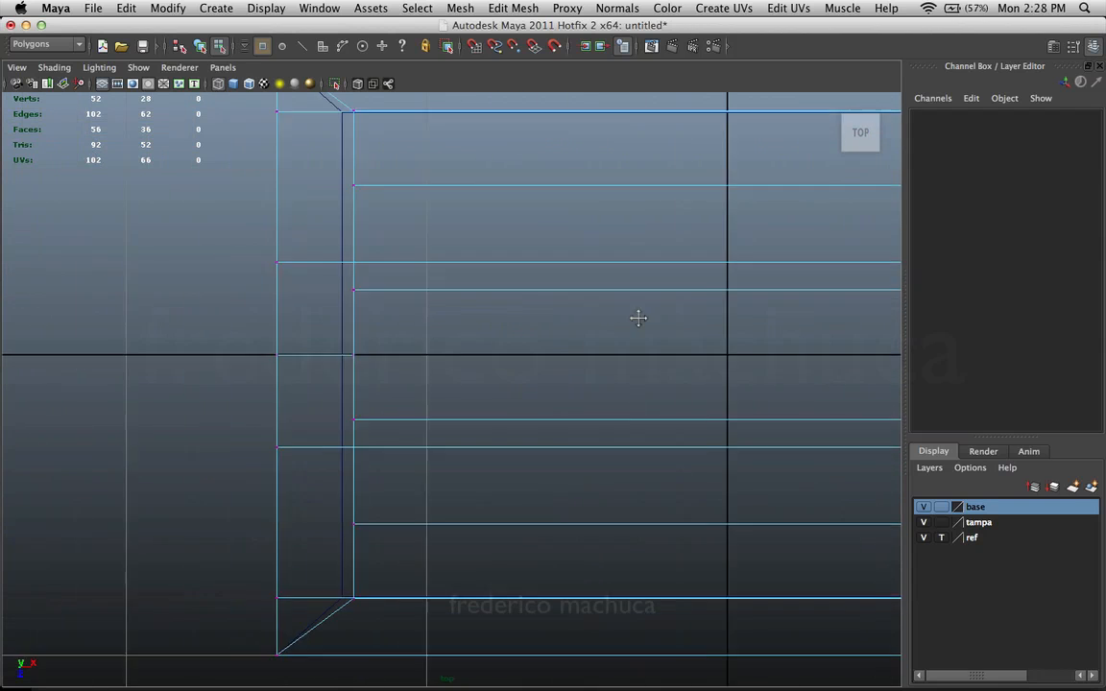
scroll(636, 315, down, 6)
scroll(403, 290, up, 2)
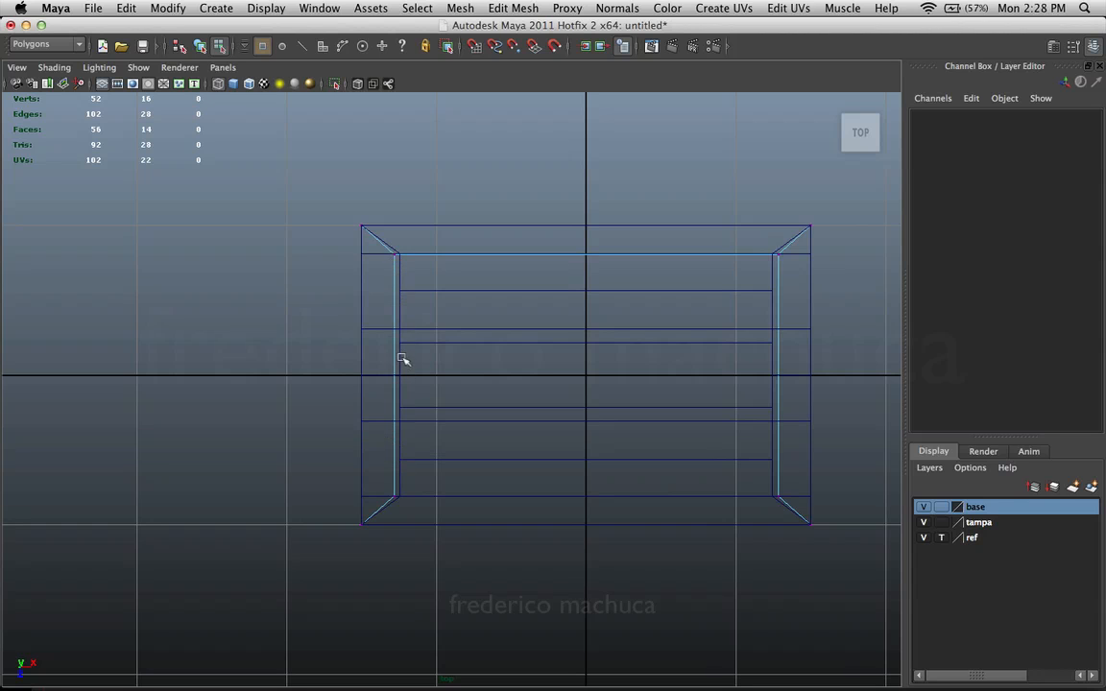
- Point-snap the seven vertices of the lid's inner end wall at the negative X end along X to the base's inner wall edge
click(403, 358)
scroll(540, 380, up, 2)
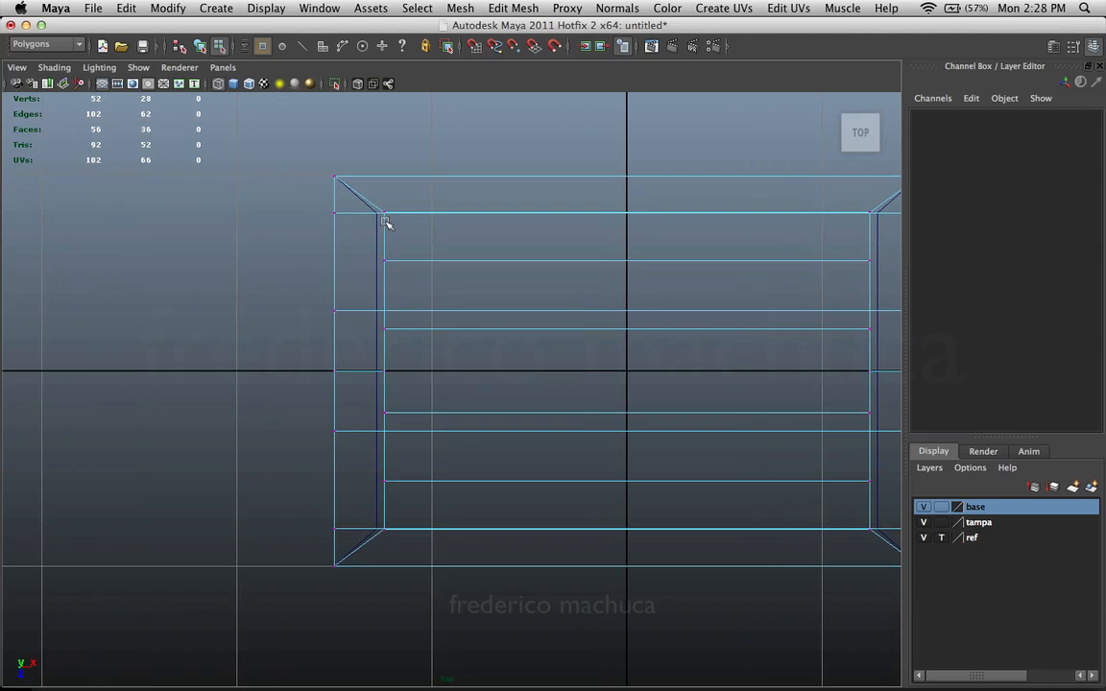
drag(404, 210, 381, 366)
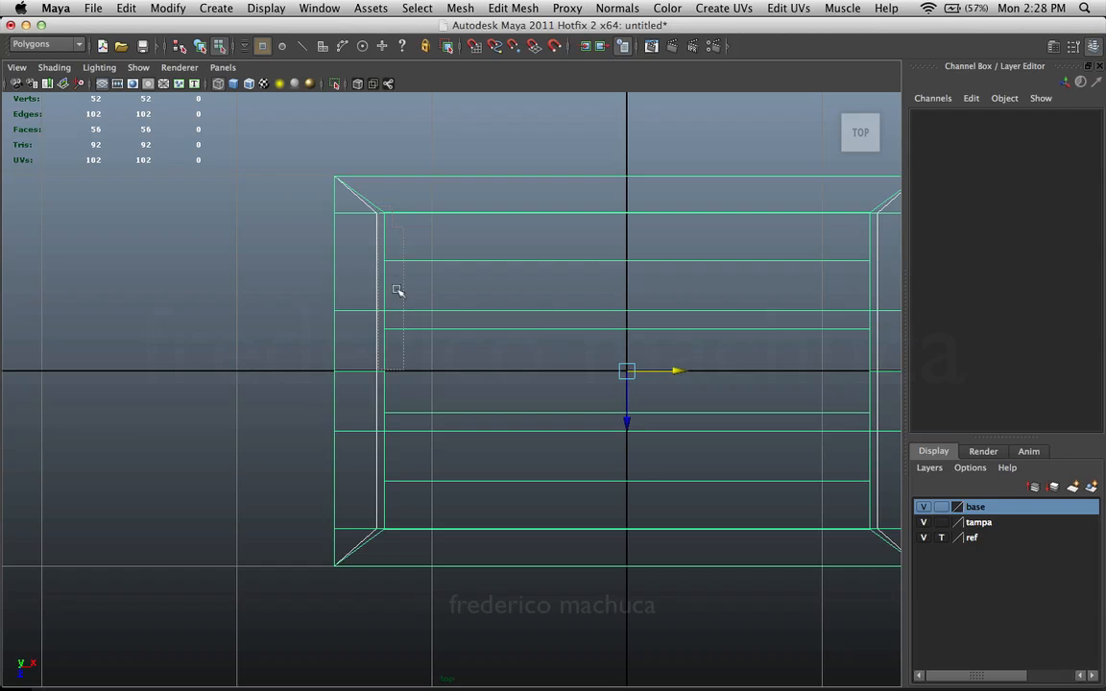
drag(399, 269, 388, 255)
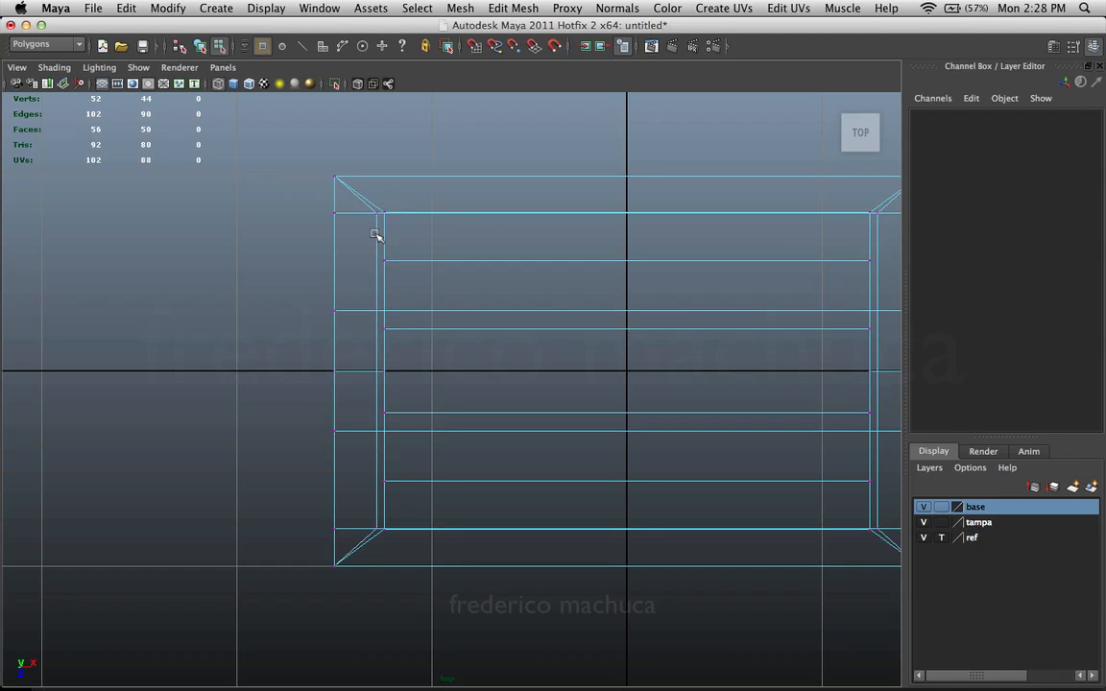
right_drag(375, 233, 407, 198)
click(400, 259)
drag(407, 199, 377, 536)
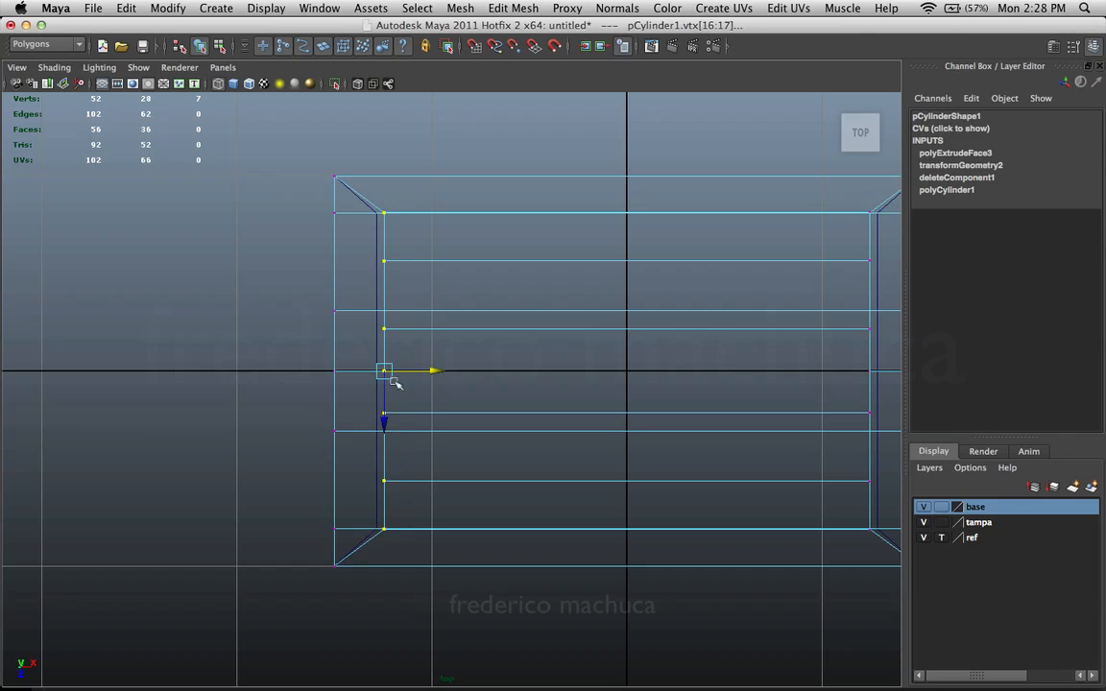
drag(397, 372, 411, 368)
key(super+z)
alt+middle_drag(517, 267, 248, 282)
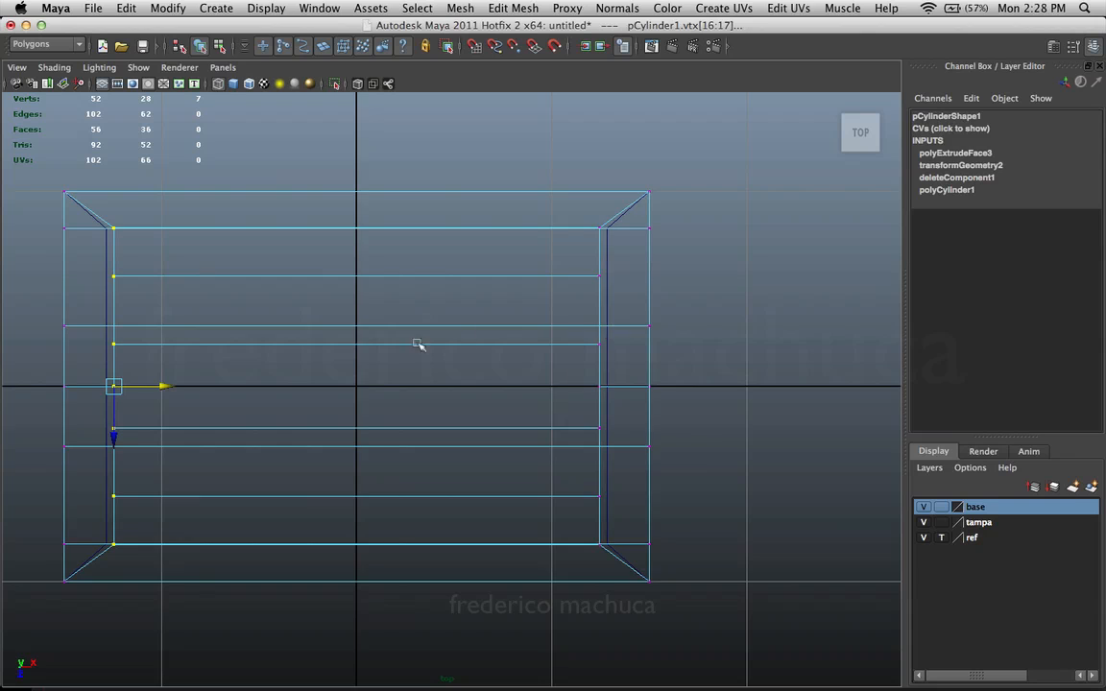
alt+middle_drag(417, 344, 613, 302)
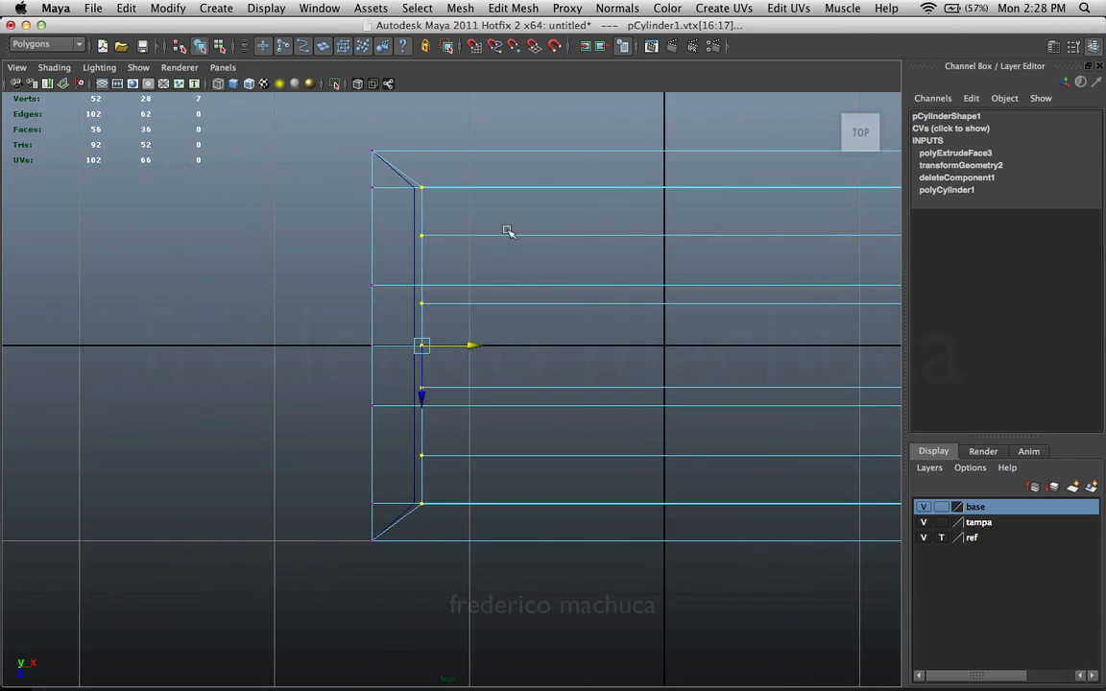
drag(459, 188, 412, 510)
key(v)
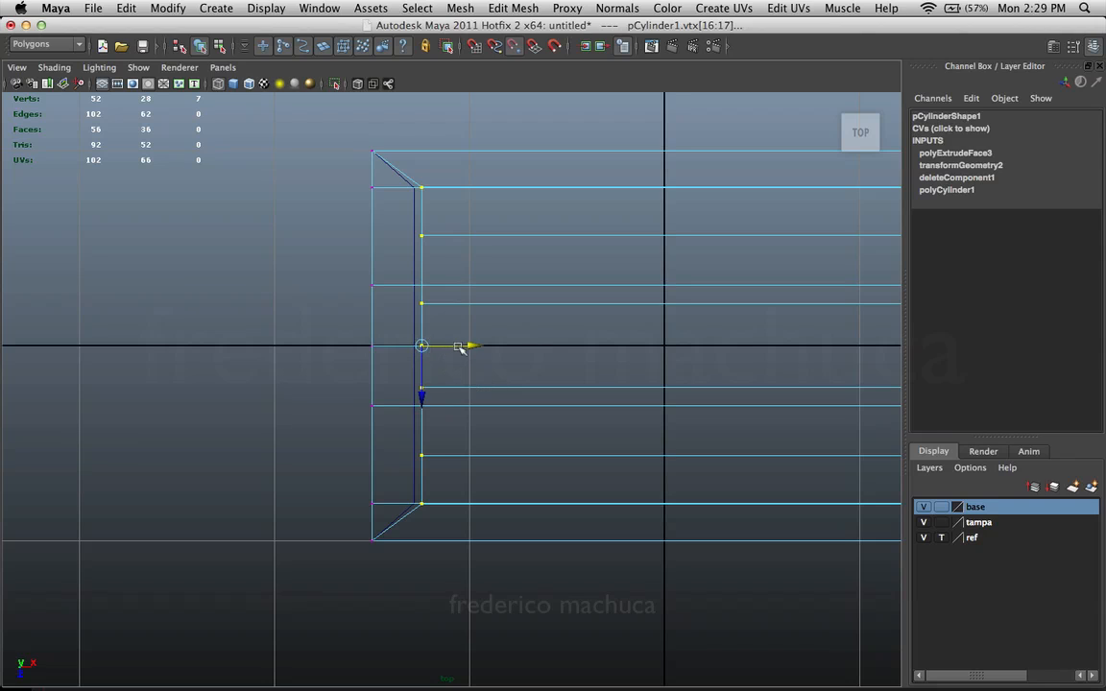
drag(471, 347, 418, 193)
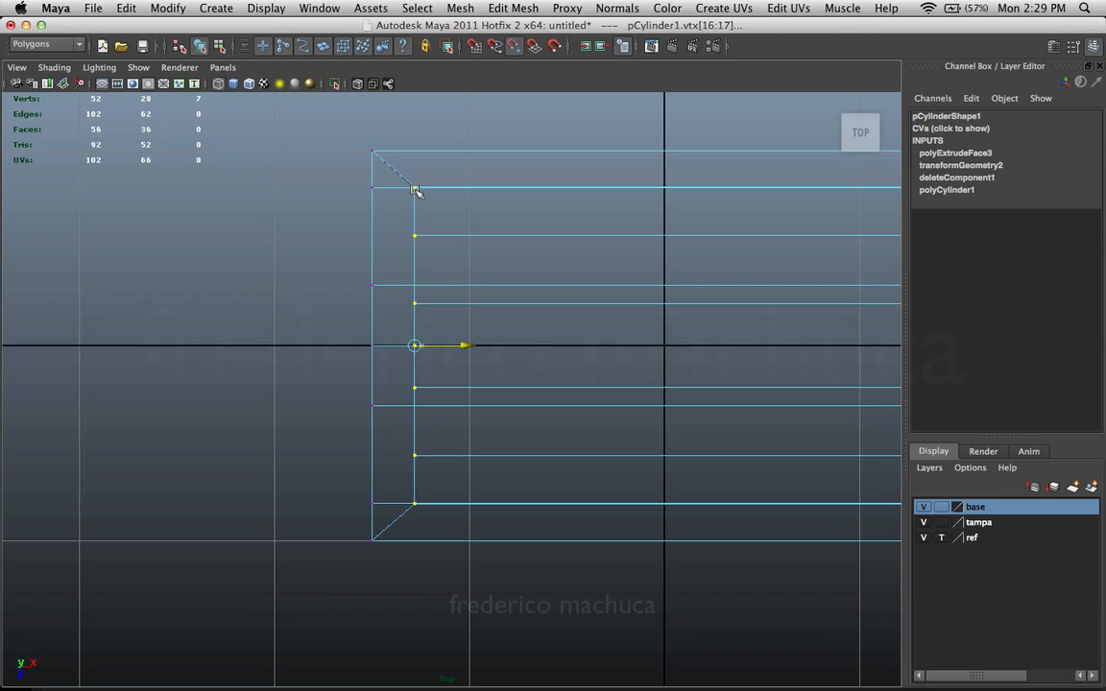
- Point-snap the seven vertices of the lid's inner end wall at the positive X end along X to the base's inner wall edge
alt+middle_drag(625, 262, 287, 267)
scroll(474, 260, down, 4)
alt+middle_drag(536, 266, 501, 272)
scroll(500, 272, up, 4)
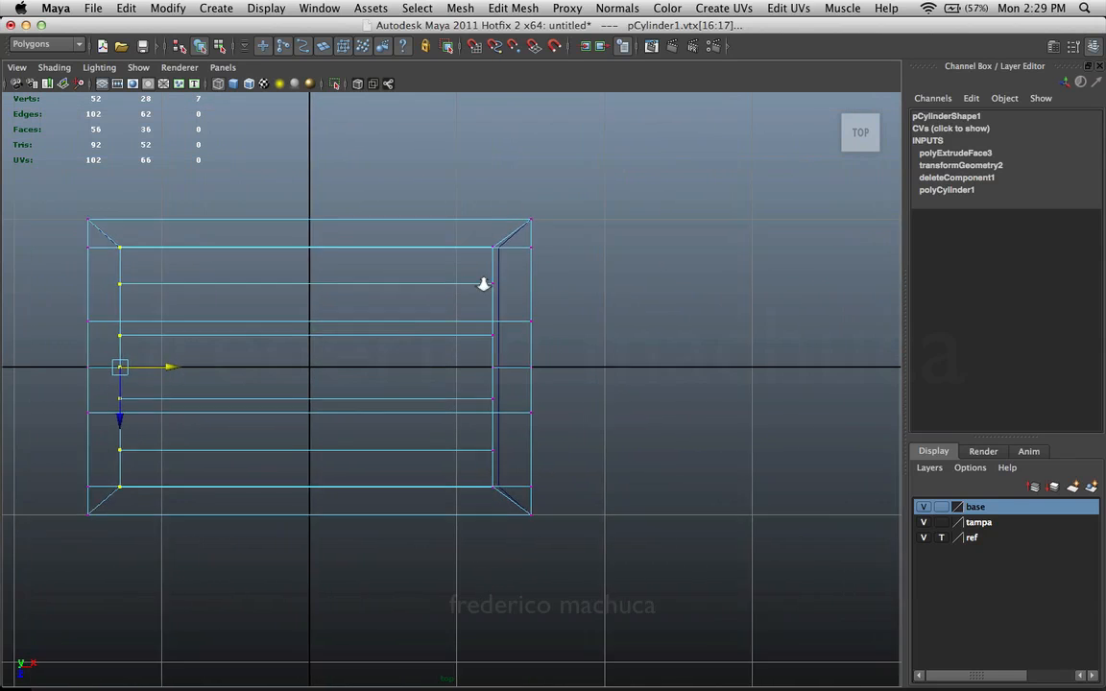
drag(485, 217, 511, 516)
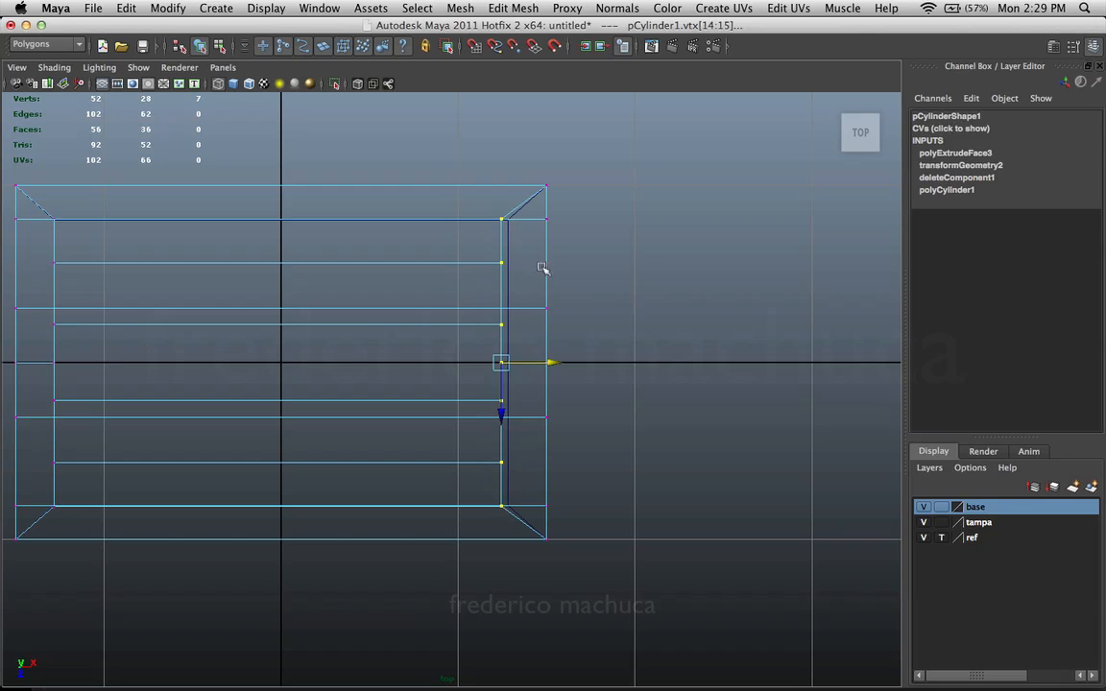
key(v)
mouse_move(527, 364)
mouse_down()
mouse_move(518, 329)
mouse_move(506, 363)
mouse_up()
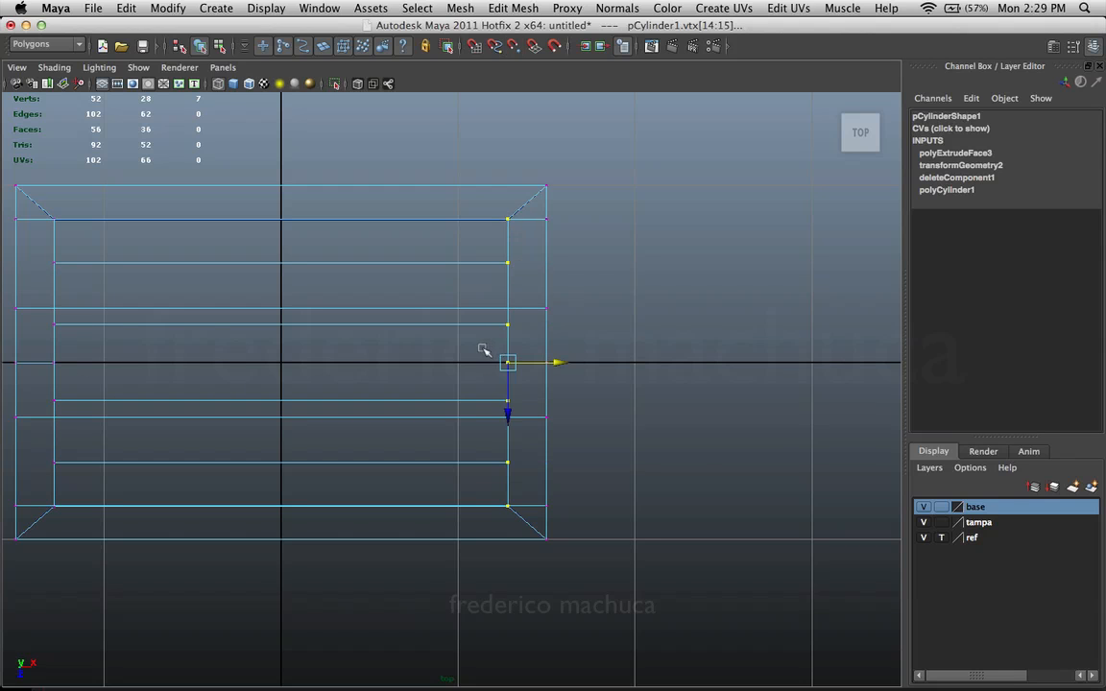
alt+middle_drag(427, 355, 495, 334)
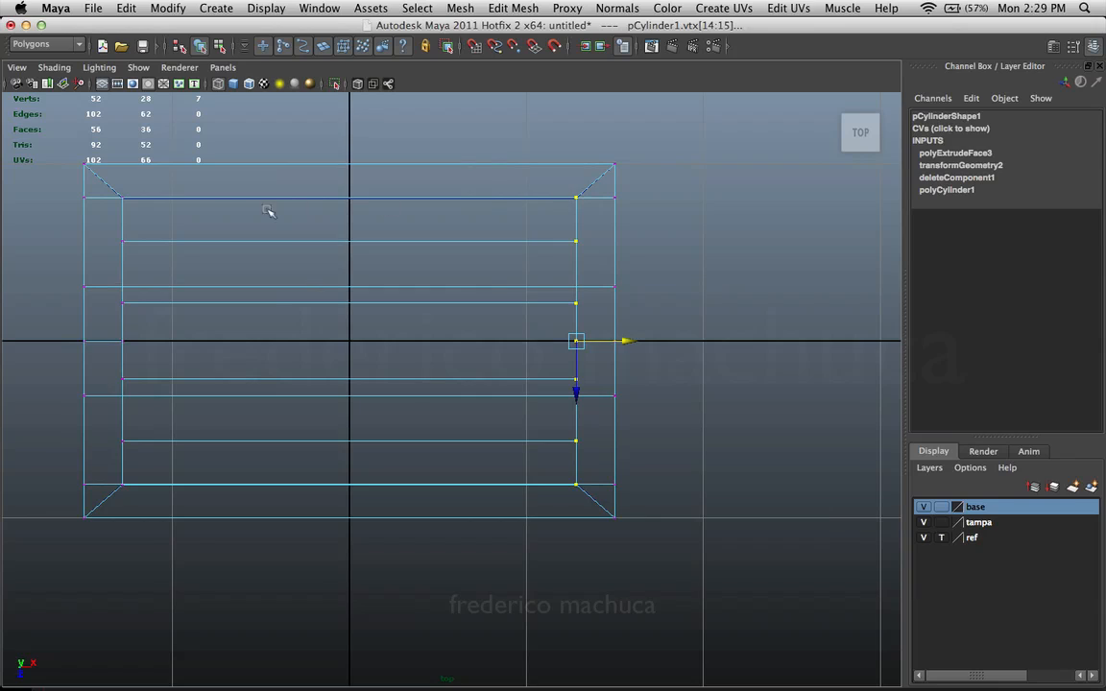
- Return to object mode in the perspective view with shaded display and examine the closed chest
key(space)
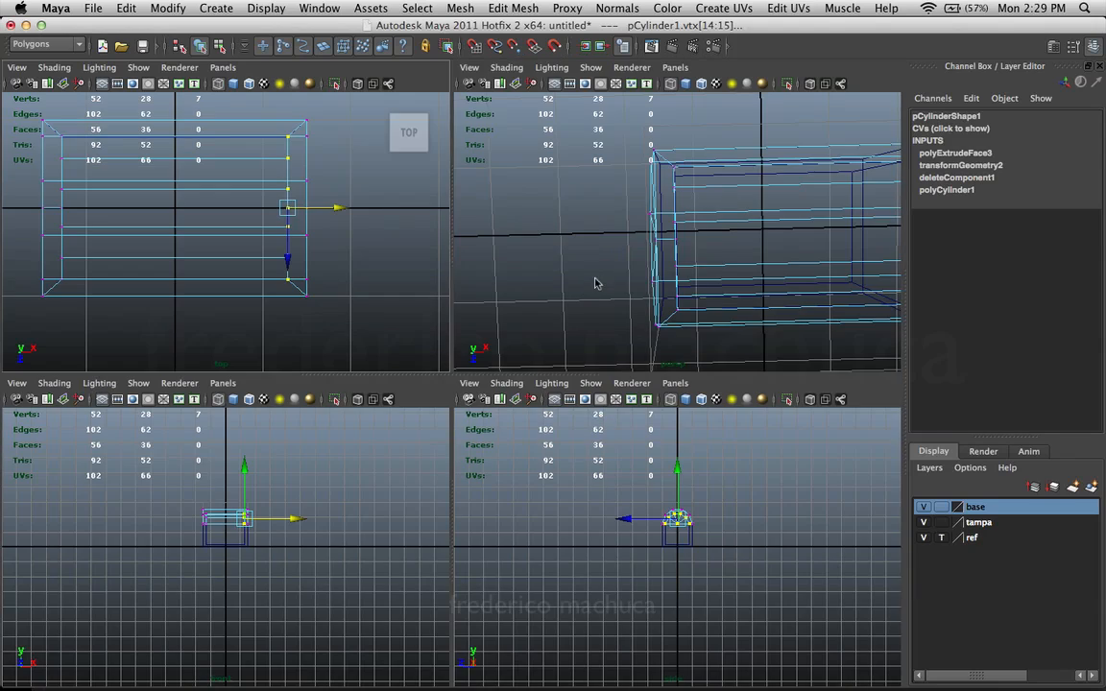
key(space)
alt+drag(566, 376, 567, 255)
alt+middle_drag(567, 255, 513, 269)
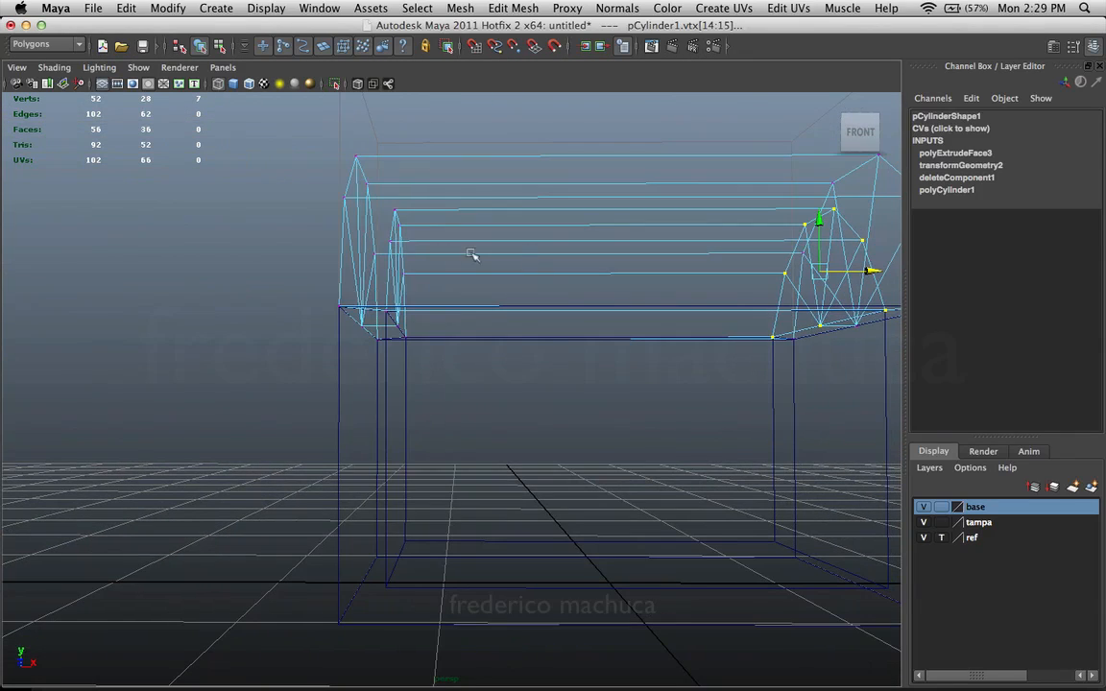
right_drag(390, 245, 360, 279)
click(407, 230)
key(5)
mouse_move(359, 278)
alt+mouse_down()
mouse_move(563, 323)
mouse_move(523, 306)
alt+mouse_up()
alt+drag(524, 411, 604, 312)
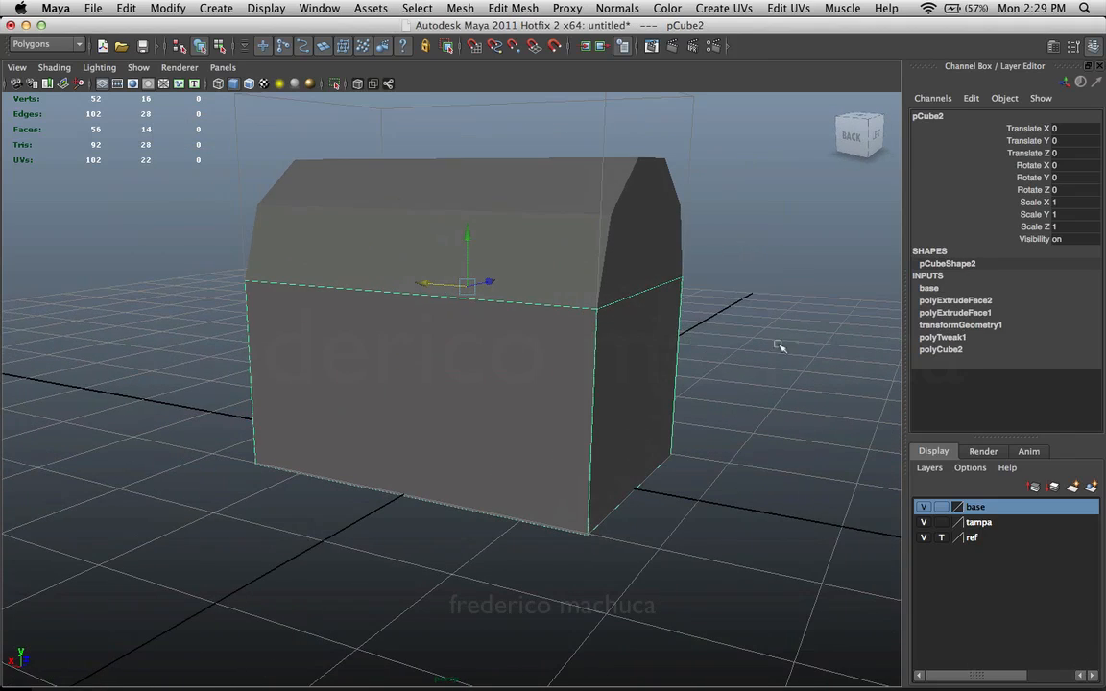
- Raise the lid about 1.1 units in Y to inspect it apart from the base, and undo the move
click(750, 388)
alt+drag(750, 388, 733, 411)
click(624, 316)
alt+drag(722, 331, 700, 350)
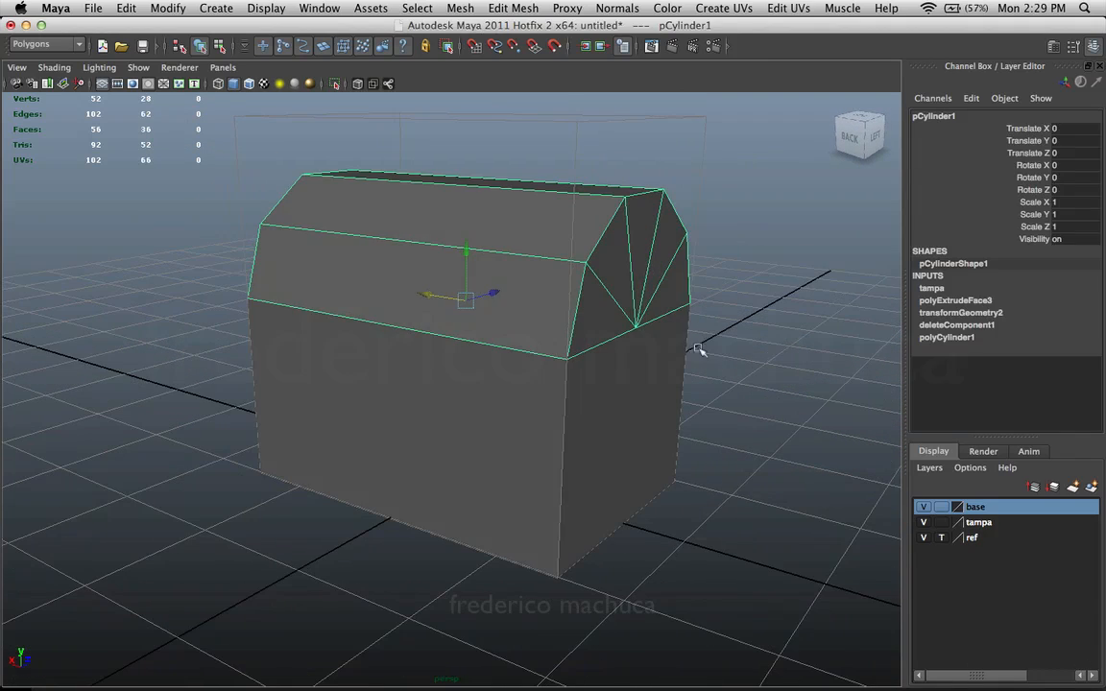
drag(466, 278, 457, 145)
alt+middle_drag(455, 192, 444, 350)
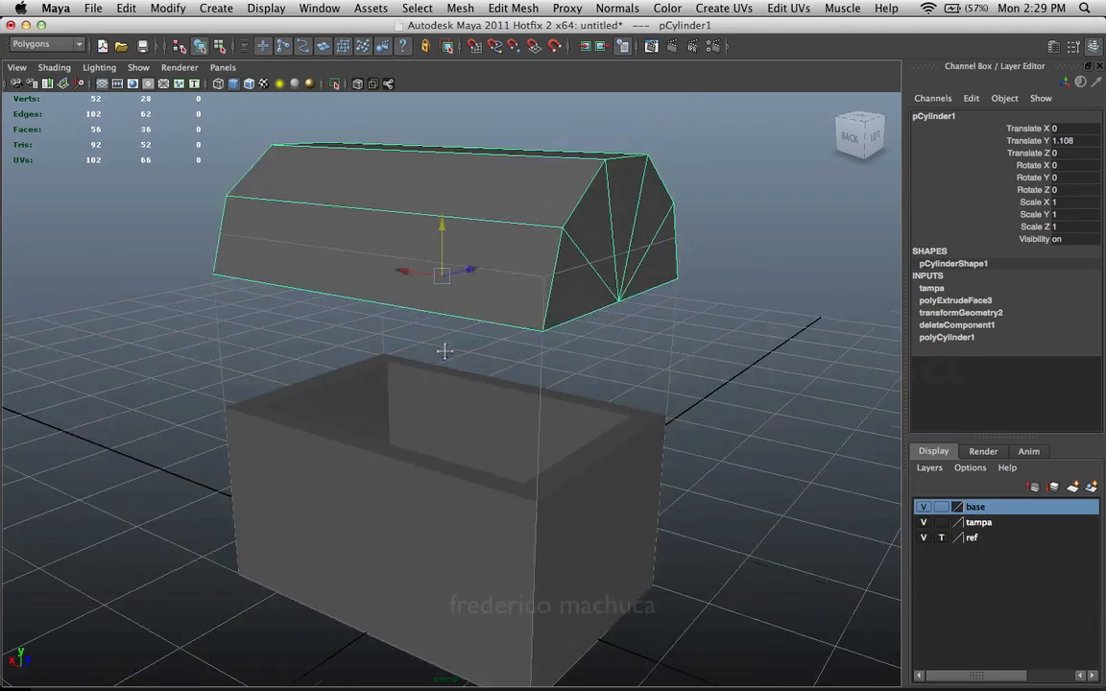
alt+drag(529, 384, 491, 333)
key(z)
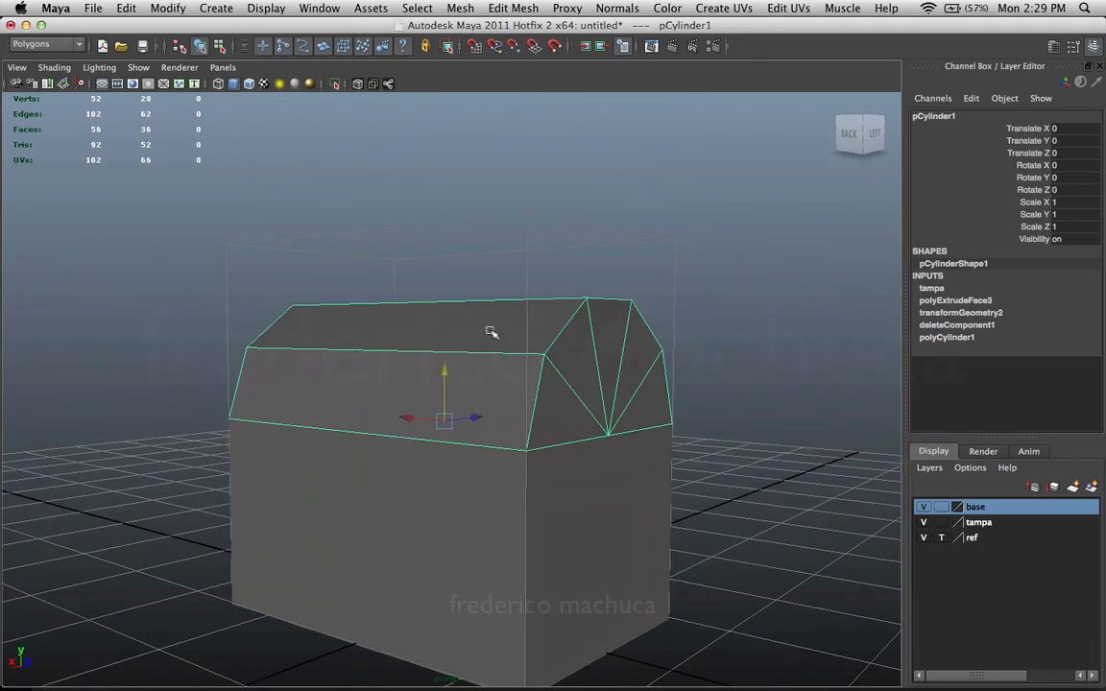
- Examine the closed chest's overall proportions from the back and side with both parts selected, and clear the selection
click(766, 320)
alt+right_drag(759, 323, 544, 342)
alt+middle_drag(545, 342, 541, 268)
click(541, 269)
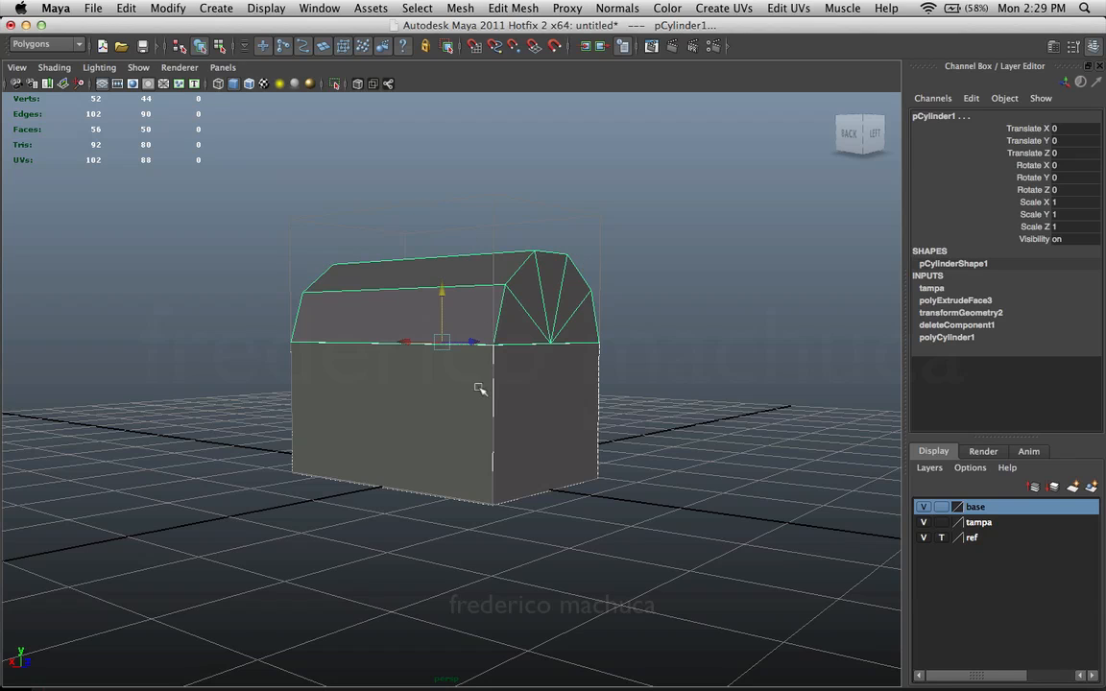
alt+drag(454, 385, 551, 344)
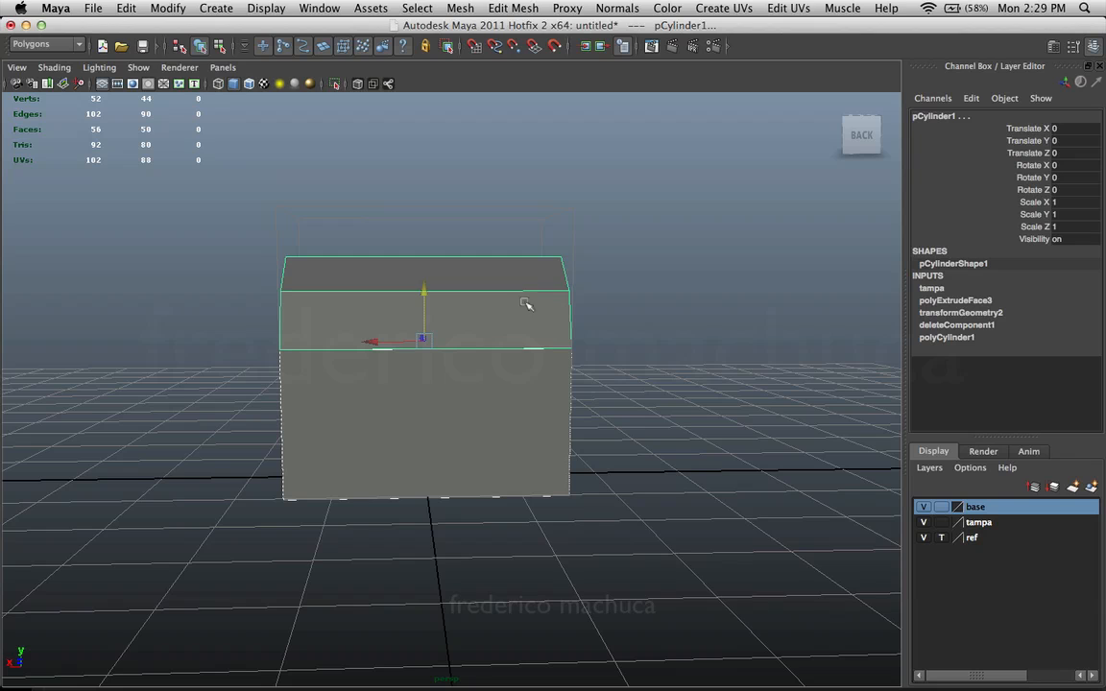
alt+drag(407, 393, 518, 399)
click(588, 390)
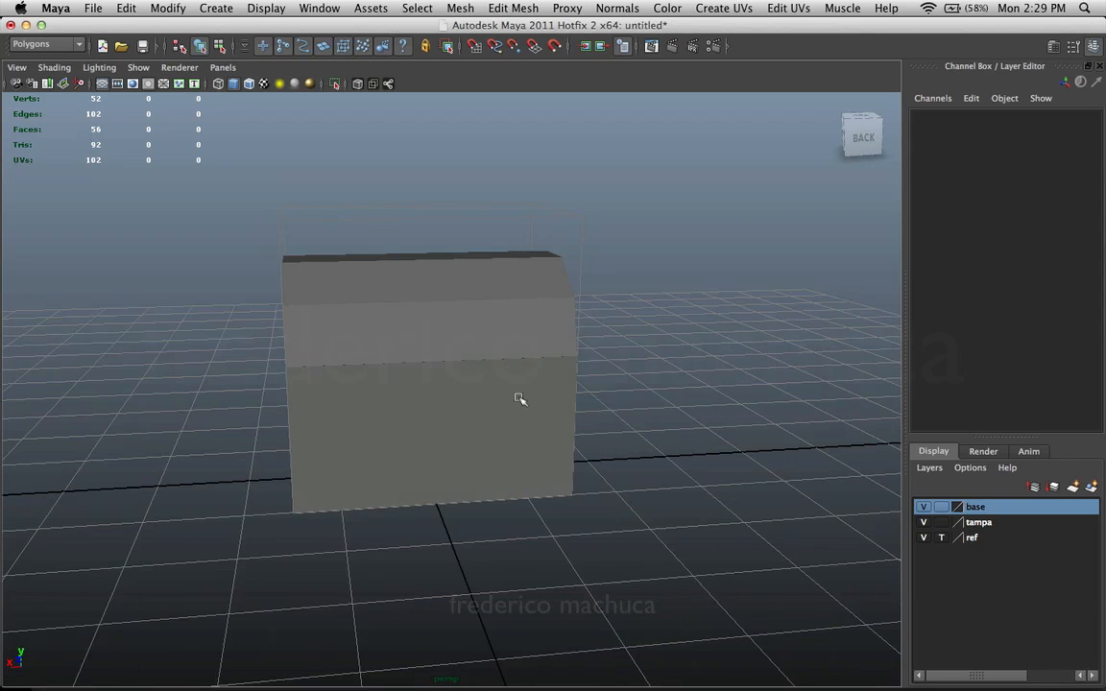
- Select the lid, review the chest photo 02.jpg in Finder's ref folder, and return to Maya
alt+drag(427, 346, 378, 345)
click(515, 360)
click(533, 383)
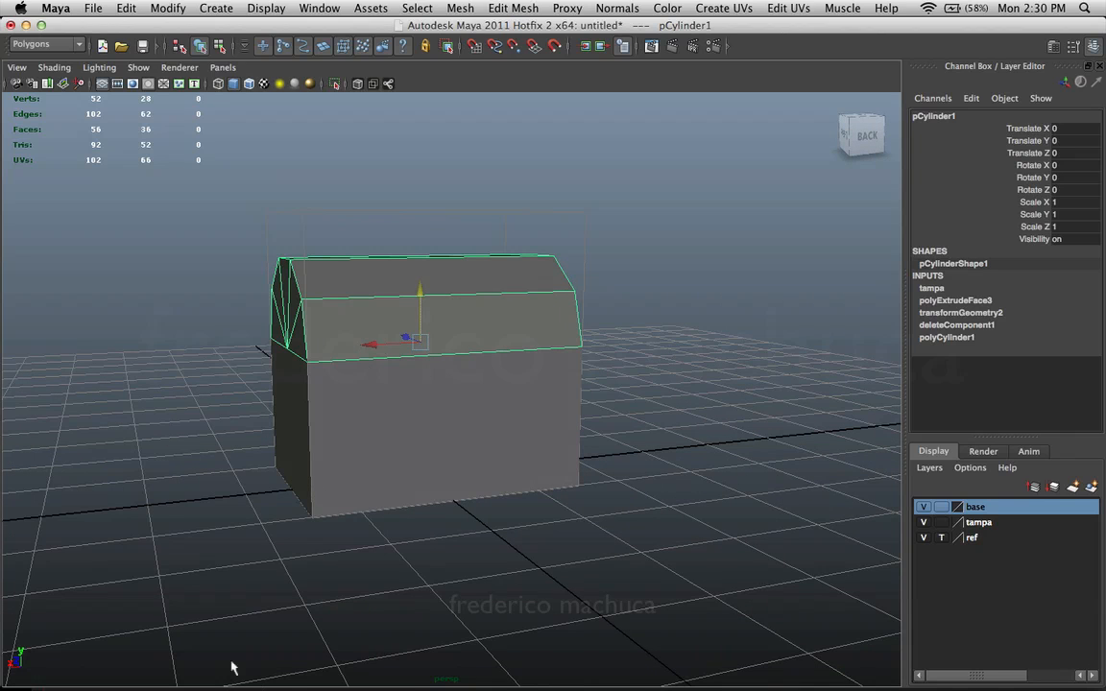
click(192, 654)
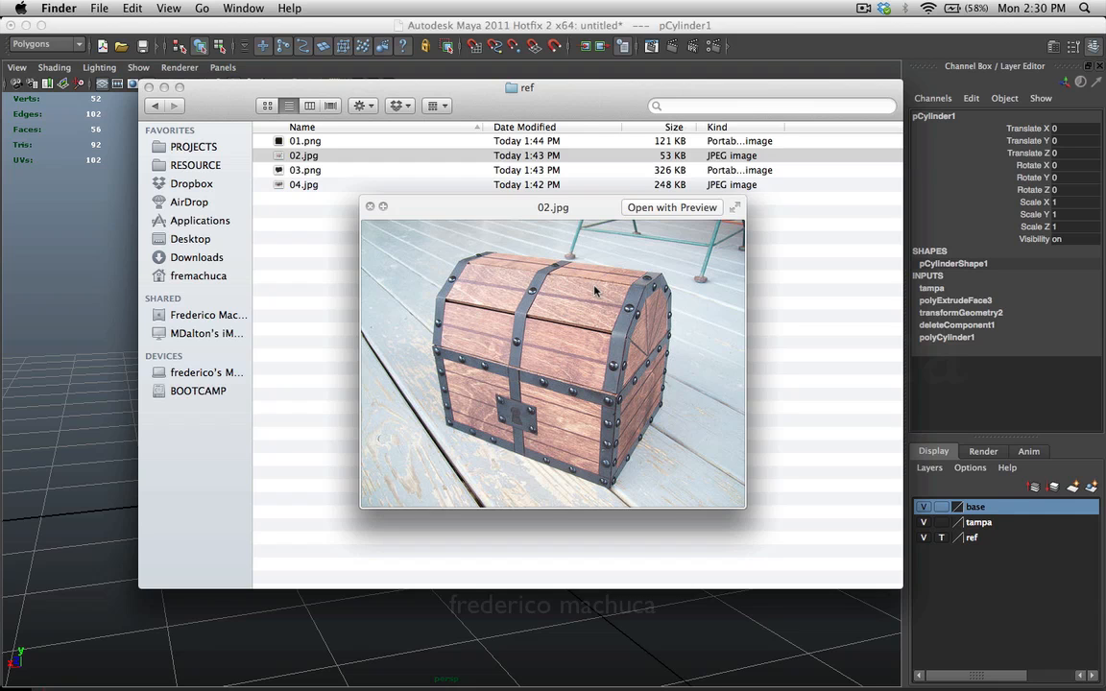
click(385, 609)
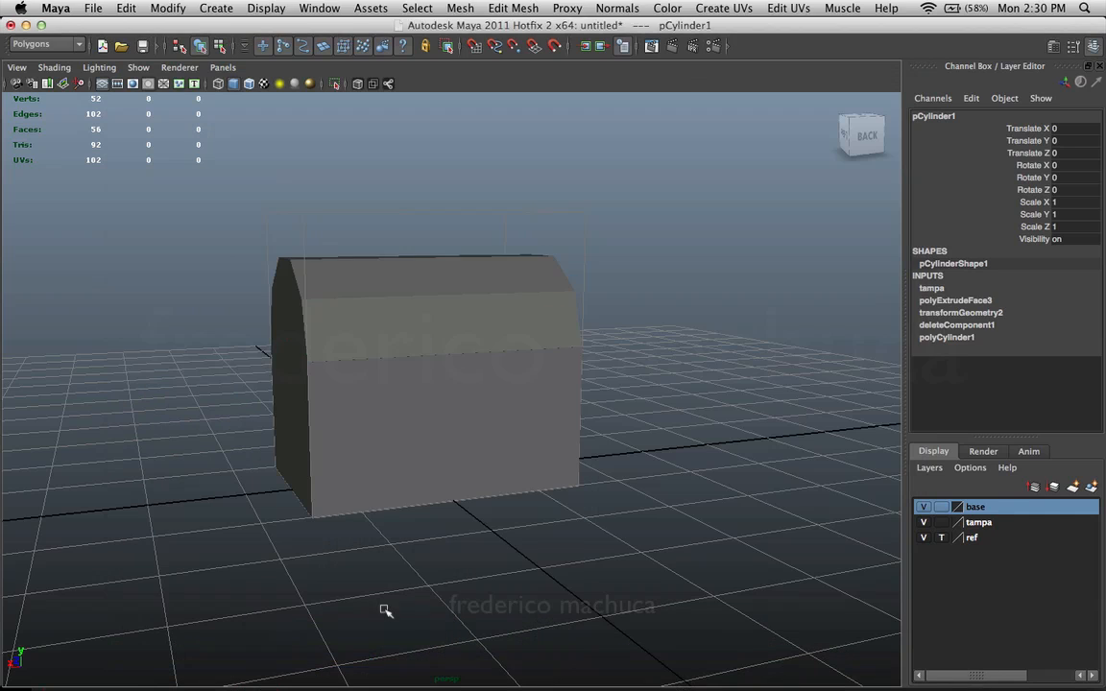
- Hide the tampa layer and select the hollow base on its own
click(386, 363)
click(567, 425)
alt+drag(568, 425, 800, 419)
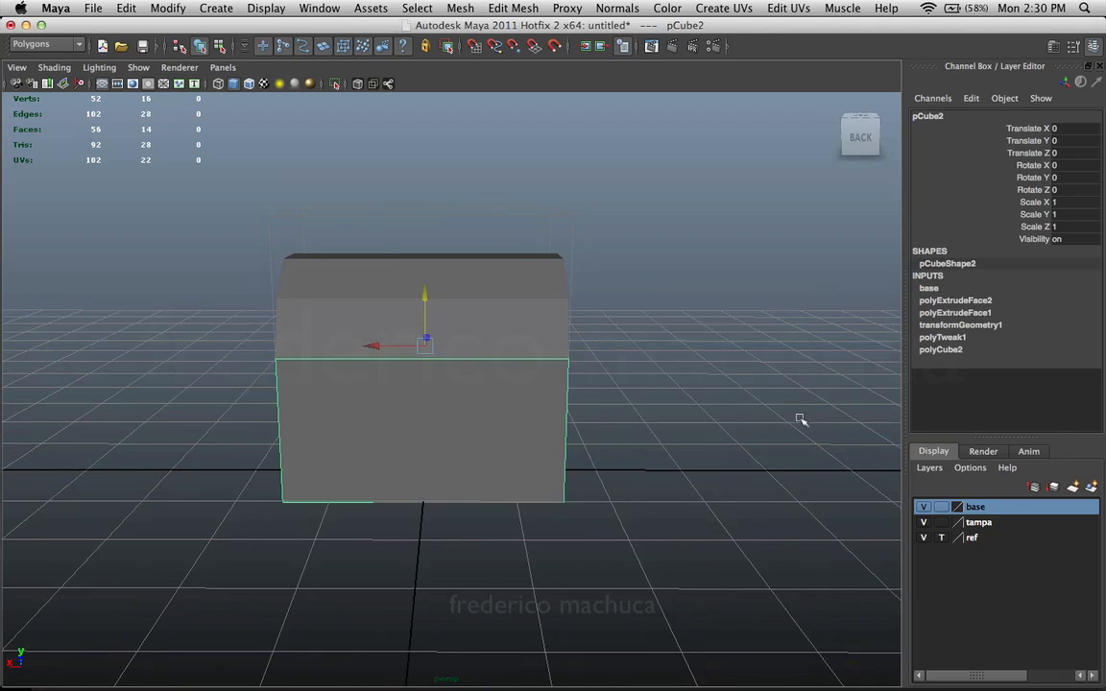
click(922, 522)
click(629, 438)
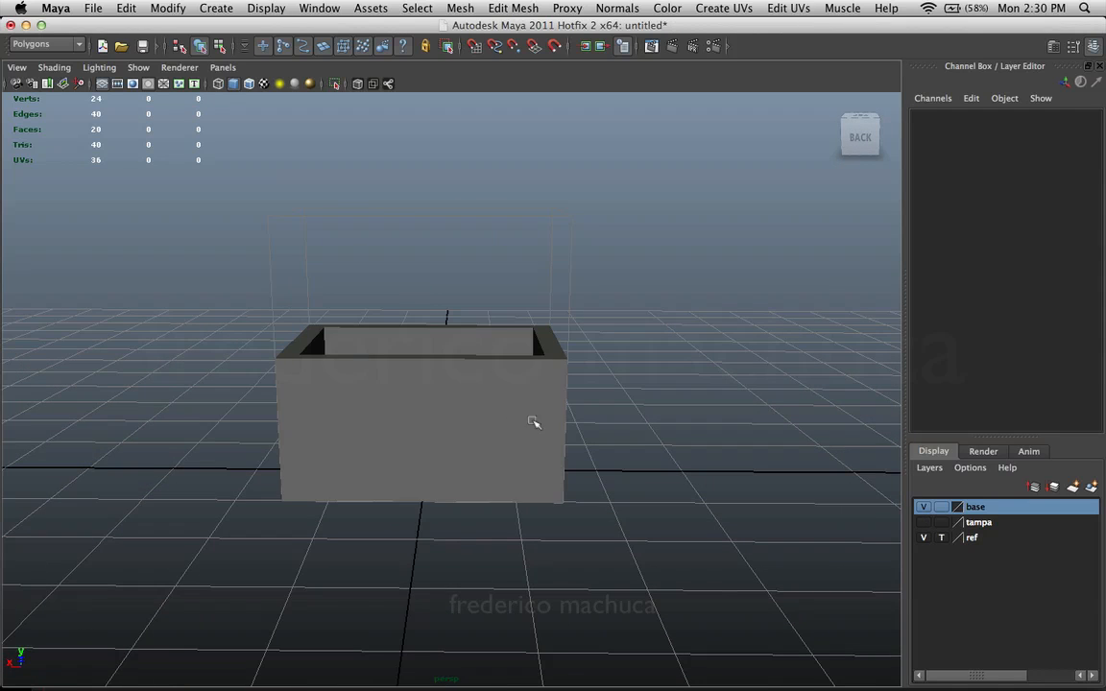
click(533, 421)
alt+drag(534, 424, 556, 455)
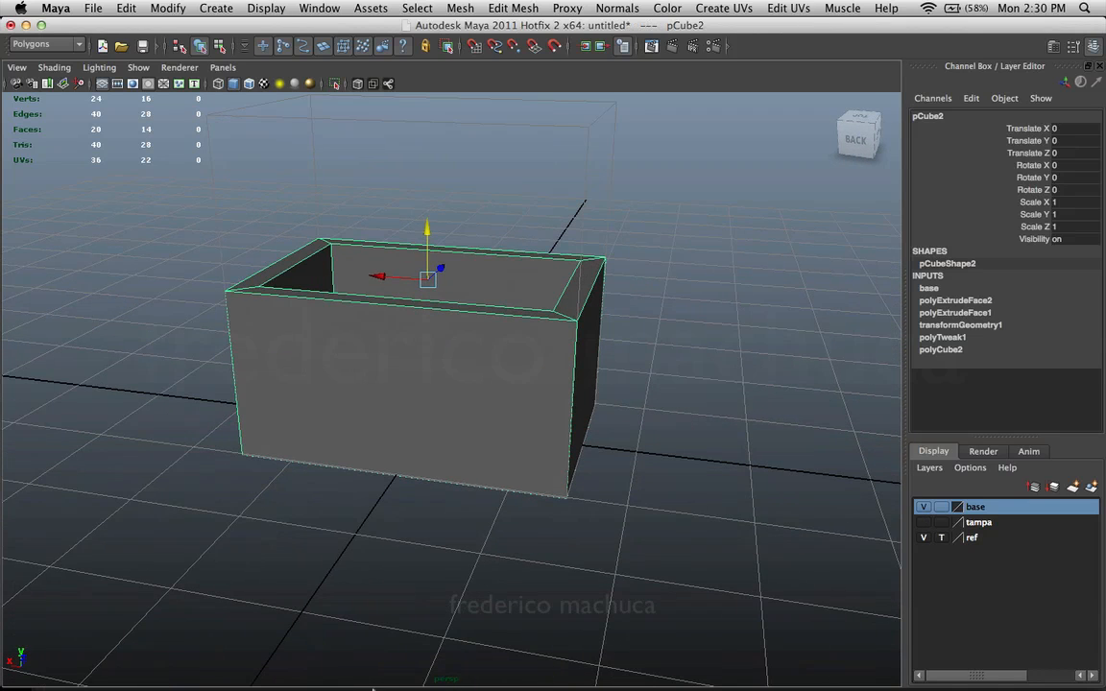
- Review the chest photo 02.jpg in Finder's ref folder and return to the base in Maya
click(197, 649)
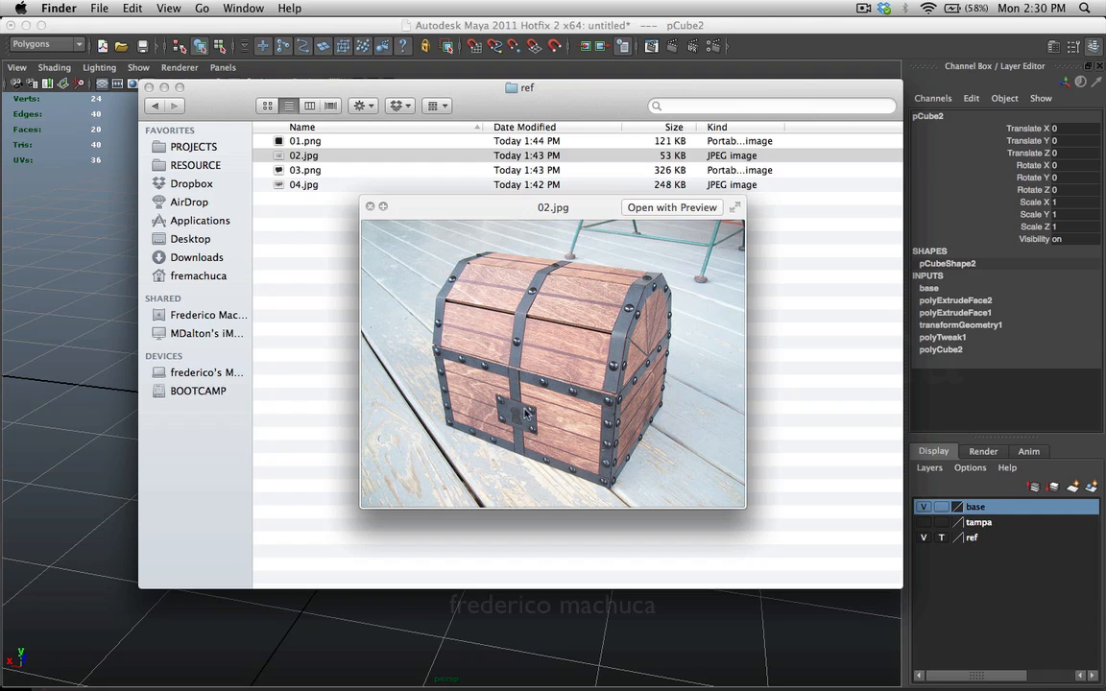
click(80, 467)
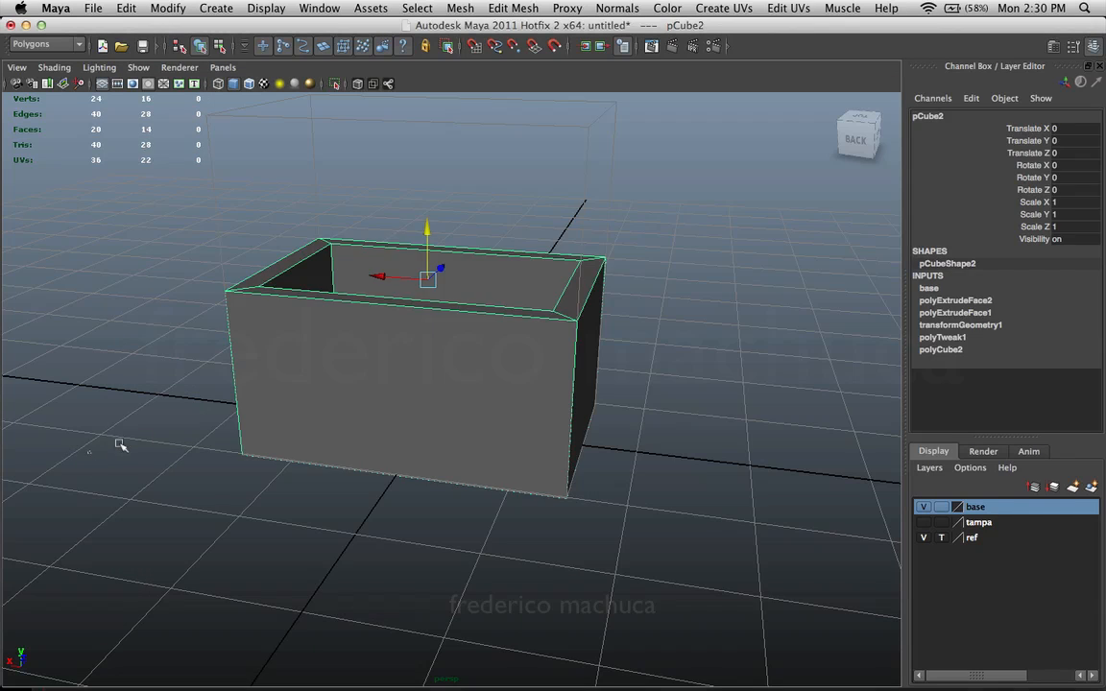
click(118, 447)
click(583, 395)
- Select the base's back outer face and extrude it with Keep Faces Together
alt+drag(602, 394, 373, 362)
alt+middle_drag(374, 362, 397, 383)
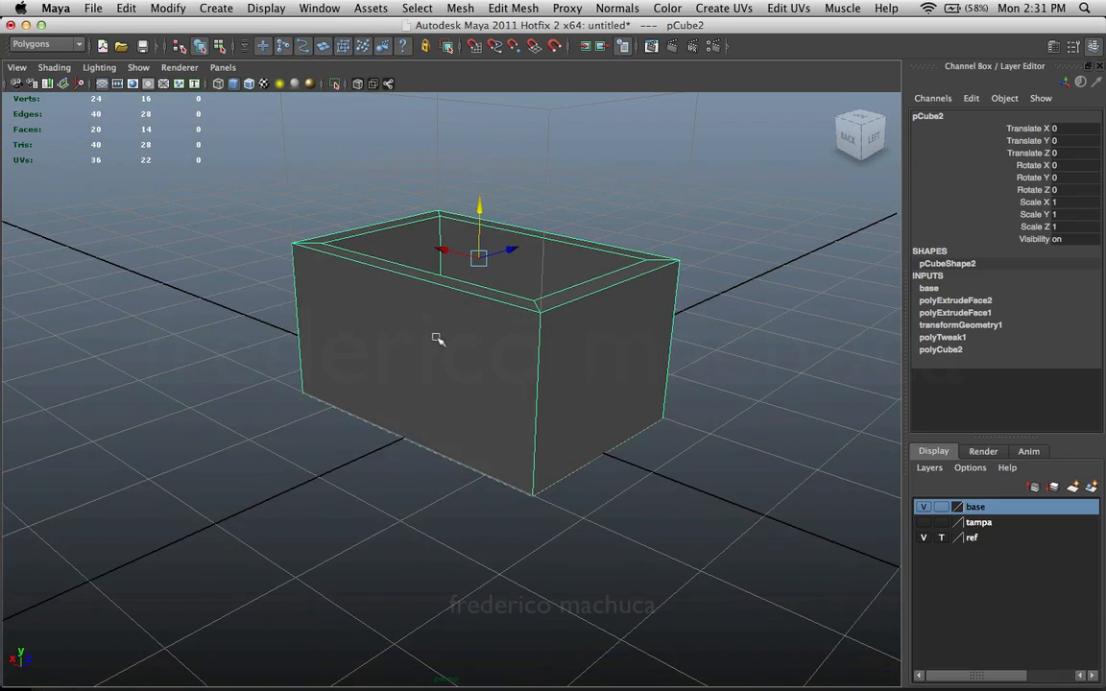
right_drag(437, 339, 437, 374)
click(441, 362)
alt+drag(442, 362, 473, 375)
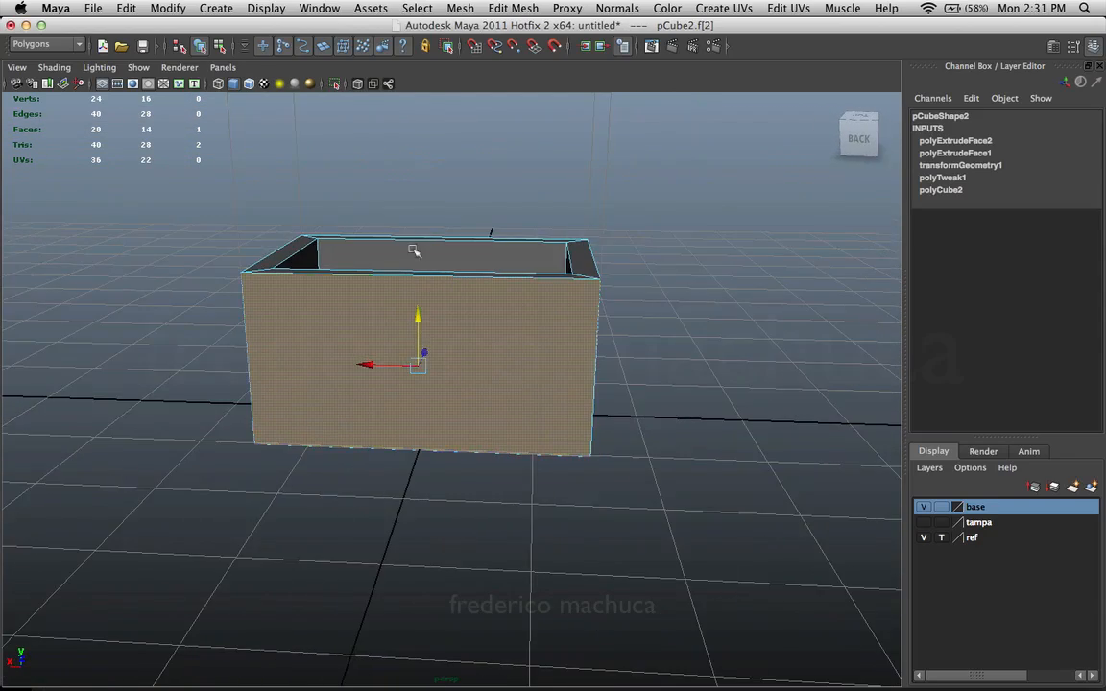
alt+drag(413, 248, 420, 321)
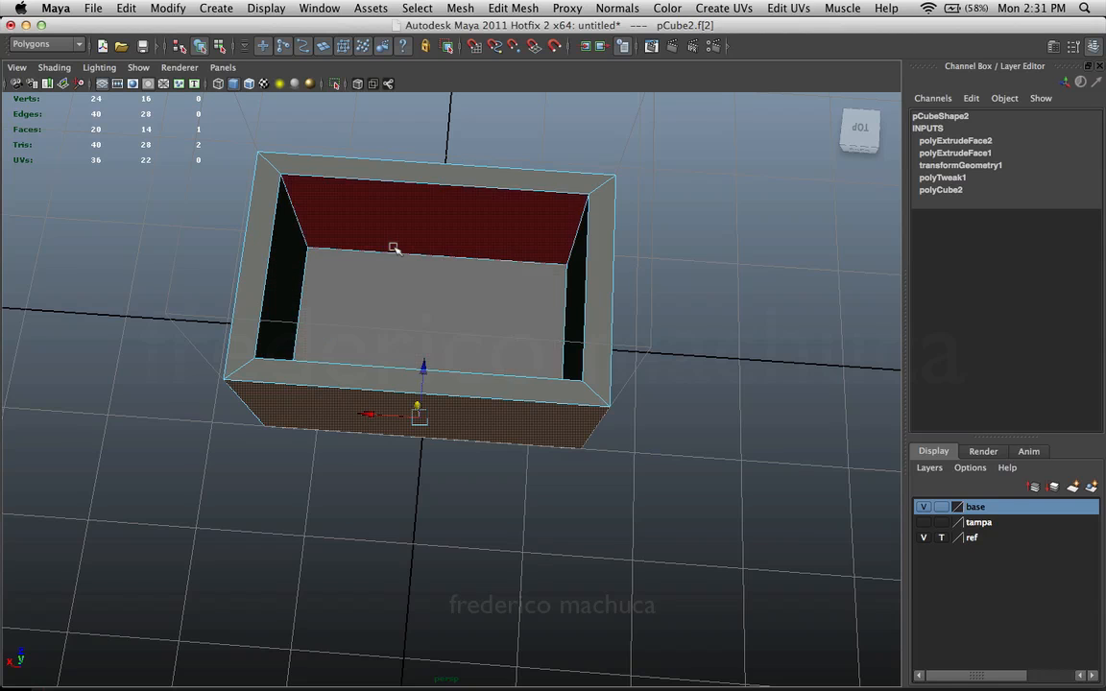
alt+drag(394, 247, 444, 203)
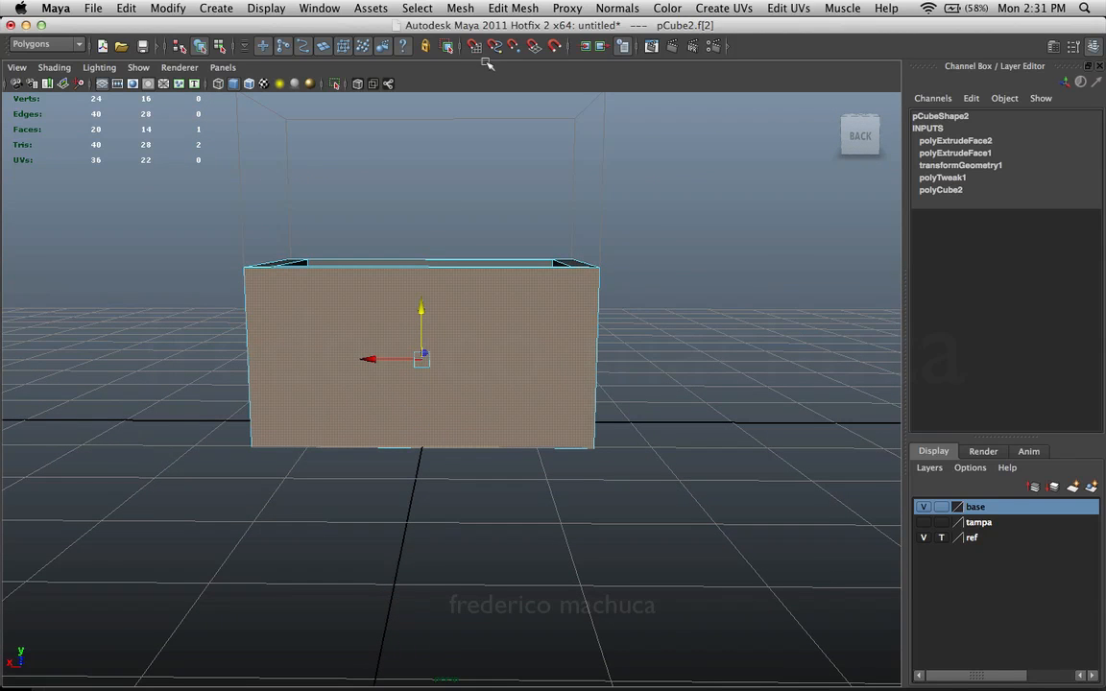
click(506, 8)
click(517, 58)
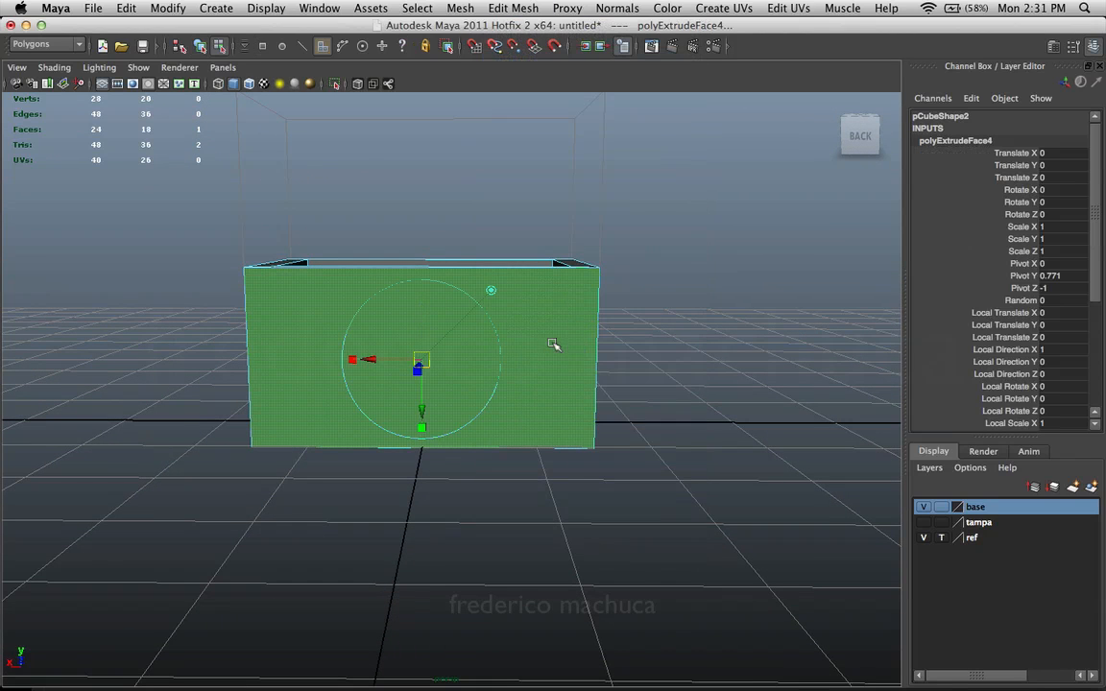
- Try scaling the extruded back face inward to form a border frame, and undo the extrusion and its face selection
alt+drag(556, 345, 443, 364)
alt+drag(444, 363, 421, 343)
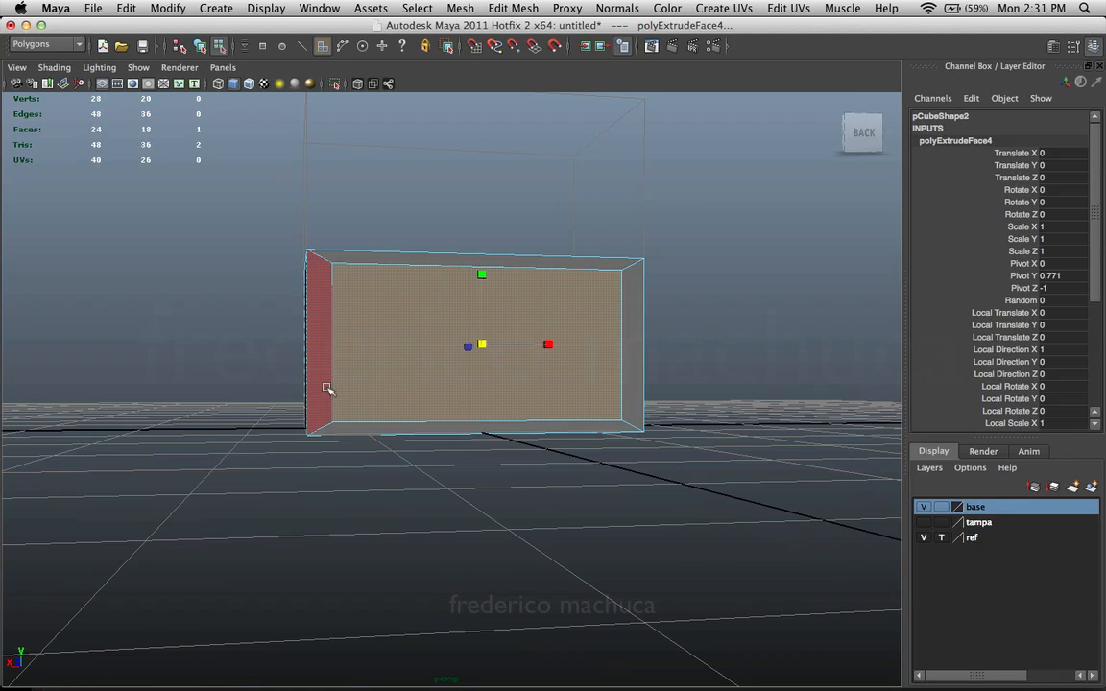
alt+drag(633, 353, 607, 371)
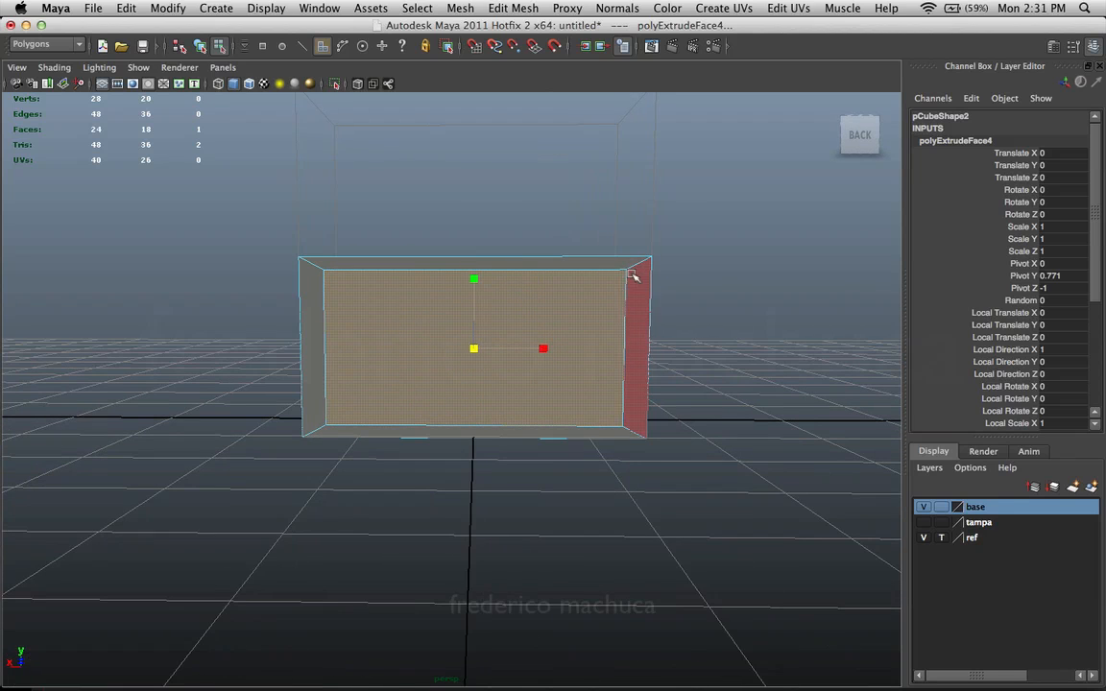
alt+drag(646, 307, 548, 324)
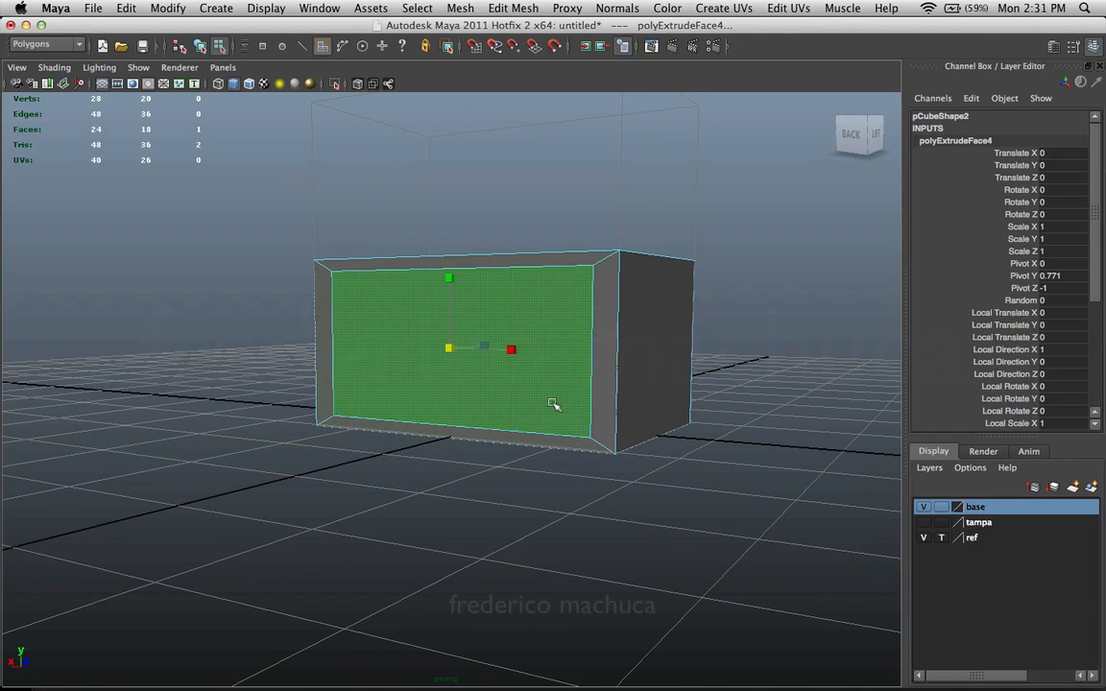
alt+drag(590, 370, 538, 269)
alt+drag(557, 351, 376, 353)
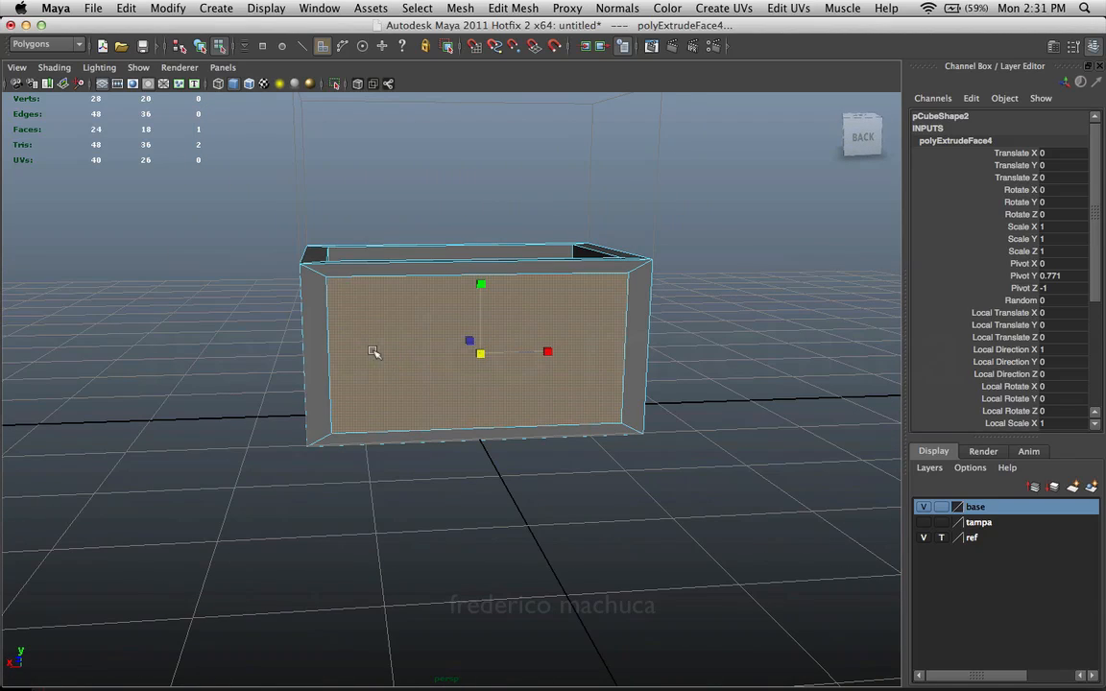
alt+middle_drag(332, 307, 363, 314)
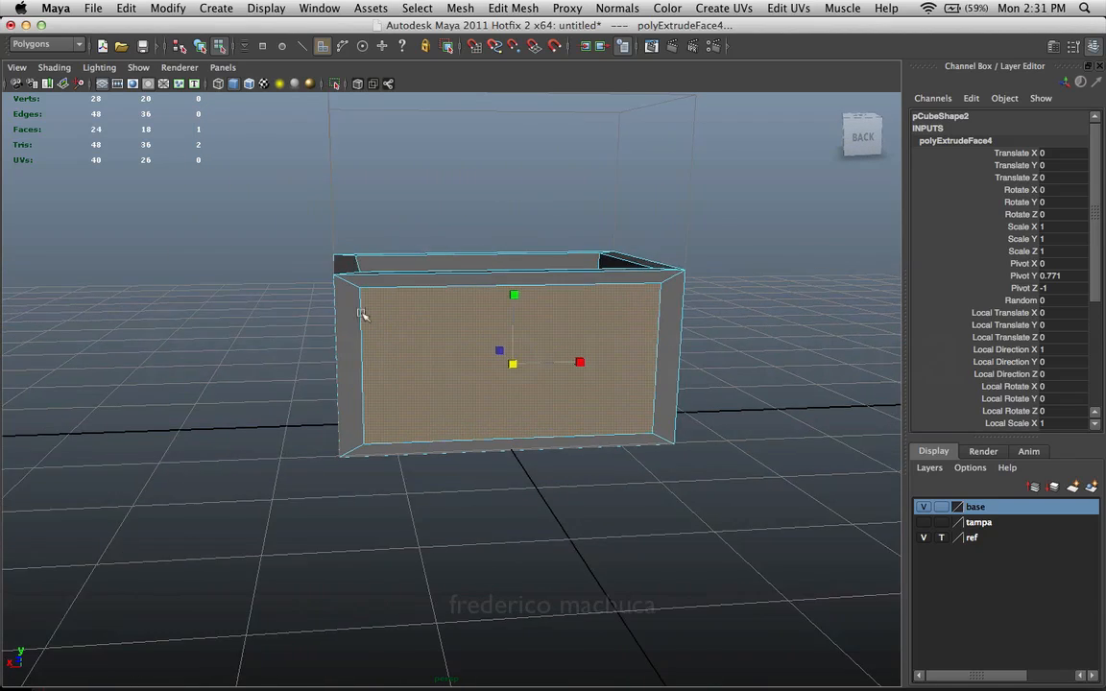
alt+right_drag(363, 314, 497, 315)
key(z)
key(z)
- Insert two horizontal edge loops around the base with the Insert Edge Loop Tool, one near the top rim and one near the bottom
alt+drag(497, 315, 468, 308)
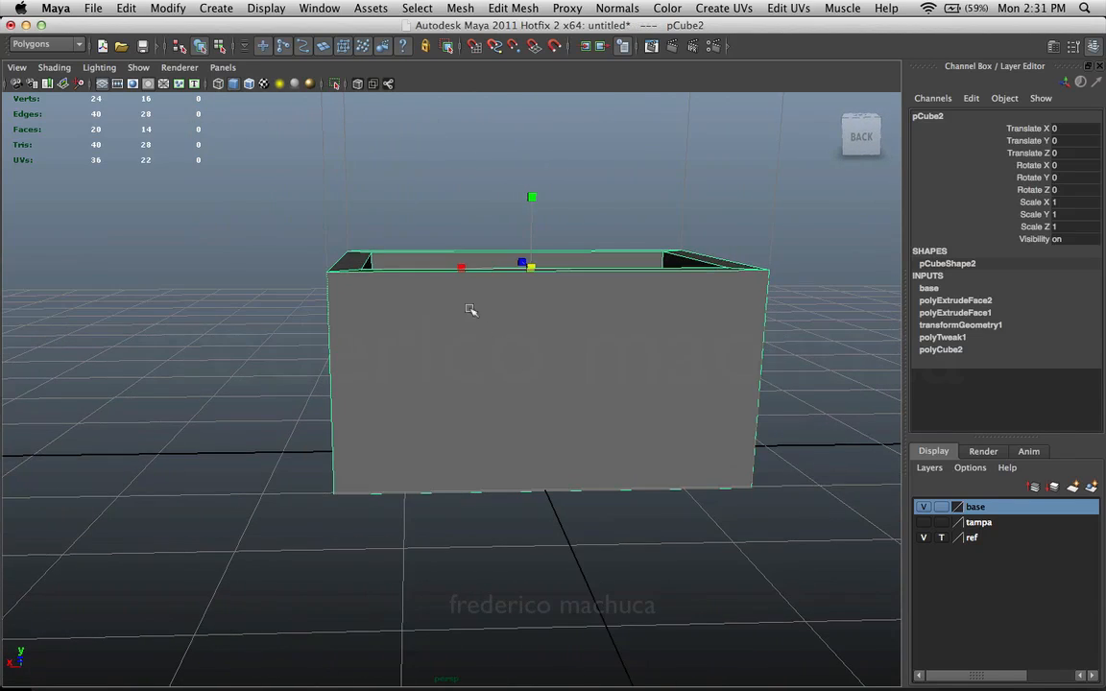
click(513, 8)
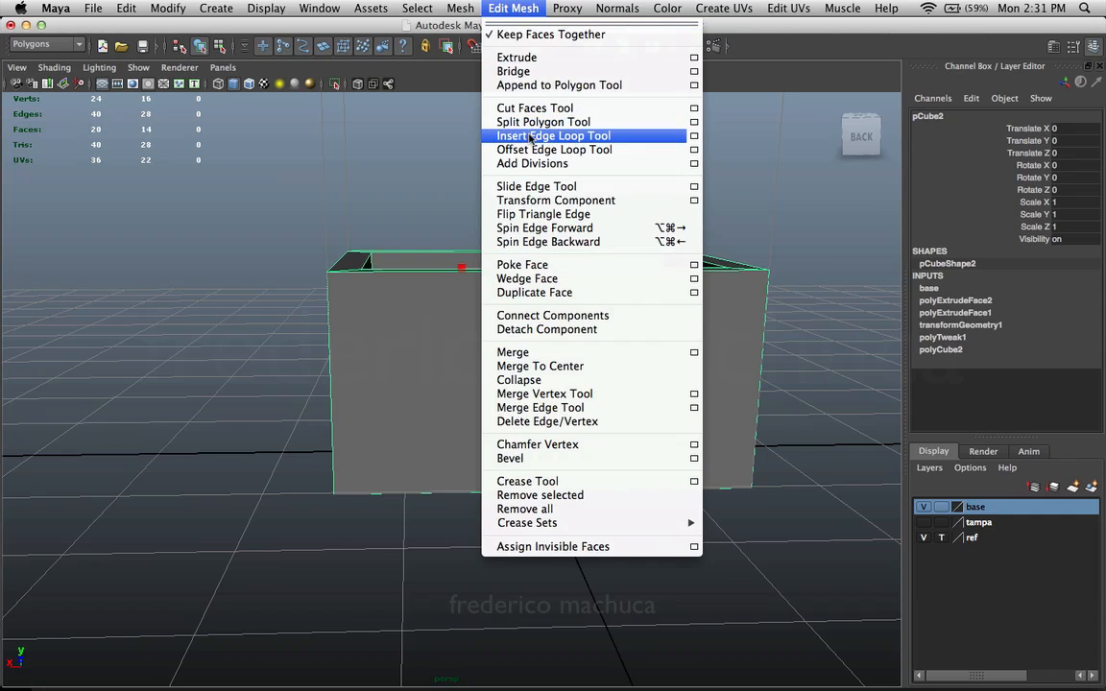
click(529, 139)
alt+drag(639, 321, 422, 290)
alt+drag(435, 350, 272, 421)
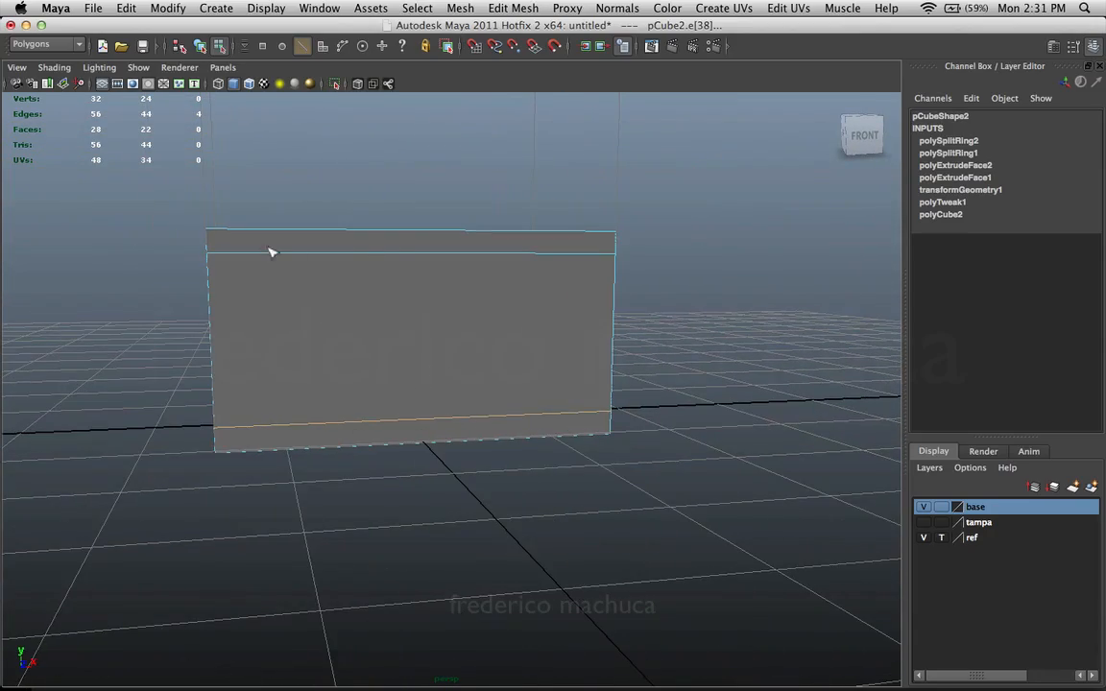
alt+drag(270, 253, 398, 240)
- Insert two lengthwise edge loops that run vertically on the base's end walls, one near each corner
alt+drag(485, 423, 542, 326)
alt+drag(642, 363, 534, 361)
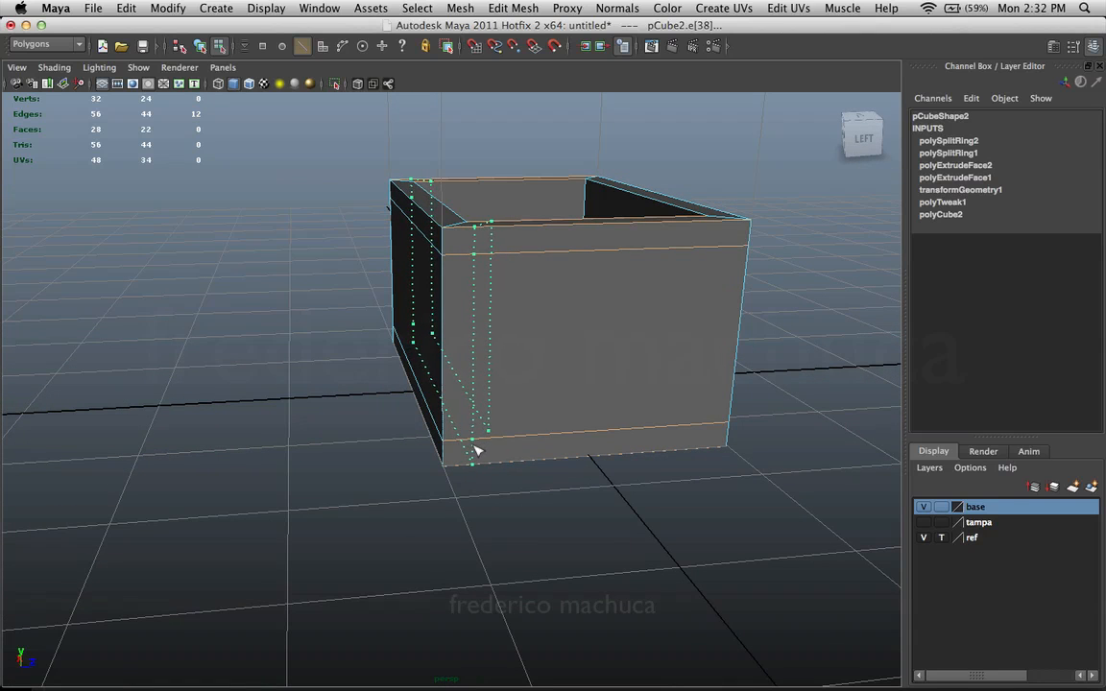
alt+drag(526, 456, 592, 438)
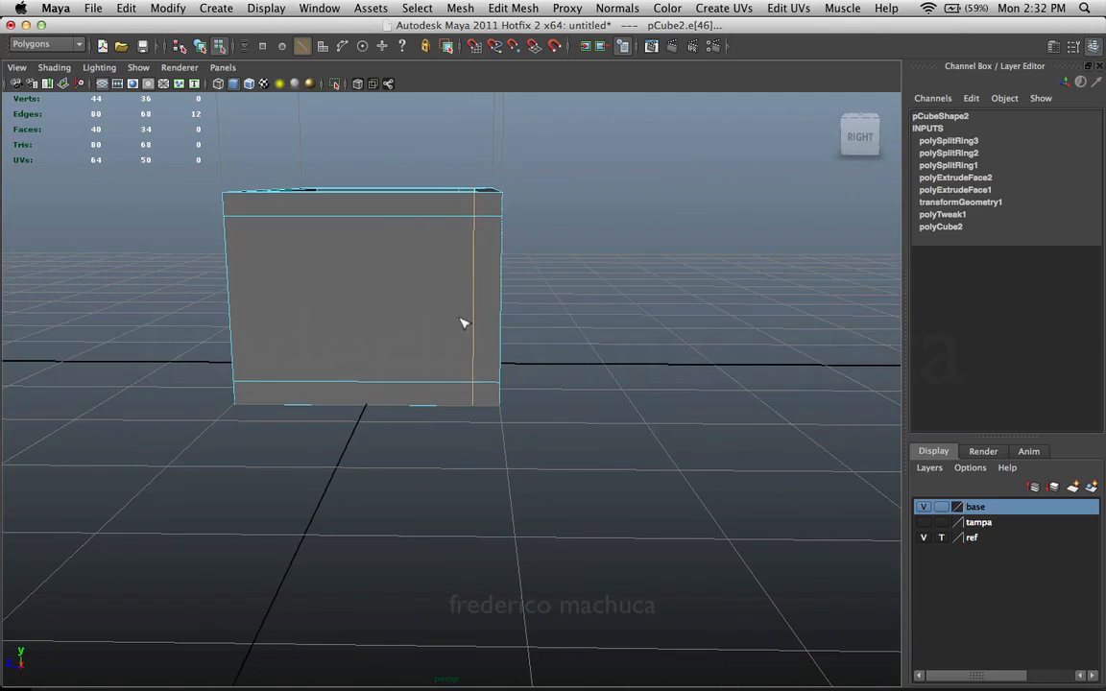
alt+middle_drag(461, 320, 619, 360)
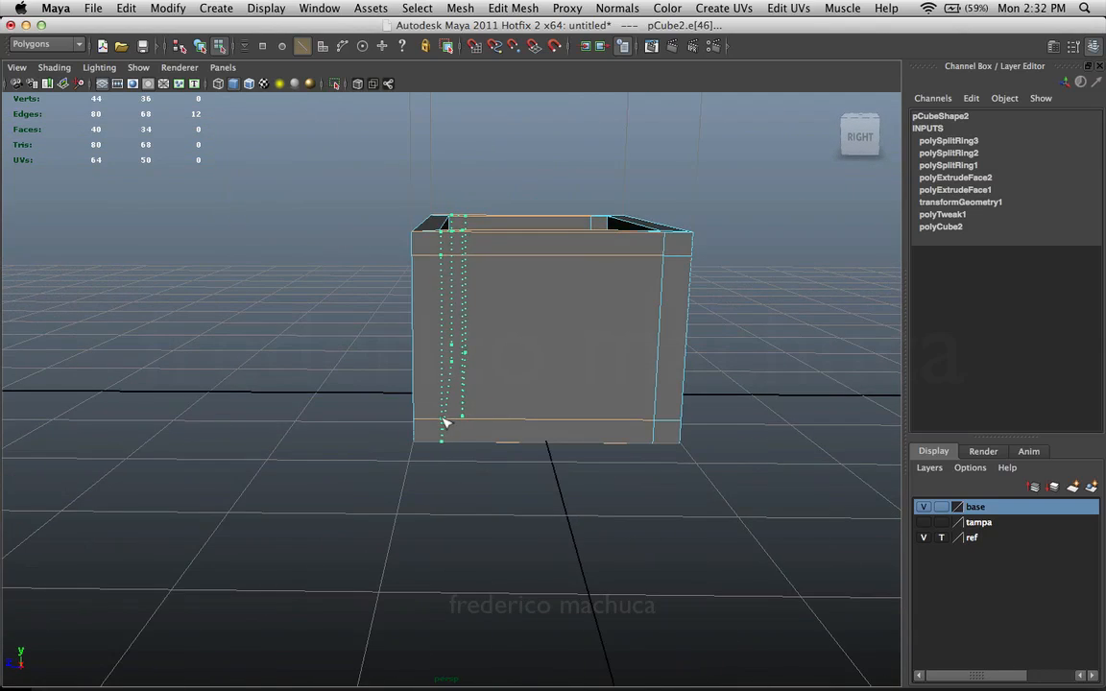
alt+drag(431, 448, 559, 409)
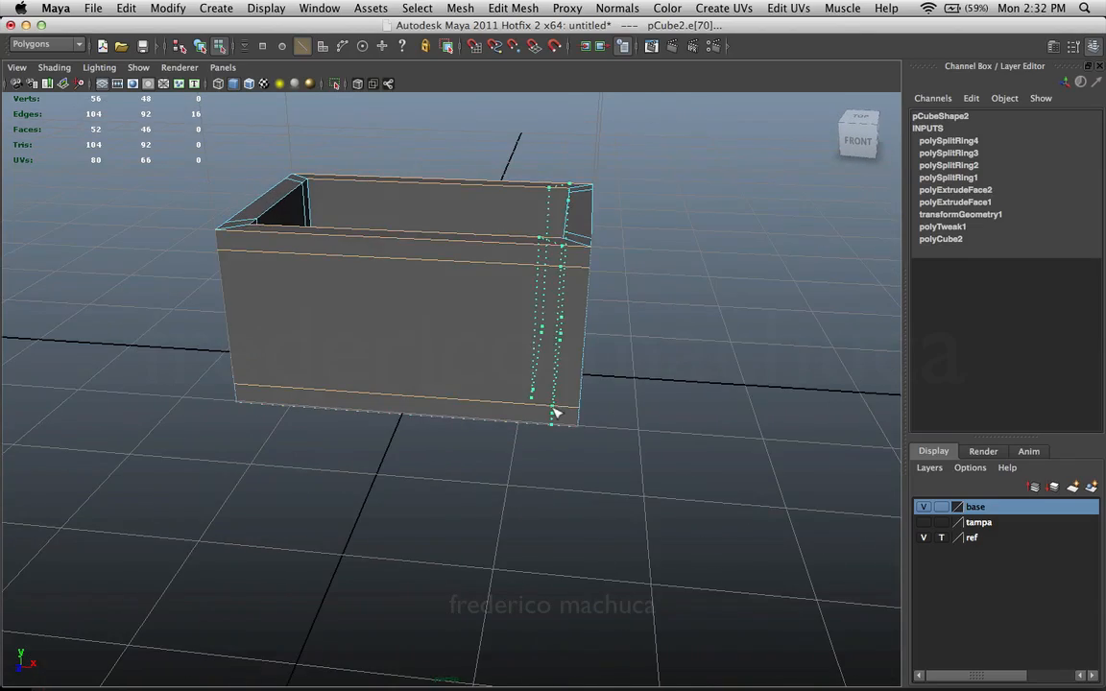
- Insert two crosswise edge loops that run vertically near both ends of the base's long walls, and return to object mode
alt+drag(418, 408, 261, 419)
alt+drag(261, 420, 488, 384)
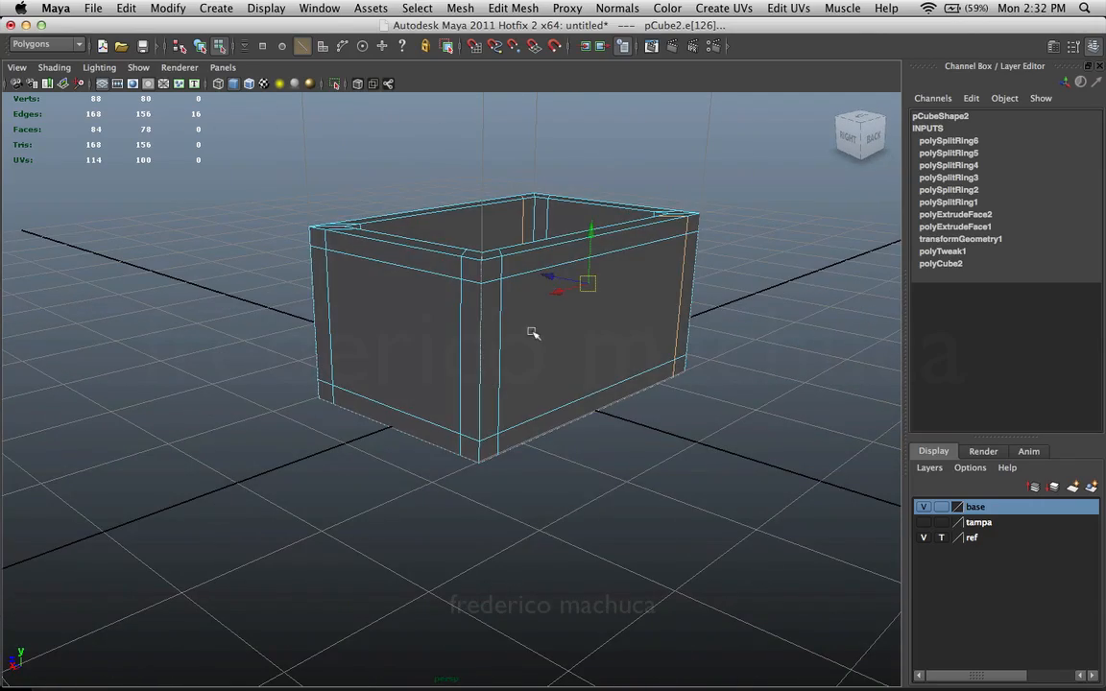
right_drag(534, 334, 600, 315)
- Examine the widths of the border strips on the base's back, top and left sides
alt+drag(538, 353, 499, 270)
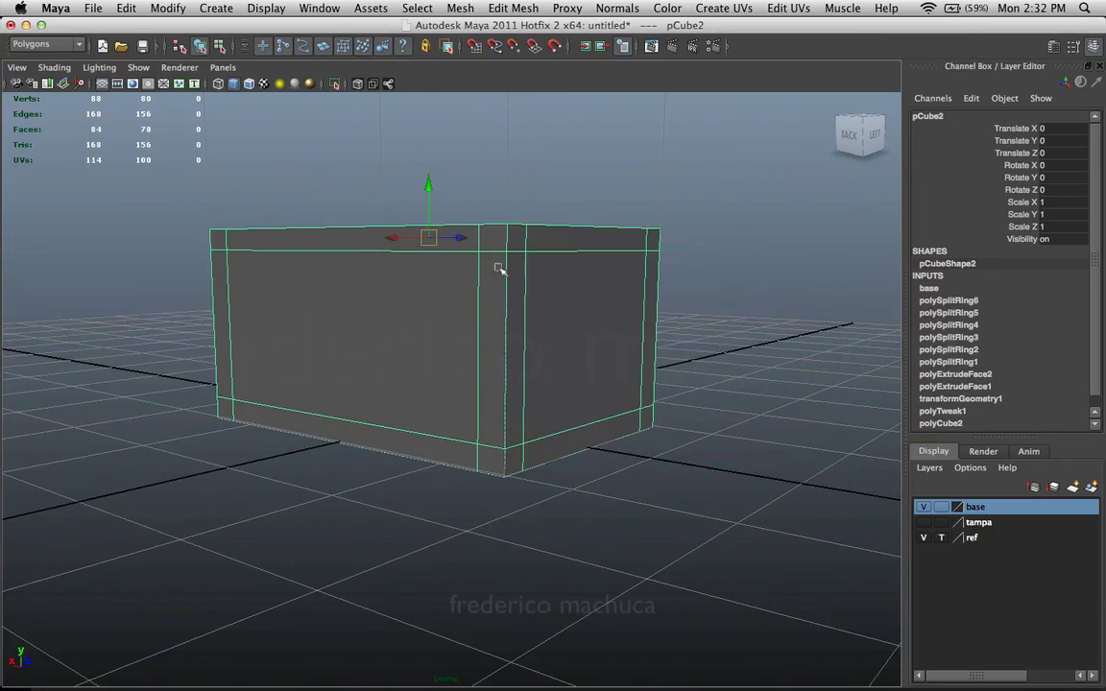
alt+drag(483, 353, 479, 390)
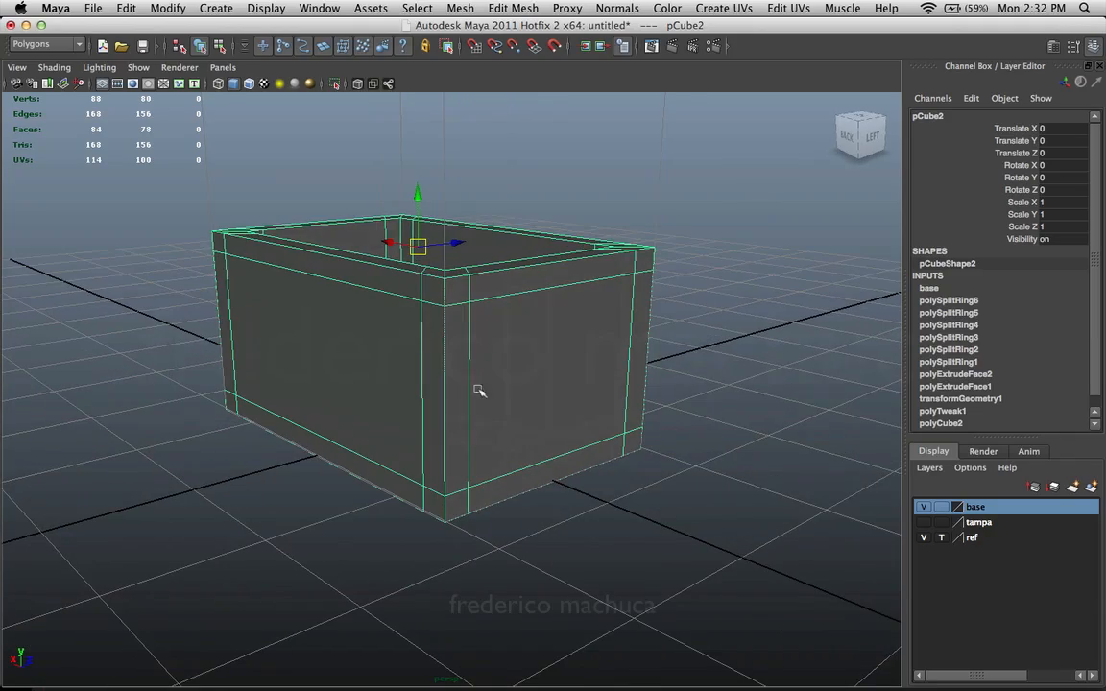
alt+drag(464, 445, 434, 400)
alt+drag(580, 403, 526, 327)
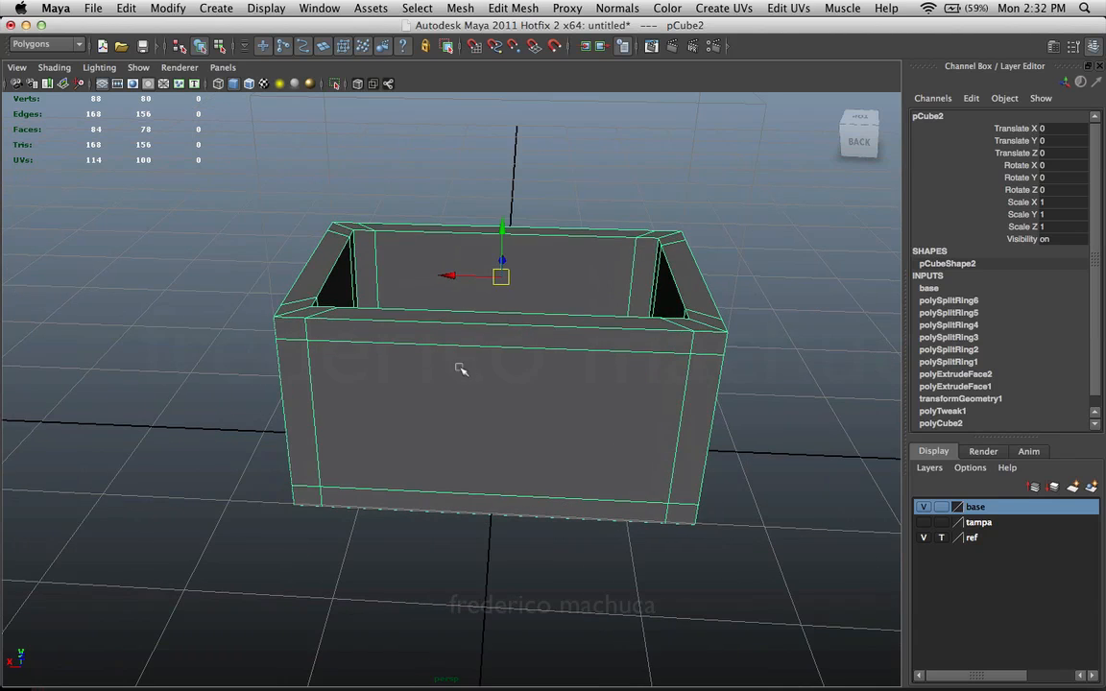
alt+drag(540, 263, 503, 211)
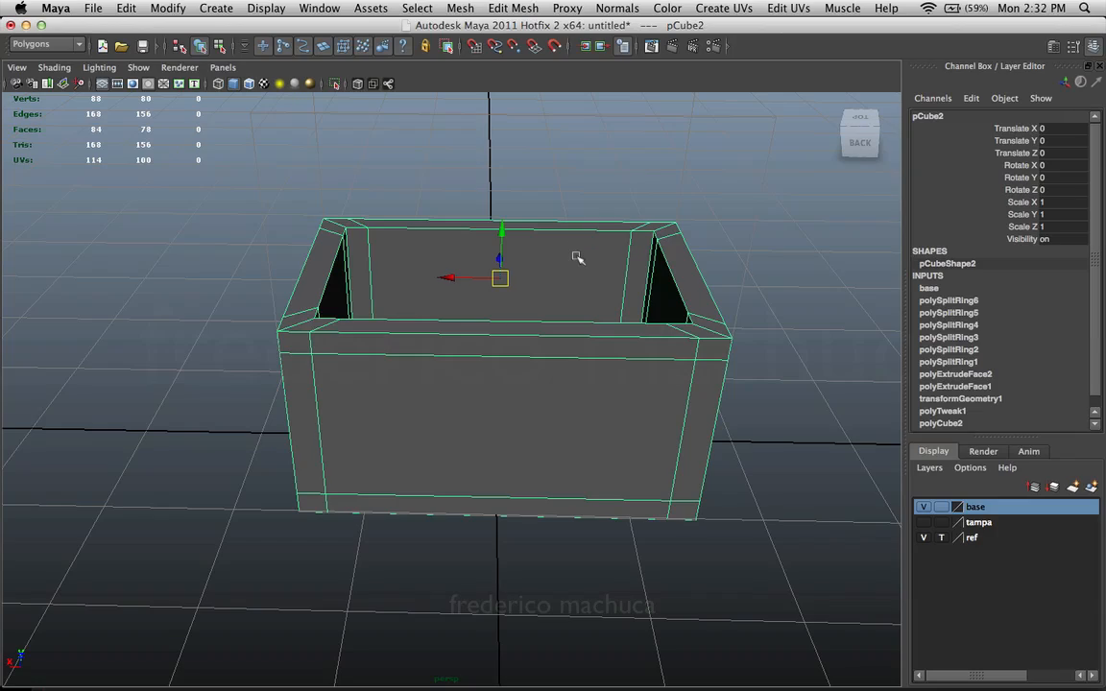
alt+drag(687, 304, 336, 325)
alt+right_drag(335, 324, 458, 324)
alt+drag(458, 323, 436, 234)
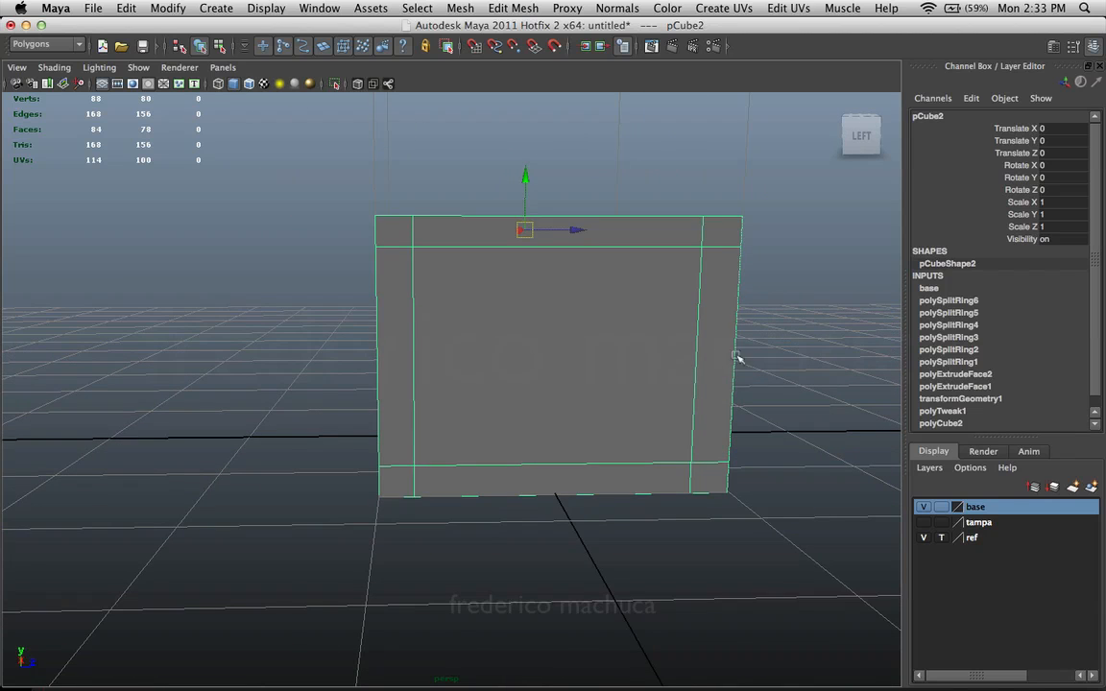
alt+drag(737, 358, 709, 450)
alt+drag(413, 271, 389, 317)
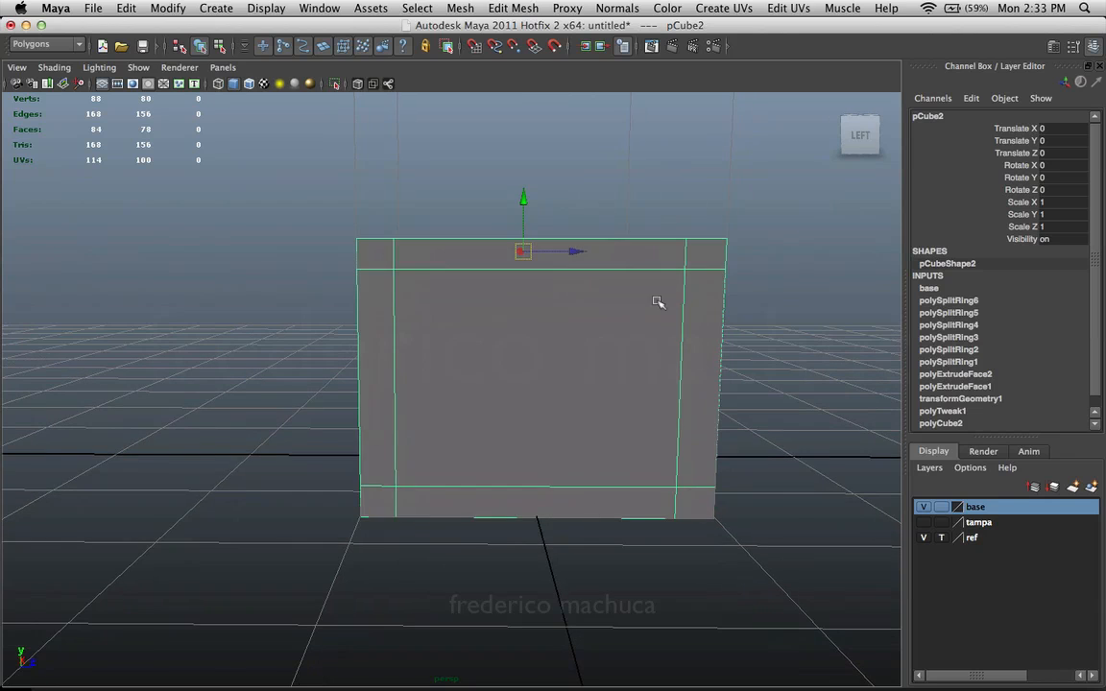
alt+drag(658, 302, 681, 291)
alt+drag(363, 337, 463, 356)
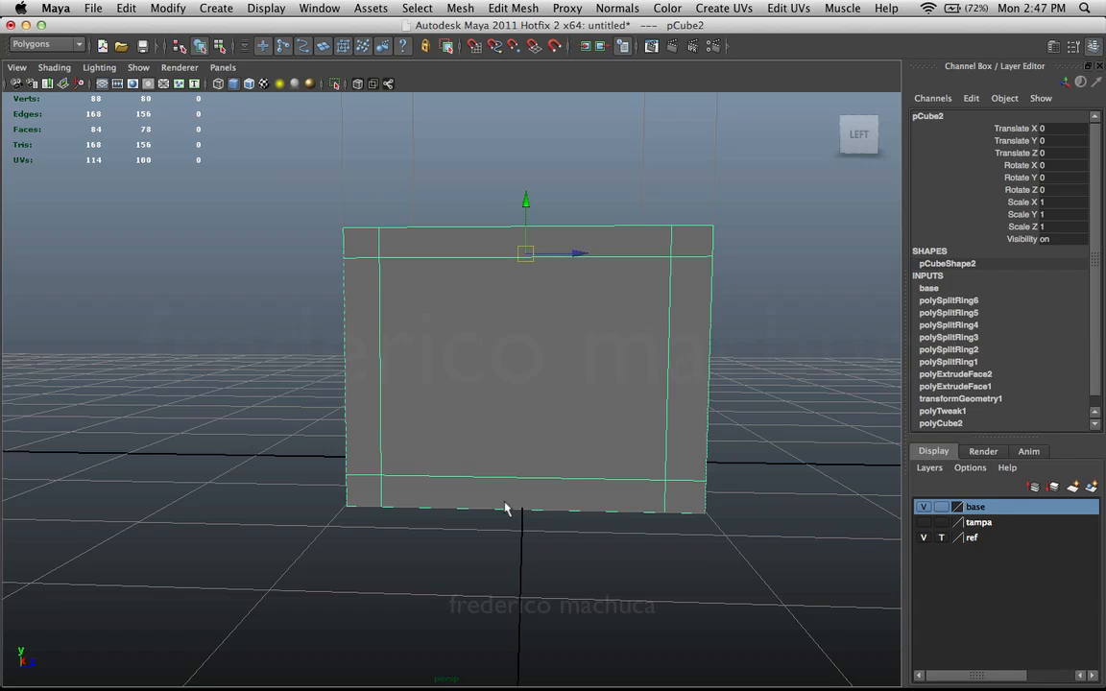
alt+drag(611, 331, 509, 337)
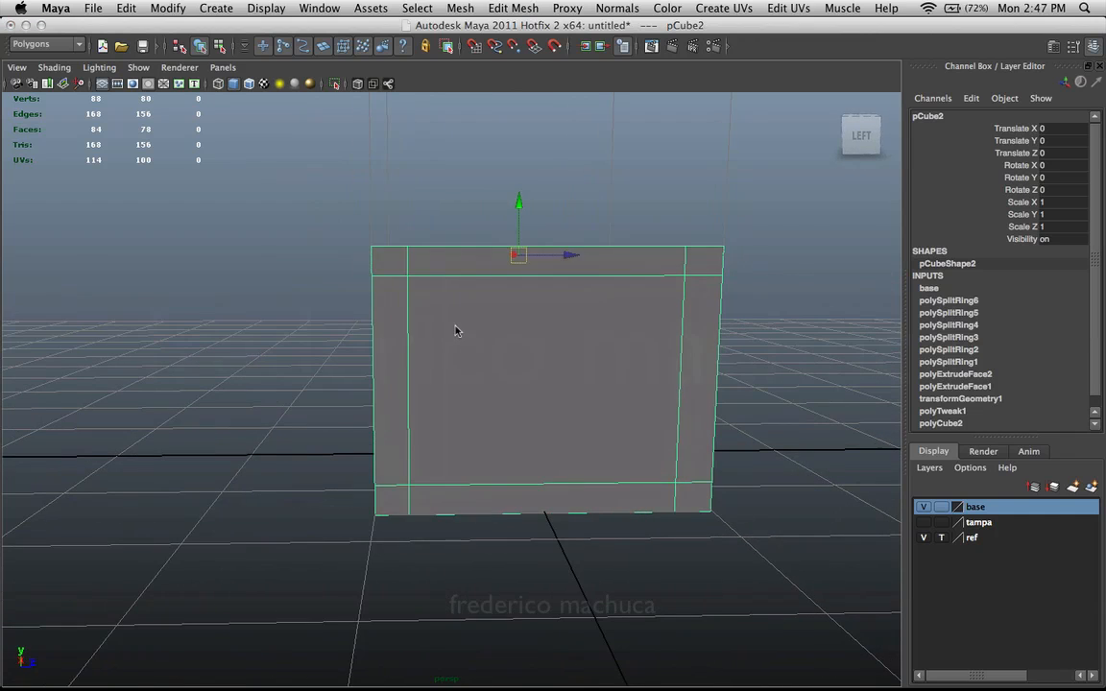
- Pick border strip faces on the base's left end wall to compare their widths, and clear the face selection
right_drag(456, 357, 457, 394)
click(395, 348)
alt+drag(413, 344, 444, 317)
shift+click(443, 259)
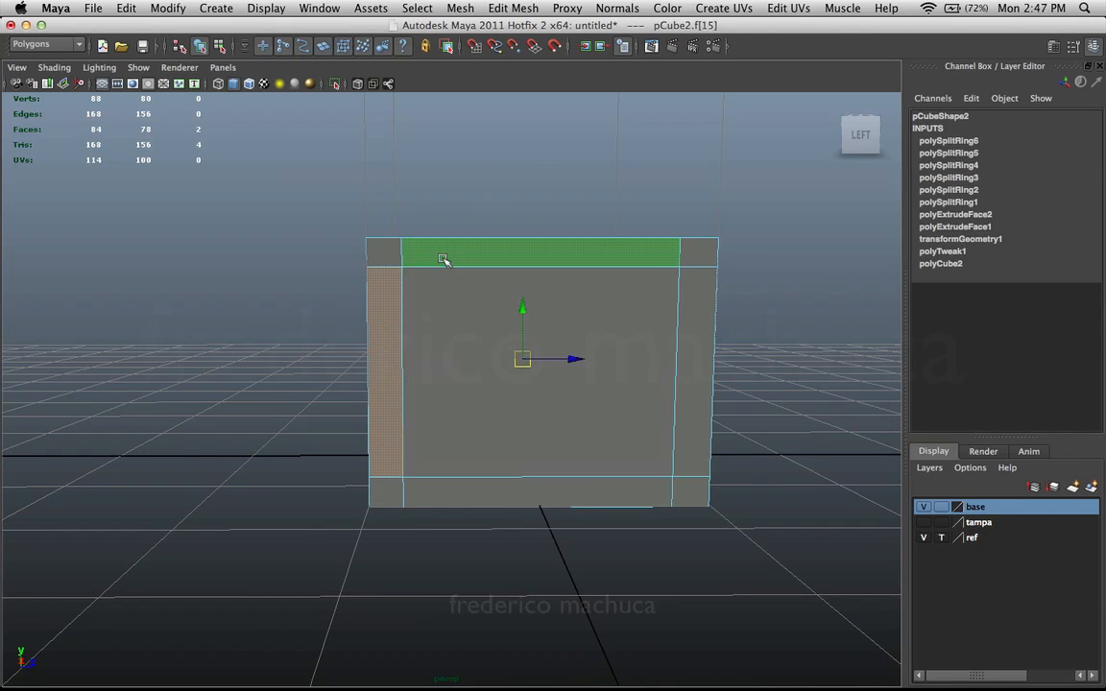
alt+drag(443, 260, 438, 249)
double_click(625, 302)
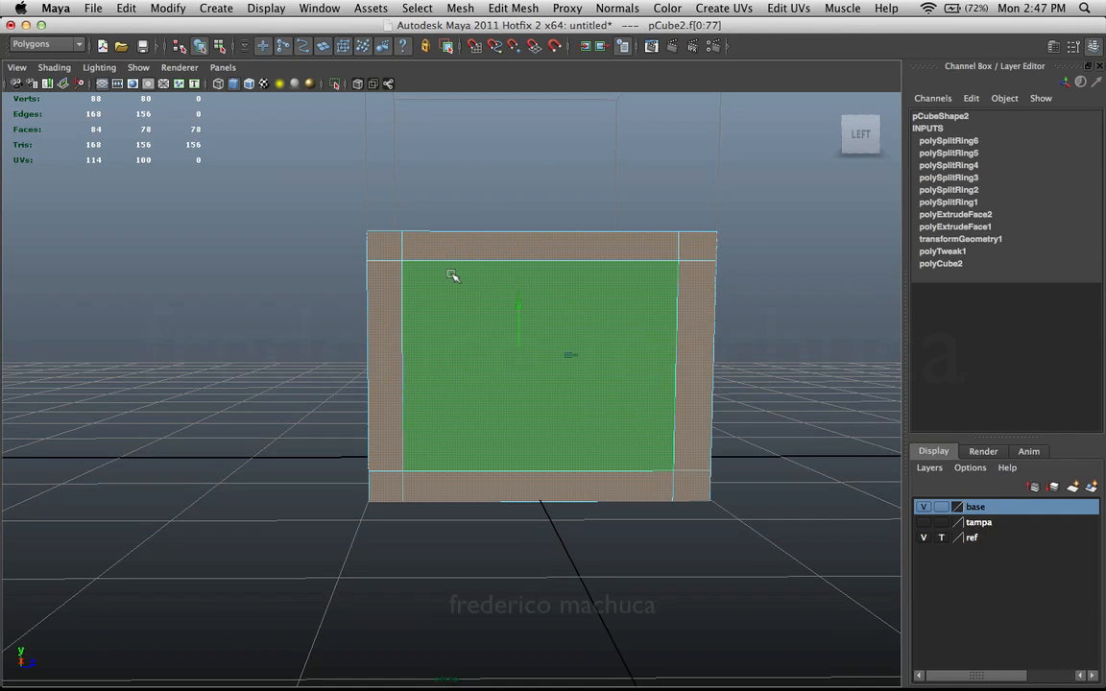
click(298, 343)
- Select the long faces on three sides of the top rim, and replace them with a vertical strip face on the left end wall
alt+drag(298, 343, 549, 390)
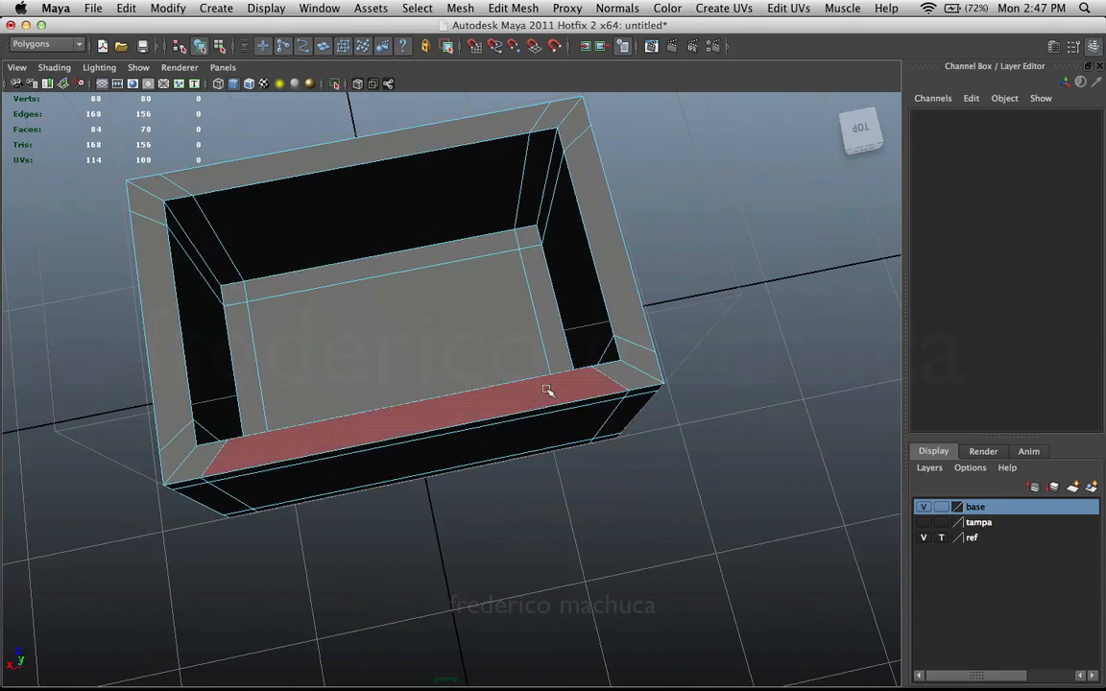
click(557, 400)
shift+click(636, 329)
alt+drag(636, 328, 575, 280)
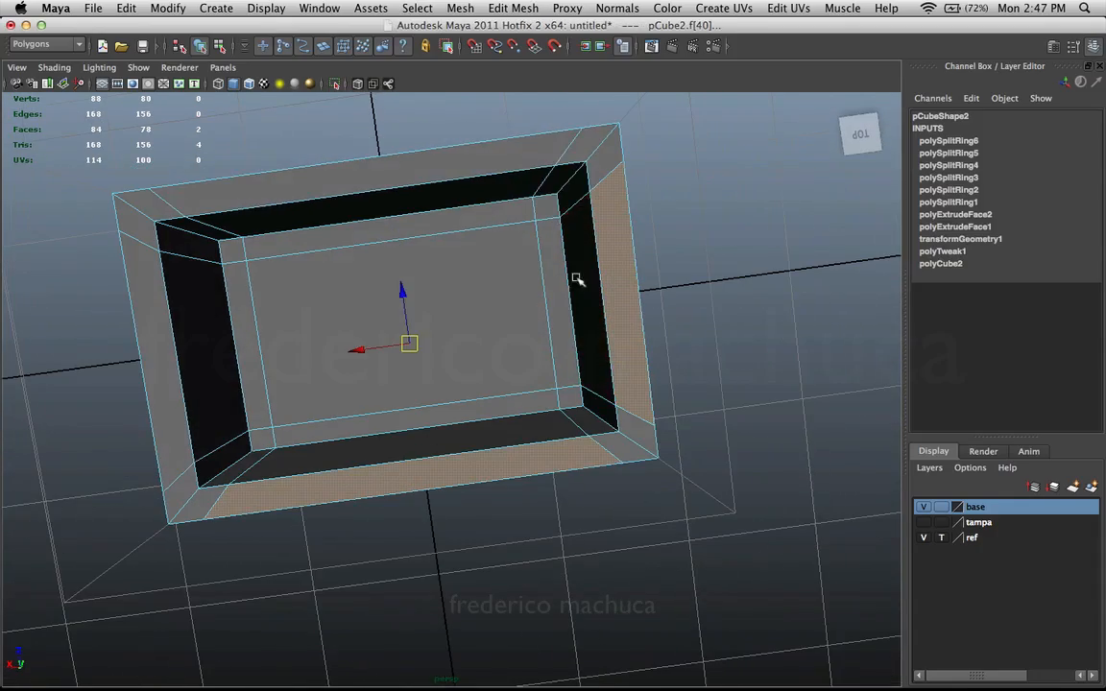
shift+click(514, 163)
alt+drag(625, 248, 391, 324)
click(349, 340)
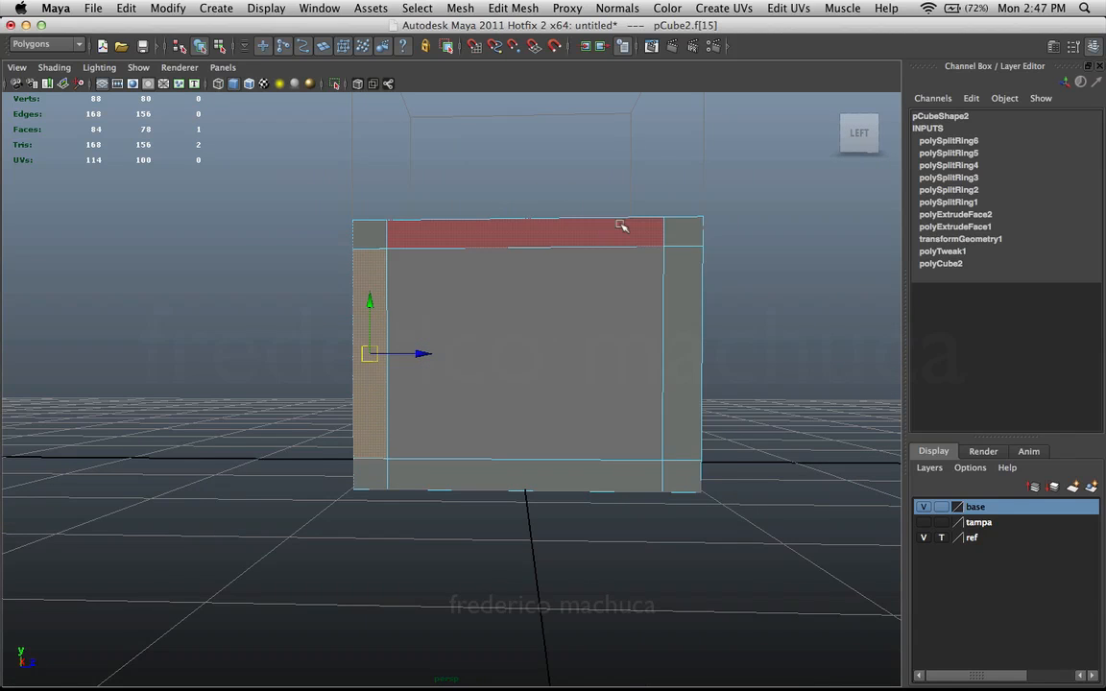
- Select the upper horizontal edge loop around the base and nudge it down in the side view to even the border strips
right_click(534, 293)
right_drag(533, 290, 523, 251)
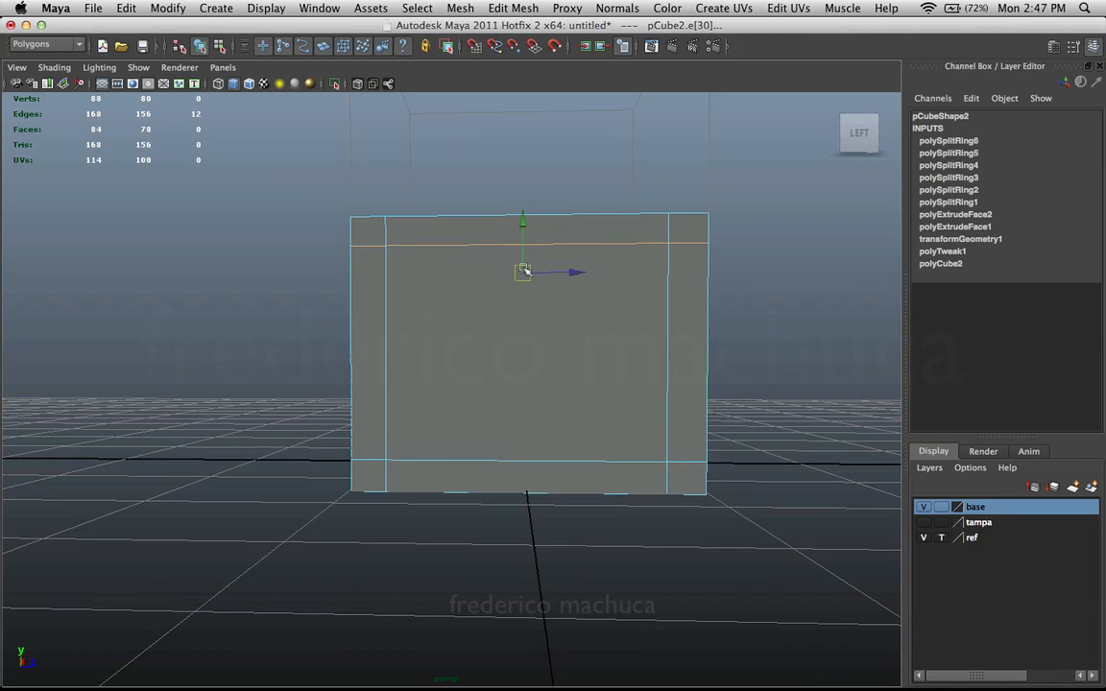
scroll(525, 272, down, 3)
key(space)
key(space)
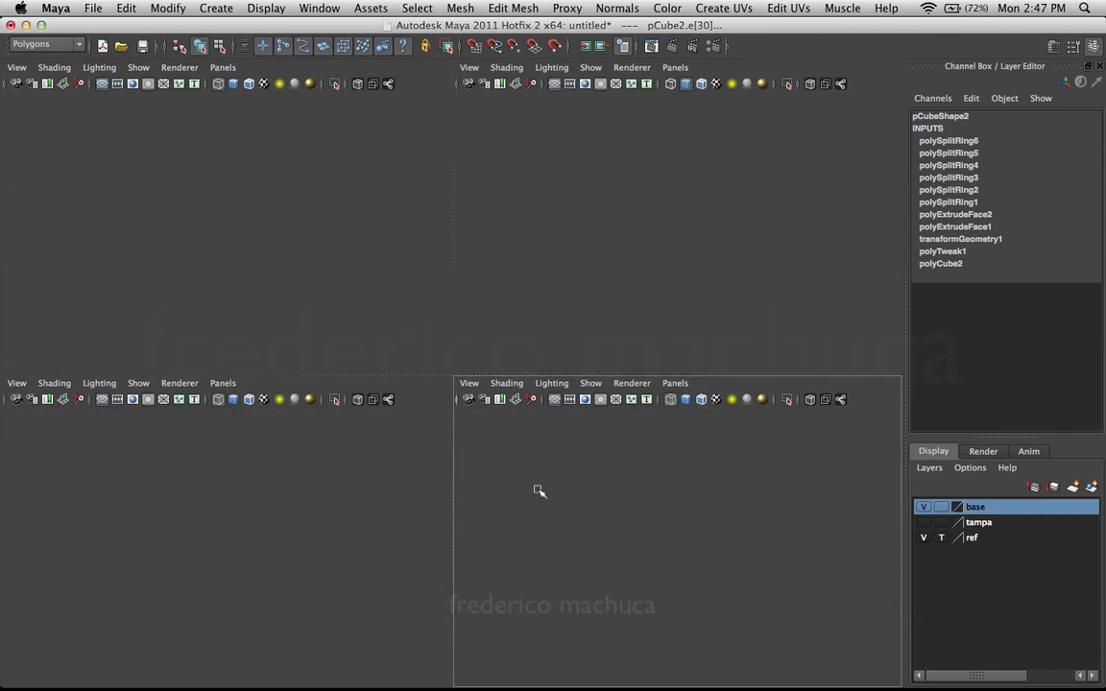
key(f)
alt+right_drag(658, 329, 507, 343)
alt+middle_drag(507, 342, 509, 241)
alt+right_drag(509, 241, 624, 288)
alt+middle_drag(524, 266, 560, 435)
alt+right_drag(560, 435, 855, 359)
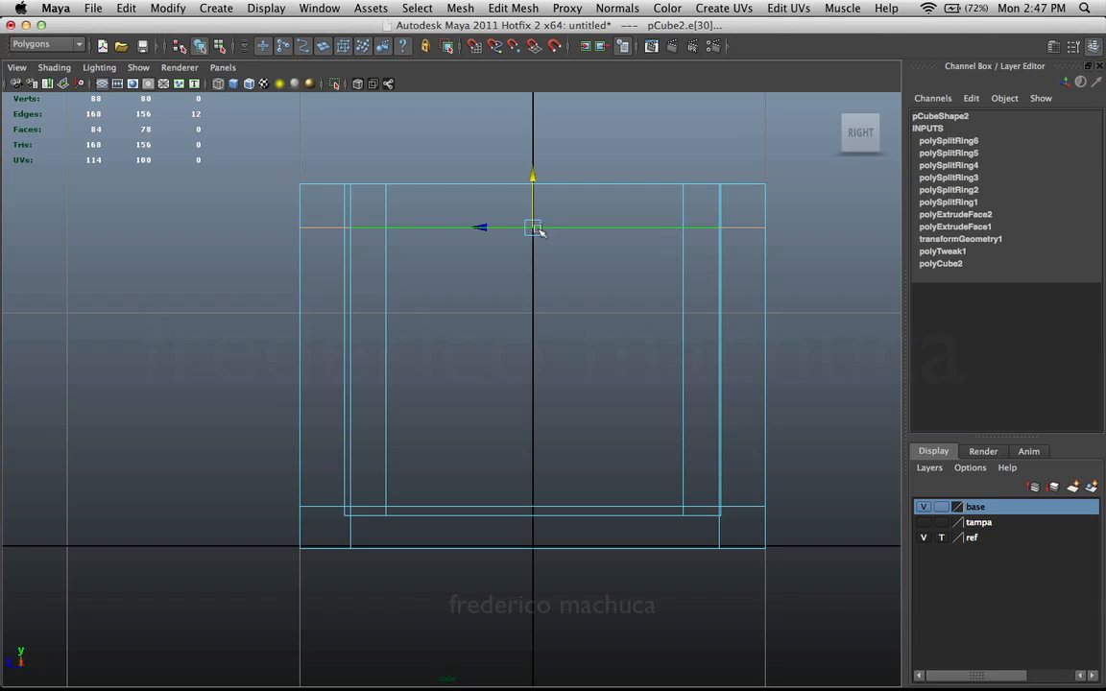
- Shift the vertical edge loops on the base's left end wall sideways to even the widths of its border strips
key(space)
key(space)
alt+right_drag(638, 324, 516, 438)
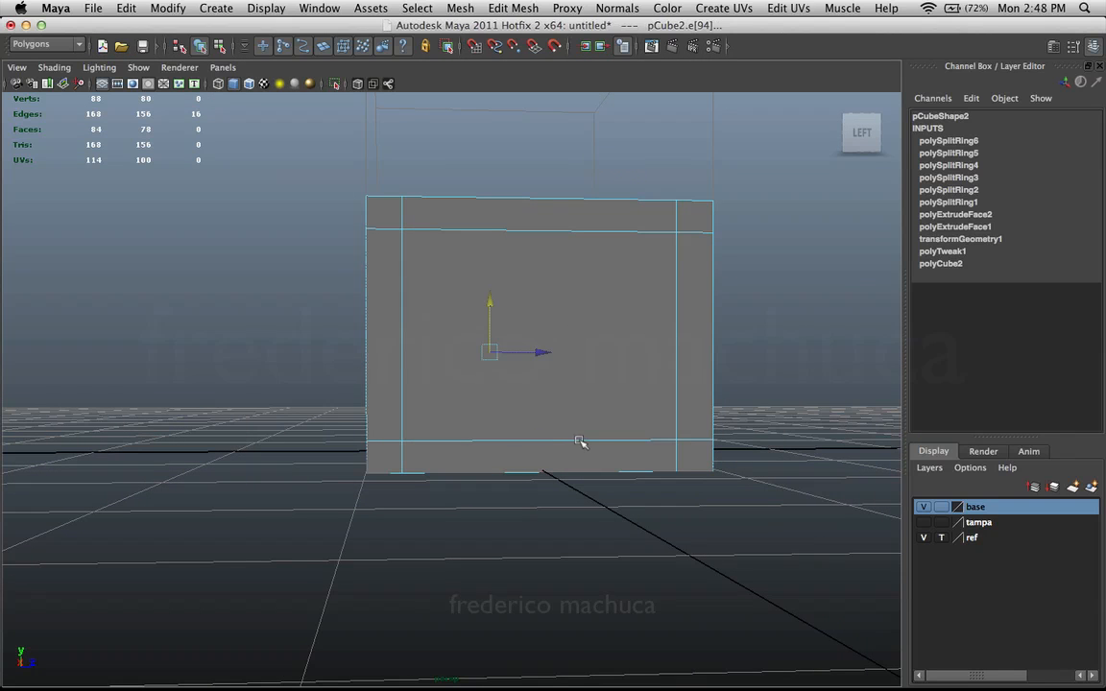
alt+drag(566, 442, 485, 387)
double_click(564, 403)
key(w)
alt+drag(477, 344, 633, 299)
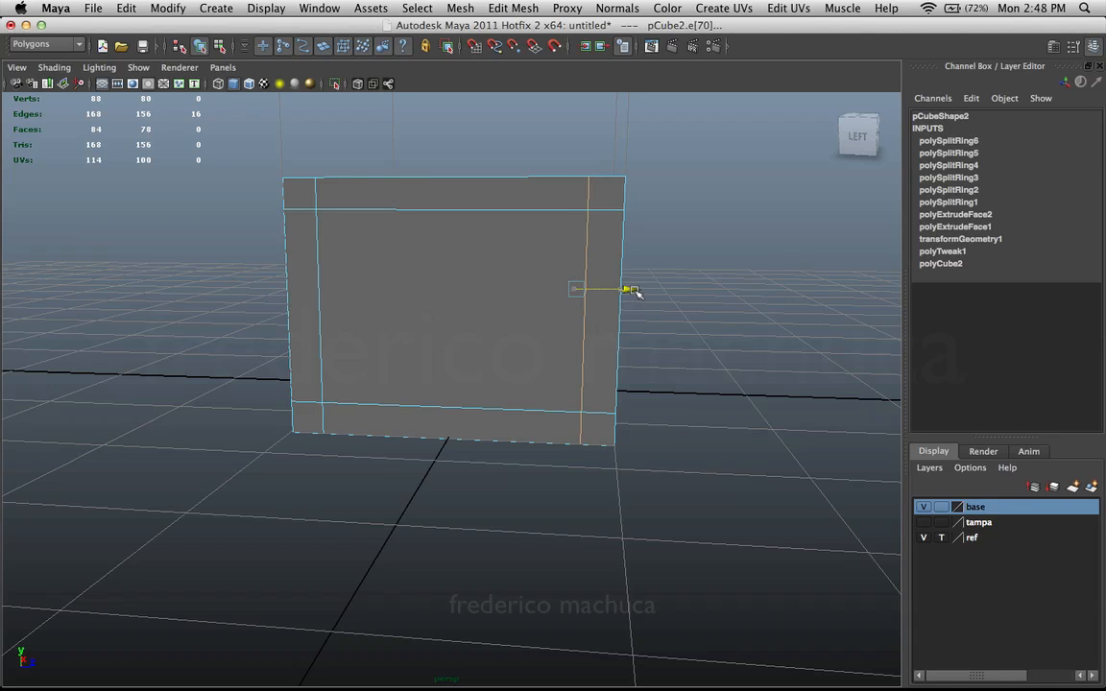
- Adjust the vertical edge loop on the back wall beside the left end along the base's length, and clear the selection
alt+drag(645, 334, 508, 326)
click(664, 337)
click(529, 329)
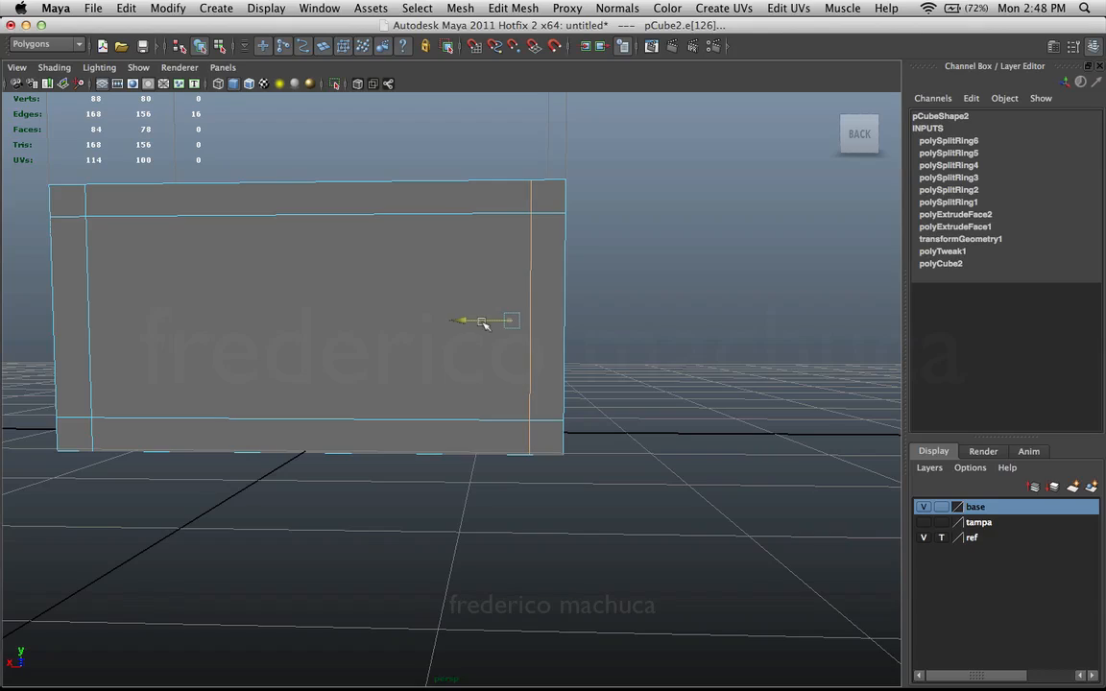
click(646, 301)
alt+drag(645, 301, 457, 298)
scroll(457, 299, down, 3)
alt+middle_drag(548, 317, 463, 293)
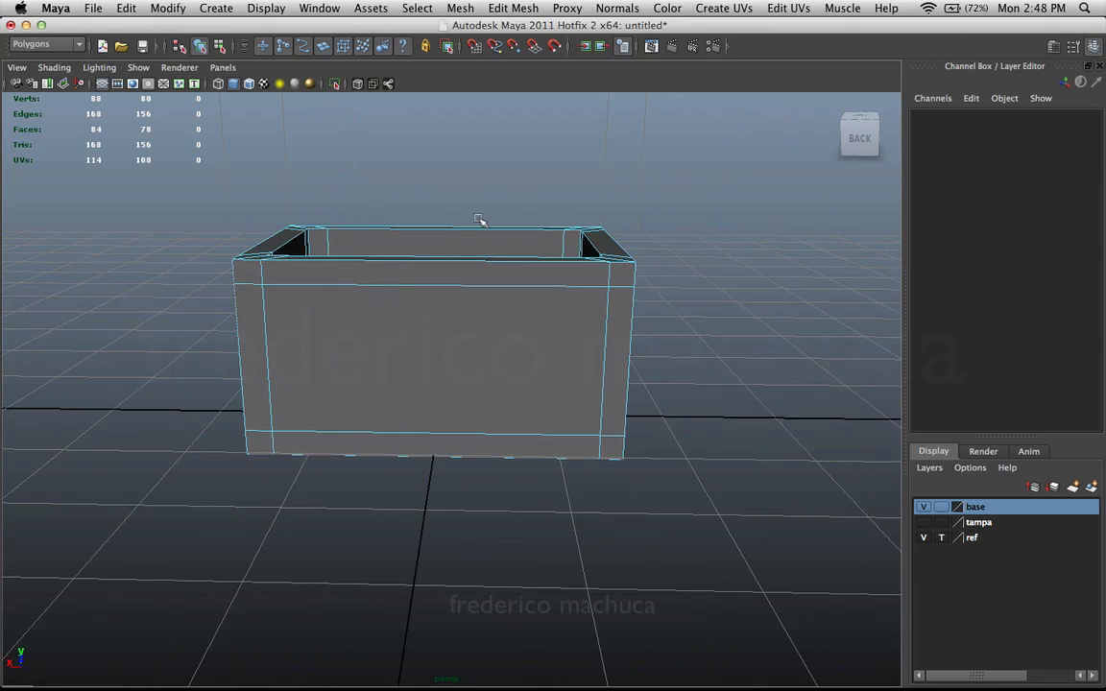
- Select the vertices at the base's left end, clear the selection, and return to object mode
drag(591, 313, 596, 317)
right_drag(619, 284, 559, 285)
alt+drag(679, 268, 659, 273)
alt+drag(507, 514, 533, 296)
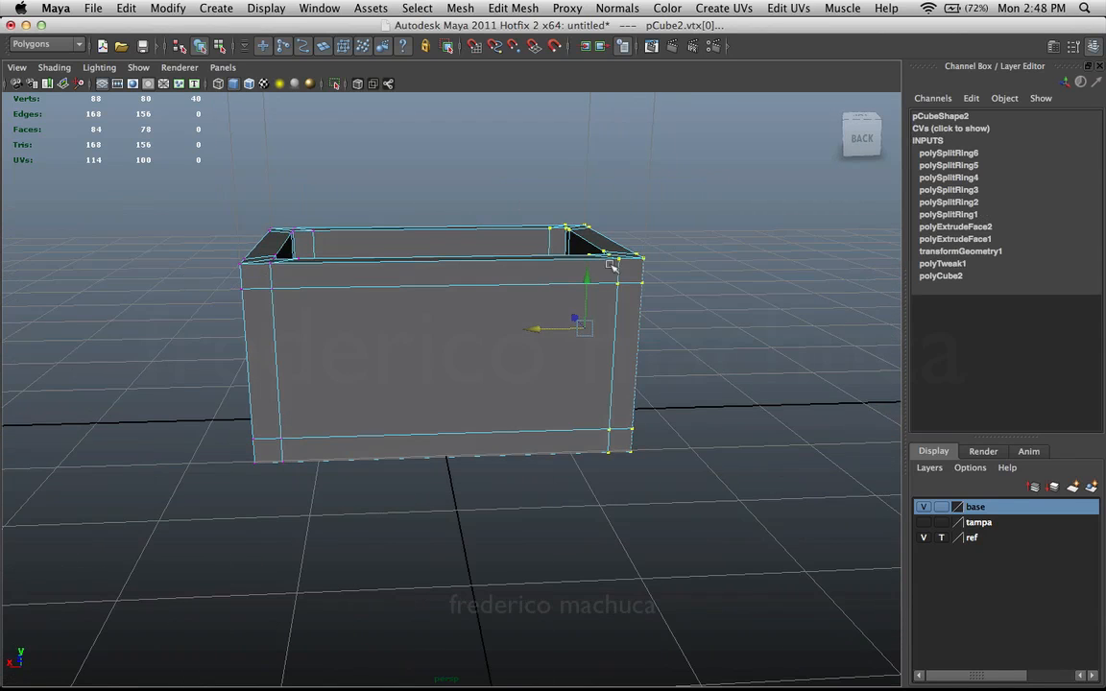
click(689, 309)
alt+drag(690, 310, 665, 305)
right_drag(545, 273, 601, 246)
- Examine the top rim's corners and the slanted edges that the edge loops left there
alt+drag(624, 308, 569, 327)
alt+drag(736, 349, 411, 408)
click(728, 363)
click(583, 365)
scroll(410, 407, up, 4)
alt+middle_drag(410, 407, 526, 333)
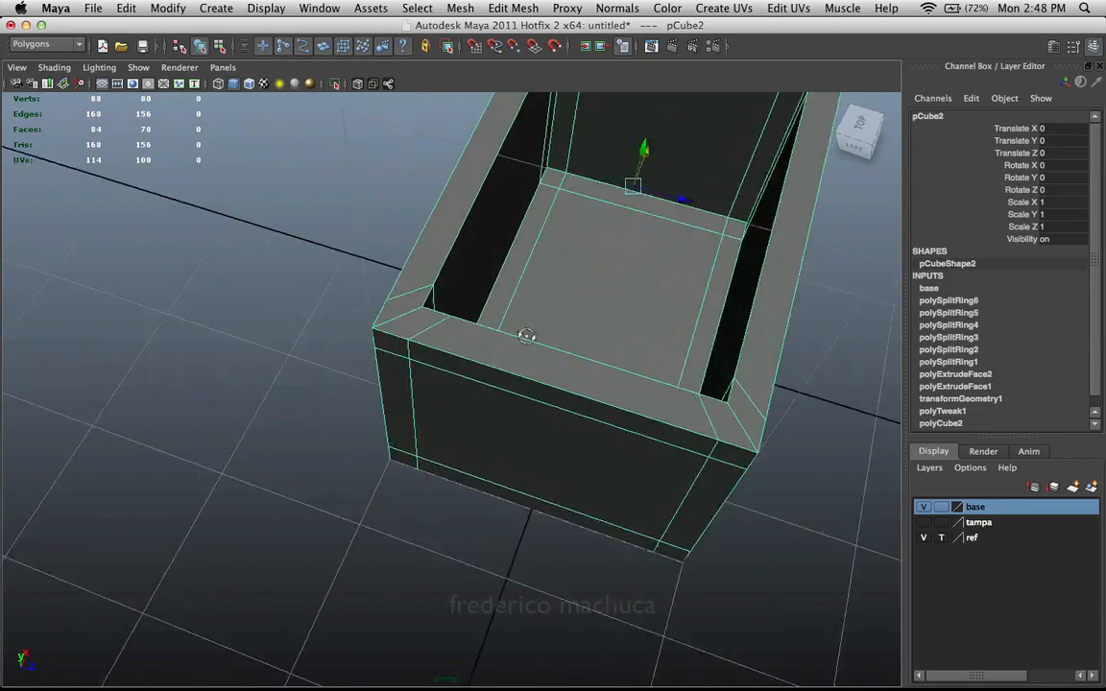
alt+drag(526, 334, 383, 343)
scroll(383, 343, up, 3)
alt+middle_drag(383, 343, 485, 361)
alt+drag(485, 359, 424, 330)
alt+right_drag(437, 335, 389, 321)
alt+middle_drag(470, 365, 388, 360)
- Pick the two slanted rim edges beside one top corner, inspect them from above, and return to object mode
key(F9)
alt+drag(388, 361, 516, 346)
scroll(516, 346, up, 5)
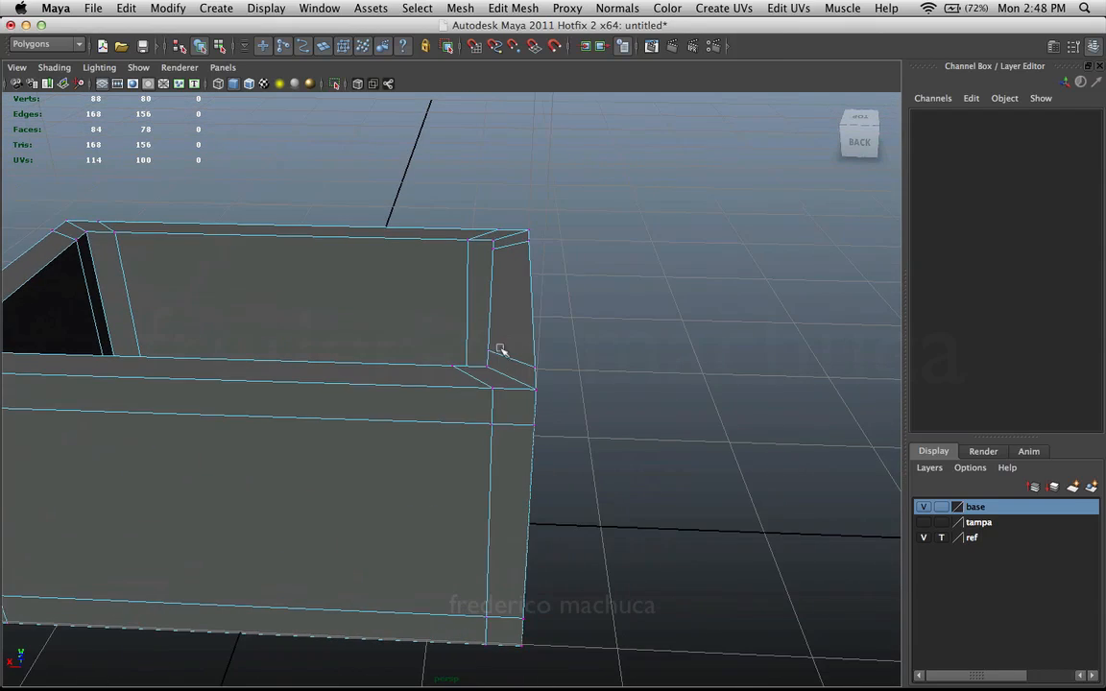
right_click(506, 355)
right_drag(506, 355, 506, 317)
click(508, 359)
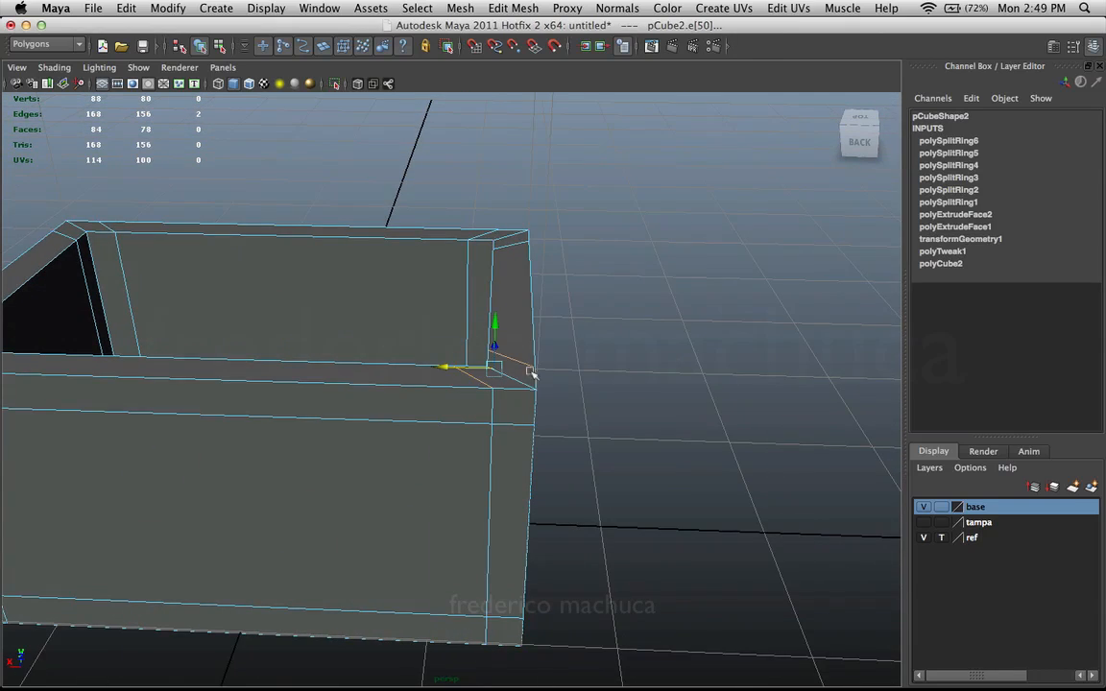
alt+drag(531, 373, 456, 464)
alt+drag(622, 366, 431, 471)
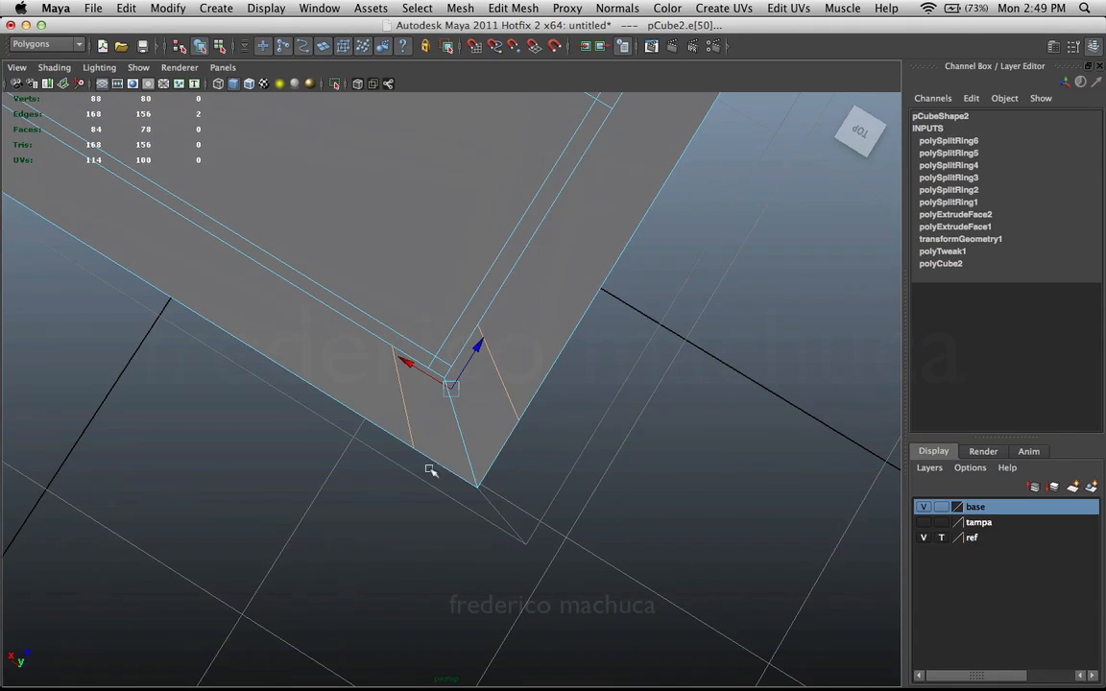
alt+drag(607, 257, 437, 314)
right_drag(438, 310, 481, 281)
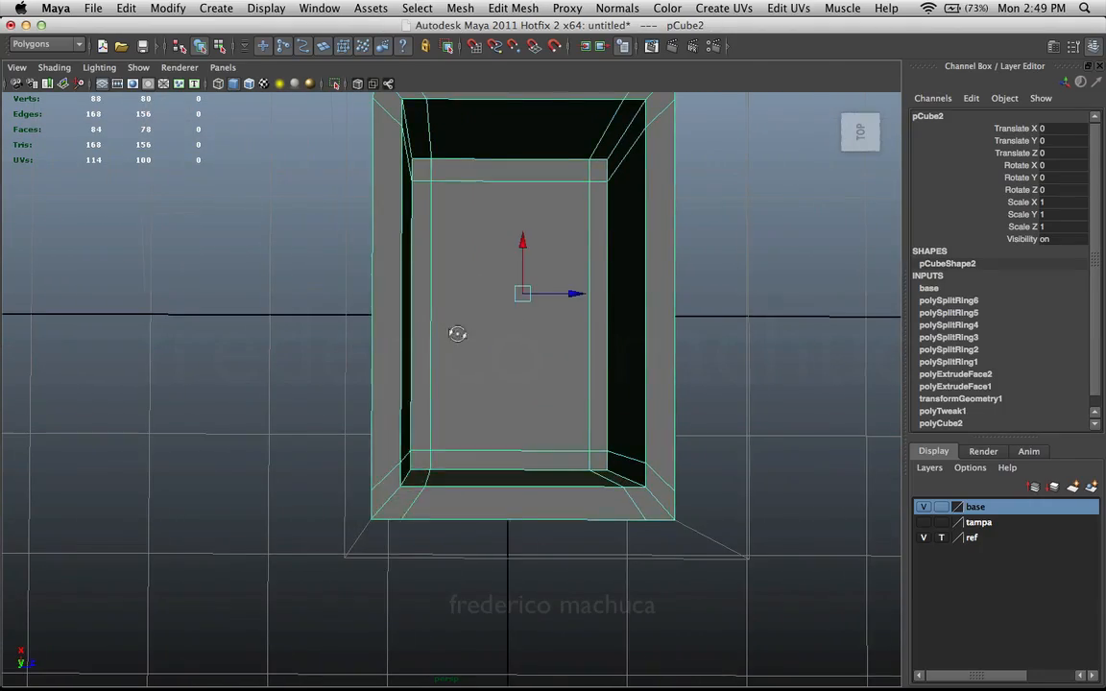
- Select the inner rim vertex of the slanted edge beside a top corner of the base
alt+drag(457, 328, 548, 313)
alt+right_drag(548, 313, 763, 338)
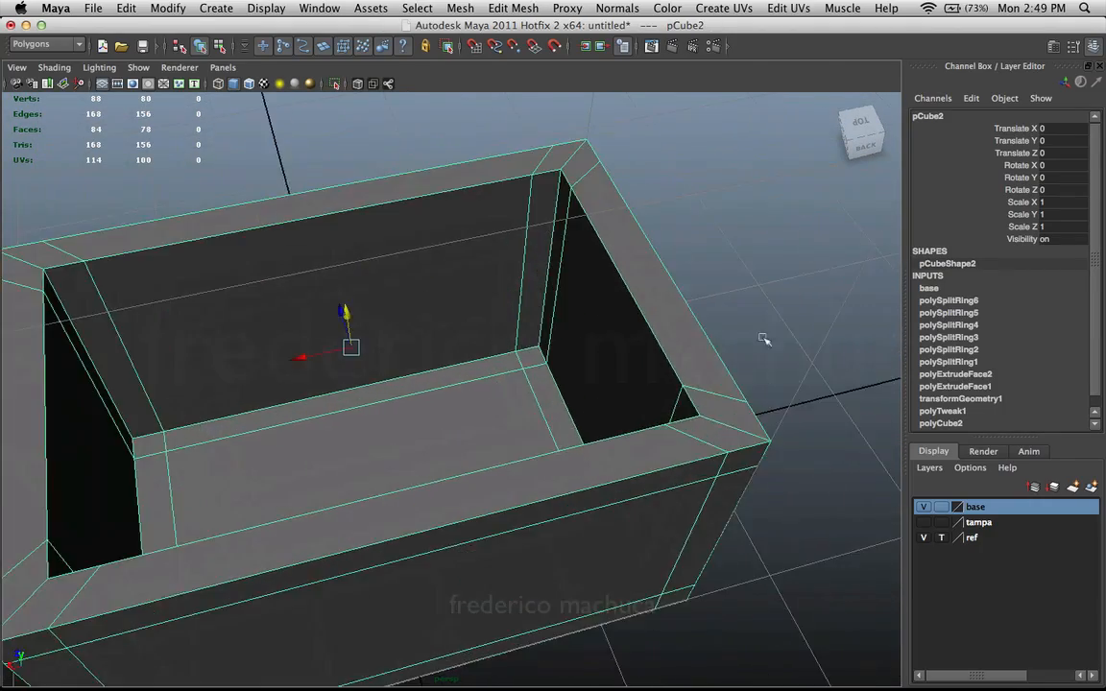
alt+middle_drag(664, 363, 543, 291)
alt+drag(544, 291, 584, 311)
alt+right_drag(584, 311, 469, 309)
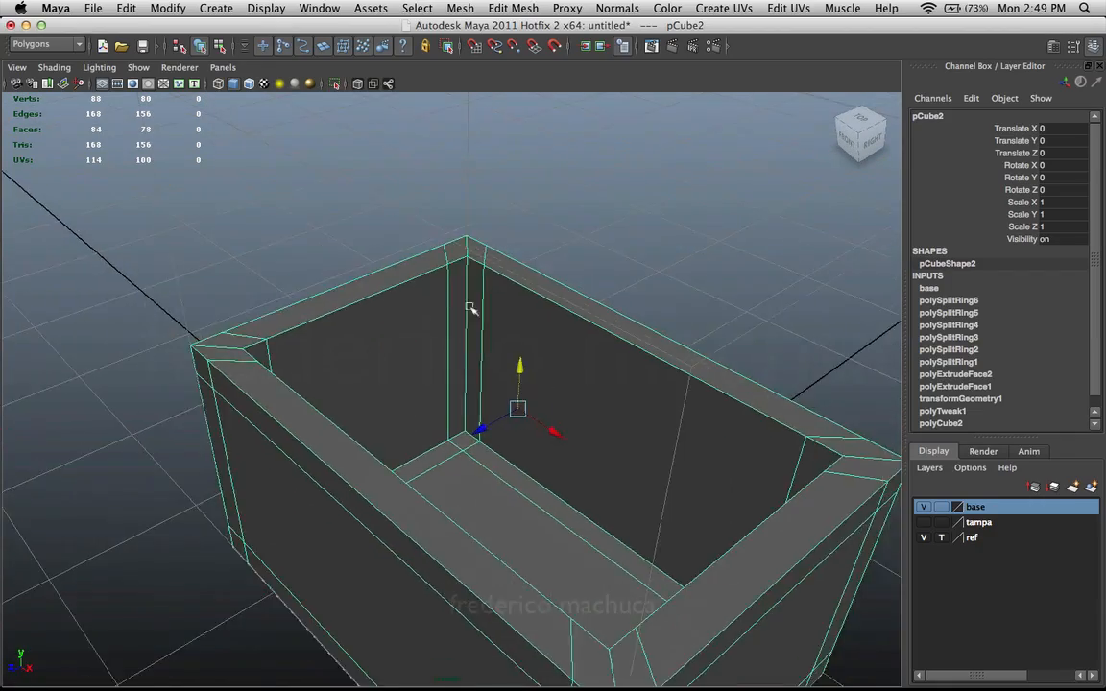
mouse_move(469, 308)
alt+mouse_down()
mouse_move(580, 301)
mouse_move(481, 324)
alt+mouse_up()
right_drag(467, 316, 432, 314)
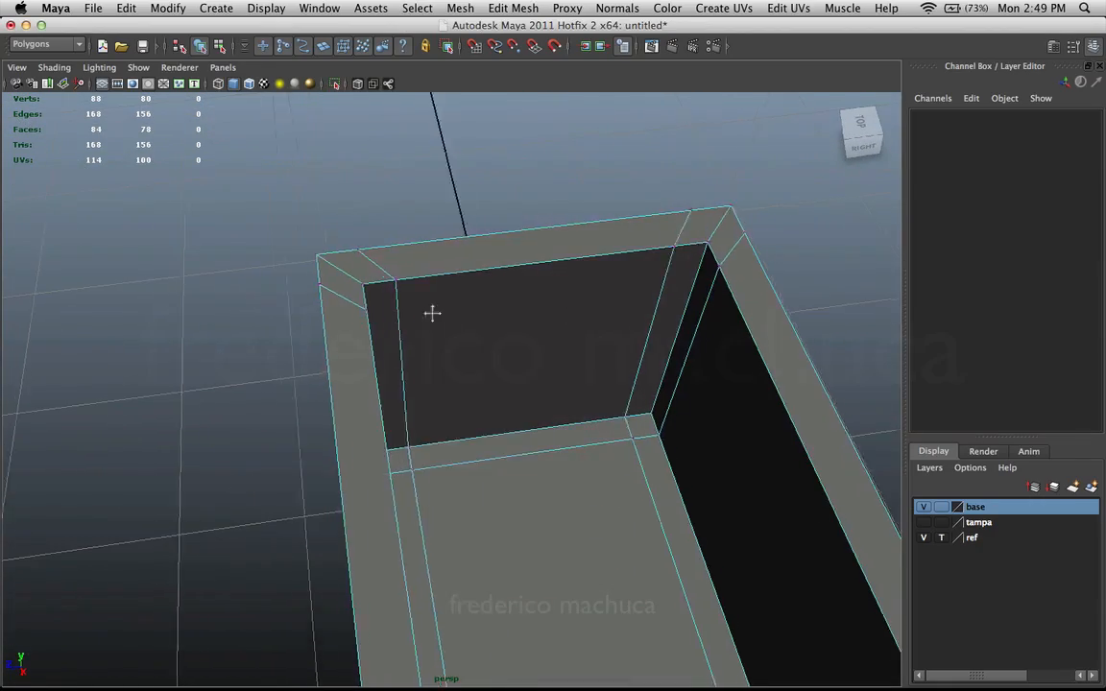
mouse_move(432, 314)
alt+mouse_down()
mouse_move(537, 321)
mouse_move(422, 320)
mouse_move(438, 337)
alt+mouse_up()
click(438, 325)
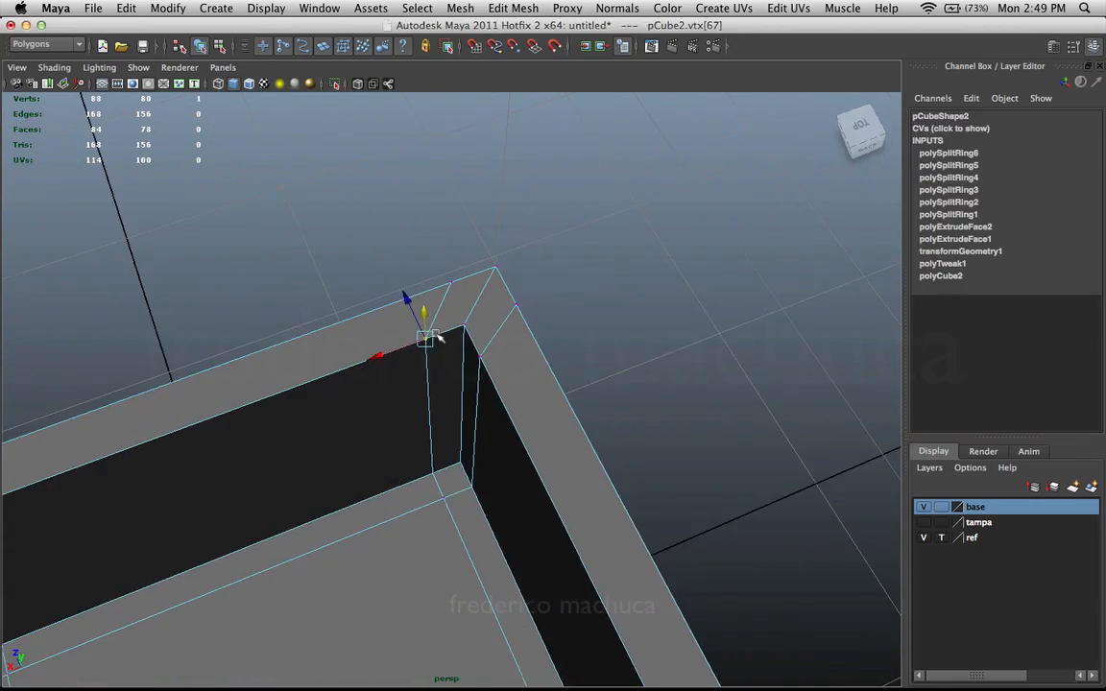
- Snap the extra inner-rim vertices at one corner of the box onto the inner corner vertex
click(587, 280)
alt+right_drag(588, 280, 362, 369)
alt+middle_drag(362, 369, 361, 287)
alt+right_drag(361, 287, 618, 328)
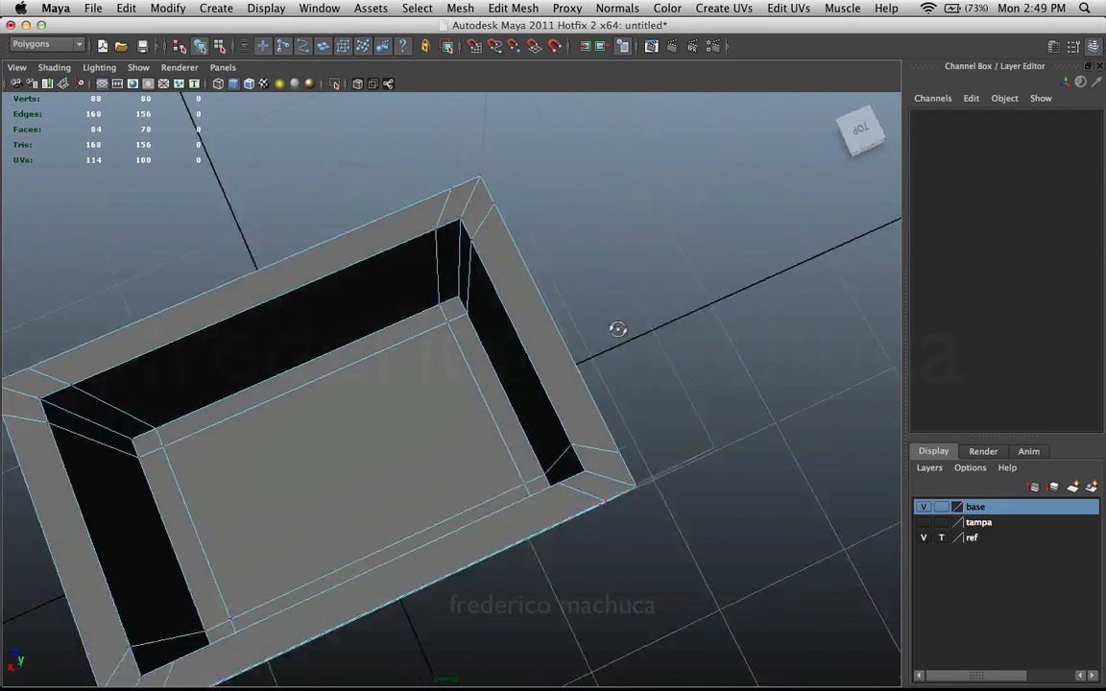
alt+drag(617, 329, 448, 370)
click(326, 385)
alt+drag(327, 384, 424, 342)
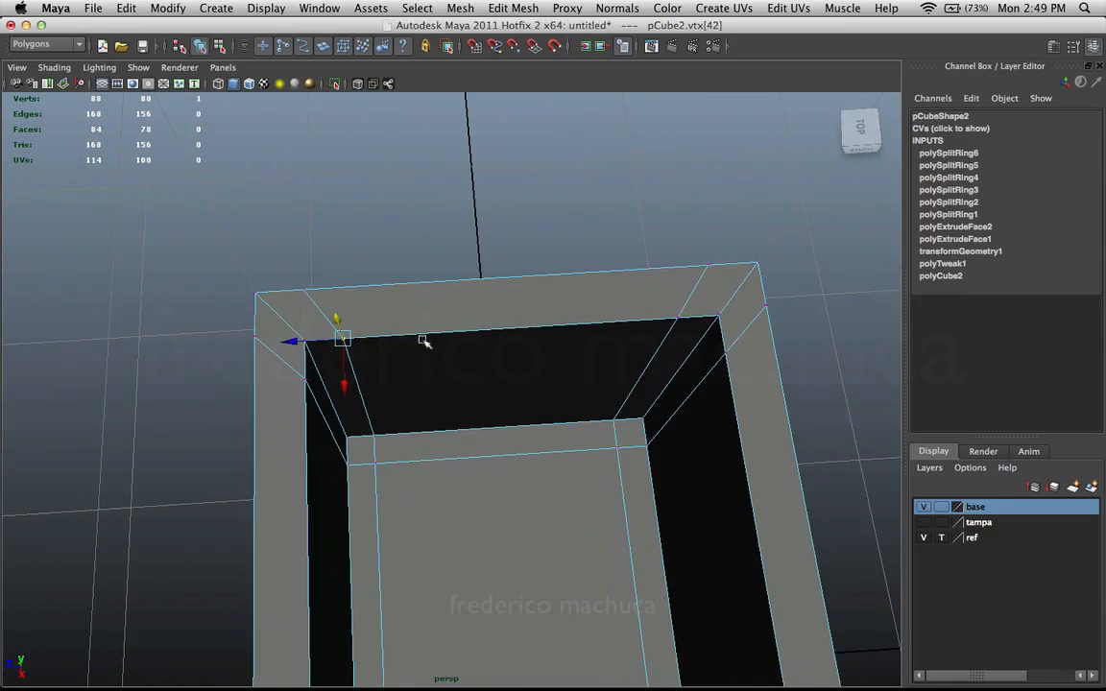
alt+drag(465, 307, 506, 285)
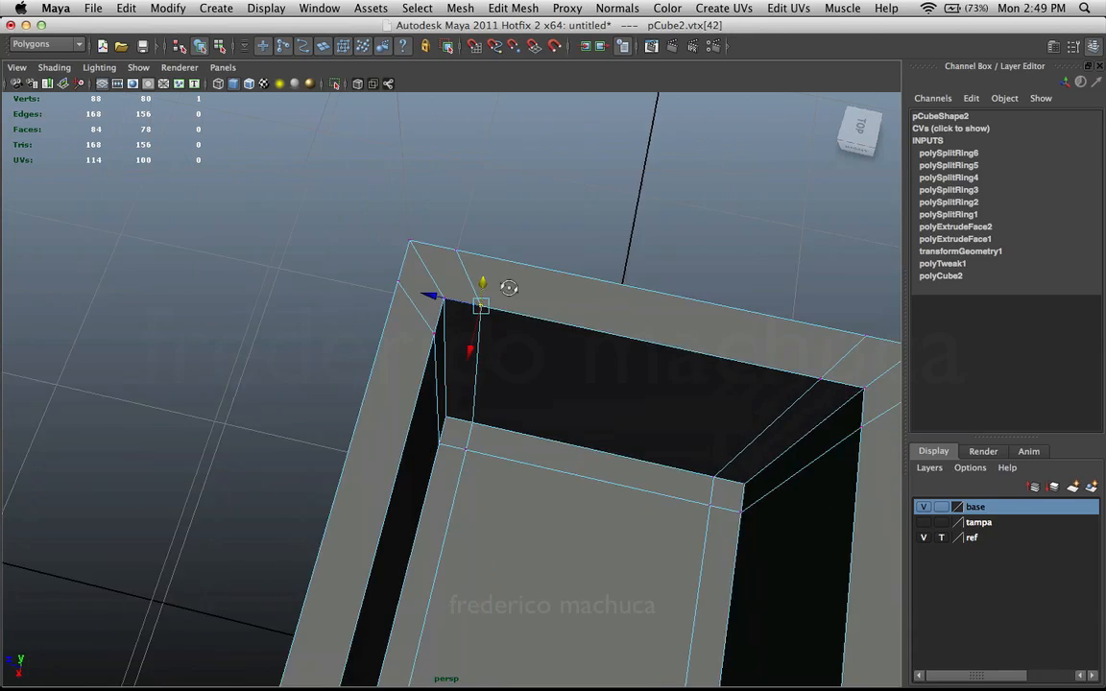
click(500, 304)
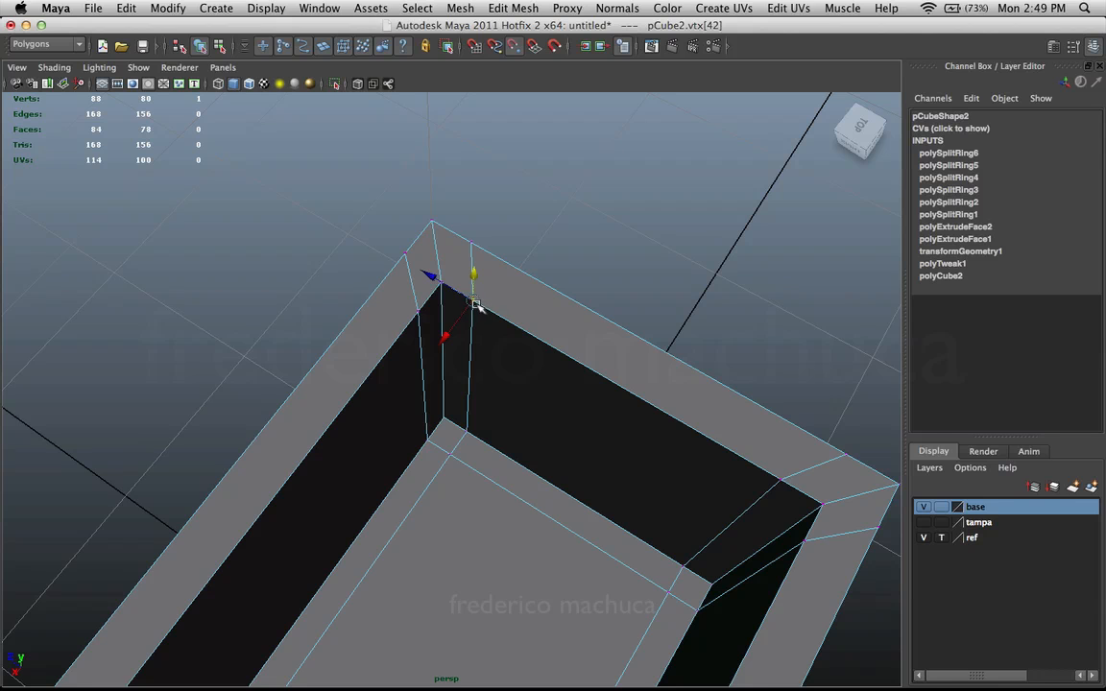
drag(448, 312, 491, 345)
click(452, 247)
click(462, 328)
- Snap the extra floor and rim vertices around the next inner corner onto their corner points
alt+drag(503, 437, 465, 418)
drag(466, 465, 520, 387)
alt+drag(594, 377, 515, 341)
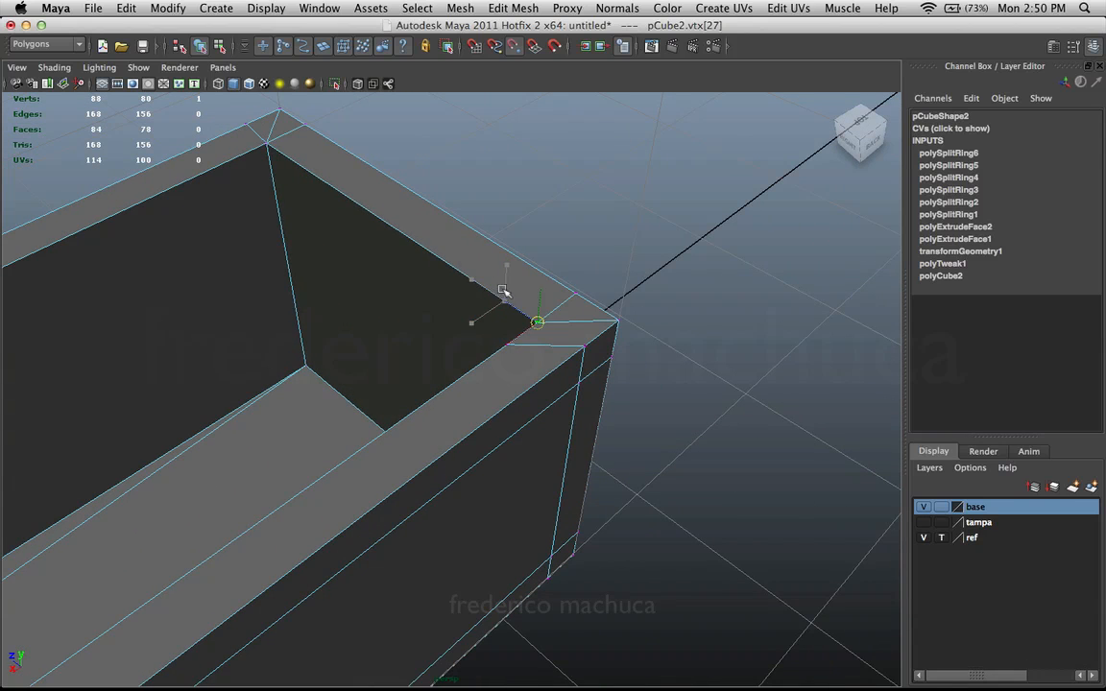
drag(503, 290, 528, 314)
mouse_move(481, 359)
alt+mouse_down()
mouse_move(583, 353)
mouse_move(522, 346)
mouse_move(463, 316)
mouse_move(446, 348)
alt+mouse_up()
key(4)
key(5)
- Select the extra upper vertices at the following inner corner and snap them onto the corner vertex
click(446, 233)
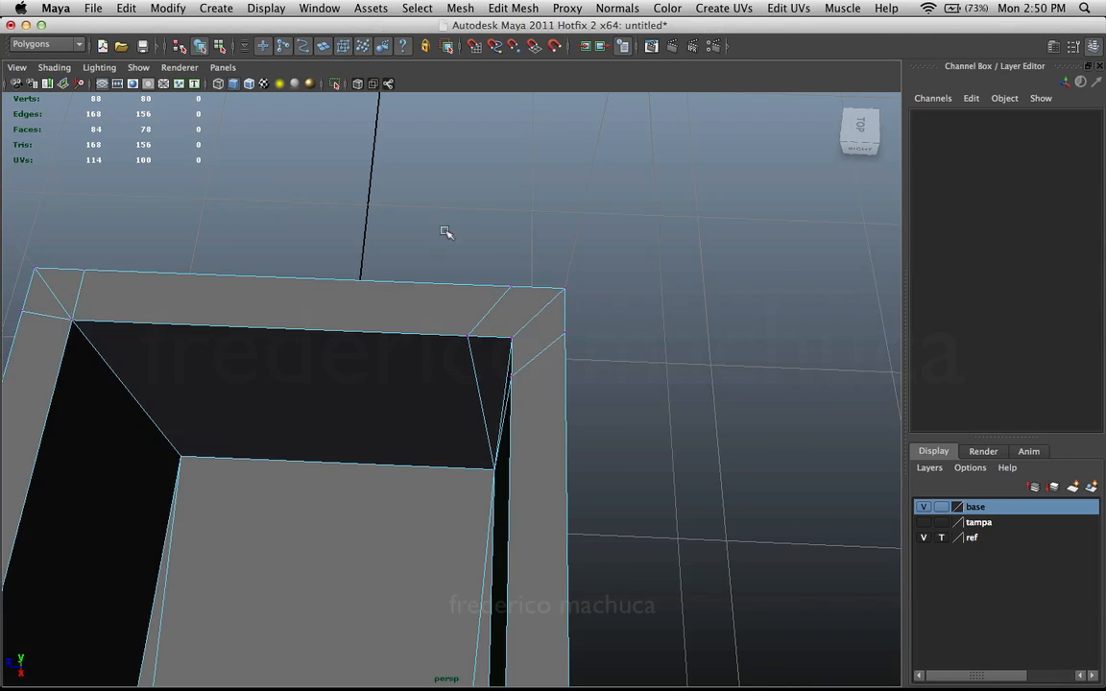
drag(499, 252, 528, 303)
alt+drag(369, 249, 417, 253)
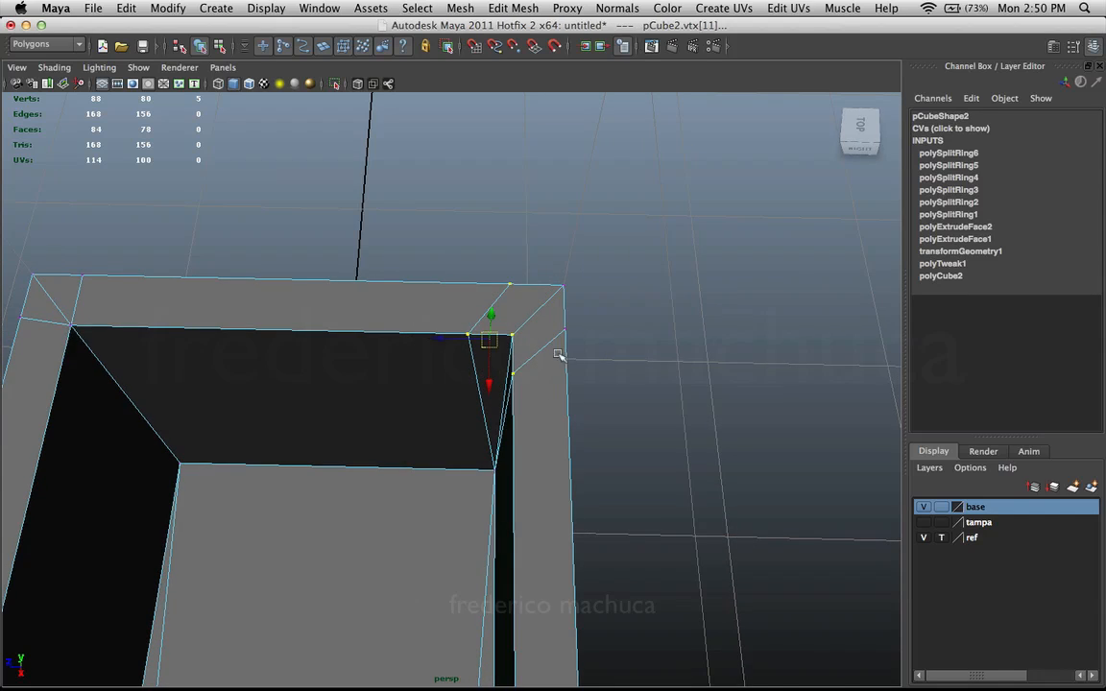
alt+drag(557, 355, 490, 271)
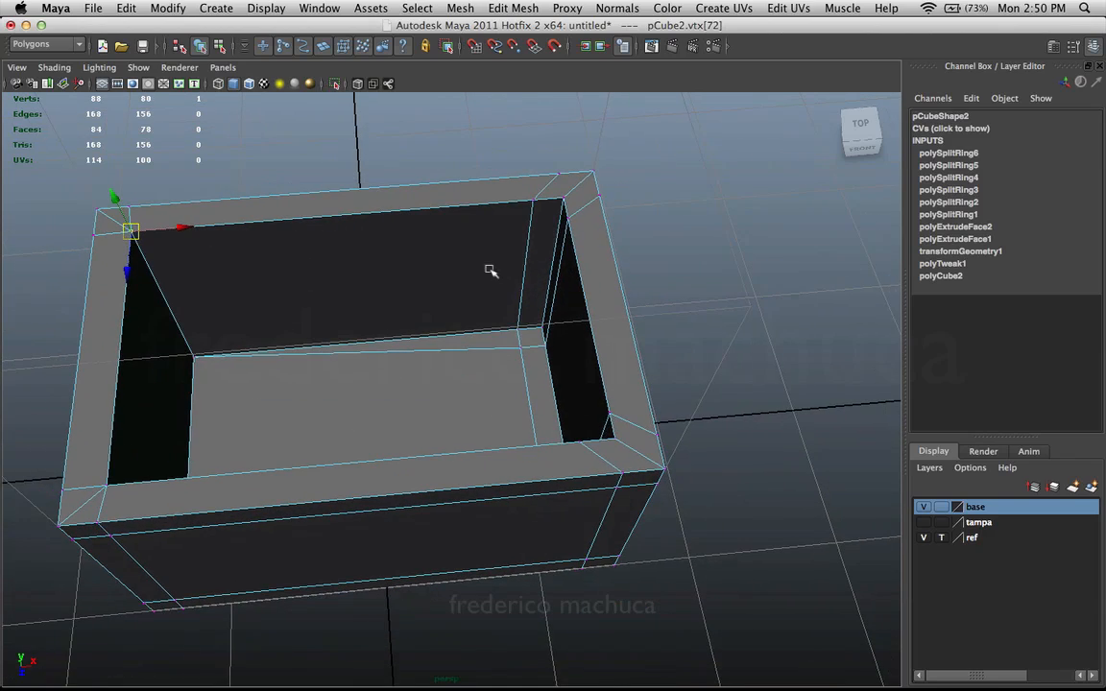
- Examine the inner corners at the end of the box where the edge loops are still spread apart
alt+right_drag(487, 297, 578, 308)
alt+middle_drag(578, 308, 442, 368)
mouse_move(442, 368)
alt+right_down()
mouse_move(386, 378)
mouse_move(435, 376)
alt+right_up()
alt+drag(434, 376, 374, 421)
alt+right_drag(374, 421, 494, 391)
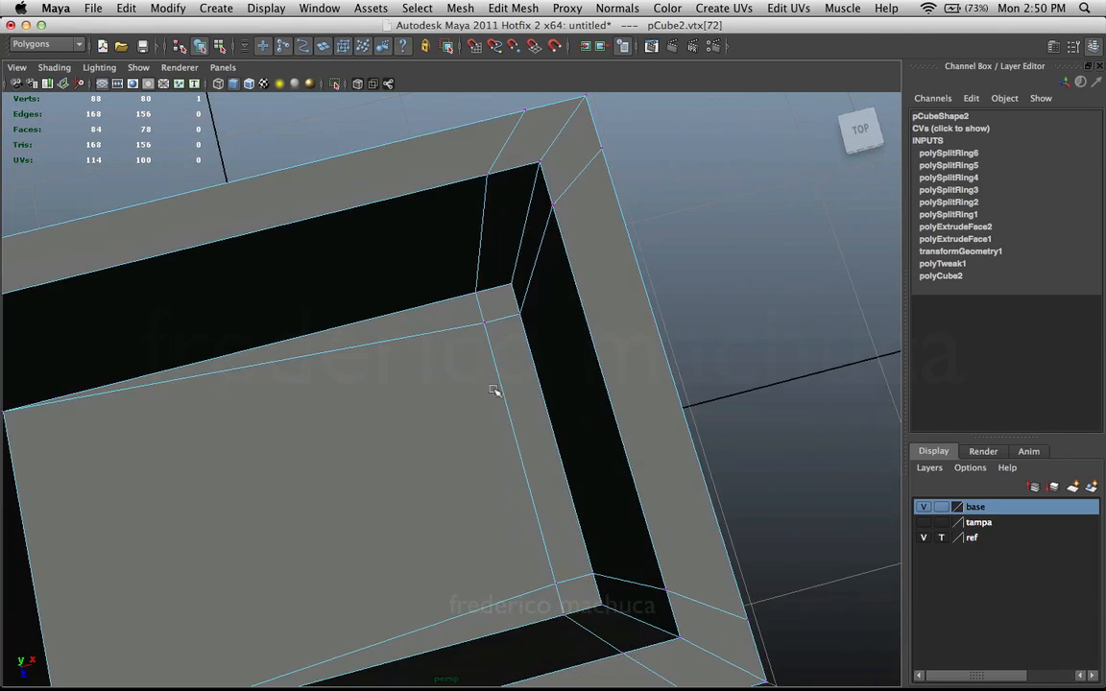
alt+right_drag(490, 331, 402, 323)
alt+drag(402, 323, 541, 342)
- Return to object selection and insert an edge loop across the middle of the box with the Insert Edge Loop tool
right_click(452, 293)
key(F8)
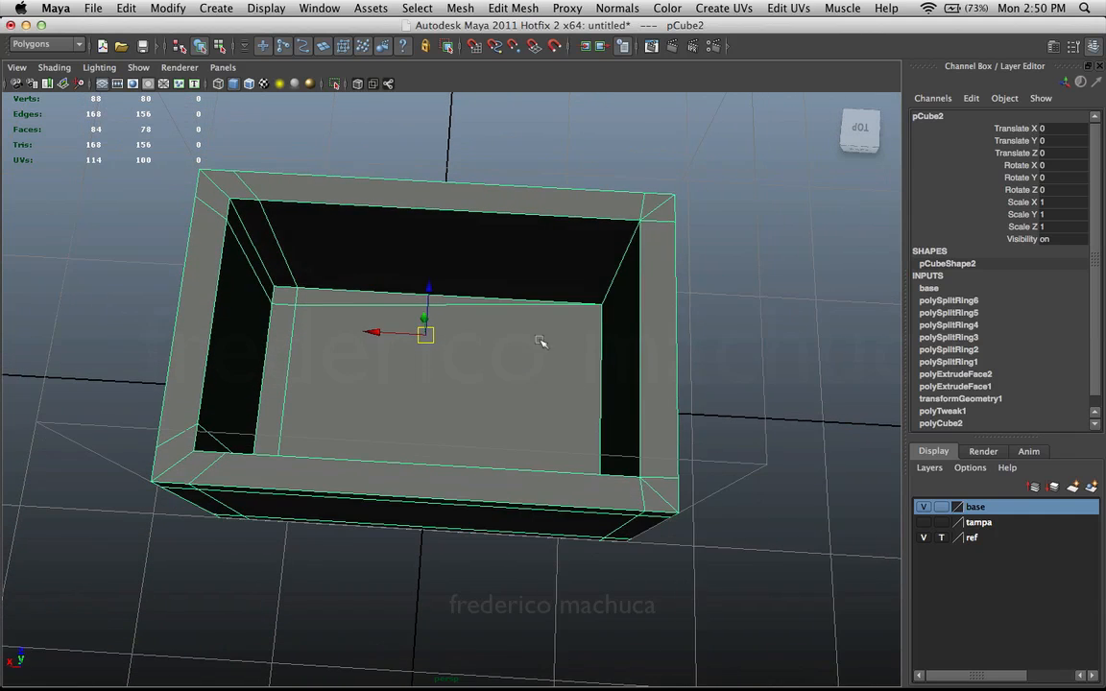
click(513, 7)
click(552, 135)
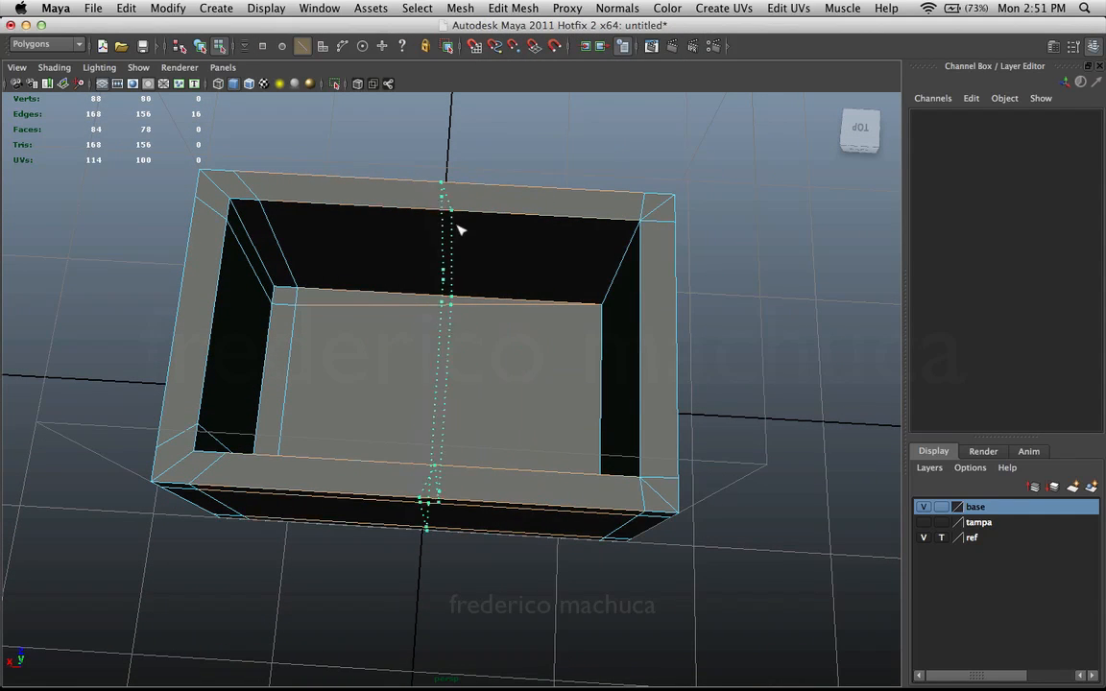
click(459, 230)
- Snap the new middle edge loop along the X axis to the grid's centre line
alt+drag(459, 230, 508, 307)
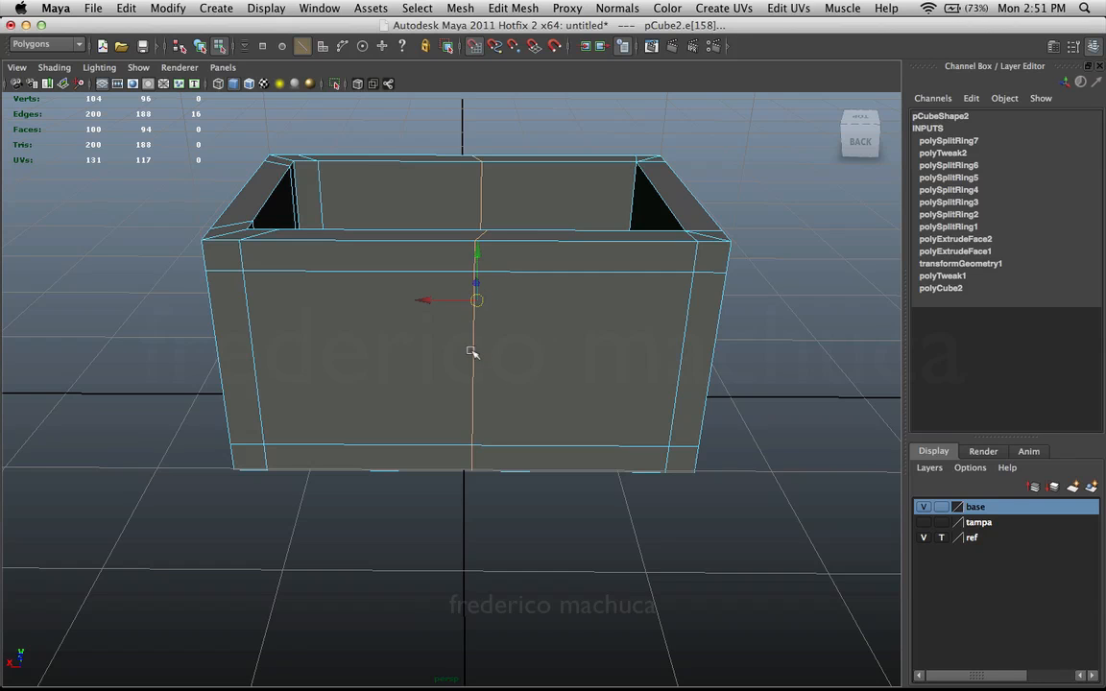
alt+right_drag(480, 461, 359, 329)
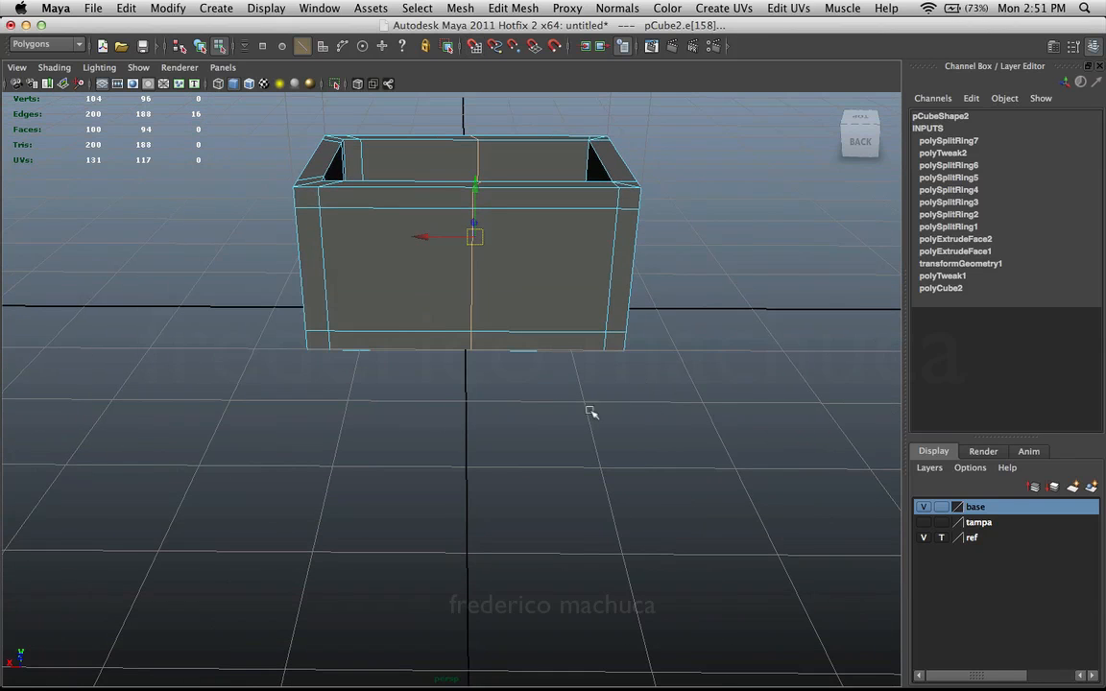
alt+right_drag(621, 386, 426, 415)
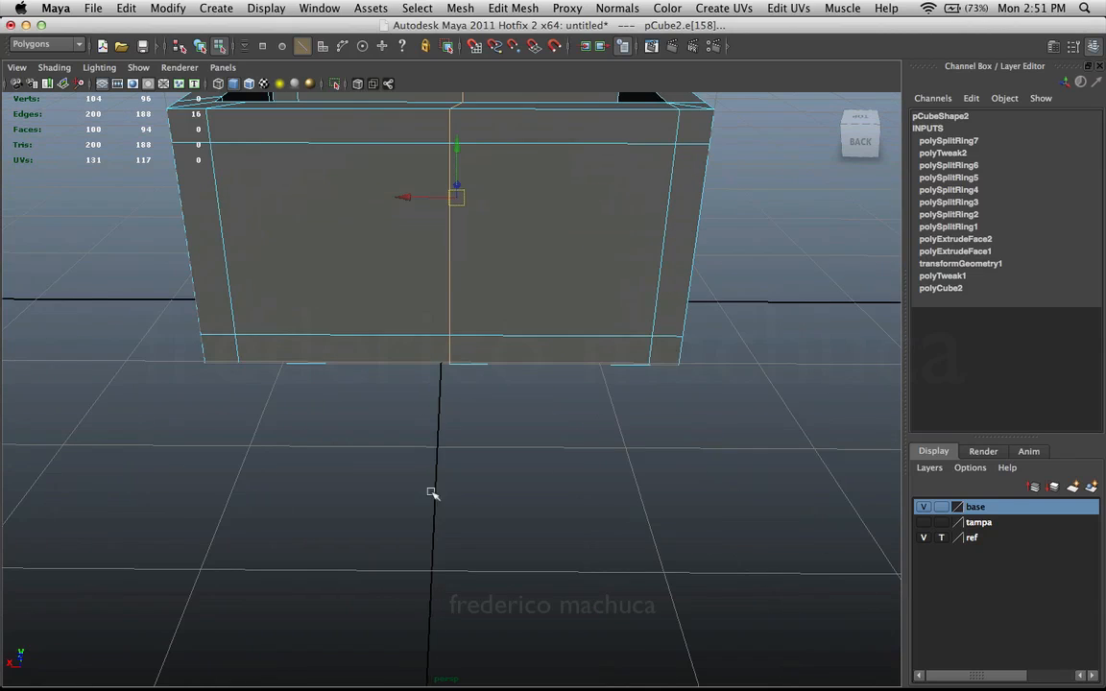
alt+middle_drag(393, 410, 443, 401)
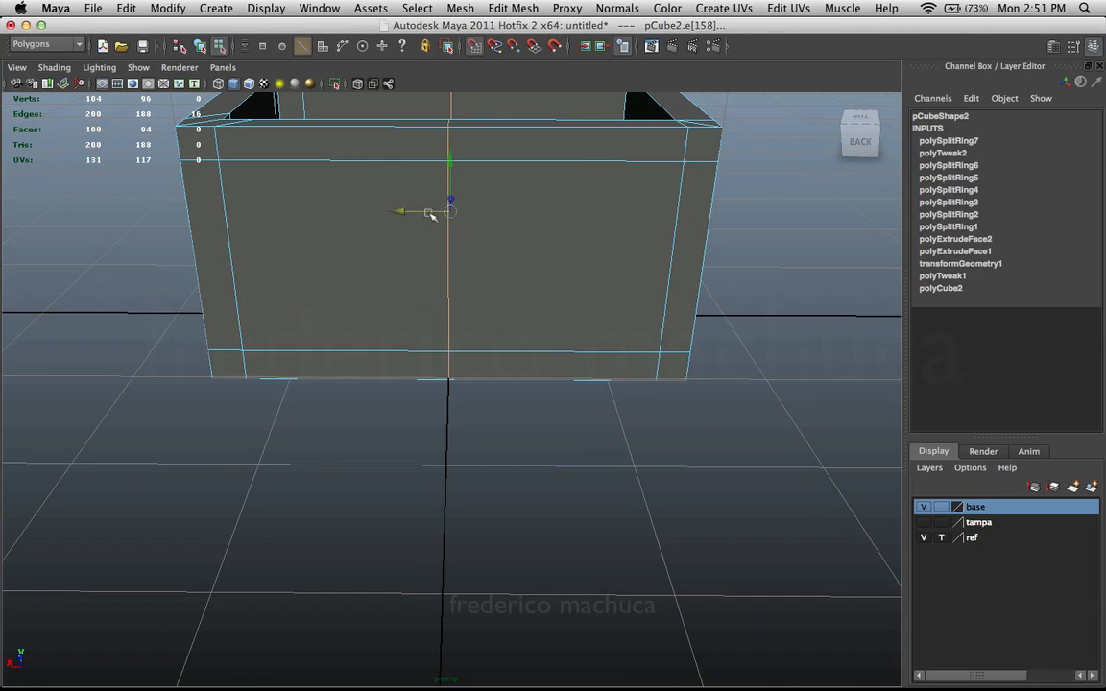
mouse_move(431, 219)
alt+mouse_down()
mouse_move(406, 274)
mouse_move(423, 217)
alt+mouse_up()
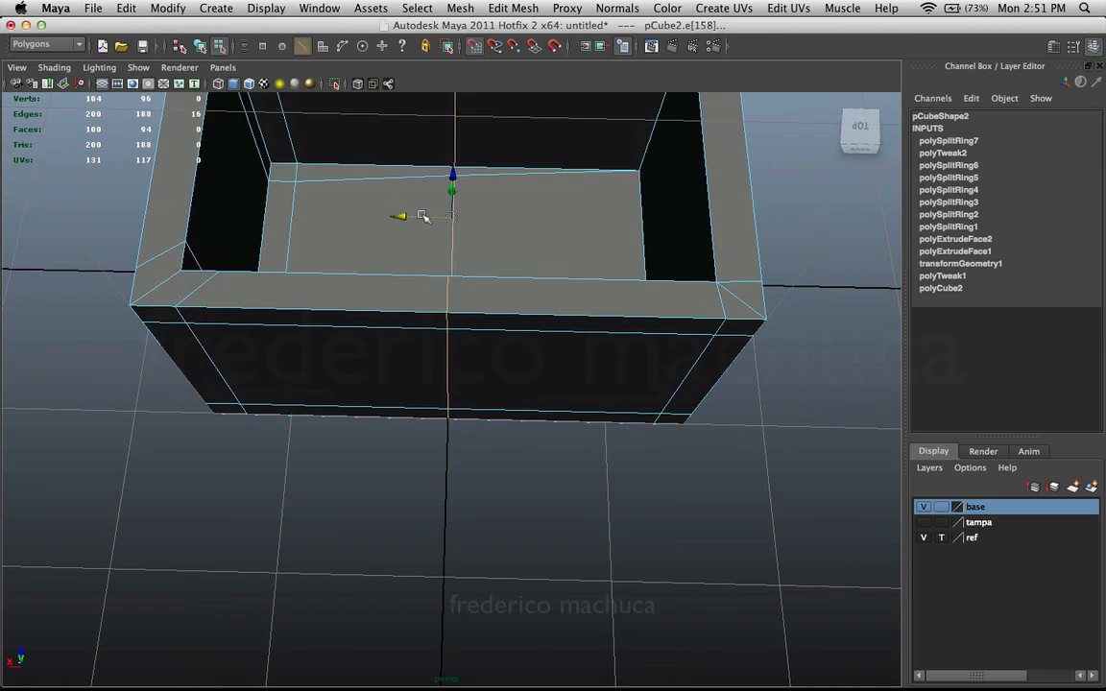
alt+middle_drag(429, 230, 488, 272)
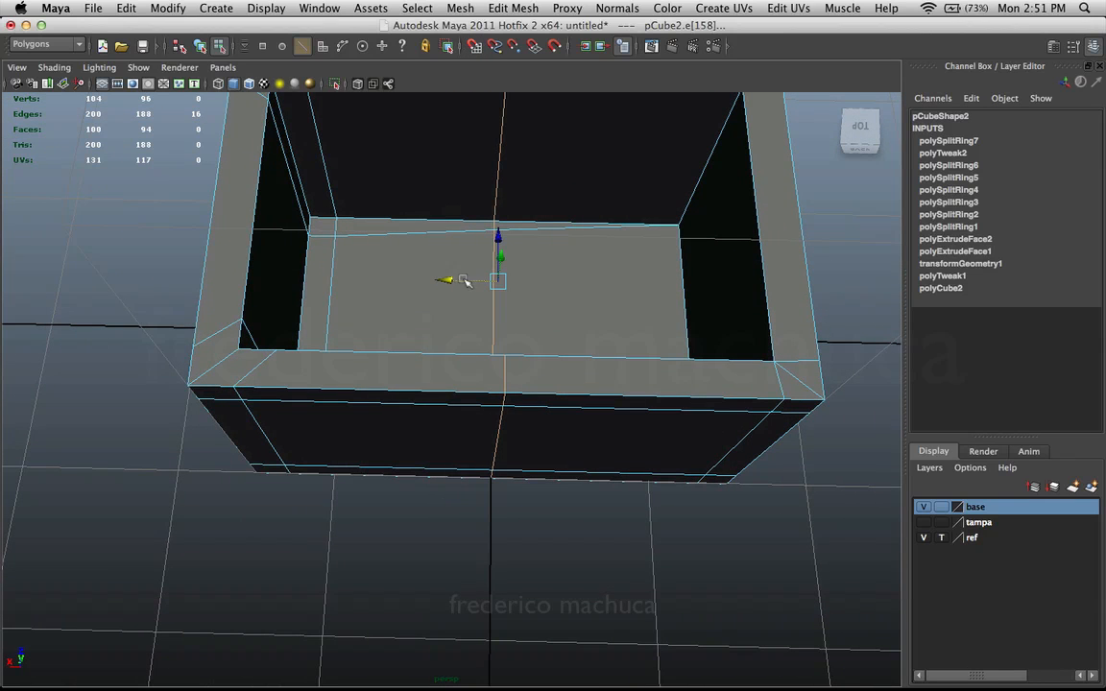
drag(463, 280, 496, 286)
- Undo the last change to the middle edge loop and check its alignment with the grid's centre line
alt+drag(567, 255, 612, 287)
drag(672, 249, 526, 365)
key(super+z)
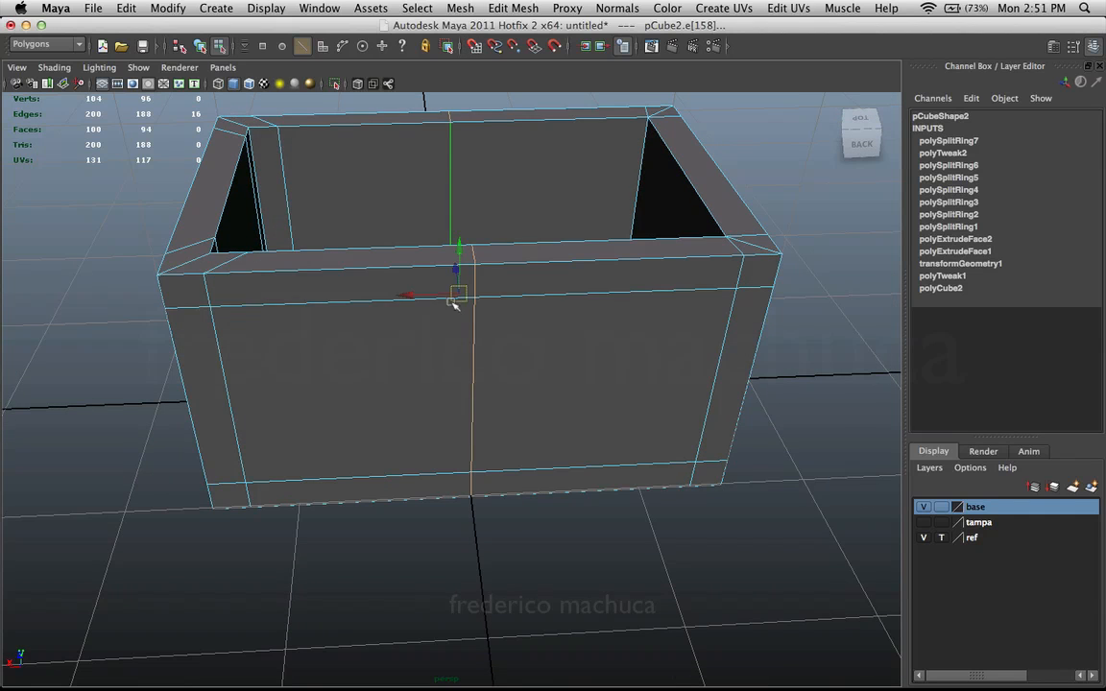
alt+drag(510, 305, 471, 397)
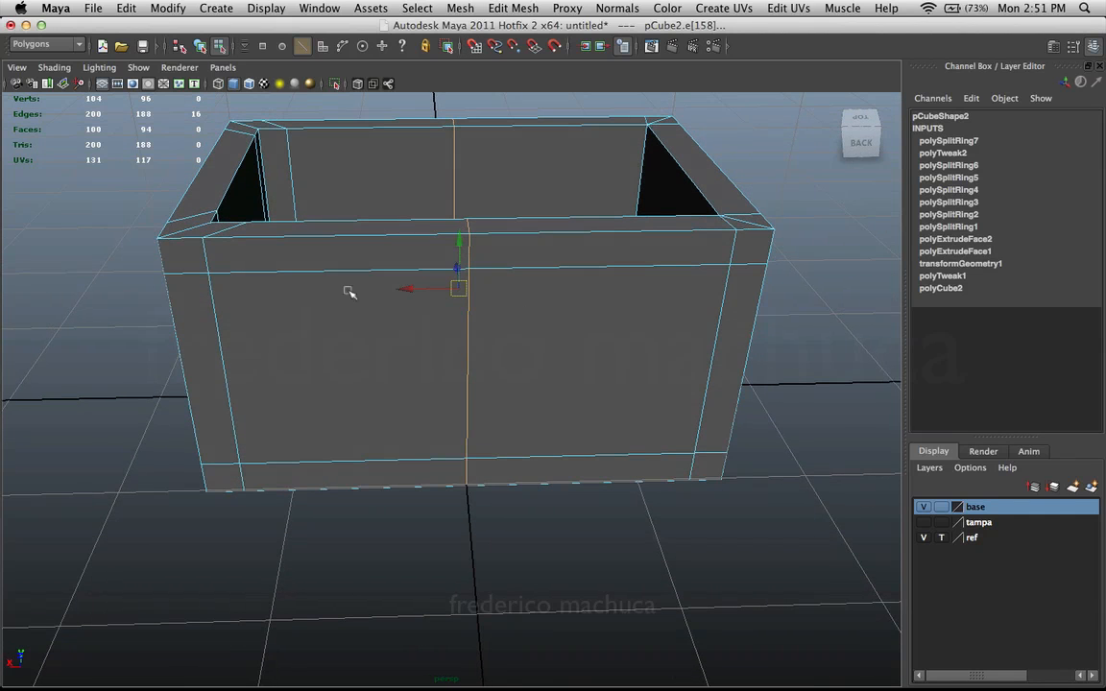
alt+drag(494, 296, 466, 308)
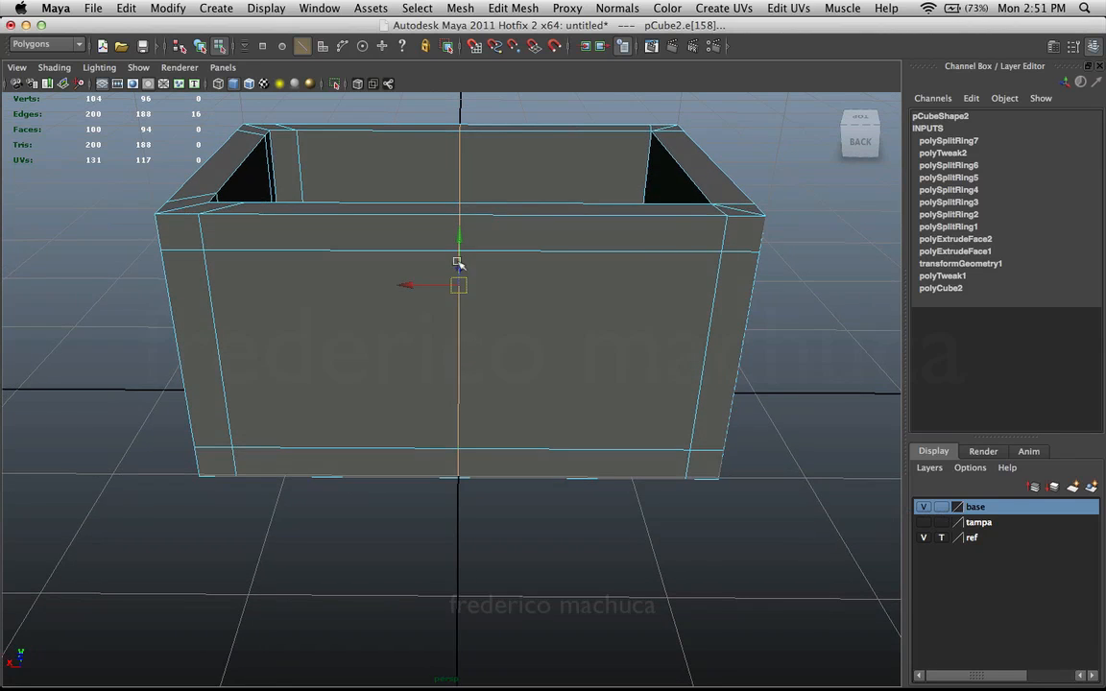
alt+drag(472, 402, 486, 457)
click(538, 531)
- Select all faces on the uncorrected side of the middle edge loop and delete them, leaving half of the box
alt+right_drag(558, 376, 519, 339)
right_click(517, 304)
alt+right_drag(548, 331, 487, 314)
alt+middle_drag(487, 314, 514, 325)
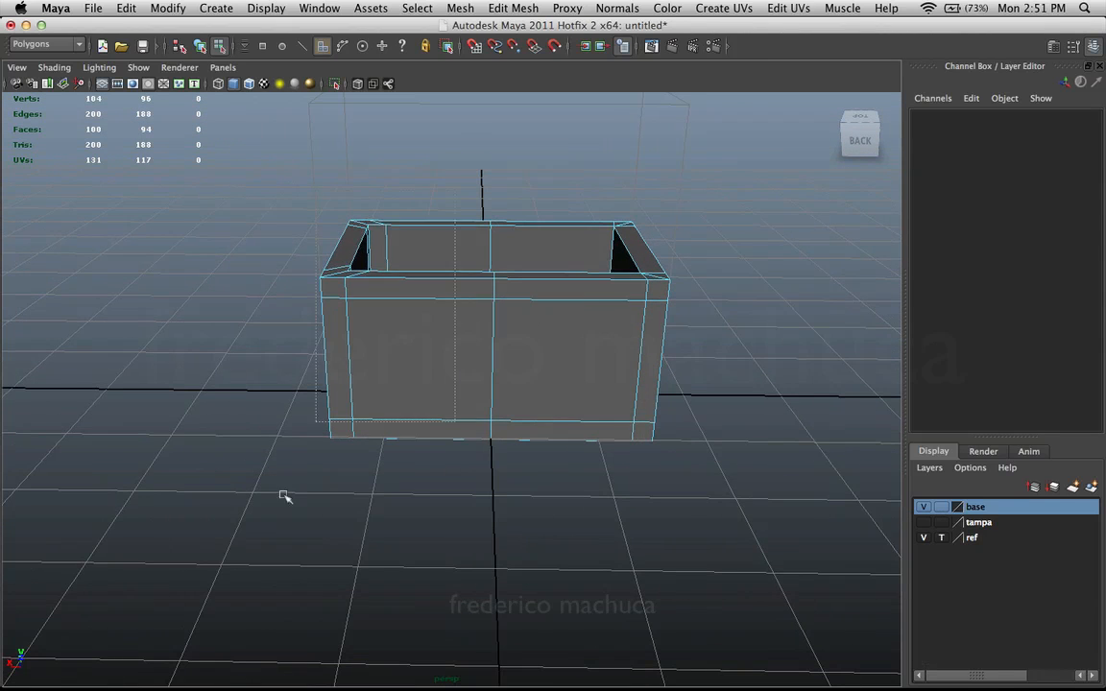
drag(284, 496, 223, 540)
key(Delete)
alt+drag(524, 330, 674, 369)
alt+middle_drag(489, 295, 444, 366)
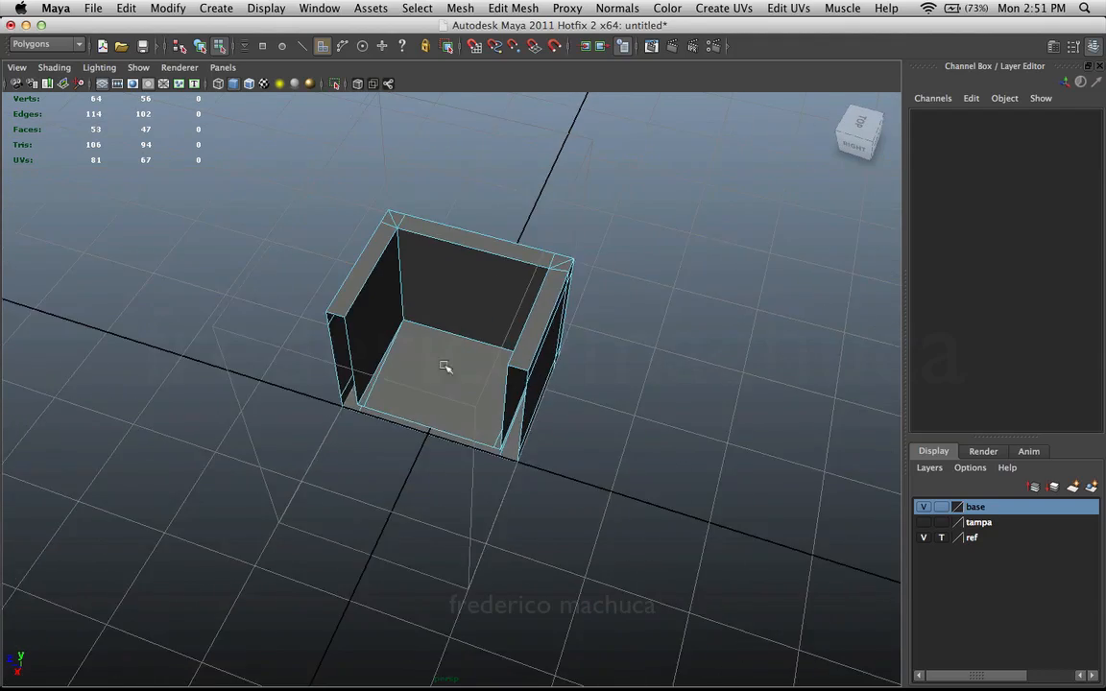
- Snap the extra floor vertices at the cut end of the half box onto the inner wall corners
alt+right_drag(445, 365, 523, 358)
alt+drag(524, 358, 653, 321)
right_drag(594, 298, 598, 296)
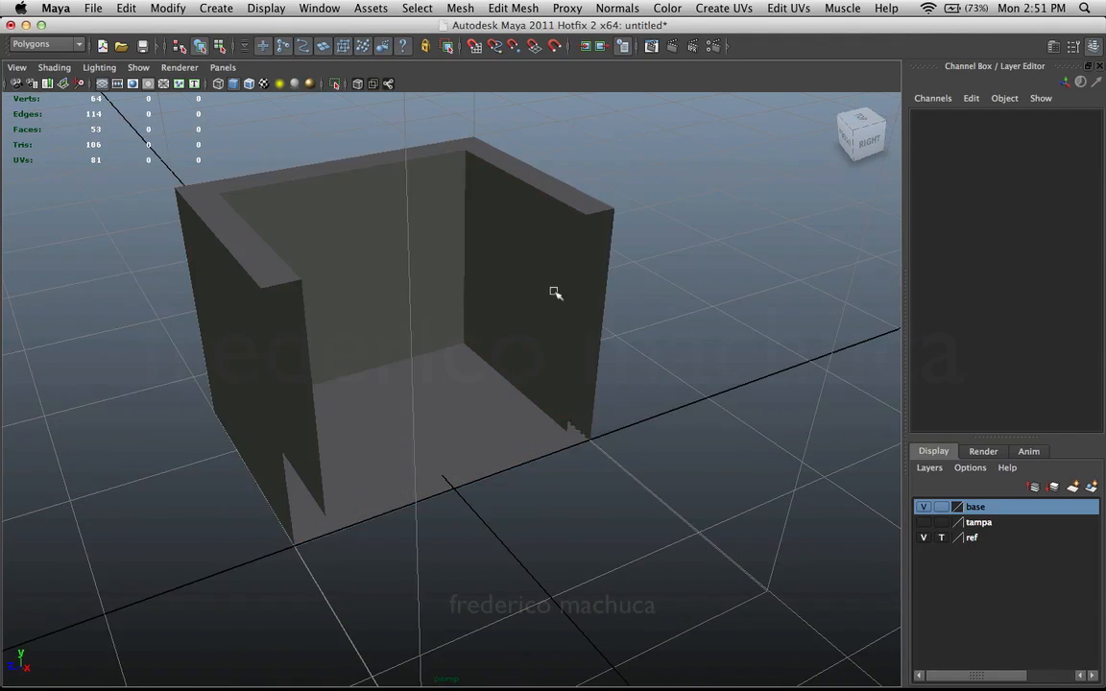
click(556, 295)
alt+drag(556, 297, 556, 347)
alt+right_drag(556, 347, 619, 367)
alt+middle_drag(619, 367, 488, 338)
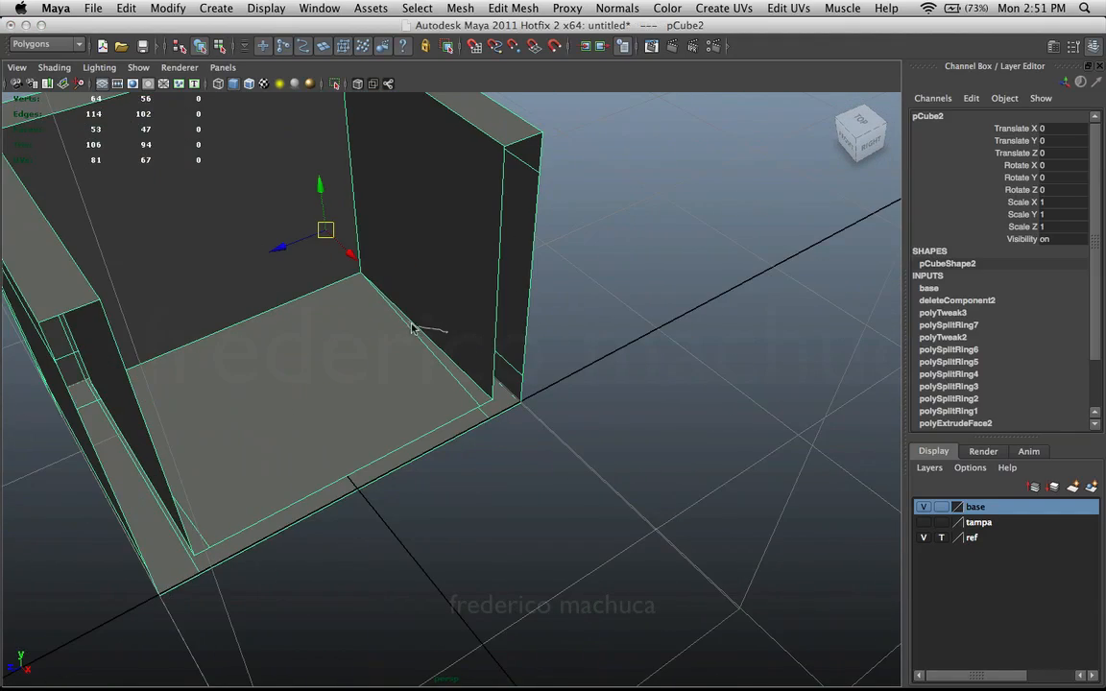
right_drag(411, 327, 383, 328)
alt+drag(383, 329, 358, 374)
click(509, 417)
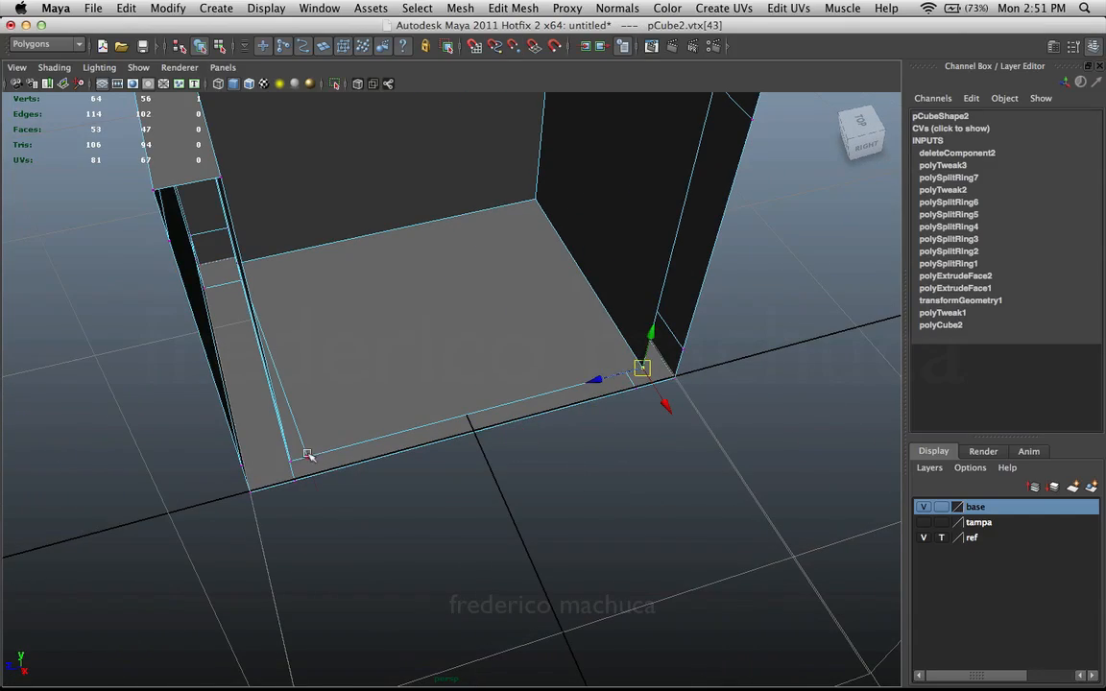
alt+drag(319, 453, 505, 356)
alt+drag(488, 400, 500, 379)
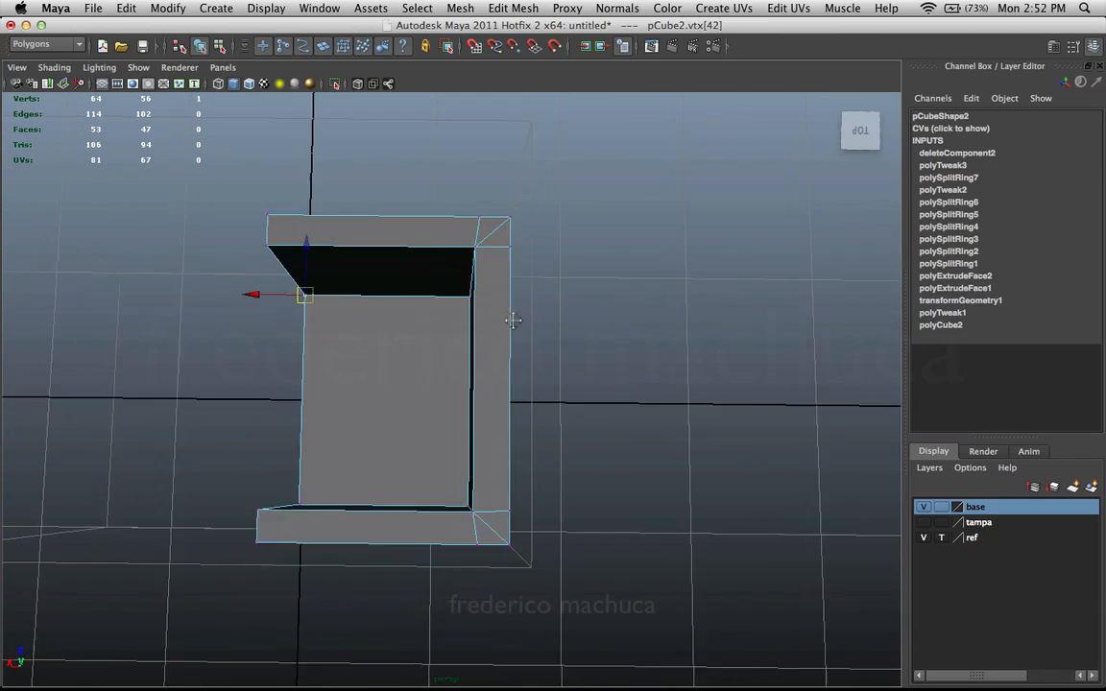
- Examine the half box in the top and perspective views to check the corner alignment and outer edge loops
key(space)
key(space)
alt+middle_drag(324, 342, 506, 376)
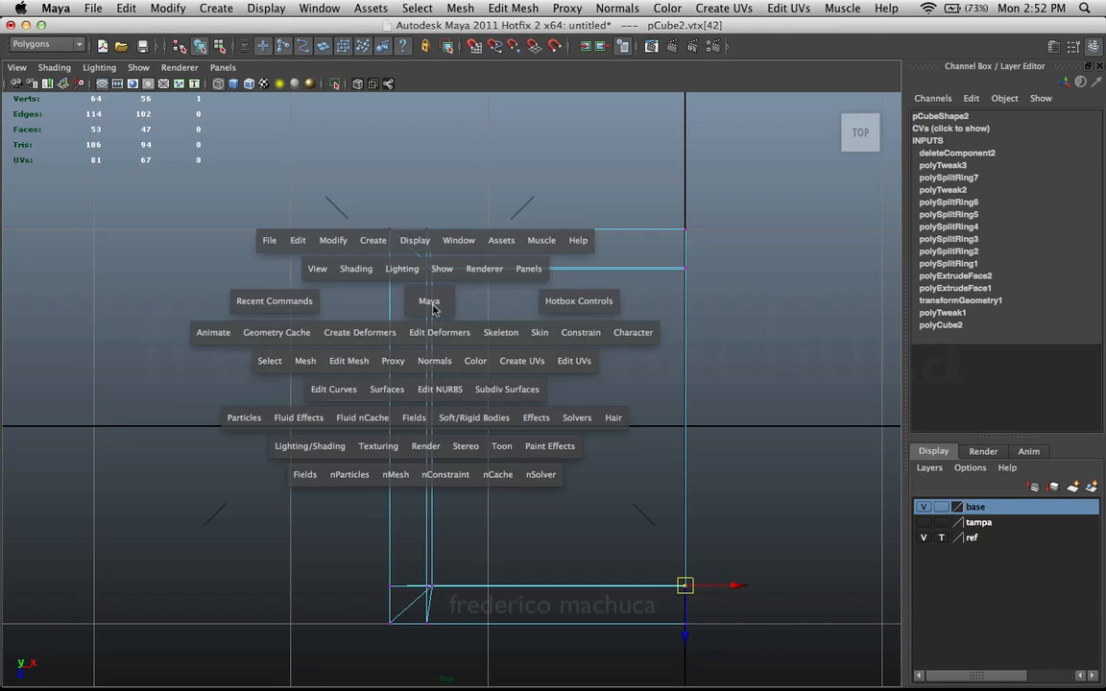
key(space)
key(space)
alt+drag(598, 333, 576, 335)
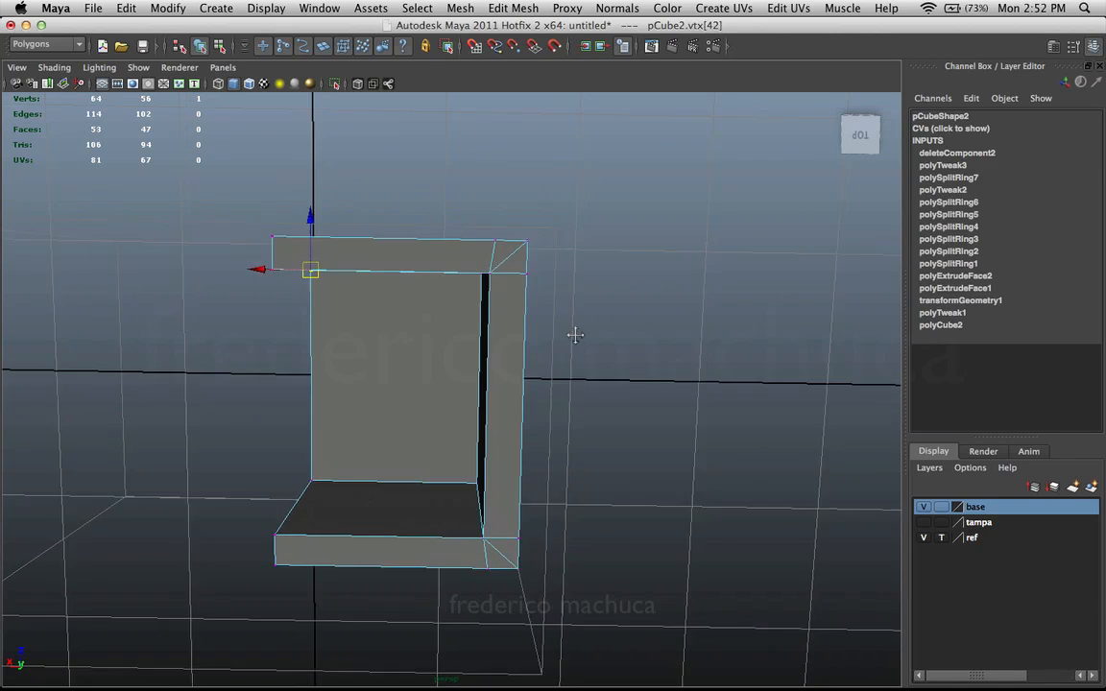
alt+middle_drag(576, 335, 558, 350)
alt+drag(479, 278, 479, 269)
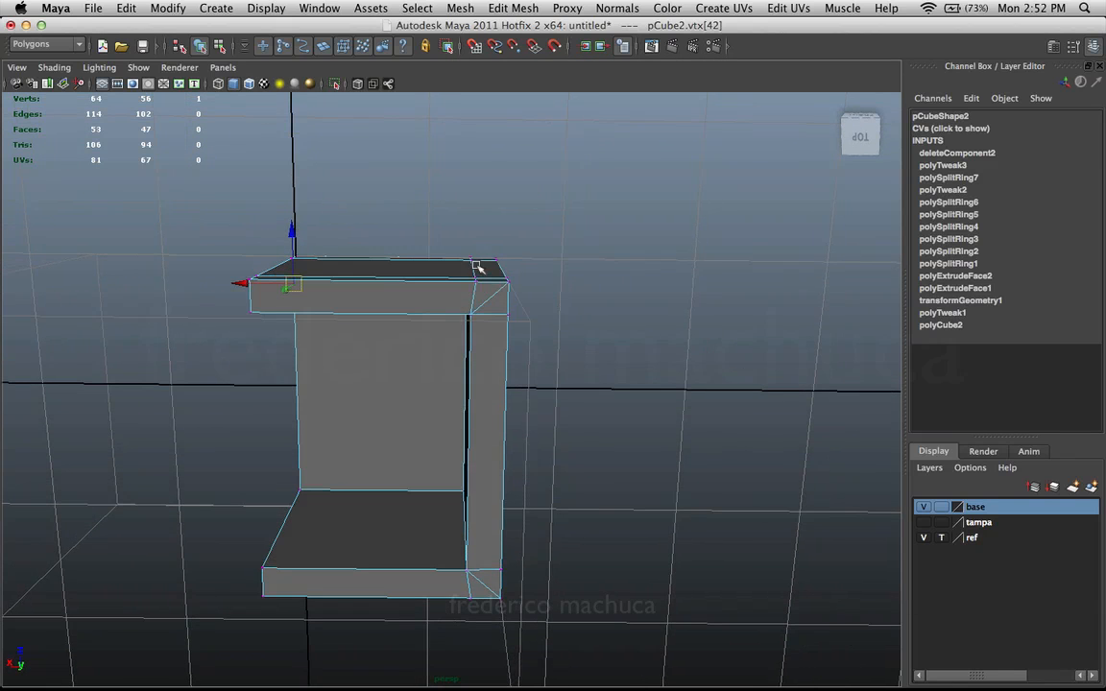
alt+drag(471, 324, 447, 234)
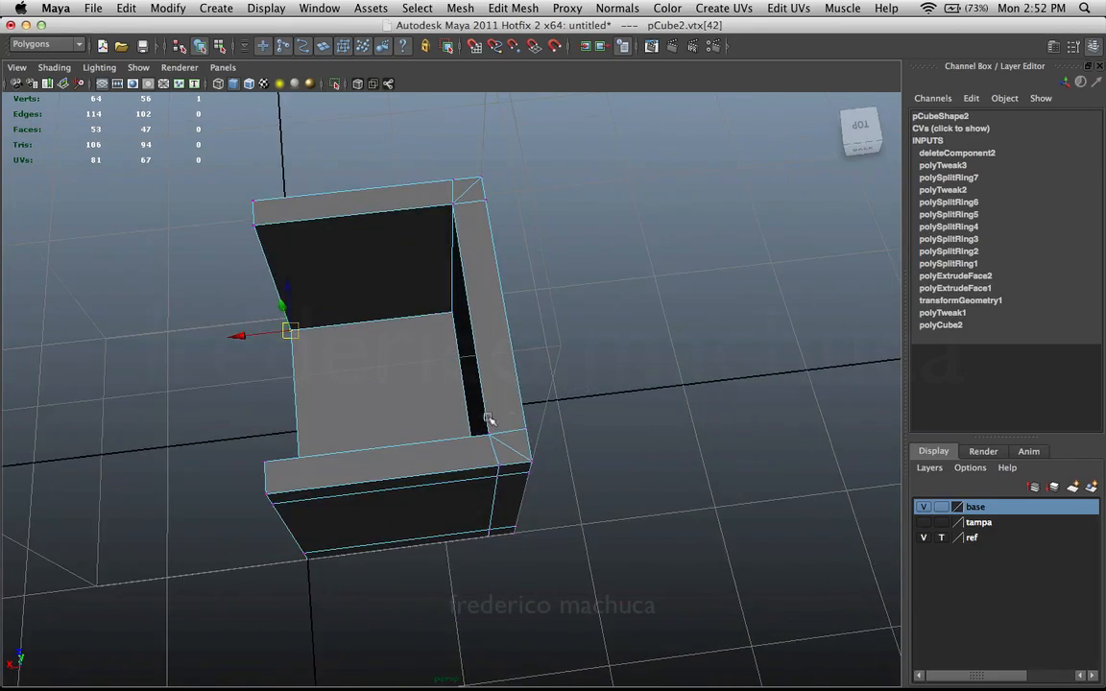
alt+drag(488, 420, 487, 350)
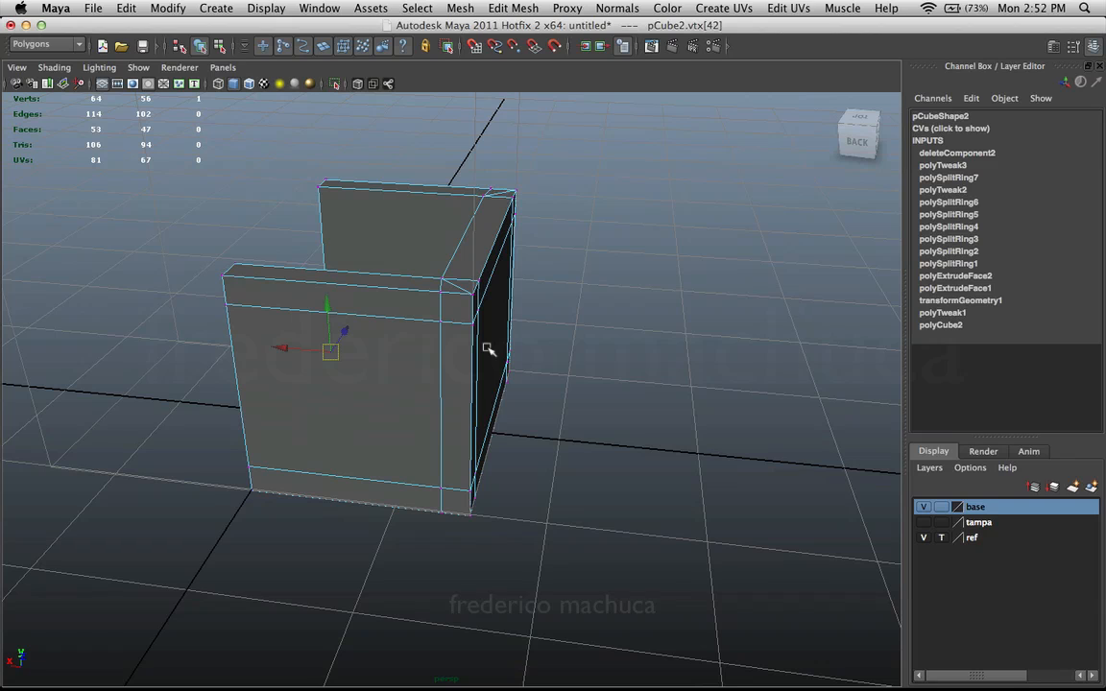
alt+drag(503, 304, 556, 333)
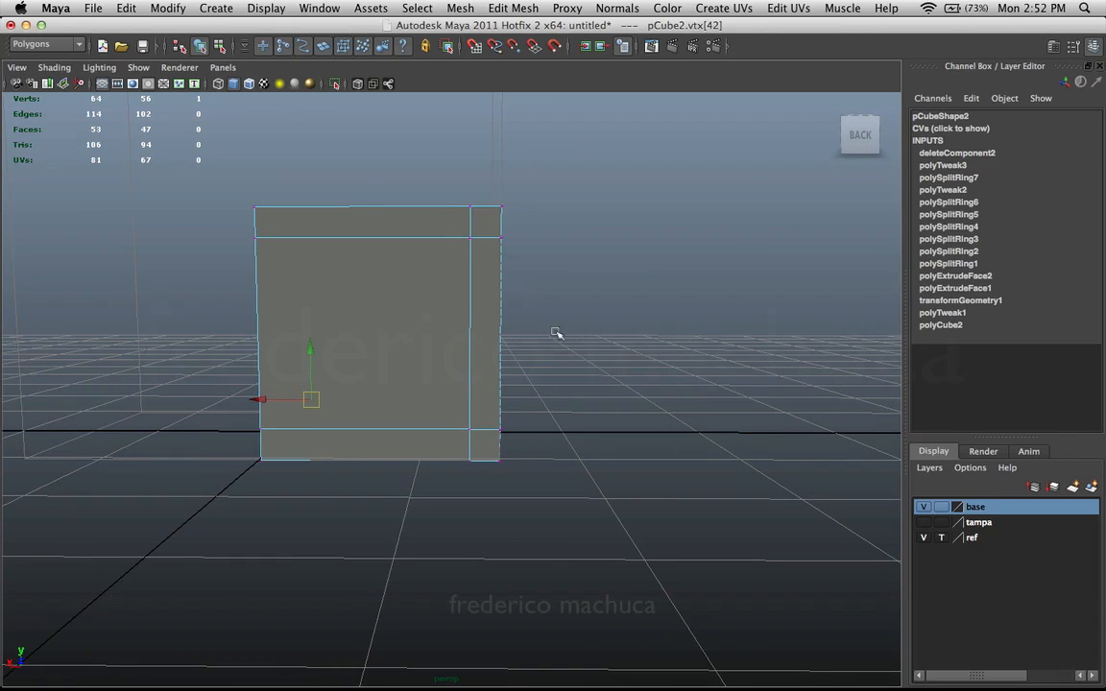
alt+drag(468, 364, 563, 271)
alt+drag(325, 331, 515, 358)
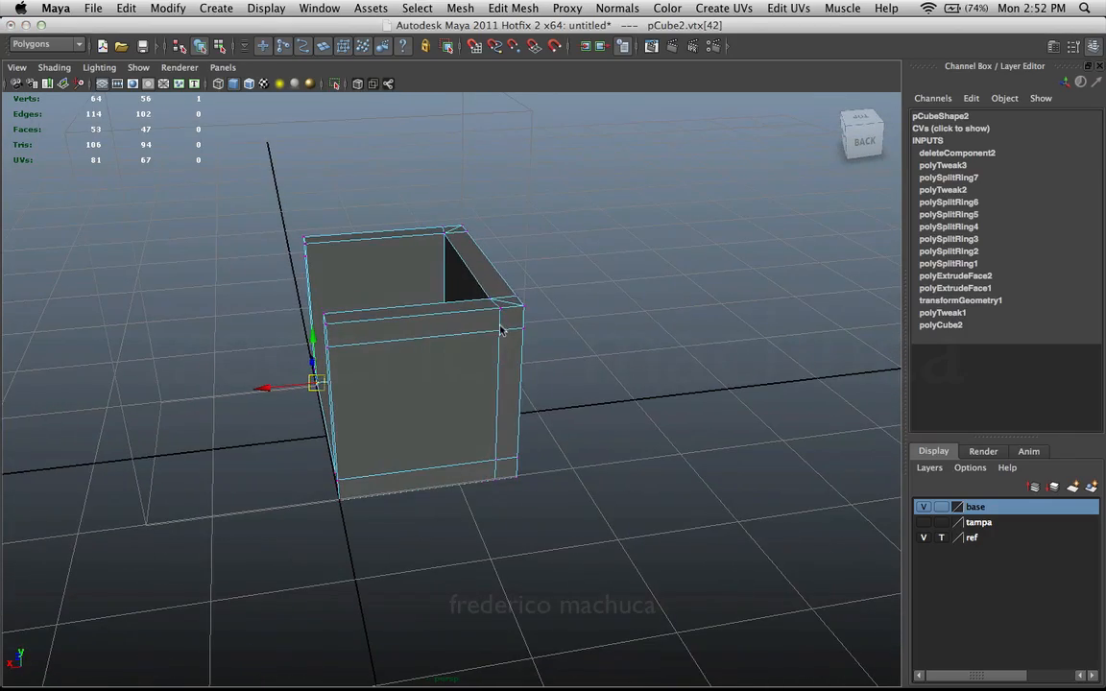
- Pull the vertex at the half box's inner rim corner aside to test for stacked vertices, and undo the move
right_drag(500, 330, 432, 324)
alt+drag(470, 328, 526, 389)
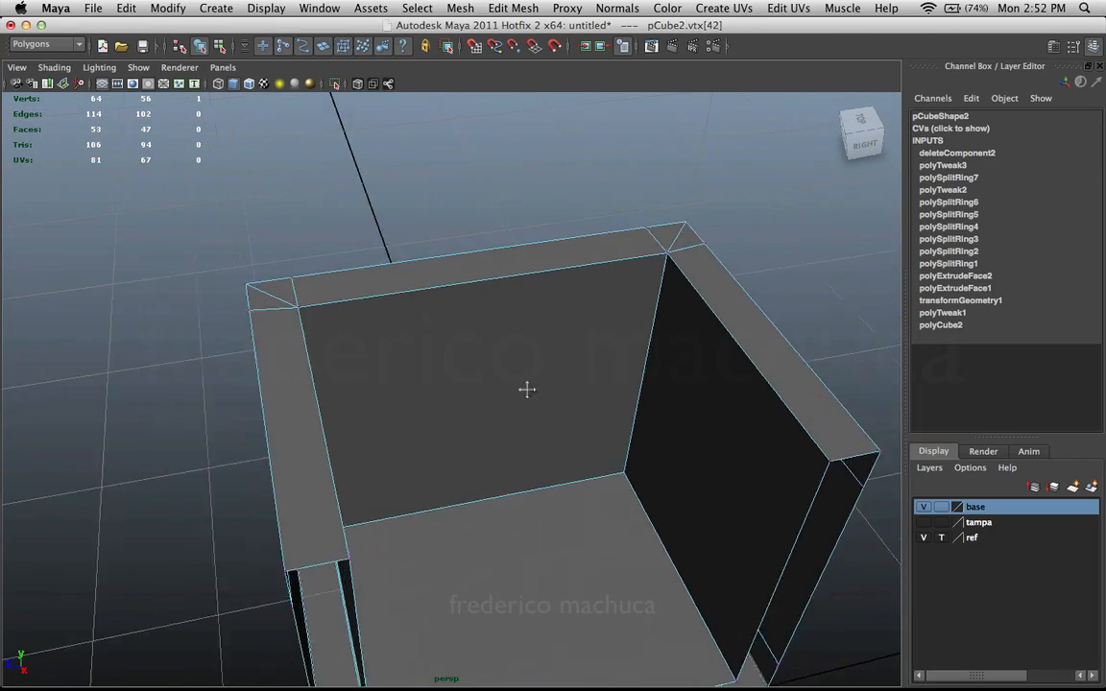
alt+right_drag(527, 389, 623, 368)
alt+middle_drag(622, 368, 490, 407)
alt+drag(603, 275, 670, 264)
click(653, 279)
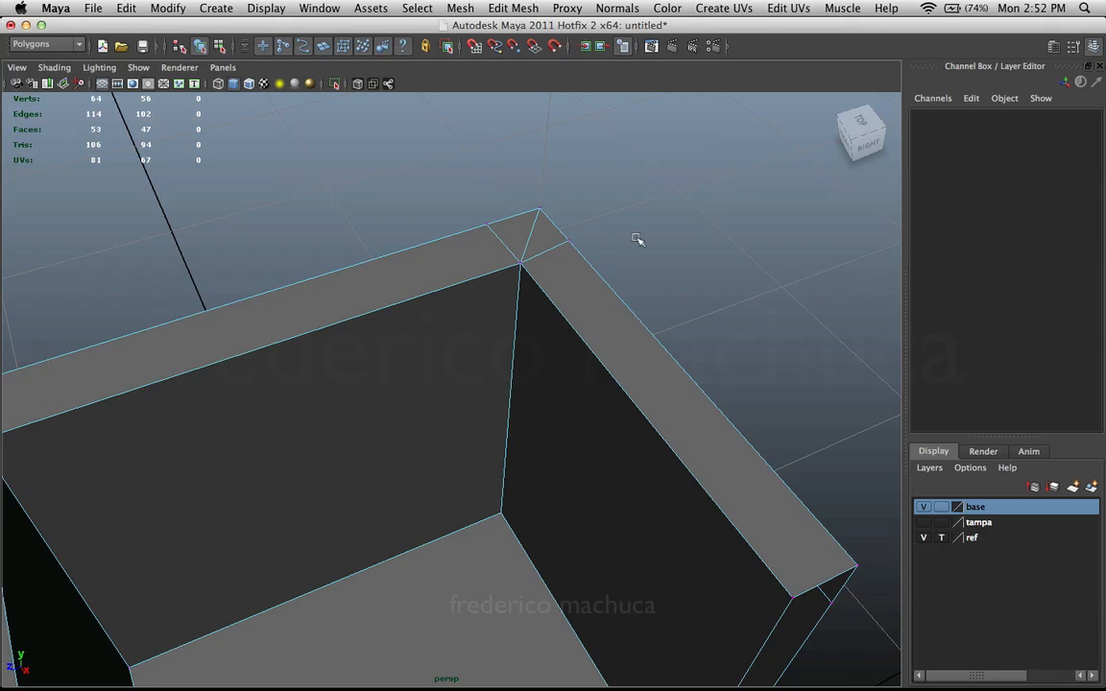
alt+drag(636, 239, 664, 250)
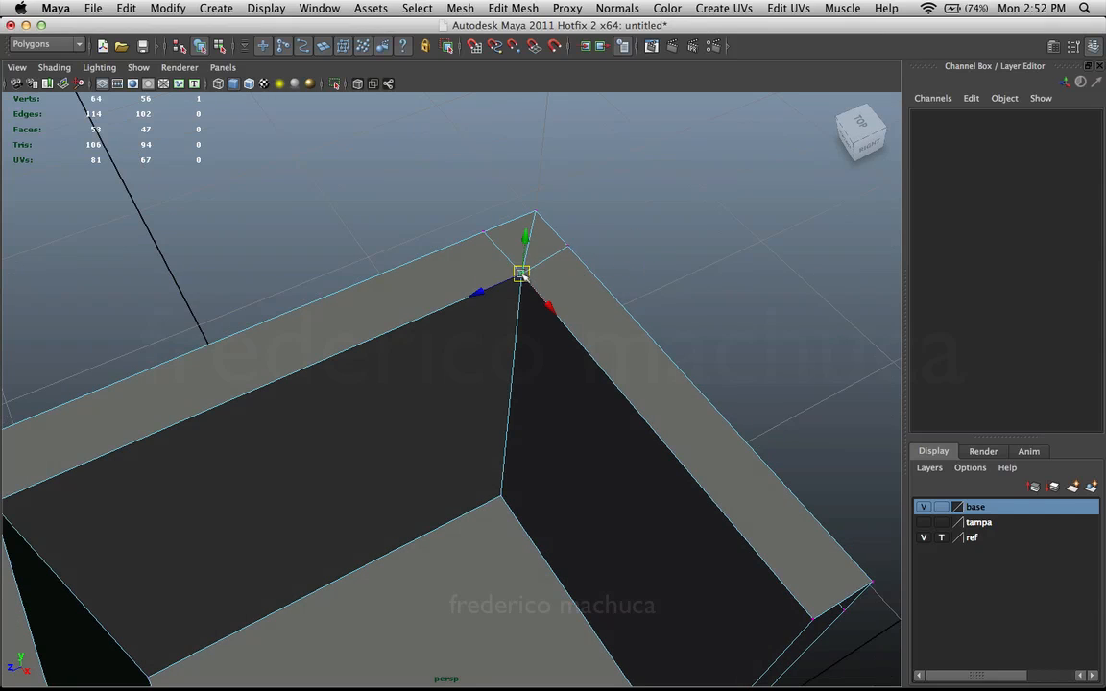
click(521, 275)
mouse_move(518, 280)
mouse_down()
mouse_move(504, 297)
mouse_move(522, 257)
mouse_move(507, 313)
mouse_move(533, 289)
mouse_move(525, 294)
mouse_move(520, 275)
mouse_up()
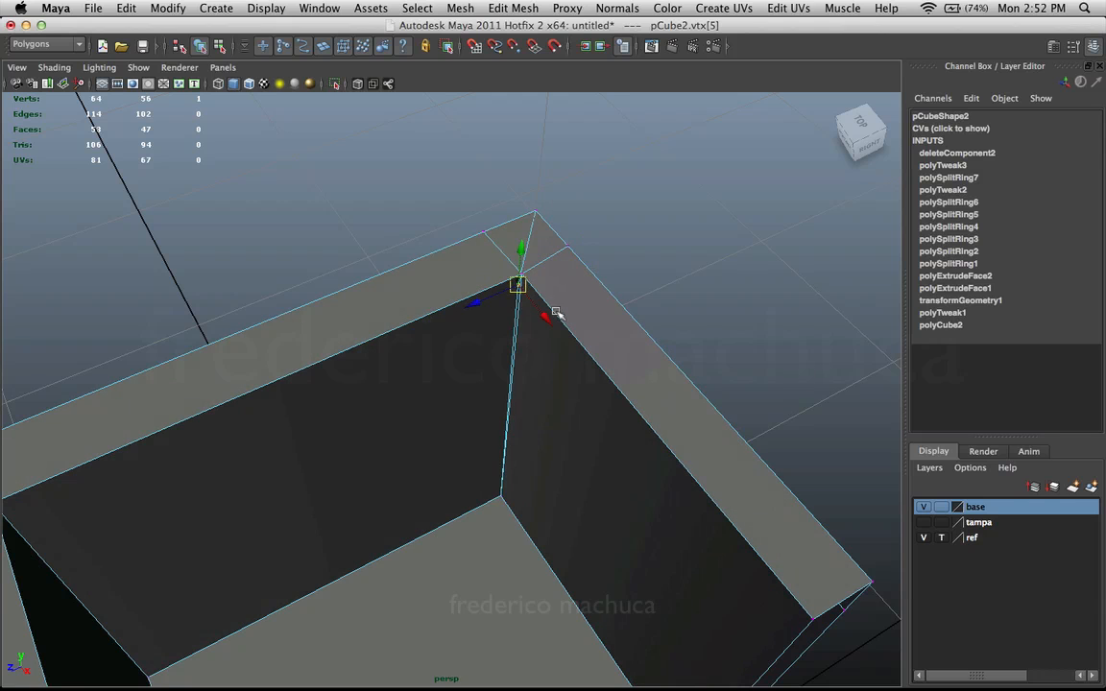
click(599, 245)
click(521, 274)
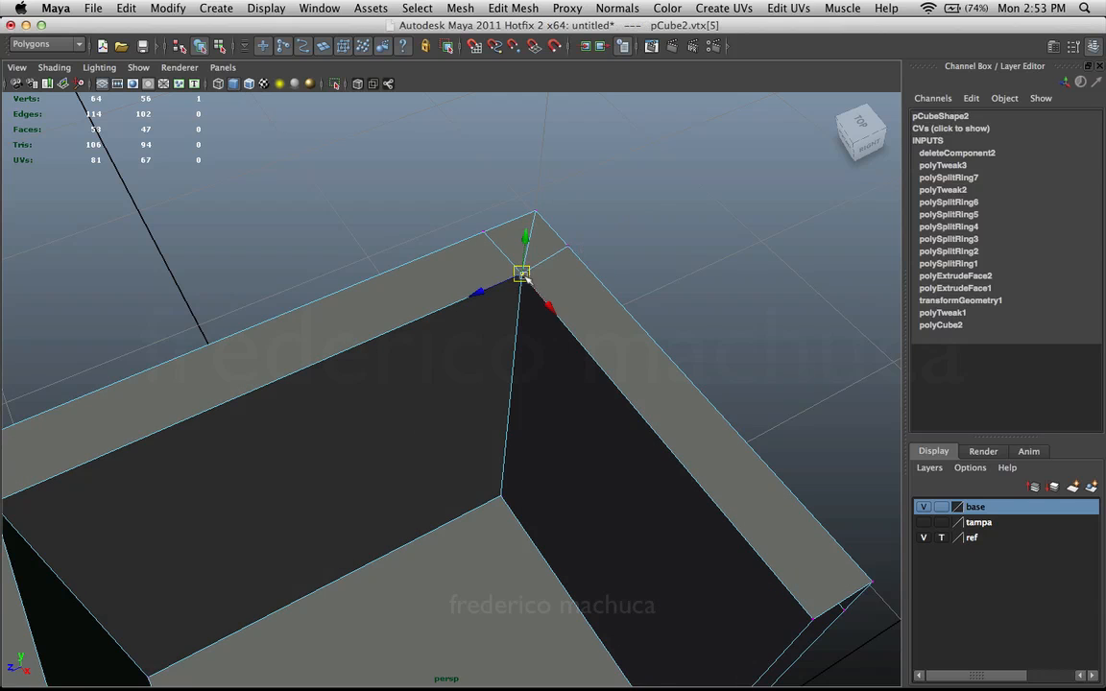
mouse_move(520, 274)
mouse_down()
mouse_move(636, 247)
mouse_move(520, 273)
mouse_up()
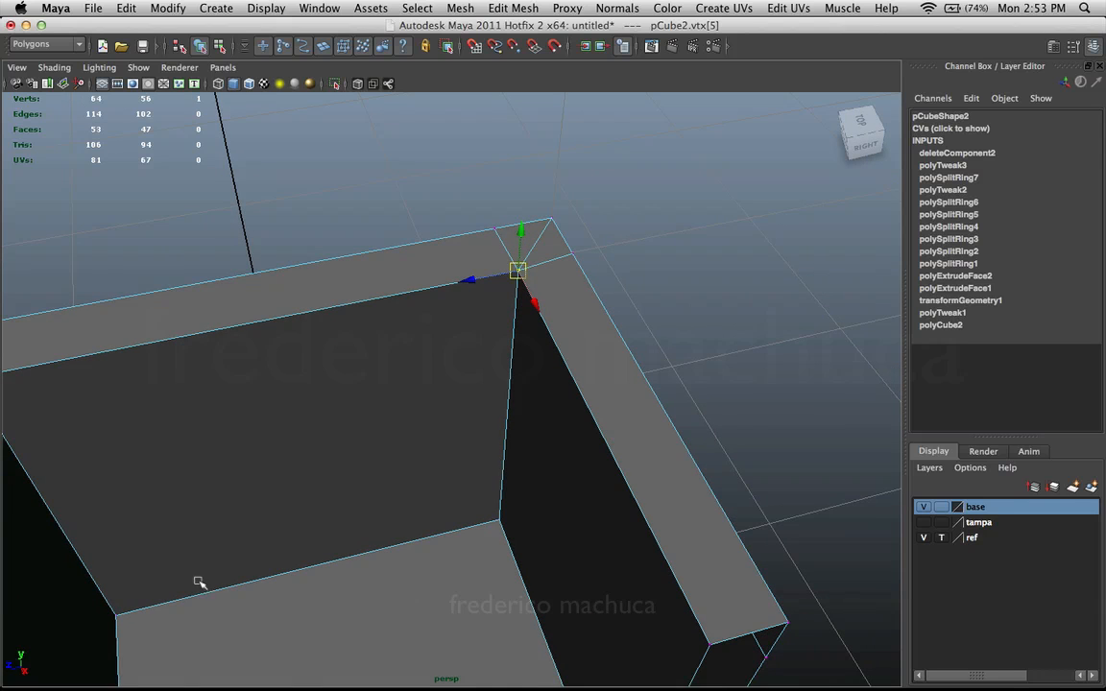
- Check the vertices stacked at the opposite inner rim corner and examine the rim from above
alt+drag(198, 583, 443, 329)
click(213, 346)
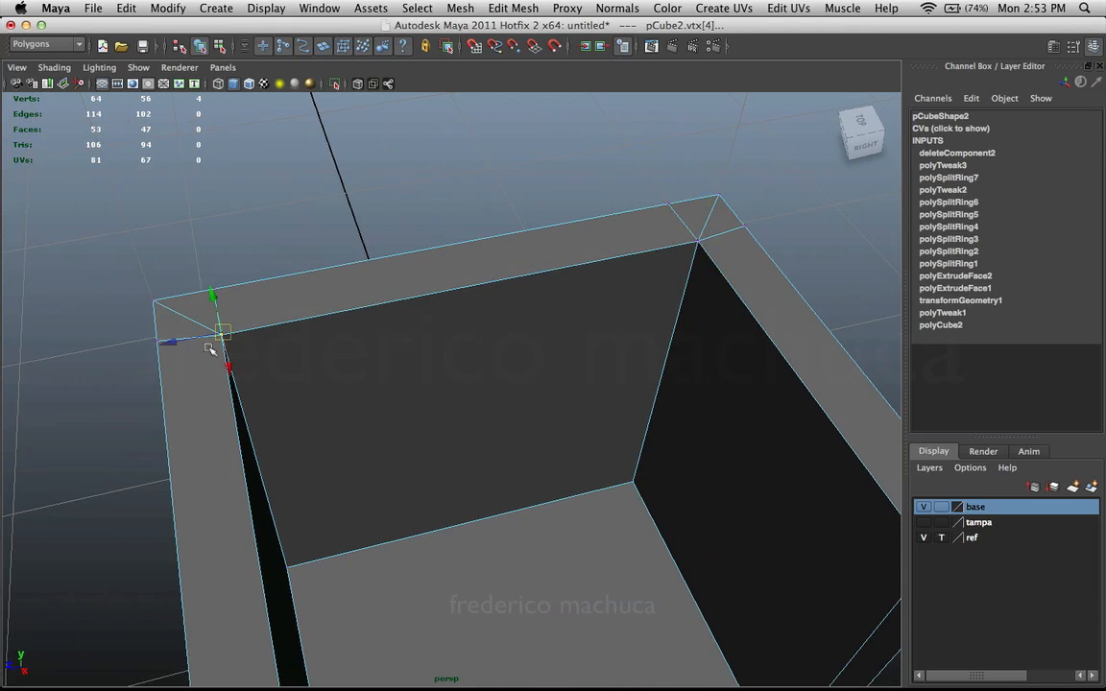
alt+drag(276, 326, 494, 326)
click(493, 325)
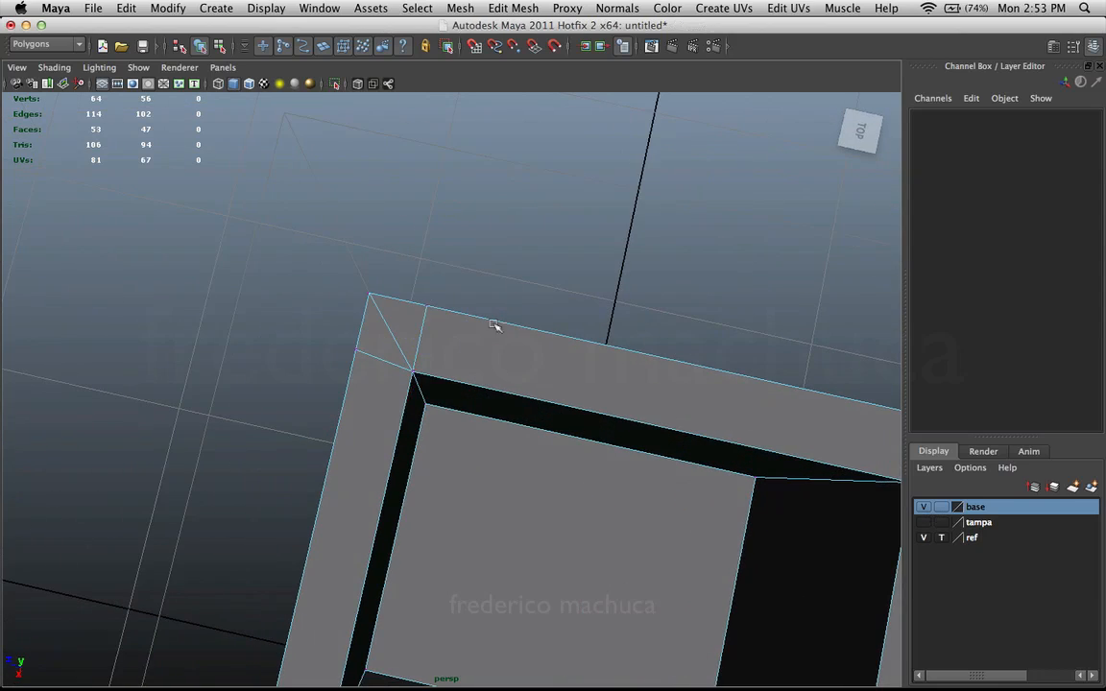
alt+drag(409, 393, 483, 418)
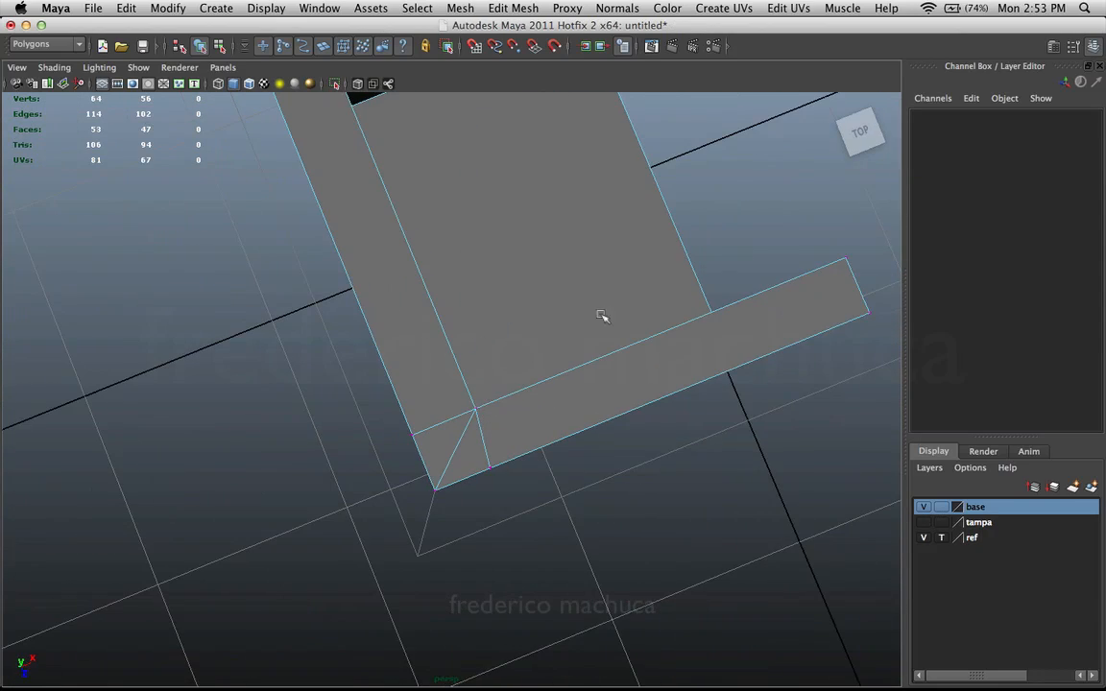
- Select the stacked vertices at the inner rim corner and merge them to their center
key(4)
mouse_move(498, 363)
alt+mouse_down()
mouse_move(454, 363)
mouse_move(360, 326)
mouse_move(379, 343)
alt+mouse_up()
click(440, 338)
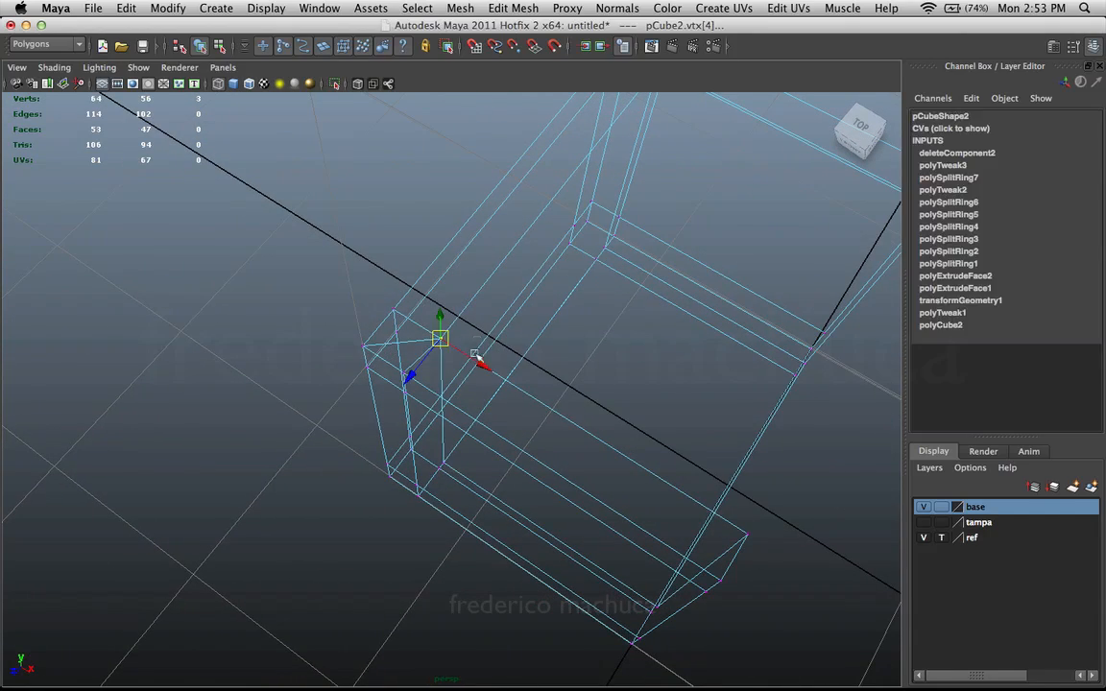
click(457, 321)
click(440, 336)
key(5)
mouse_move(457, 324)
alt+mouse_down()
mouse_move(443, 338)
mouse_move(457, 358)
mouse_move(465, 351)
alt+mouse_up()
key(4)
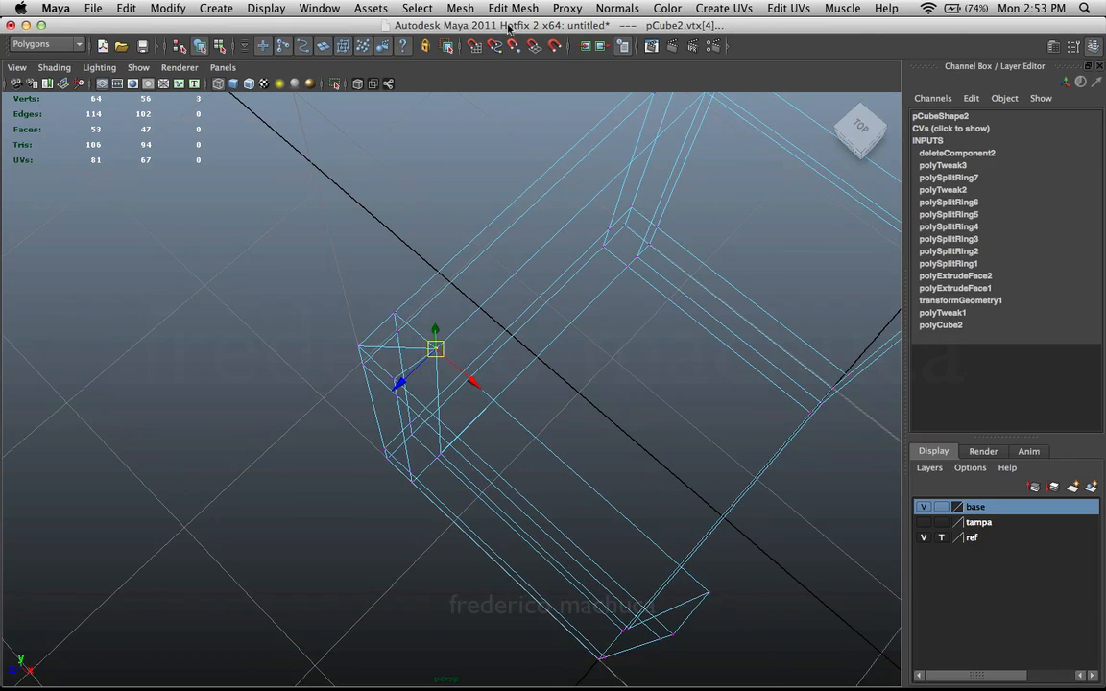
click(514, 8)
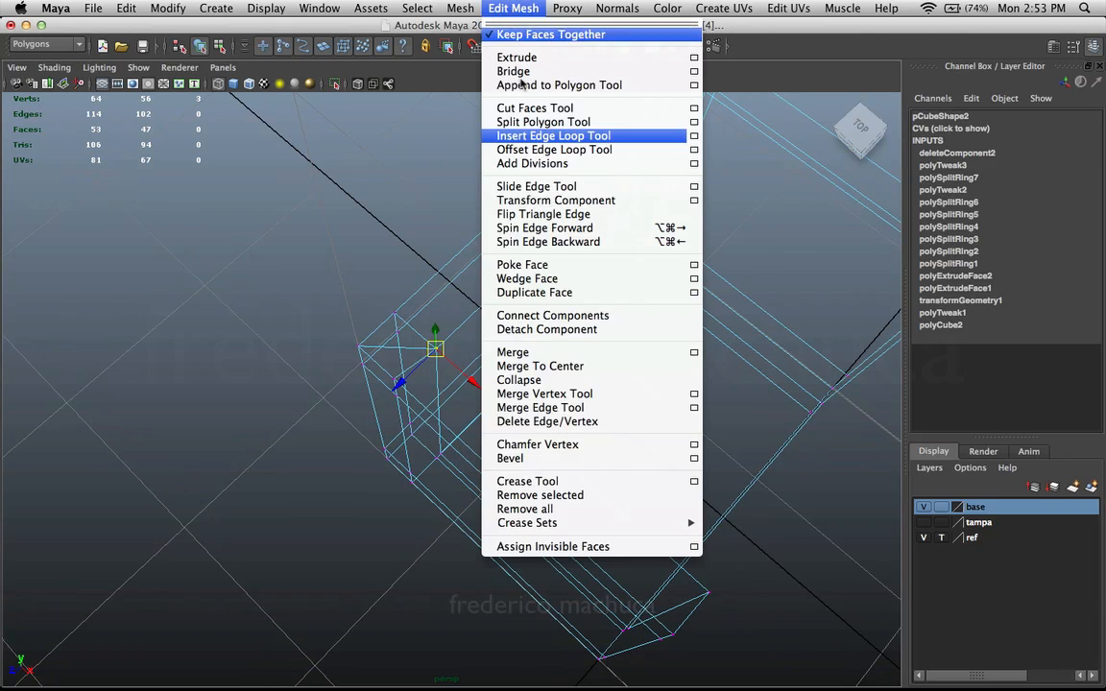
click(549, 368)
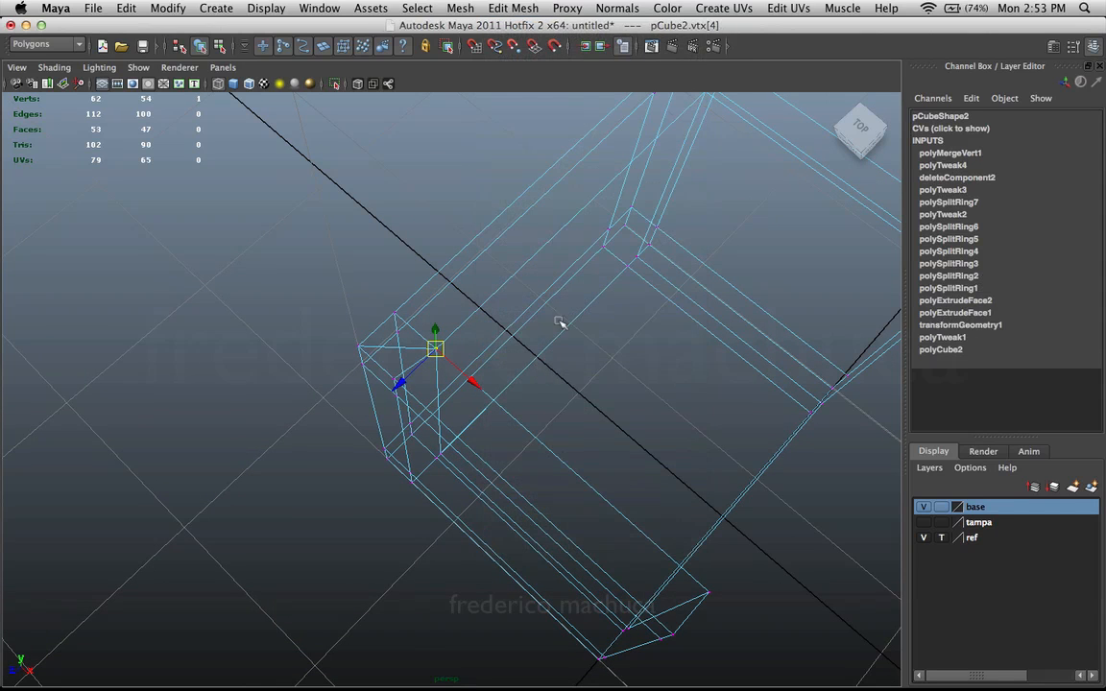
key(5)
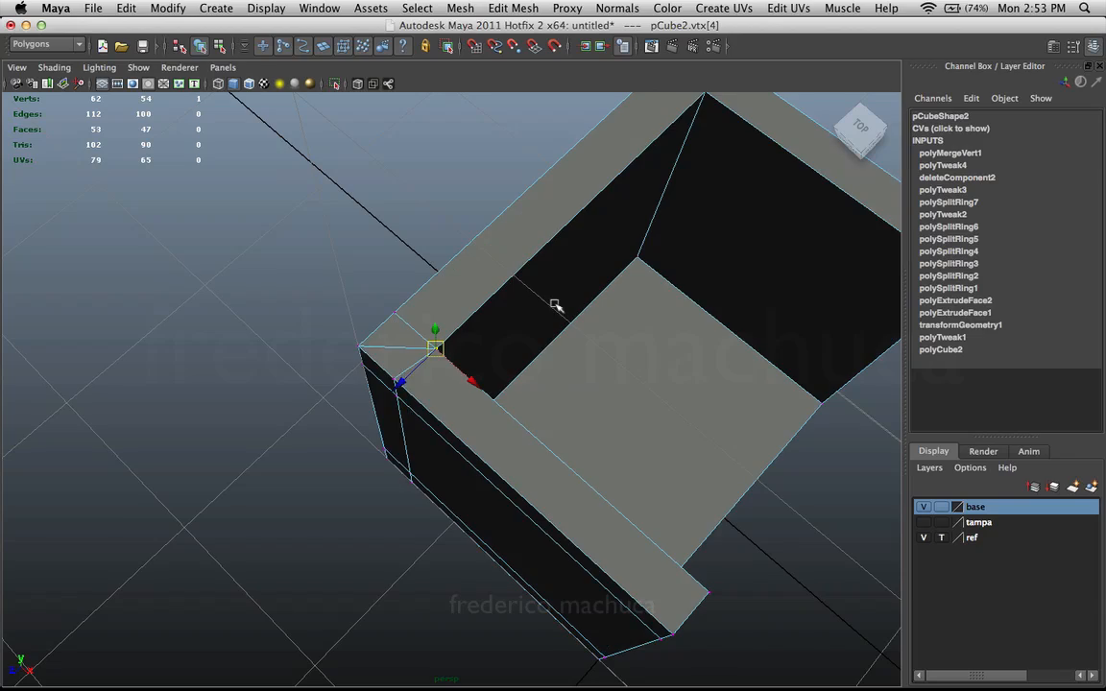
- Try merging to center the two neighbouring outer wall vertices just below the rim corner, and undo it
mouse_move(469, 382)
alt+mouse_down()
mouse_move(580, 346)
mouse_move(711, 323)
mouse_move(475, 357)
mouse_move(507, 364)
alt+mouse_up()
click(447, 354)
click(509, 9)
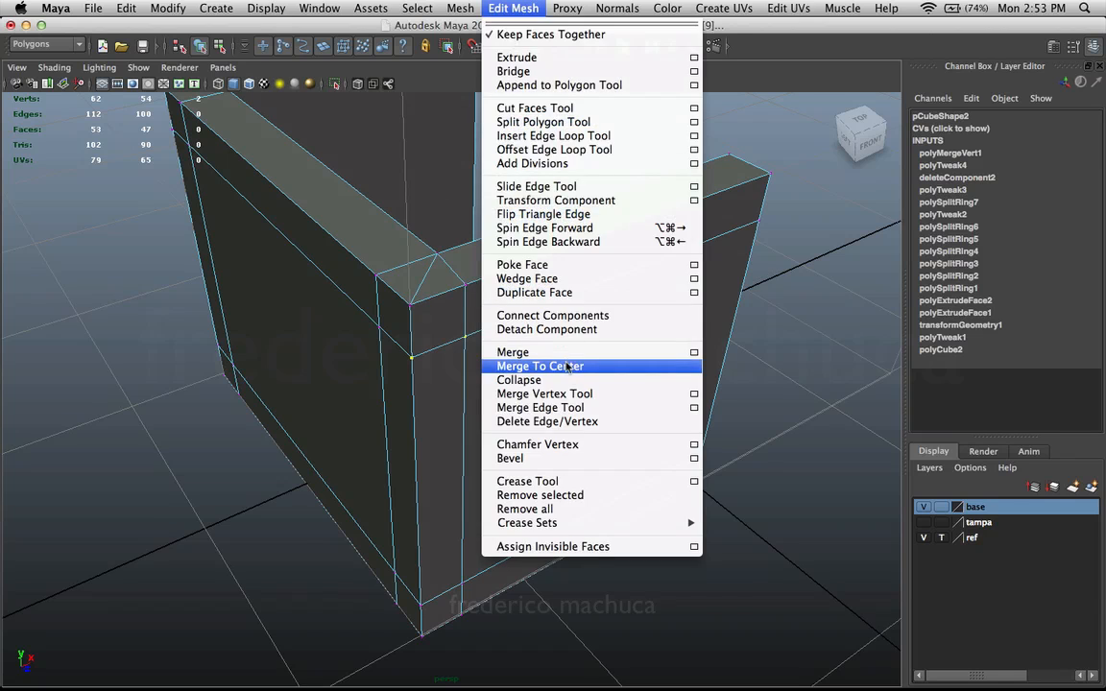
click(568, 367)
alt+drag(440, 353, 400, 301)
key(ctrl+z)
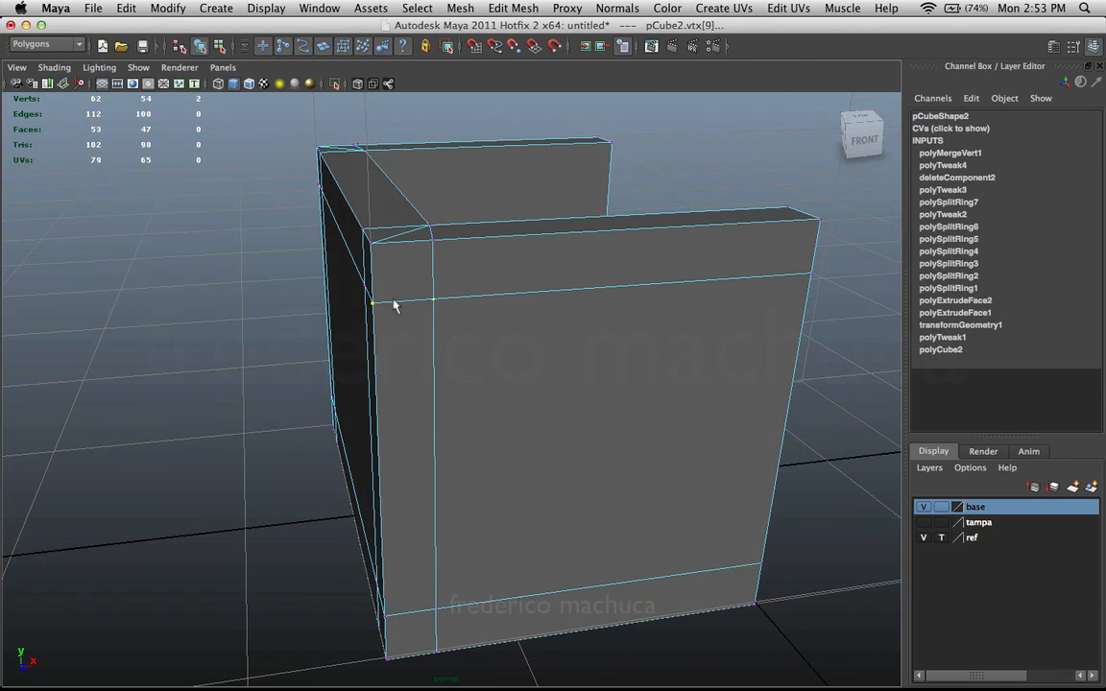
- Select all vertices of the half box and merge the overlapping ones with a threshold of 0.0010
alt+drag(429, 317, 517, 352)
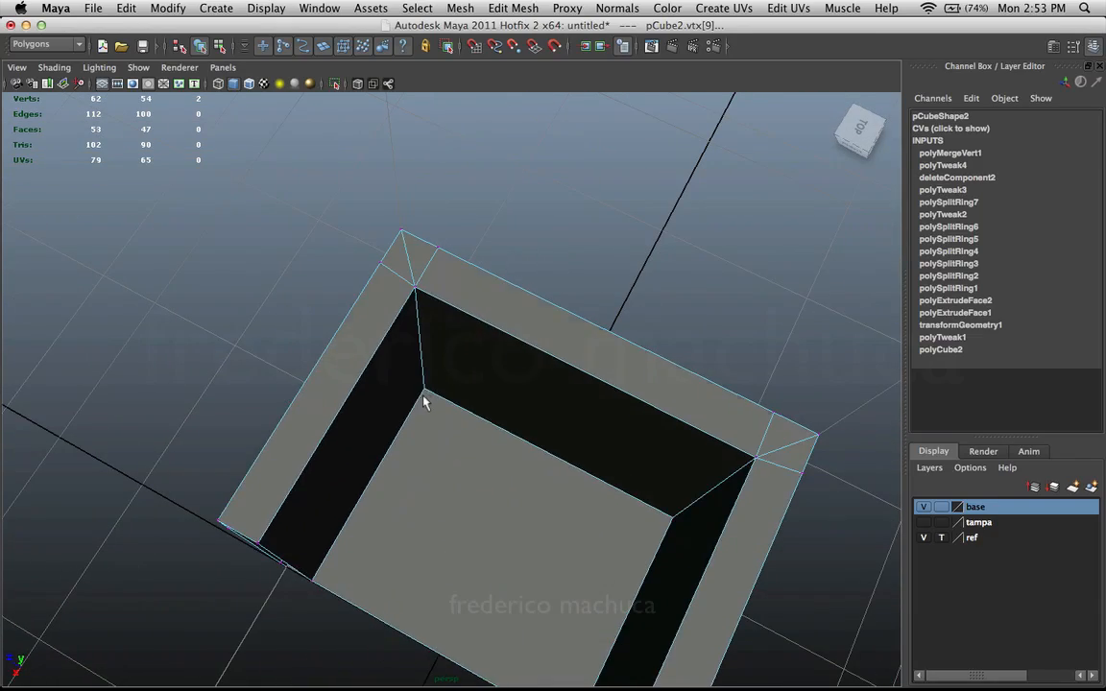
key(4)
mouse_move(425, 403)
alt+mouse_down()
mouse_move(447, 380)
mouse_move(449, 432)
alt+mouse_up()
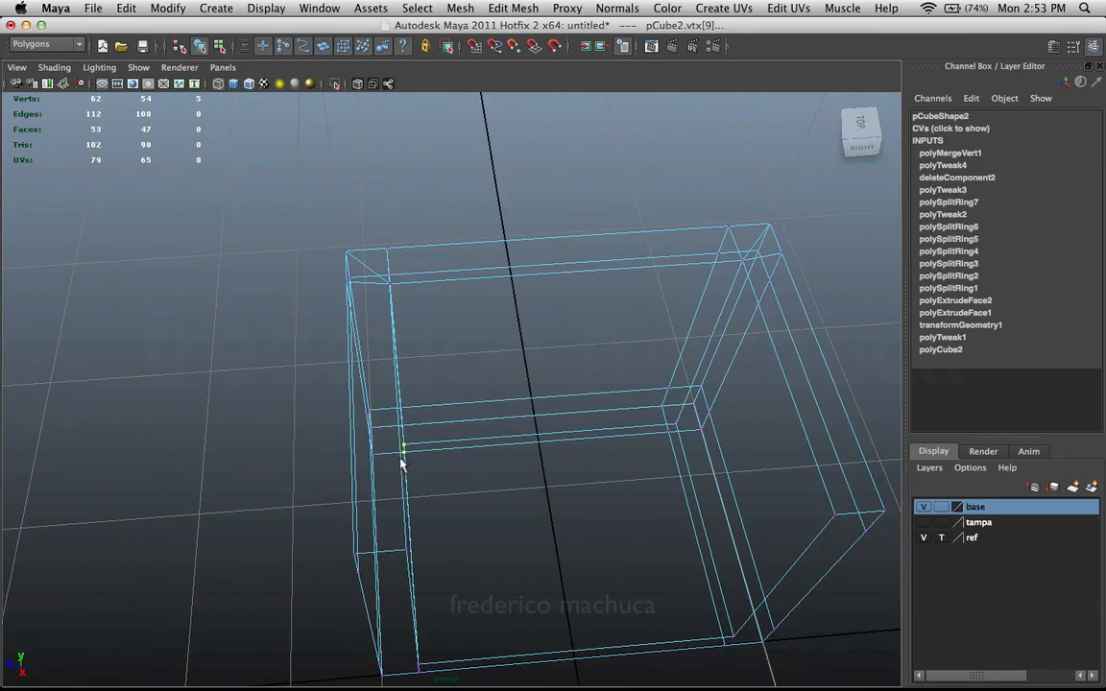
alt+drag(401, 464, 305, 336)
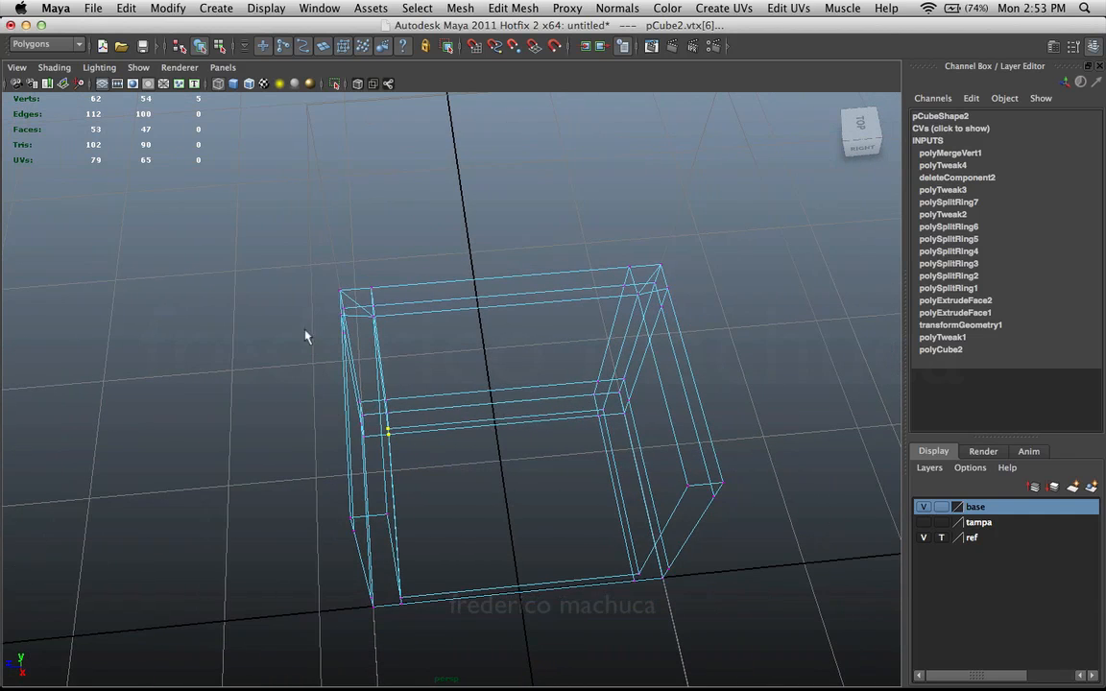
drag(490, 332, 805, 612)
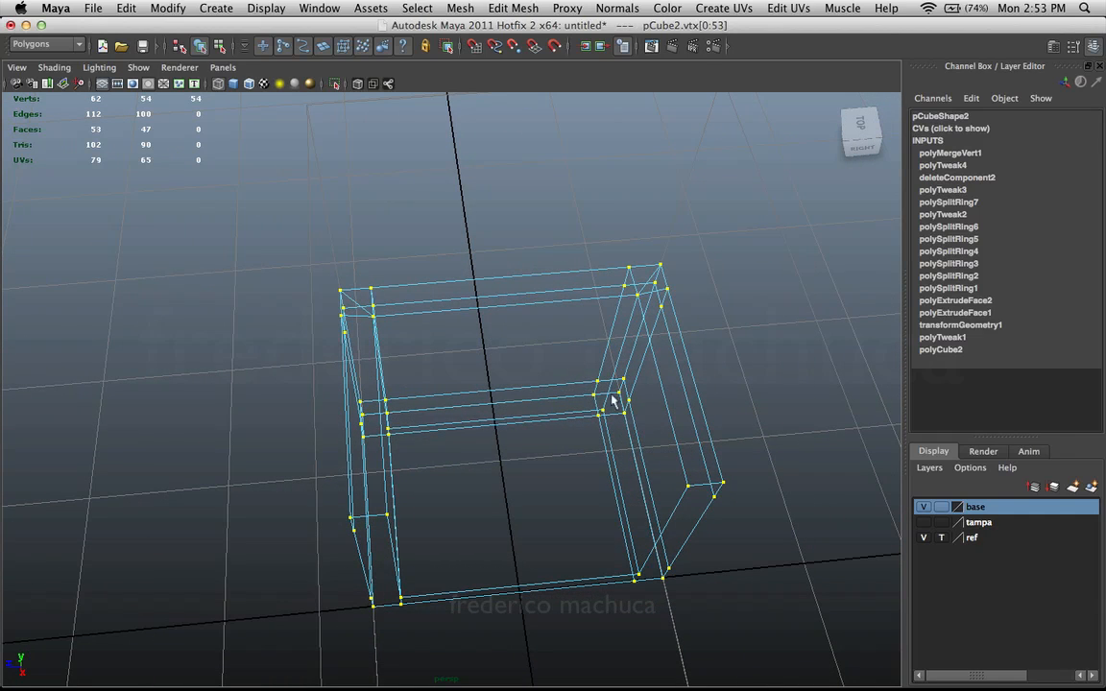
click(514, 8)
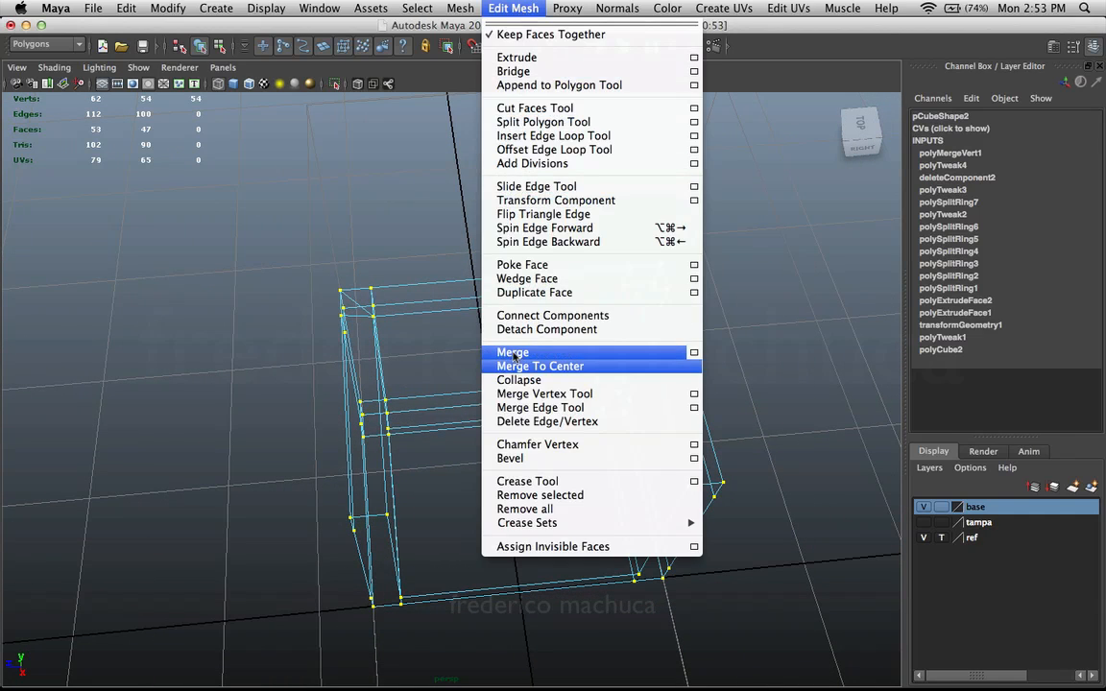
click(694, 352)
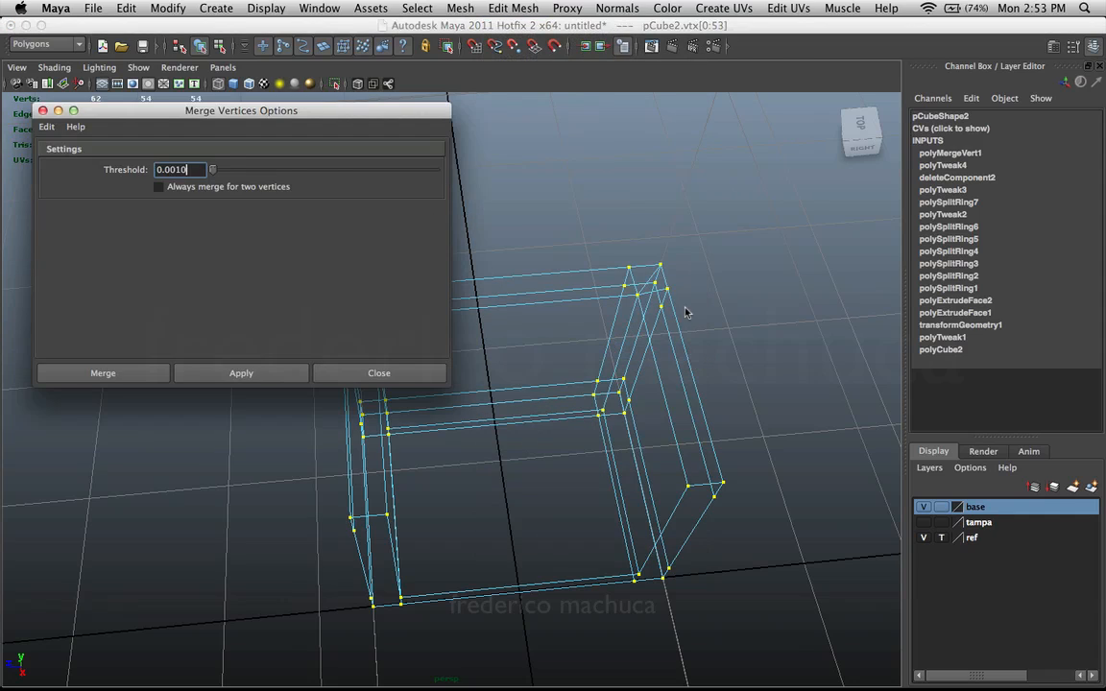
drag(266, 115, 892, 116)
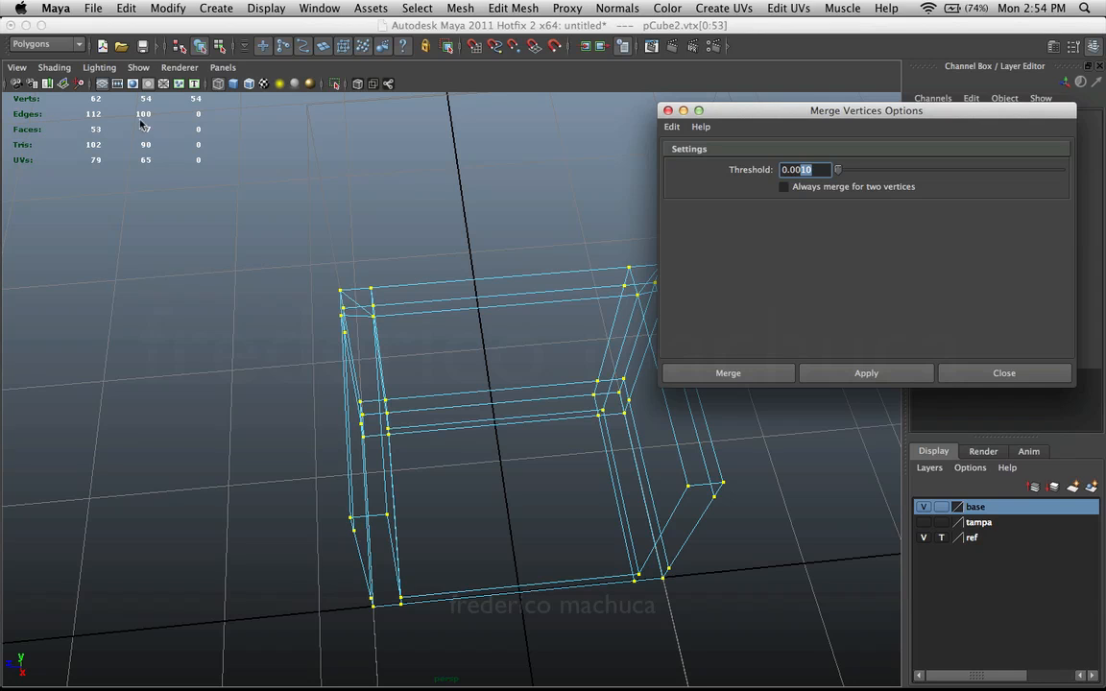
drag(769, 117, 704, 80)
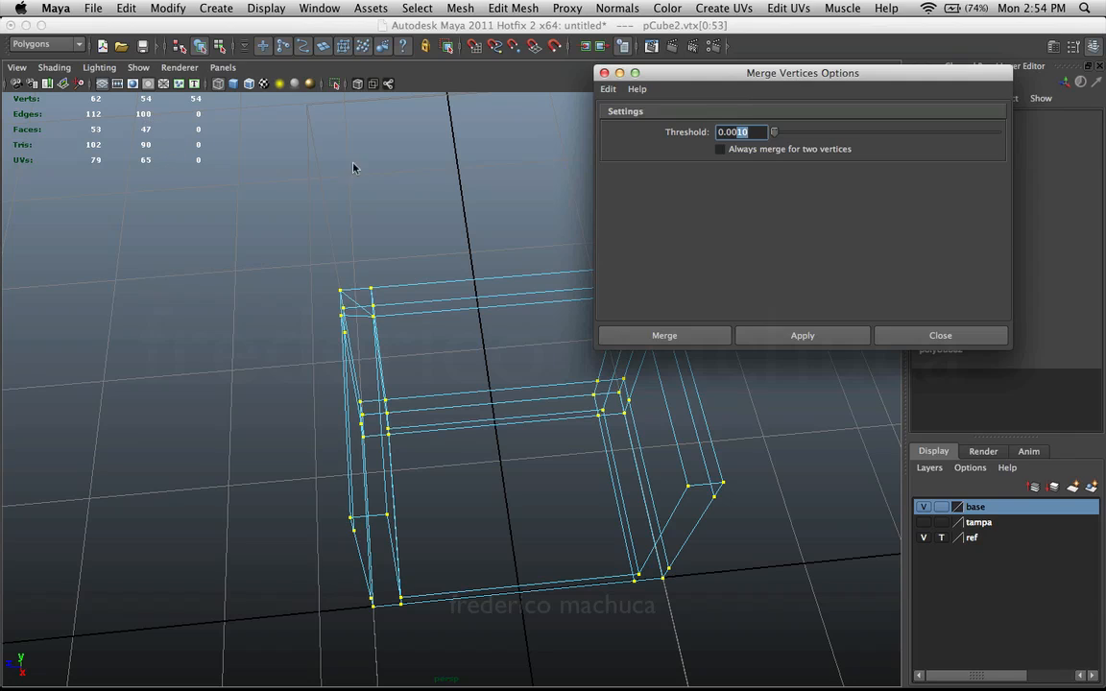
click(795, 336)
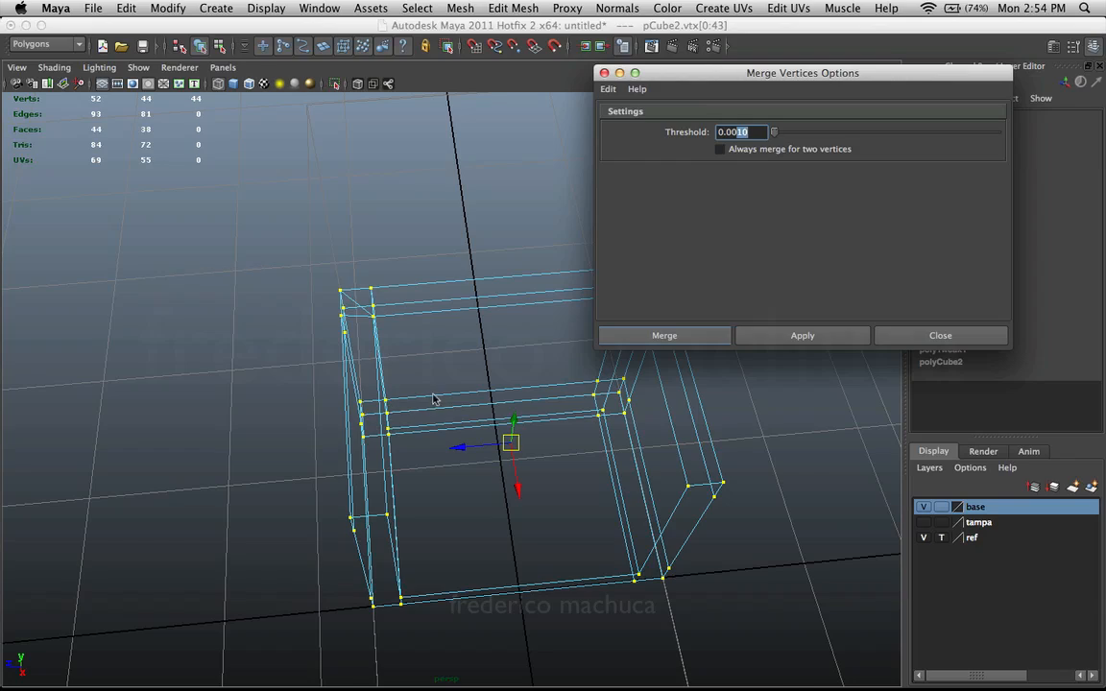
alt+drag(433, 399, 342, 383)
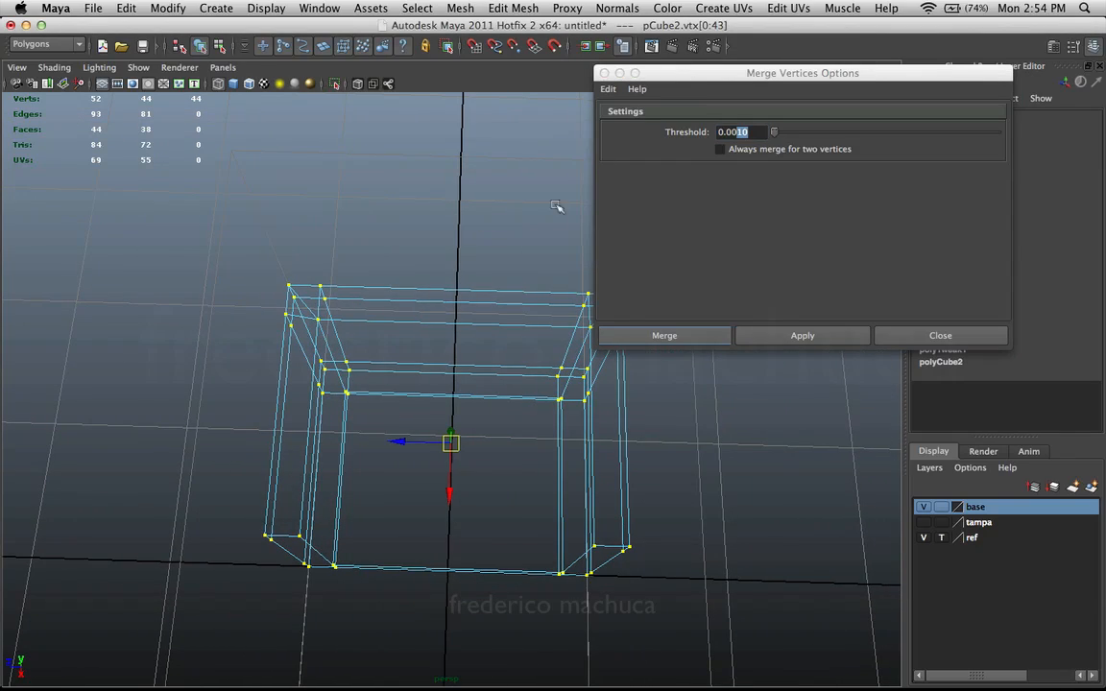
click(604, 73)
- Merge all the half box's vertices again with the threshold set to 0.1
key(5)
mouse_move(426, 276)
alt+mouse_down()
mouse_move(506, 345)
mouse_move(536, 308)
mouse_move(401, 355)
mouse_move(479, 346)
mouse_move(553, 360)
alt+mouse_up()
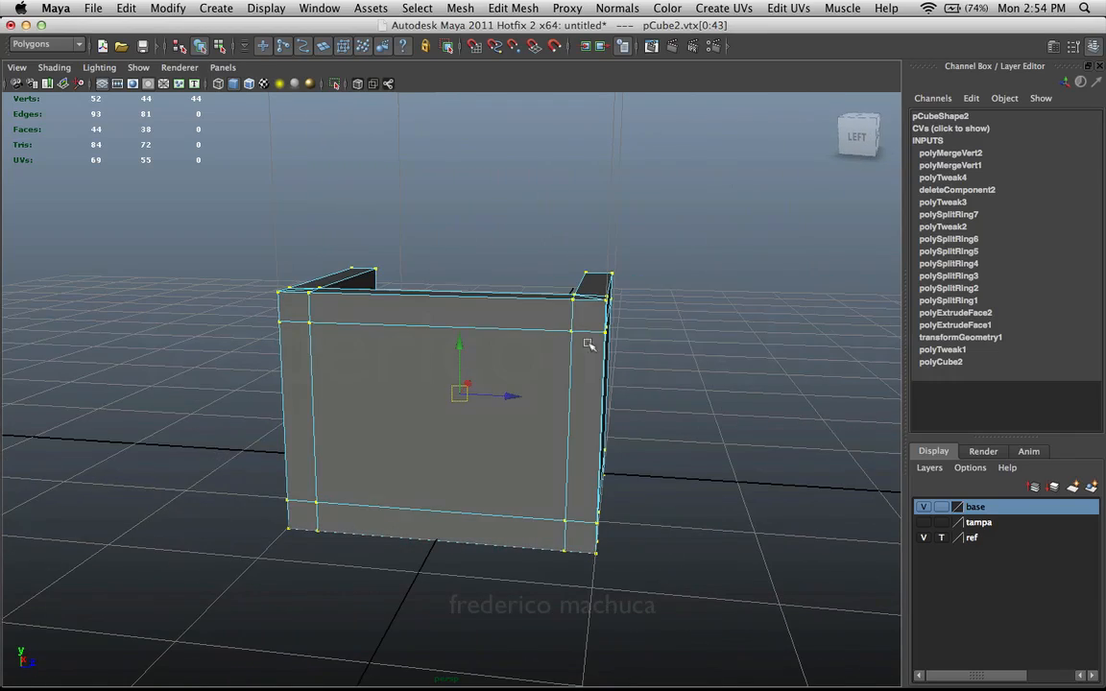
alt+drag(514, 308, 585, 301)
click(514, 7)
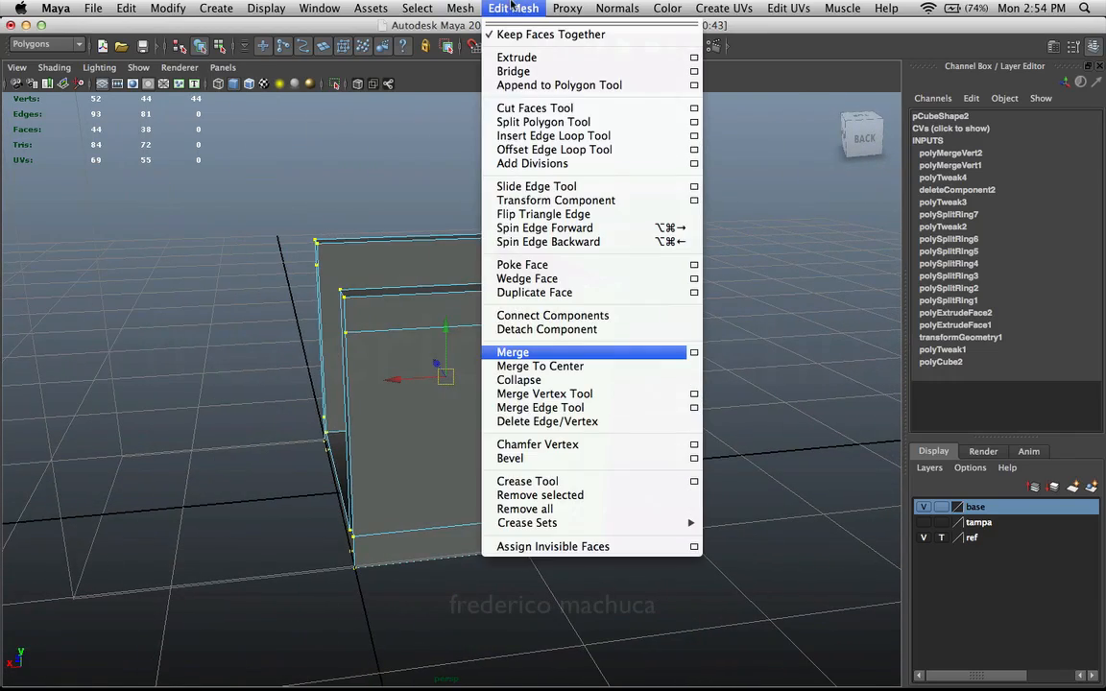
click(694, 352)
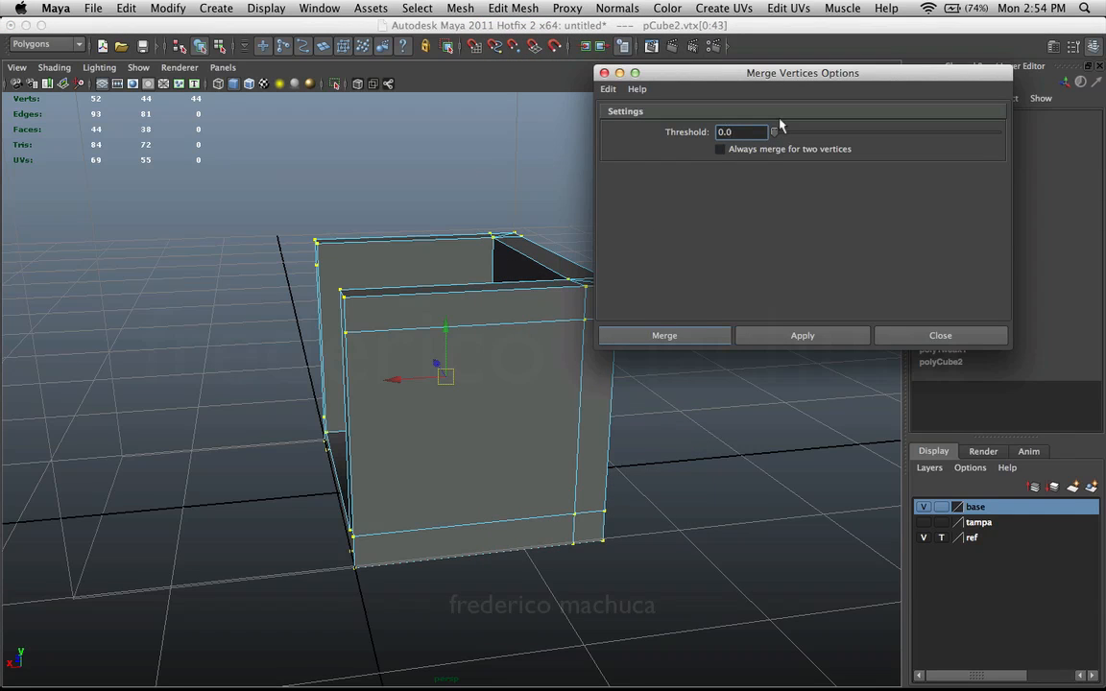
drag(714, 74, 856, 75)
click(911, 334)
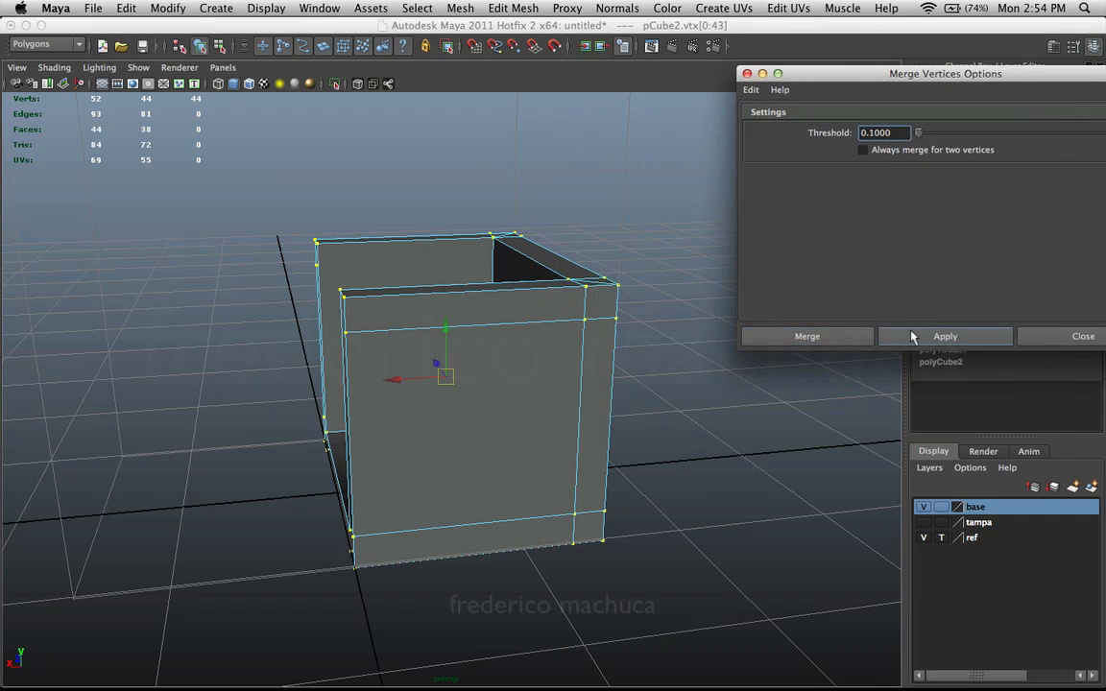
- Try merging all the half box's vertices with a threshold of 1, and undo the merge
alt+drag(624, 296, 506, 354)
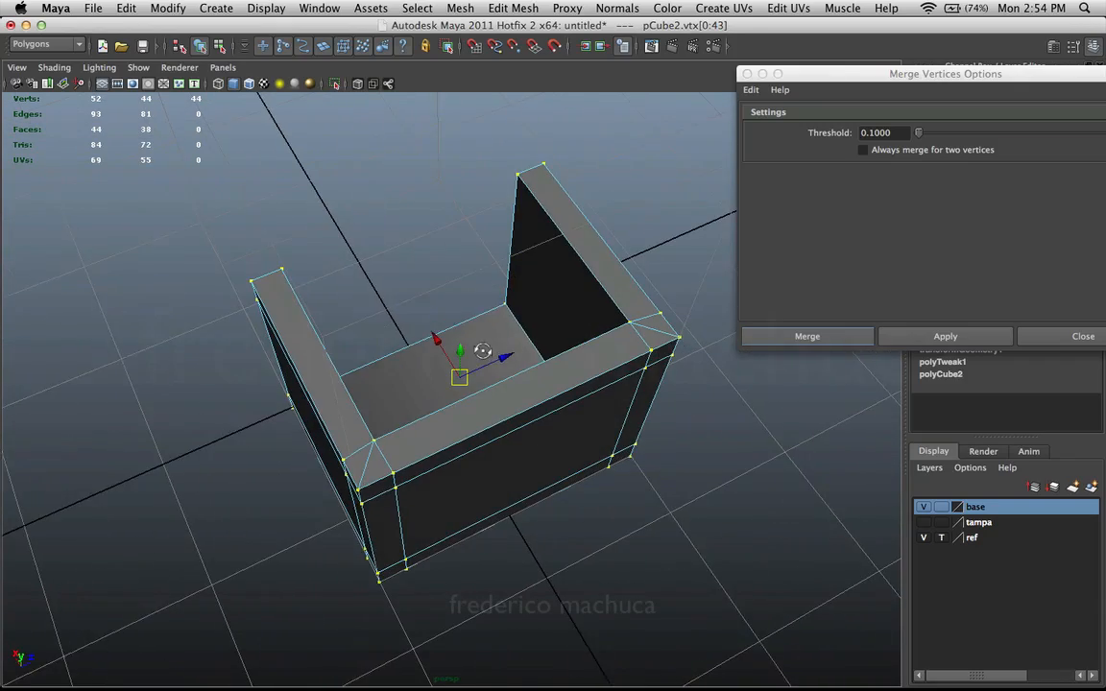
click(823, 146)
text(1)
key(Return)
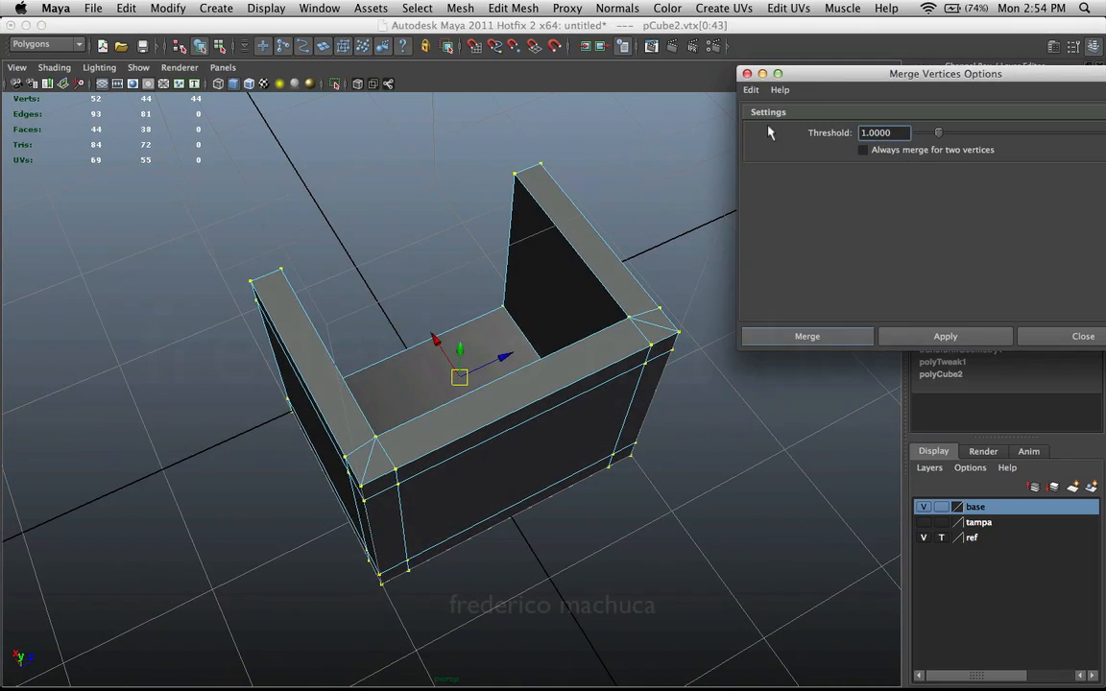
click(927, 342)
alt+drag(519, 401, 485, 340)
alt+drag(552, 398, 561, 436)
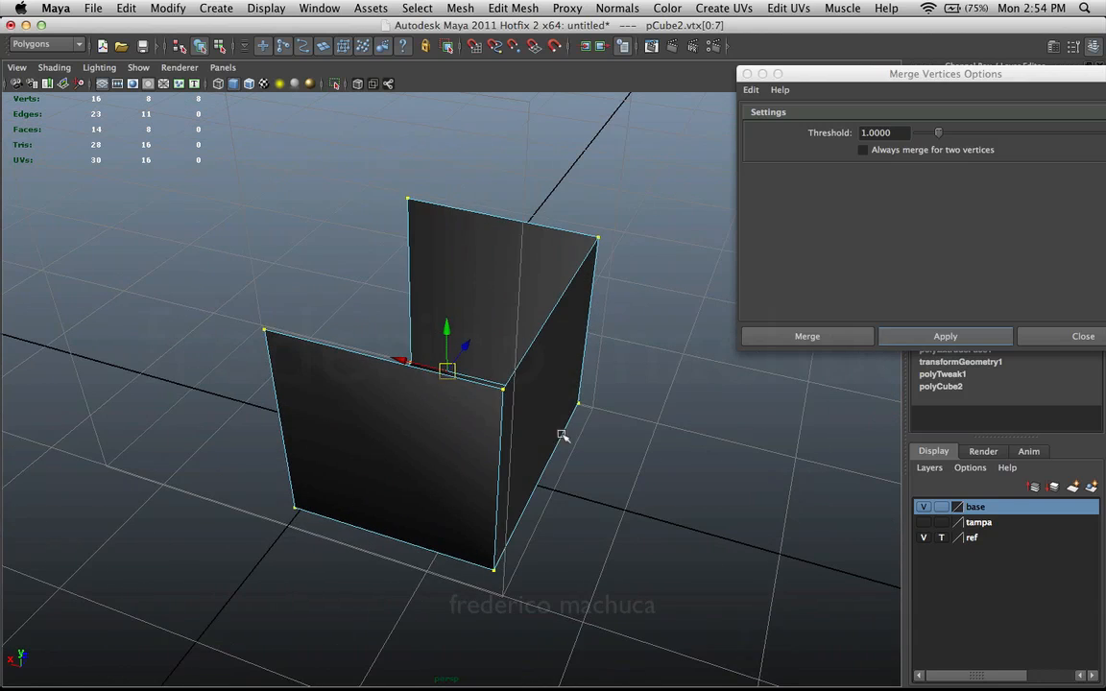
key(z)
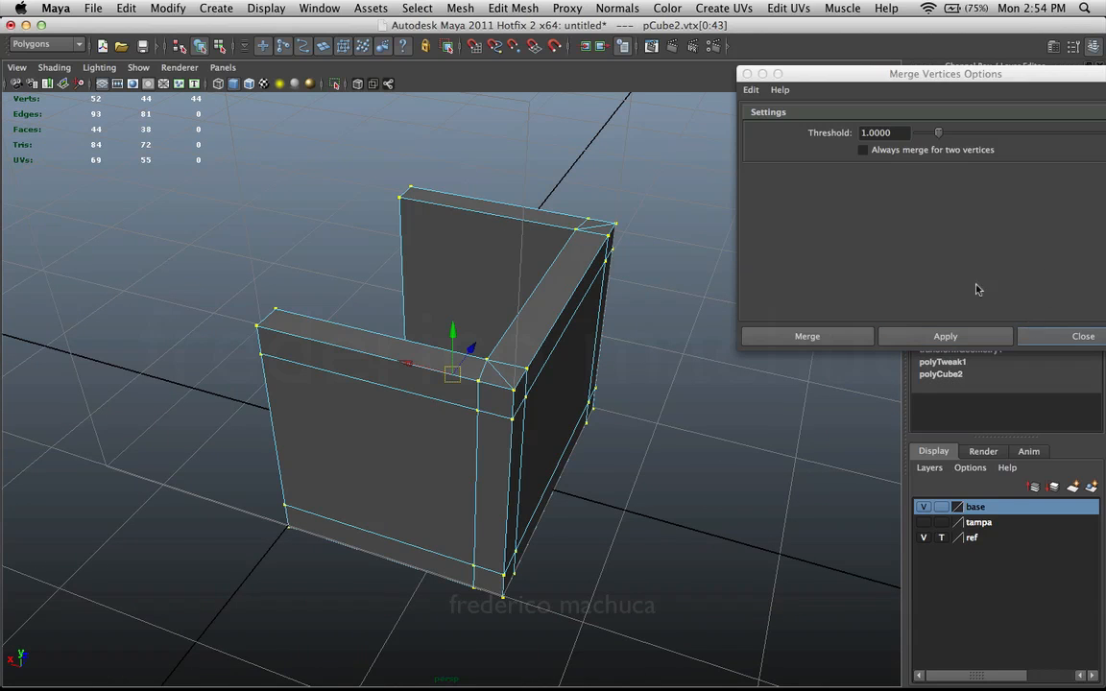
- Merge all the half box's vertices with the threshold set to 0.01 and close the merge options
double_click(901, 136)
text(.0)
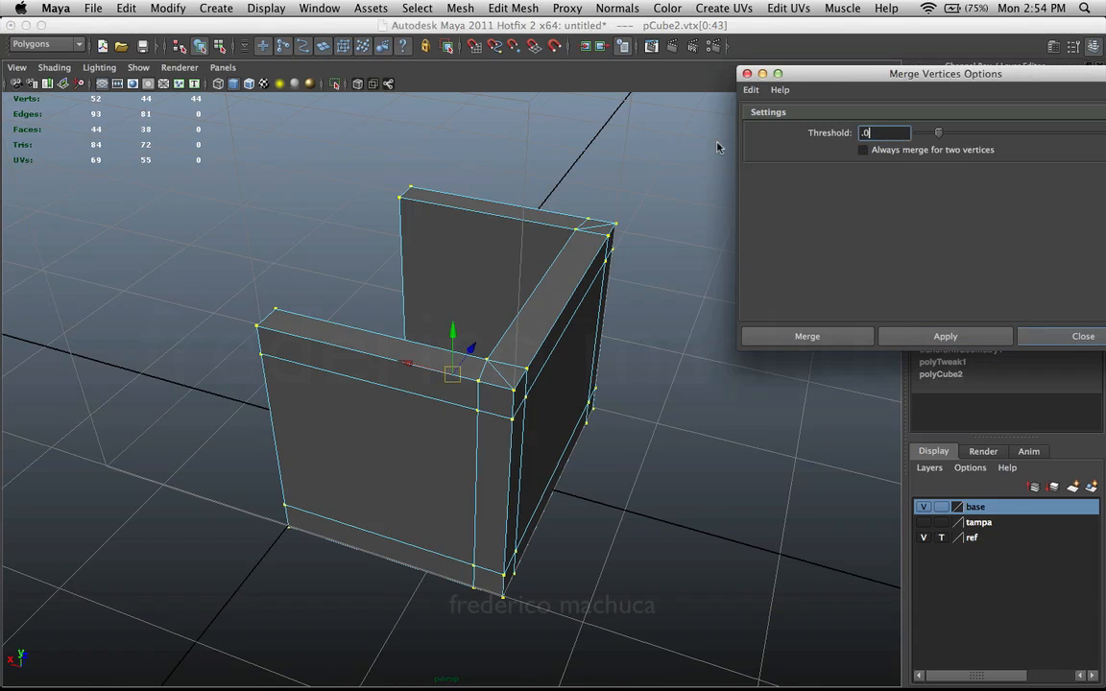
text(1)
key(Return)
click(953, 343)
click(1032, 343)
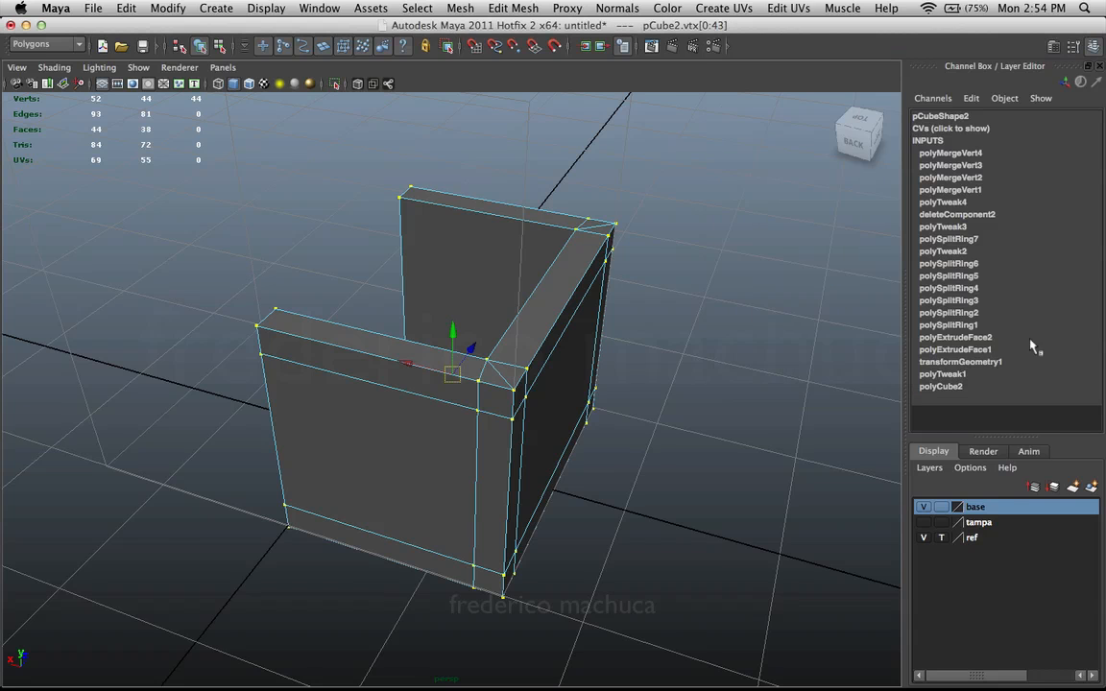
- Return to object mode and select the half box
alt+drag(594, 370, 627, 395)
right_drag(562, 363, 618, 342)
click(562, 349)
- Review the vertex merge threshold setting against the scale of the half box, and close the options
click(460, 7)
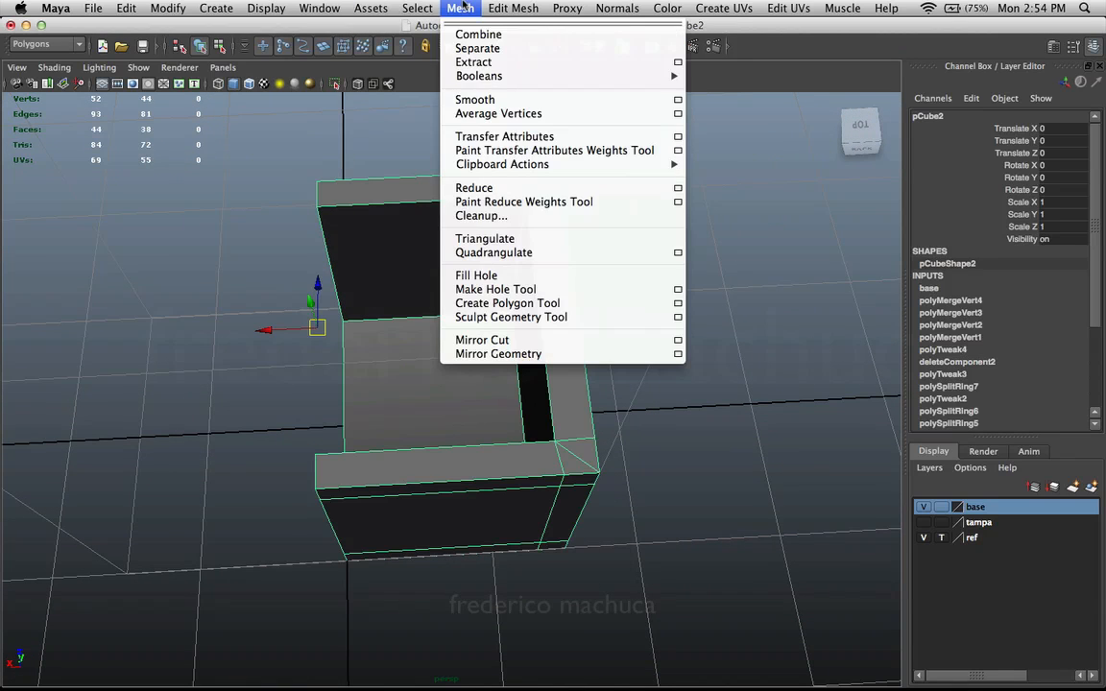
mouse_move(512, 8)
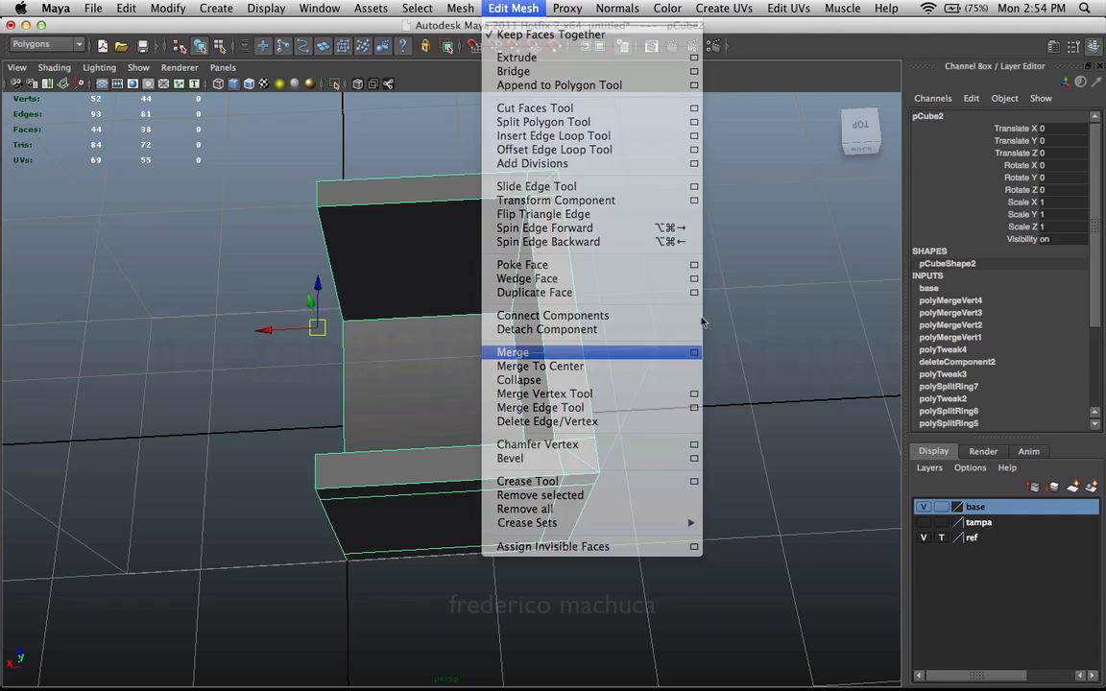
click(695, 353)
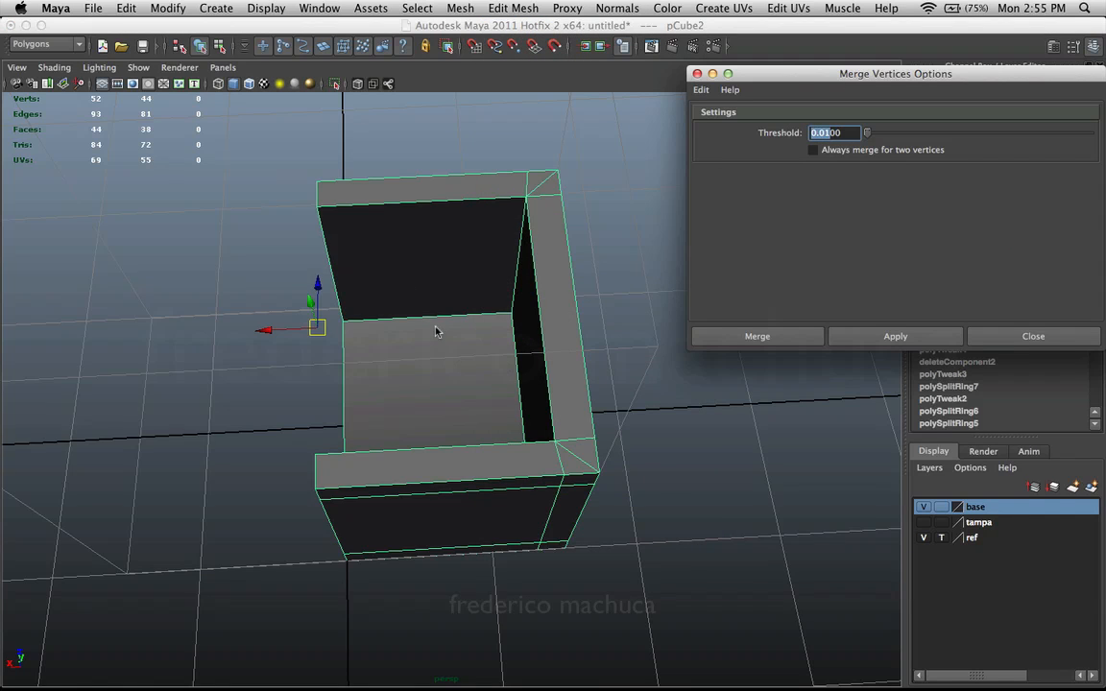
alt+right_drag(435, 331, 287, 255)
alt+drag(432, 356, 422, 316)
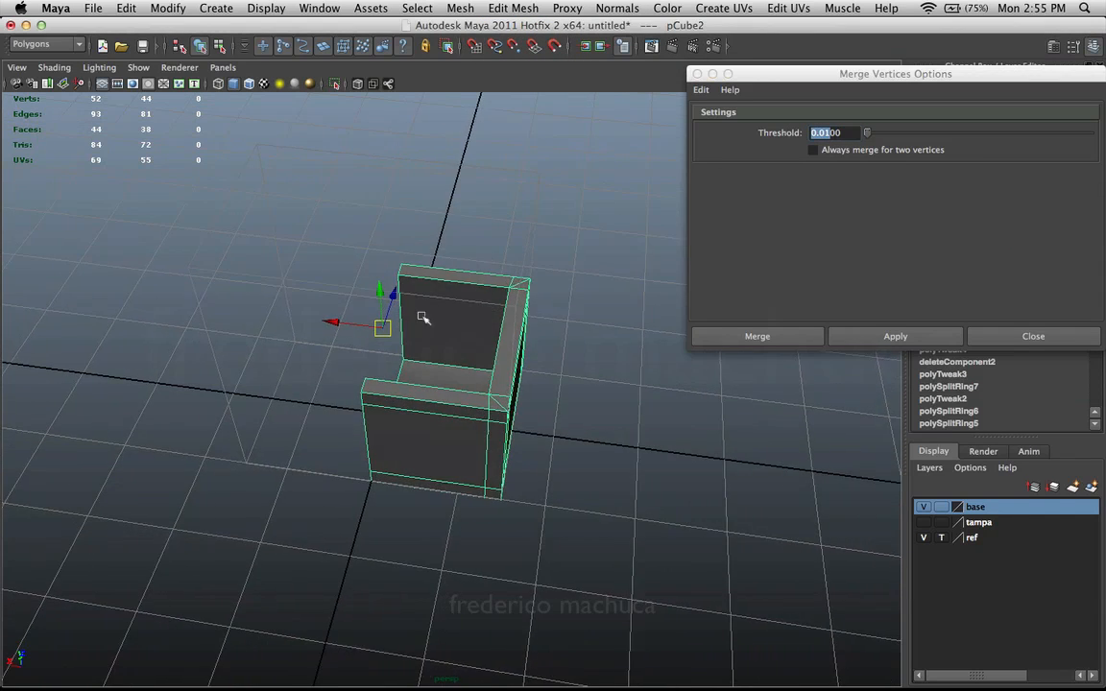
alt+right_drag(423, 316, 325, 255)
alt+right_drag(472, 352, 376, 301)
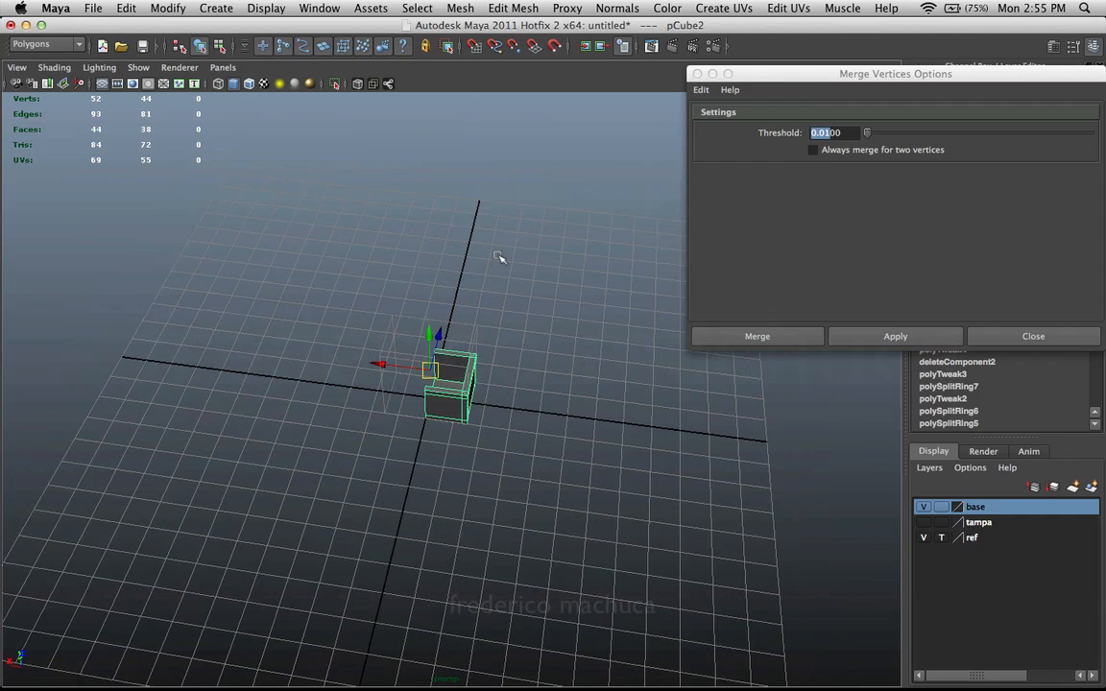
click(809, 134)
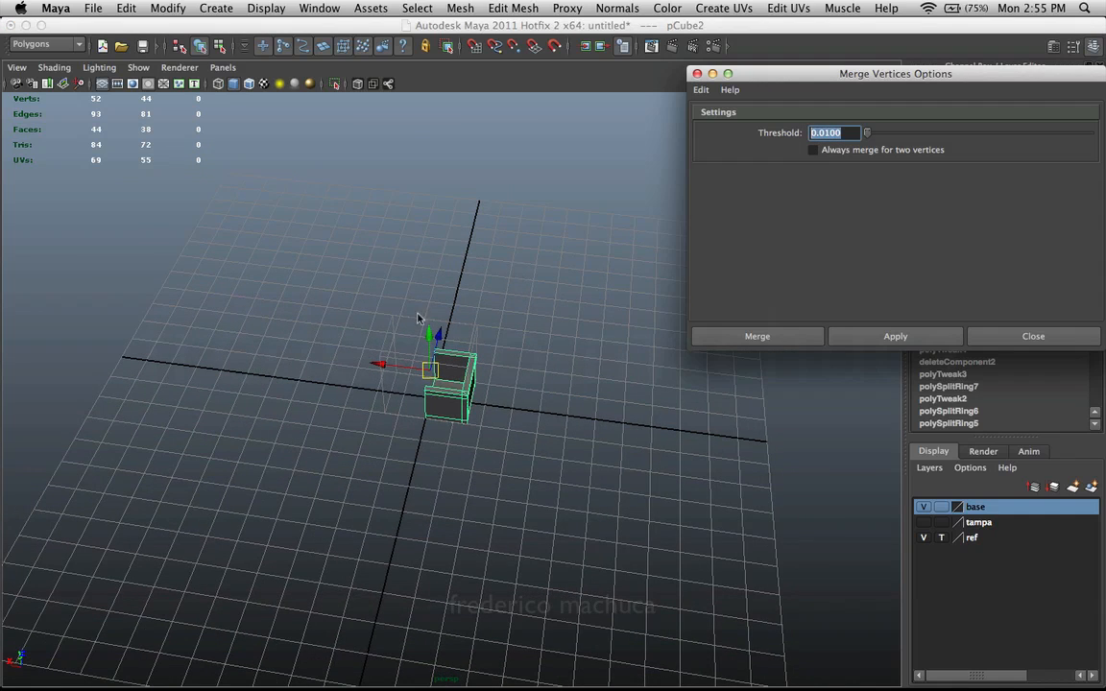
alt+right_drag(418, 319, 632, 425)
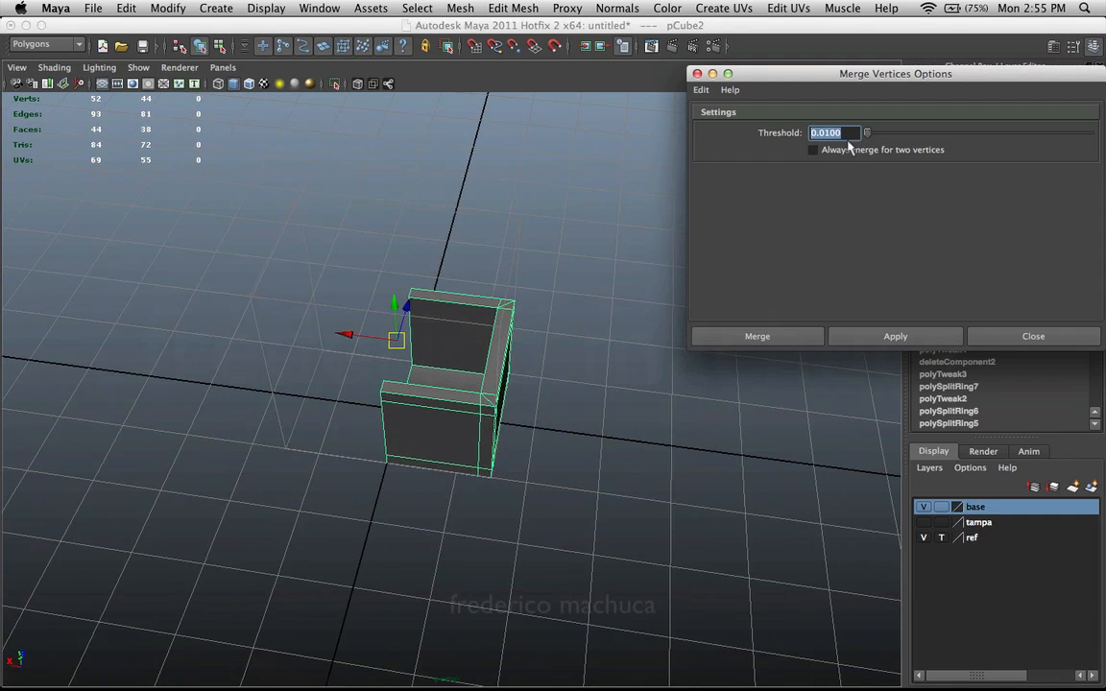
drag(843, 132, 829, 132)
click(994, 340)
click(608, 335)
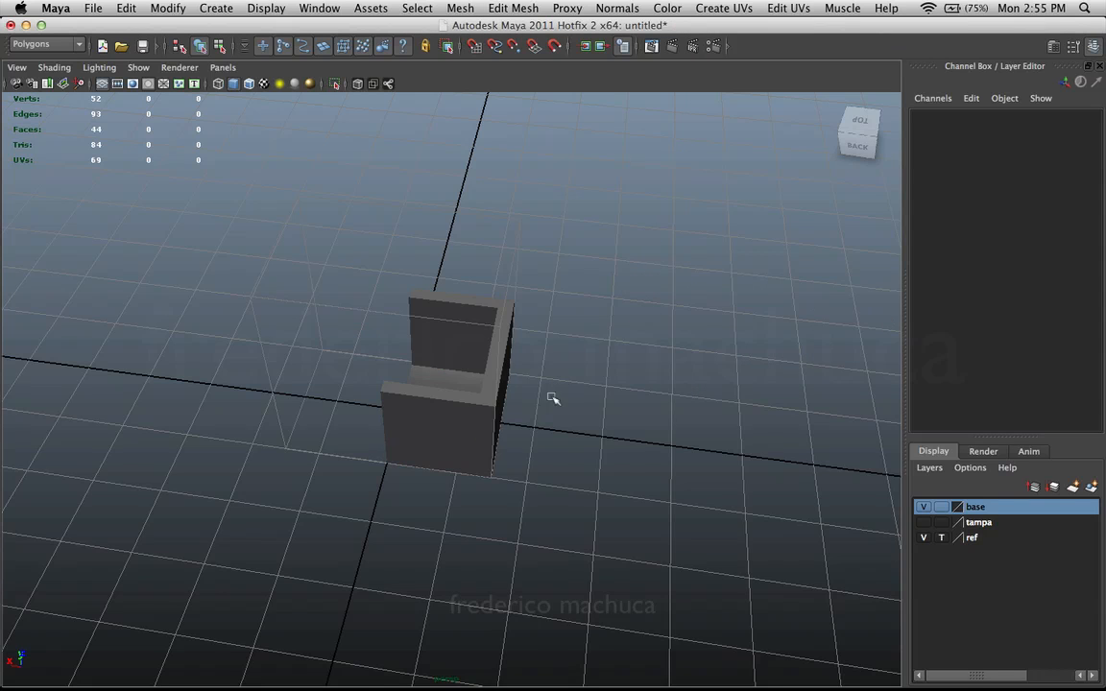
- Examine the half box's corner topology and walls from all sides
alt+drag(553, 399, 464, 385)
click(460, 383)
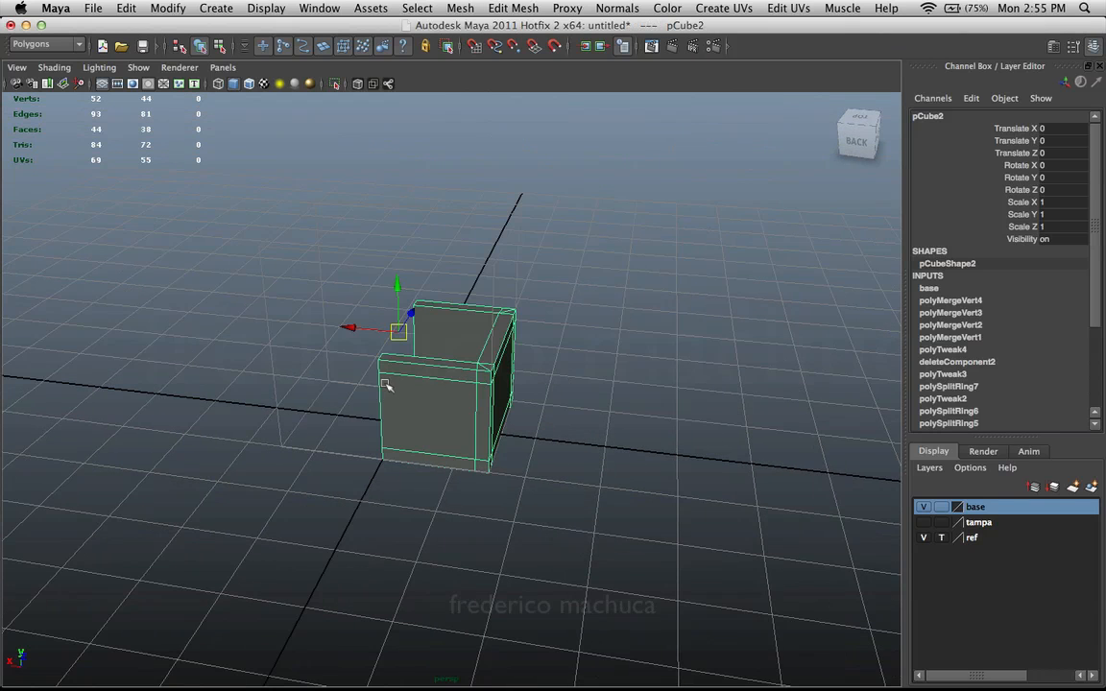
alt+right_drag(387, 385, 677, 377)
click(683, 378)
alt+drag(684, 377, 533, 395)
click(514, 397)
alt+drag(391, 422, 662, 397)
click(614, 398)
click(571, 393)
alt+drag(570, 393, 493, 385)
click(613, 396)
alt+drag(593, 354, 309, 455)
click(484, 385)
alt+drag(368, 355, 315, 358)
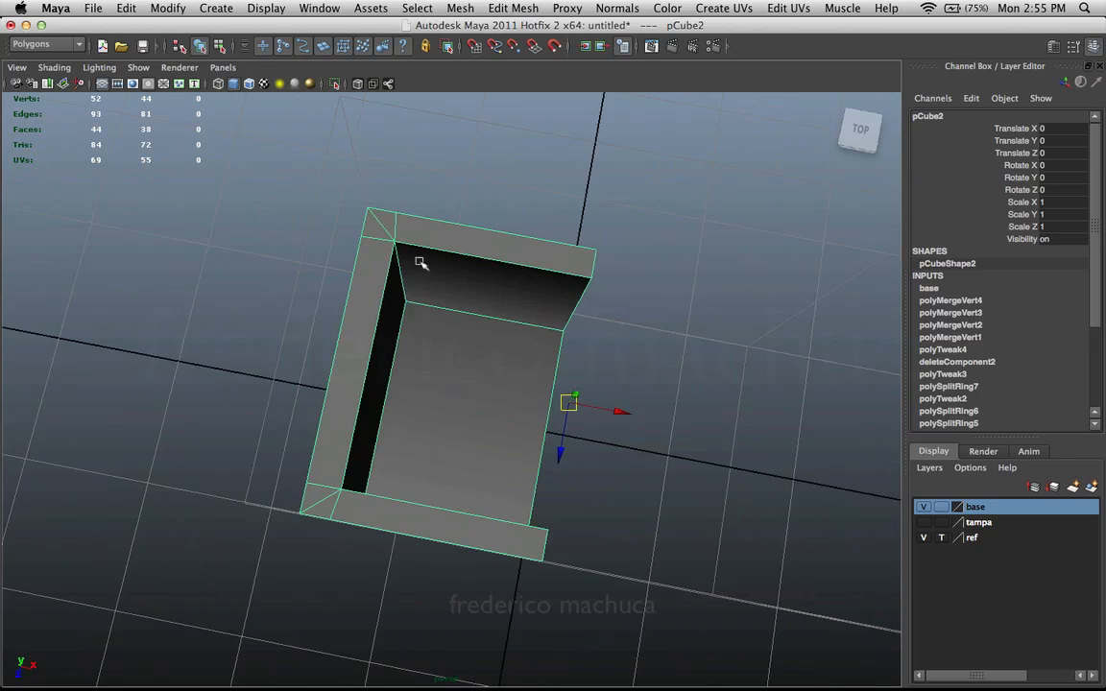
alt+drag(360, 392, 721, 294)
click(673, 318)
alt+drag(629, 346, 514, 410)
click(571, 375)
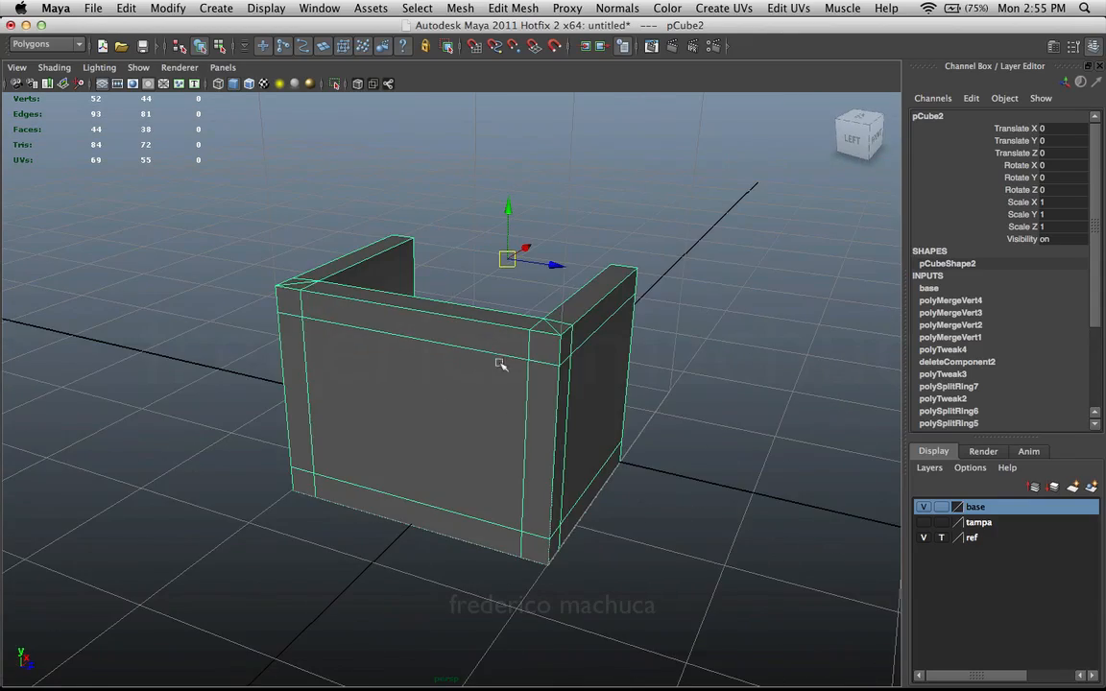
alt+drag(501, 364, 366, 399)
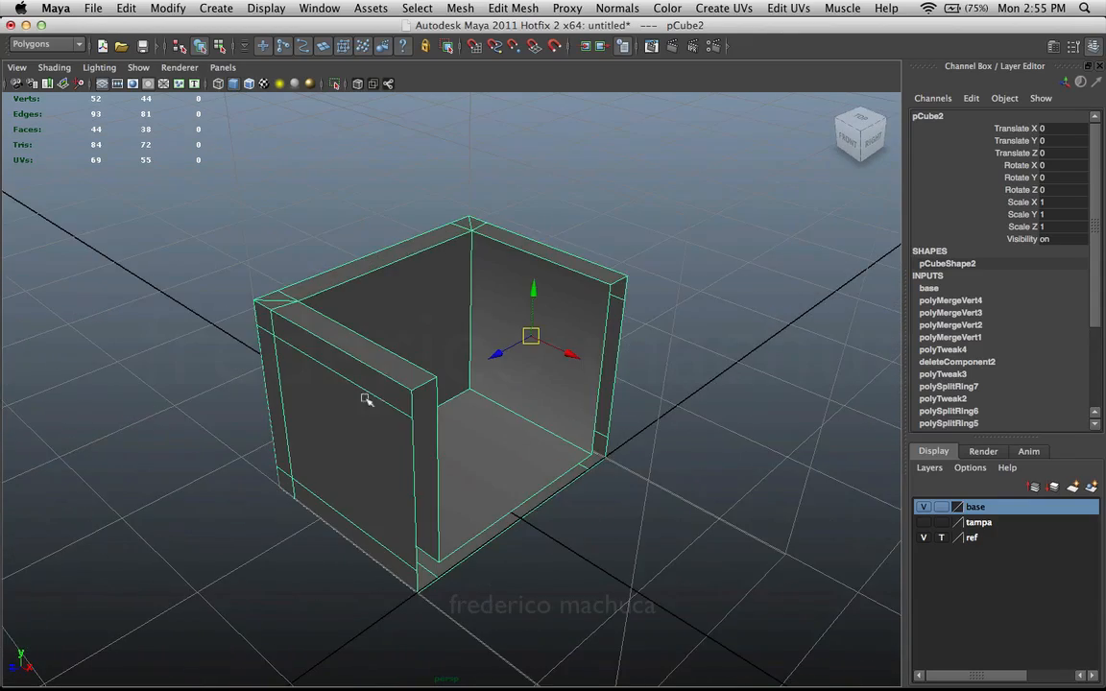
- Select the large central panel faces on the three outer walls of the half box
alt+drag(448, 427, 558, 388)
key(F11)
click(419, 392)
shift+click(588, 388)
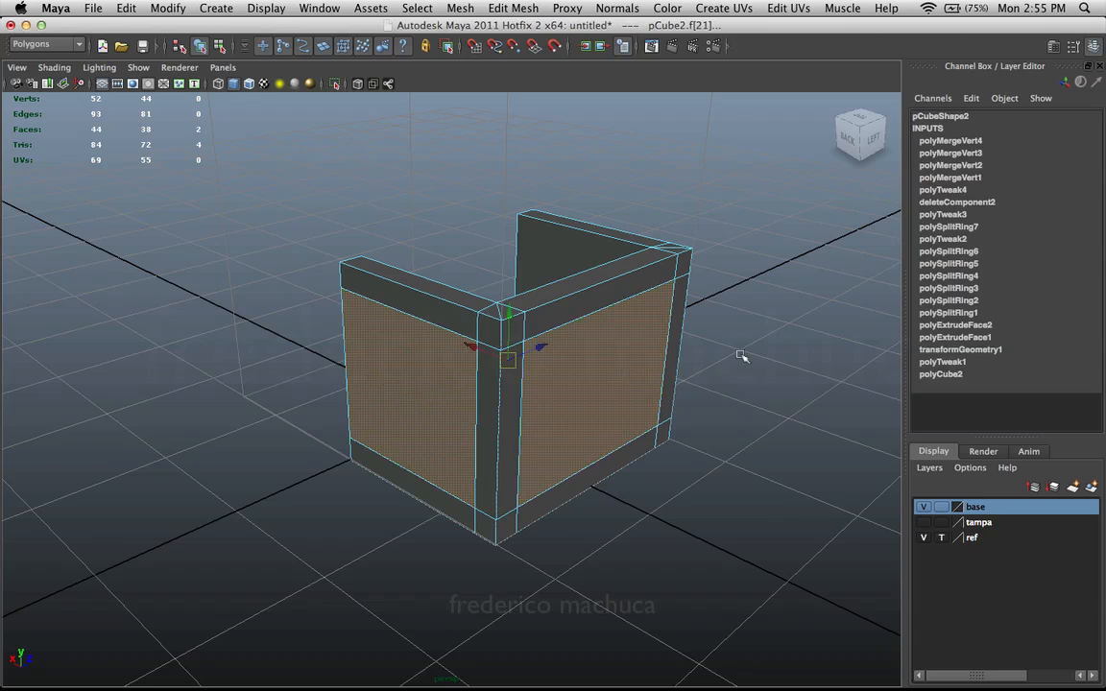
alt+drag(741, 353, 610, 338)
alt+drag(597, 402, 538, 321)
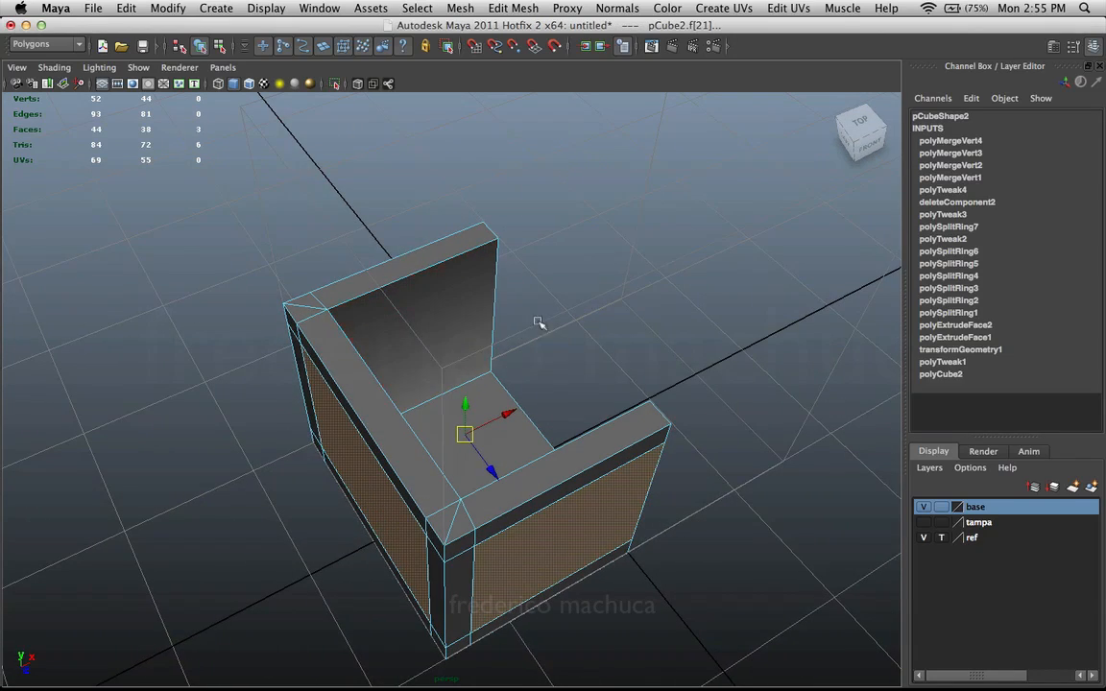
alt+drag(450, 320, 555, 268)
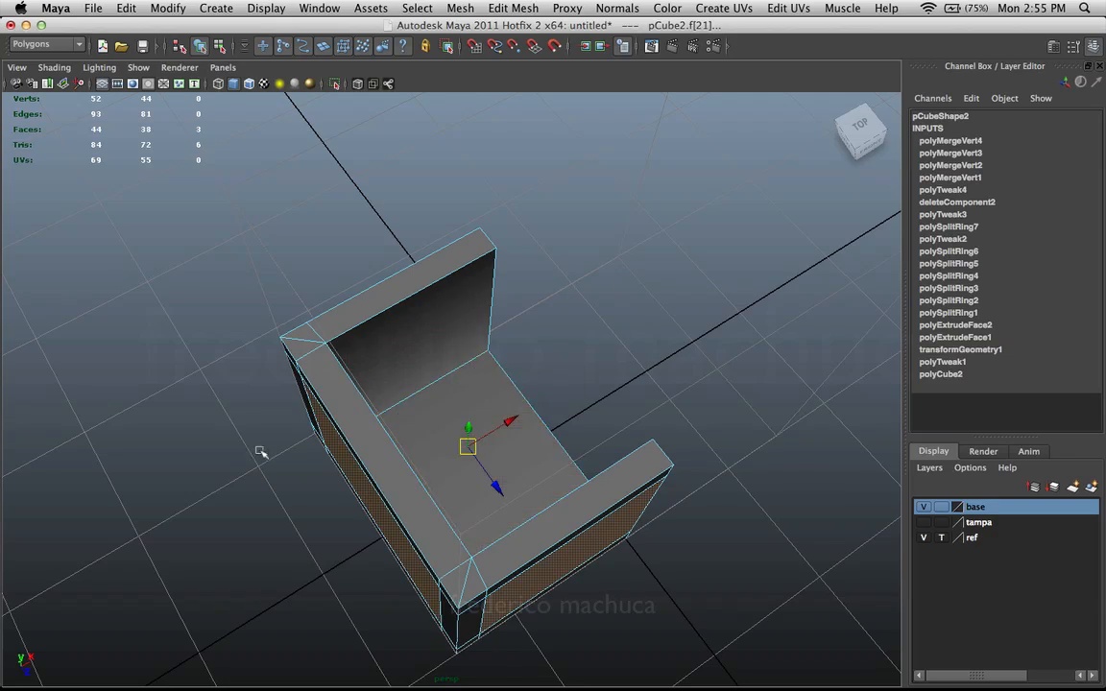
- Add the large central face on the underside of the half box to the face selection
alt+drag(259, 452, 480, 317)
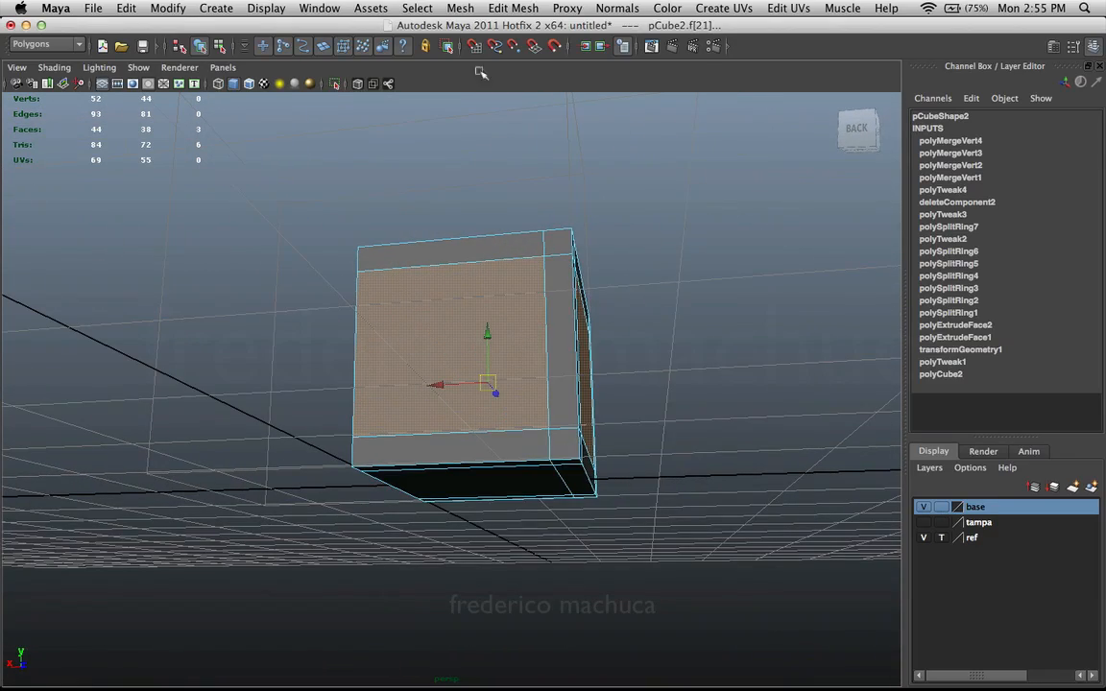
click(514, 10)
click(513, 11)
alt+drag(657, 383, 561, 317)
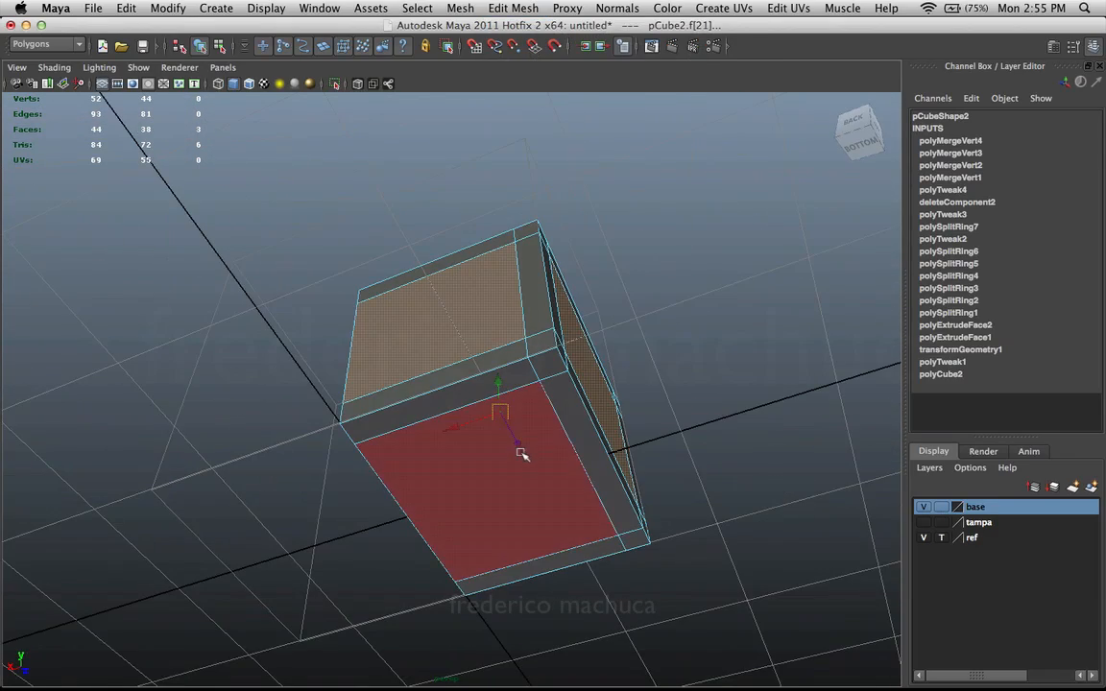
shift+click(571, 447)
alt+drag(674, 339, 504, 442)
click(513, 9)
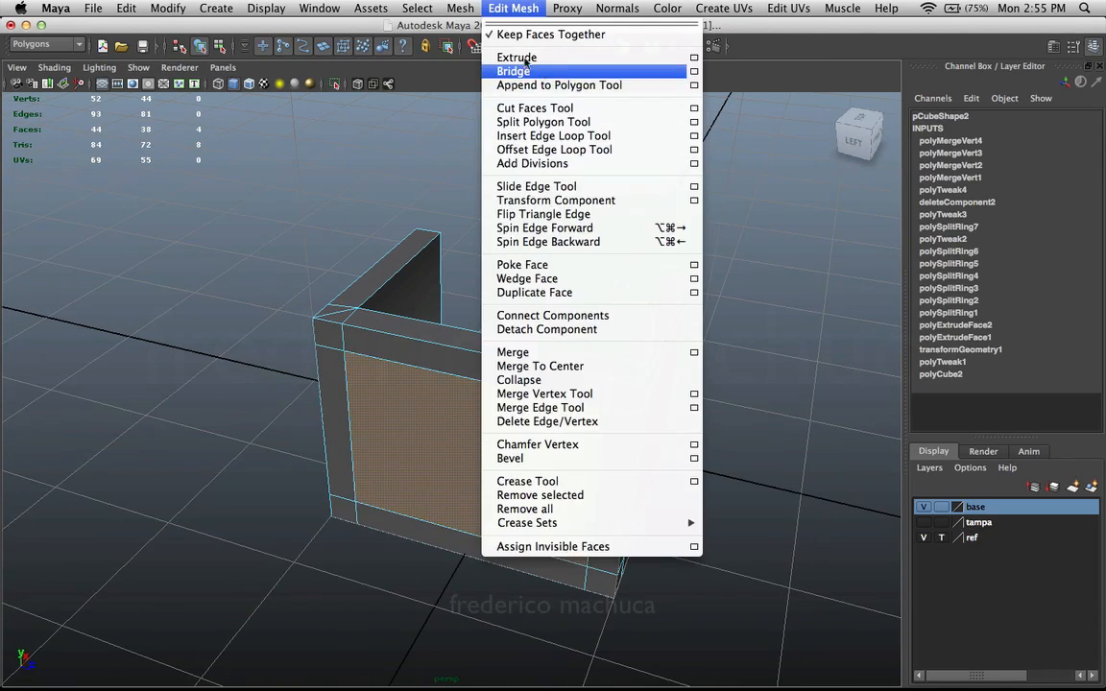
key(Escape)
key(Delete)
key(ctrl+z)
- Extrude the four selected panel faces inward with a local Z translation of about -0.063
click(514, 8)
click(511, 54)
alt+drag(276, 291, 463, 255)
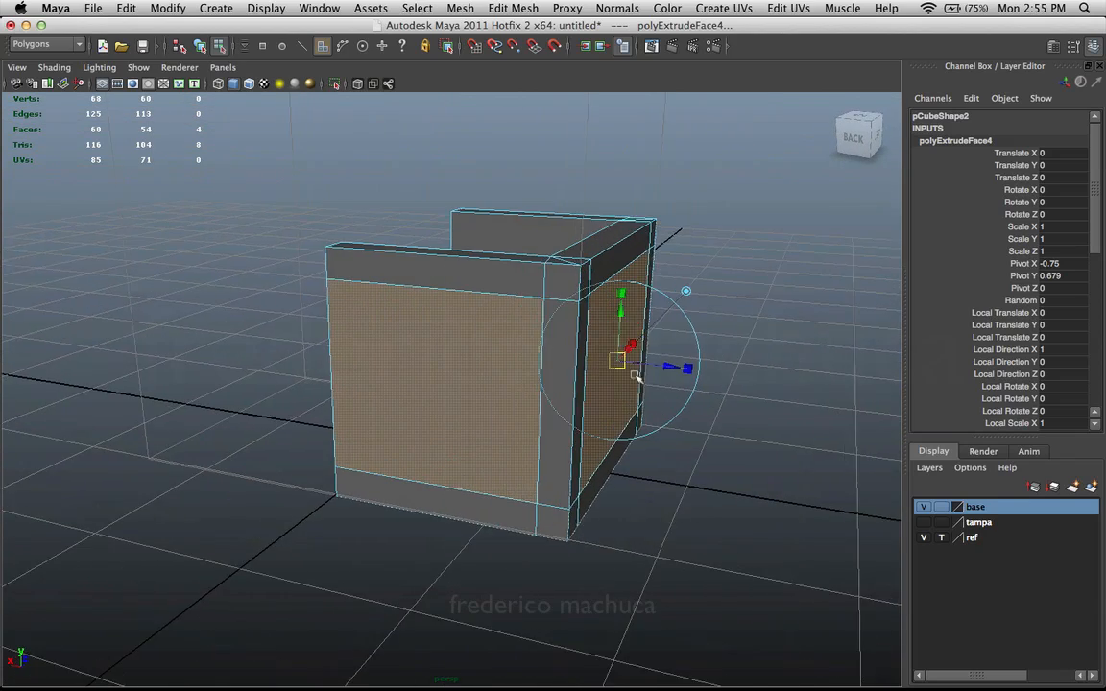
alt+middle_drag(635, 376, 540, 359)
drag(583, 360, 375, 375)
alt+drag(332, 331, 411, 333)
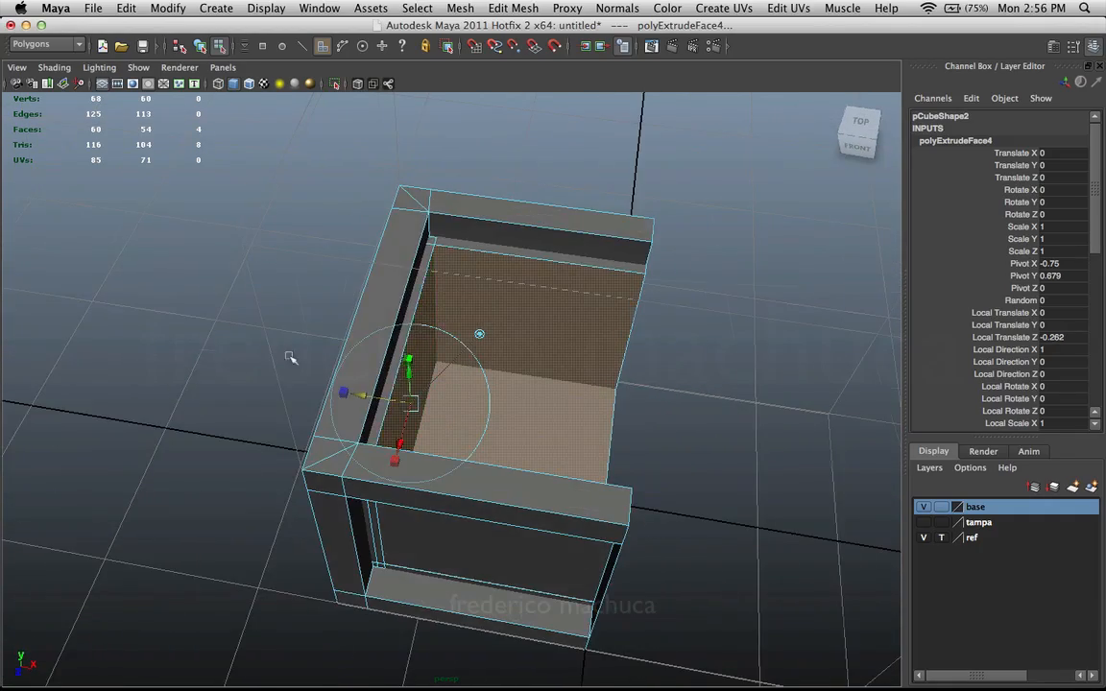
alt+drag(290, 359, 418, 394)
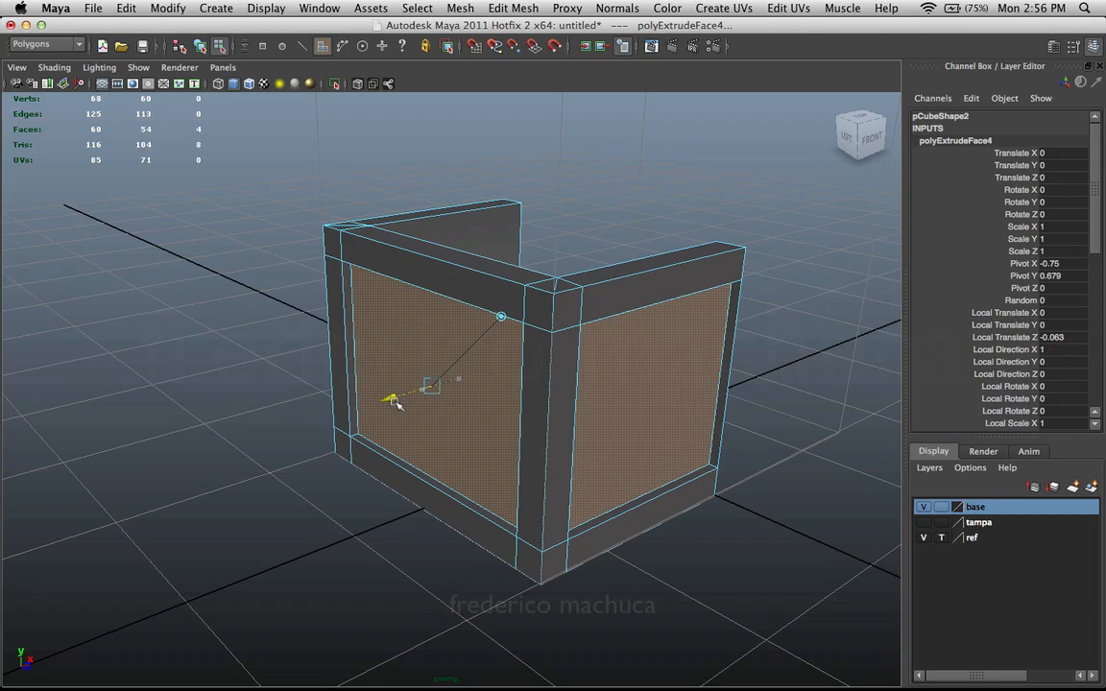
alt+drag(317, 389, 400, 342)
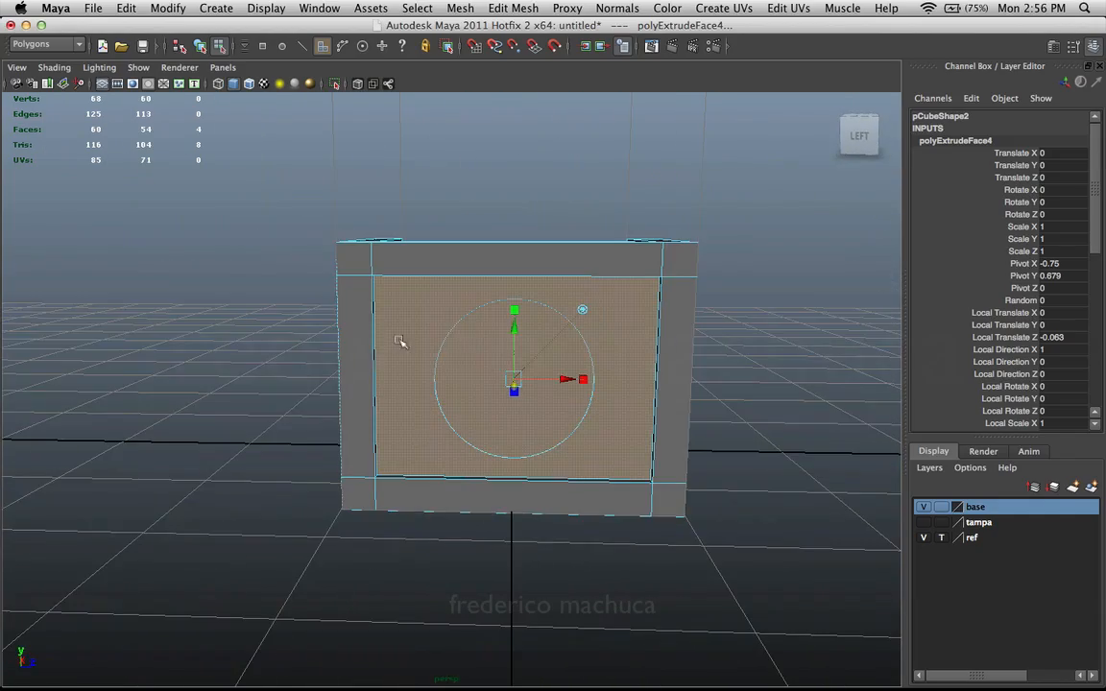
- Leave the extrusion for object mode and reselect the half box
alt+drag(797, 327, 516, 324)
right_drag(511, 323, 491, 347)
alt+drag(490, 347, 673, 331)
click(756, 344)
alt+drag(464, 376, 380, 408)
click(375, 365)
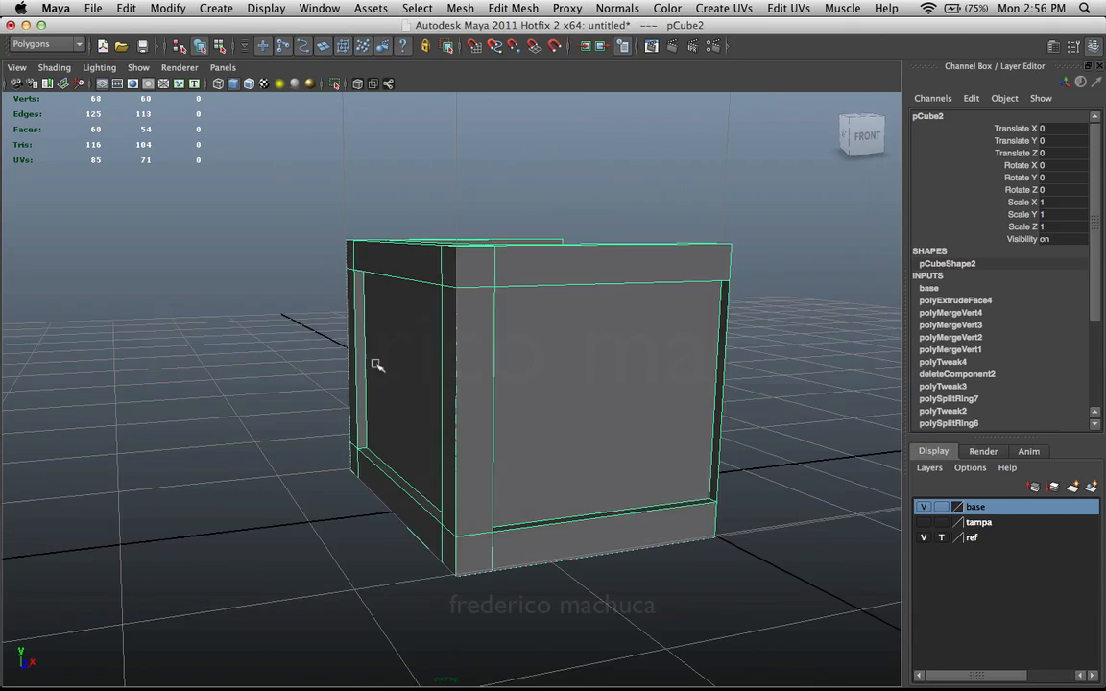
- Examine the recessed panels on the half box's walls from several angles
alt+drag(376, 366, 420, 346)
alt+drag(365, 310, 516, 307)
click(706, 327)
alt+drag(614, 334, 644, 308)
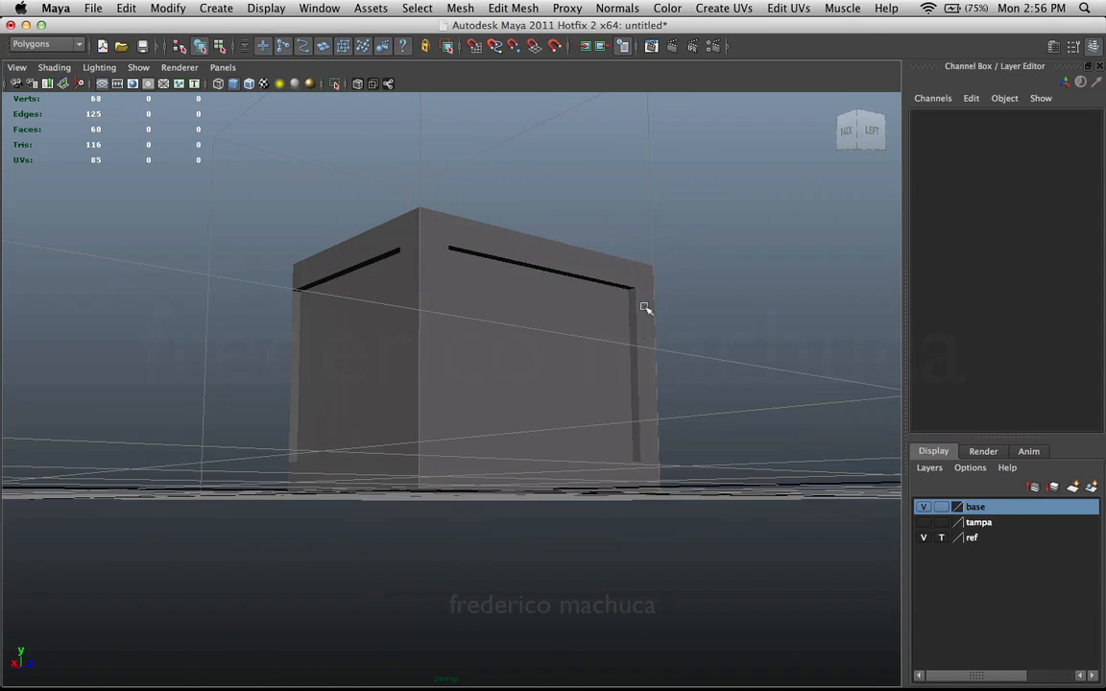
alt+drag(565, 281, 567, 430)
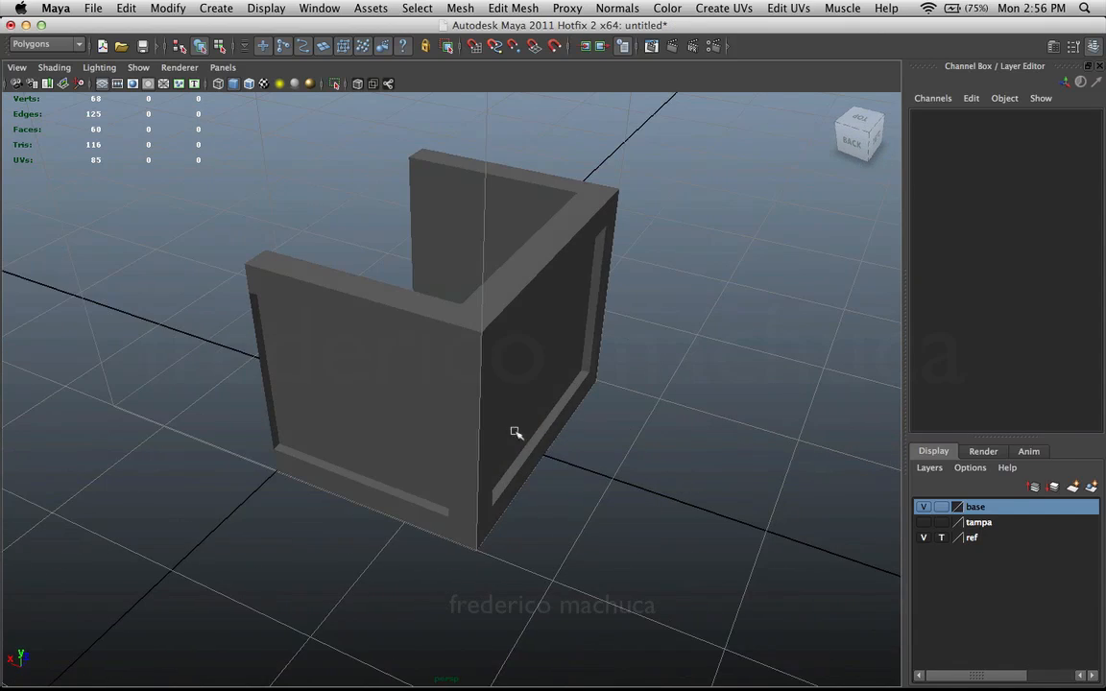
alt+drag(404, 432, 464, 385)
click(466, 386)
alt+middle_drag(465, 386, 568, 359)
alt+right_drag(576, 358, 663, 347)
click(820, 338)
alt+drag(642, 370, 679, 340)
click(517, 373)
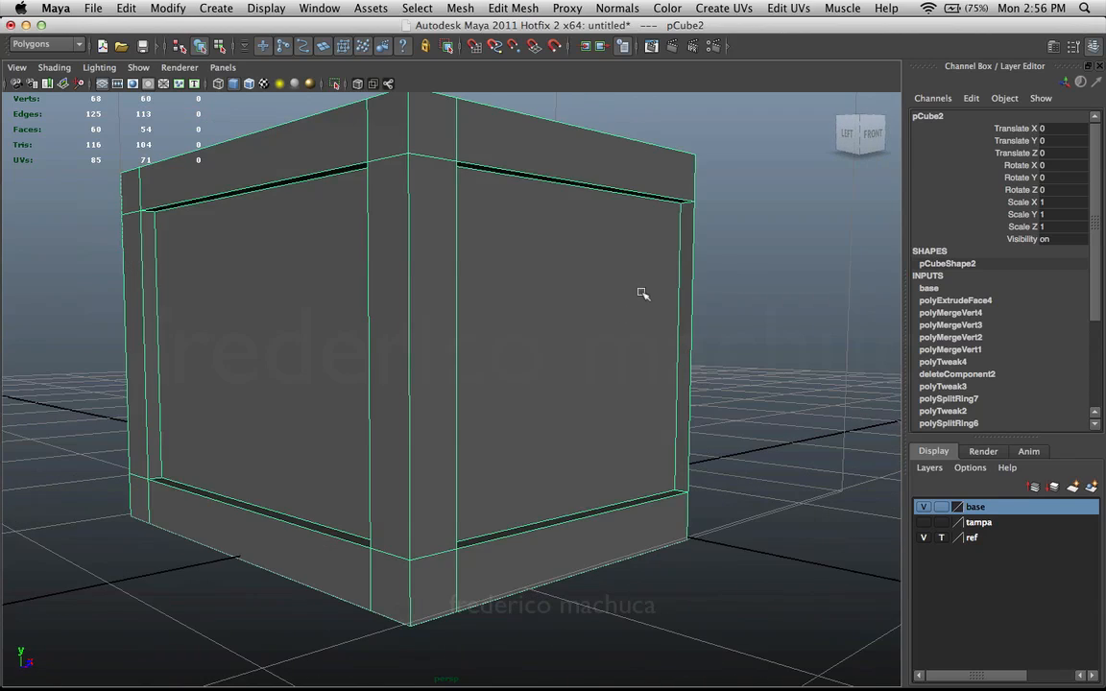
- Delete the narrow extrusion side faces along the half box's open cut edge on the walls and underside
right_drag(643, 294, 630, 328)
click(618, 363)
alt+drag(618, 363, 560, 392)
key(Delete)
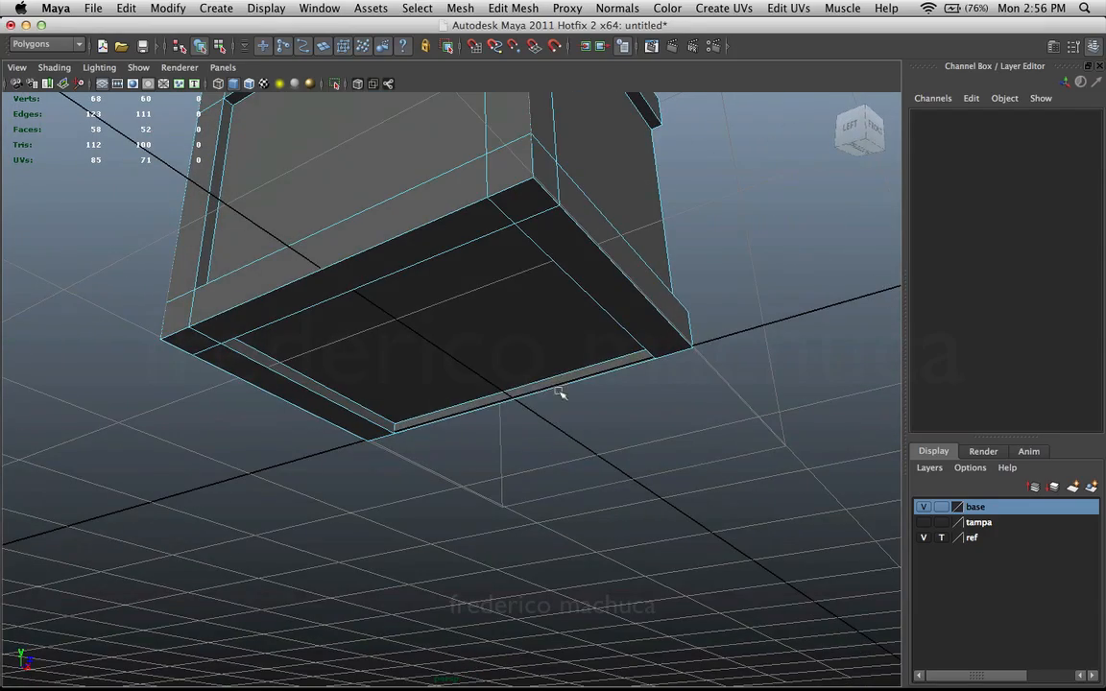
click(534, 389)
key(Delete)
alt+drag(630, 316, 522, 348)
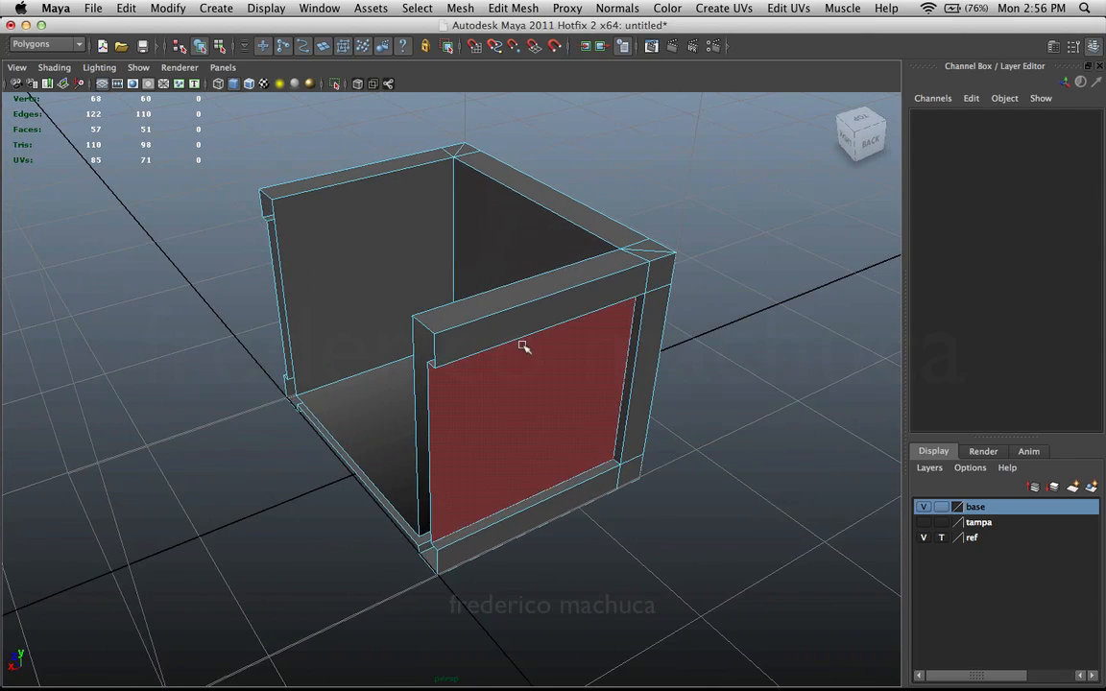
- Mirror the half box with Duplicate Special as one copy scaled -1 in X, 1 in Y and 1 in Z
right_drag(523, 346, 577, 322)
alt+drag(577, 322, 538, 350)
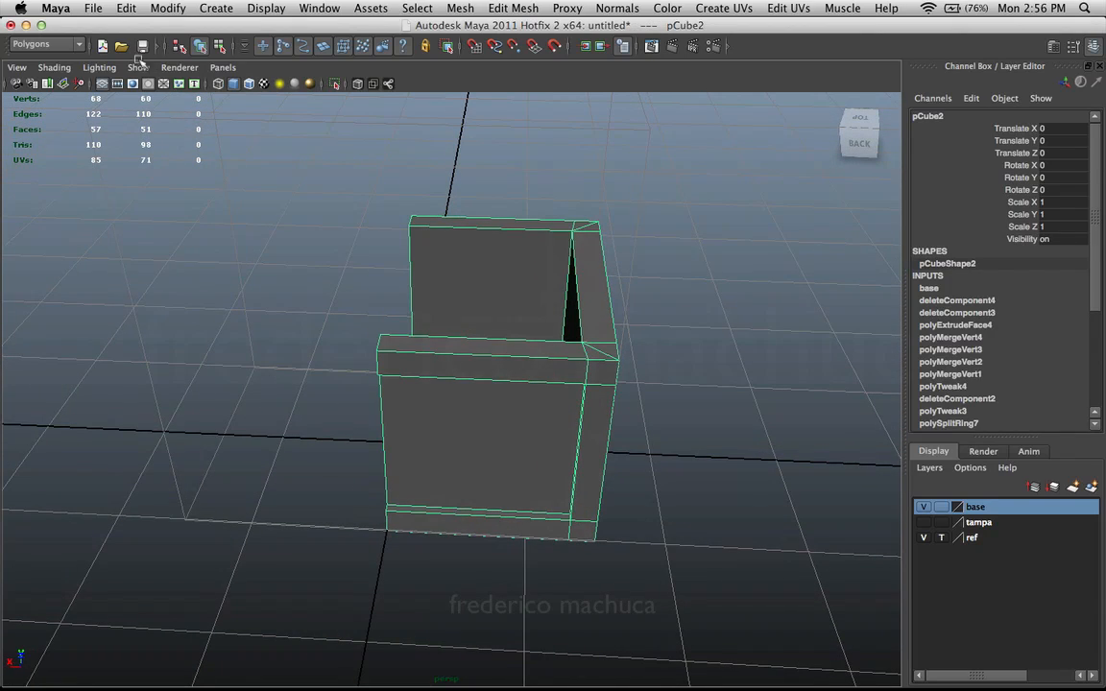
click(129, 8)
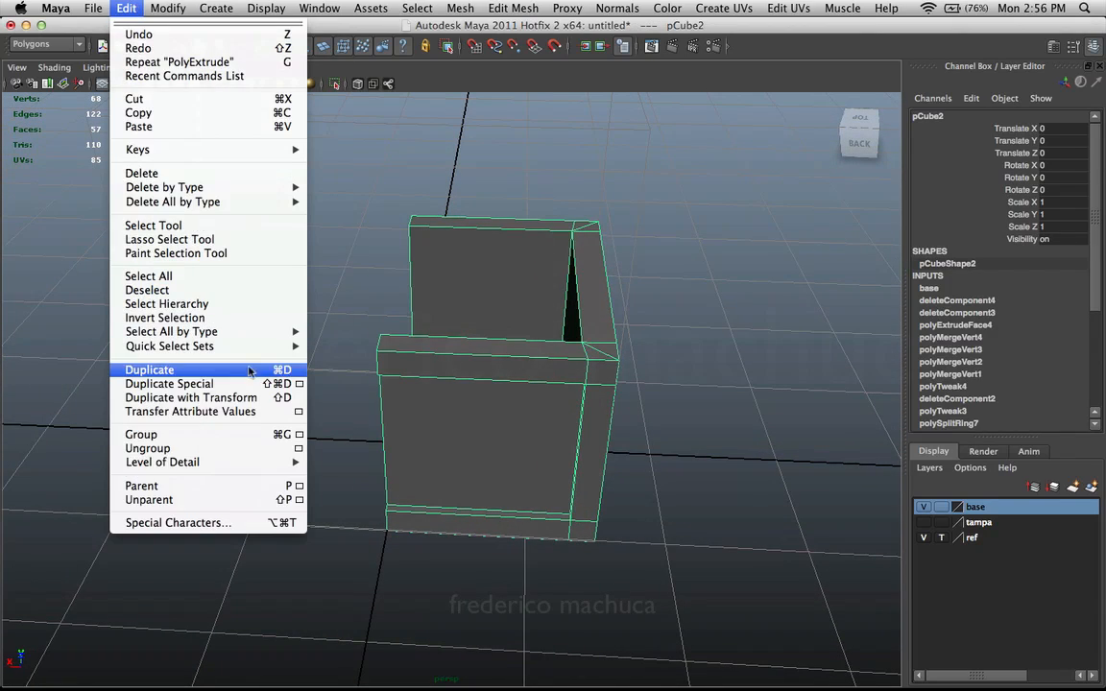
click(300, 385)
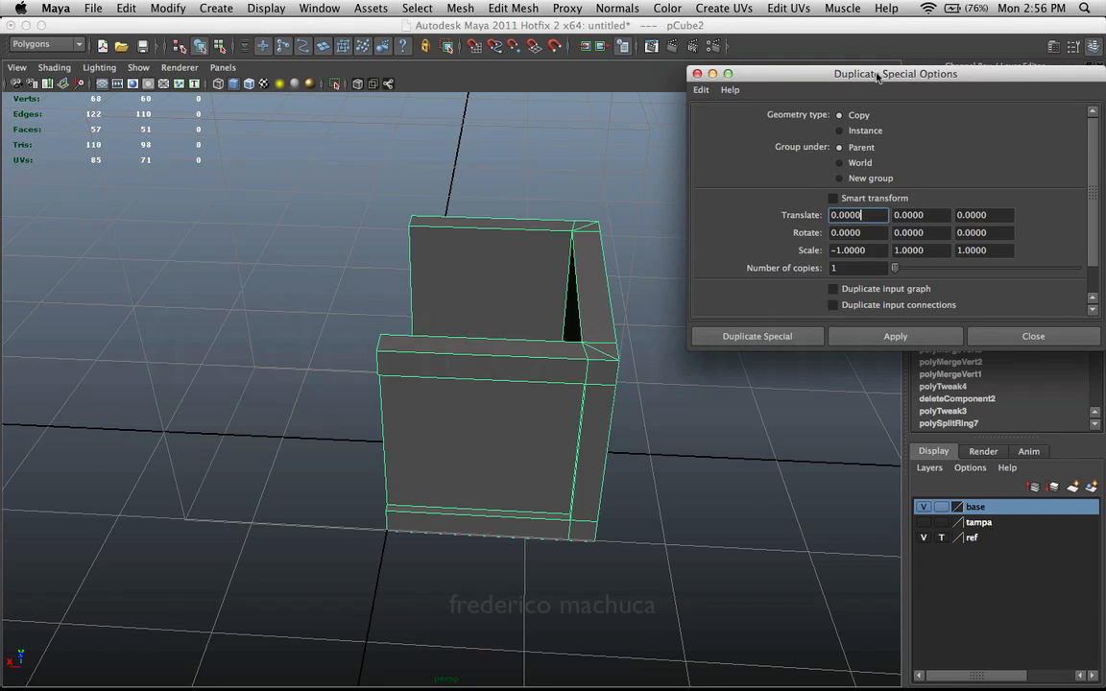
drag(876, 76, 811, 56)
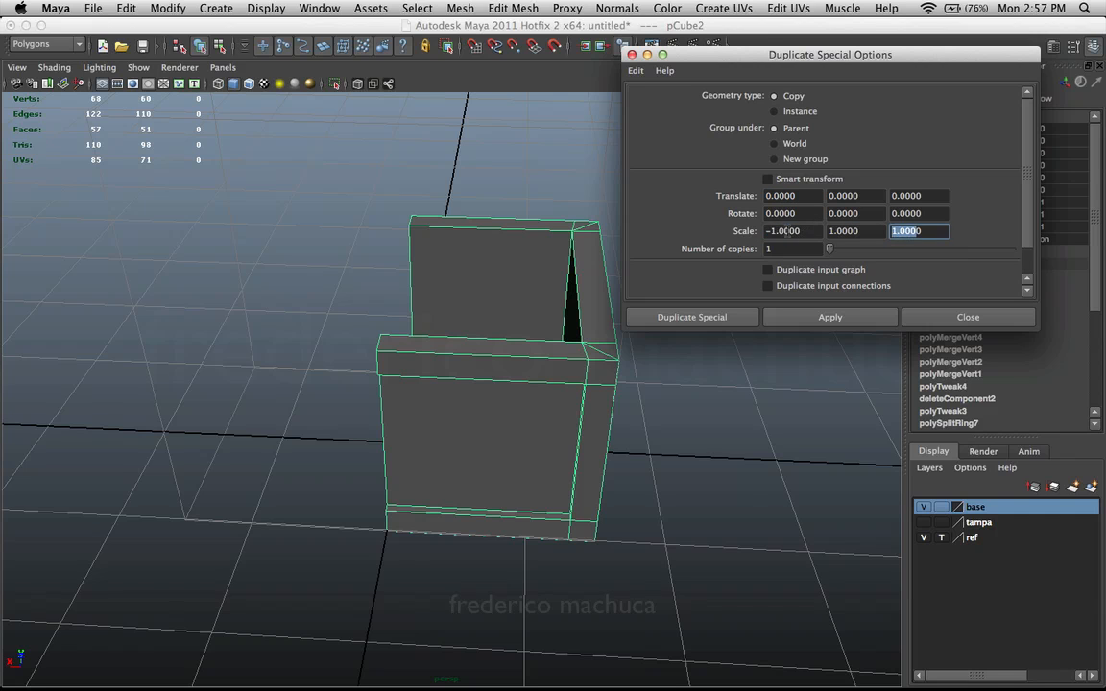
alt+drag(474, 375, 461, 389)
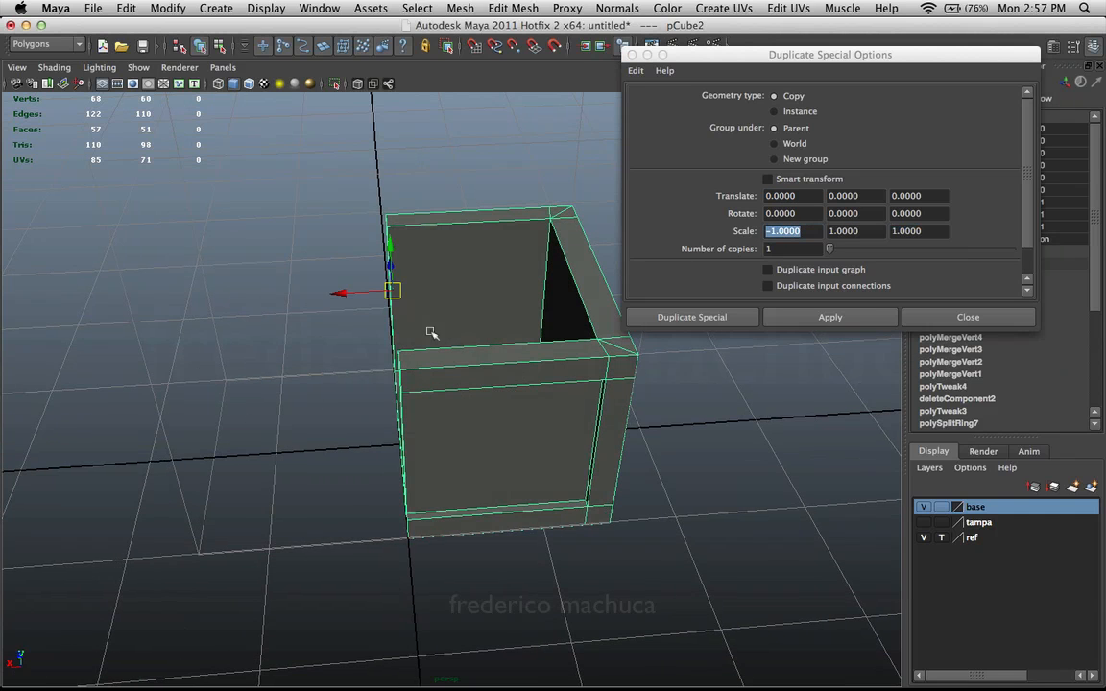
alt+drag(431, 332, 382, 322)
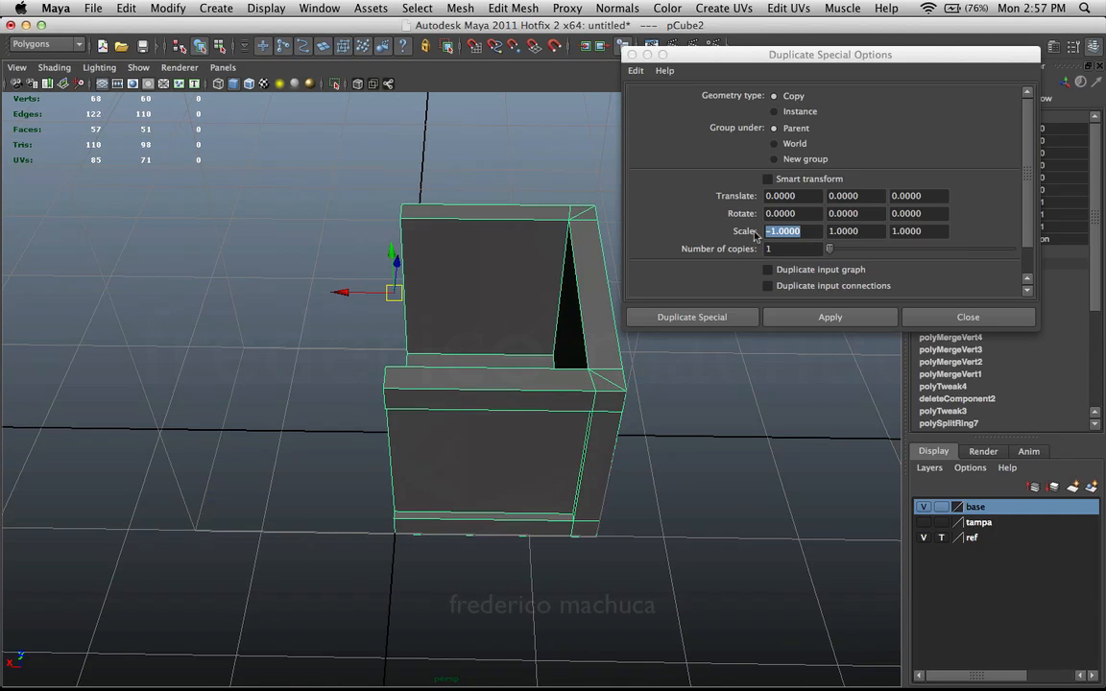
click(810, 231)
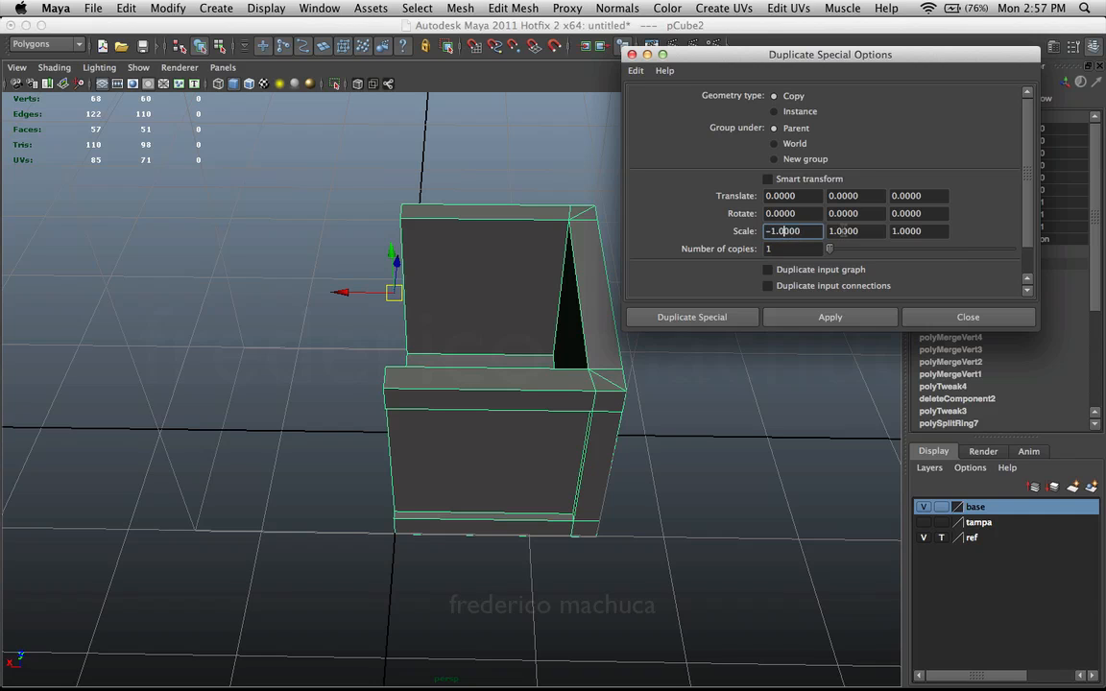
click(814, 319)
alt+drag(560, 285, 426, 329)
click(403, 340)
click(931, 315)
- Examine the mirrored box from several angles and compare it with the chest reference photo 02.jpg in Finder
click(657, 294)
alt+drag(591, 294, 642, 282)
click(574, 312)
click(402, 335)
alt+drag(396, 349, 722, 287)
click(722, 287)
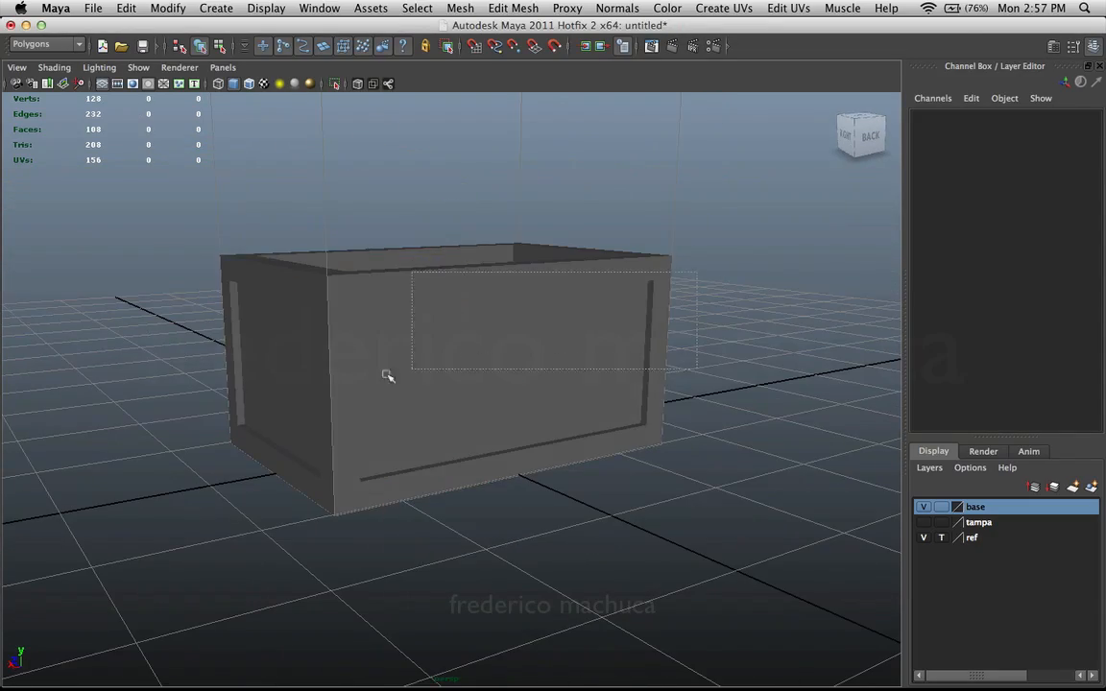
drag(387, 376, 380, 377)
alt+drag(382, 376, 413, 341)
click(748, 309)
alt+drag(748, 309, 676, 271)
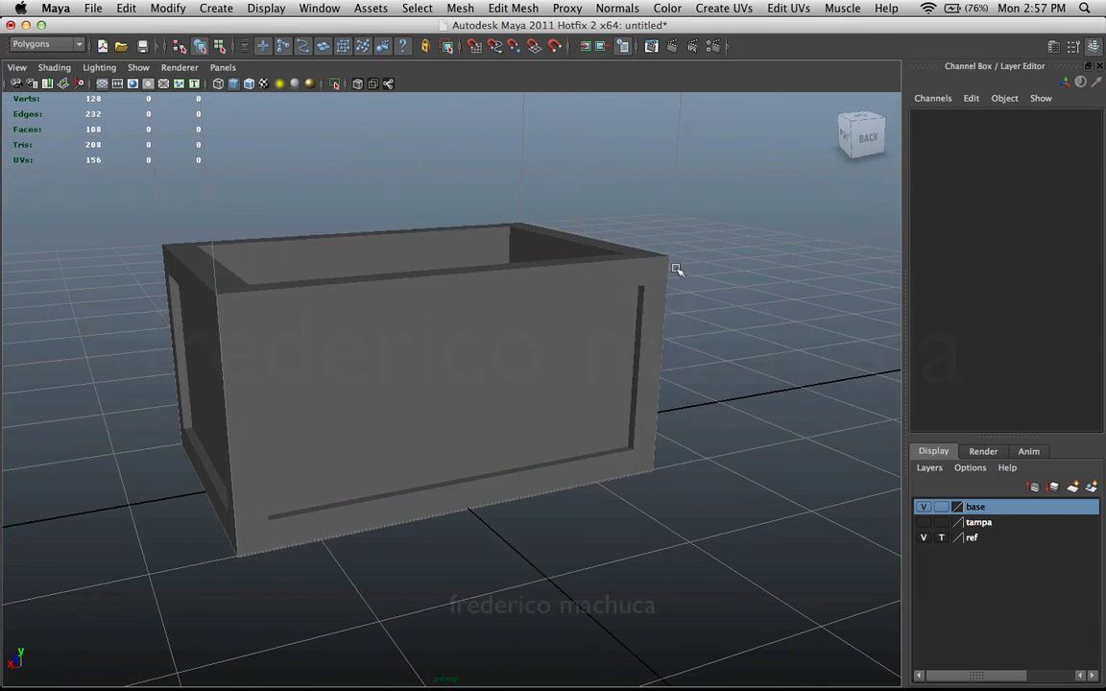
click(522, 383)
click(255, 647)
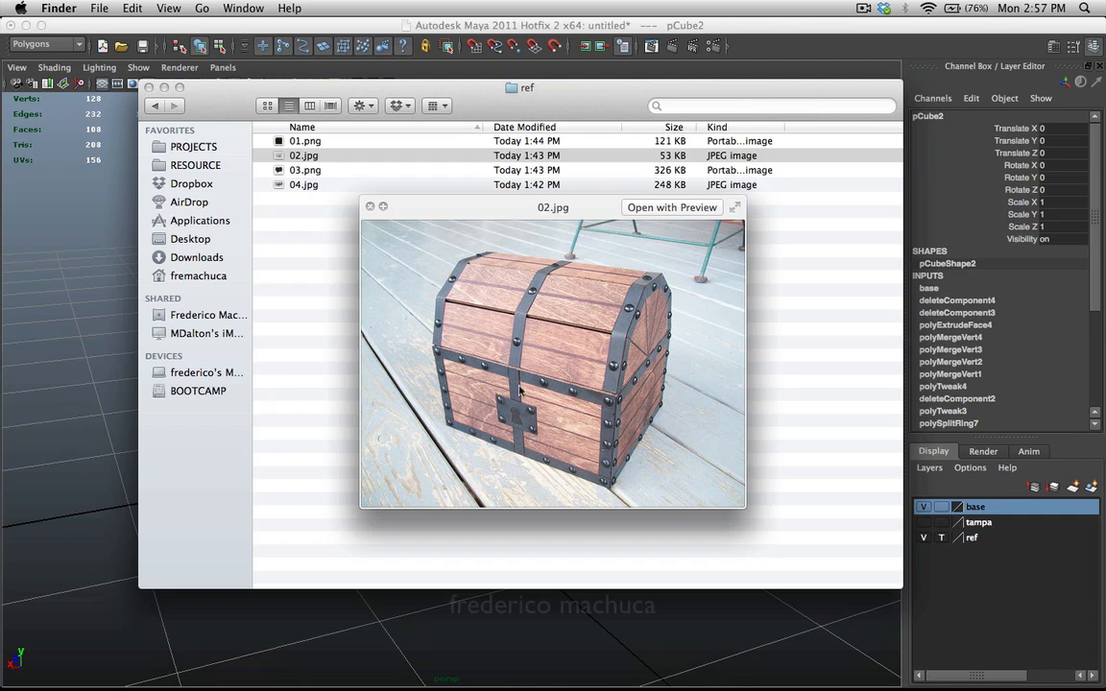
click(91, 423)
- Insert a vertical edge loop around the original half box, close to its centre seam
click(528, 373)
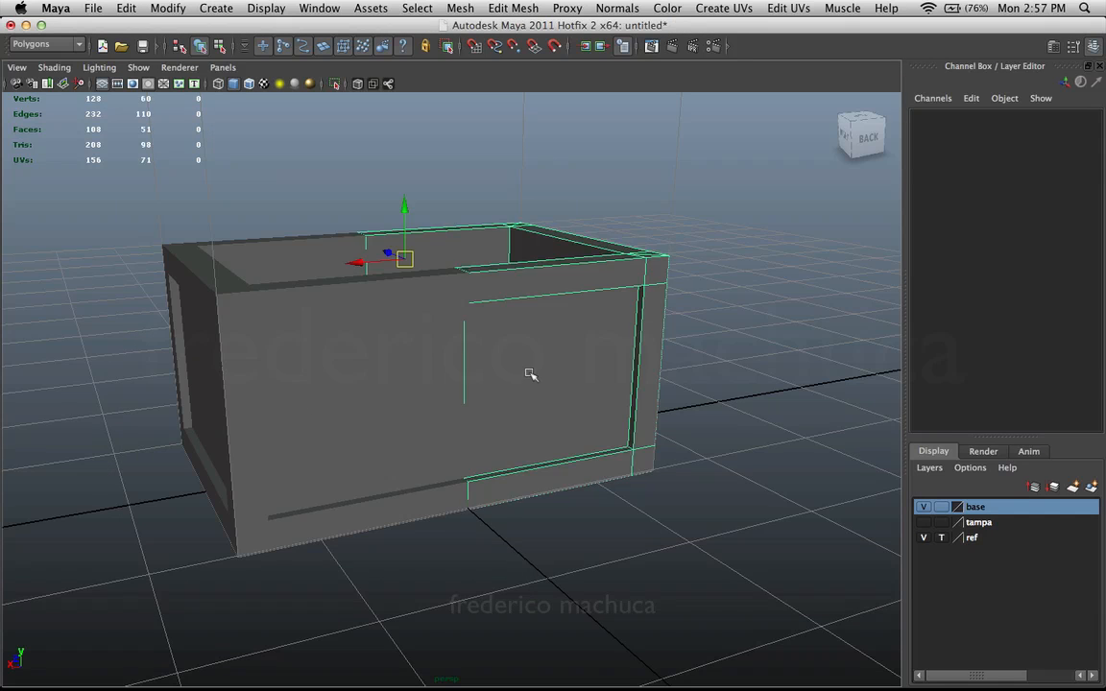
alt+drag(528, 372, 457, 366)
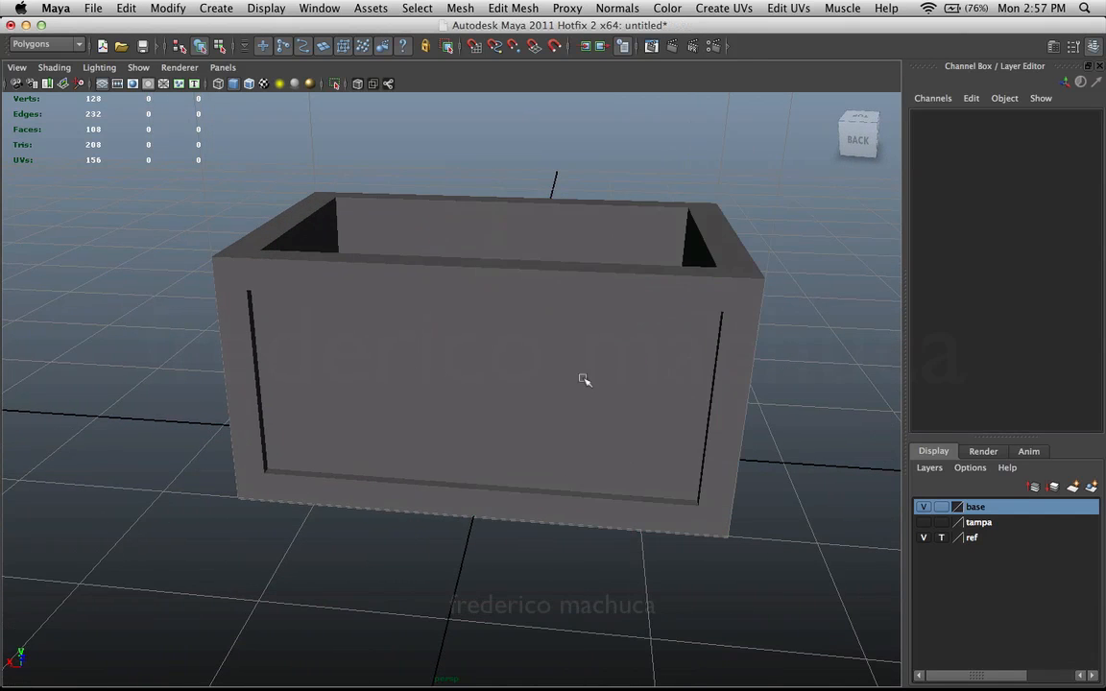
alt+drag(527, 401, 576, 317)
click(512, 8)
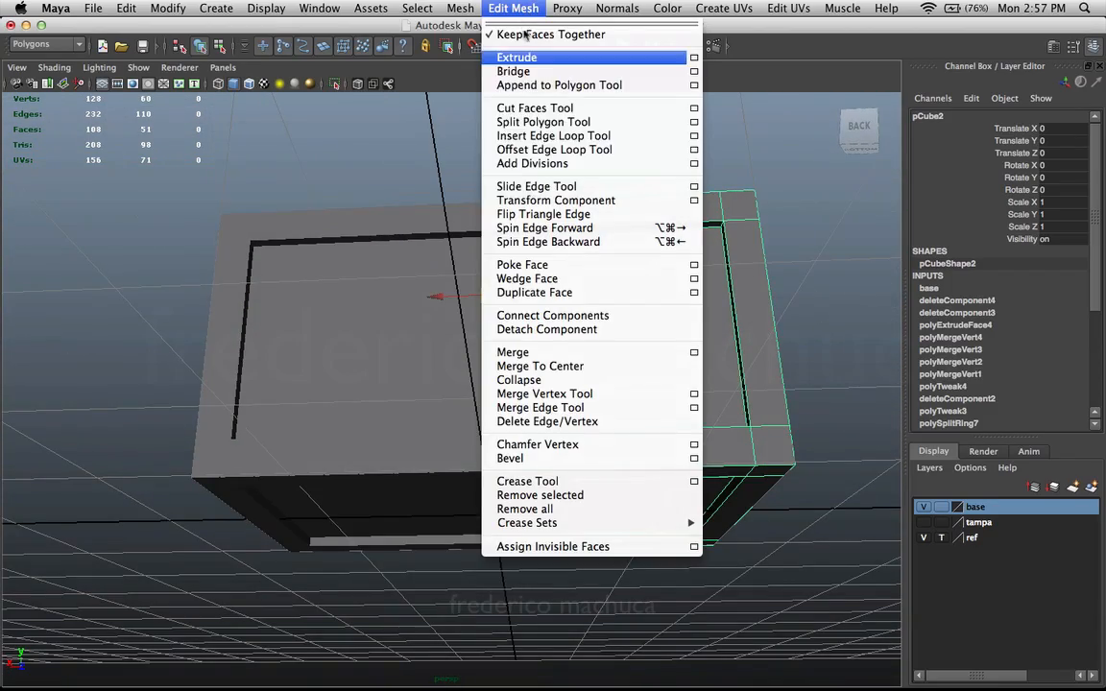
click(537, 136)
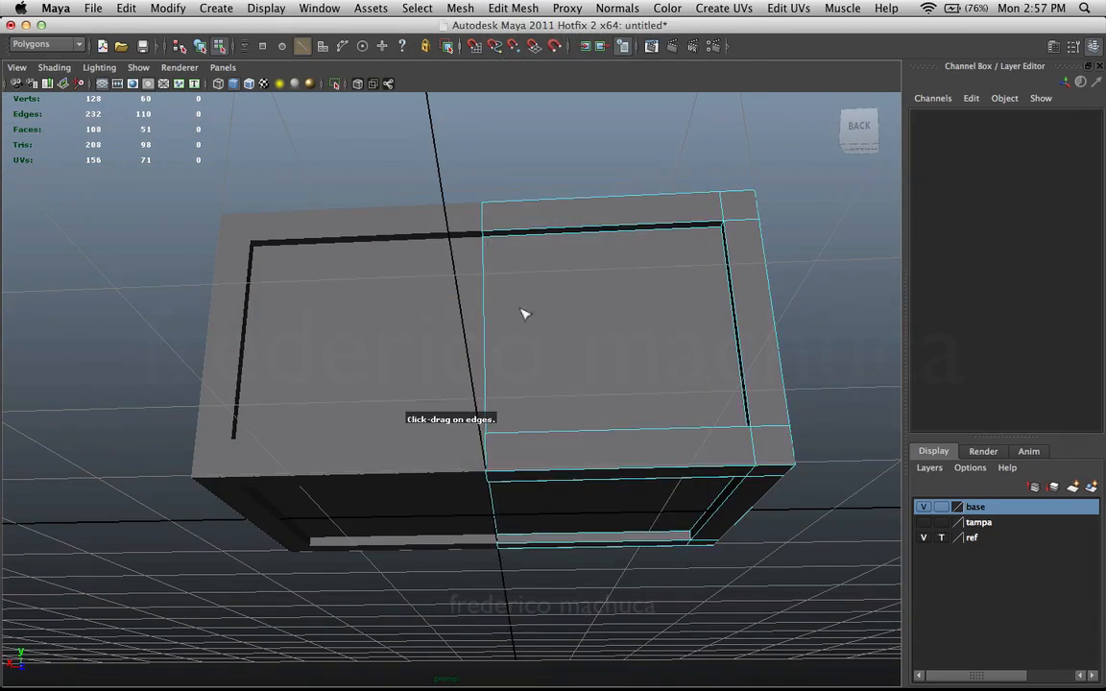
alt+drag(524, 314, 533, 236)
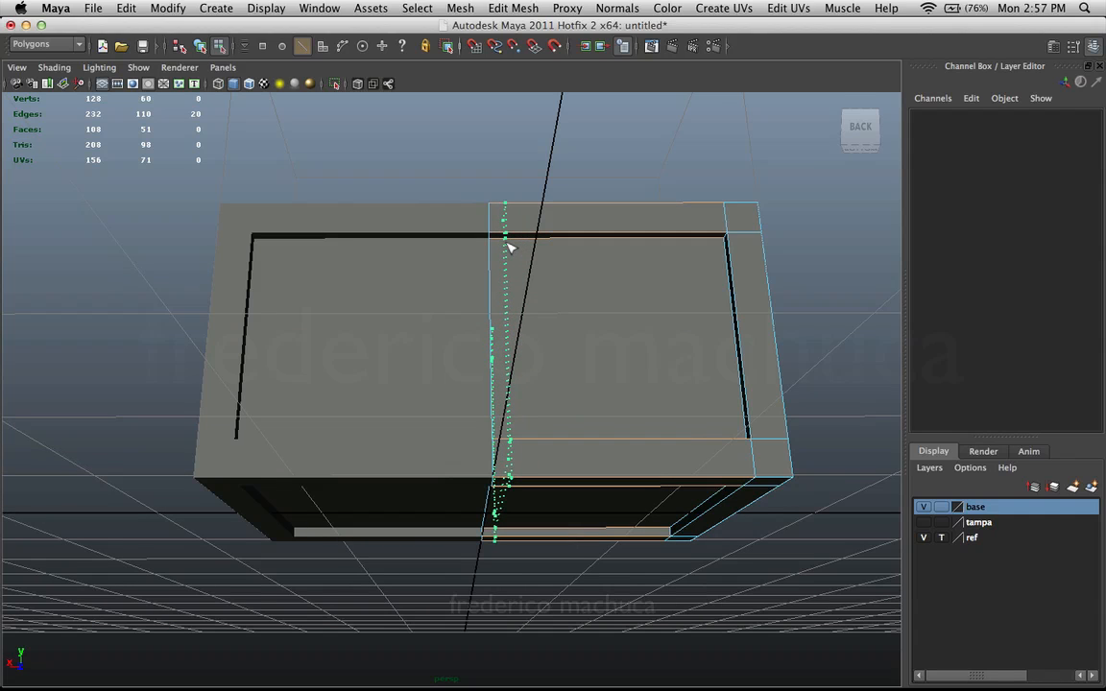
click(508, 247)
alt+drag(533, 252, 509, 260)
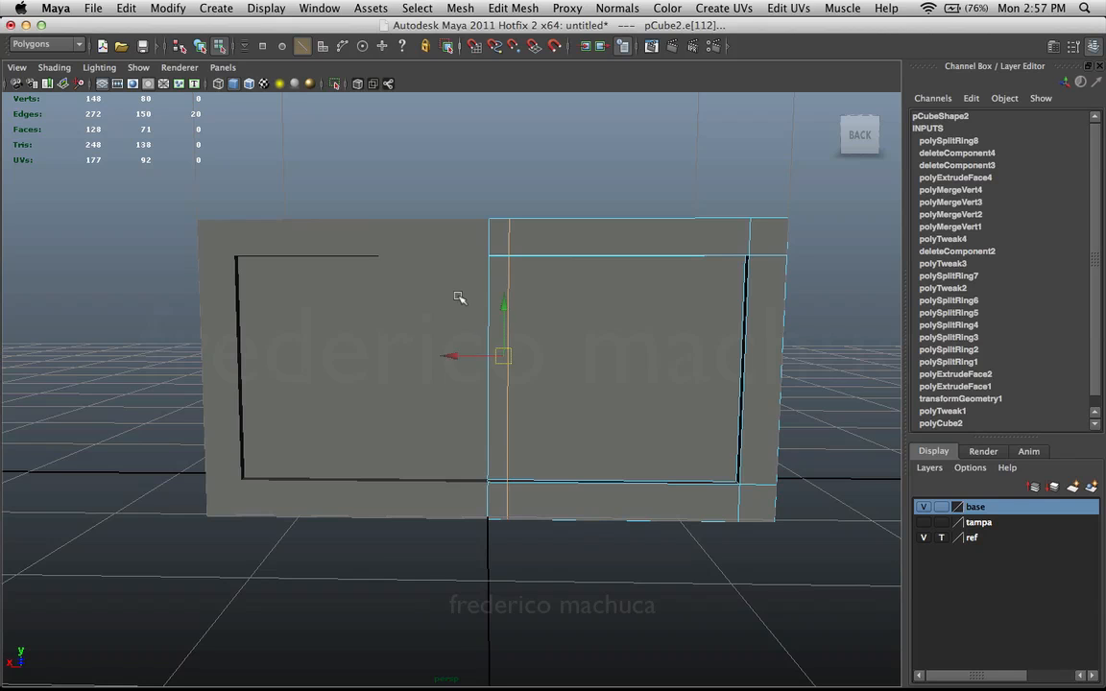
- Delete the mirrored half of the box and check the centre strap on reference photo 02.jpg in Finder
right_drag(459, 299, 500, 278)
key(Delete)
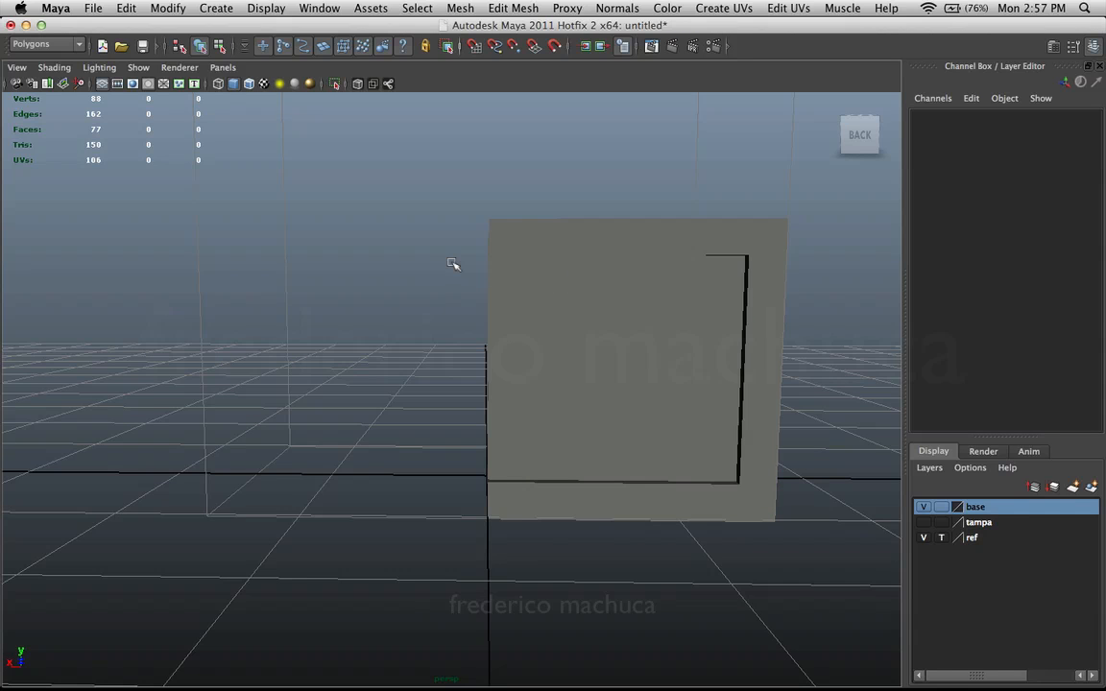
click(589, 350)
alt+drag(589, 350, 531, 640)
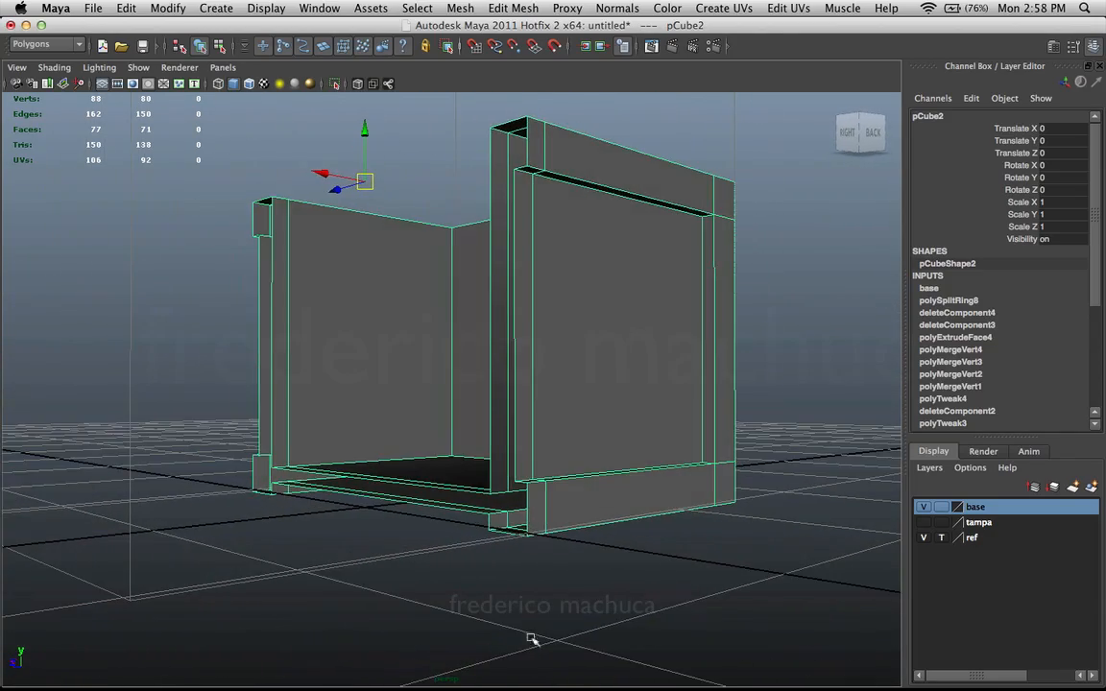
click(239, 679)
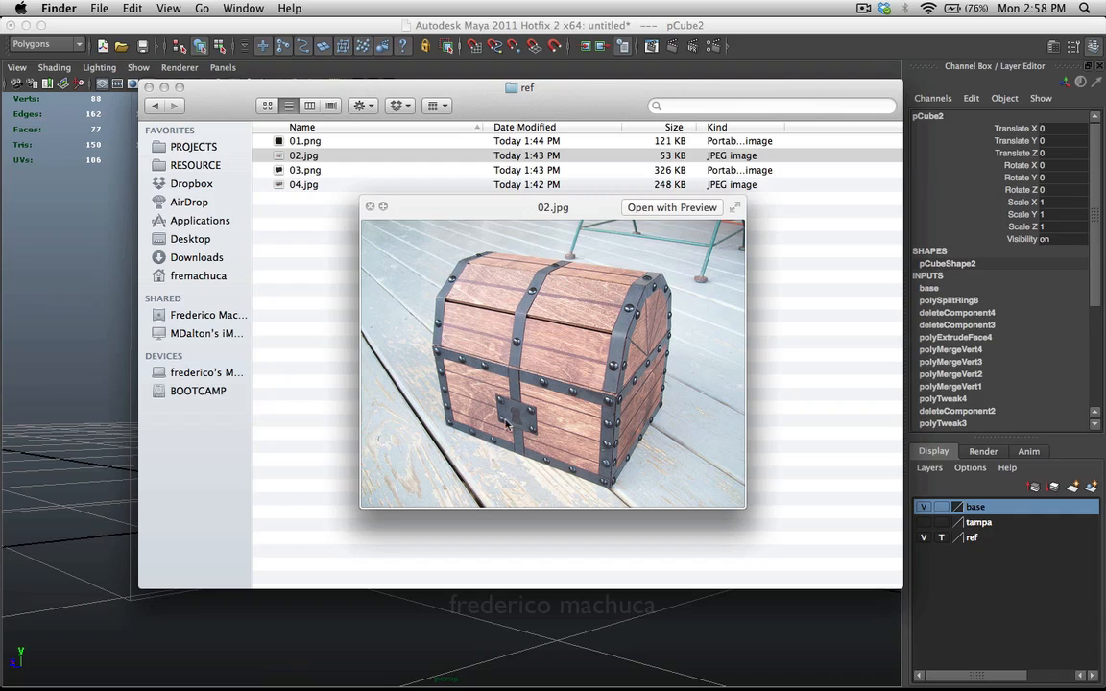
click(92, 384)
click(563, 301)
- Extrude the narrow panel strips beside the cut edge on the front and back walls outward with a local Z translation of 0.034
alt+drag(514, 184, 458, 228)
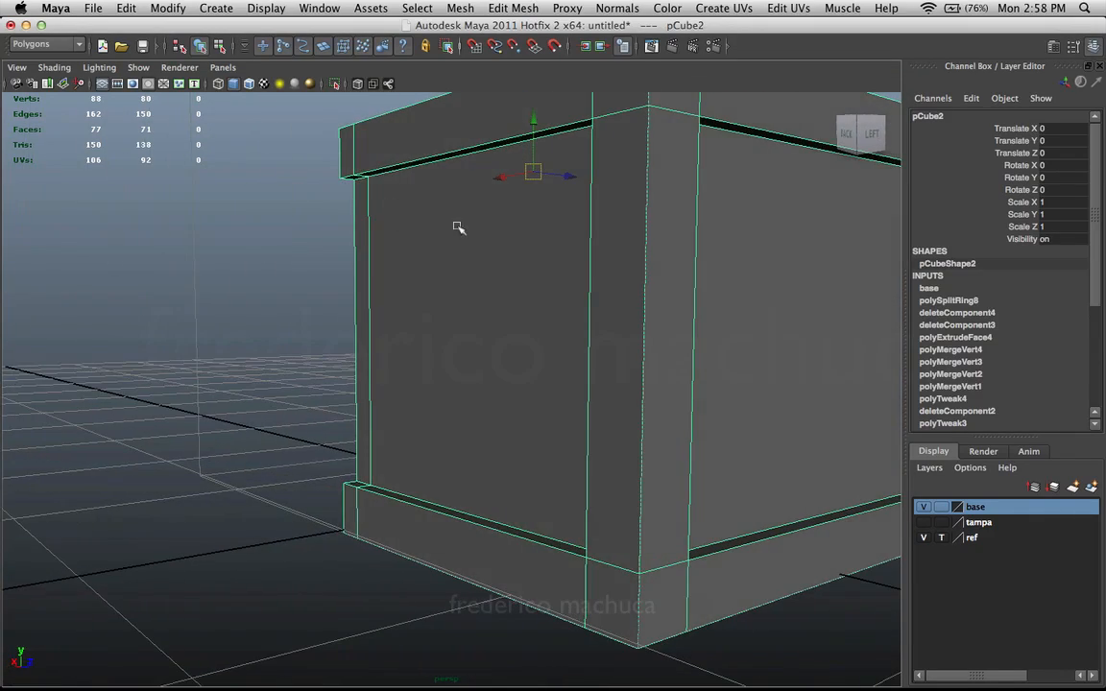
alt+drag(621, 249, 472, 238)
right_drag(472, 238, 475, 280)
click(444, 276)
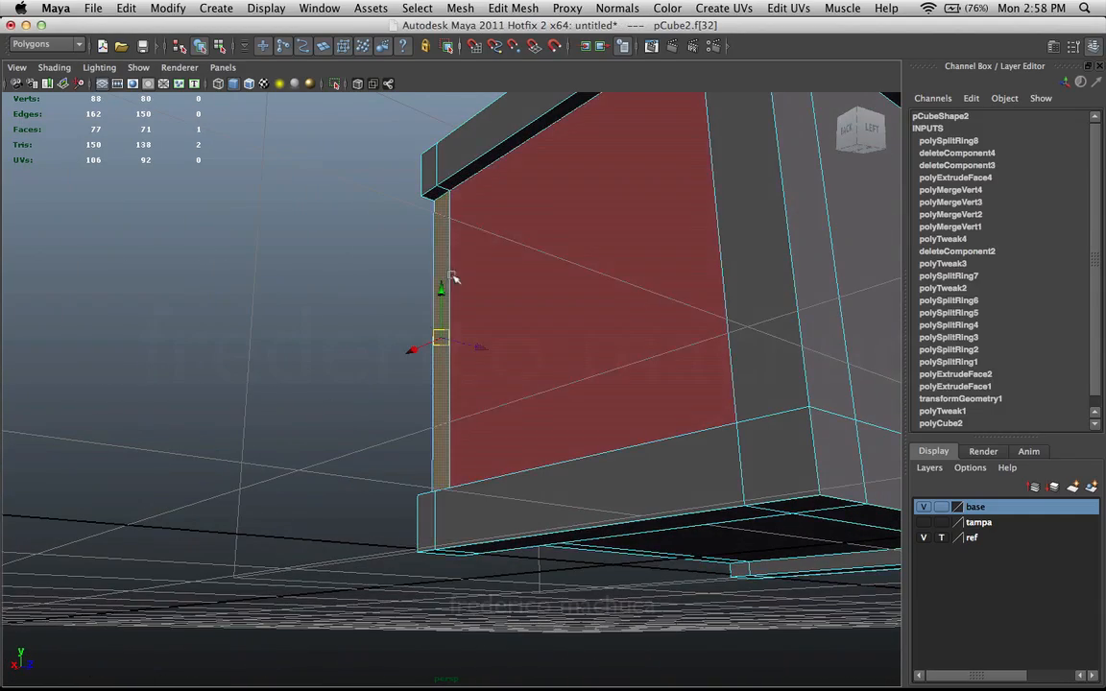
alt+drag(490, 285, 561, 346)
click(574, 348)
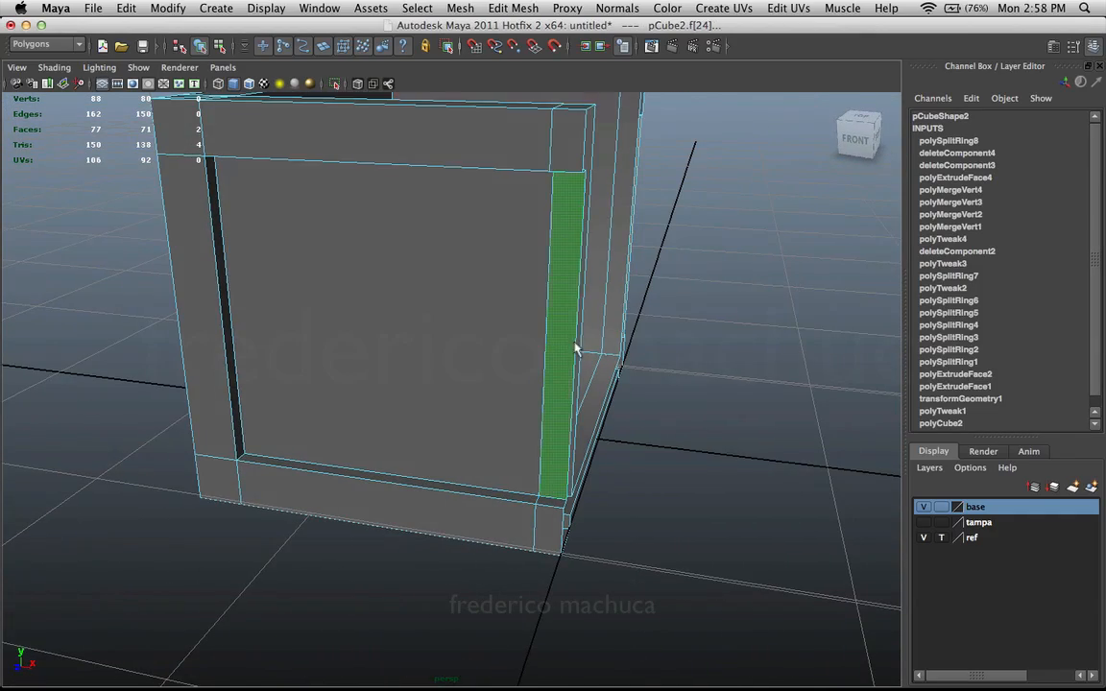
click(499, 9)
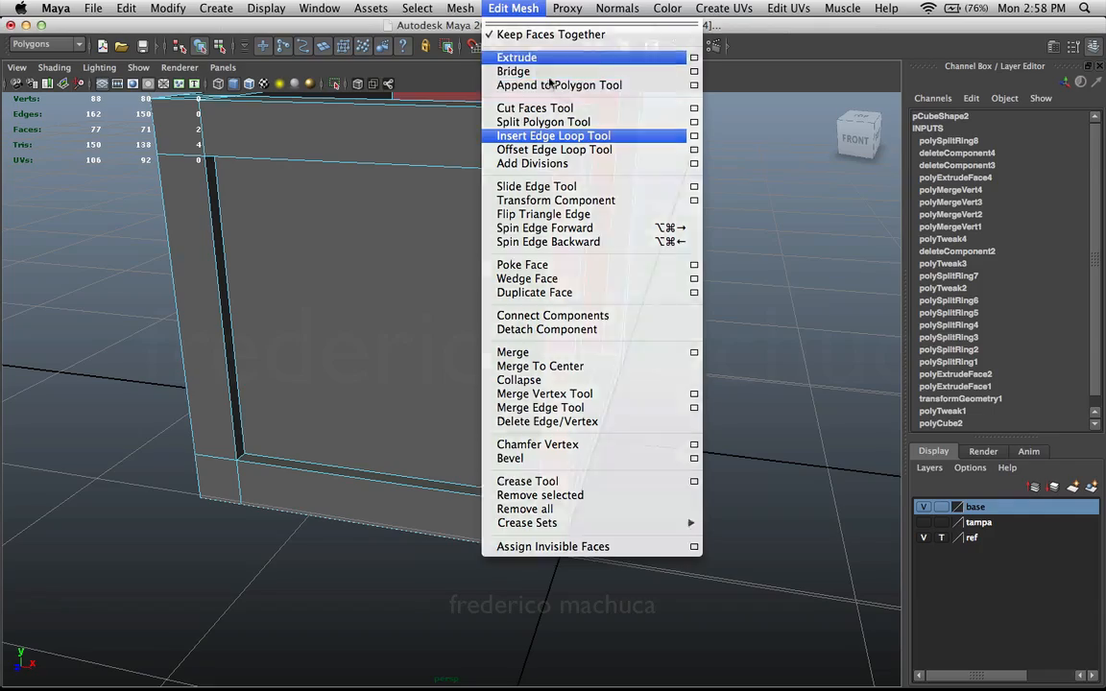
click(519, 57)
alt+drag(731, 290, 526, 367)
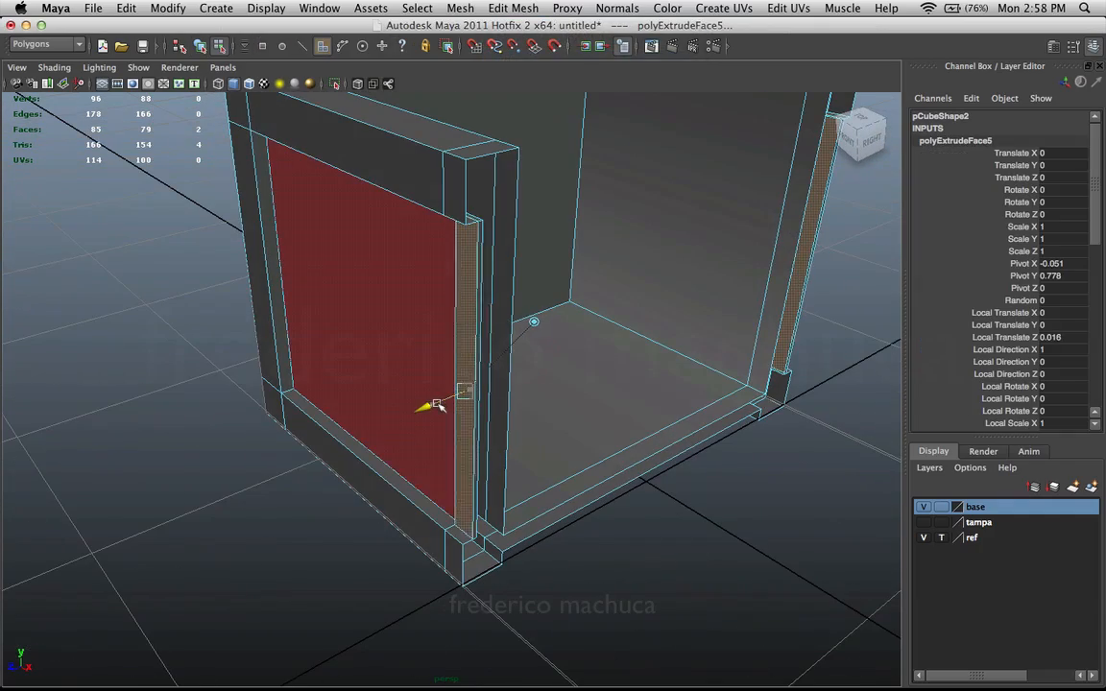
alt+drag(407, 483, 524, 451)
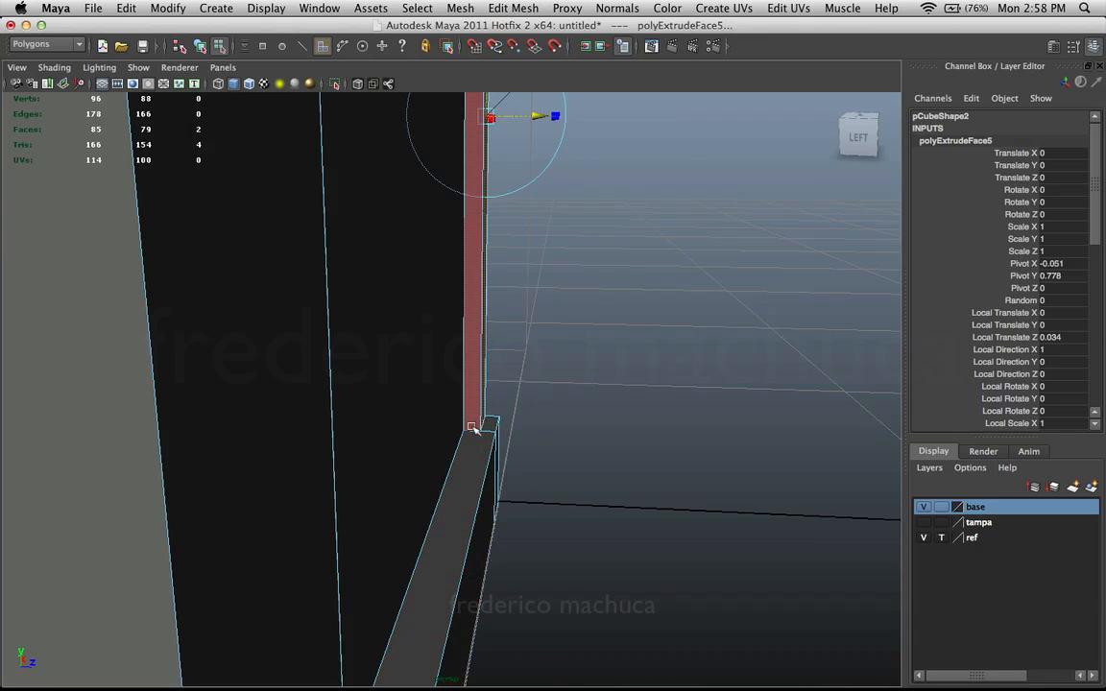
alt+drag(595, 328, 535, 190)
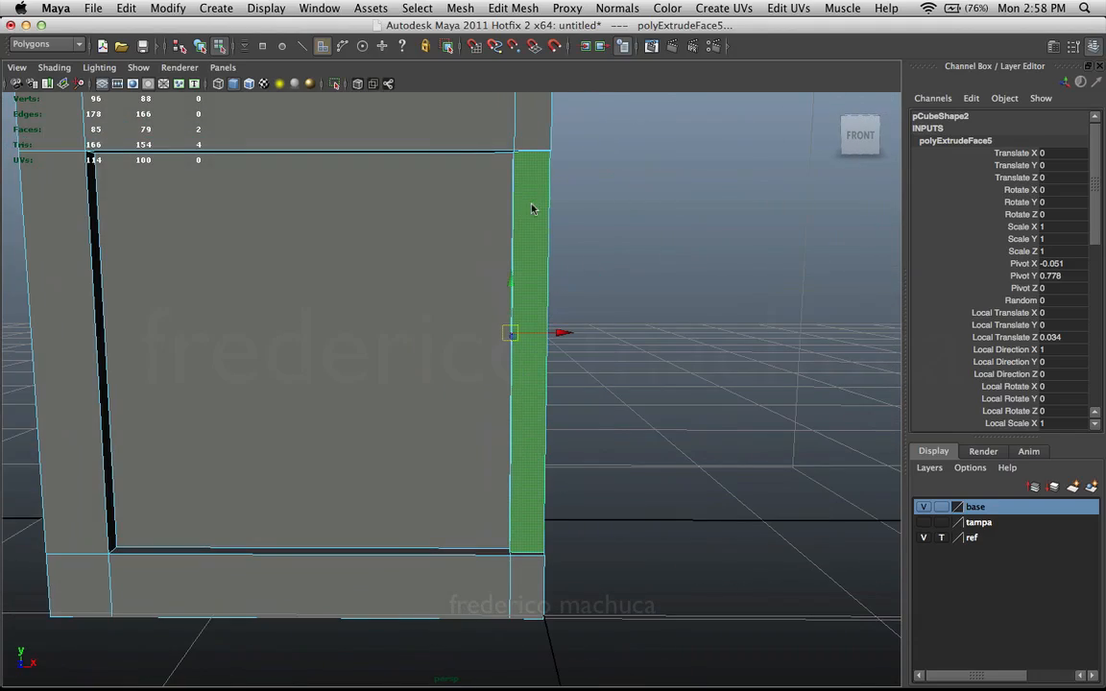
- Delete the thin extrusion side faces facing the open cut edge on the front and back walls
right_drag(532, 205, 566, 186)
alt+drag(672, 188, 551, 220)
right_drag(531, 226, 531, 270)
click(538, 262)
alt+drag(560, 253, 454, 278)
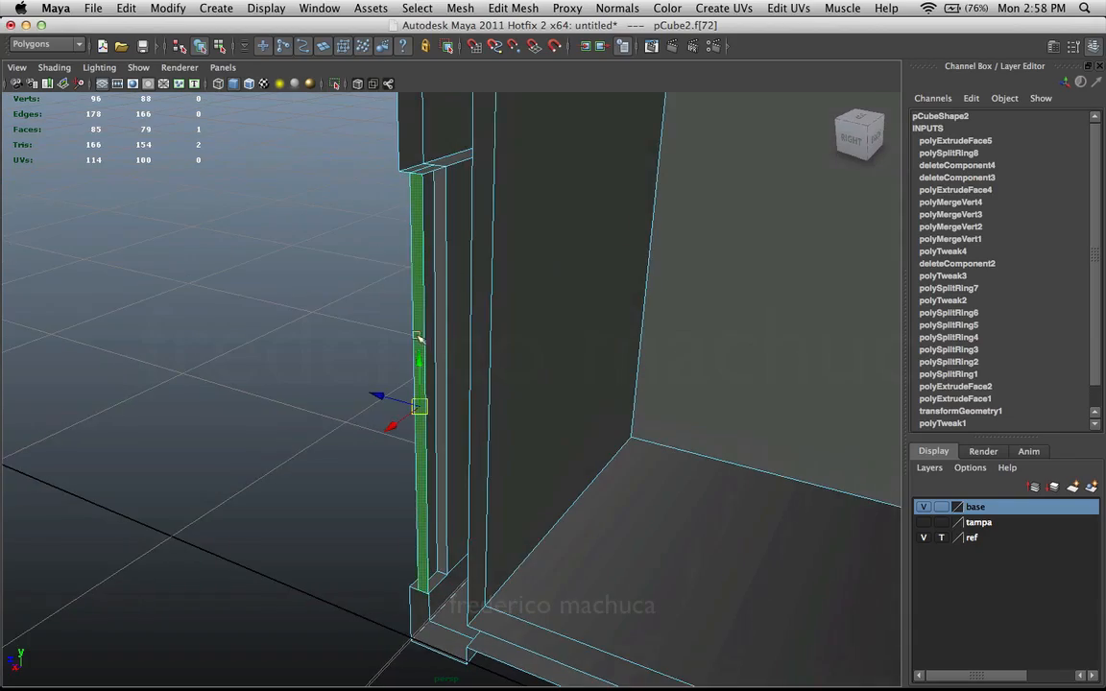
alt+drag(419, 338, 521, 411)
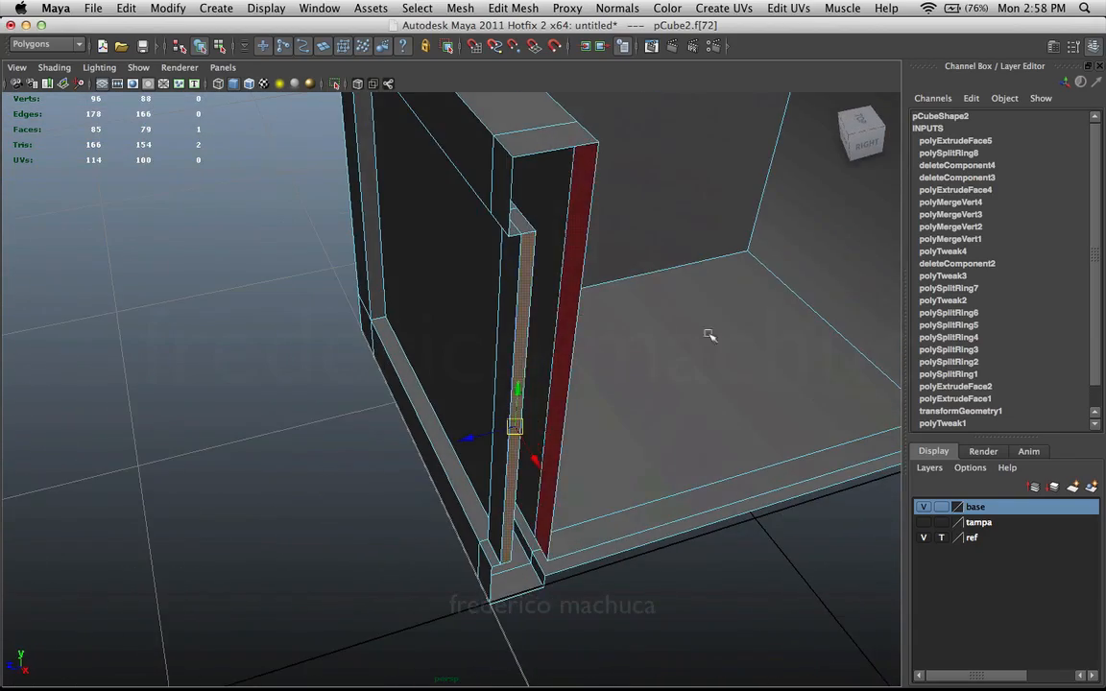
alt+drag(709, 335, 549, 341)
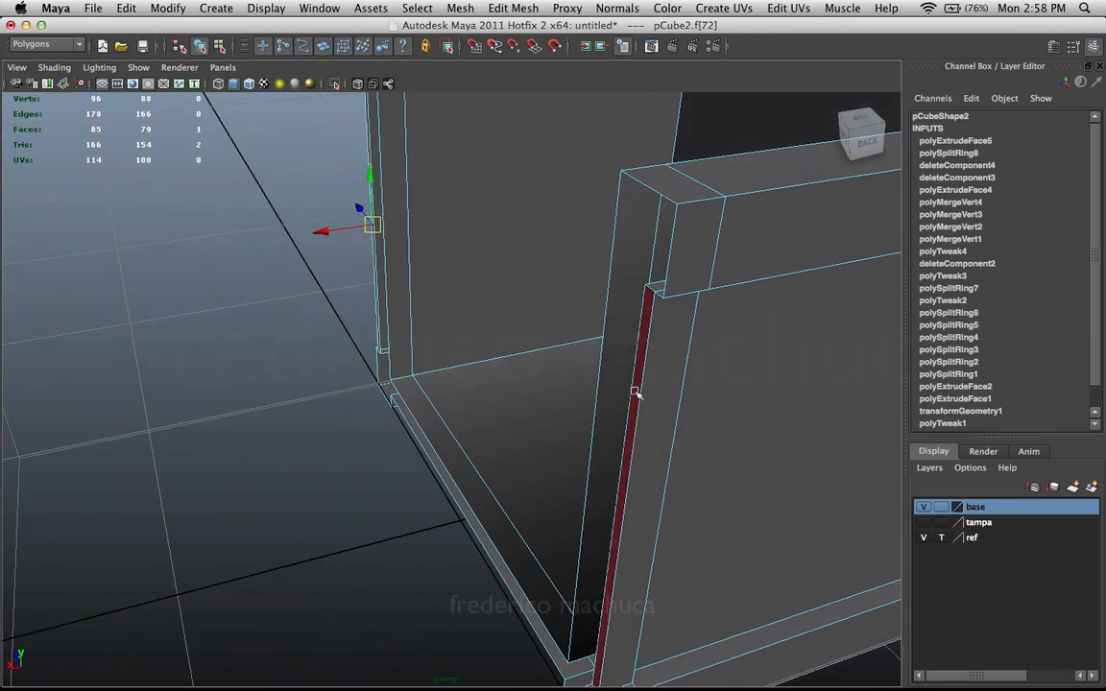
shift+click(625, 320)
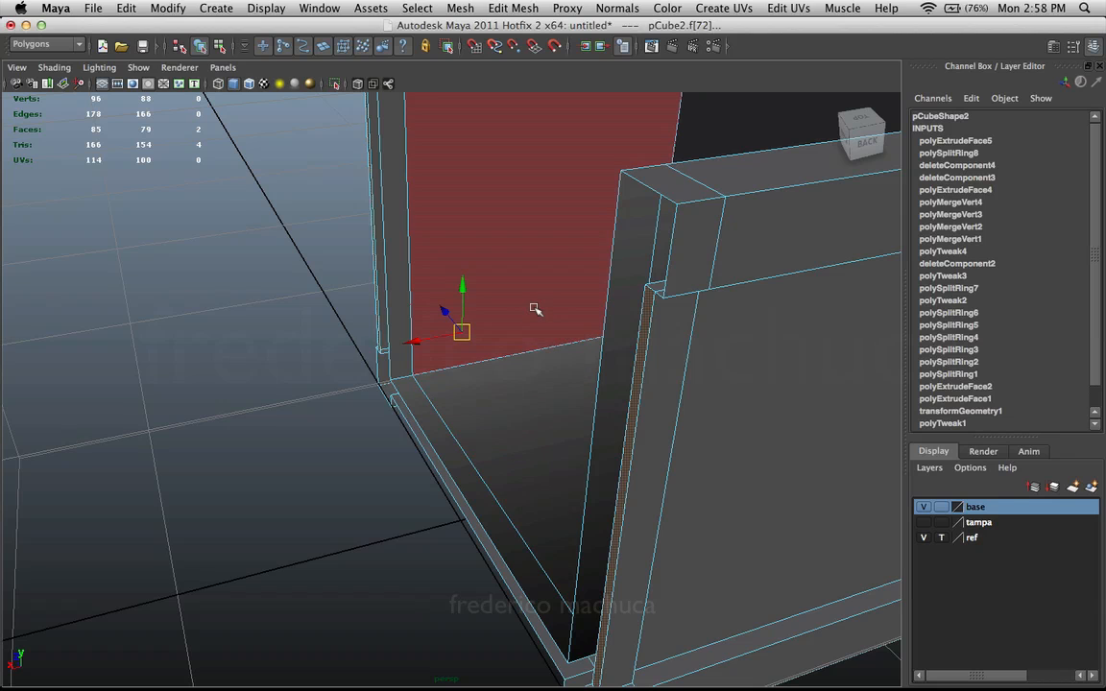
key(Delete)
alt+right_drag(775, 305, 583, 345)
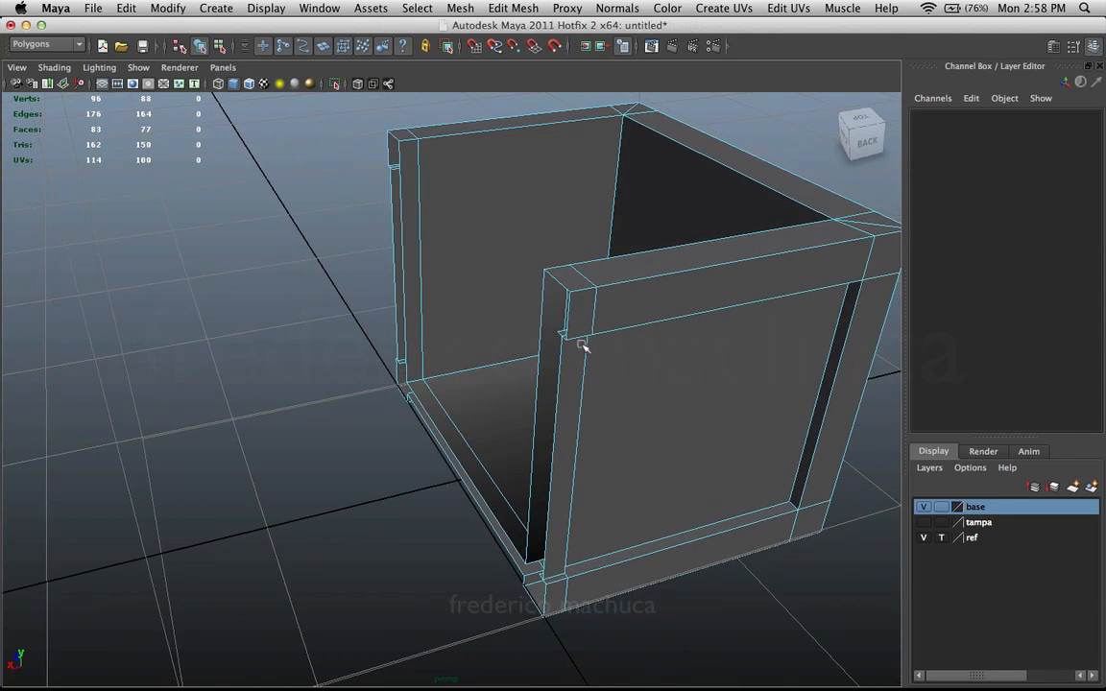
- Return the half box to object mode and mirror it with Duplicate Special to rebuild the full box with centre straps
alt+drag(583, 345, 528, 321)
right_drag(583, 323, 634, 313)
click(634, 319)
alt+drag(638, 327, 610, 328)
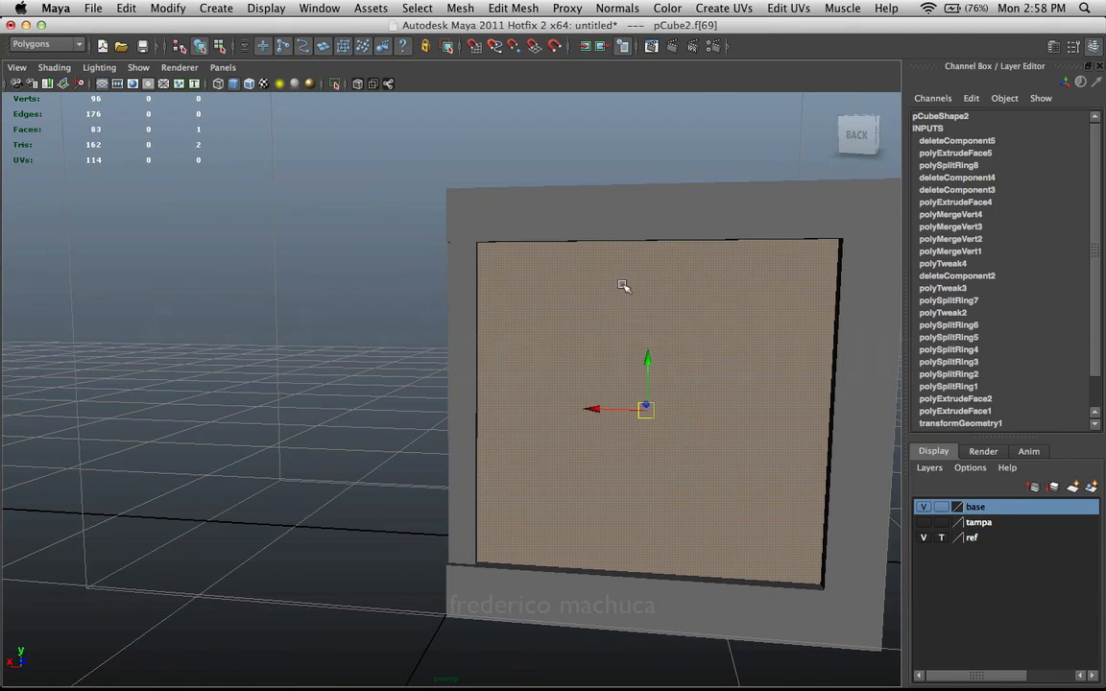
right_drag(619, 279, 652, 248)
click(127, 8)
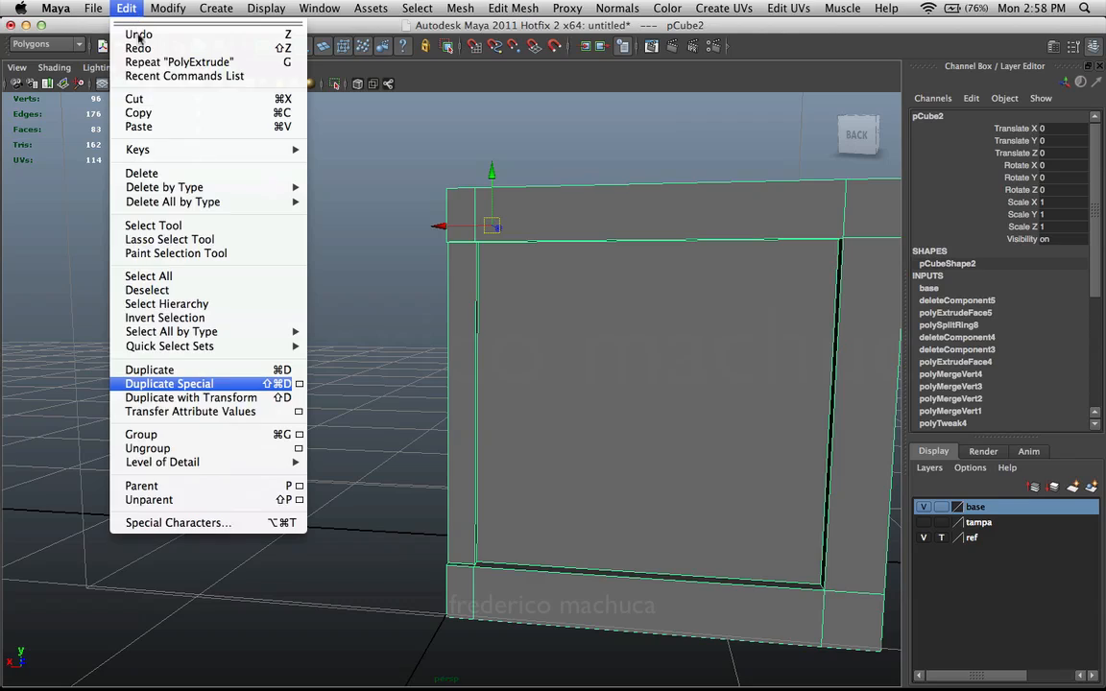
click(190, 384)
click(425, 148)
alt+drag(192, 375, 375, 282)
click(479, 391)
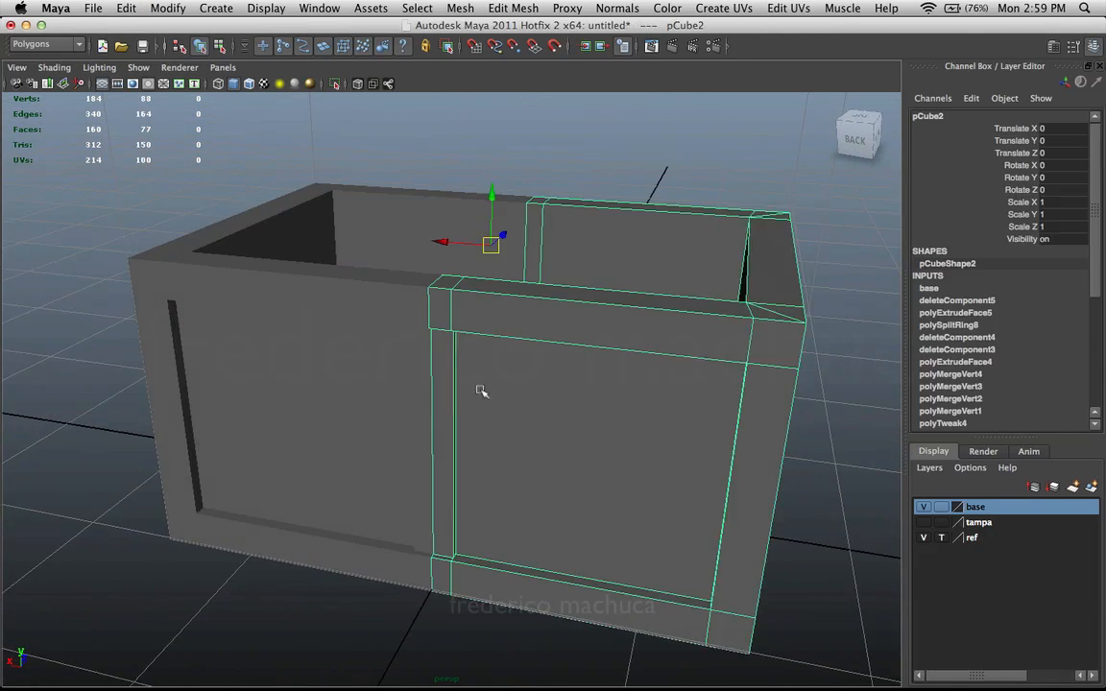
alt+right_drag(482, 390, 291, 399)
click(221, 434)
alt+drag(223, 434, 418, 378)
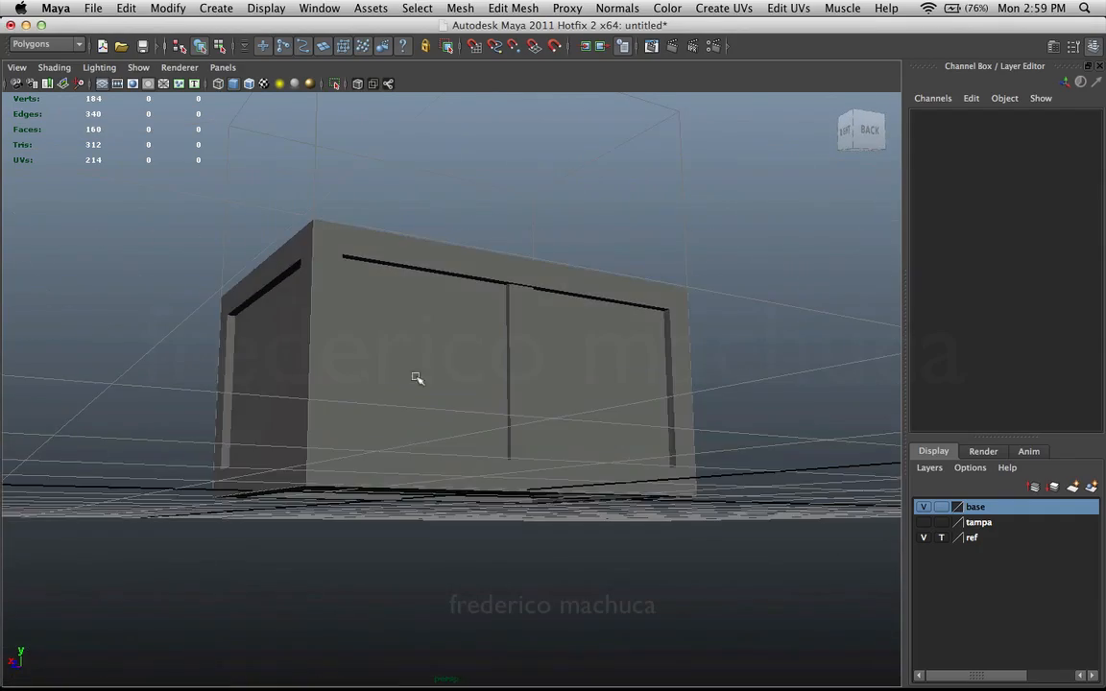
- Examine the centre strap and its proportions across the mirrored box
click(593, 385)
alt+drag(593, 385, 378, 360)
alt+right_drag(377, 360, 581, 350)
alt+drag(580, 351, 498, 337)
alt+drag(475, 394, 595, 295)
alt+right_drag(595, 296, 634, 400)
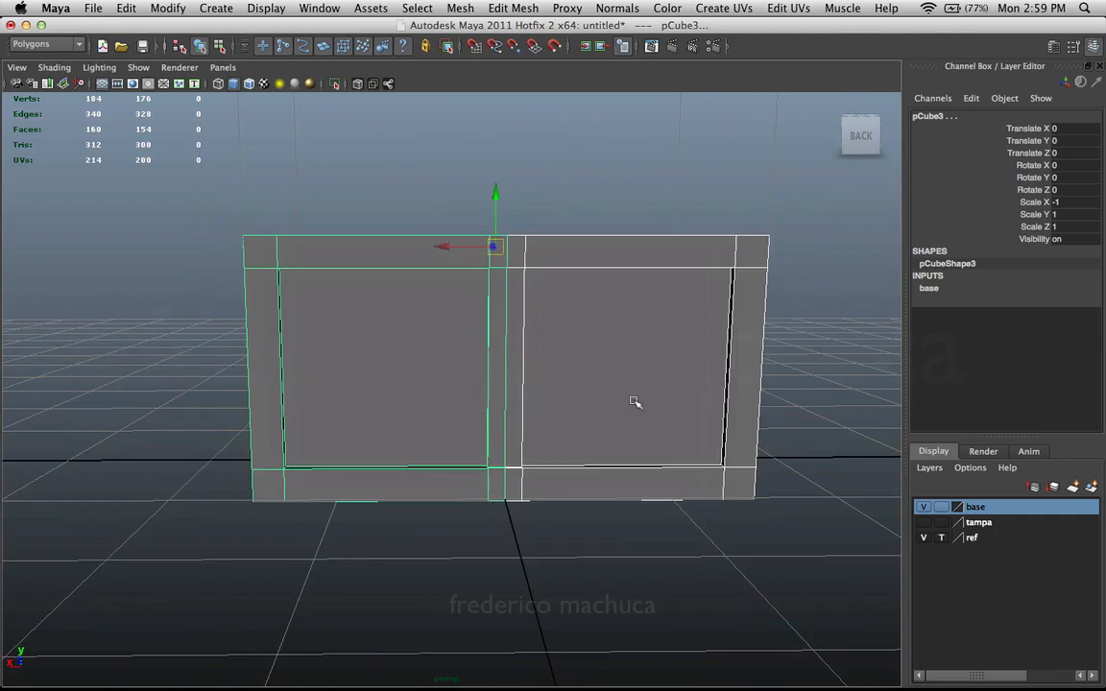
alt+drag(635, 401, 503, 355)
- Narrow the centre strap by moving the half box's vertices along its outer edge loop closer to the seam in the front view
right_drag(517, 346, 573, 308)
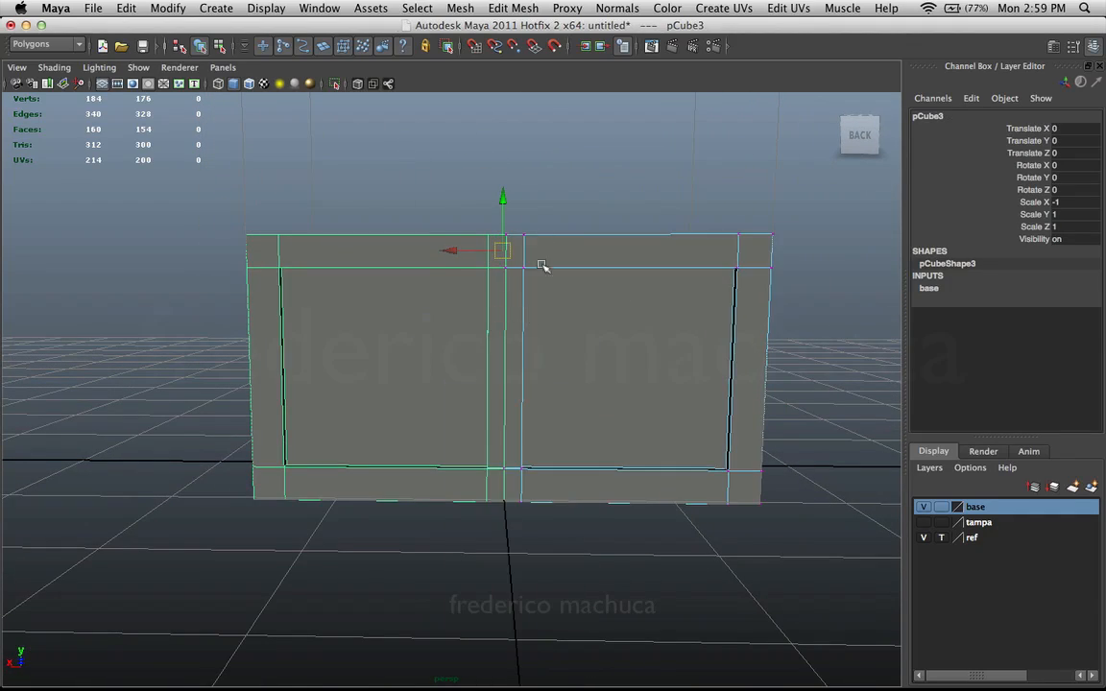
alt+drag(543, 264, 544, 259)
right_drag(536, 289, 536, 262)
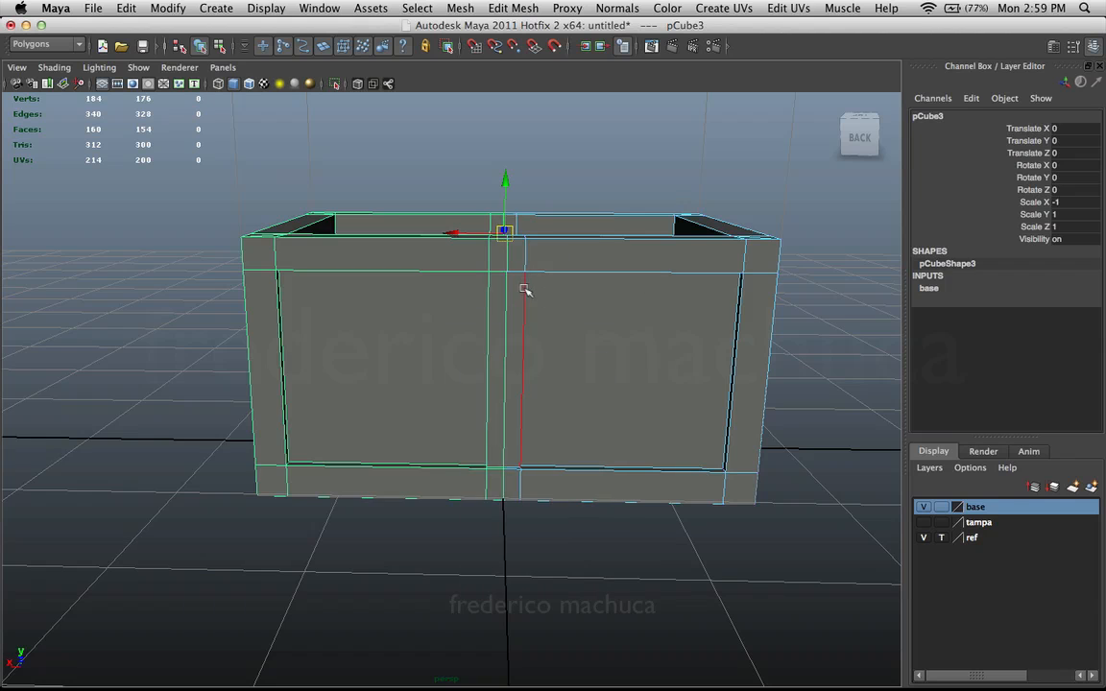
click(523, 291)
double_click(527, 260)
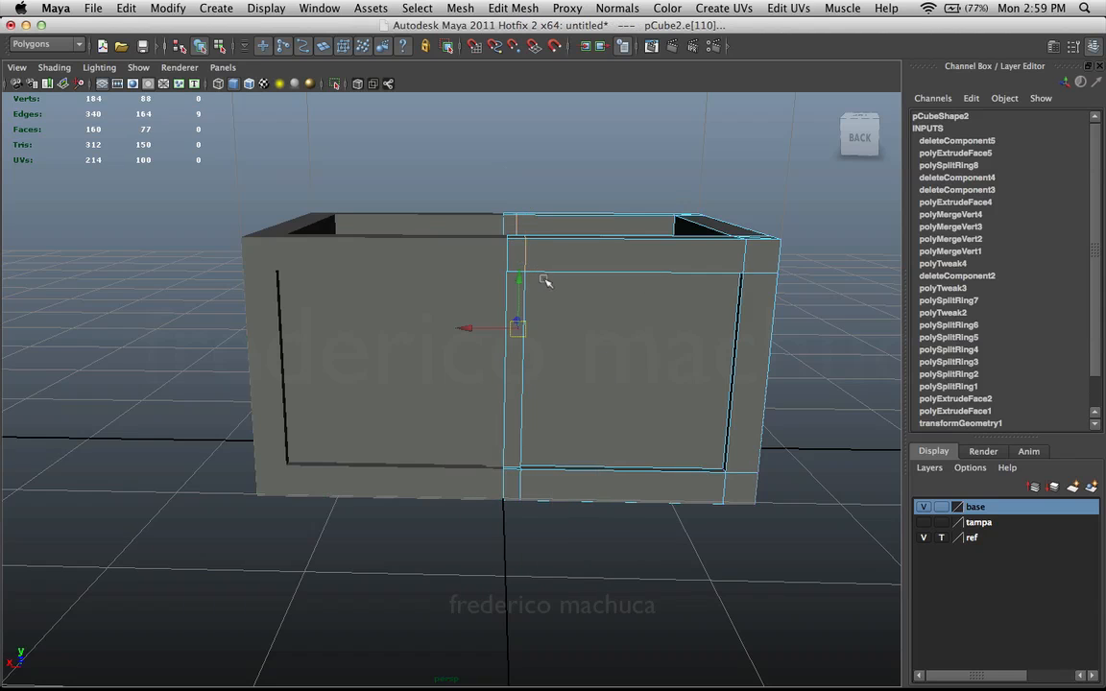
alt+drag(541, 262, 501, 250)
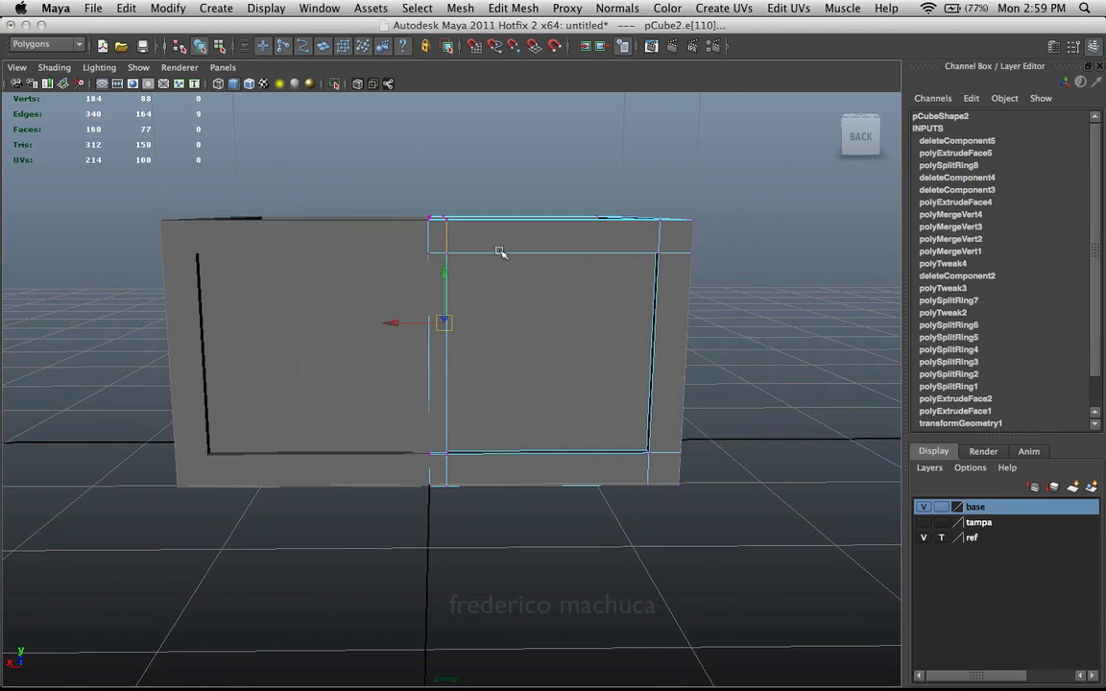
key(space)
key(space)
scroll(493, 425, up, 8)
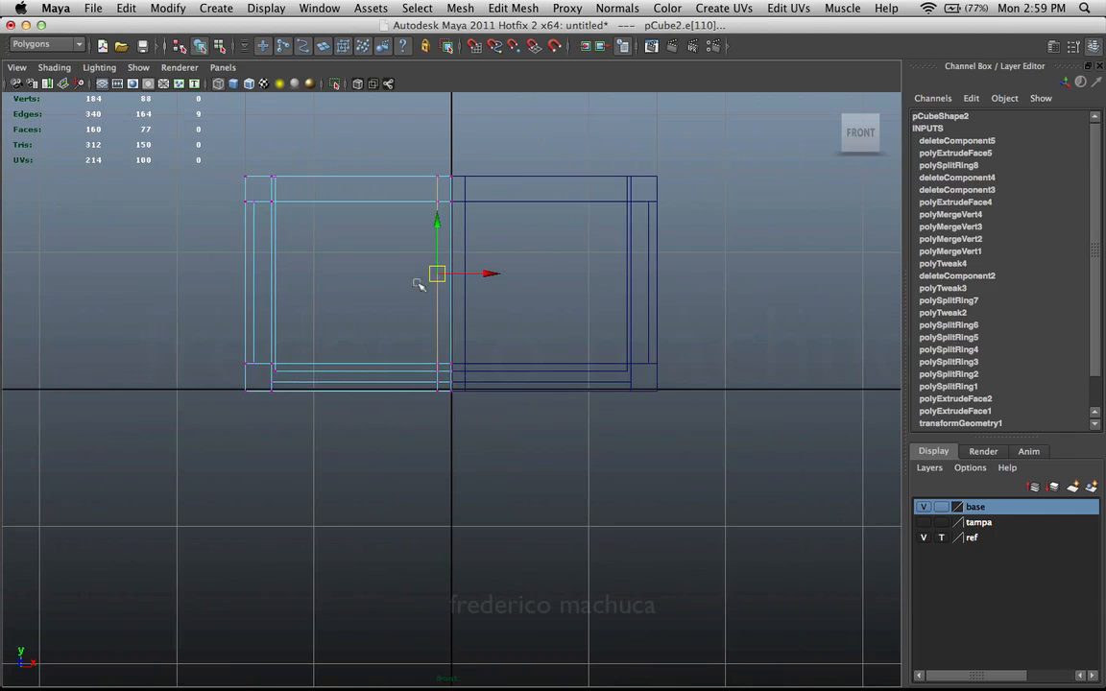
alt+right_drag(333, 373, 514, 359)
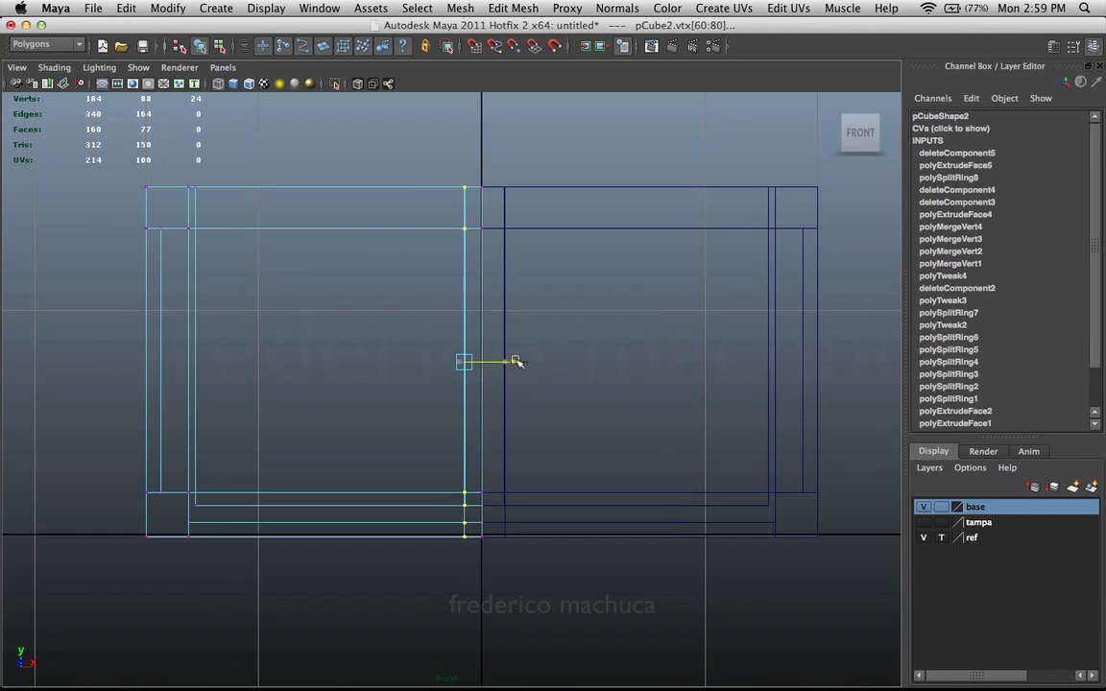
- Delete the outdated mirrored half of the box and select the remaining half in the perspective view
right_drag(499, 223, 565, 207)
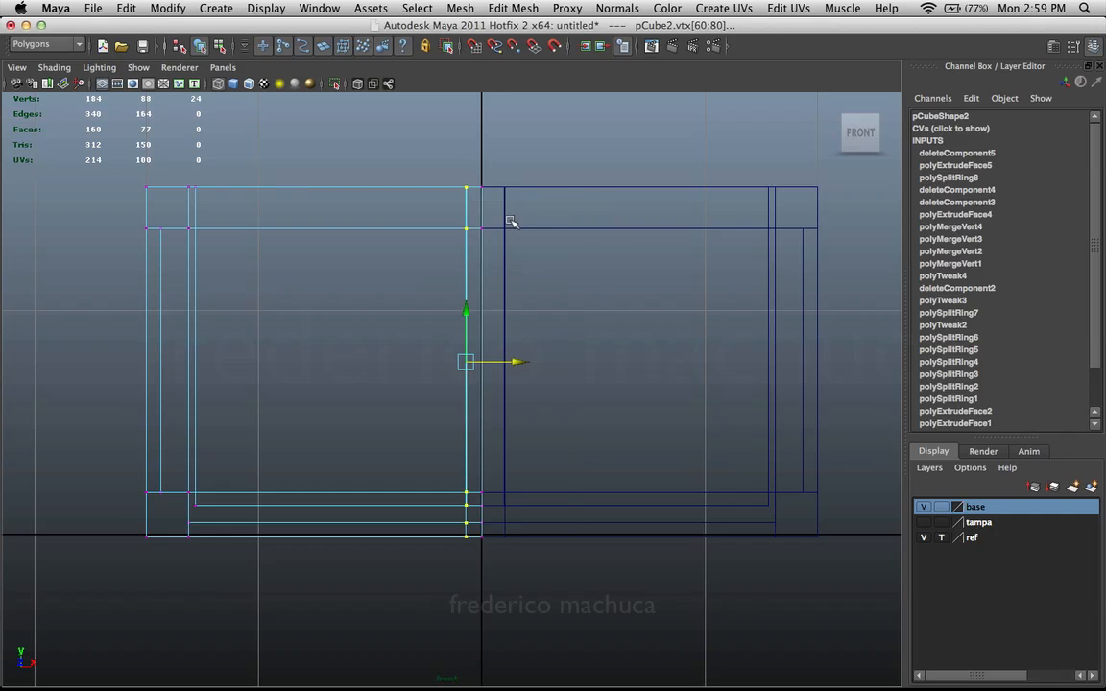
click(497, 211)
key(Delete)
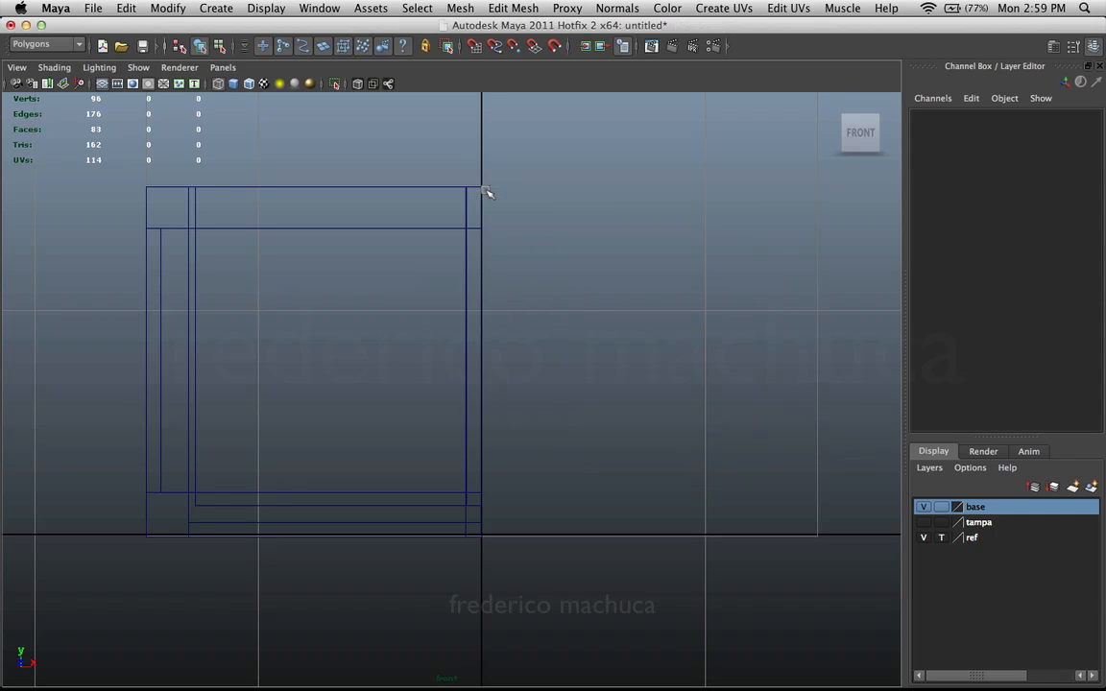
key(space)
key(space)
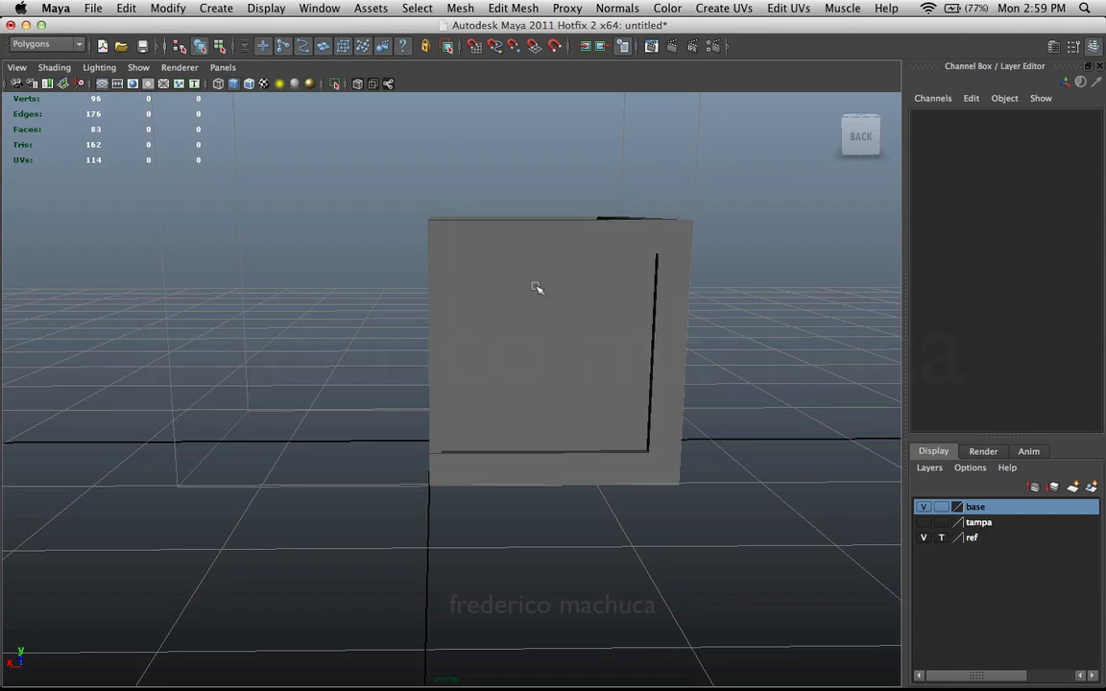
key(super+shift+s)
click(895, 488)
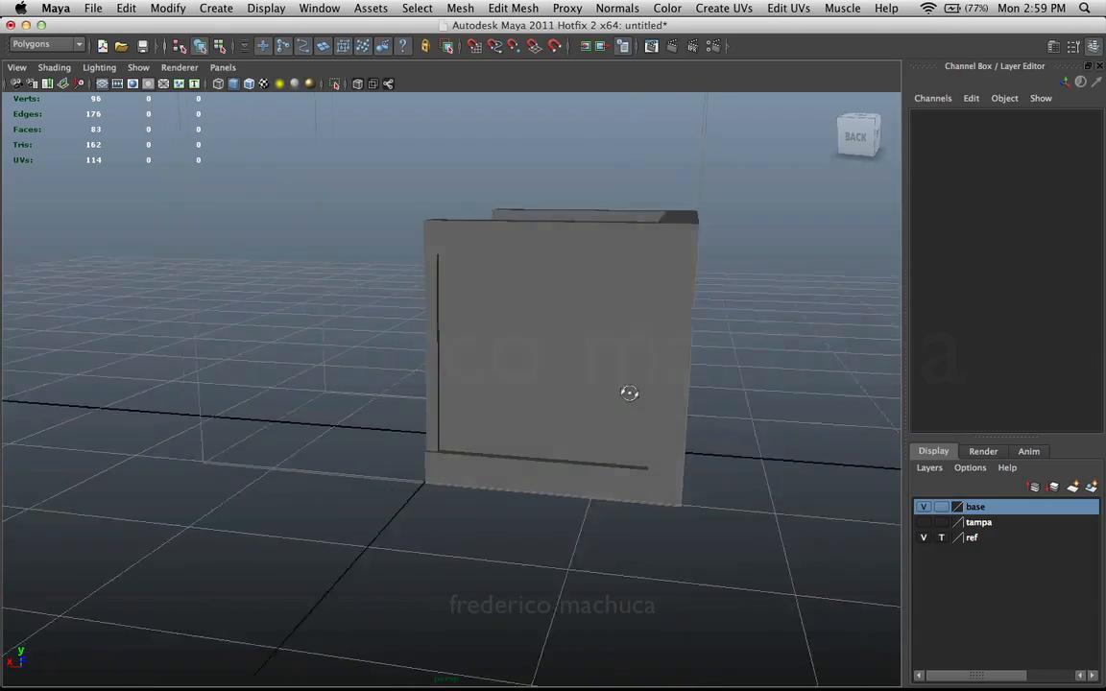
alt+drag(623, 390, 446, 587)
click(502, 383)
- Check the lock plate on reference photo 02.jpg in Finder and return to Maya
mouse_move(363, 677)
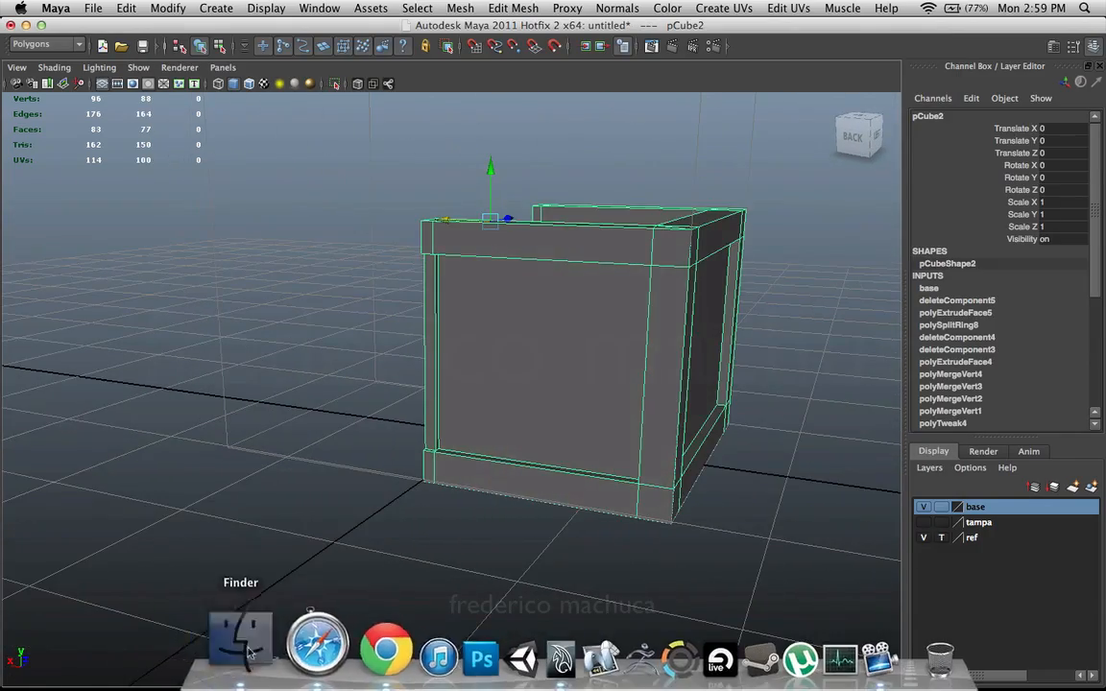
click(239, 643)
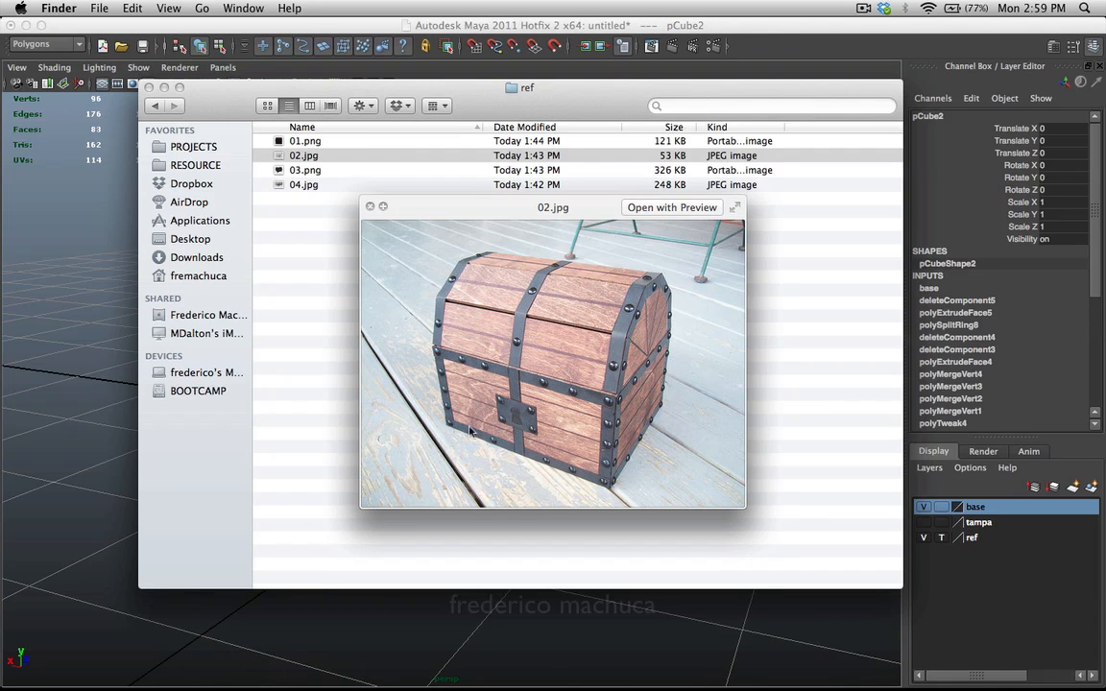
click(86, 493)
- Create a polygon cube for the lock plate and move it outside the strapped wall at Translate Y 0.807 and Z -1.095
click(217, 8)
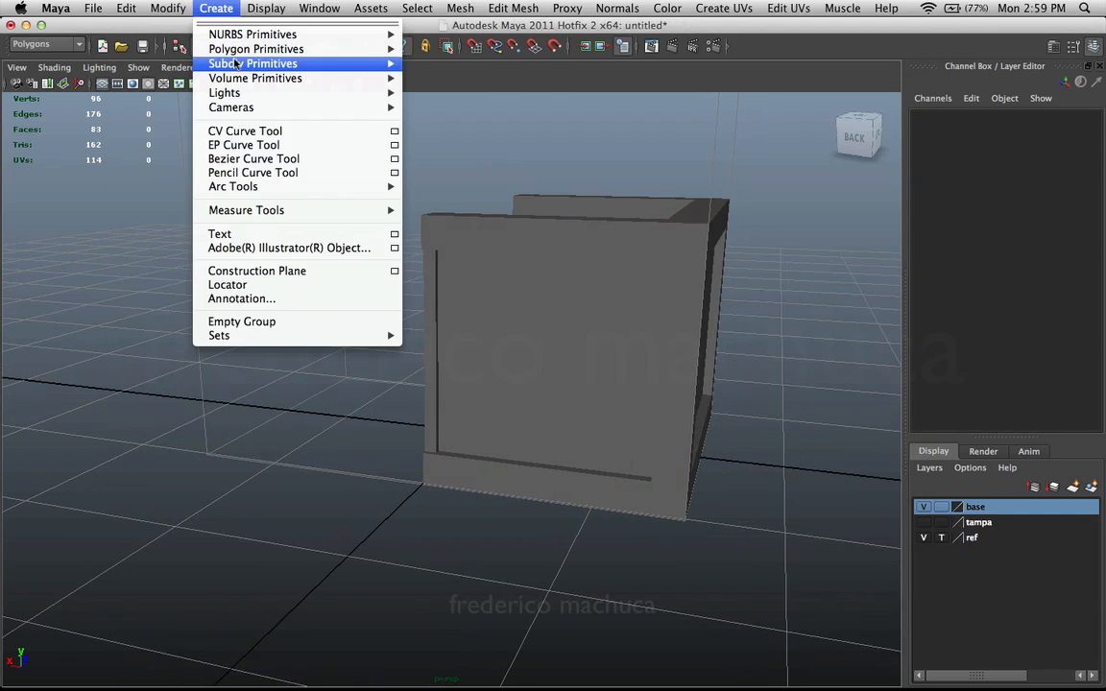
mouse_move(318, 48)
click(431, 71)
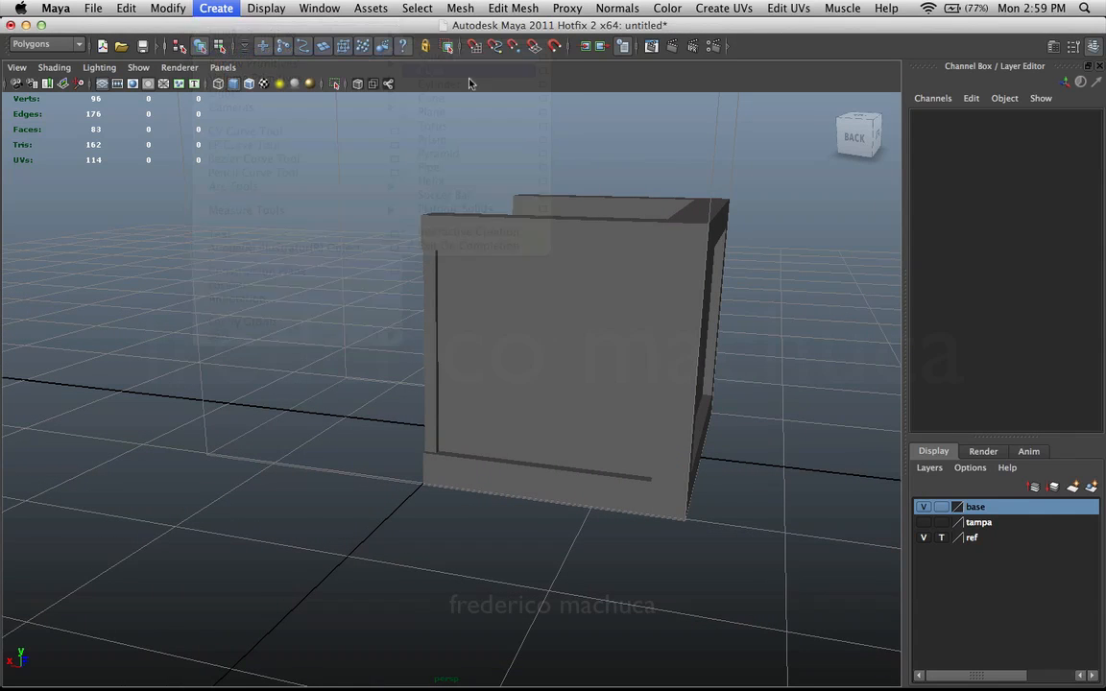
alt+drag(532, 353, 423, 288)
- Mirror the half box with Duplicate Special to rebuild the full box behind the cube
click(588, 332)
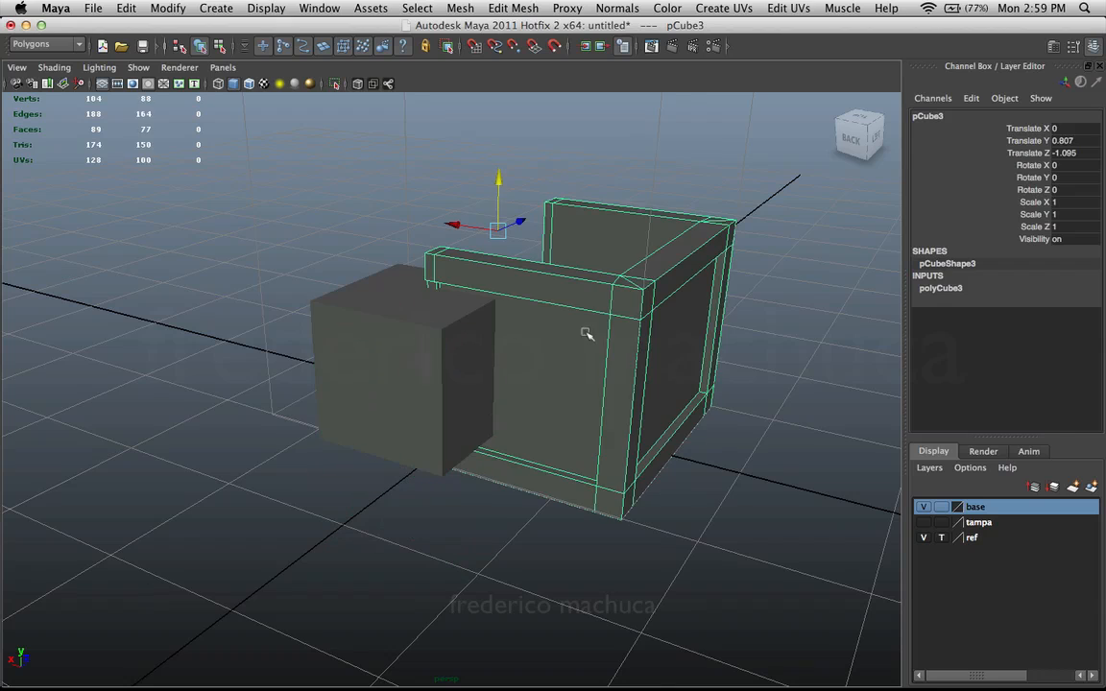
click(126, 8)
click(154, 388)
- Scale the lock plate cube to 0.49 in X, 0.389 in Y and 0.24 in Z
alt+drag(221, 403, 371, 381)
click(446, 393)
key(e)
alt+drag(370, 381, 439, 283)
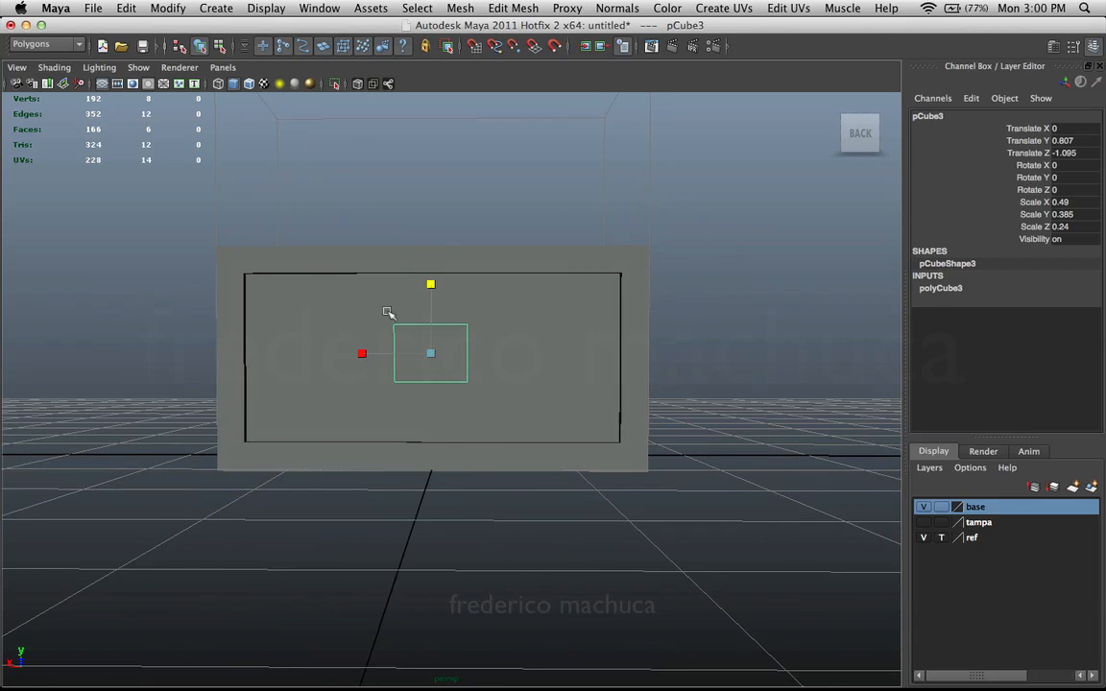
alt+drag(387, 313, 530, 350)
drag(472, 275, 474, 269)
mouse_move(474, 269)
alt+mouse_down()
mouse_move(489, 306)
mouse_move(486, 278)
alt+mouse_up()
drag(485, 275, 487, 278)
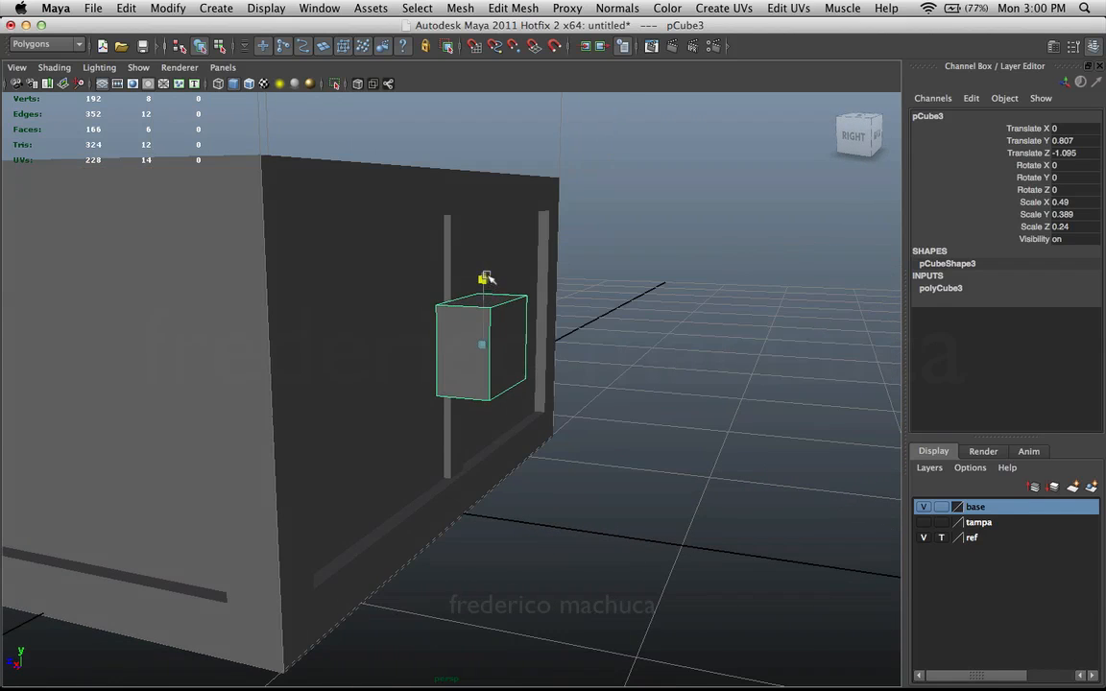
- Move the lock plate into the wall over the centre strap, to Translate Z -0.918
drag(415, 341, 411, 341)
alt+drag(411, 341, 553, 374)
alt+drag(447, 343, 550, 393)
click(485, 410)
key(super+z)
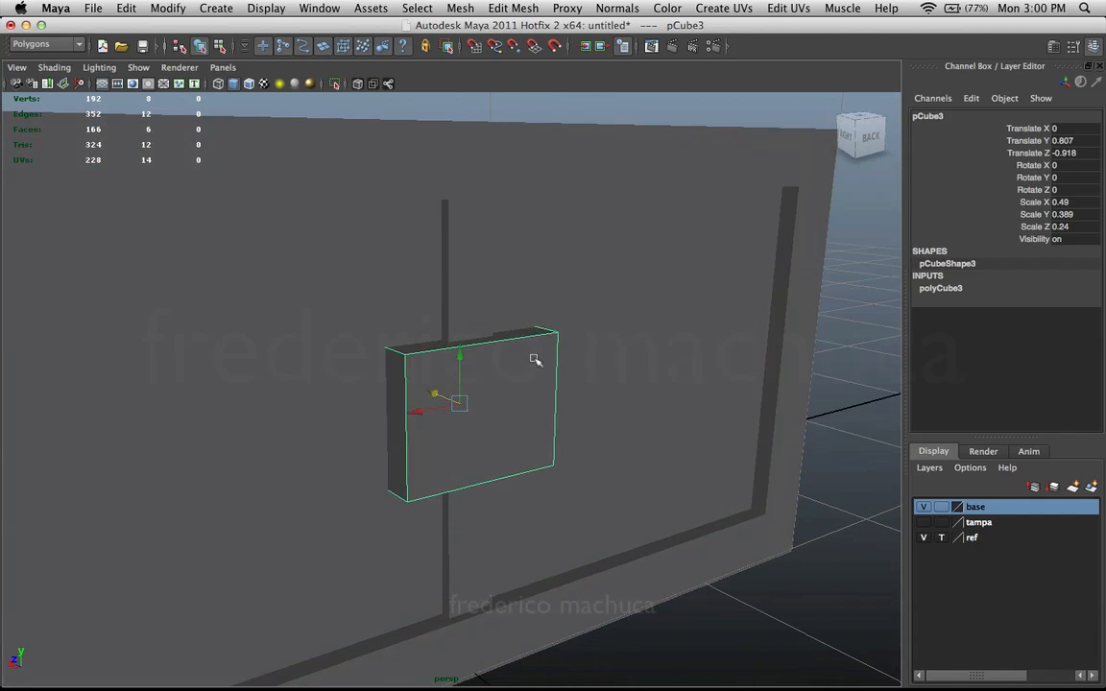
- Move the lock plate's inner face along Z so it sits within the thickness of the box wall
right_drag(529, 362, 529, 390)
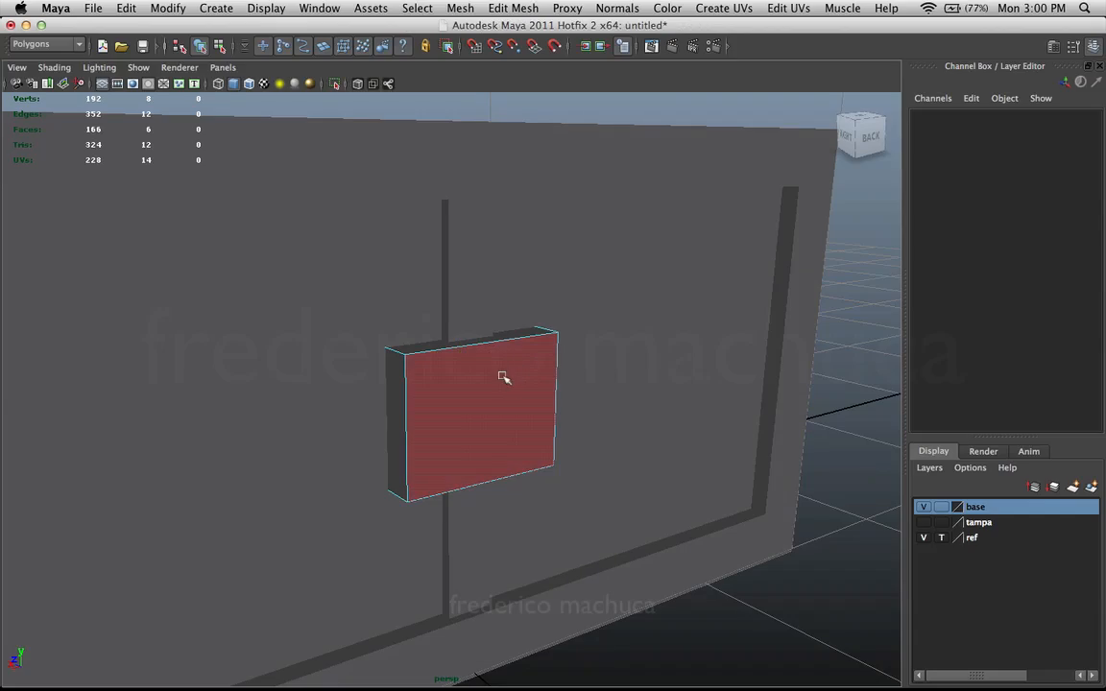
key(4)
mouse_move(502, 377)
alt+mouse_down()
mouse_move(630, 381)
mouse_move(706, 411)
alt+mouse_up()
click(413, 394)
key(5)
mouse_move(413, 405)
alt+mouse_down()
mouse_move(425, 425)
mouse_move(600, 407)
mouse_move(592, 391)
alt+mouse_up()
click(566, 366)
click(503, 397)
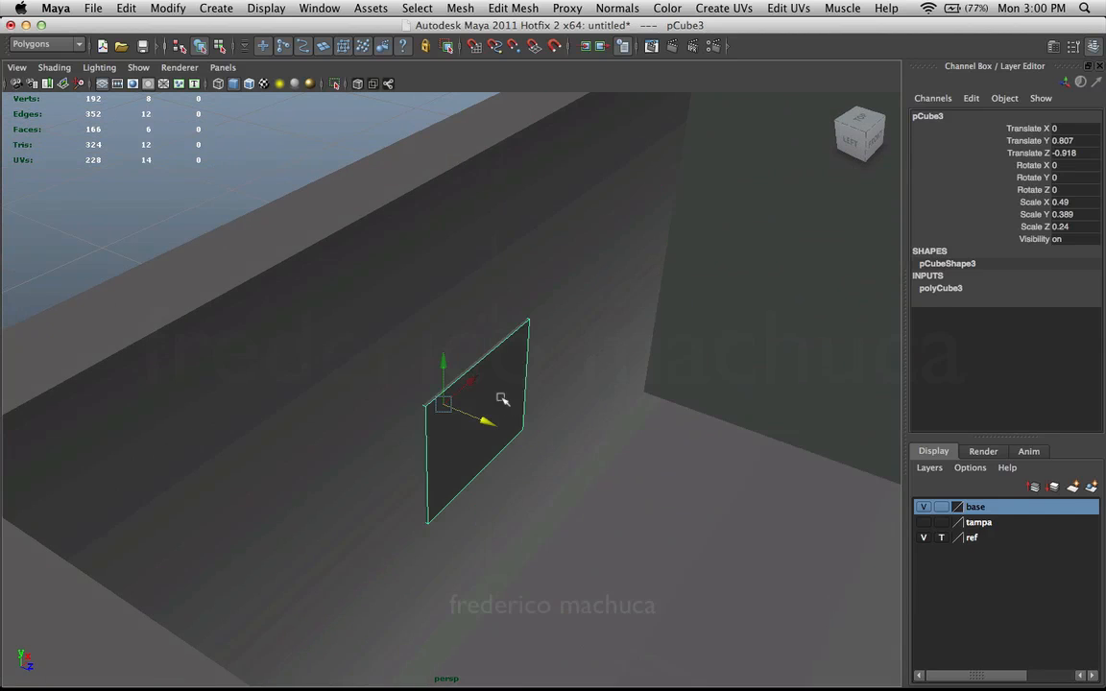
right_drag(504, 397, 511, 419)
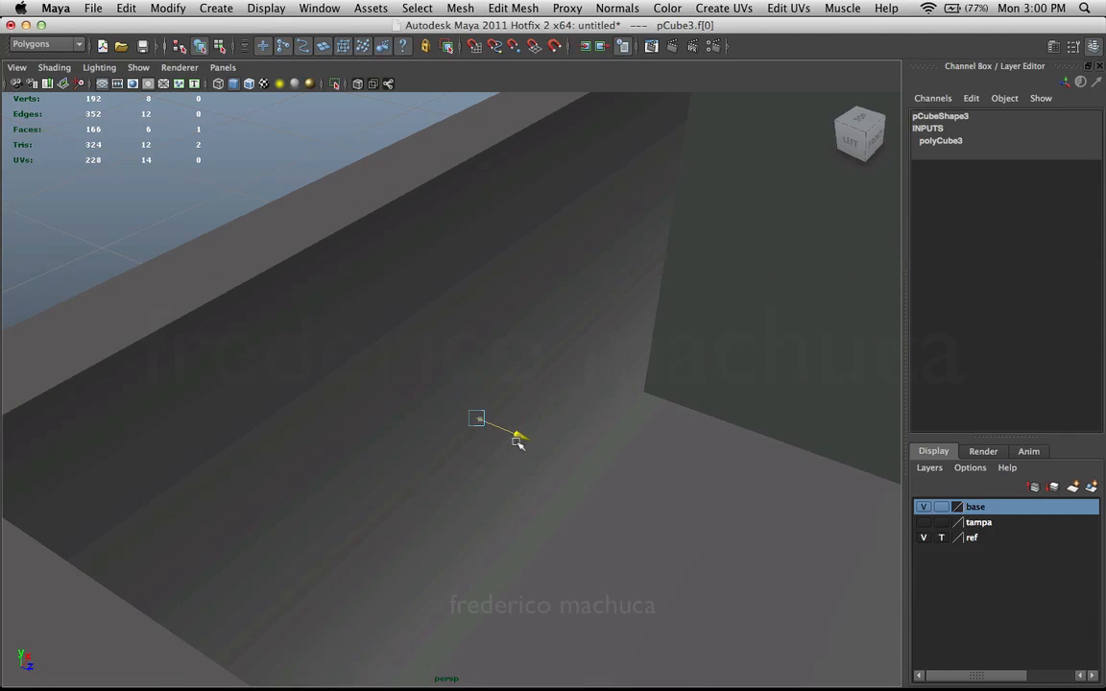
key(4)
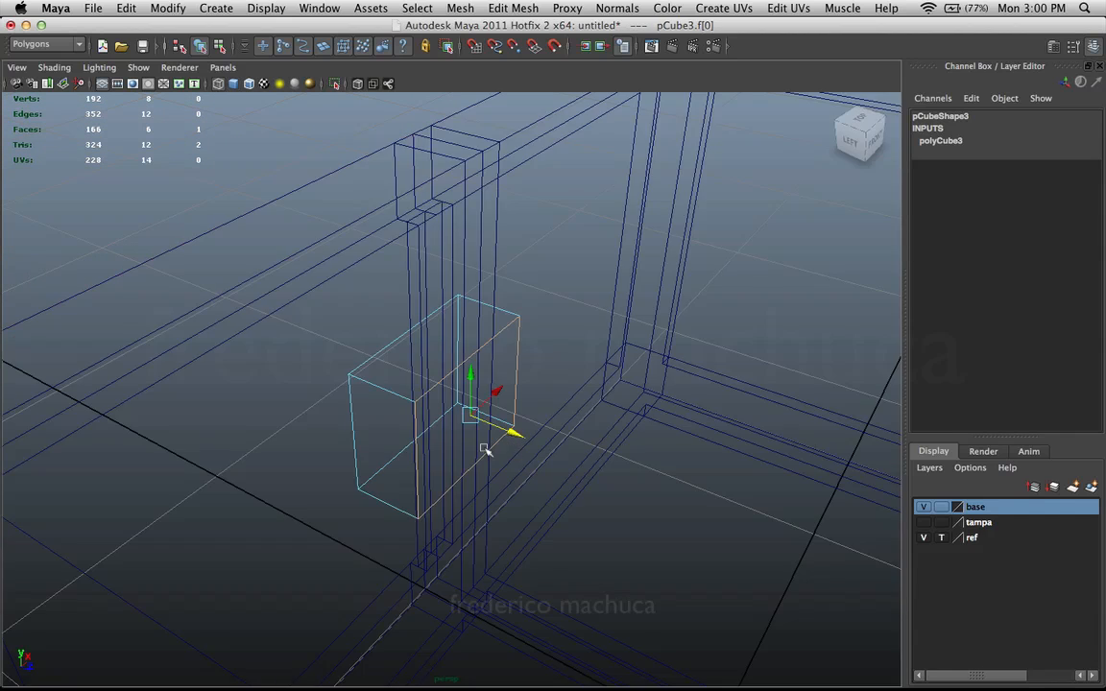
- Delete the lock plate's hidden inner face and return to shaded display
mouse_move(484, 449)
alt+mouse_down()
mouse_move(539, 426)
mouse_move(530, 419)
alt+mouse_up()
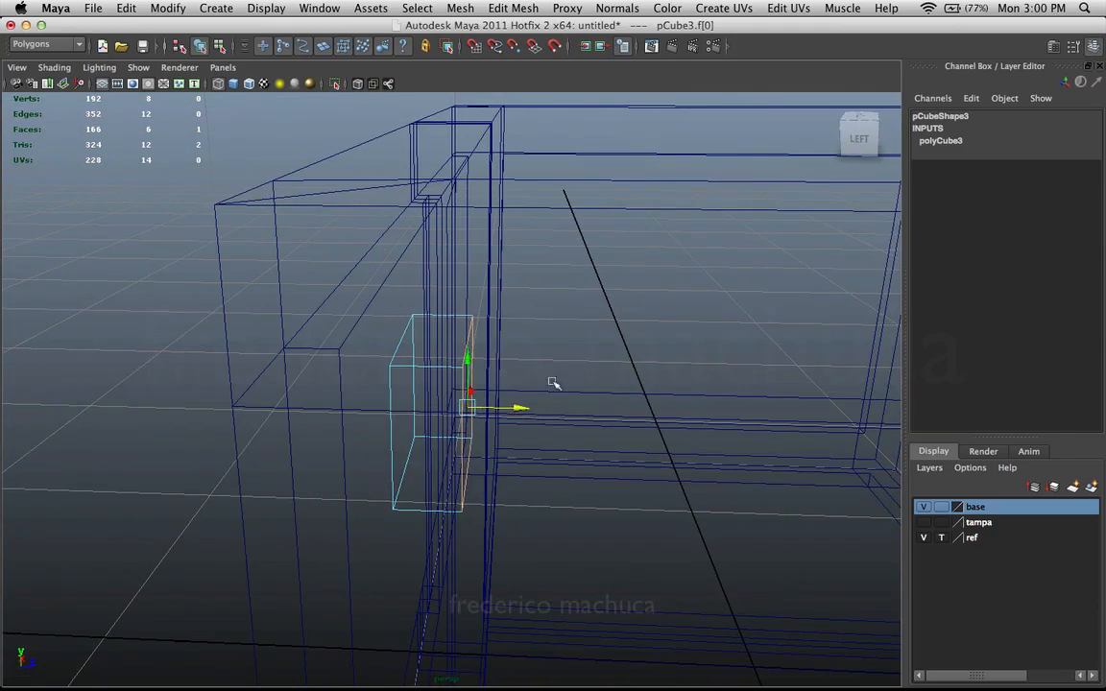
key(5)
mouse_move(527, 366)
alt+mouse_down()
mouse_move(494, 388)
mouse_move(451, 375)
alt+mouse_up()
key(4)
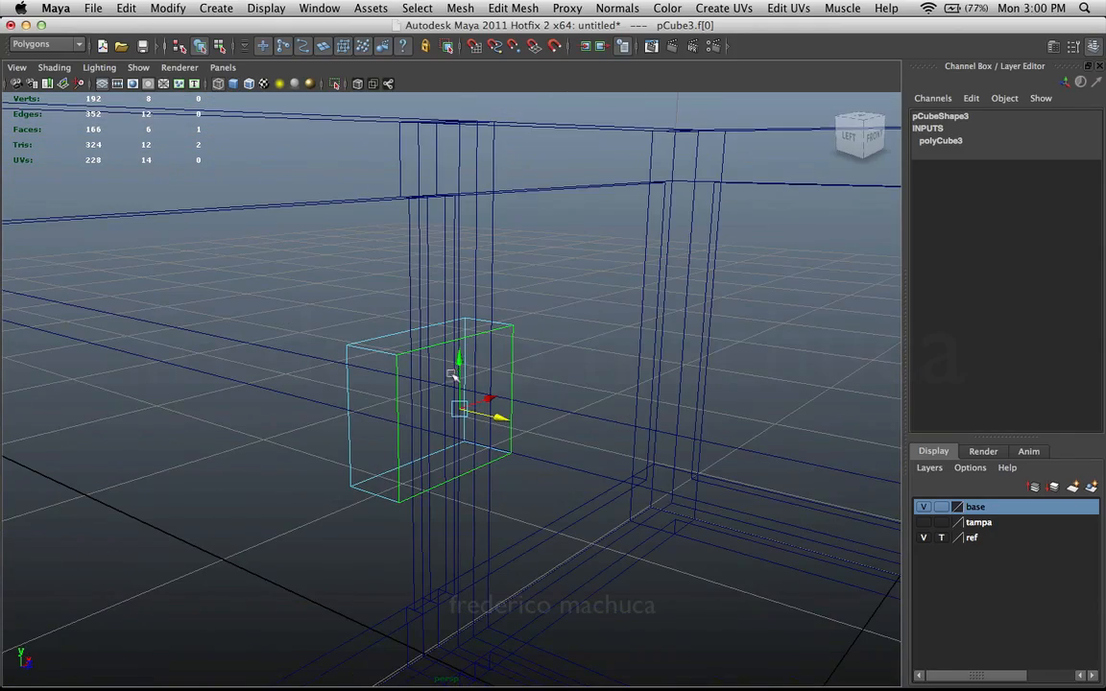
mouse_move(521, 344)
alt+mouse_down()
mouse_move(558, 333)
mouse_move(517, 344)
alt+mouse_up()
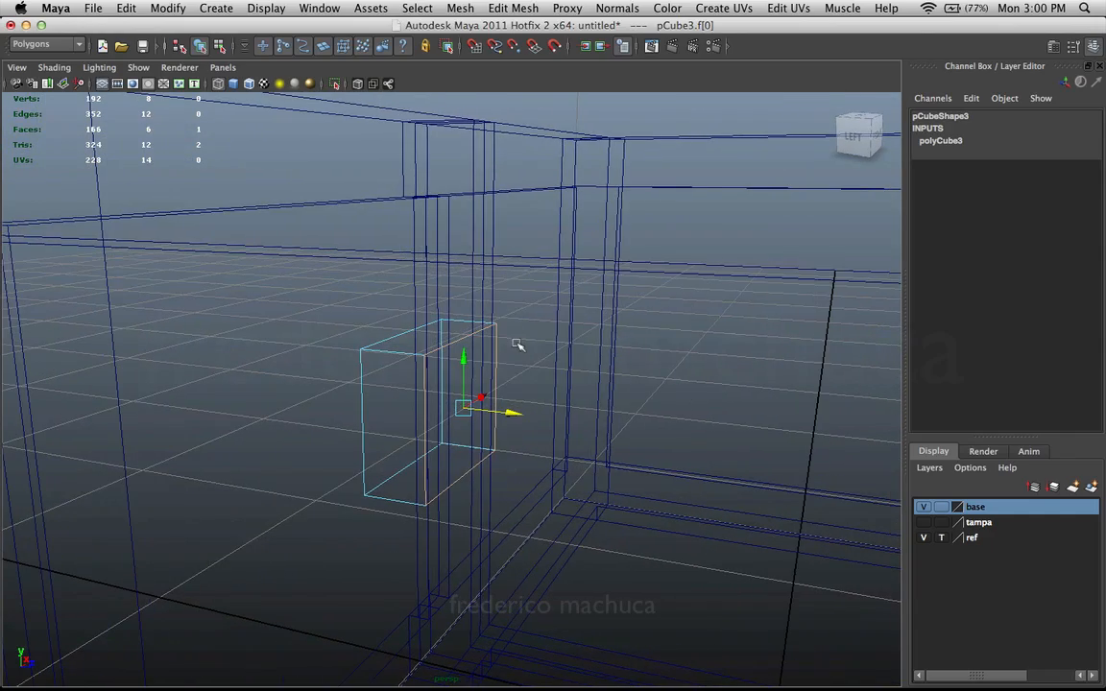
alt+drag(396, 318, 398, 360)
key(5)
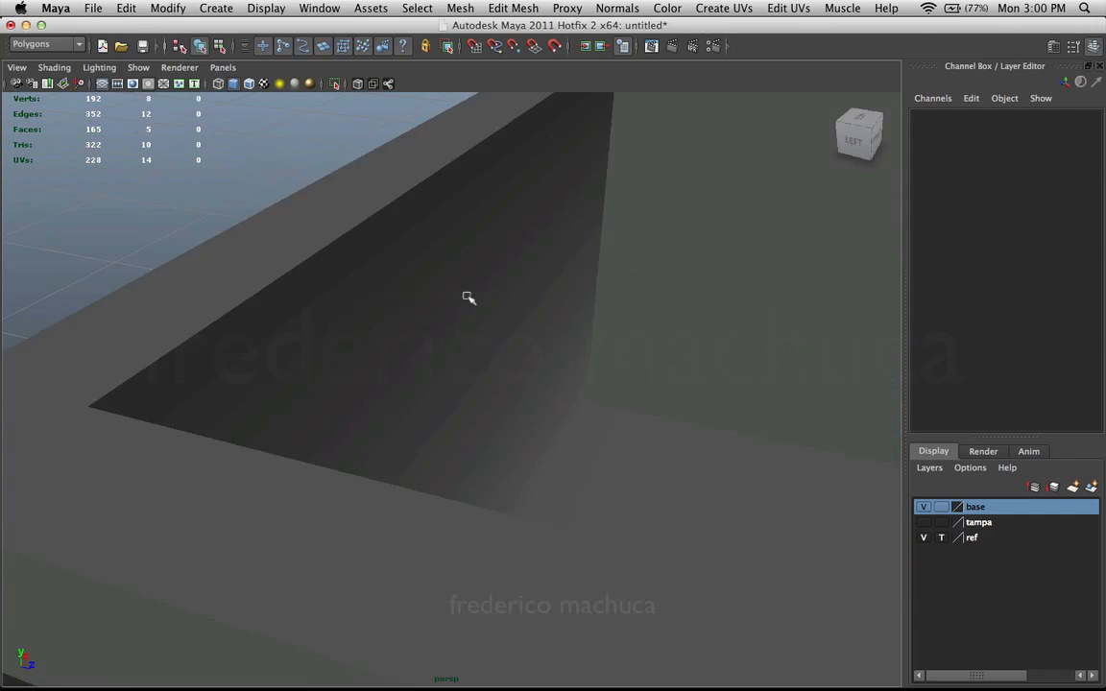
alt+drag(355, 309, 442, 353)
right_drag(430, 373, 328, 359)
- Examine how the lock plate and centre strap sit against the box wall from outside and above
alt+drag(328, 358, 775, 350)
click(775, 351)
alt+right_drag(775, 350, 634, 352)
alt+drag(634, 351, 447, 353)
alt+right_drag(447, 353, 513, 387)
click(426, 400)
alt+drag(412, 400, 547, 384)
alt+right_drag(415, 370, 504, 375)
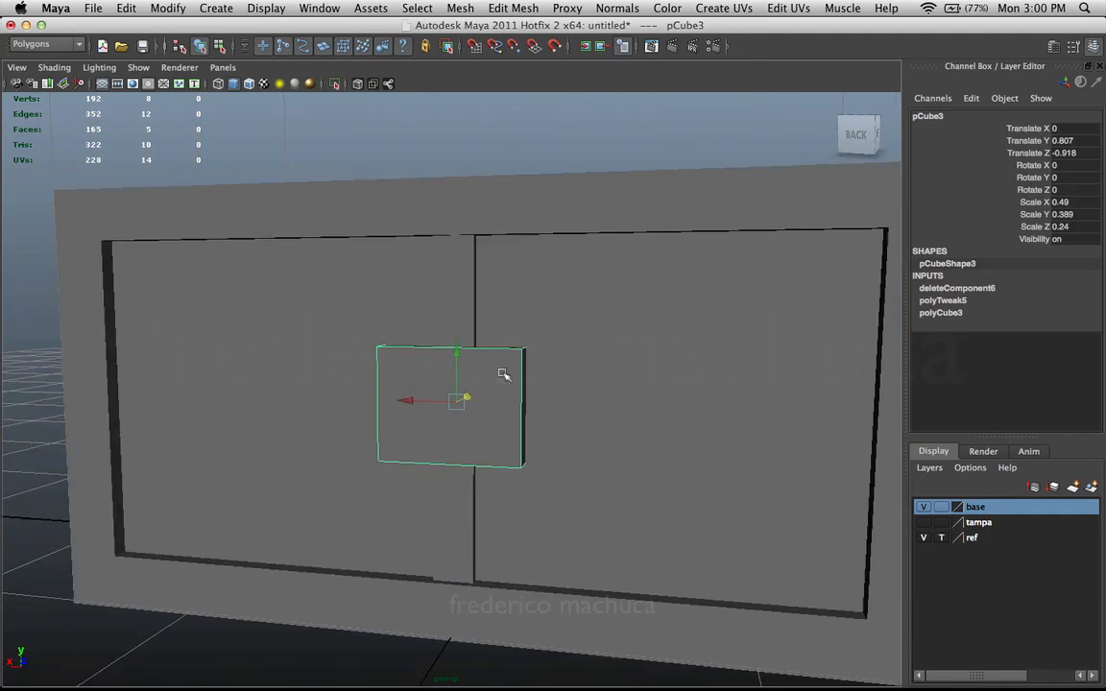
click(484, 338)
alt+drag(485, 340, 437, 310)
click(493, 410)
click(463, 324)
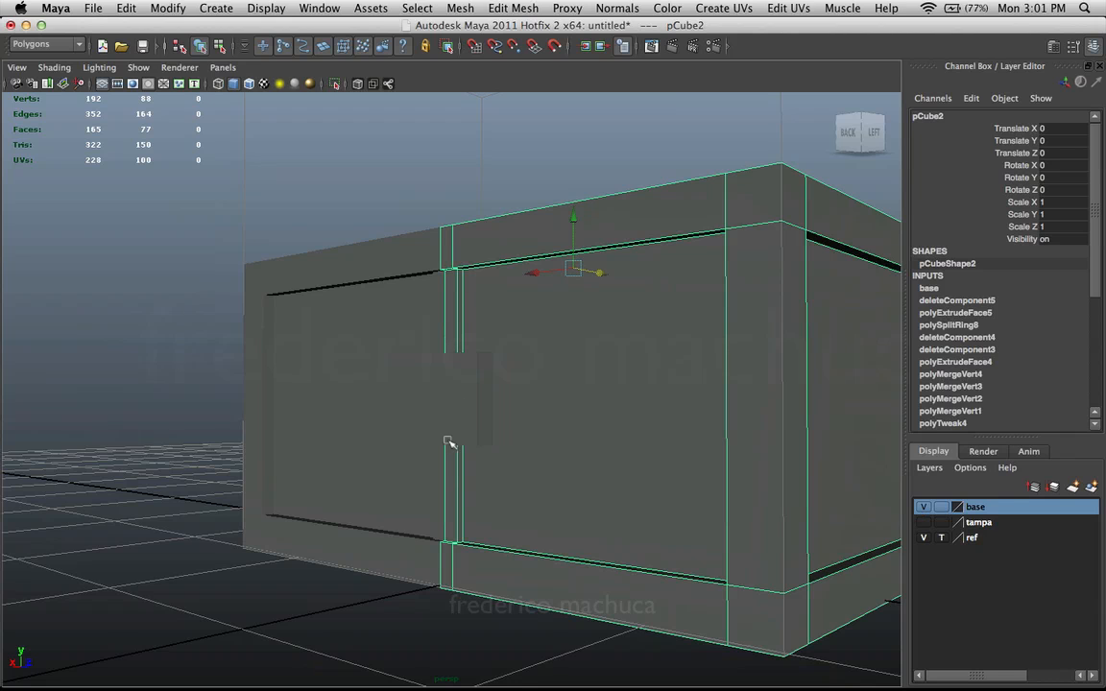
alt+drag(438, 398, 452, 336)
click(482, 399)
click(451, 329)
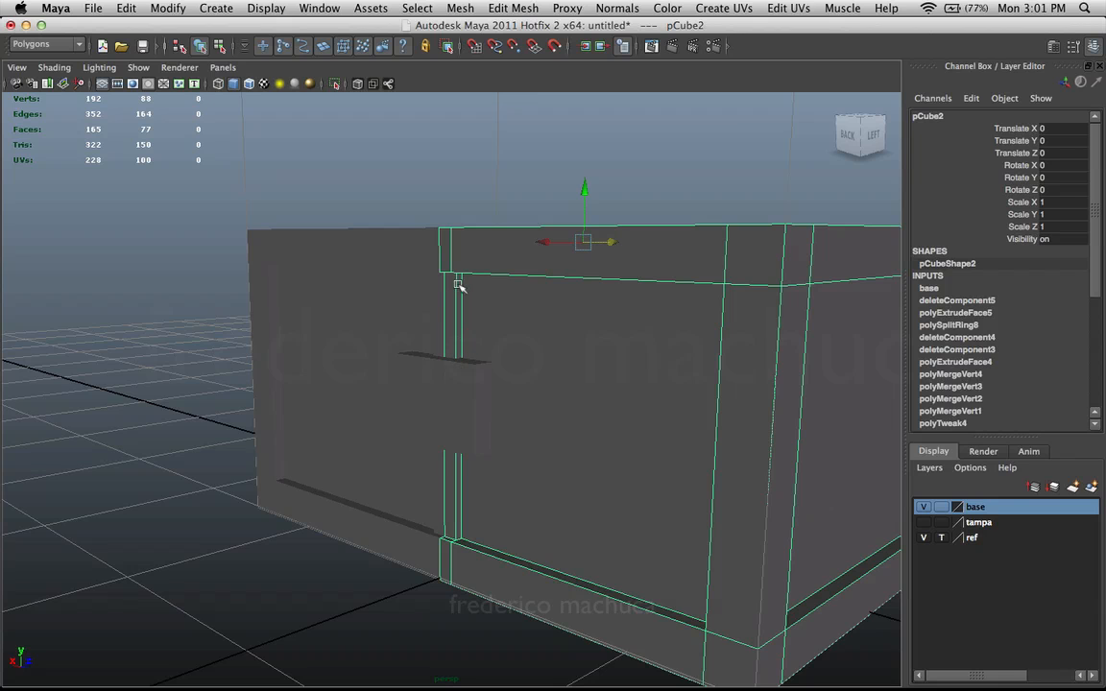
alt+drag(473, 304, 429, 352)
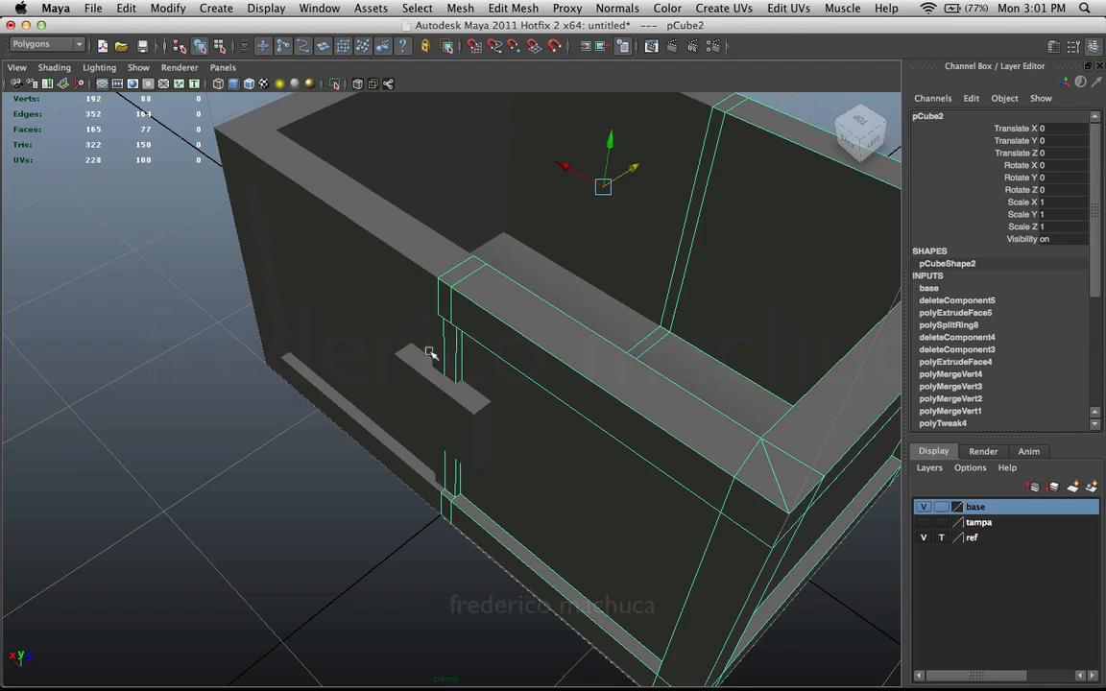
alt+drag(651, 265, 534, 257)
- Remove the mirrored copy of the box, keeping the lock plate, and select the original half
click(316, 276)
key(Delete)
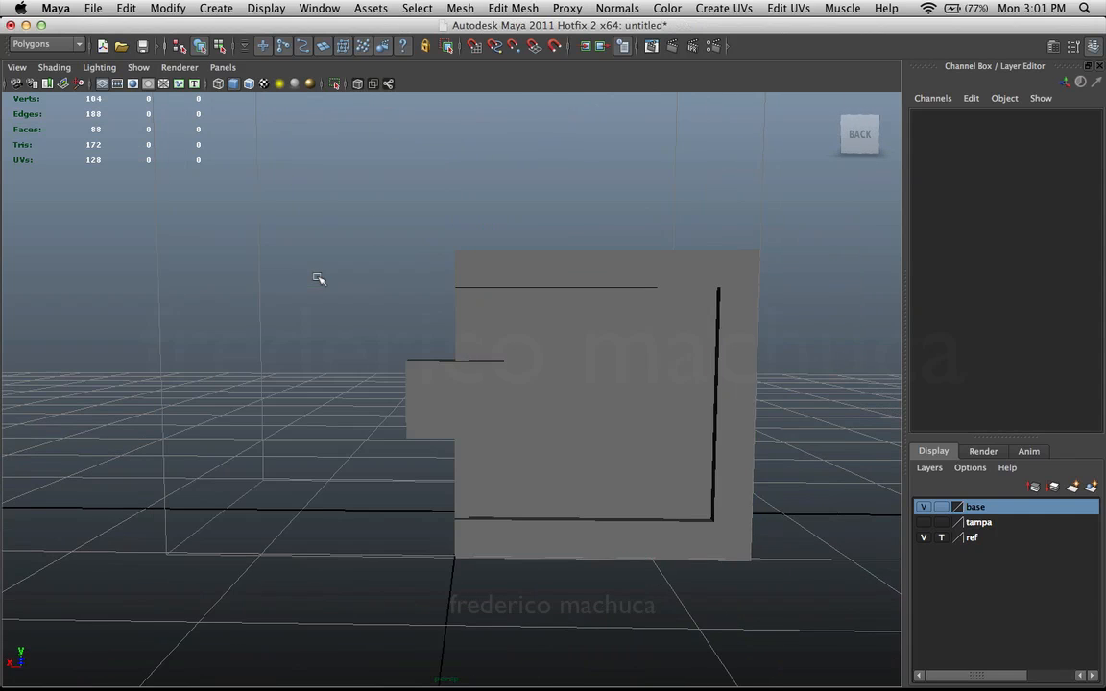
alt+drag(510, 419, 471, 425)
click(576, 366)
- Delete the edge loop running around the half box just beside its open centre border
alt+drag(680, 361, 637, 320)
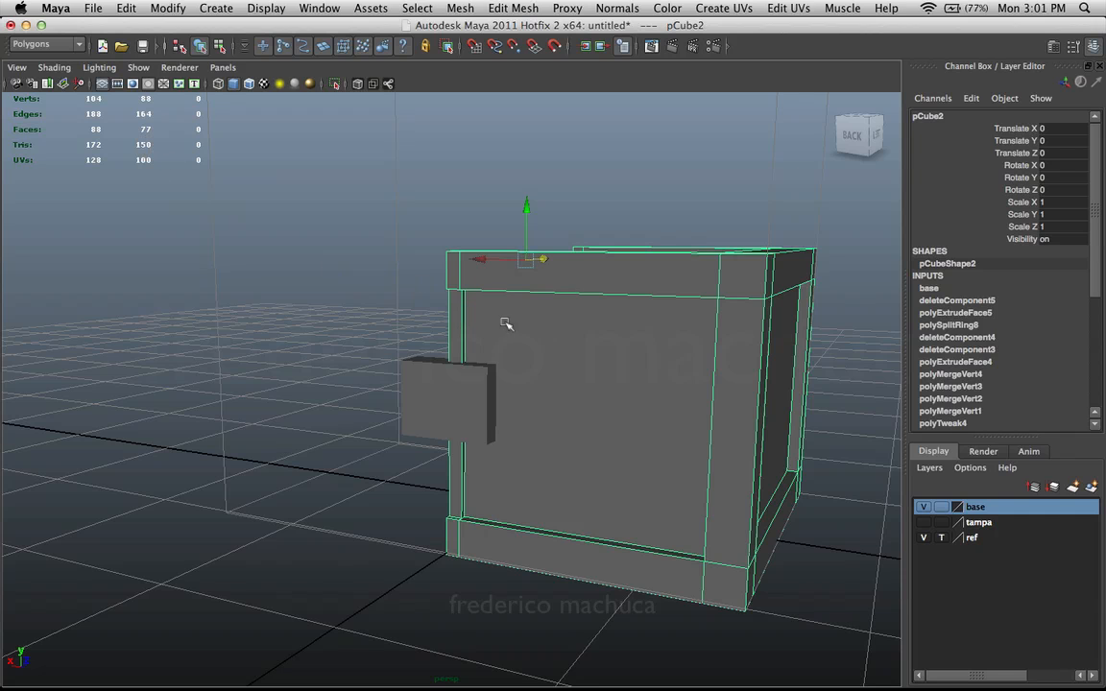
alt+drag(567, 308, 545, 299)
right_drag(545, 299, 535, 259)
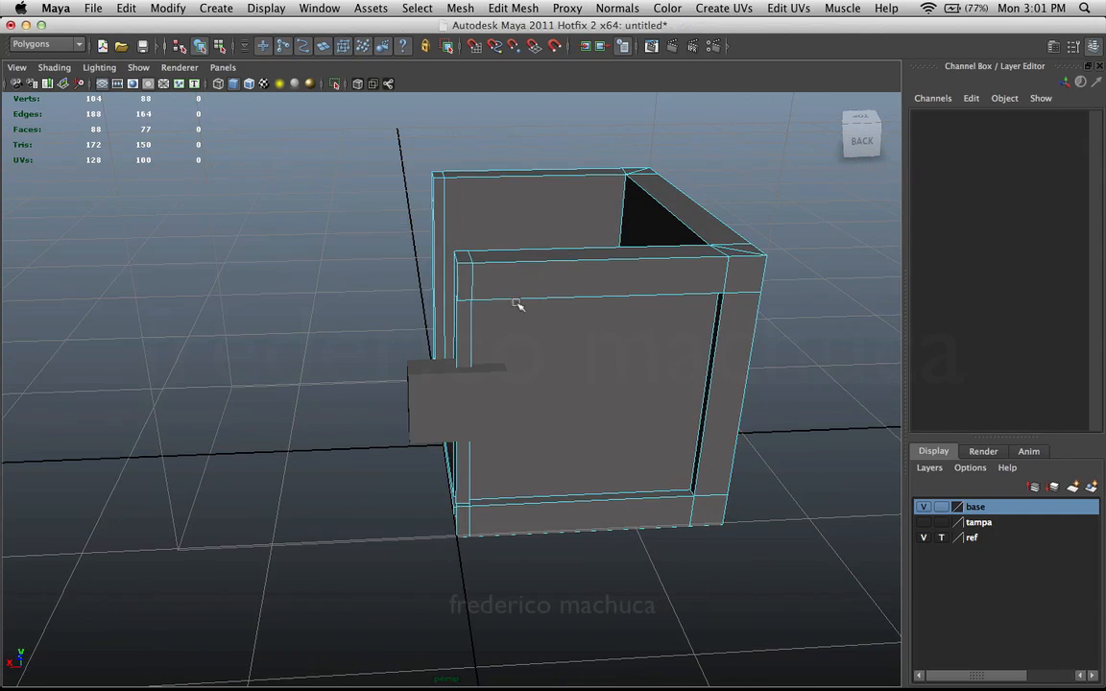
alt+drag(487, 282, 347, 329)
click(402, 312)
alt+drag(330, 375, 592, 365)
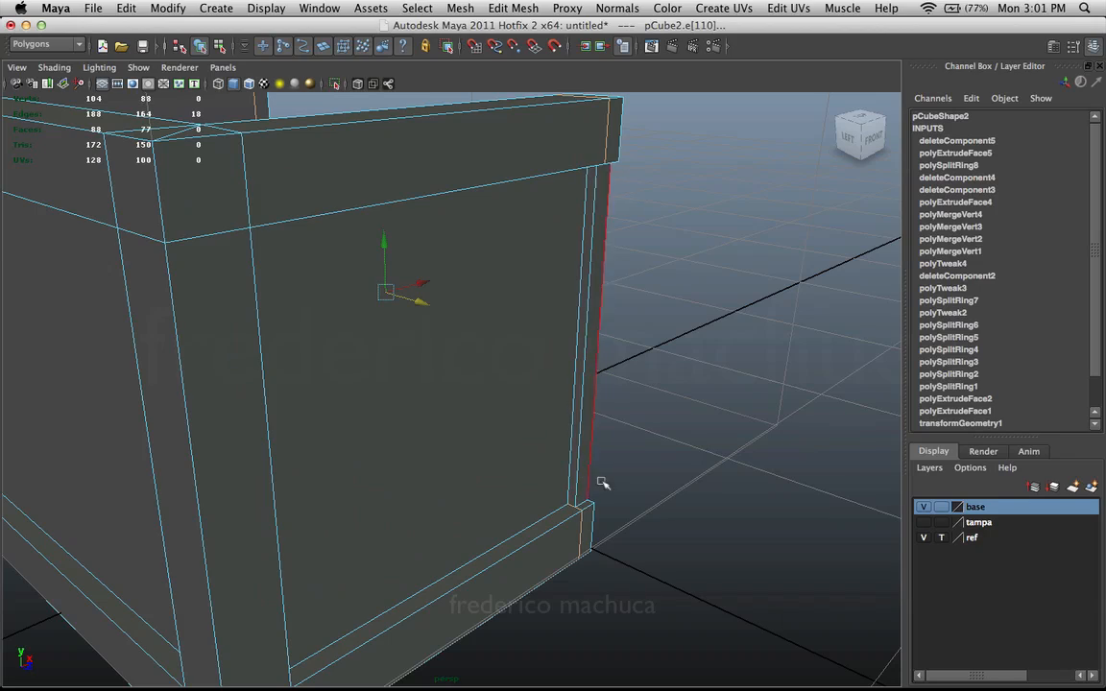
alt+drag(602, 483, 605, 323)
click(518, 10)
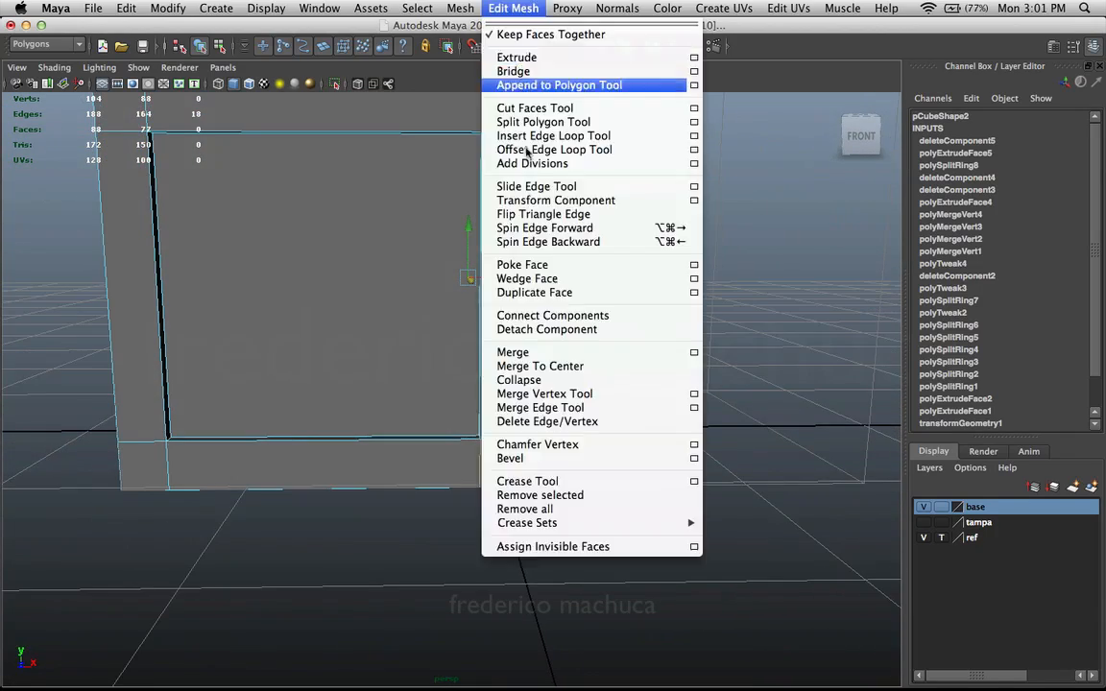
click(557, 423)
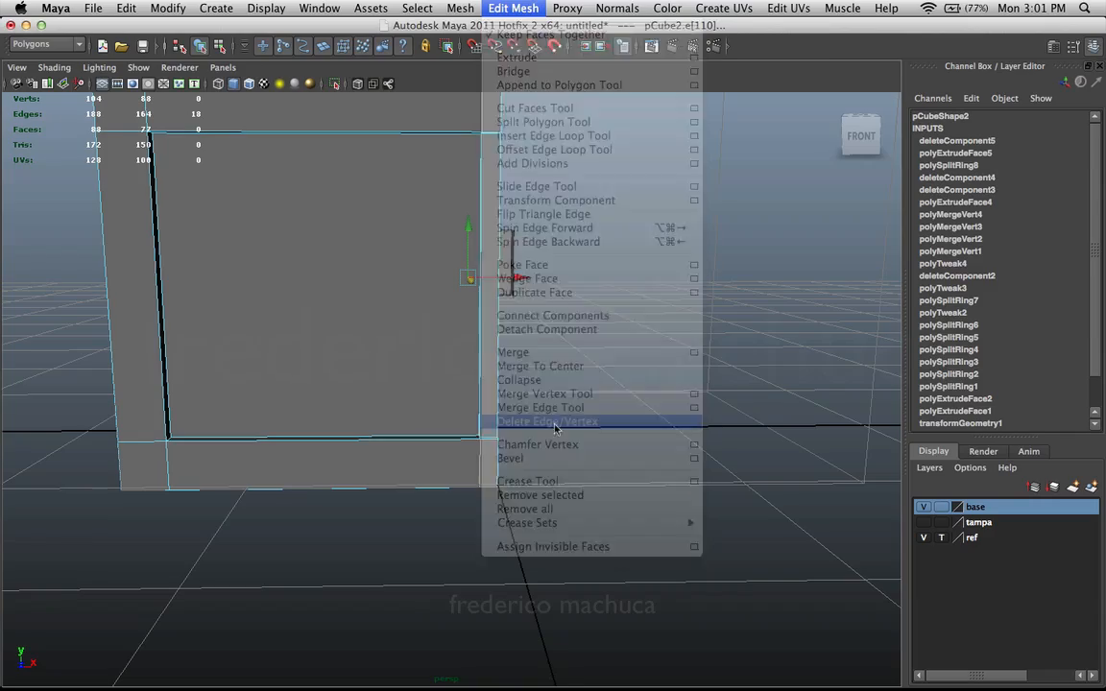
- Delete the vertical edge on the side of the raised centre strap on both the front and back walls
alt+drag(553, 417, 459, 351)
alt+right_drag(460, 351, 593, 370)
alt+drag(593, 369, 464, 307)
right_drag(404, 260, 407, 229)
alt+right_drag(418, 246, 513, 275)
click(395, 248)
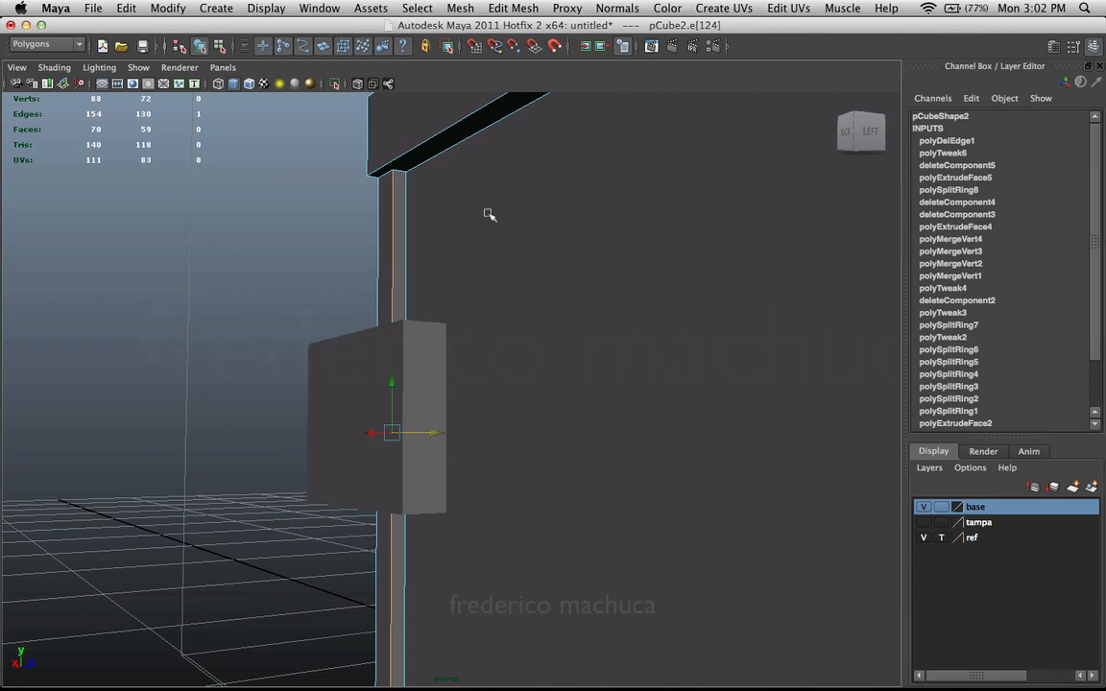
alt+drag(490, 214, 535, 244)
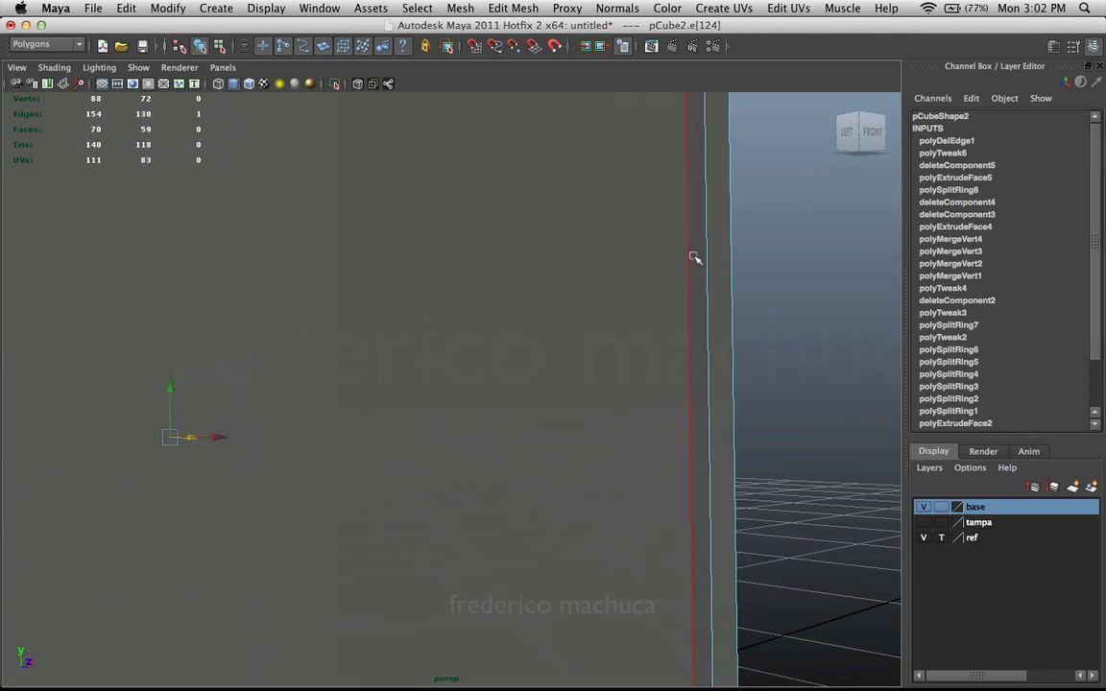
alt+drag(695, 257, 507, 147)
click(513, 8)
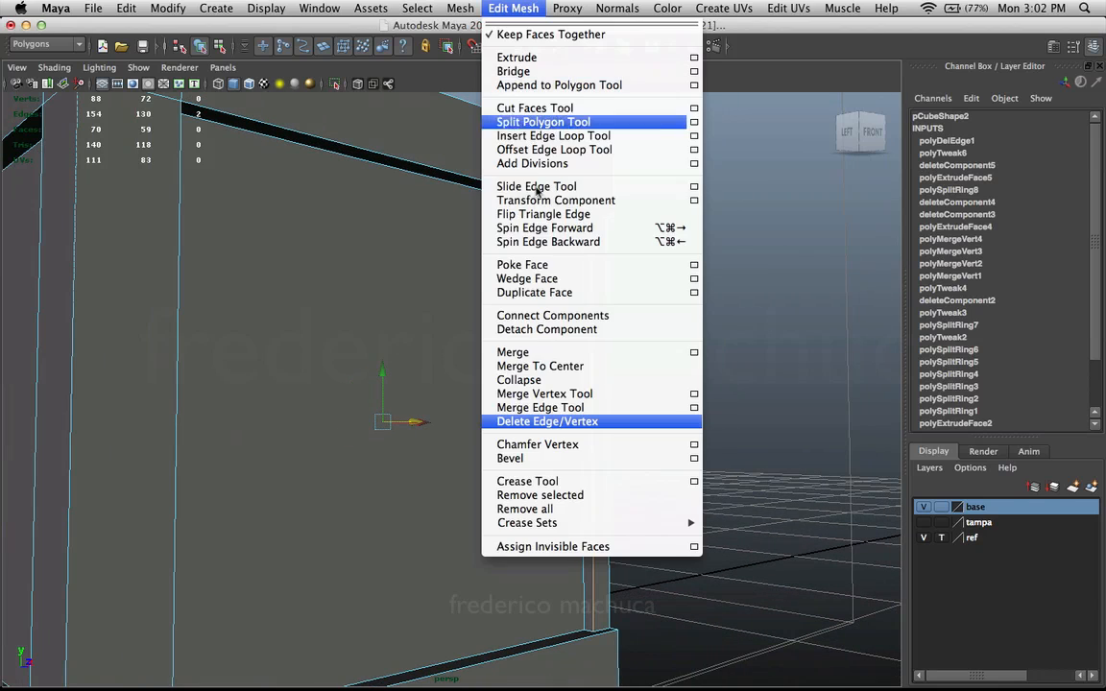
click(518, 422)
alt+drag(612, 346, 471, 224)
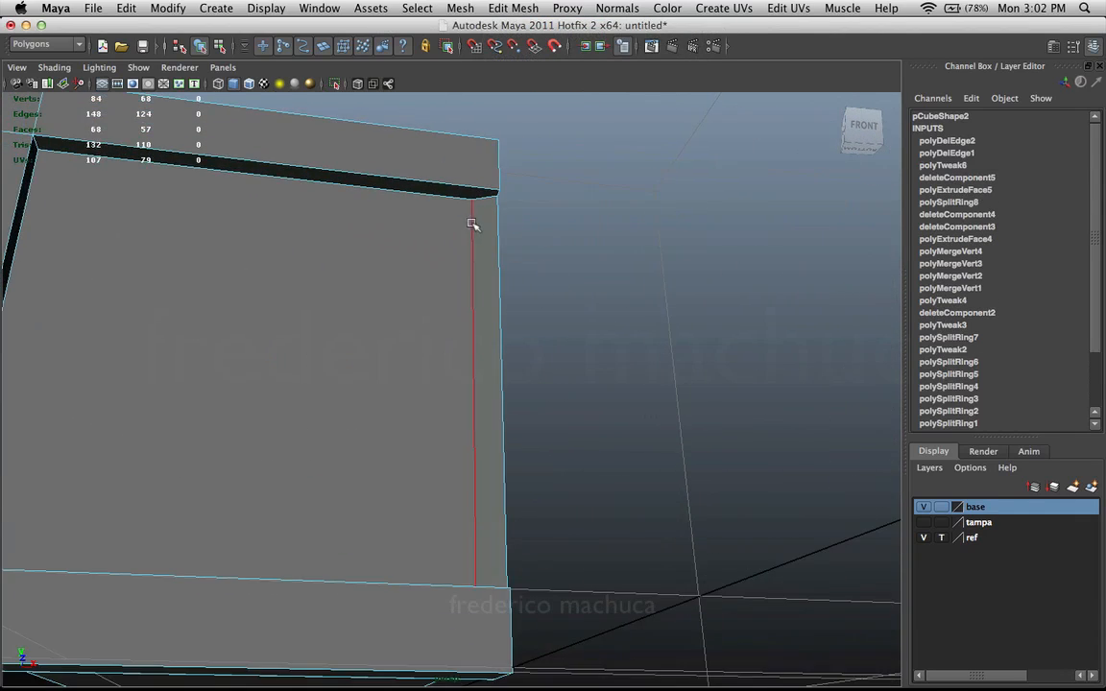
- Snap the strap's two centre-border vertices along Z to the recessed panel's depth on the wall opposite the lock plate
right_drag(472, 224, 425, 221)
alt+drag(425, 221, 363, 234)
alt+middle_drag(363, 234, 461, 219)
alt+right_drag(461, 219, 584, 250)
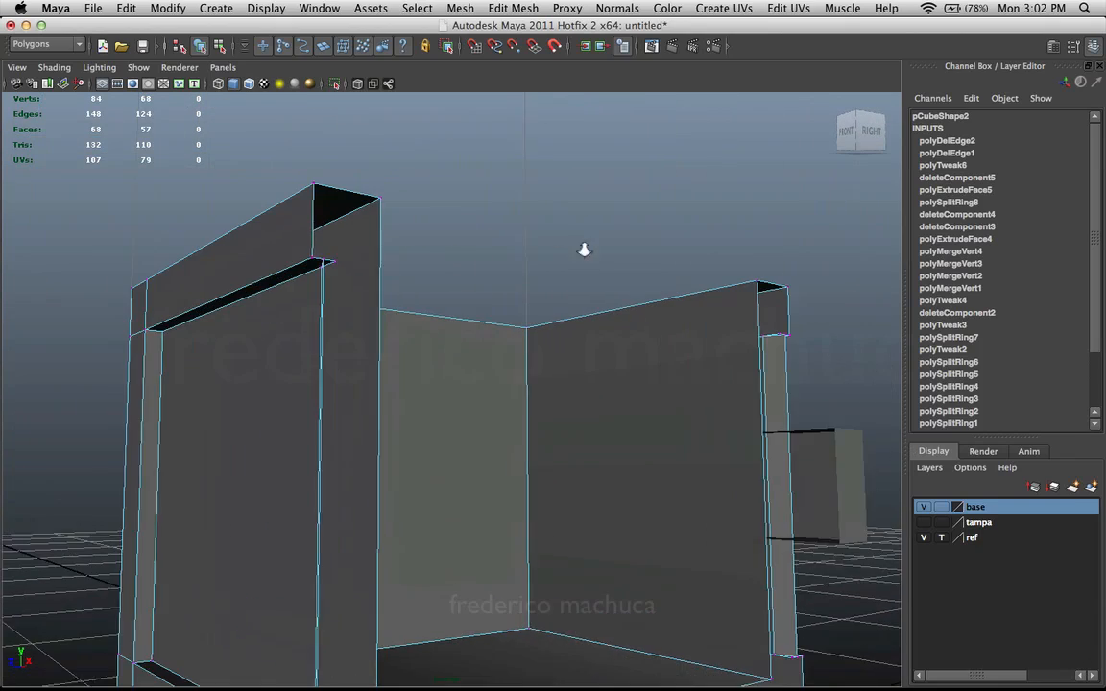
alt+drag(584, 250, 355, 237)
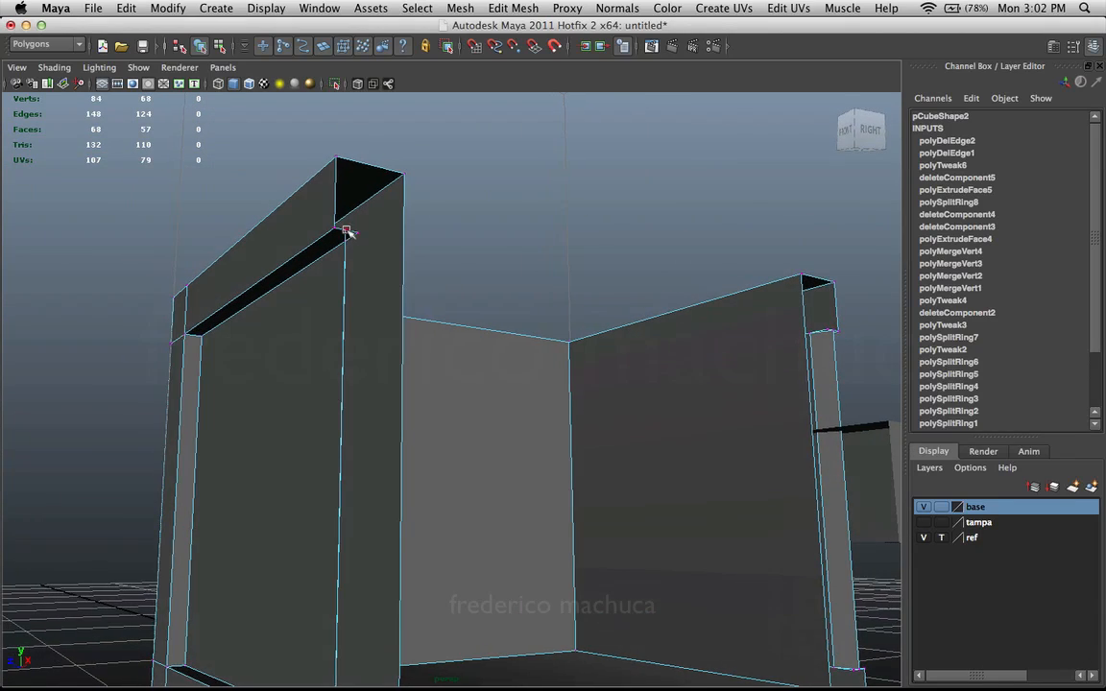
click(347, 232)
alt+middle_drag(403, 258, 457, 177)
alt+drag(457, 368, 394, 487)
alt+middle_drag(395, 487, 450, 338)
alt+right_drag(450, 337, 462, 374)
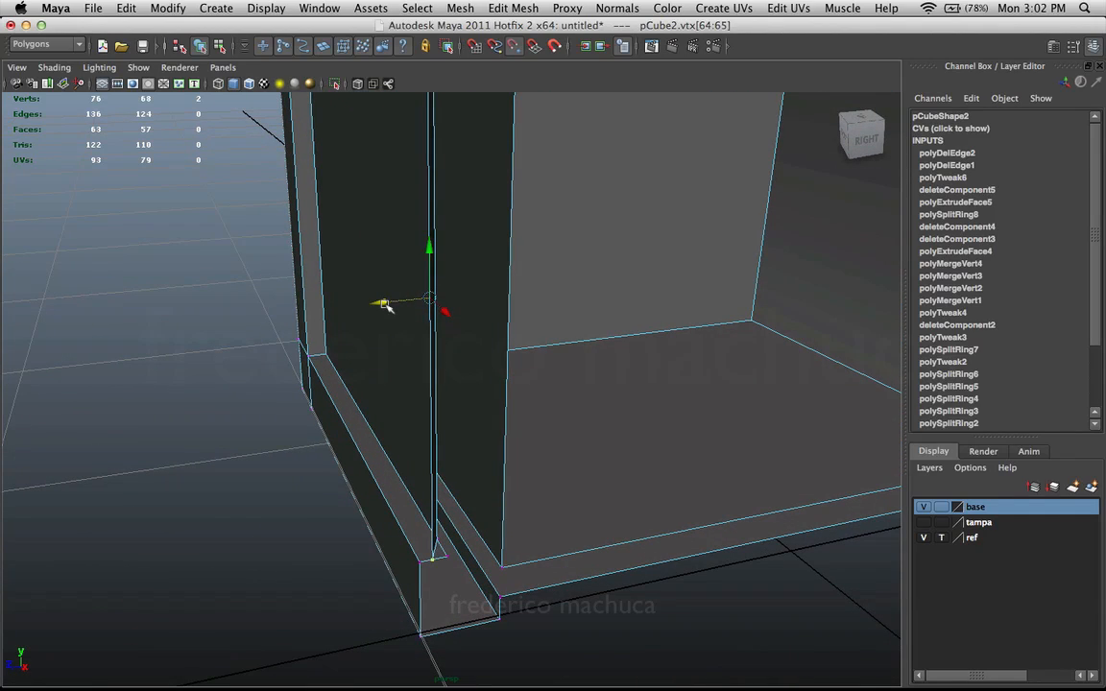
alt+drag(389, 305, 389, 396)
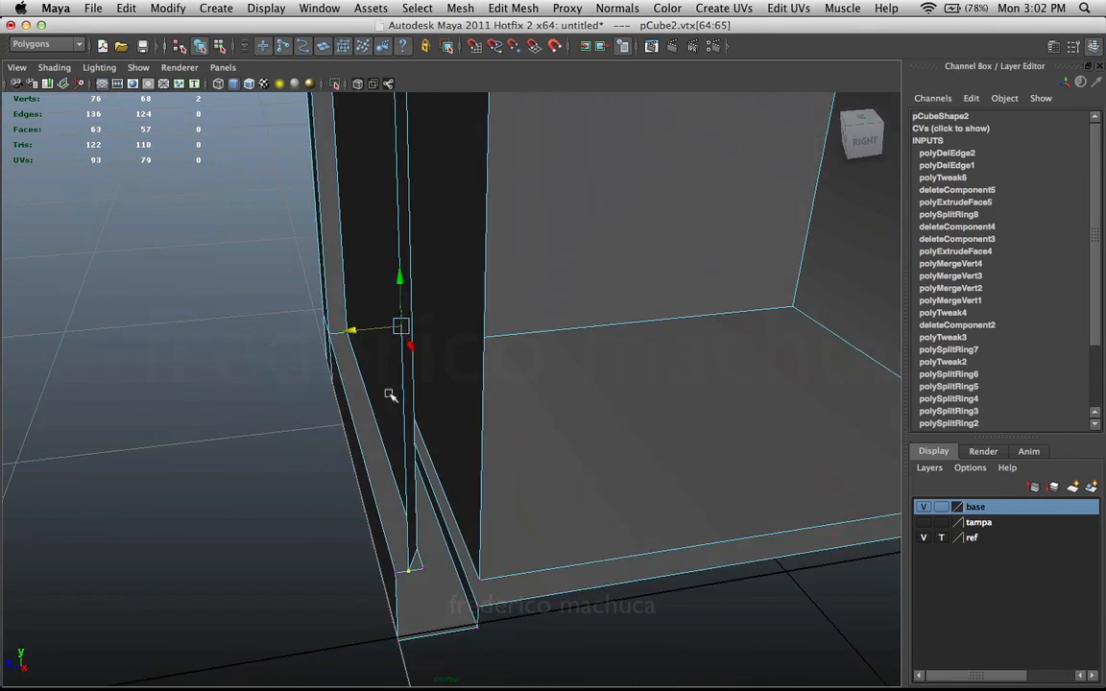
drag(354, 332, 370, 330)
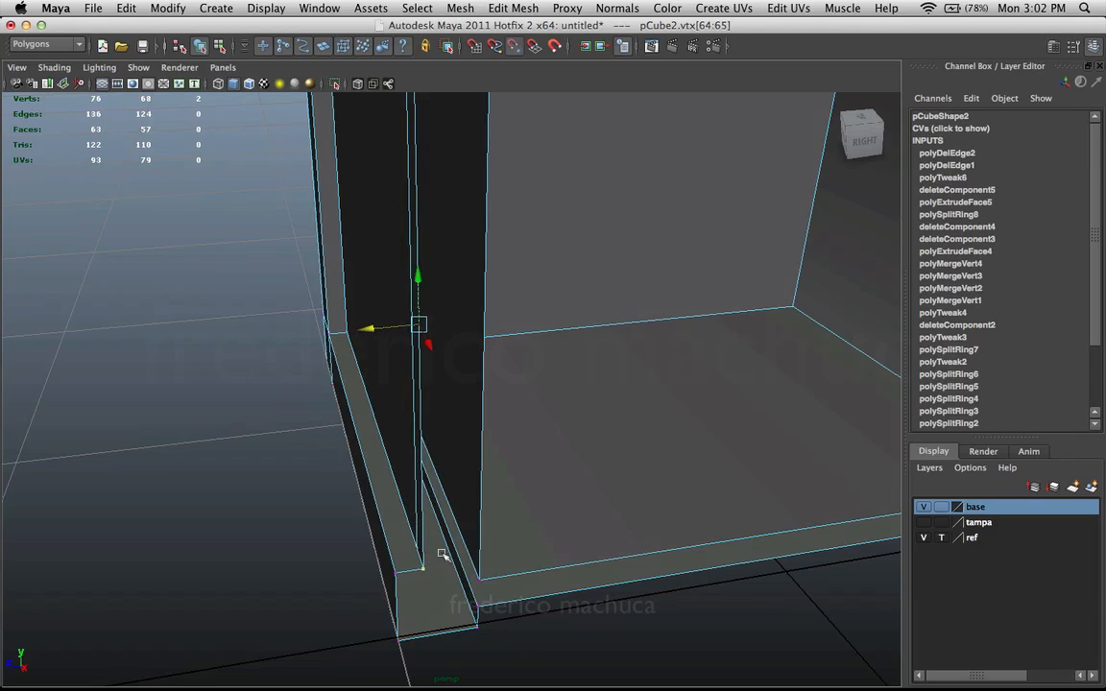
- Snap the strap's two centre-border vertices along Z to the recessed panel's depth on the lock plate's wall
alt+right_drag(511, 461, 471, 370)
alt+middle_drag(673, 355, 645, 388)
alt+drag(645, 388, 584, 395)
click(723, 395)
alt+middle_drag(678, 480, 600, 350)
alt+right_drag(601, 350, 639, 370)
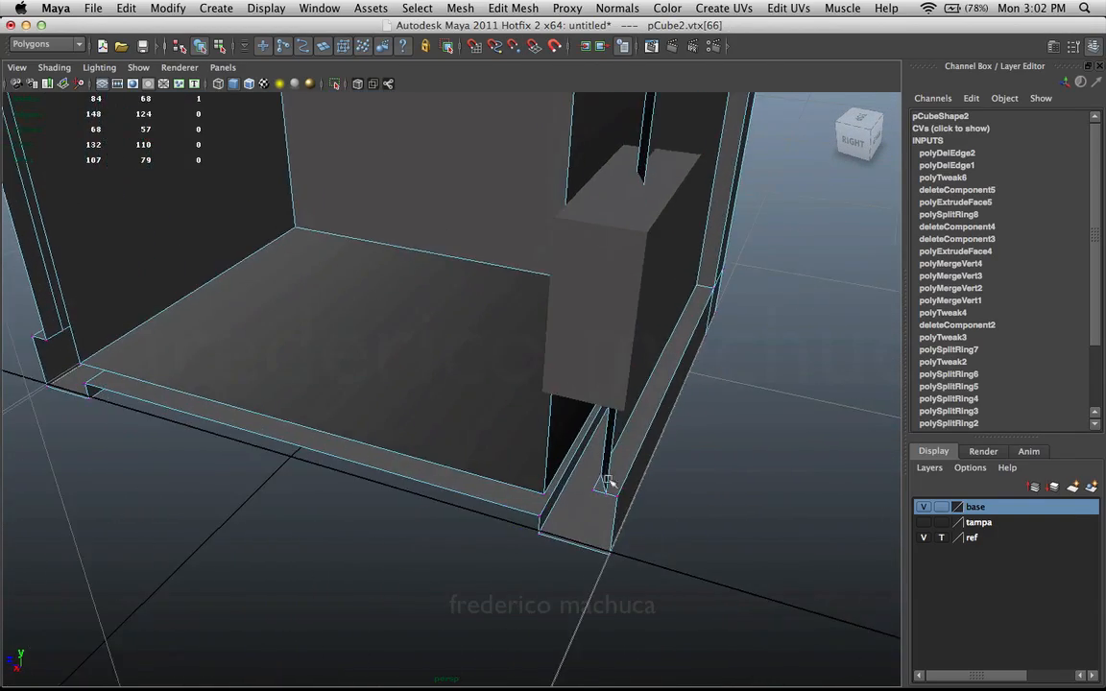
shift+click(606, 493)
alt+drag(606, 493, 615, 452)
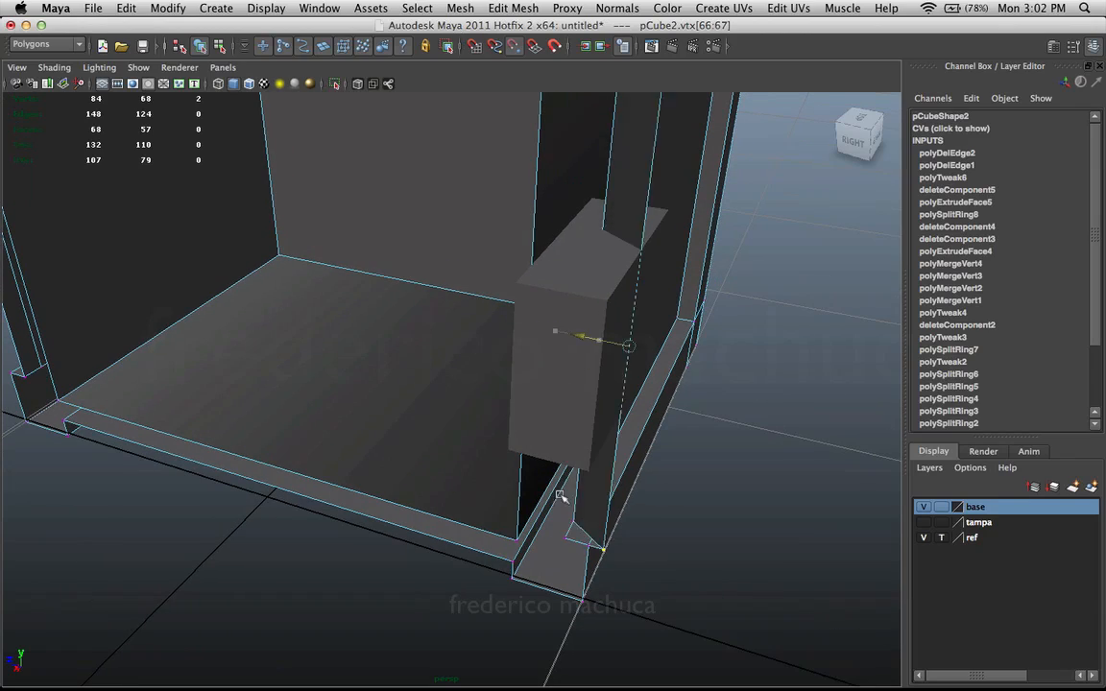
- Select all vertices along the half box's open centre border and merge the overlapping ones
alt+drag(563, 531, 474, 244)
drag(319, 612, 321, 611)
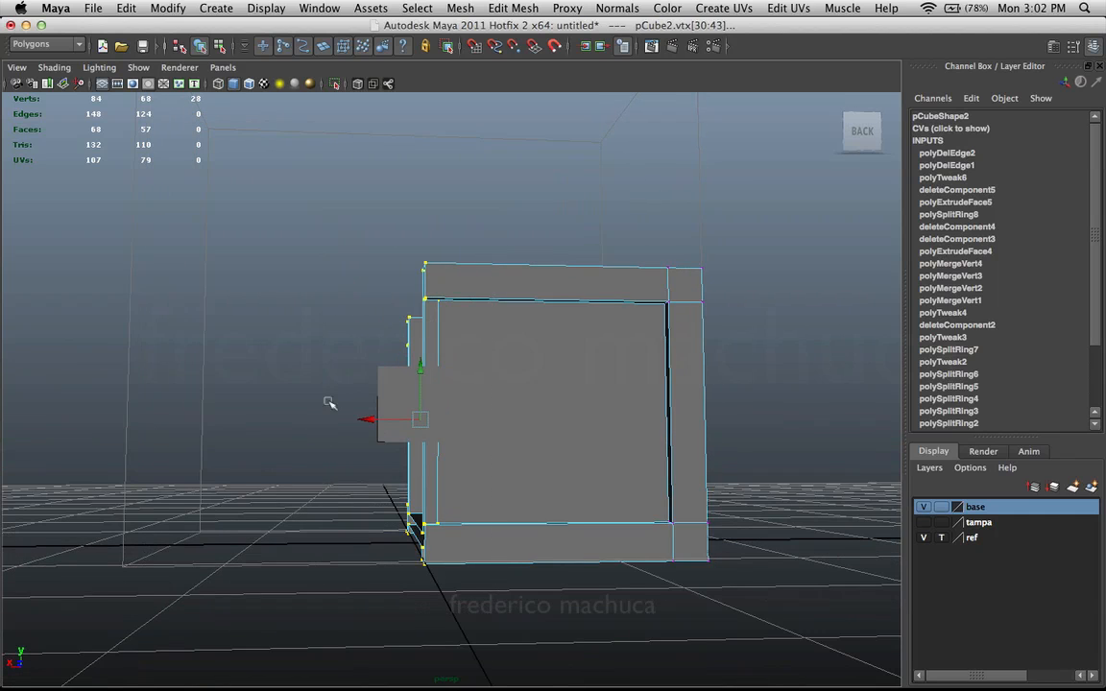
click(511, 9)
click(504, 332)
- Delete the leftover vertical strap edges from the recessed panels on the front and back walls
alt+right_drag(433, 356, 622, 363)
alt+drag(552, 363, 526, 285)
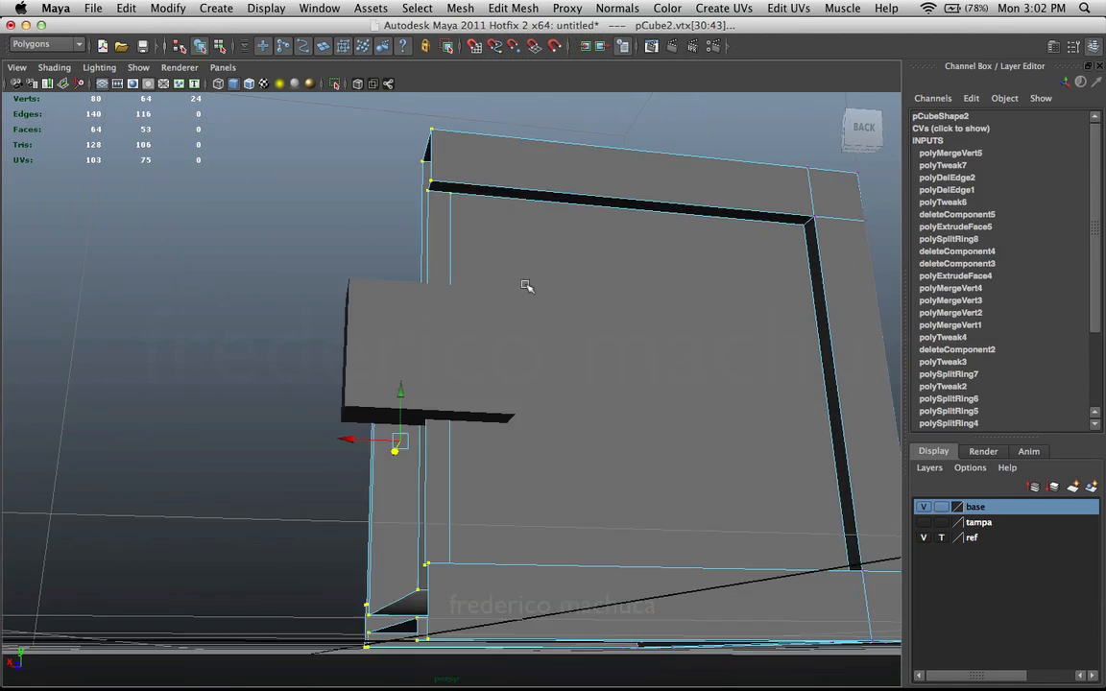
right_click(522, 284)
right_drag(523, 285, 474, 234)
click(450, 256)
click(451, 250)
alt+drag(453, 251, 268, 402)
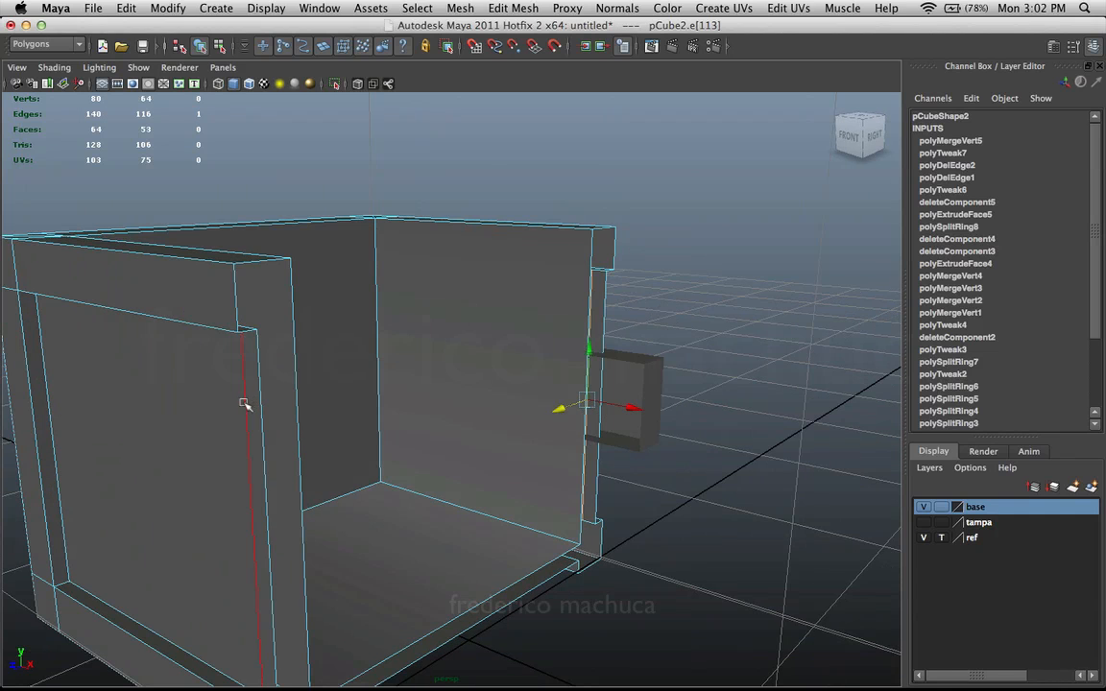
click(245, 404)
key(f)
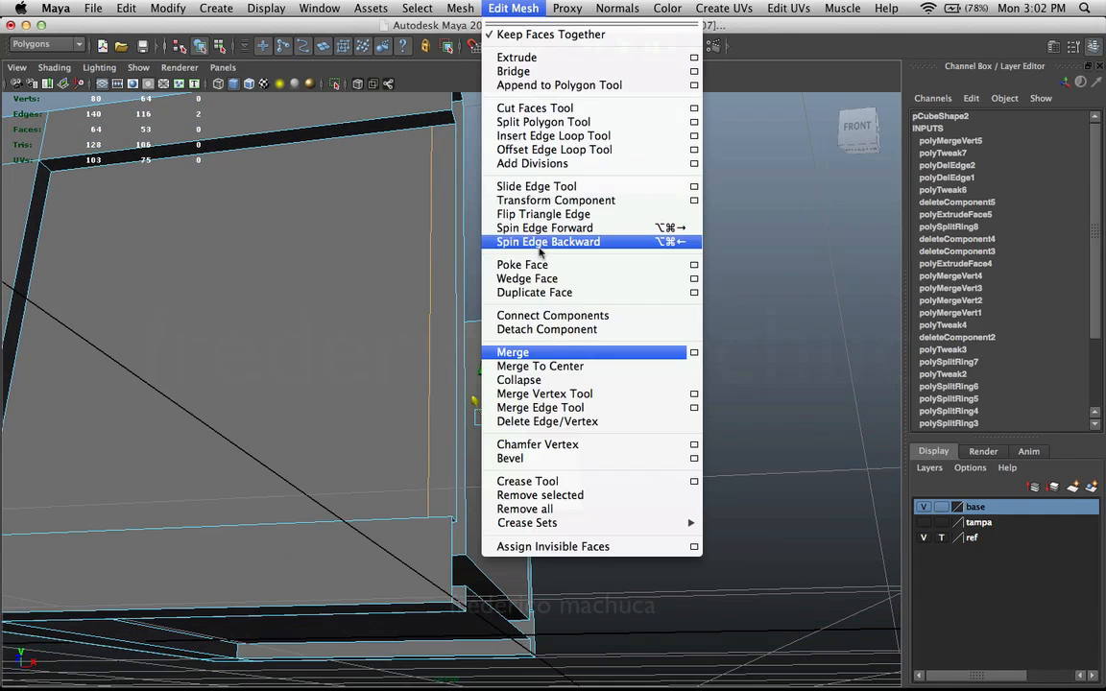
click(552, 421)
alt+drag(682, 324, 405, 331)
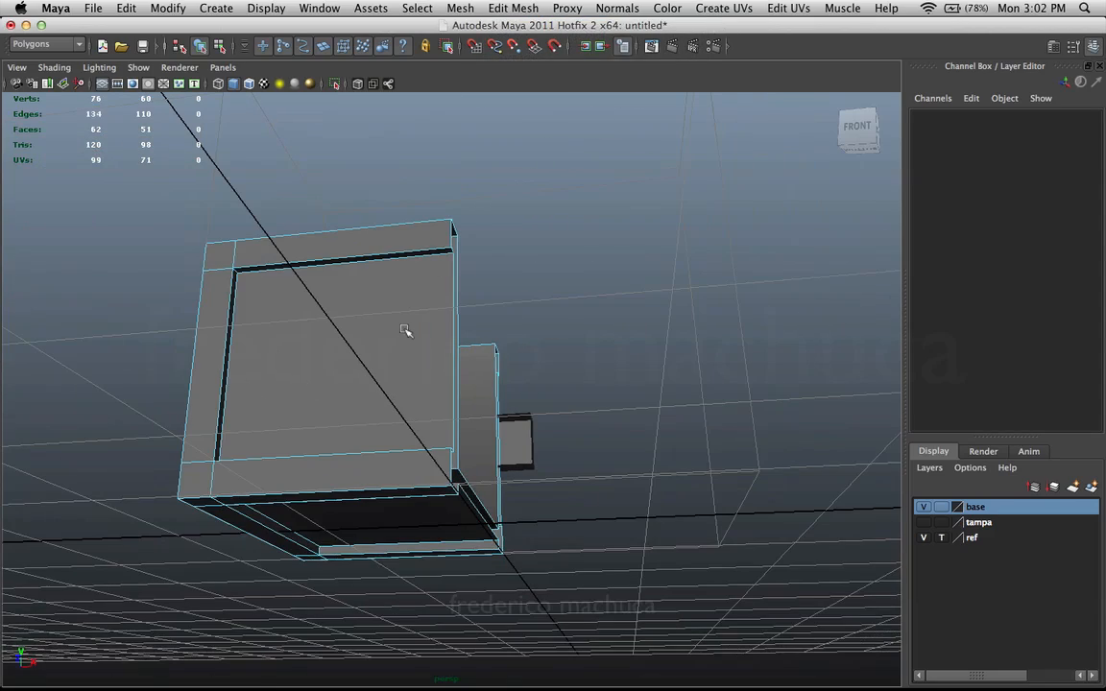
- Return to object selection and examine the flattened panels and the lock plate's fit against the half box
right_drag(436, 308, 440, 306)
click(422, 316)
alt+drag(524, 322, 338, 317)
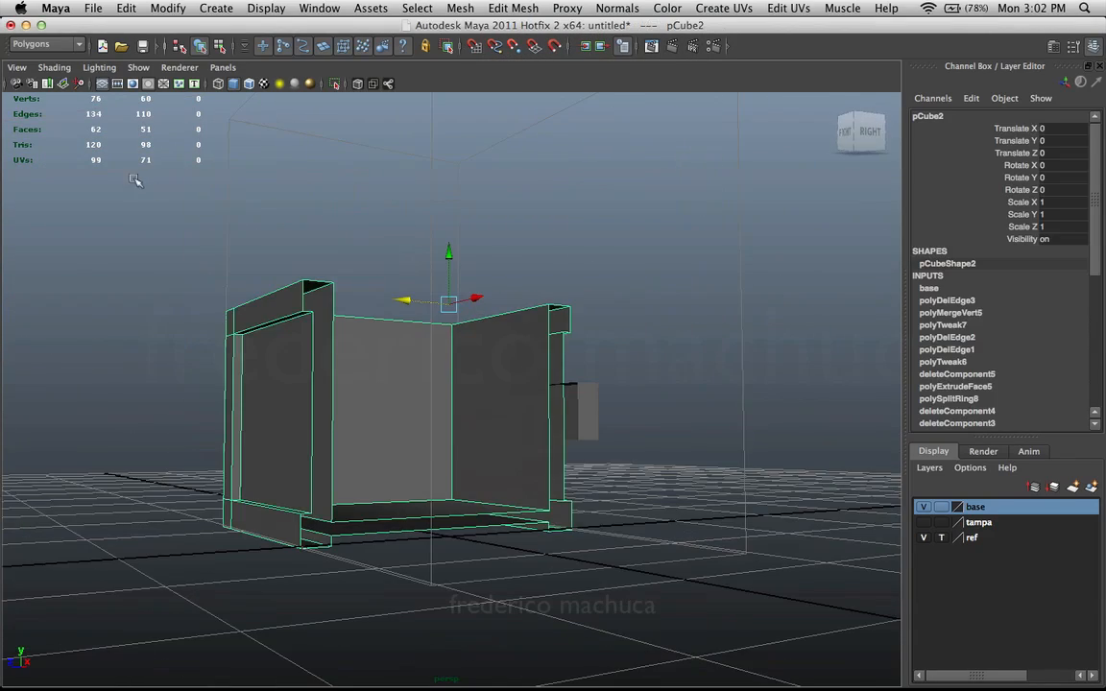
mouse_move(587, 282)
alt+mouse_down()
mouse_move(591, 295)
mouse_move(384, 309)
mouse_move(385, 279)
alt+mouse_up()
alt+right_drag(386, 279, 601, 418)
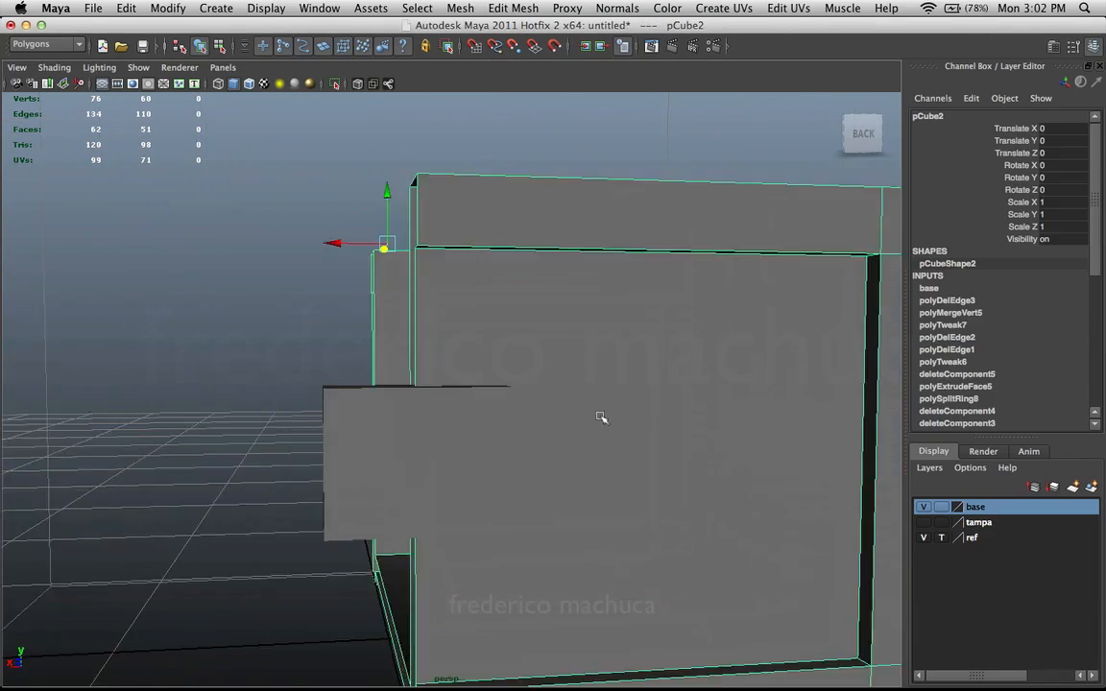
alt+middle_drag(601, 417, 562, 325)
alt+right_drag(650, 339, 403, 325)
click(320, 342)
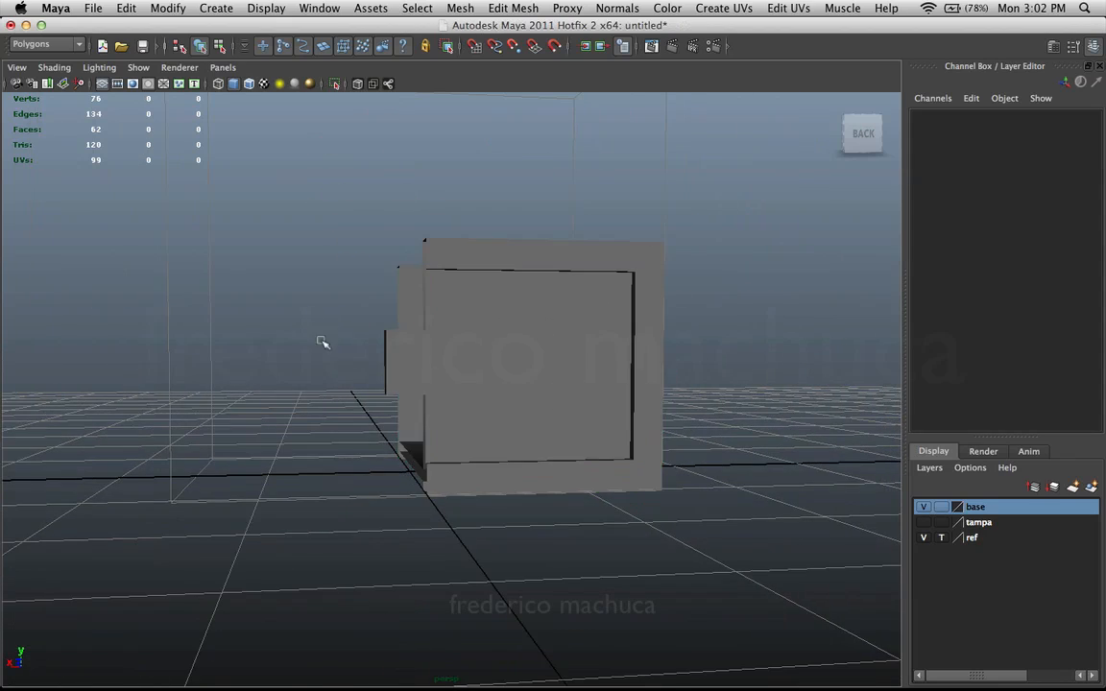
alt+drag(321, 342, 419, 348)
click(575, 325)
alt+right_drag(574, 324, 651, 342)
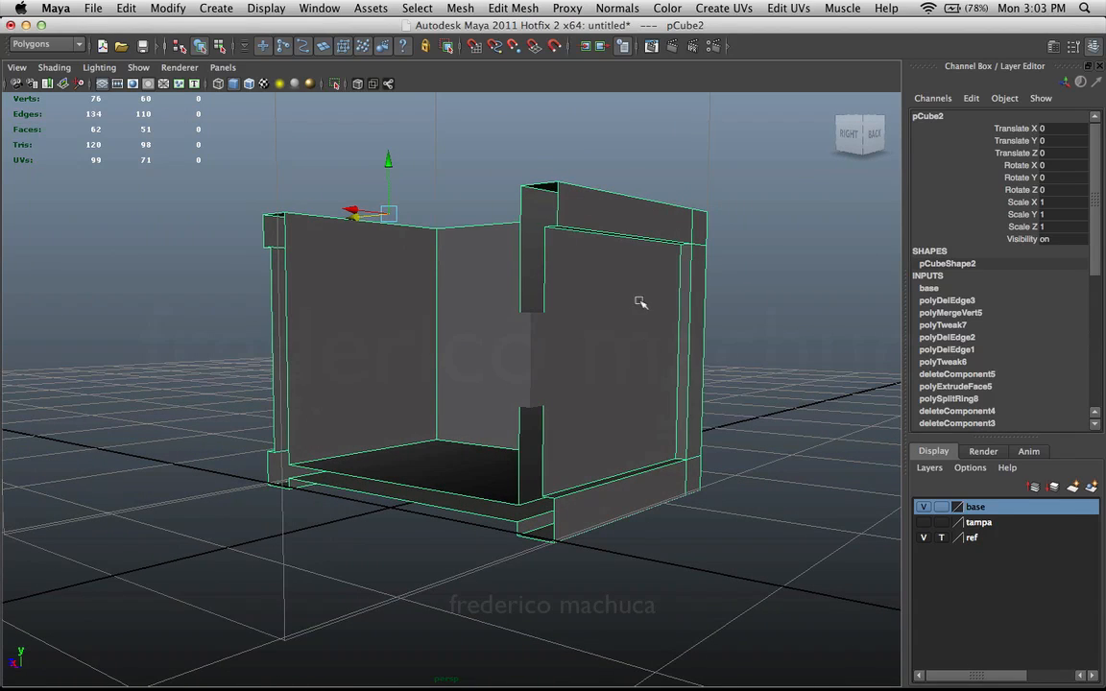
click(788, 330)
click(674, 327)
alt+drag(675, 326, 620, 342)
click(726, 333)
click(694, 339)
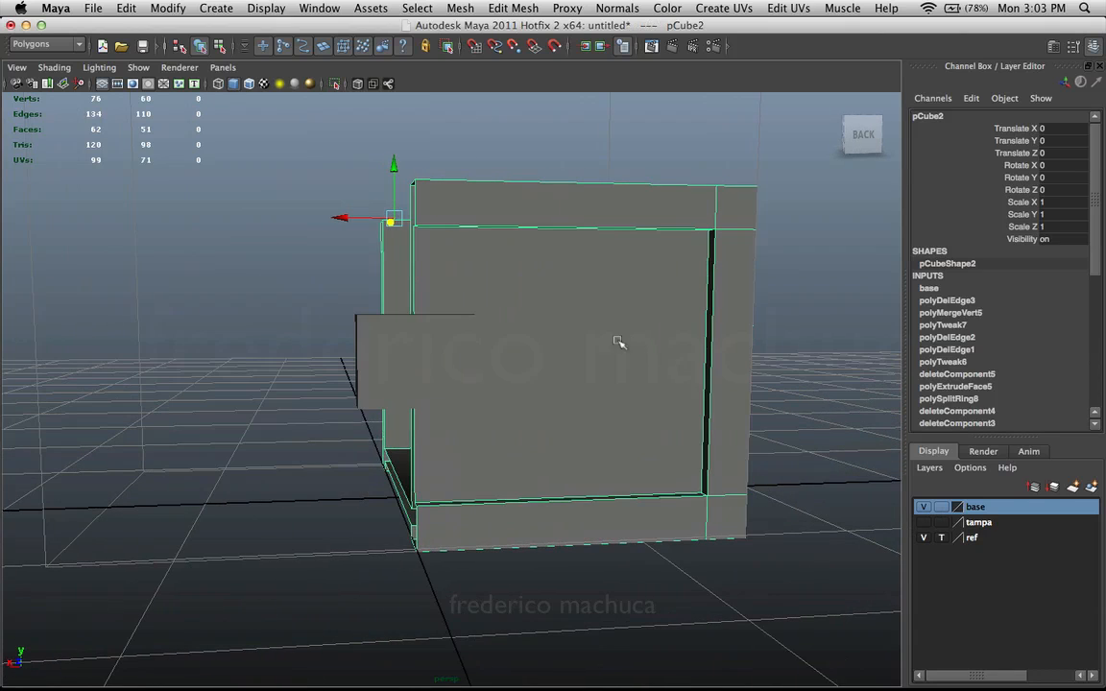
click(436, 354)
click(465, 167)
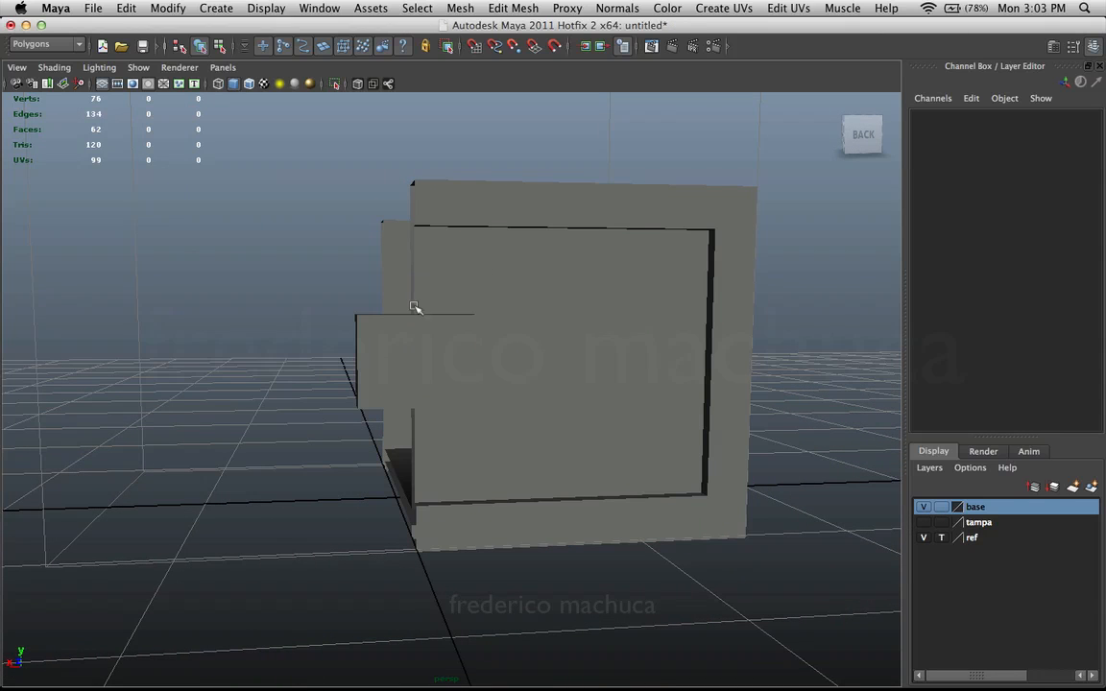
alt+drag(415, 308, 347, 351)
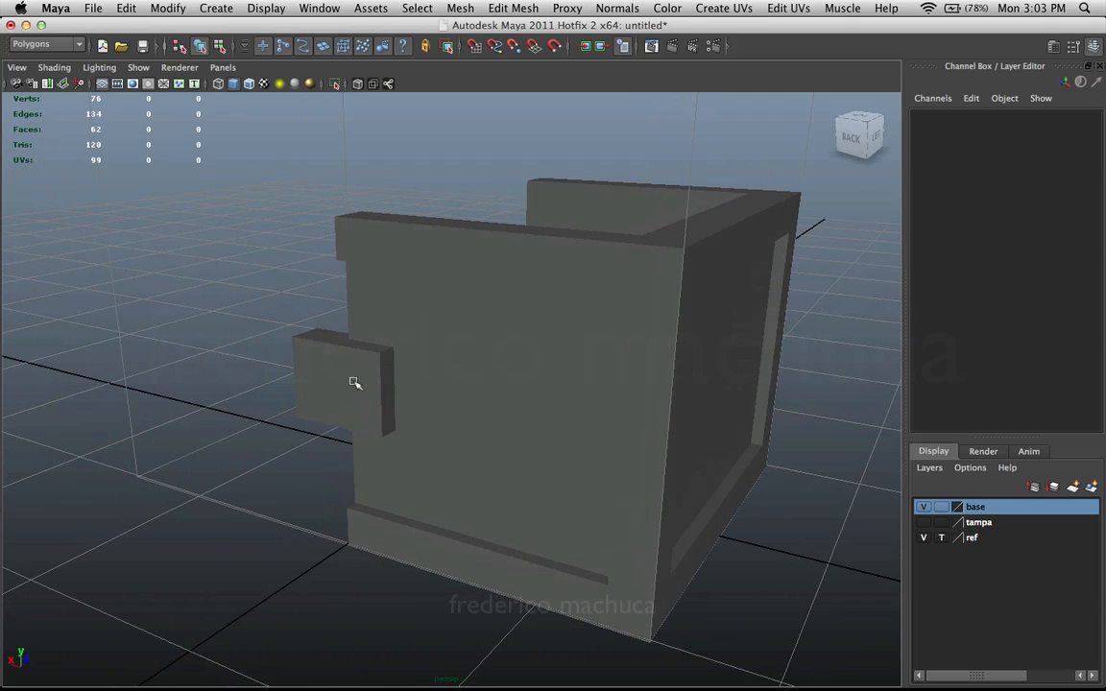
- Duplicate the lock plate block on the half box's wall
click(439, 350)
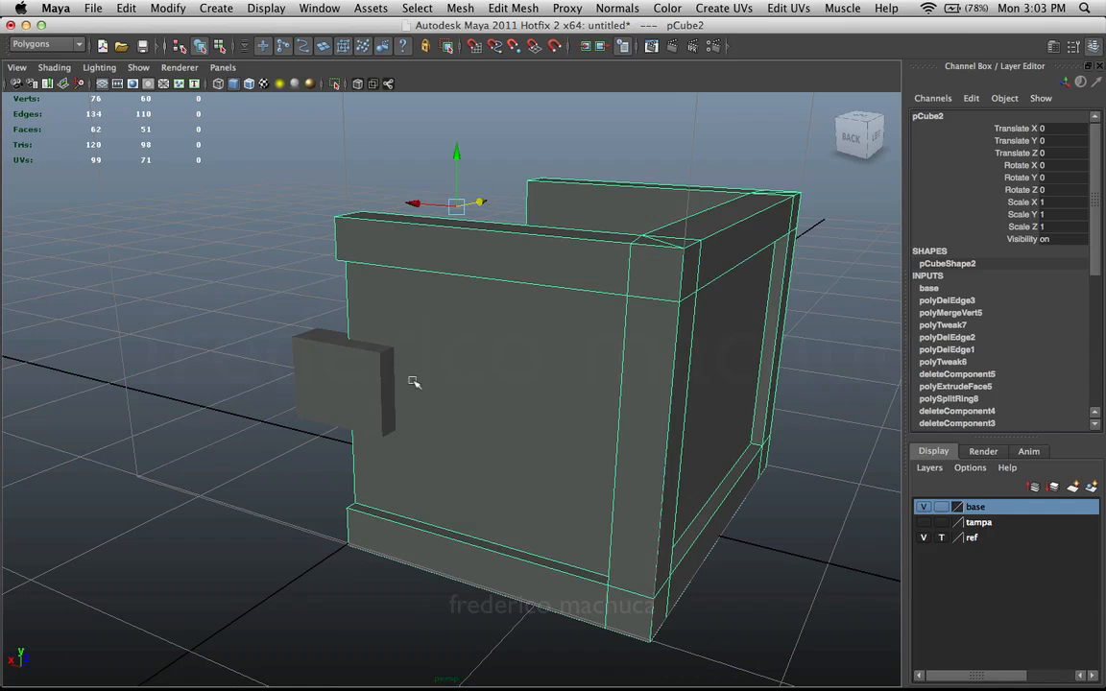
click(363, 375)
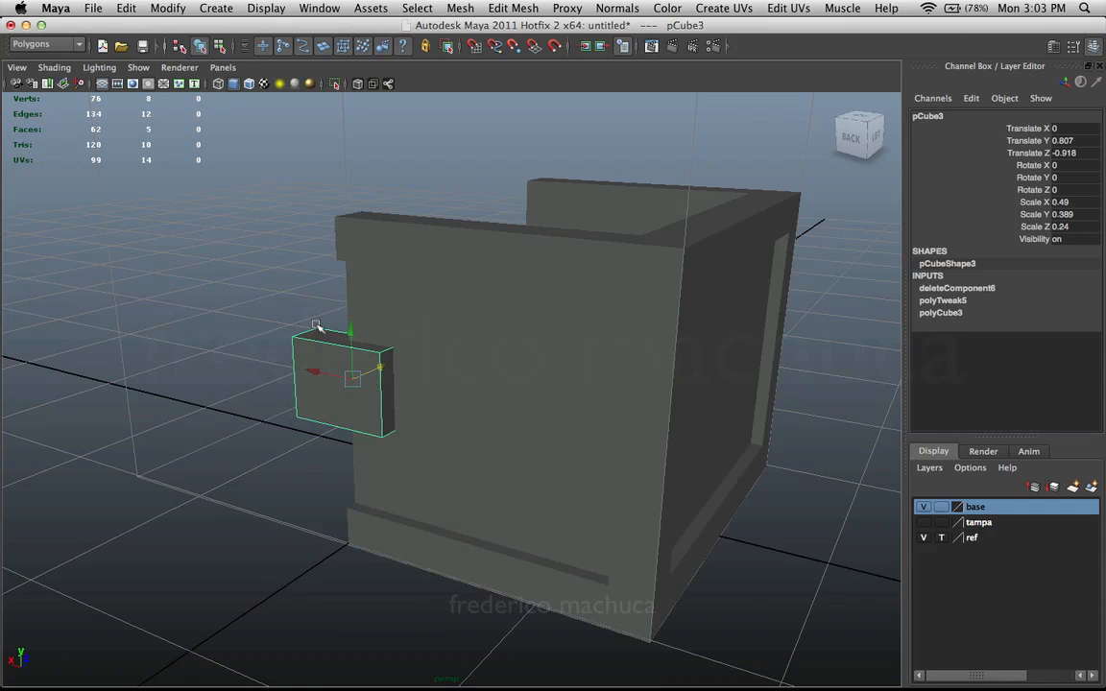
mouse_move(317, 326)
alt+mouse_down()
mouse_move(460, 323)
mouse_move(387, 352)
mouse_move(314, 345)
alt+mouse_up()
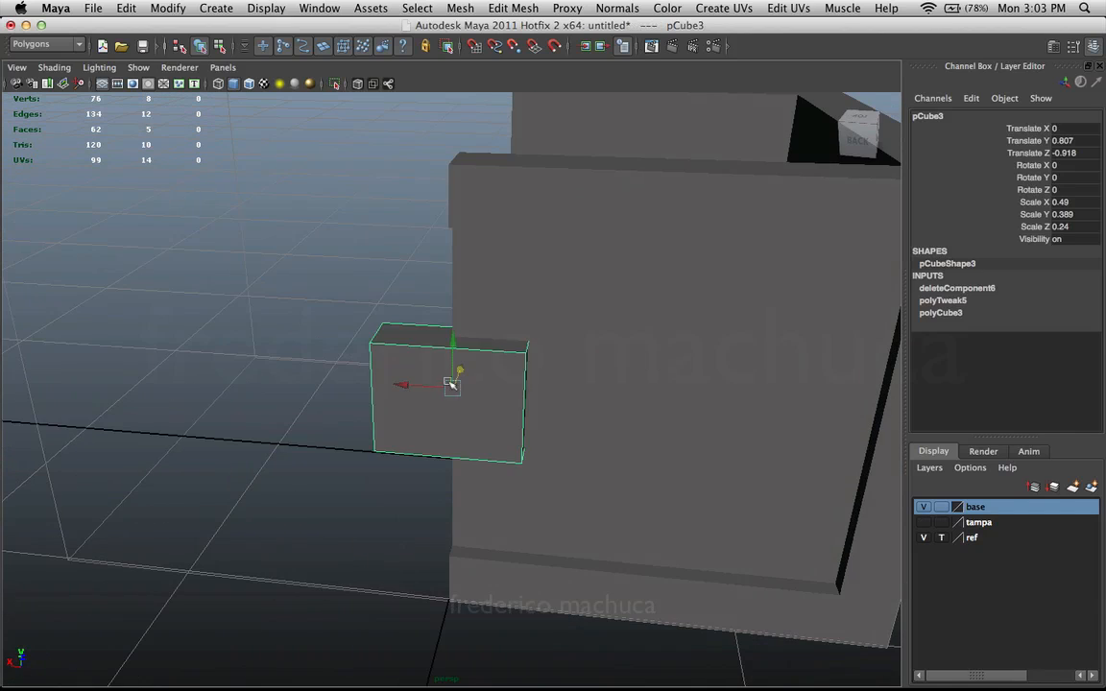
alt+drag(451, 383, 481, 376)
key(ctrl+d)
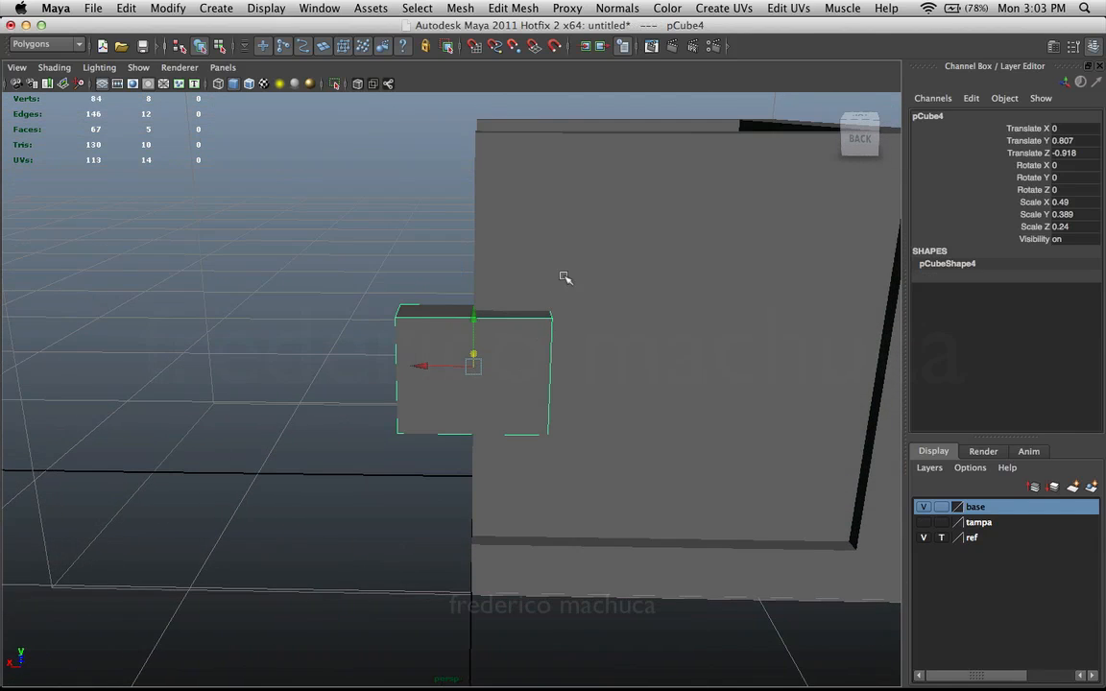
alt+drag(590, 322, 514, 338)
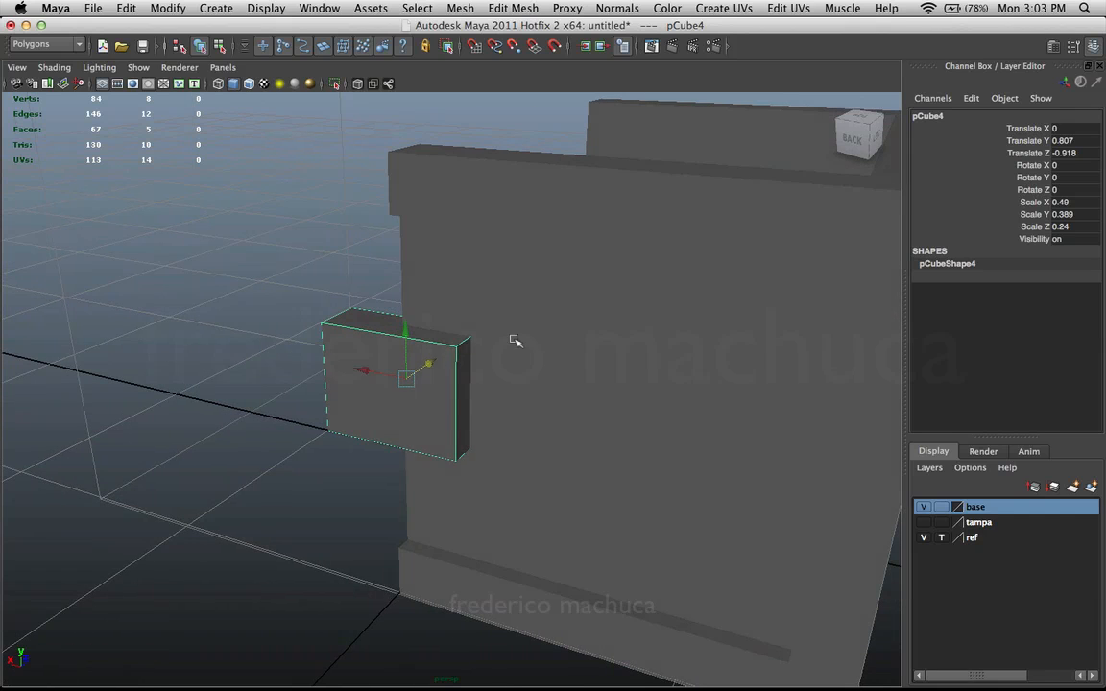
- Scale the duplicated block into a narrow vertical strap, about 0.166 in X, 1.233 in Y and 0.165 in Z
key(r)
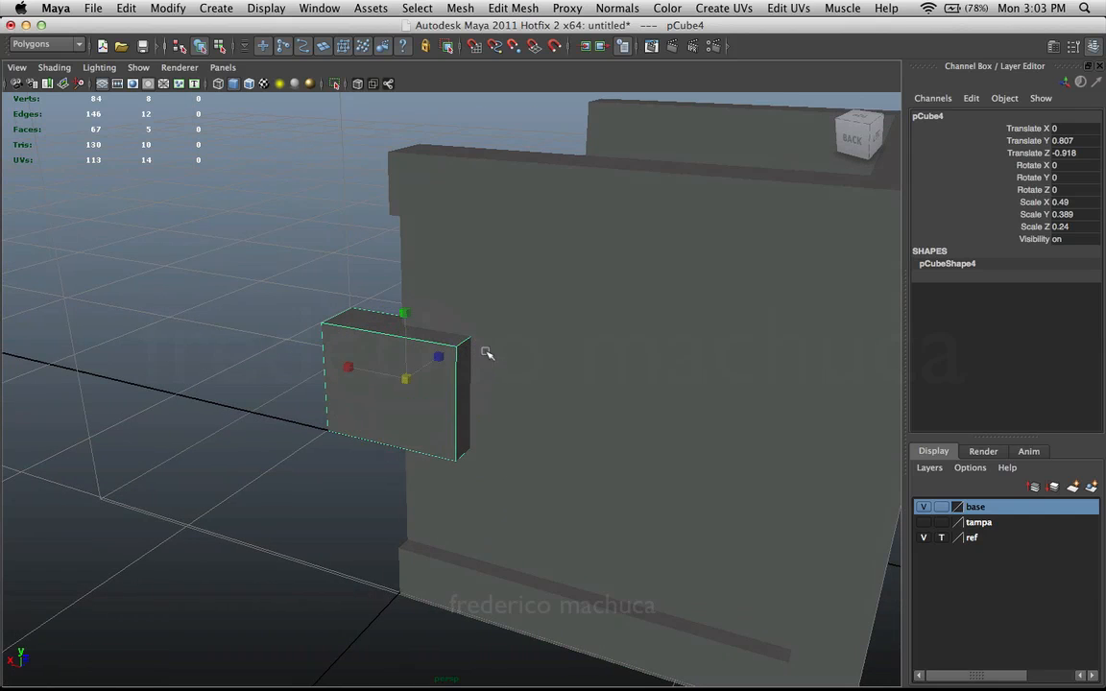
click(127, 9)
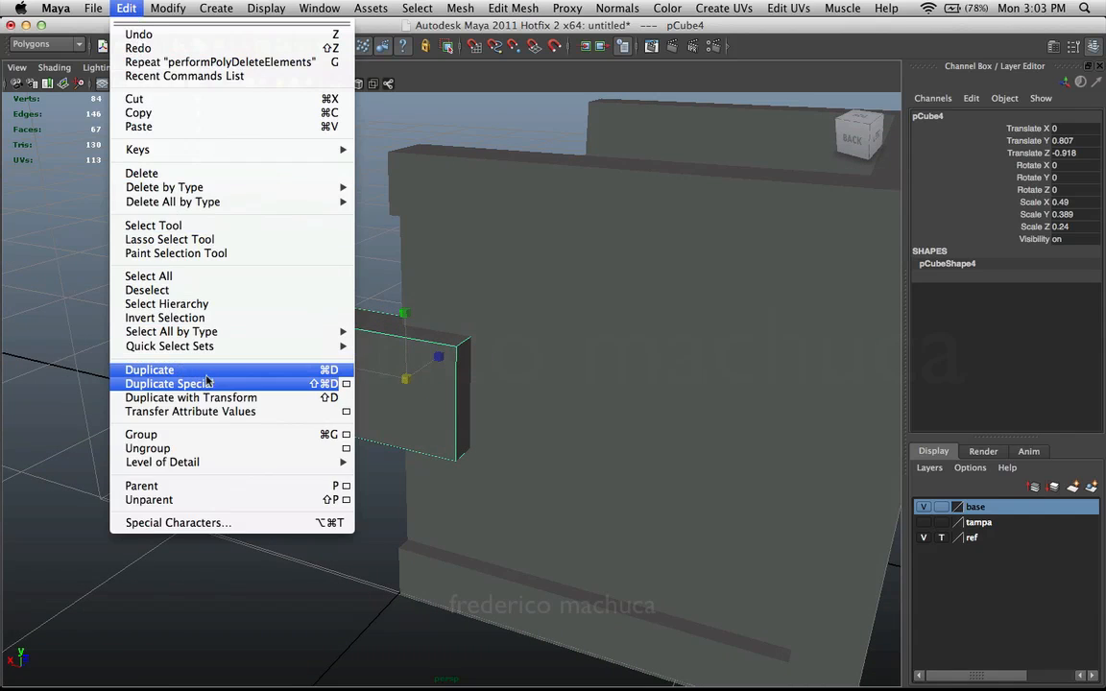
click(179, 11)
alt+drag(332, 300, 429, 307)
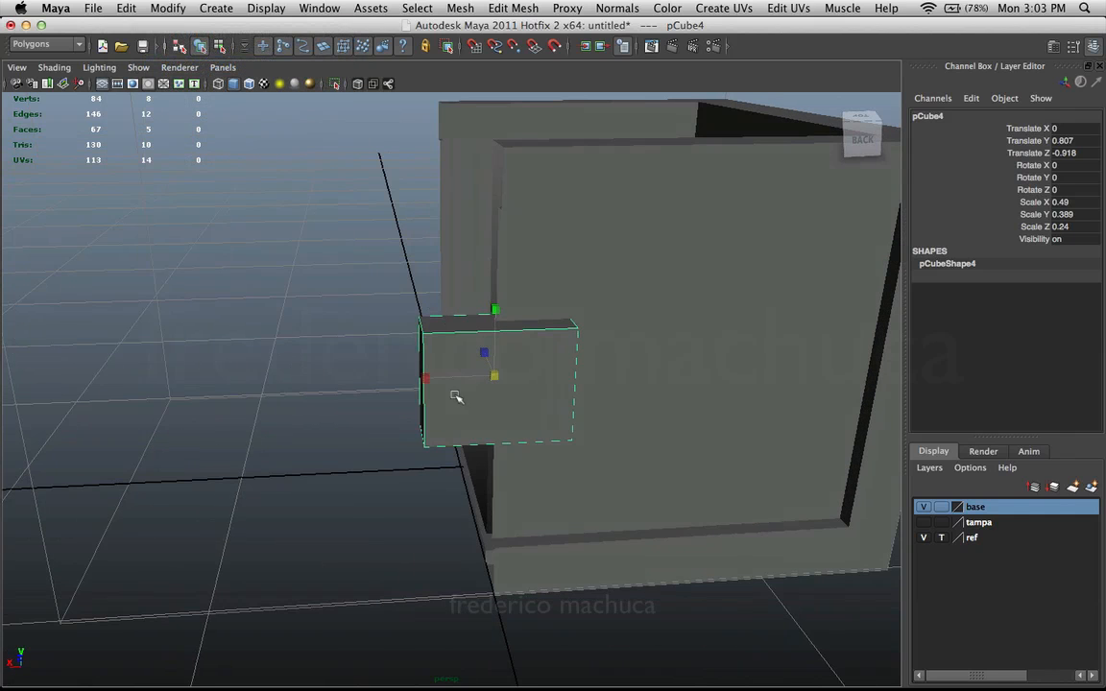
alt+drag(513, 384, 520, 386)
drag(440, 382, 446, 308)
key(w)
key(r)
drag(508, 267, 498, 106)
key(w)
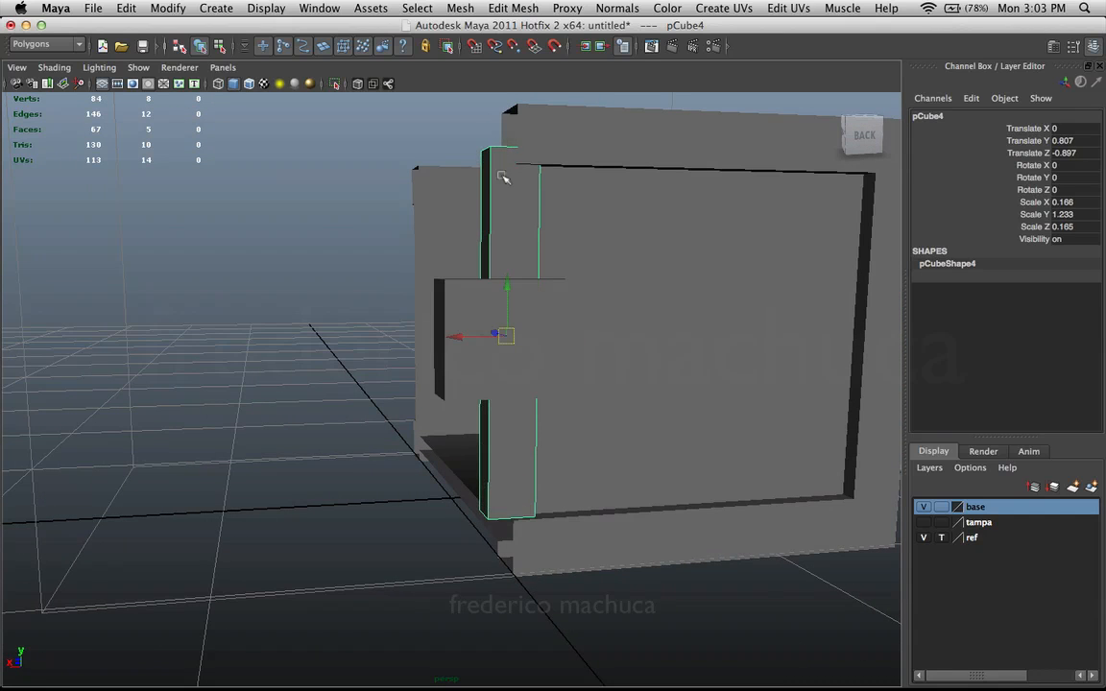
- Position the strap at about Y 0.789 and Z -0.891 against the wall, and narrow its X scale to about 0.121
drag(504, 292, 470, 142)
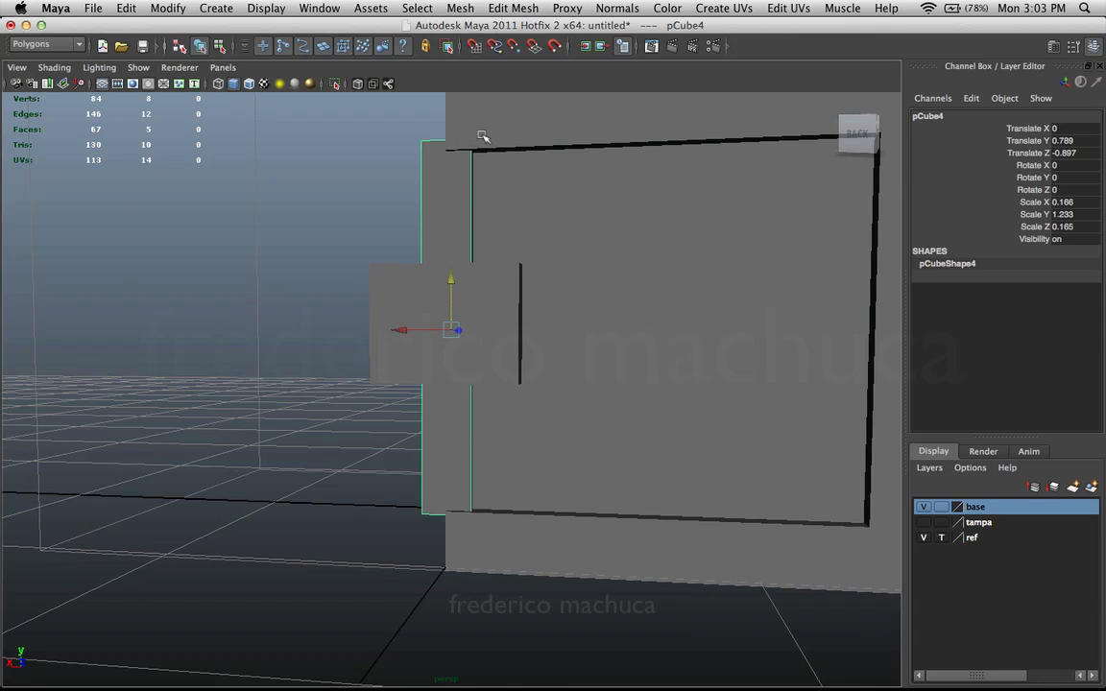
alt+drag(473, 508, 536, 264)
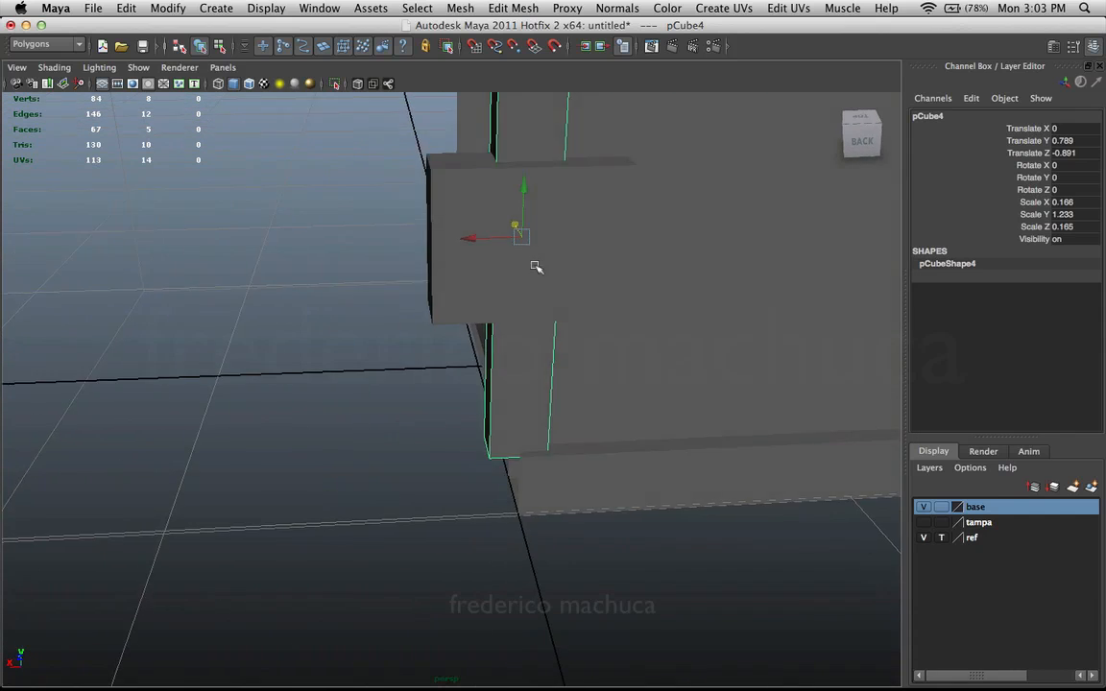
alt+middle_drag(536, 264, 449, 321)
alt+drag(449, 320, 487, 323)
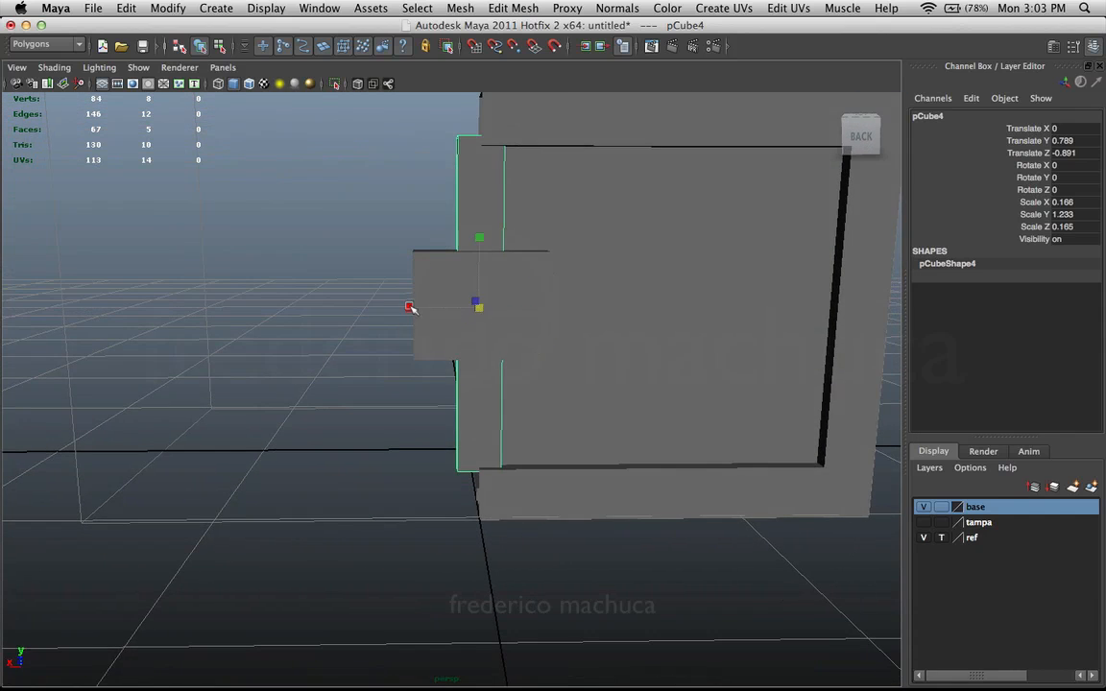
drag(410, 307, 431, 308)
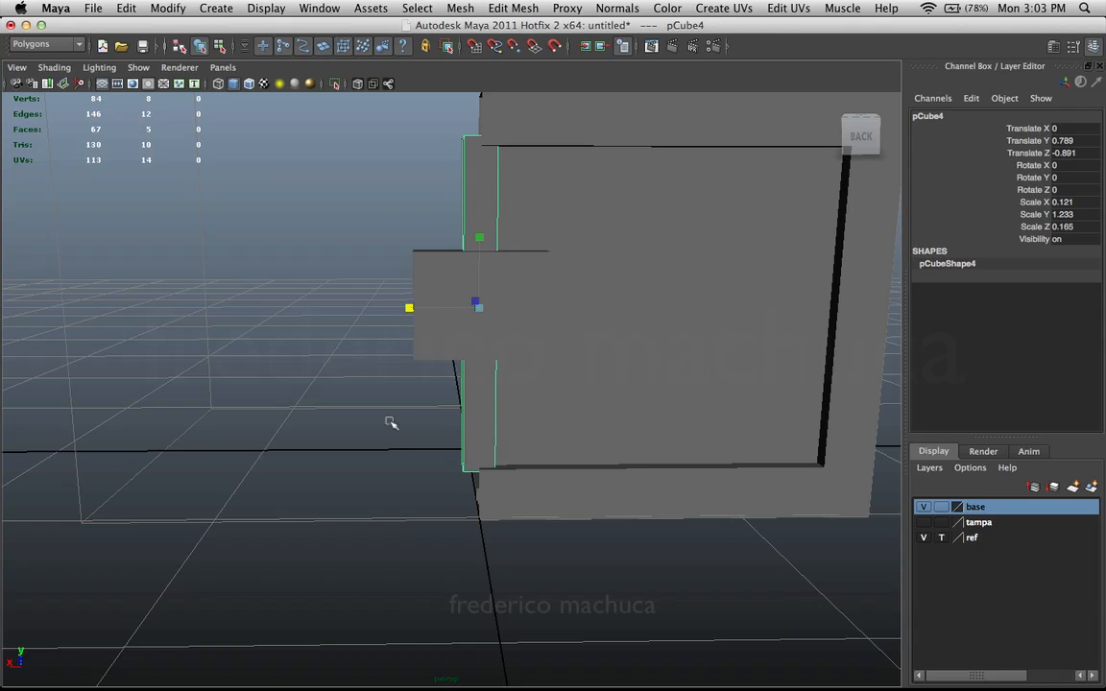
alt+drag(405, 309, 395, 257)
- Delete the strap's top and bottom end faces and return to object selection
right_drag(448, 250, 445, 280)
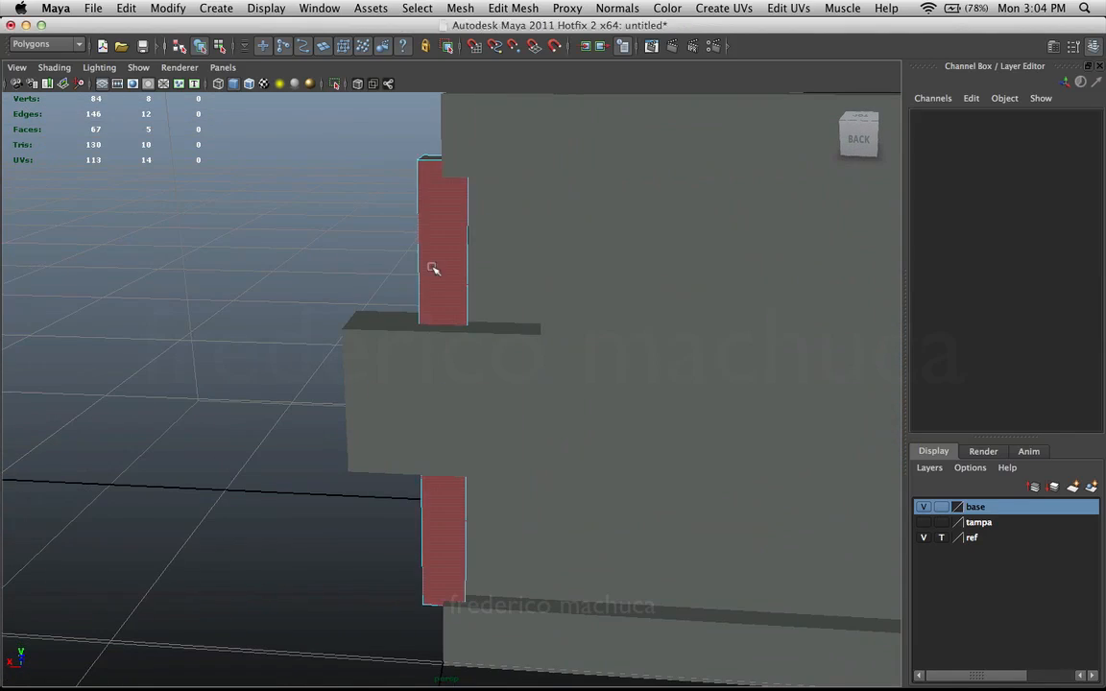
alt+drag(433, 270, 508, 344)
click(514, 213)
shift+click(493, 343)
alt+drag(585, 286, 432, 548)
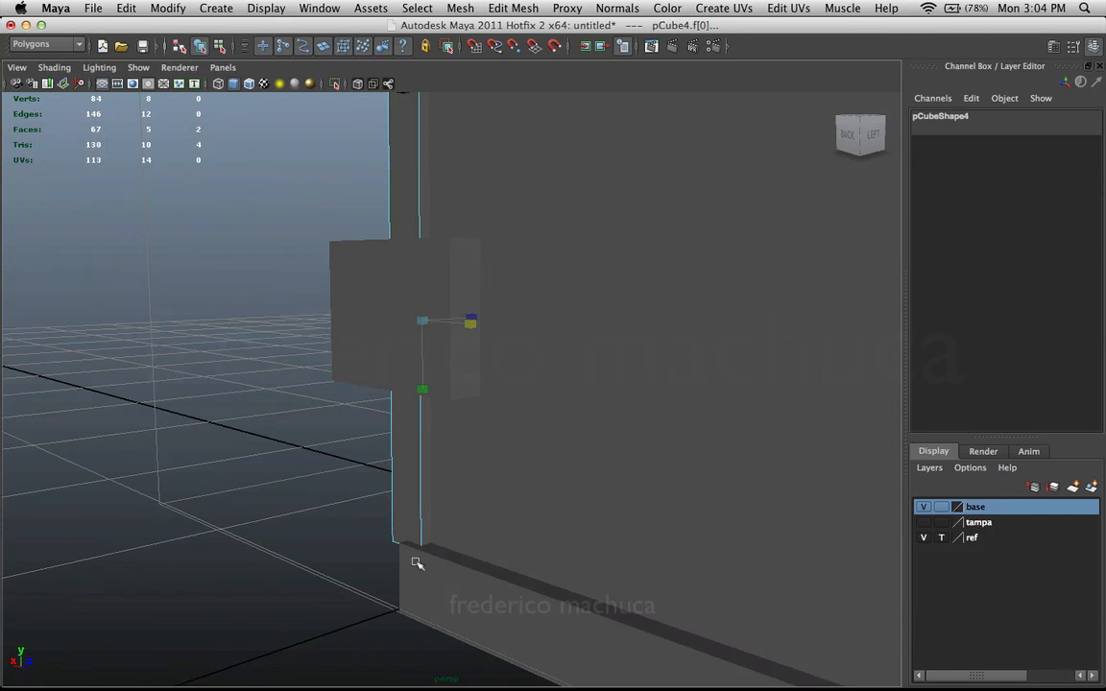
click(360, 410)
alt+drag(562, 281, 509, 252)
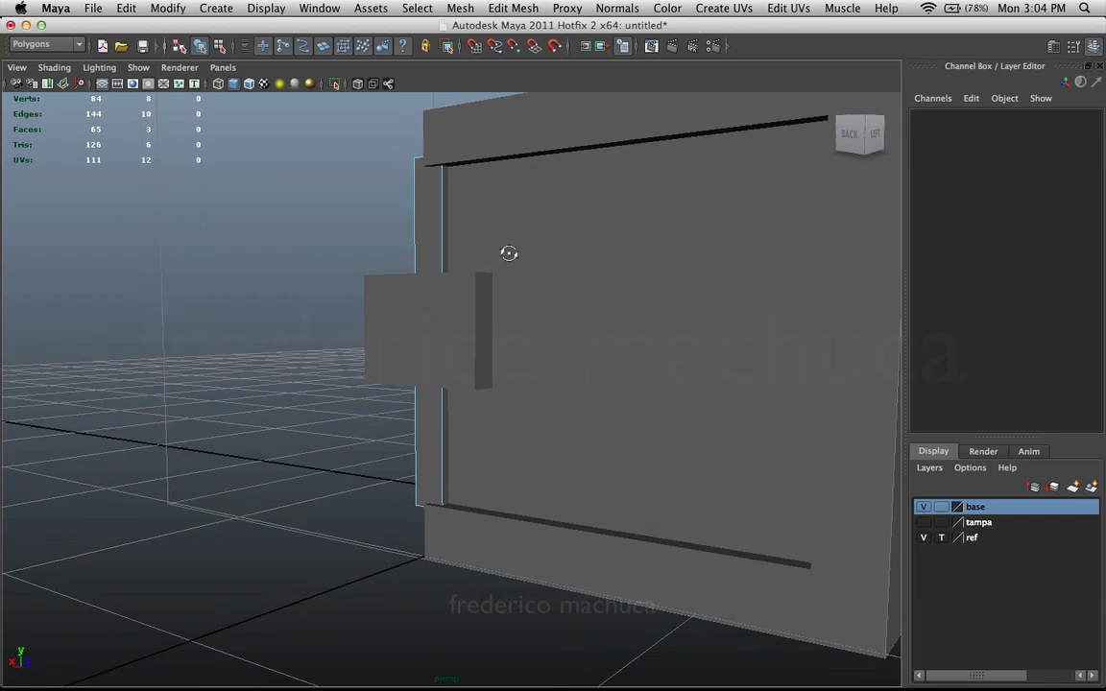
click(449, 225)
alt+drag(450, 224, 669, 257)
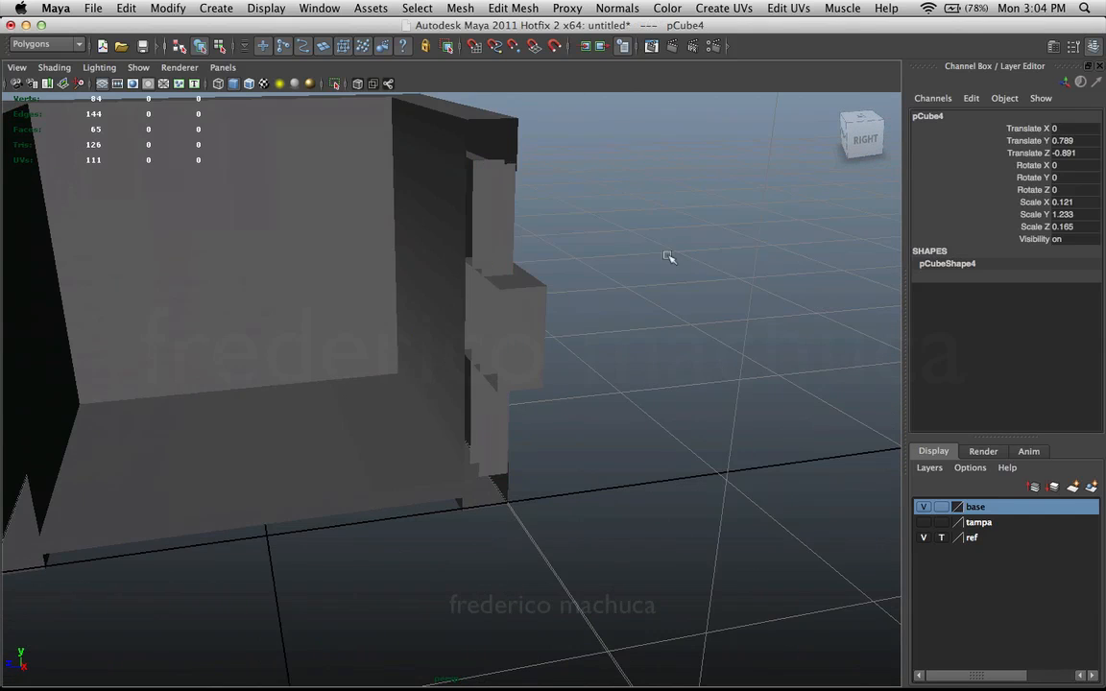
- Duplicate the strap and move the copy along Z to the opposite wall, at about Z 0.89
click(511, 234)
alt+right_drag(621, 263, 555, 247)
key(w)
alt+middle_drag(560, 249, 609, 265)
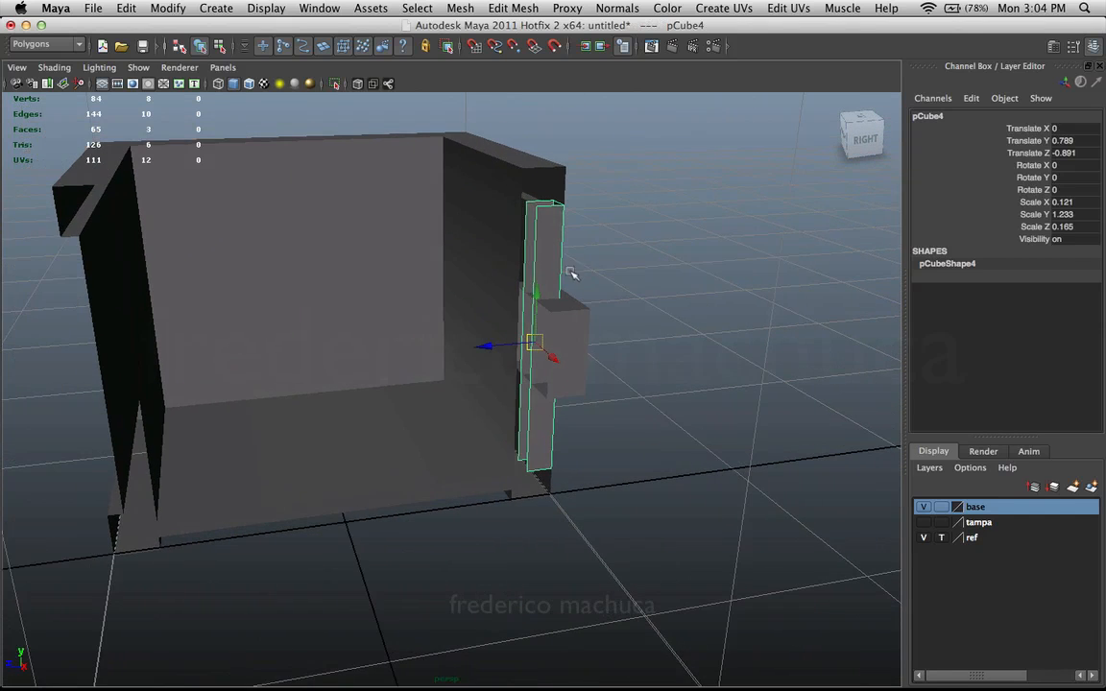
key(ctrl+d)
drag(487, 350, 107, 389)
alt+middle_drag(107, 389, 305, 355)
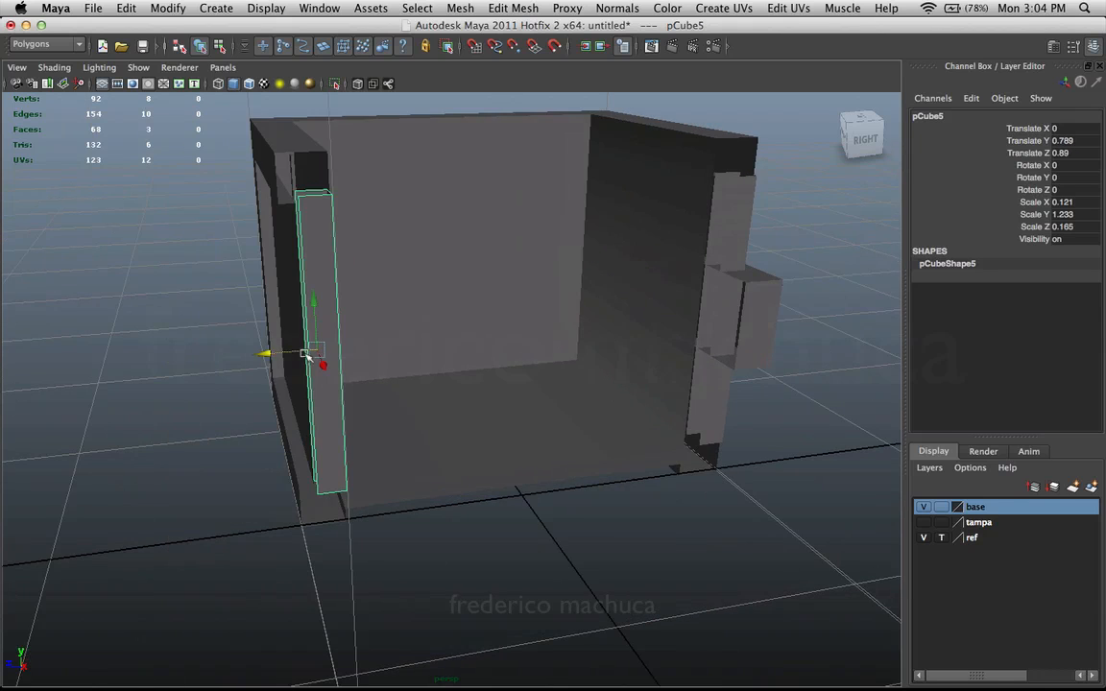
- Rotate the copied strap 180 degrees in Y and fit it against its wall at about Z 0.885
drag(305, 355, 346, 240)
key(e)
double_click(1056, 178)
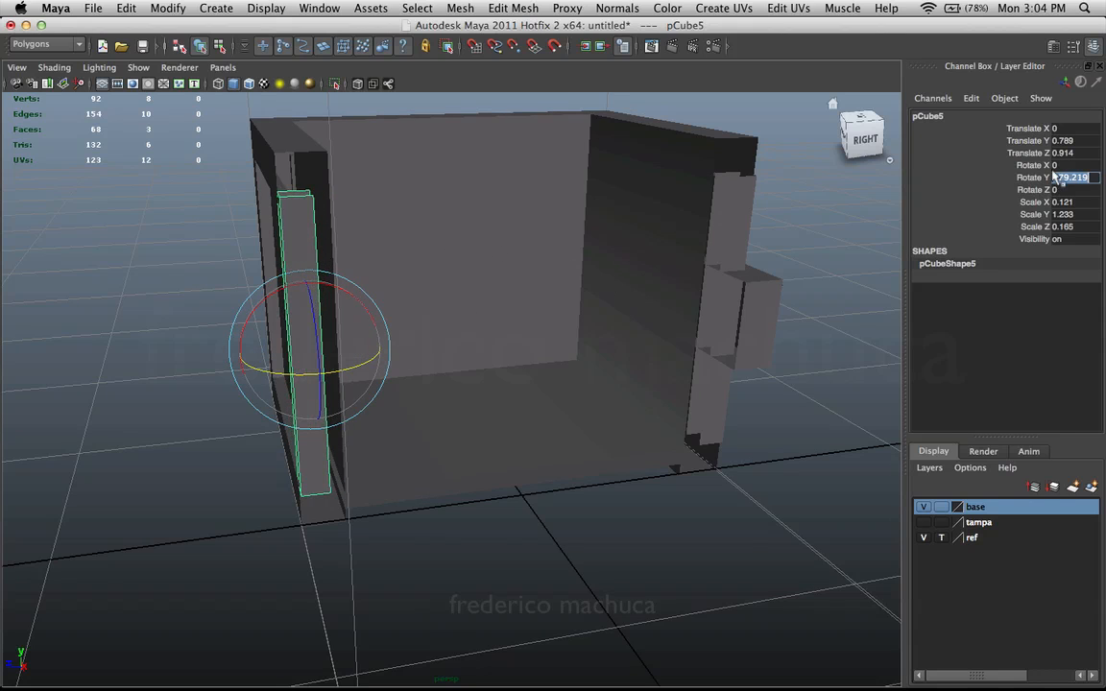
text(180)
key(Return)
alt+drag(374, 250, 695, 316)
key(w)
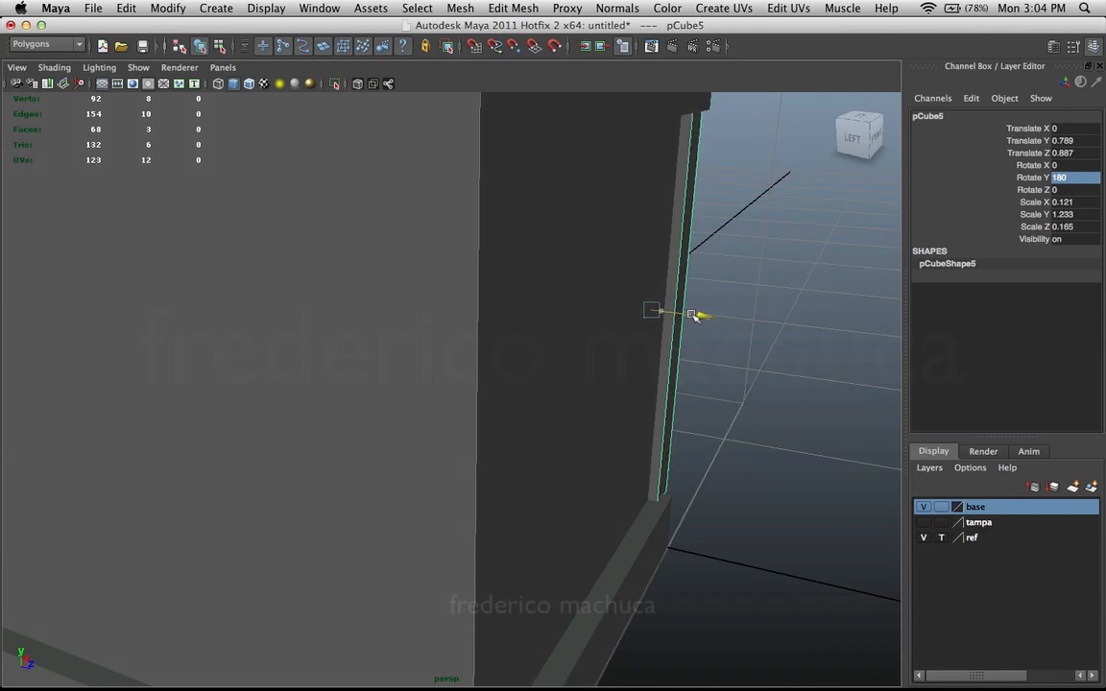
alt+drag(680, 387, 694, 390)
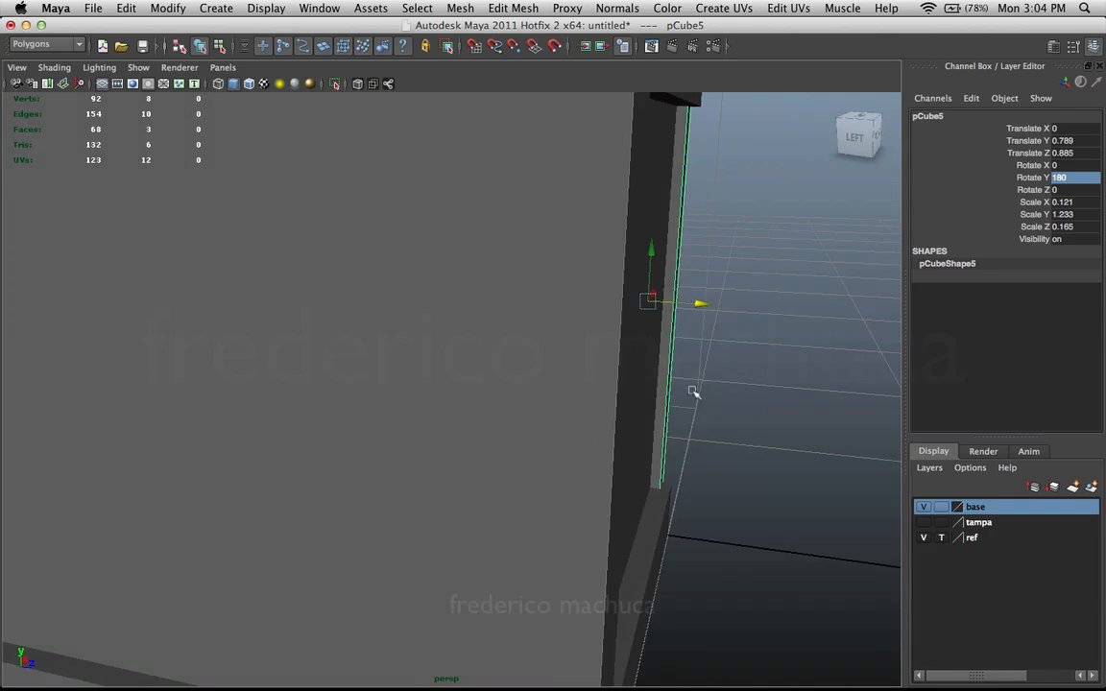
- Select the half box together with both straps and examine their combined polygon counts and fit
alt+right_drag(775, 319, 557, 258)
alt+drag(337, 322, 475, 404)
shift+click(549, 327)
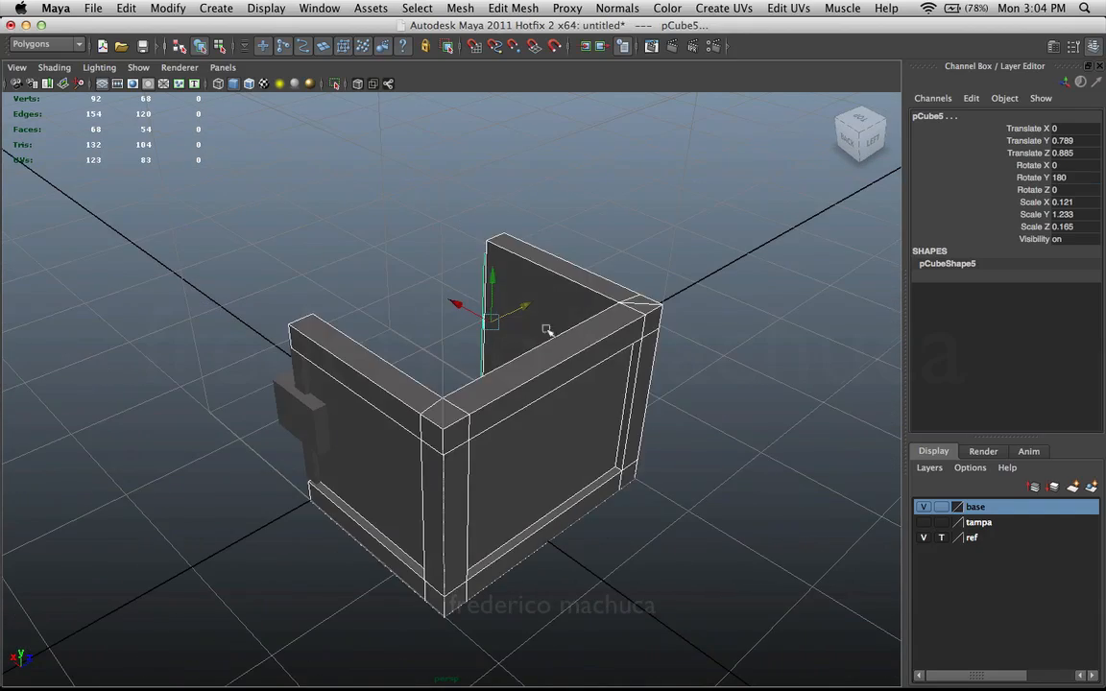
alt+drag(545, 328, 596, 314)
shift+click(376, 463)
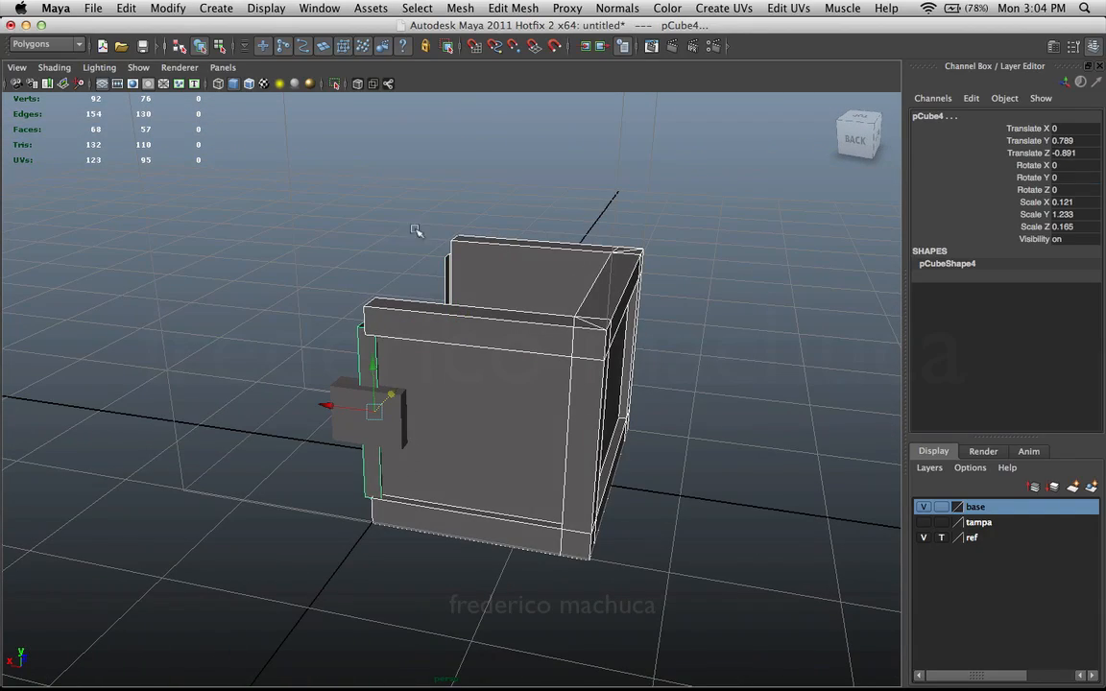
alt+drag(415, 230, 562, 272)
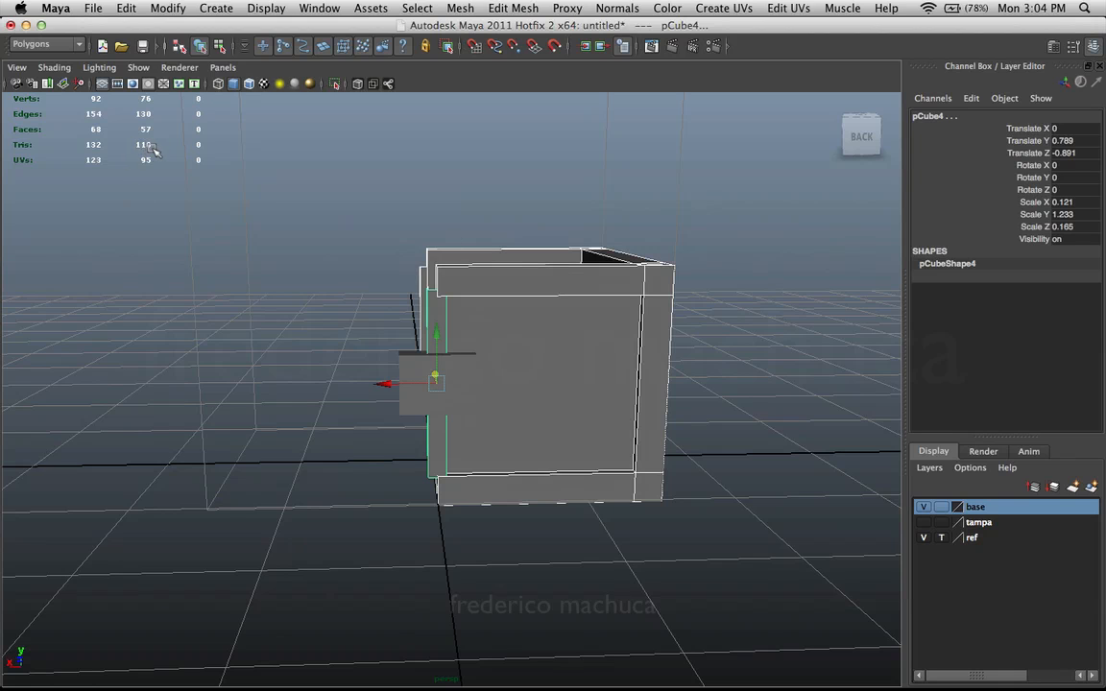
alt+drag(328, 237, 401, 247)
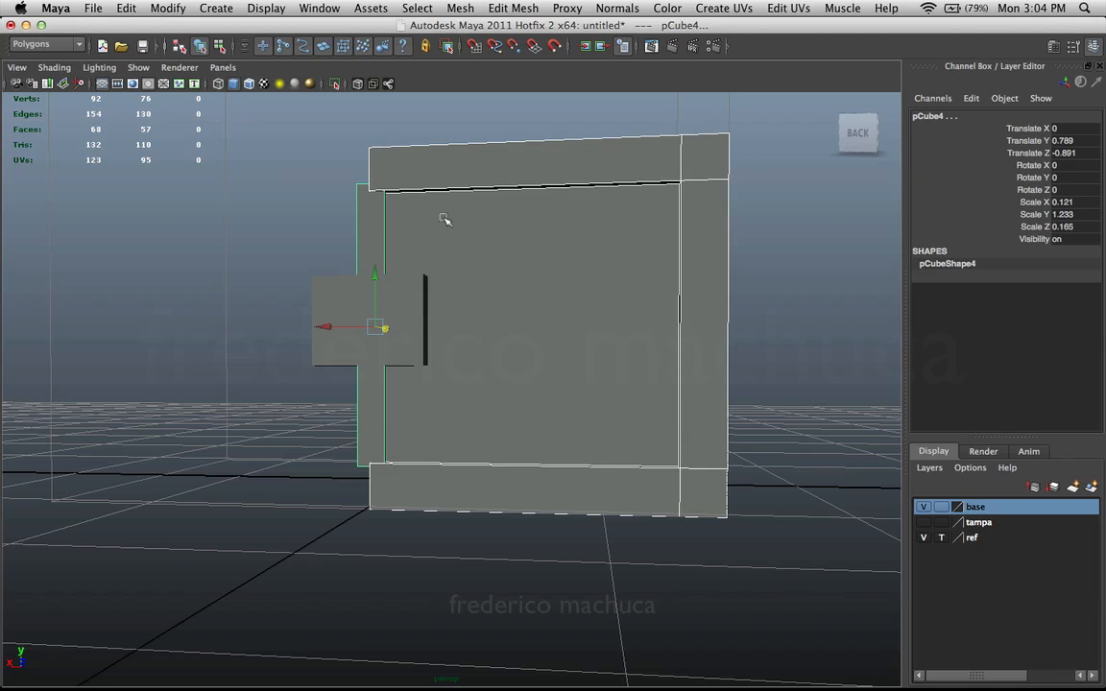
alt+drag(445, 220, 747, 259)
click(802, 299)
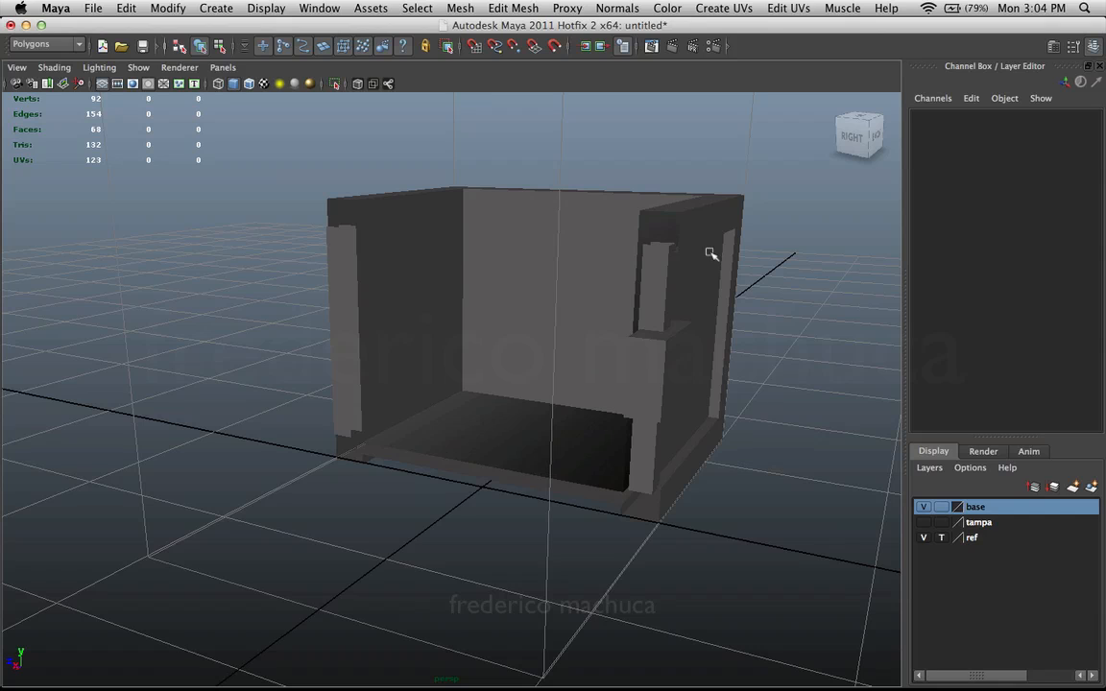
alt+drag(752, 241, 669, 247)
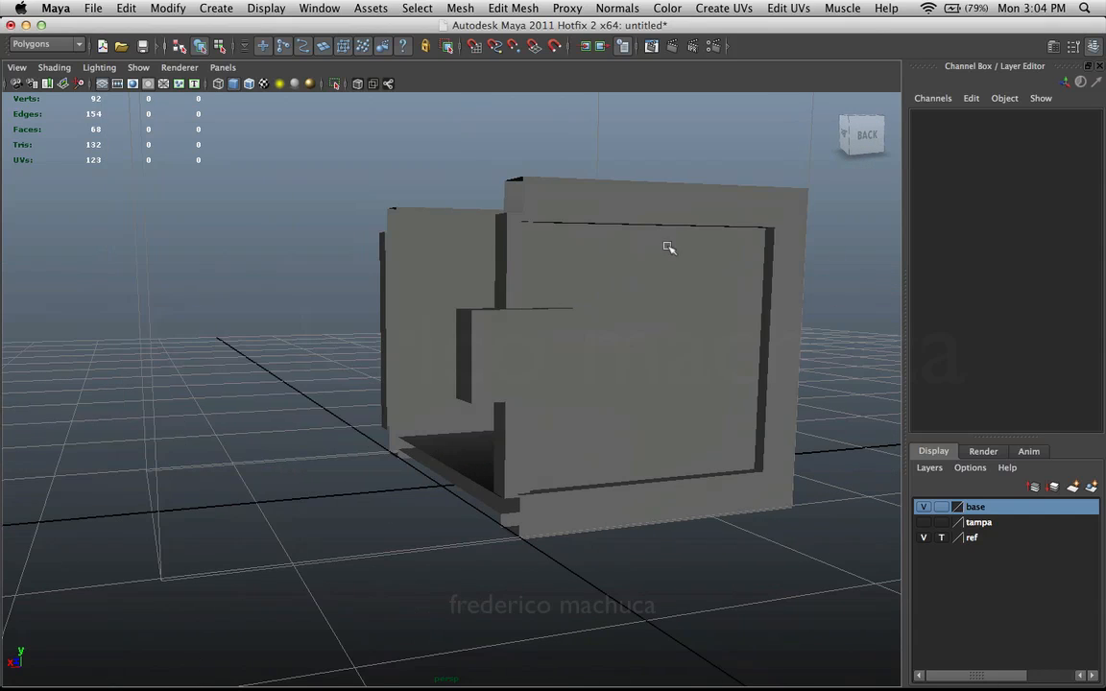
- Select the half box and the lock plate individually and inspect how the pieces overlap at the open side
click(526, 266)
alt+drag(524, 265, 410, 197)
click(454, 155)
alt+right_drag(410, 198, 464, 225)
mouse_move(464, 225)
alt+mouse_down()
mouse_move(420, 210)
mouse_move(470, 218)
alt+mouse_up()
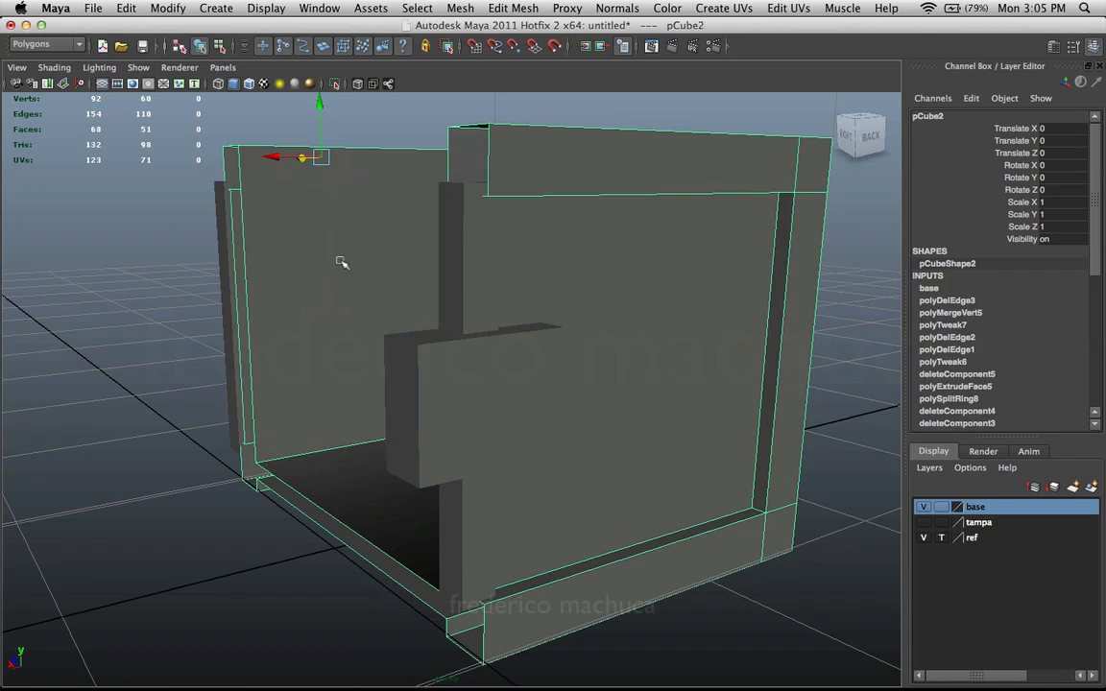
click(489, 296)
alt+drag(491, 305, 663, 388)
click(687, 366)
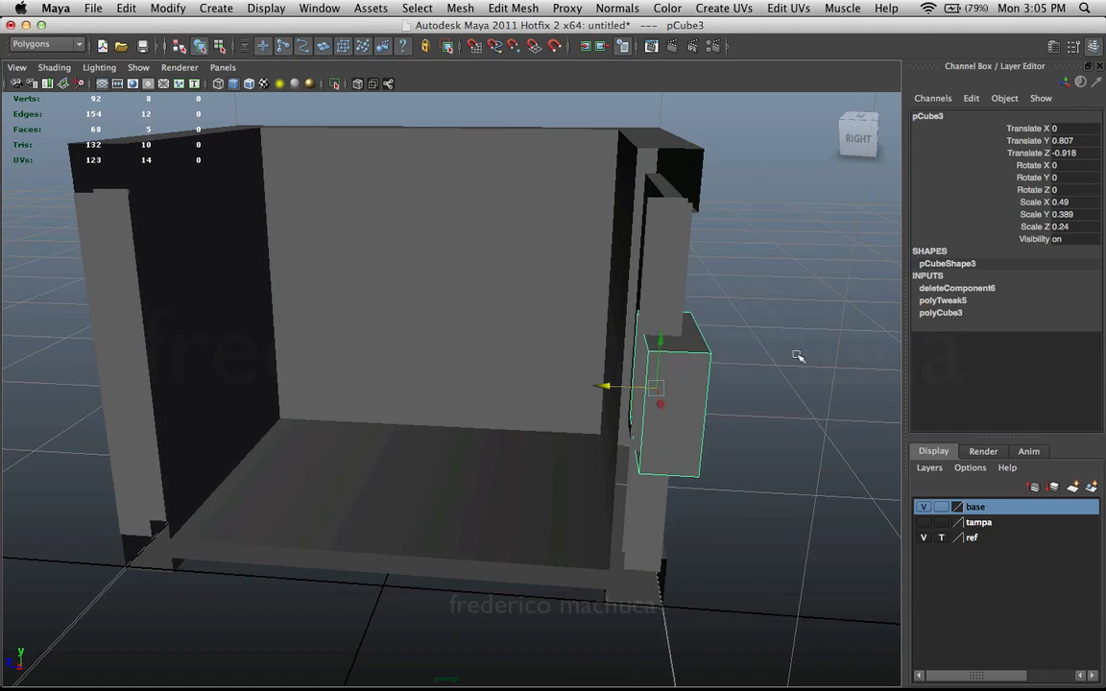
click(798, 357)
- Reselect the half box with both straps and check their combined polygon statistics
alt+drag(798, 356, 415, 313)
click(399, 222)
alt+drag(398, 221, 437, 280)
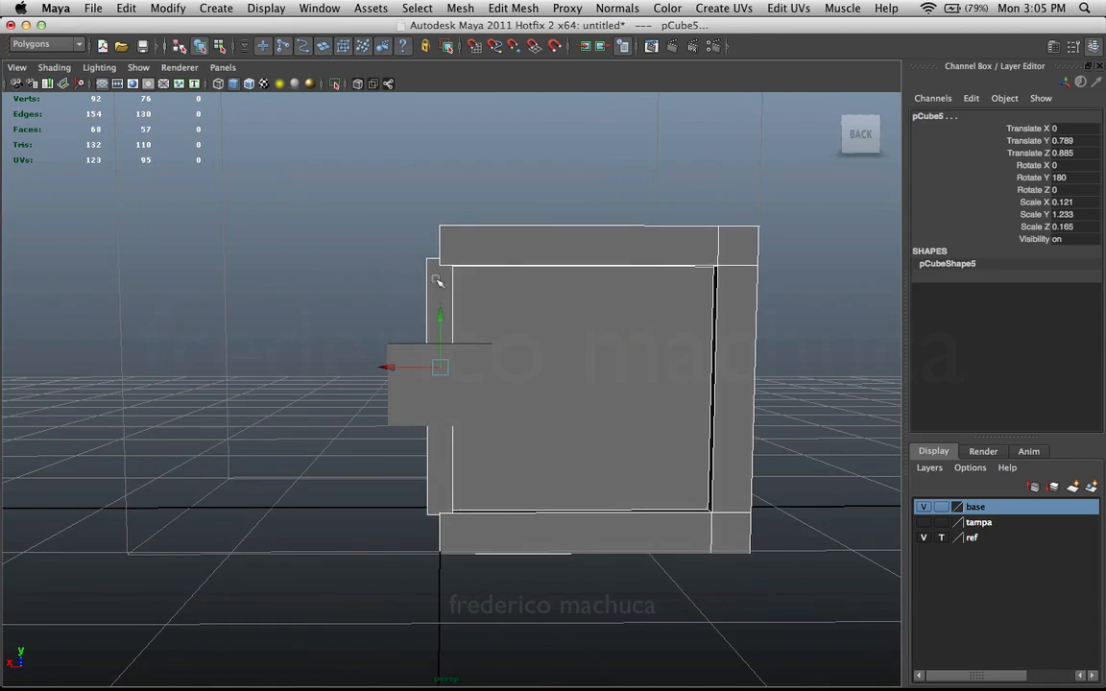
alt+drag(508, 282, 321, 370)
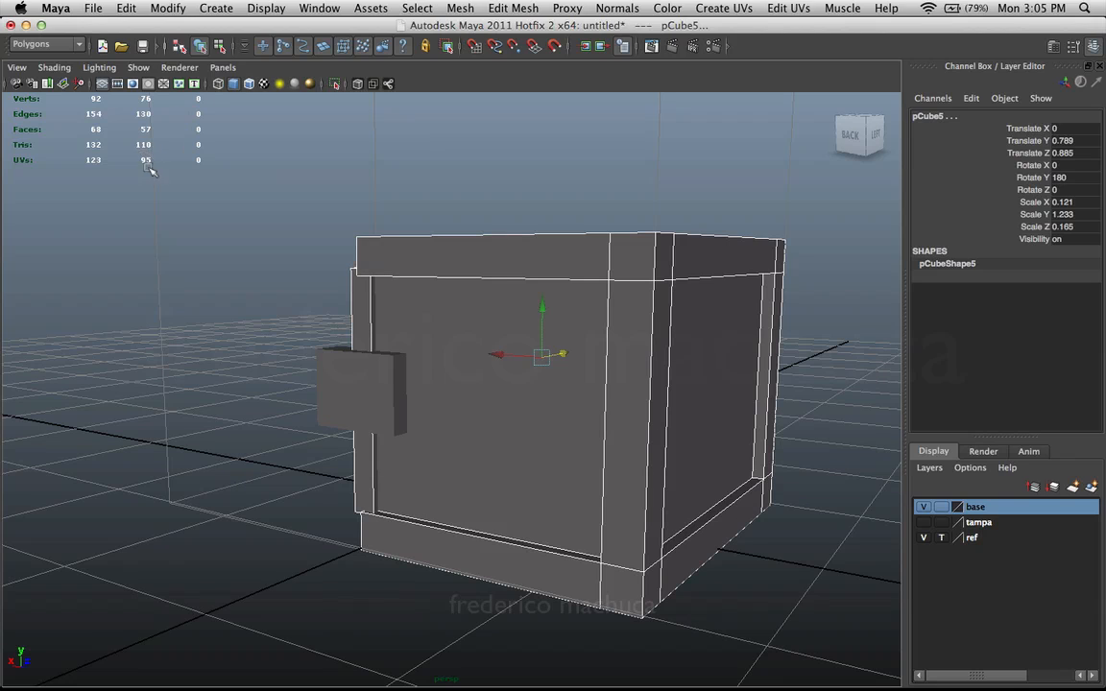
click(271, 282)
alt+drag(271, 282, 487, 366)
- Mirror the half box with Duplicate Special at Scale X -1, and select both halves with the lock plate and its strap
click(628, 363)
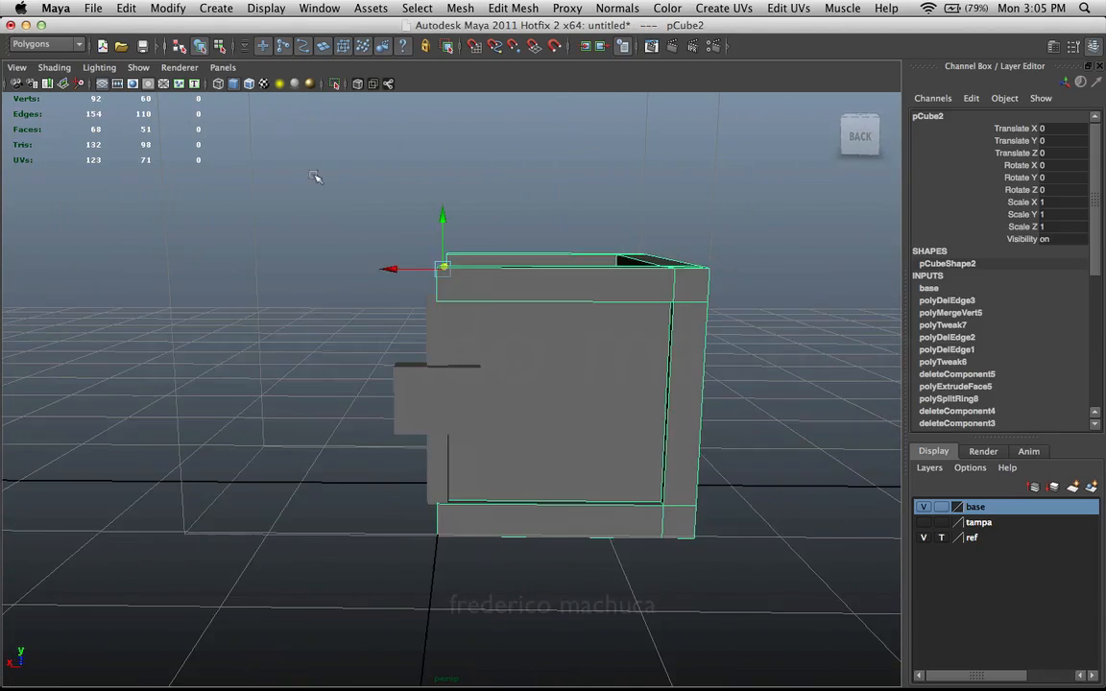
click(126, 7)
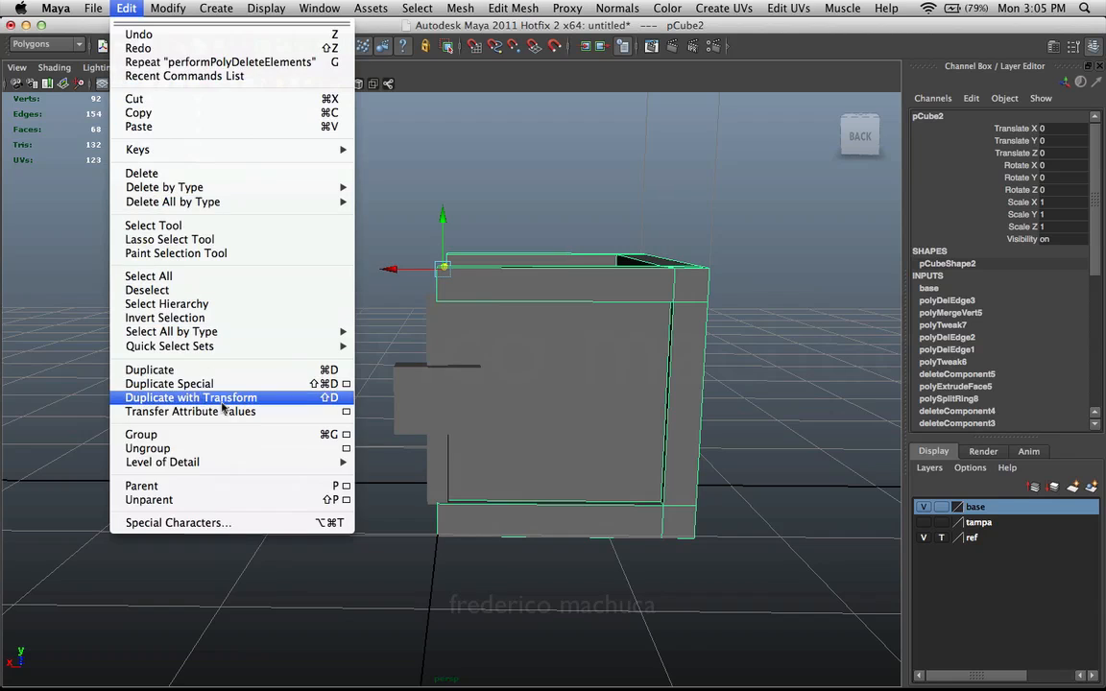
click(321, 384)
click(544, 208)
alt+drag(543, 208, 486, 251)
drag(485, 251, 463, 394)
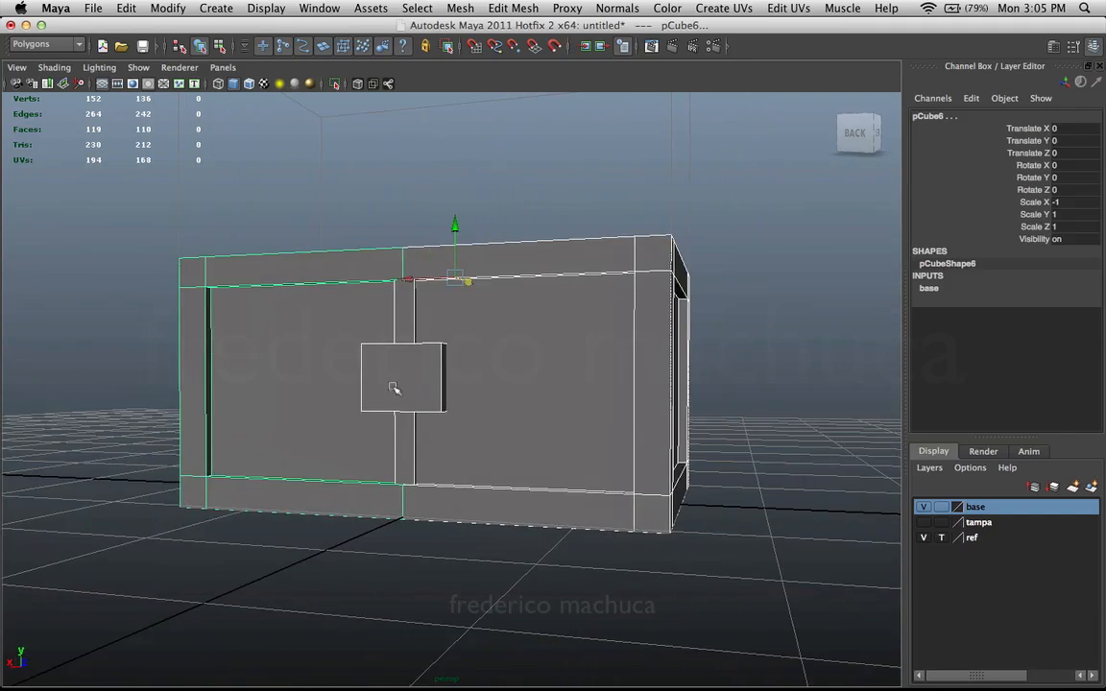
- Inspect the mirrored base from several angles and compare the selected lock plate with the lock in reference photo 02.jpg
alt+drag(394, 387, 437, 380)
alt+drag(428, 436, 474, 347)
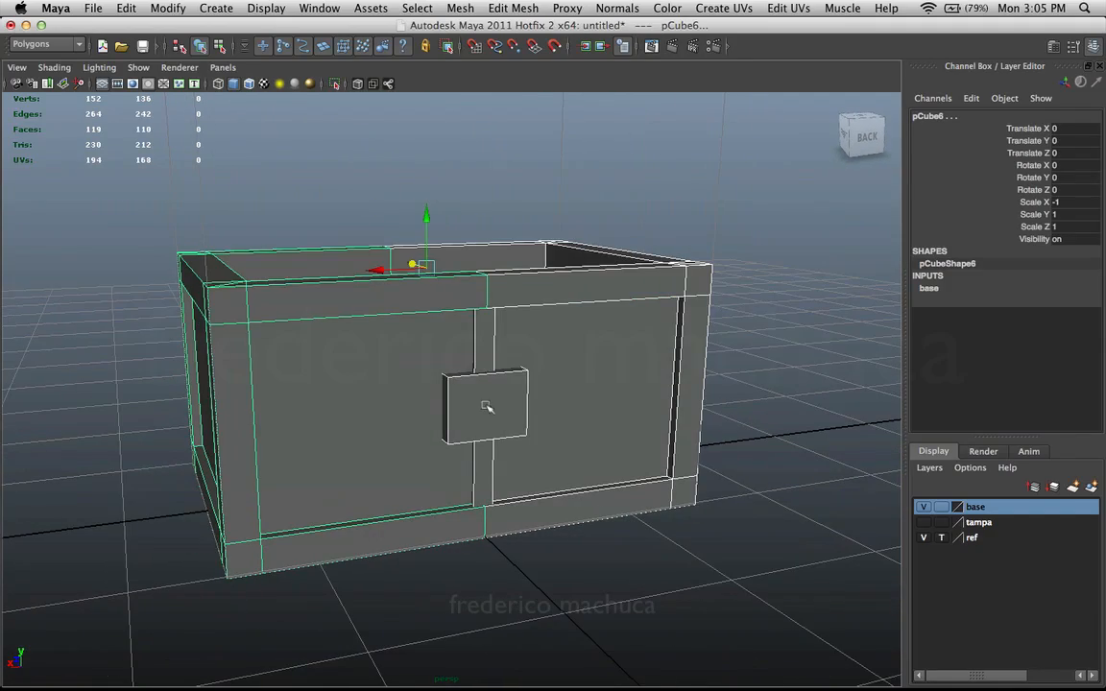
alt+drag(400, 346, 480, 294)
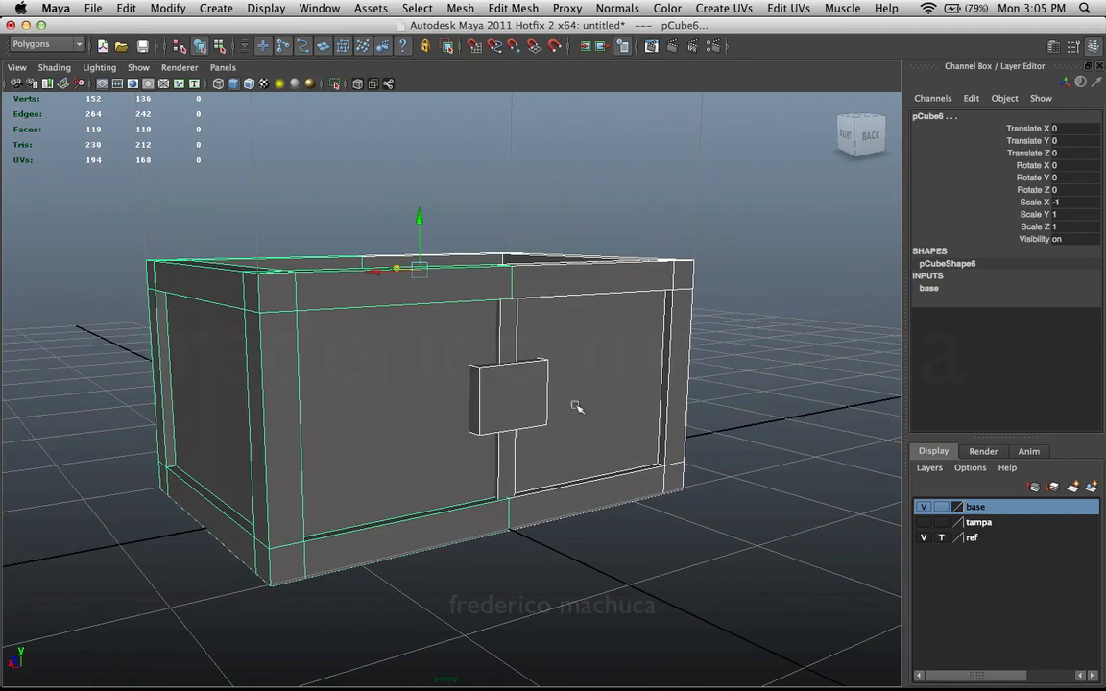
alt+drag(576, 407, 532, 424)
click(764, 377)
click(551, 405)
mouse_move(261, 687)
click(231, 662)
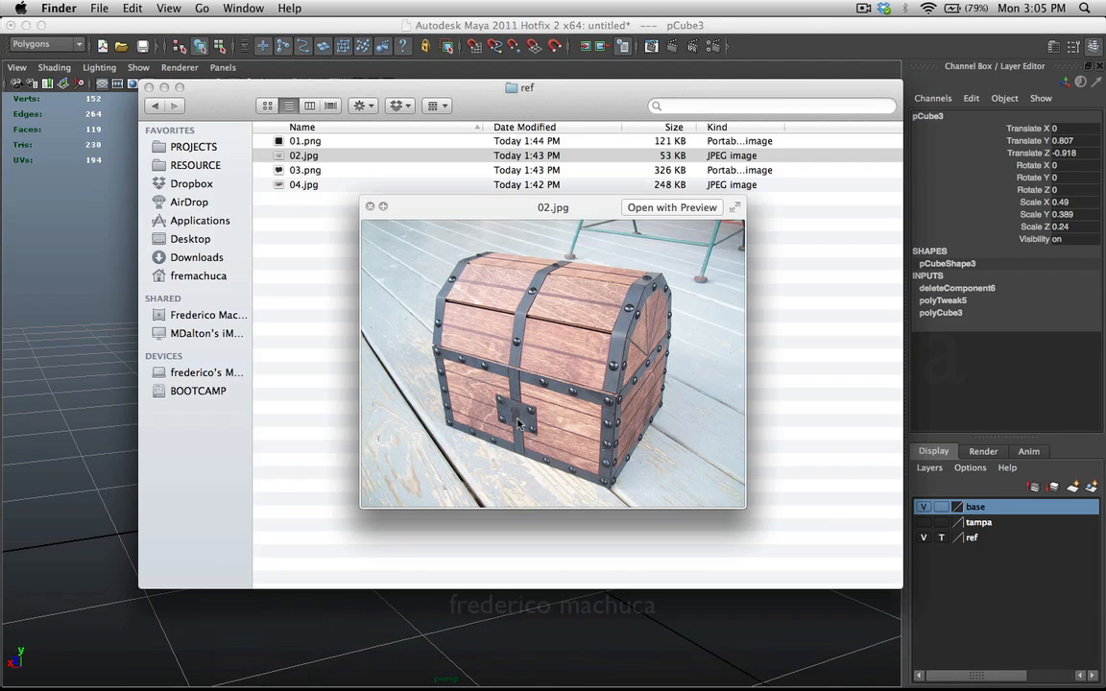
click(100, 448)
- Insert a vertical edge loop through the middle of the lock plate with the Insert Edge Loop Tool
scroll(519, 384, up, 4)
click(538, 378)
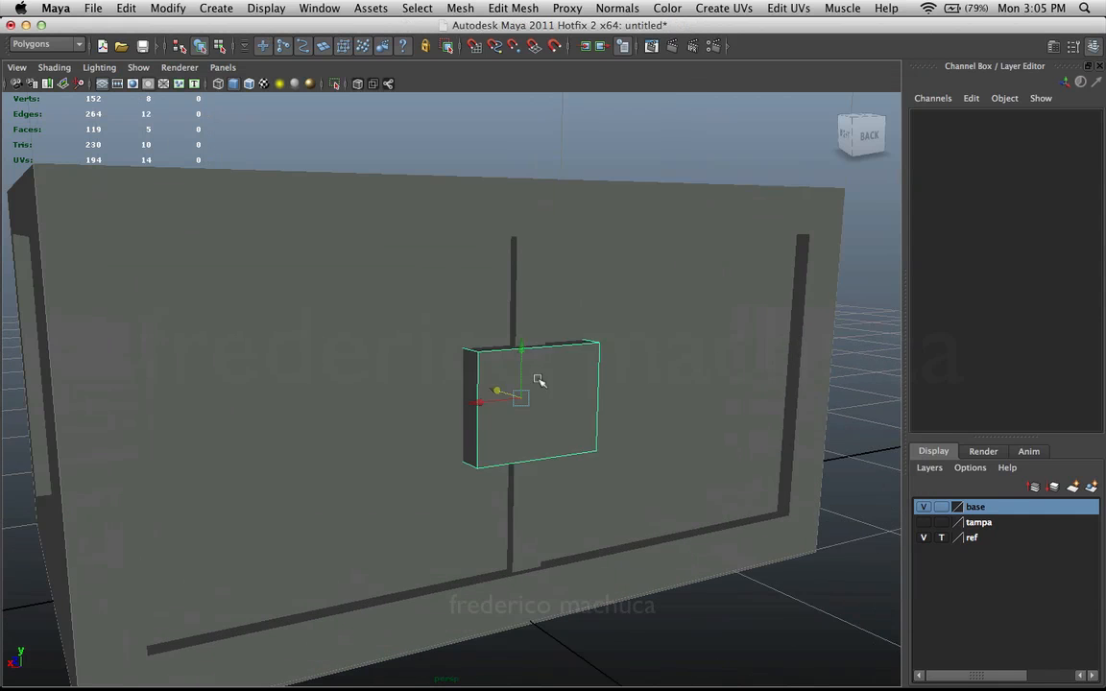
alt+drag(538, 378, 496, 397)
alt+middle_drag(485, 401, 521, 366)
scroll(520, 366, up, 2)
alt+drag(521, 366, 498, 296)
click(452, 8)
mouse_move(493, 7)
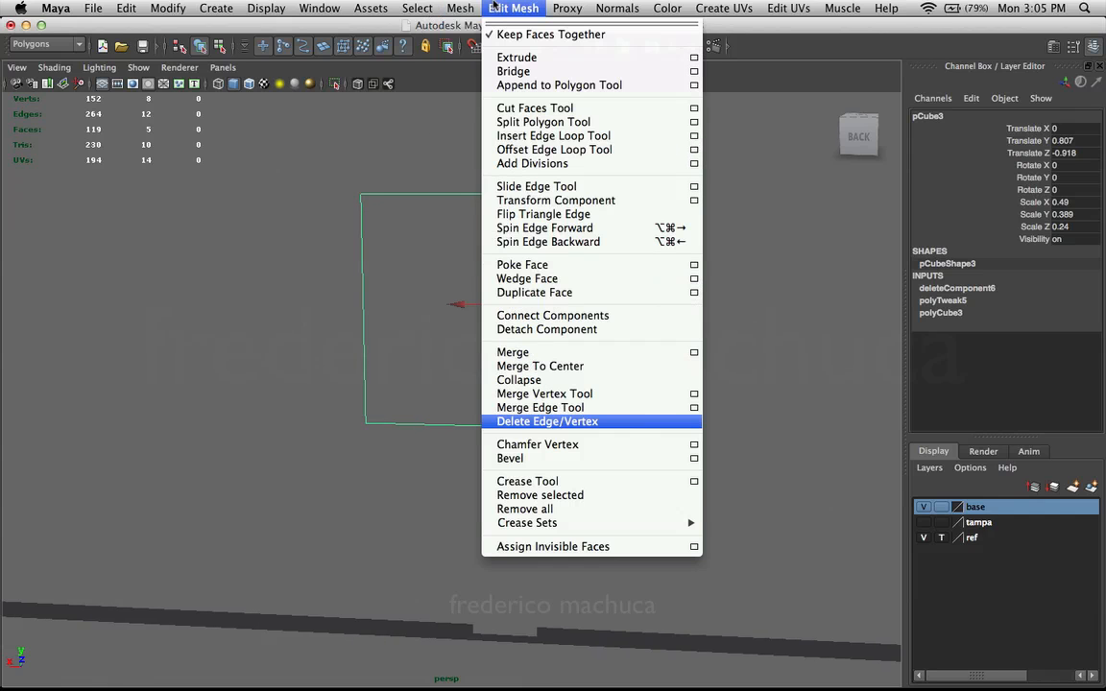
click(543, 136)
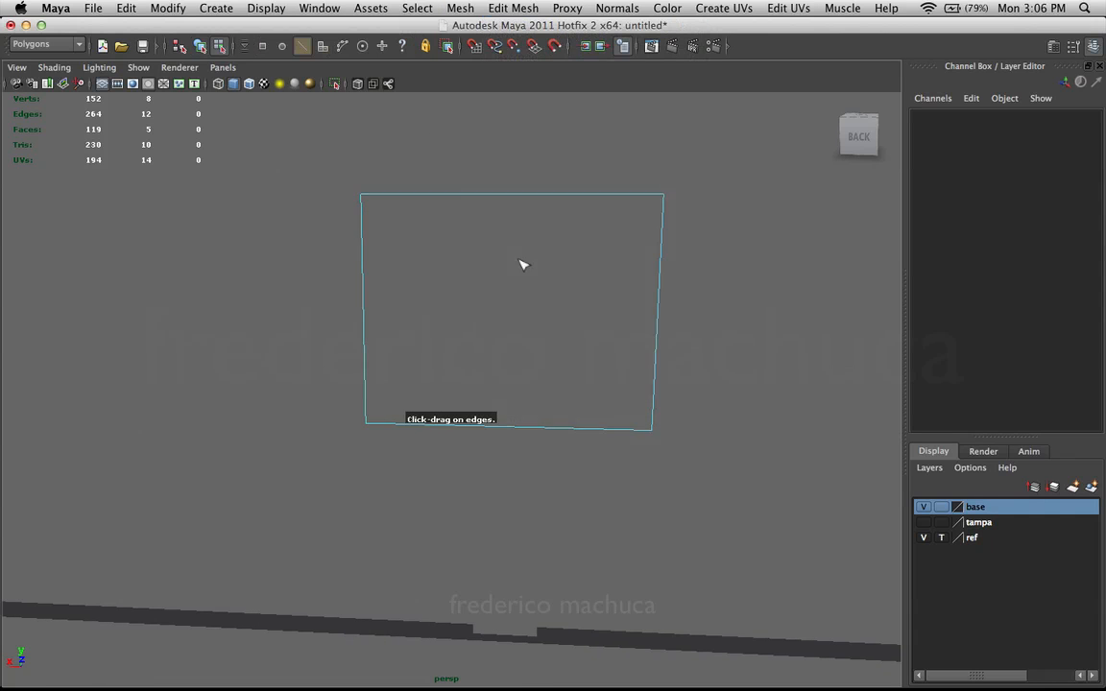
alt+drag(522, 264, 536, 301)
click(537, 303)
key(w)
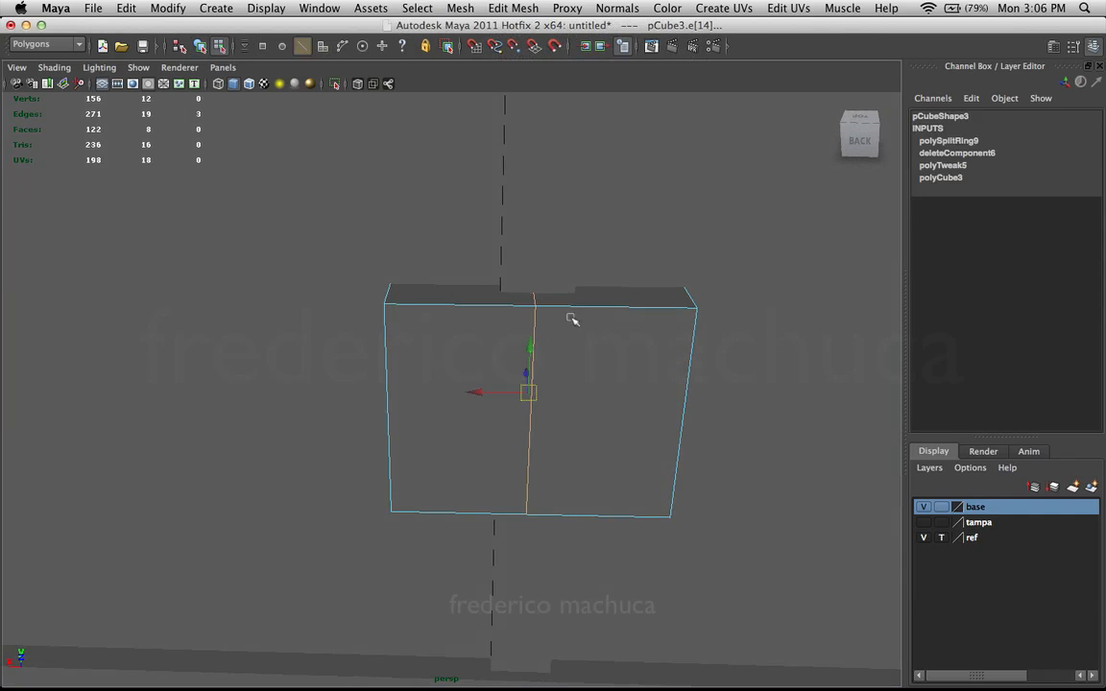
mouse_move(576, 331)
right_down()
mouse_move(611, 318)
mouse_move(531, 323)
right_up()
click(607, 324)
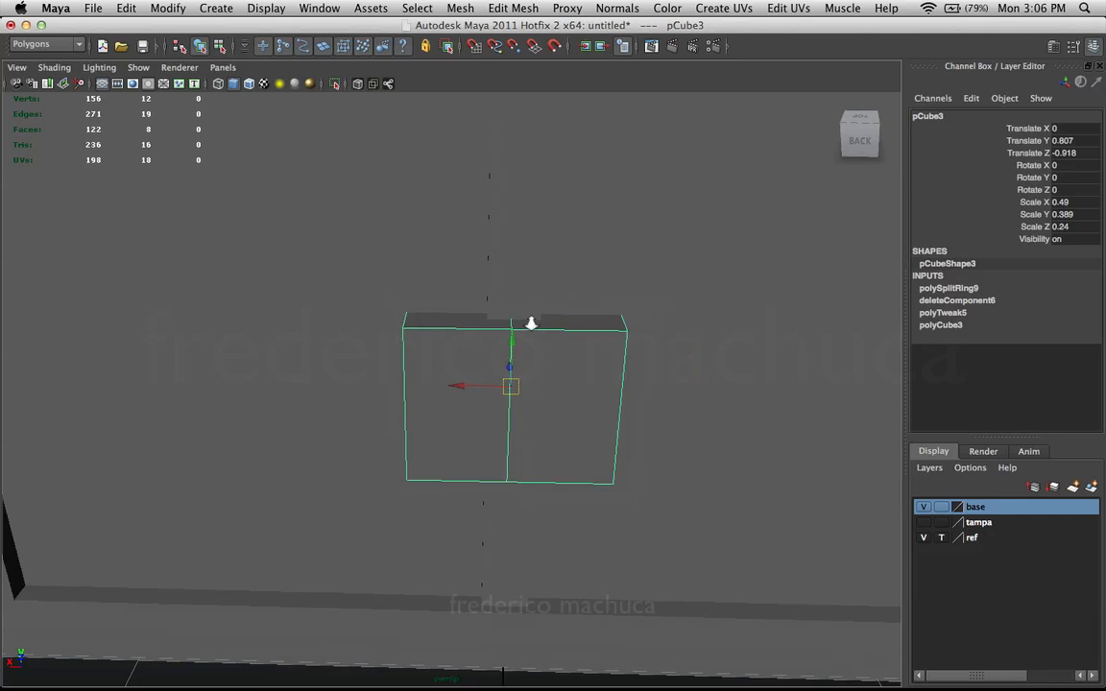
alt+middle_drag(531, 323, 503, 327)
alt+right_drag(502, 326, 427, 335)
alt+drag(427, 335, 445, 340)
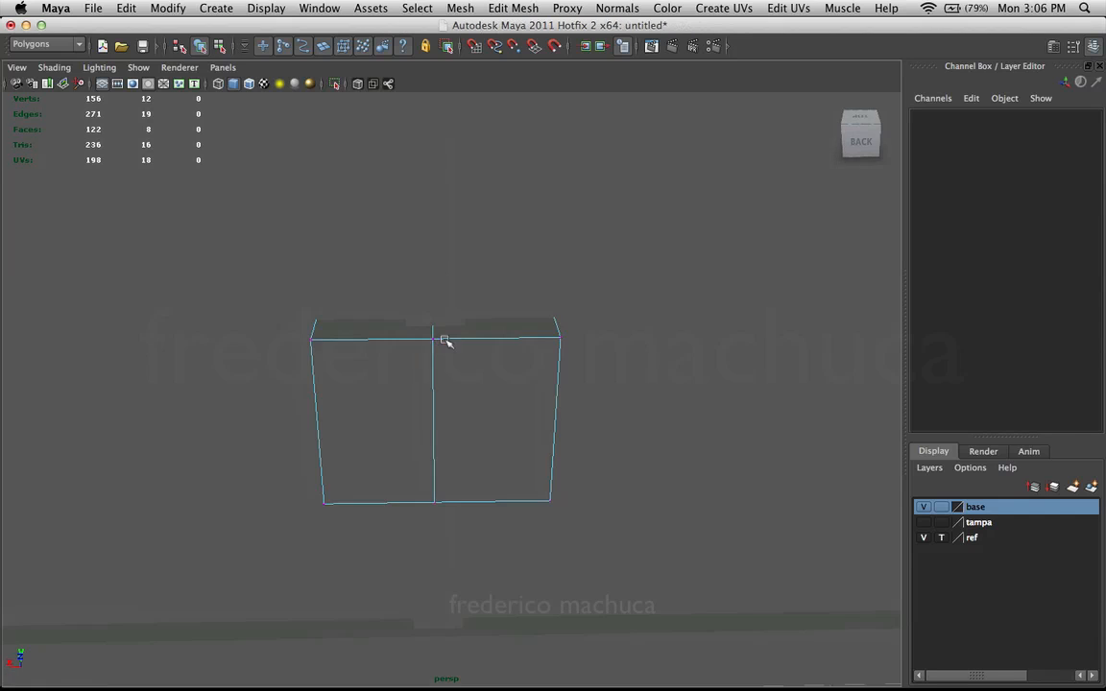
key(4)
drag(478, 266, 404, 563)
mouse_move(350, 405)
alt+mouse_down()
mouse_move(447, 358)
mouse_move(415, 398)
alt+mouse_up()
alt+right_drag(415, 397, 498, 324)
key(5)
right_click(500, 324)
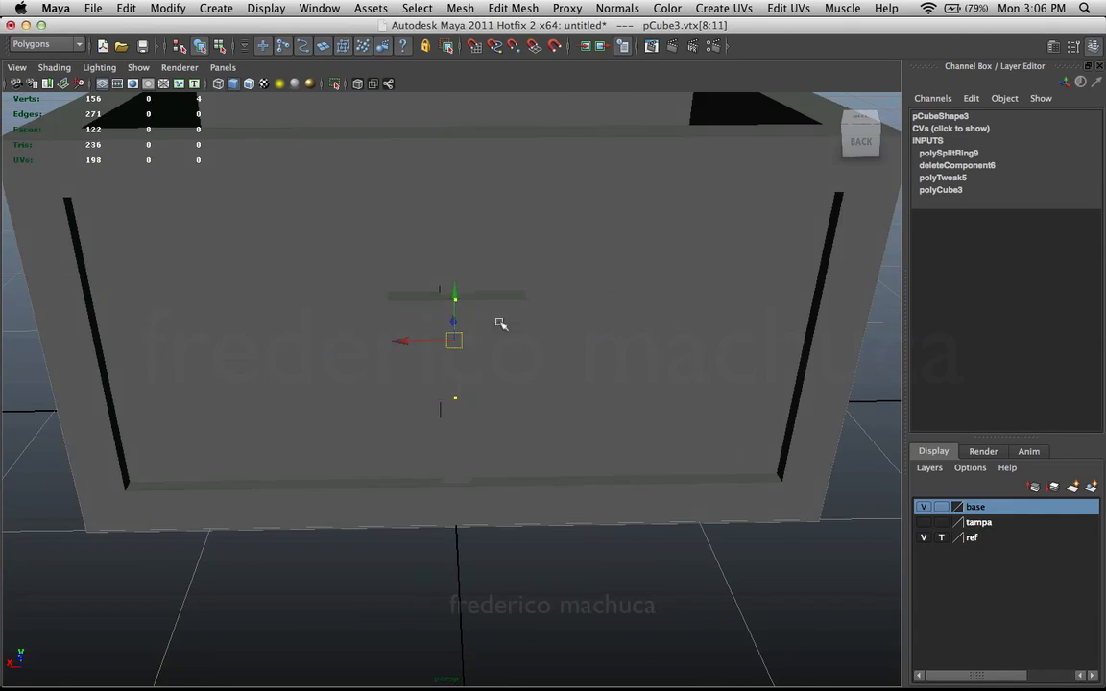
- Set the Weight of the lock plate's vertical edge loop to 0.5 in its polySplitRing9 history
click(481, 322)
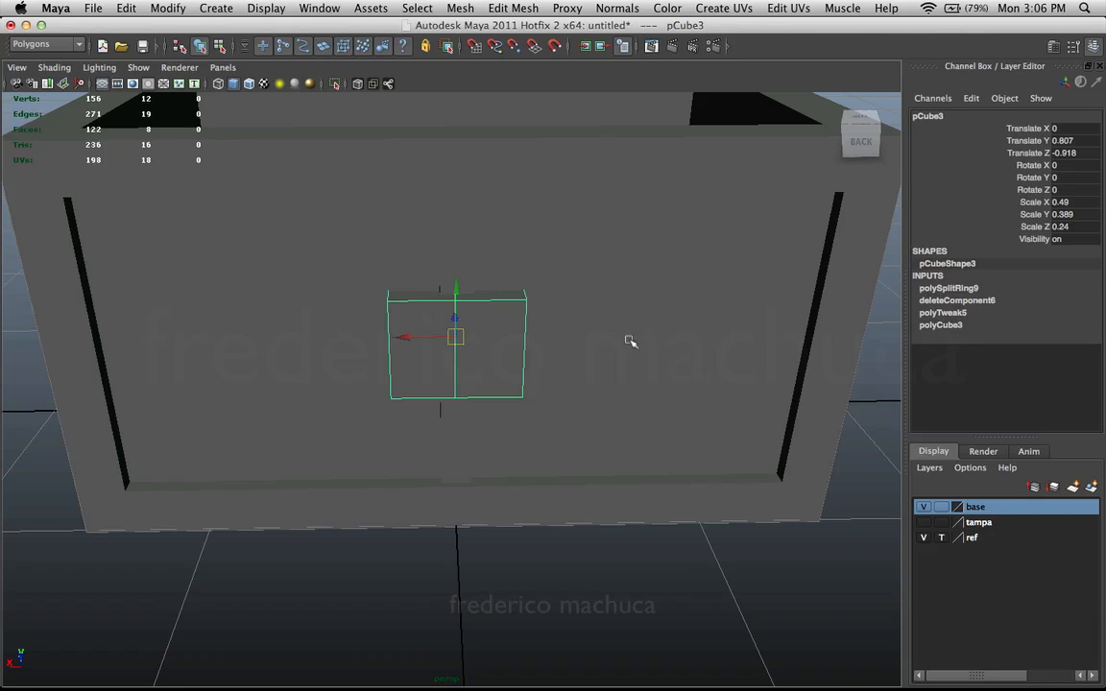
click(961, 288)
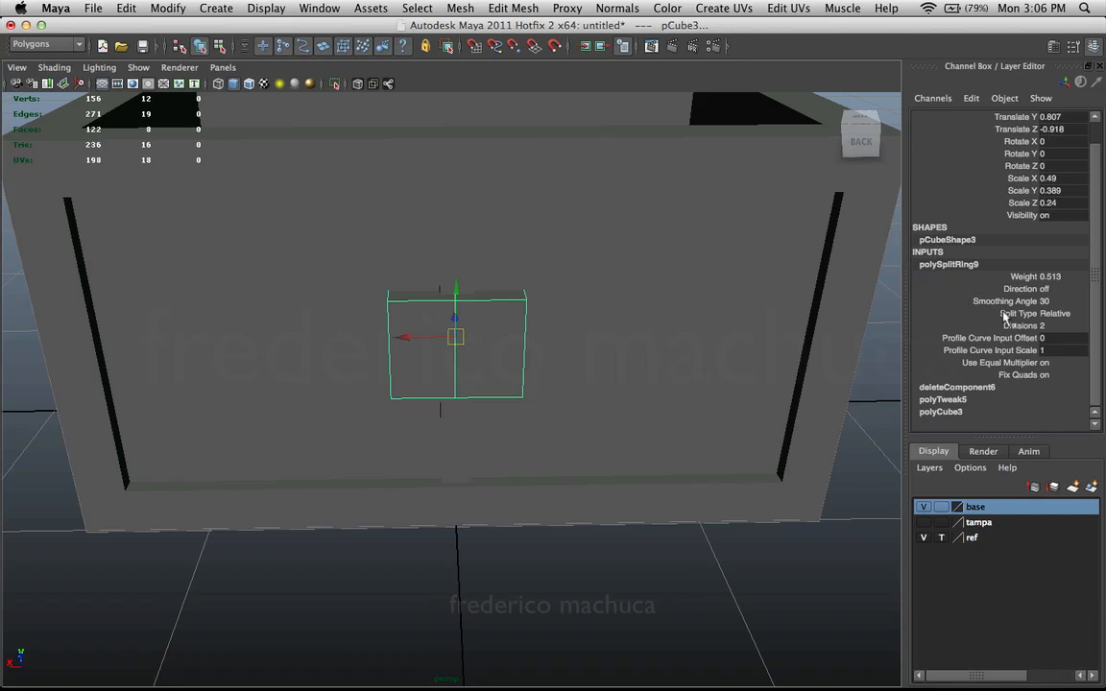
double_click(1052, 277)
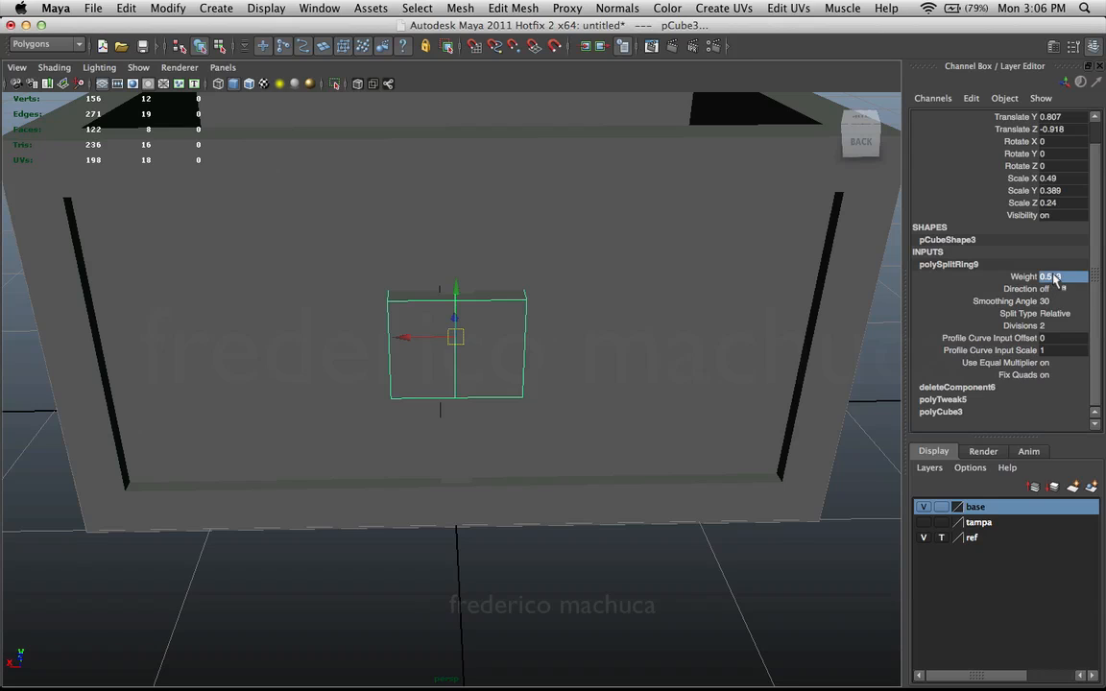
text(.5)
key(Return)
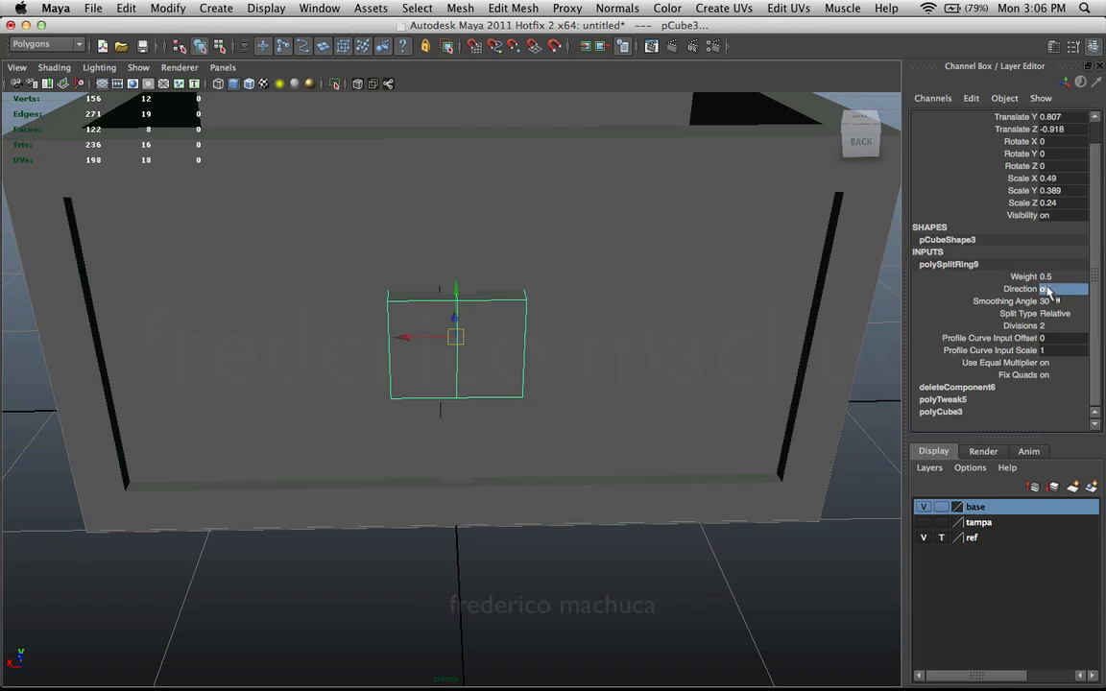
- Try Weight values 0.1, 0.2 and 0.3 on the lock plate's vertical edge loop, and set it back to 0.5
double_click(1051, 276)
text(.1)
key(Return)
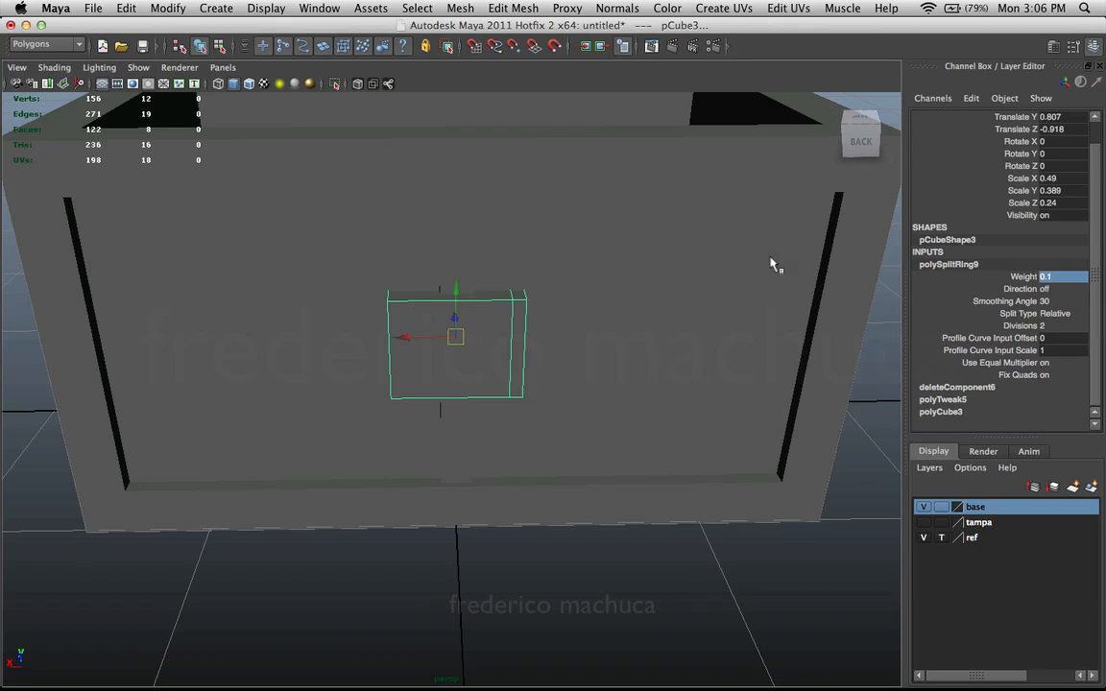
double_click(1047, 277)
text(.2)
key(Return)
double_click(1054, 277)
text(.3)
key(Return)
double_click(1050, 277)
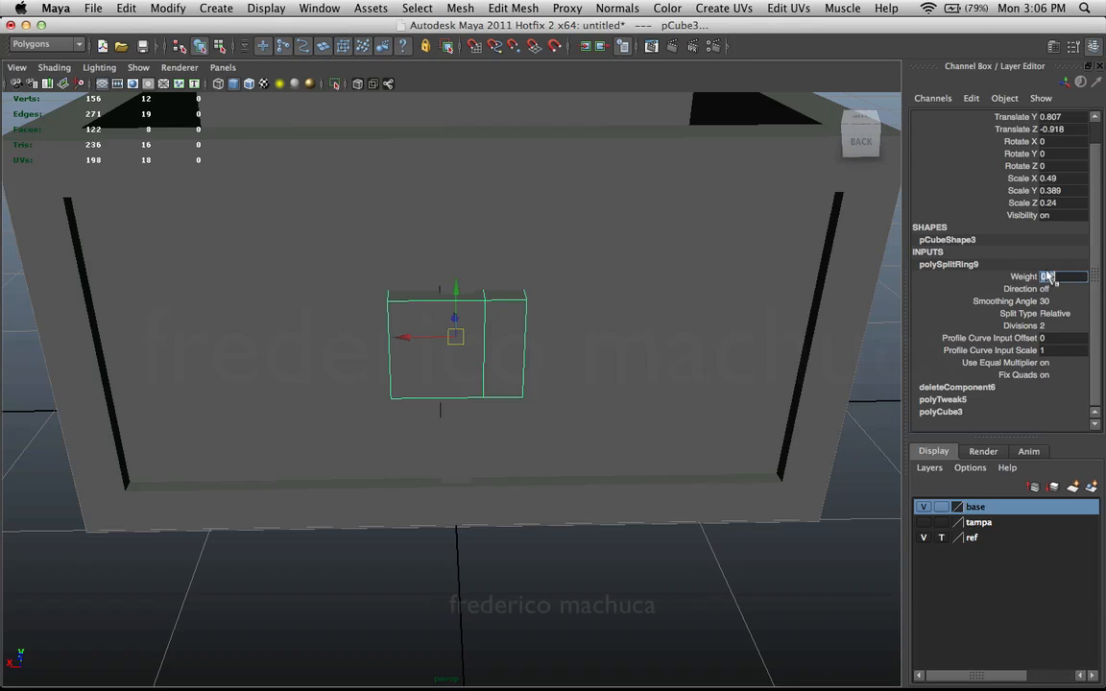
text(.5)
key(Return)
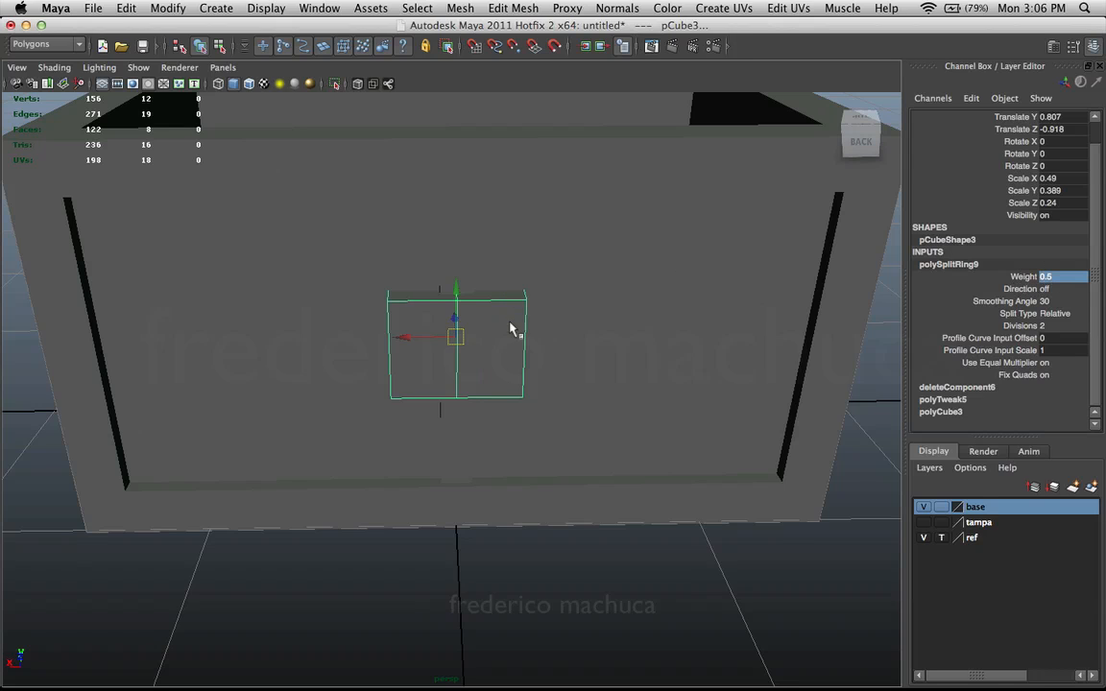
- Reselect the lock plate and review the polySplitRing9 settings of its vertical edge loop
click(456, 494)
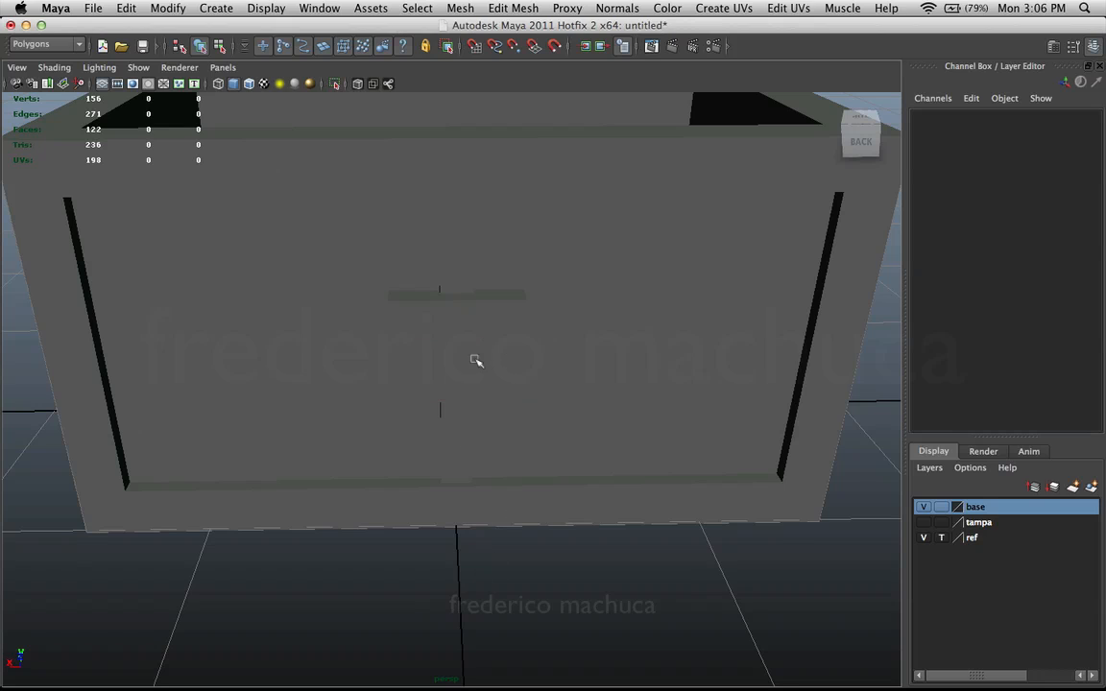
click(499, 335)
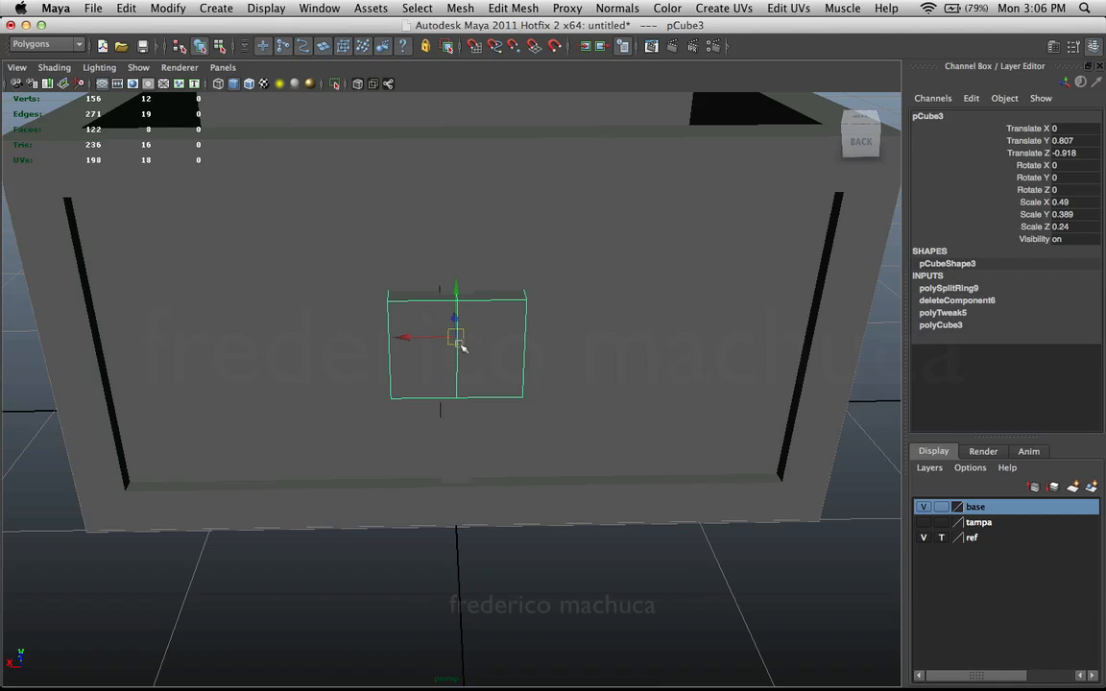
click(946, 288)
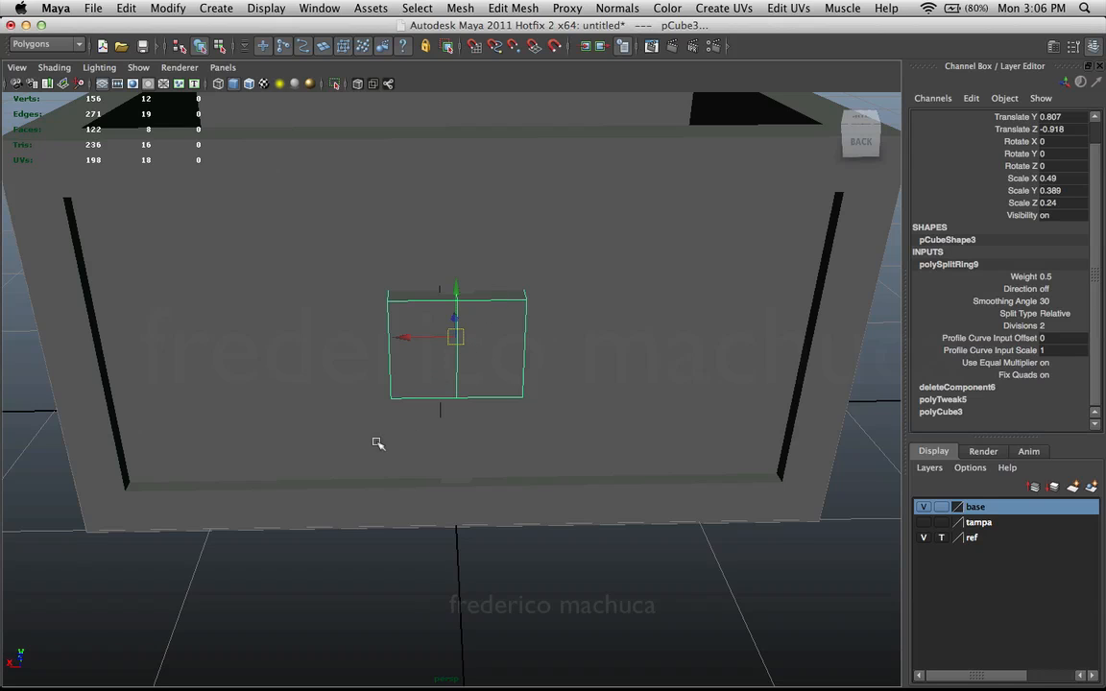
click(951, 277)
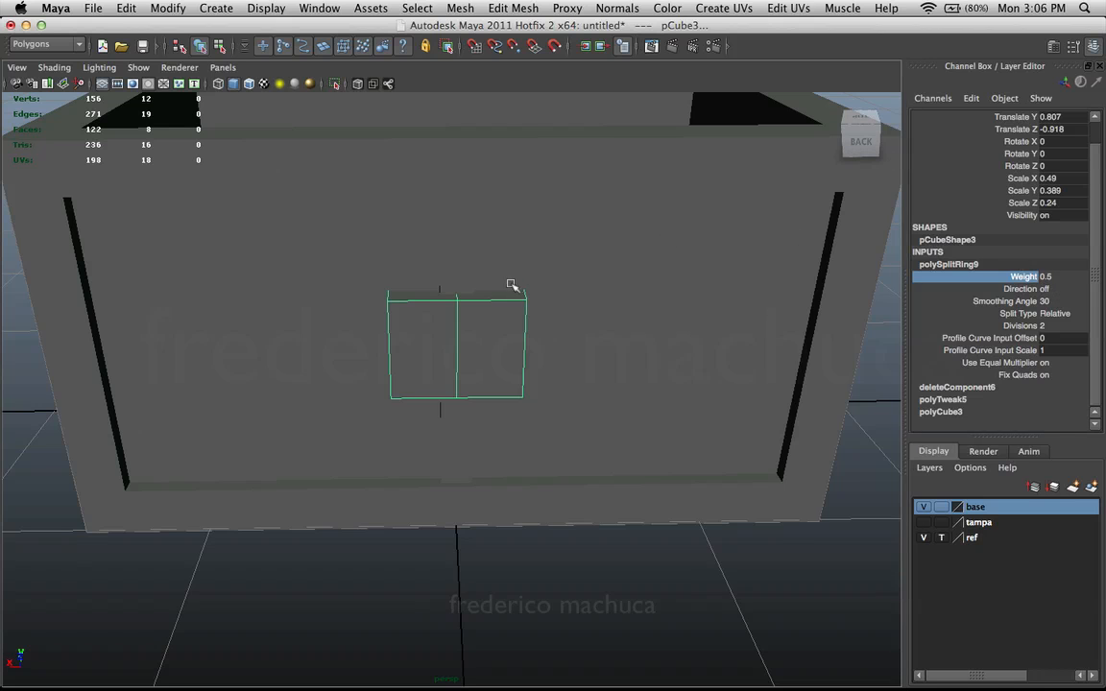
alt+right_drag(392, 425, 595, 429)
click(595, 430)
click(553, 375)
alt+right_drag(553, 375, 402, 372)
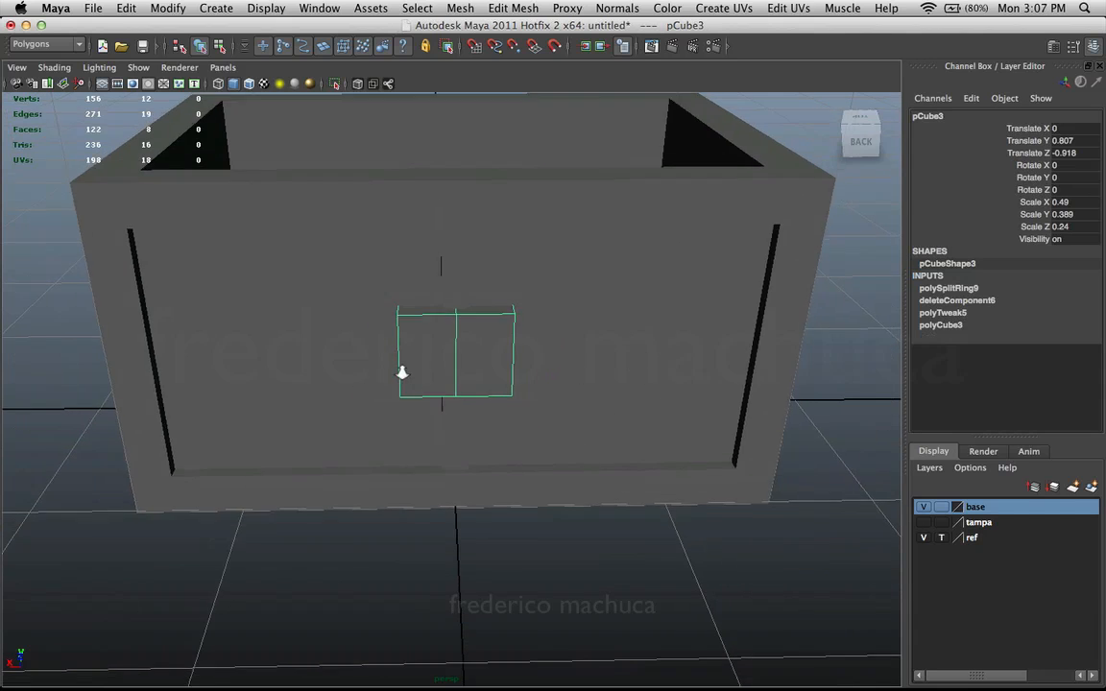
click(521, 529)
- Insert a horizontal edge loop near the lower edge of the lock plate
alt+right_drag(373, 454, 521, 417)
alt+drag(522, 417, 434, 393)
click(373, 335)
alt+drag(374, 335, 514, 205)
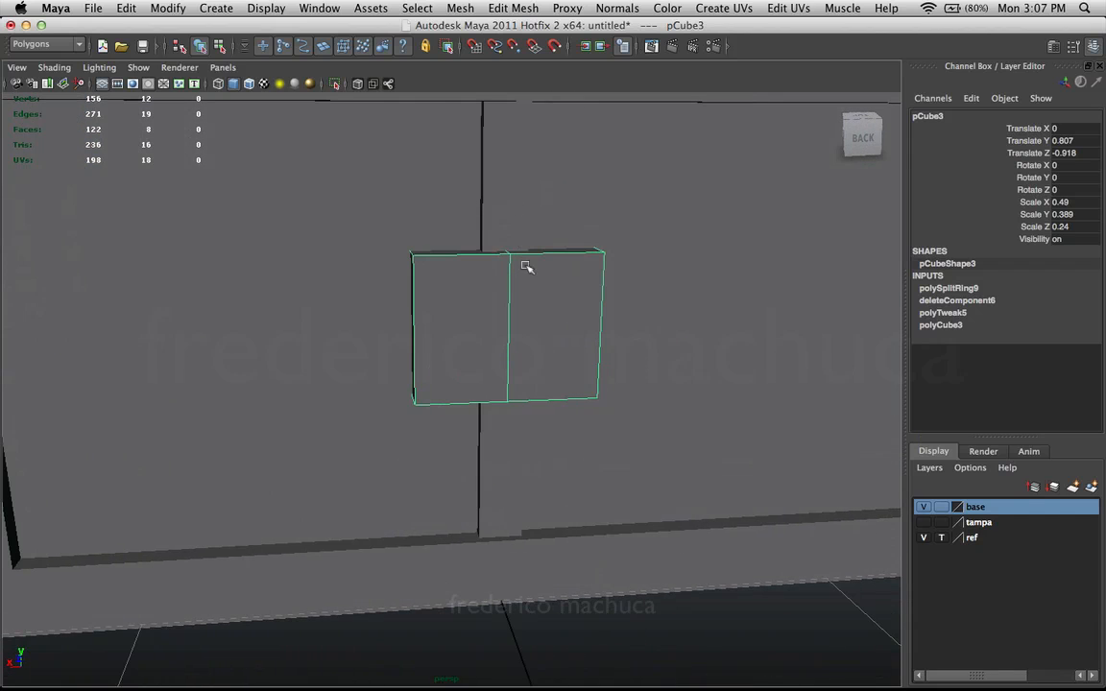
click(514, 8)
click(487, 135)
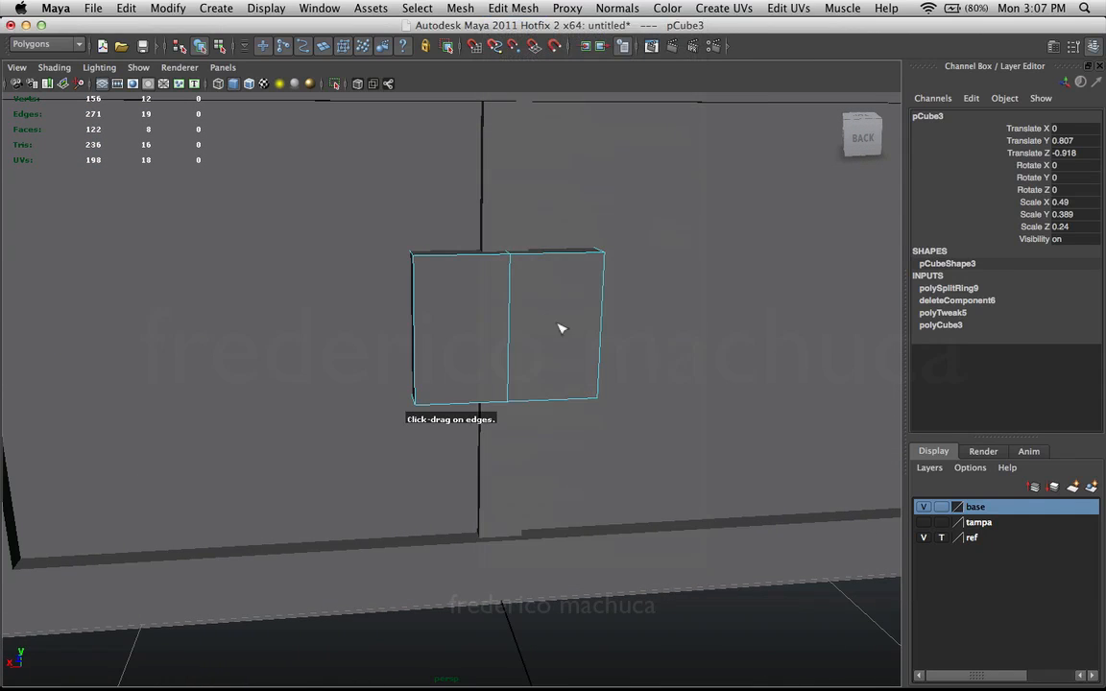
drag(510, 308, 519, 387)
- Check the lock in reference photo 02.jpg and move the lock plate's lower horizontal edge loop slightly upwards
alt+drag(573, 386, 544, 384)
mouse_move(488, 688)
click(247, 650)
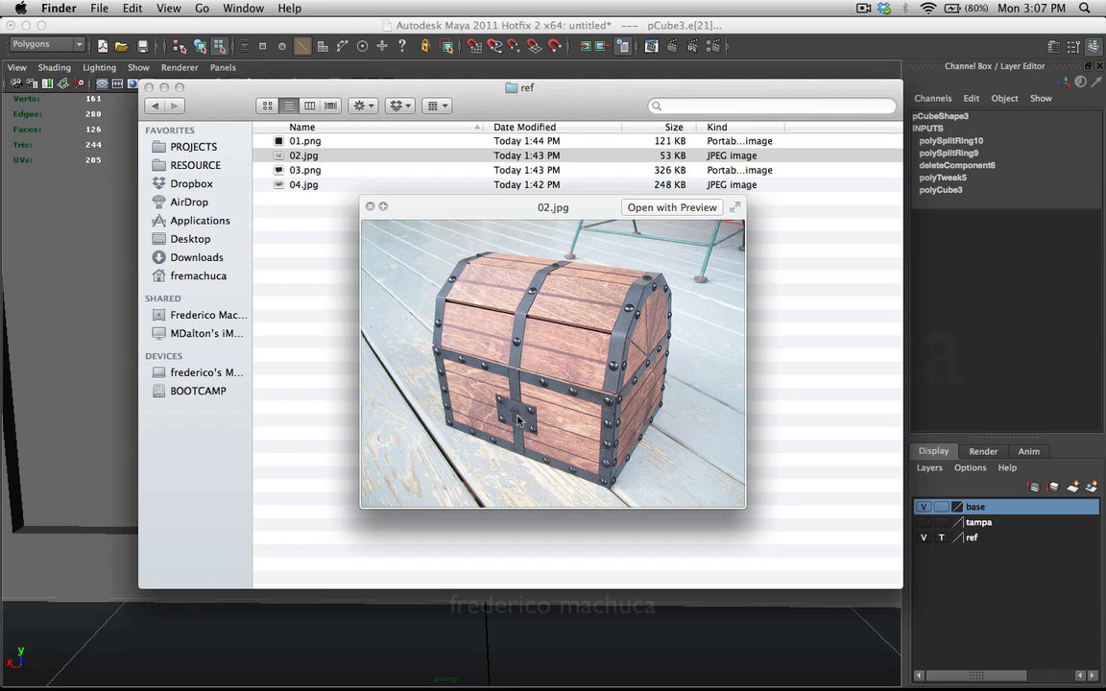
click(422, 630)
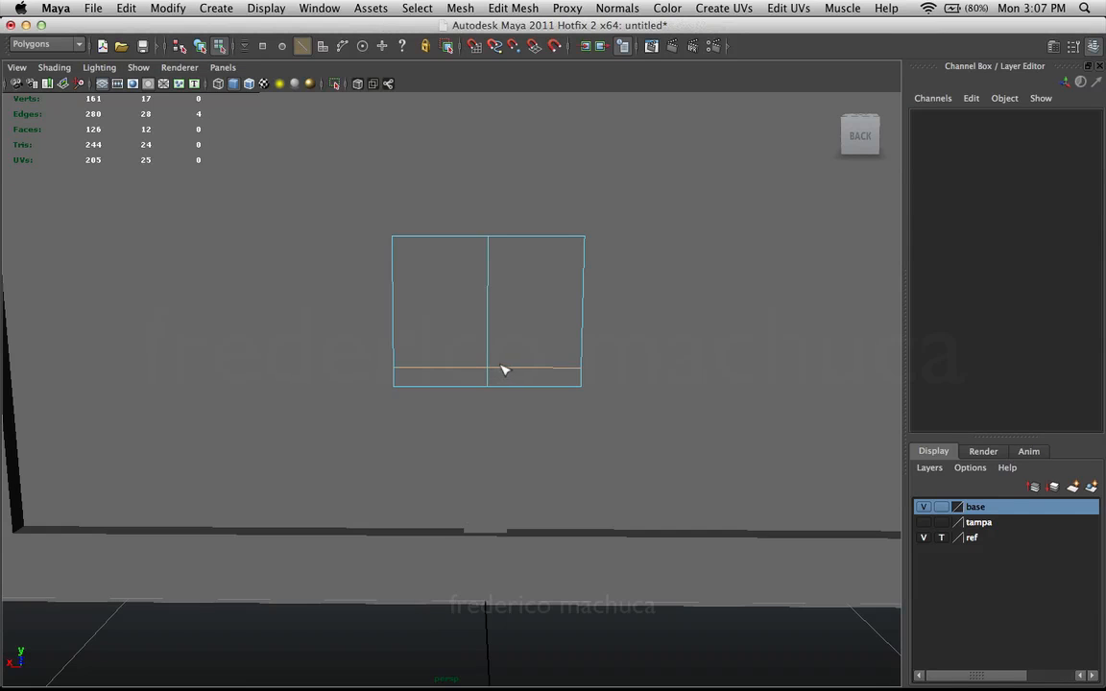
key(w)
alt+drag(501, 348, 487, 333)
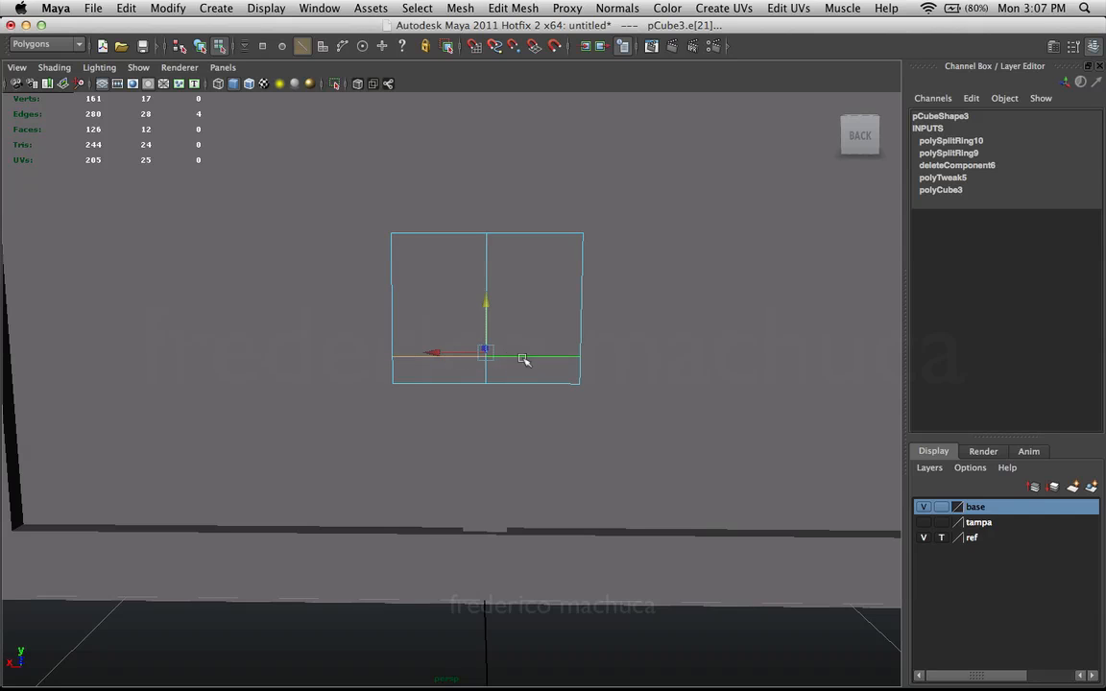
- Insert two more horizontal edge loops on the lock plate, one near its upper edge and one slightly above its middle
click(511, 7)
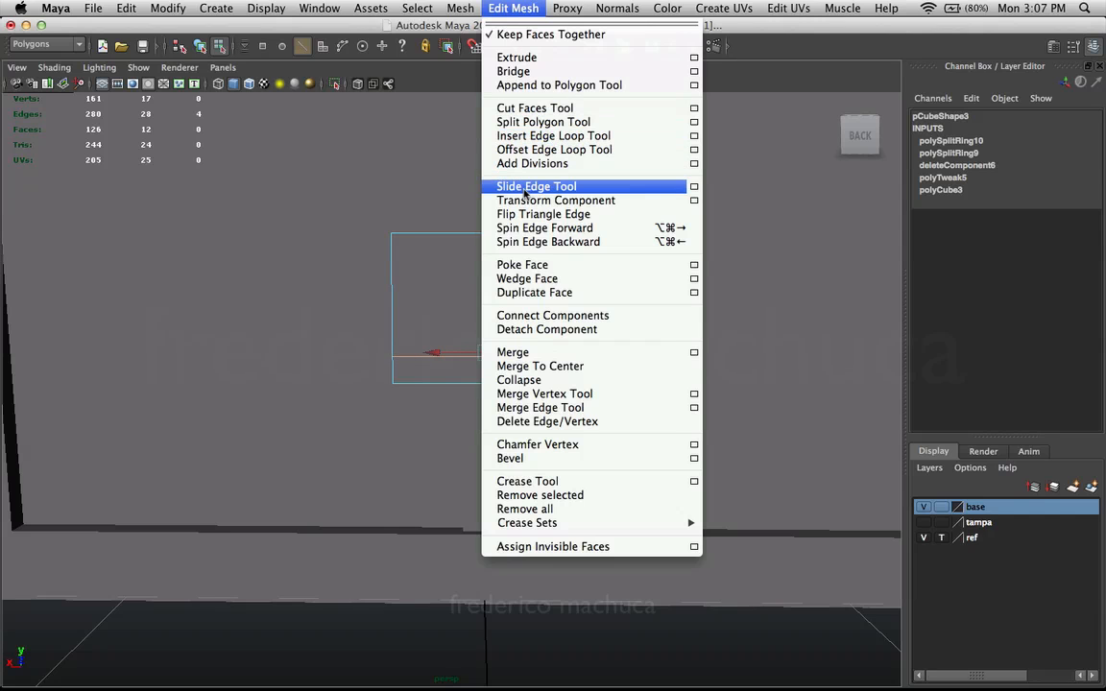
click(533, 135)
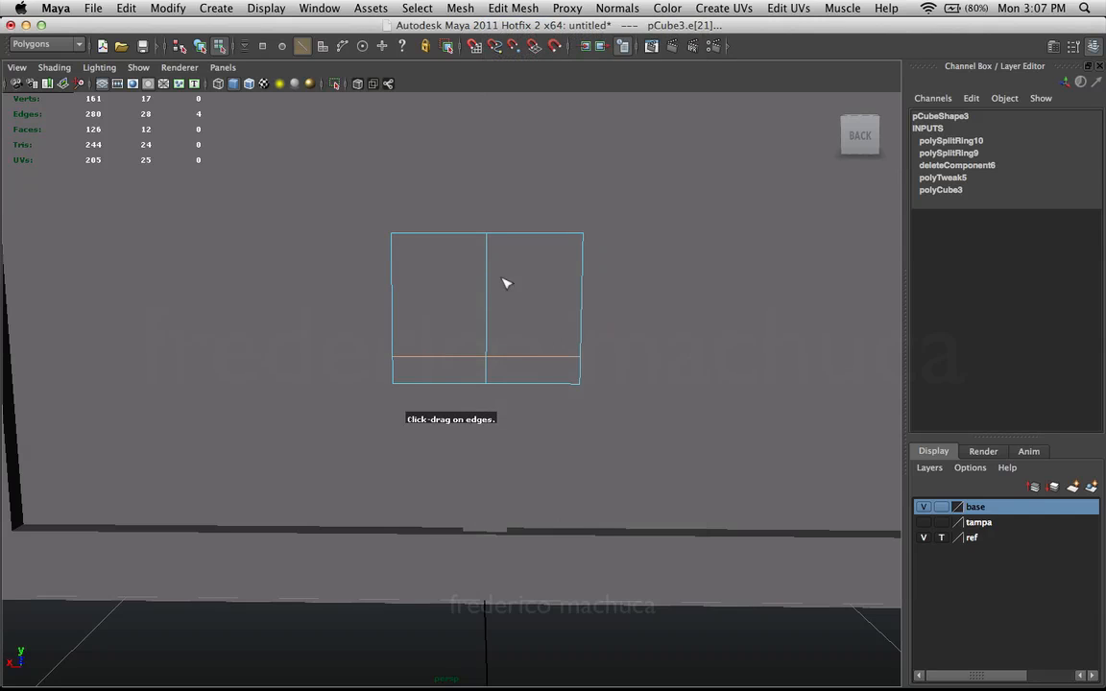
mouse_move(506, 284)
mouse_down()
mouse_move(491, 287)
mouse_move(495, 253)
mouse_move(493, 298)
mouse_up()
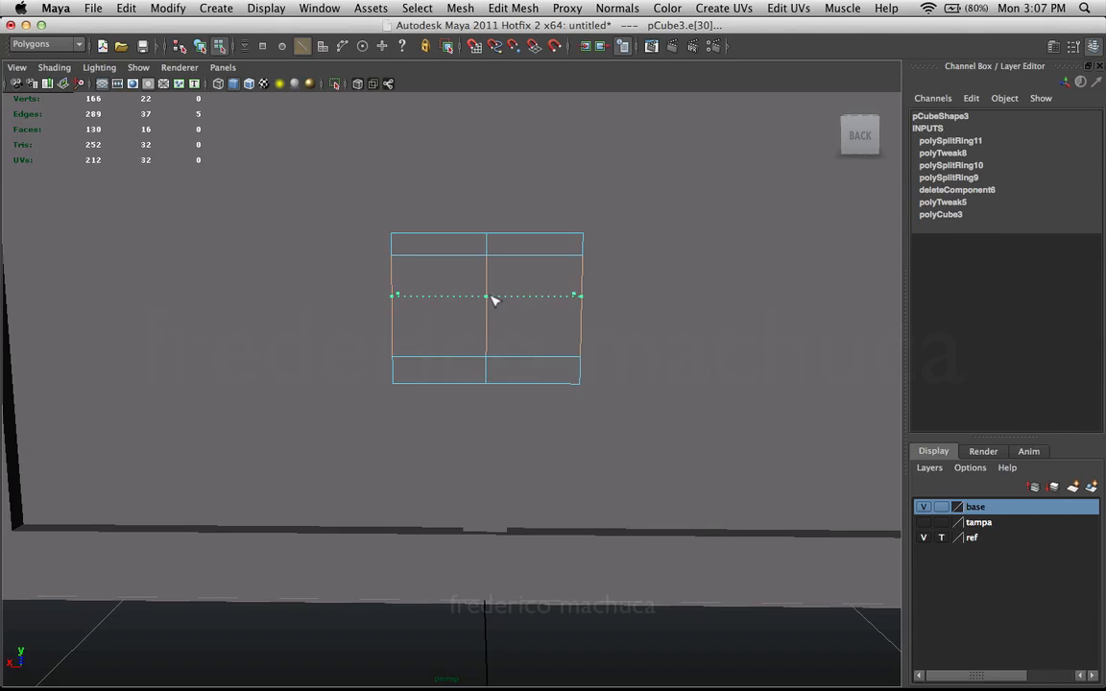
drag(492, 297, 492, 297)
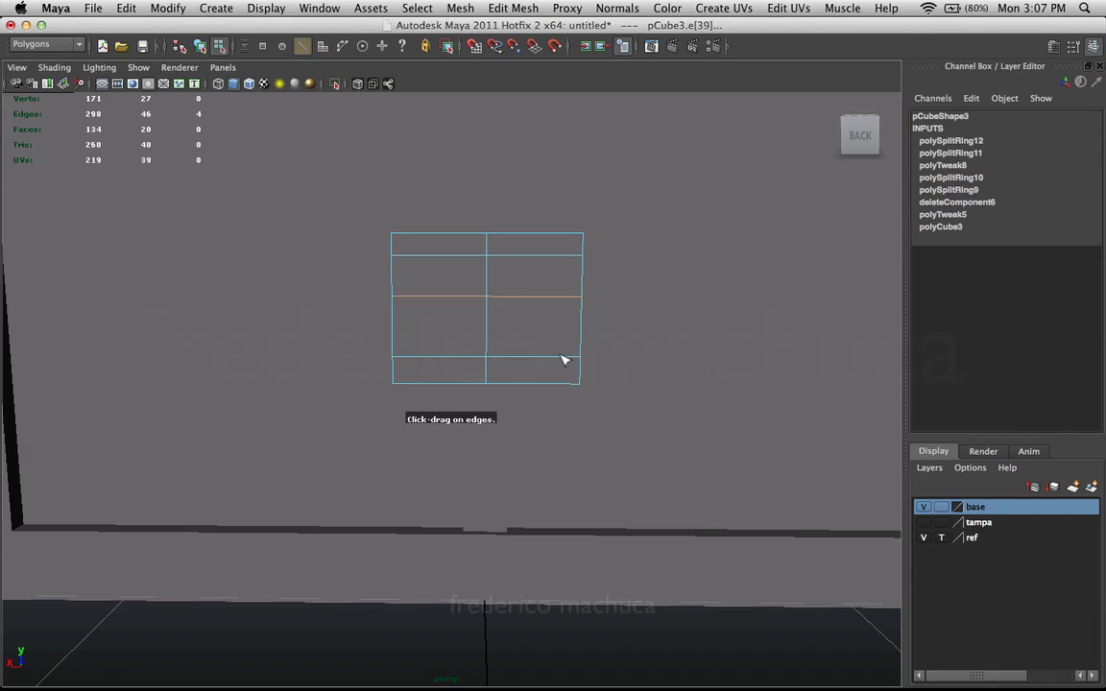
key(w)
- Split the lock plate's front with a keyhole half-outline, slanting from the lower edge loop to the middle loop and running straight to the upper loop
alt+right_drag(516, 271, 572, 239)
alt+drag(545, 286, 498, 246)
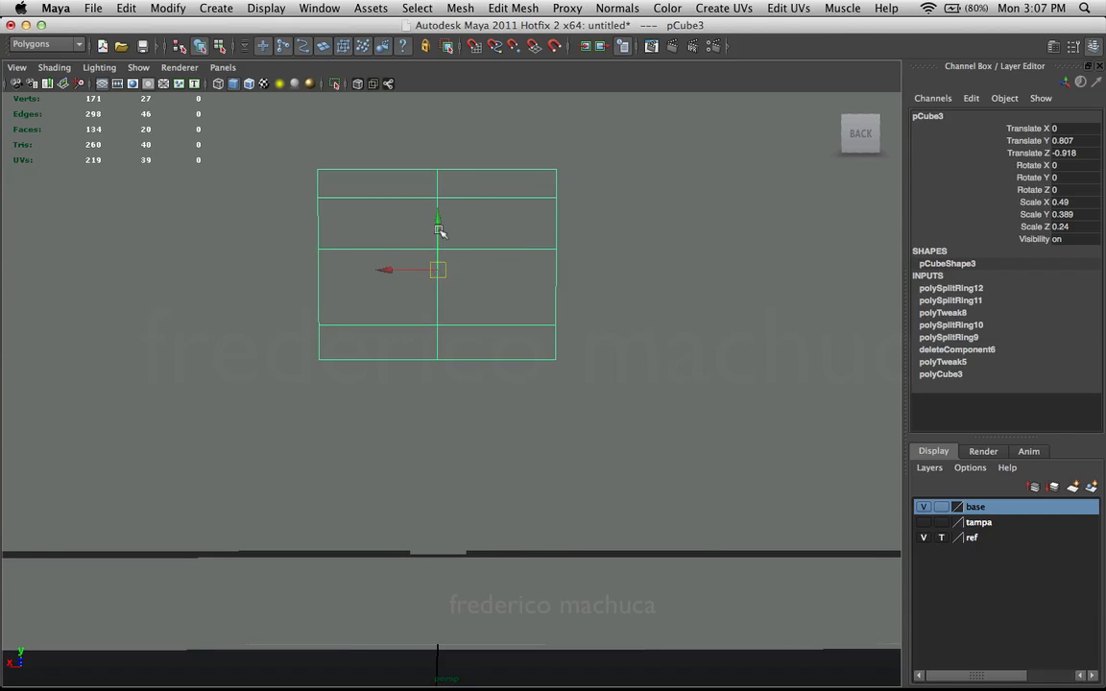
click(511, 8)
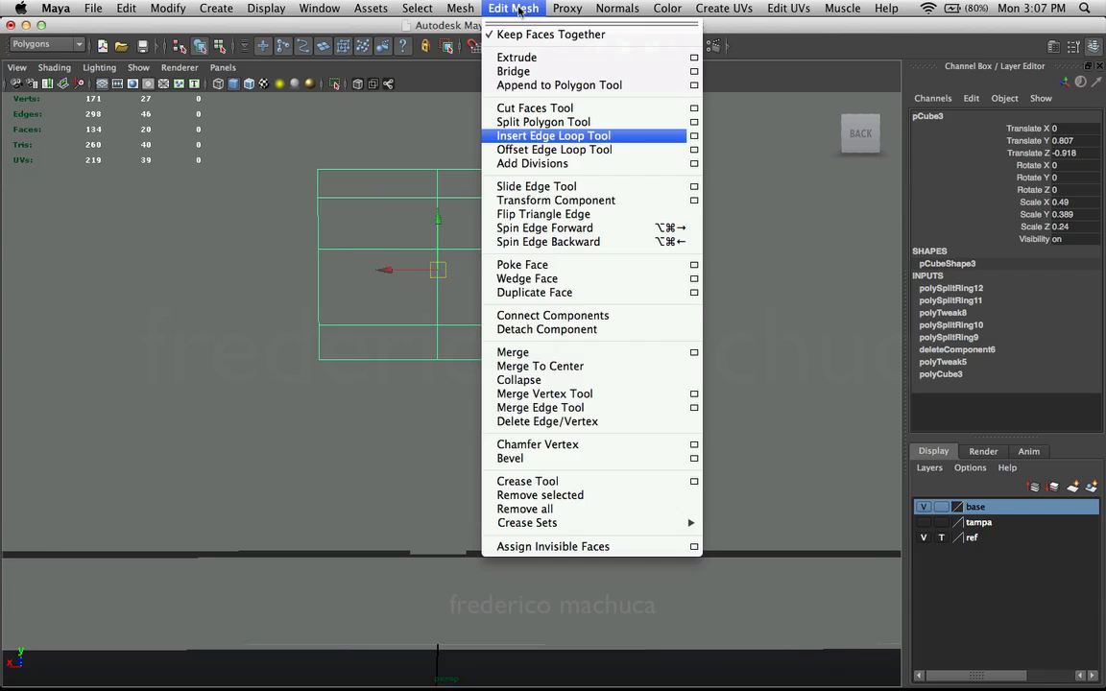
click(525, 126)
alt+right_drag(435, 277, 480, 278)
alt+drag(450, 281, 457, 367)
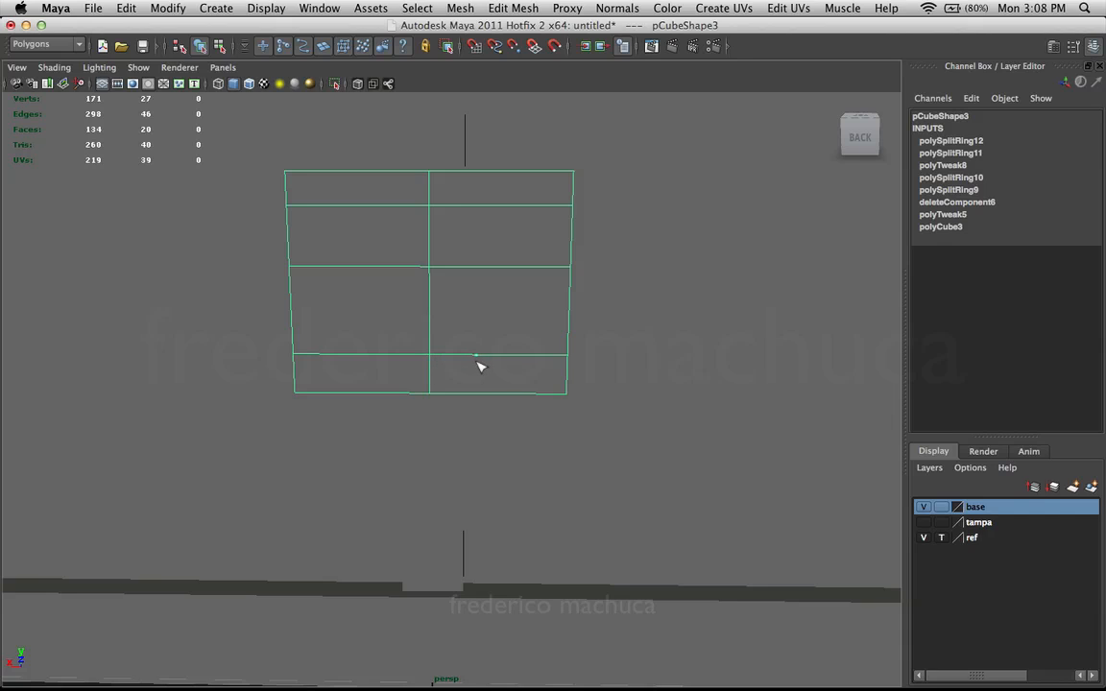
mouse_move(476, 275)
mouse_down()
mouse_move(492, 269)
mouse_move(458, 275)
mouse_up()
drag(458, 275, 474, 192)
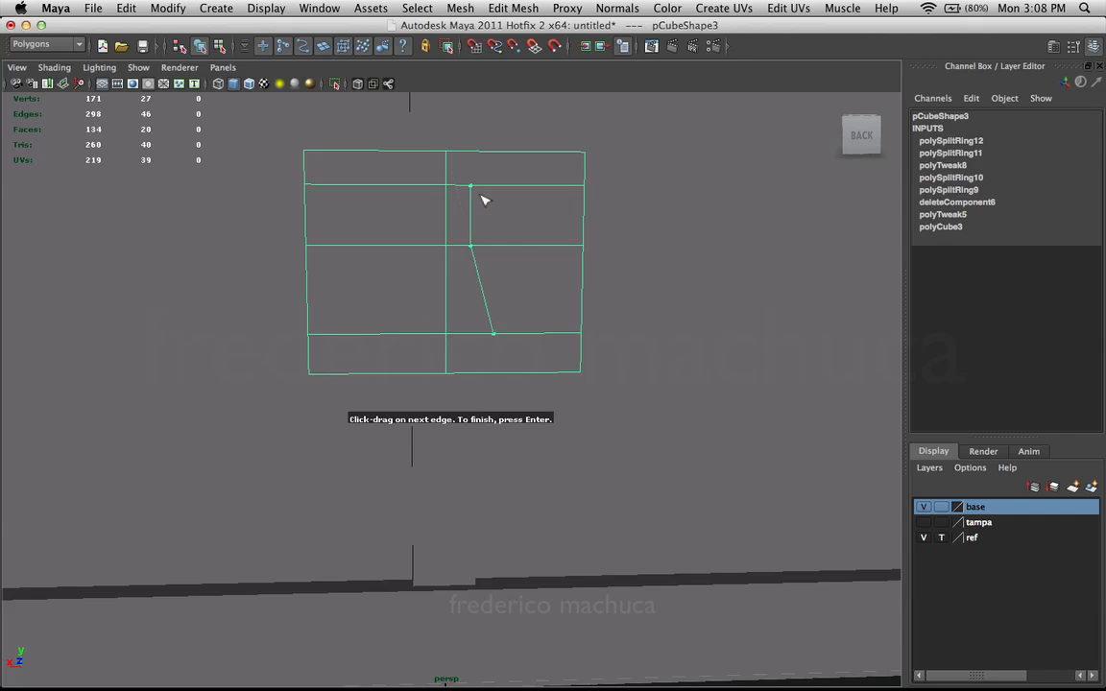
key(Return)
alt+drag(462, 321, 464, 290)
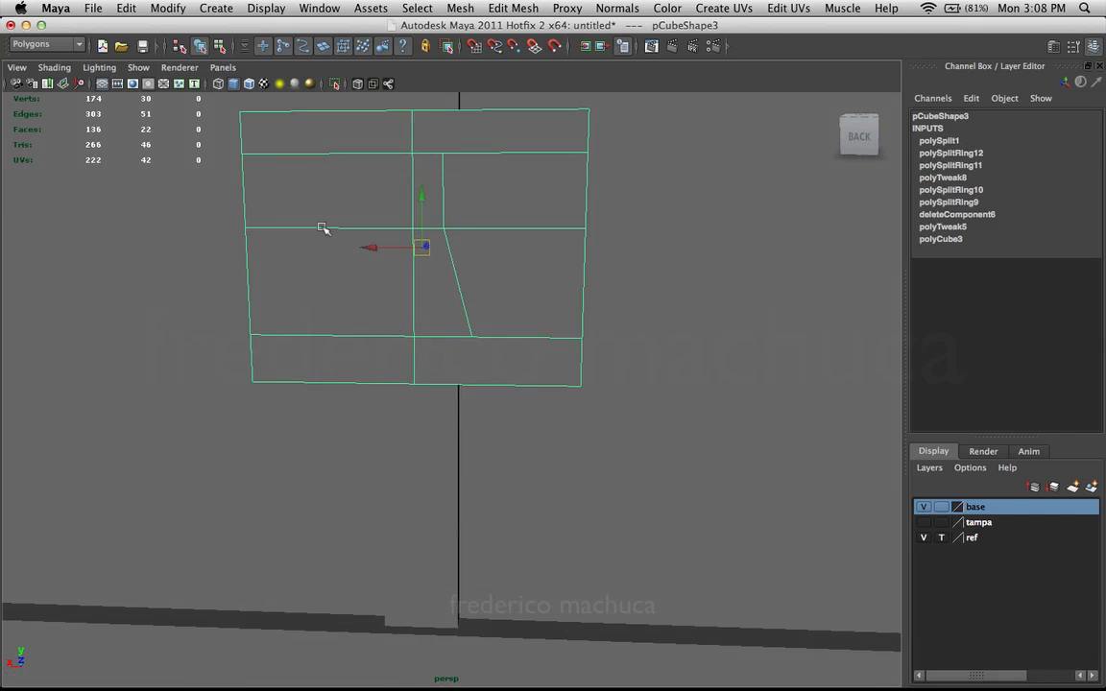
- Delete the faces of the lock plate half that has no keyhole cut and return to object selection
scroll(329, 292, down, 2)
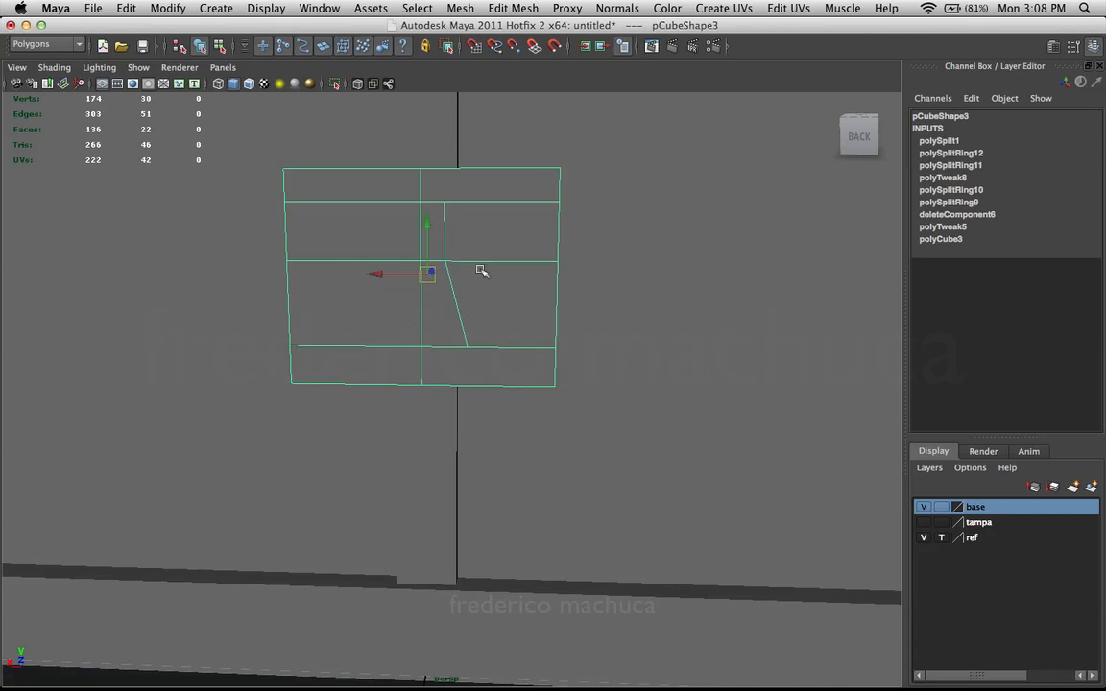
alt+drag(305, 249, 354, 263)
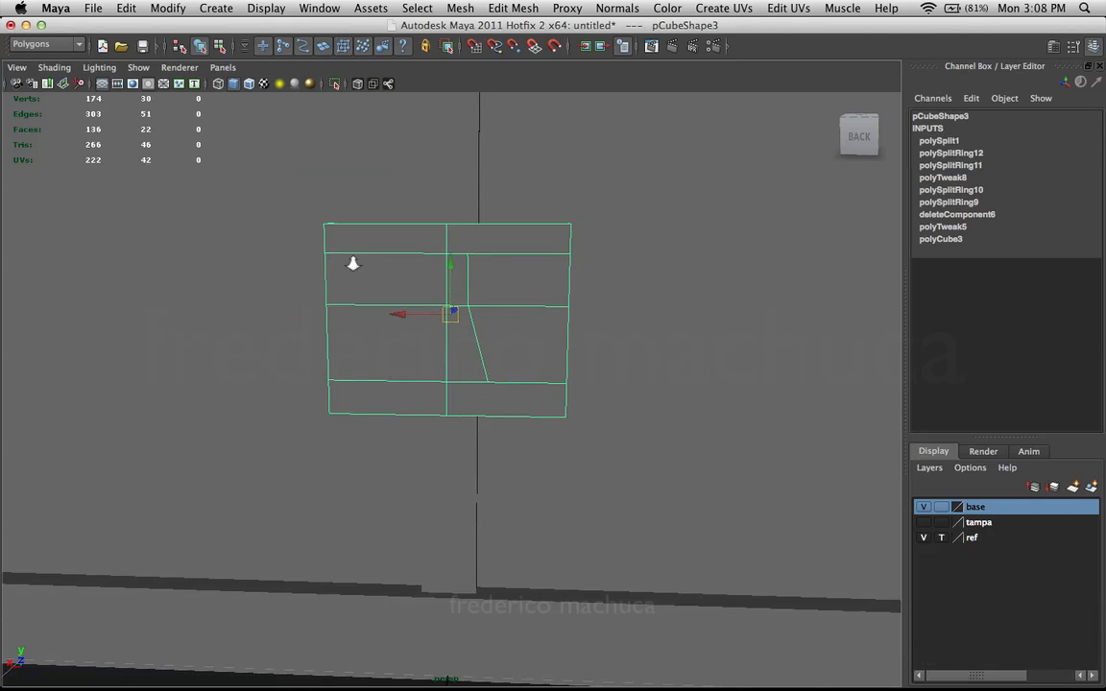
right_click(415, 262)
click(416, 293)
alt+drag(420, 289, 337, 243)
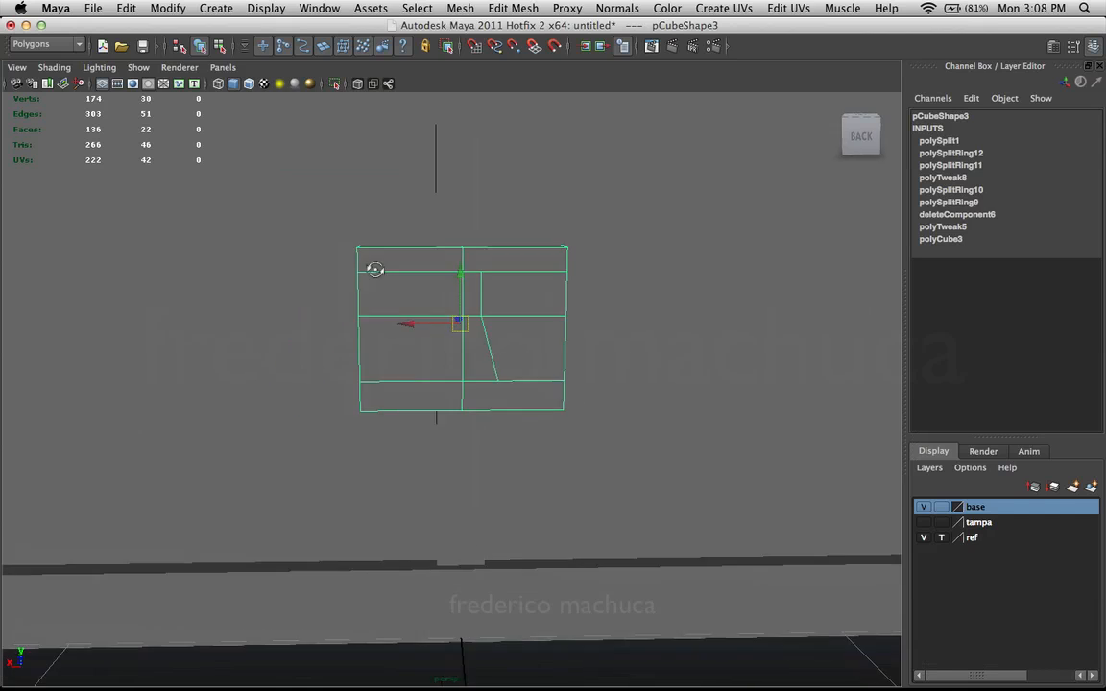
drag(289, 182, 383, 431)
key(Delete)
scroll(262, 251, up, 3)
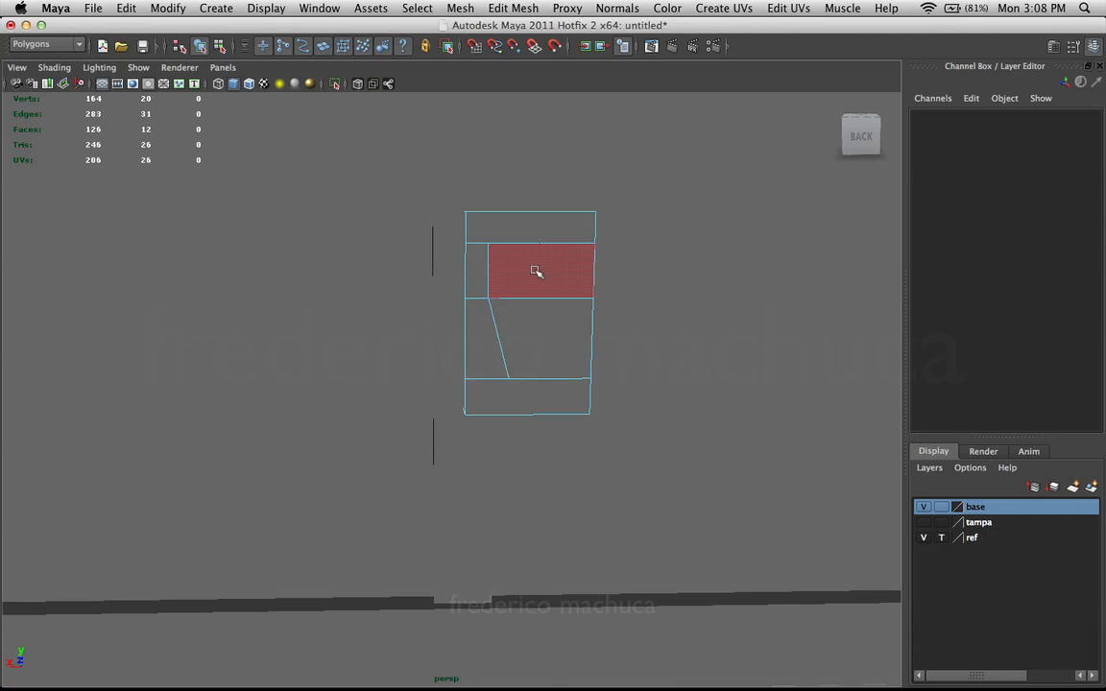
right_drag(535, 269, 576, 255)
scroll(589, 297, up, 2)
scroll(588, 297, up, 2)
alt+middle_drag(477, 245, 395, 329)
scroll(394, 328, up, 2)
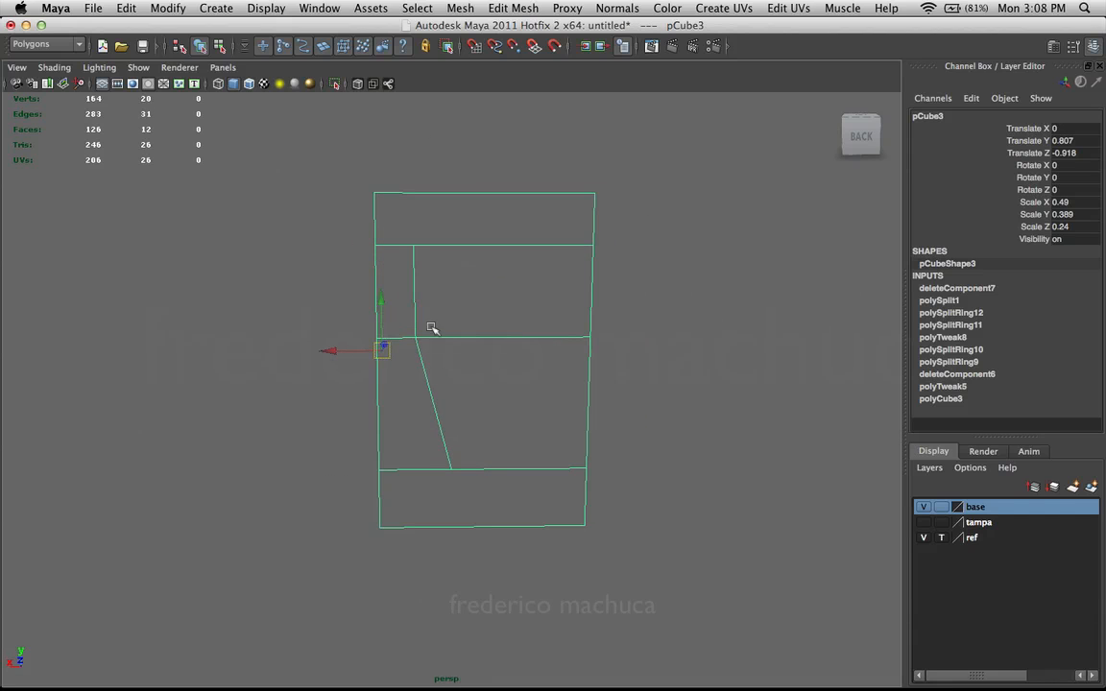
- Move the upper corner vertex of the keyhole outline slightly down to slope the top of the keyhole
scroll(444, 288, up, 2)
right_drag(452, 256, 404, 261)
alt+middle_drag(415, 231, 438, 276)
click(427, 253)
click(445, 285)
alt+drag(466, 336, 468, 313)
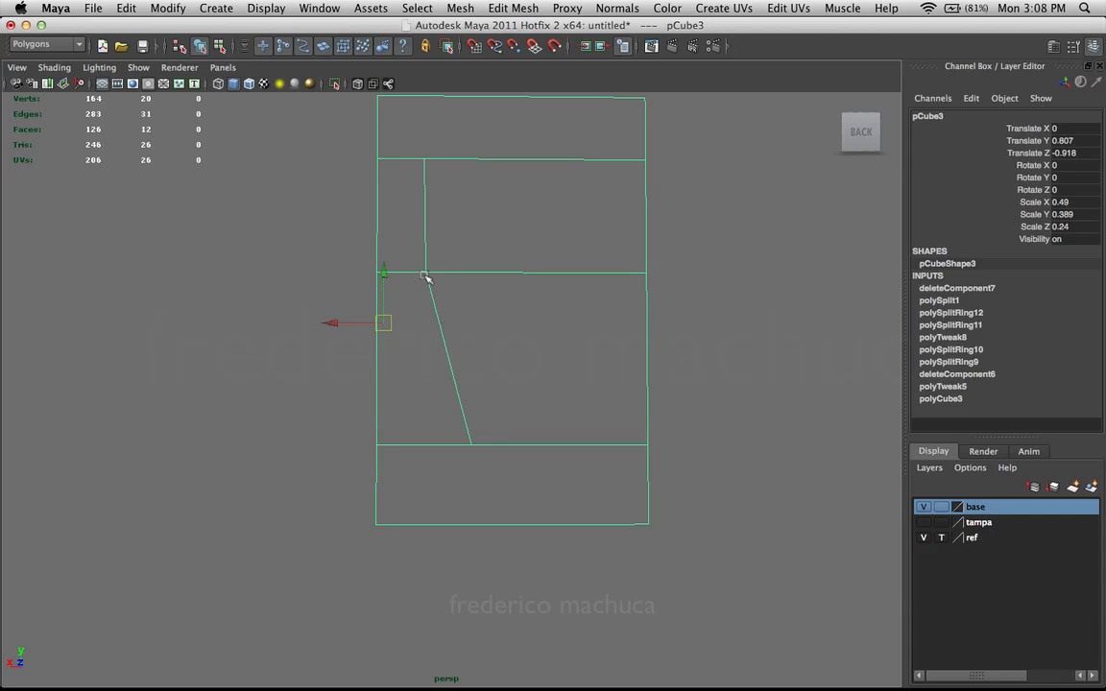
alt+middle_drag(457, 228, 461, 283)
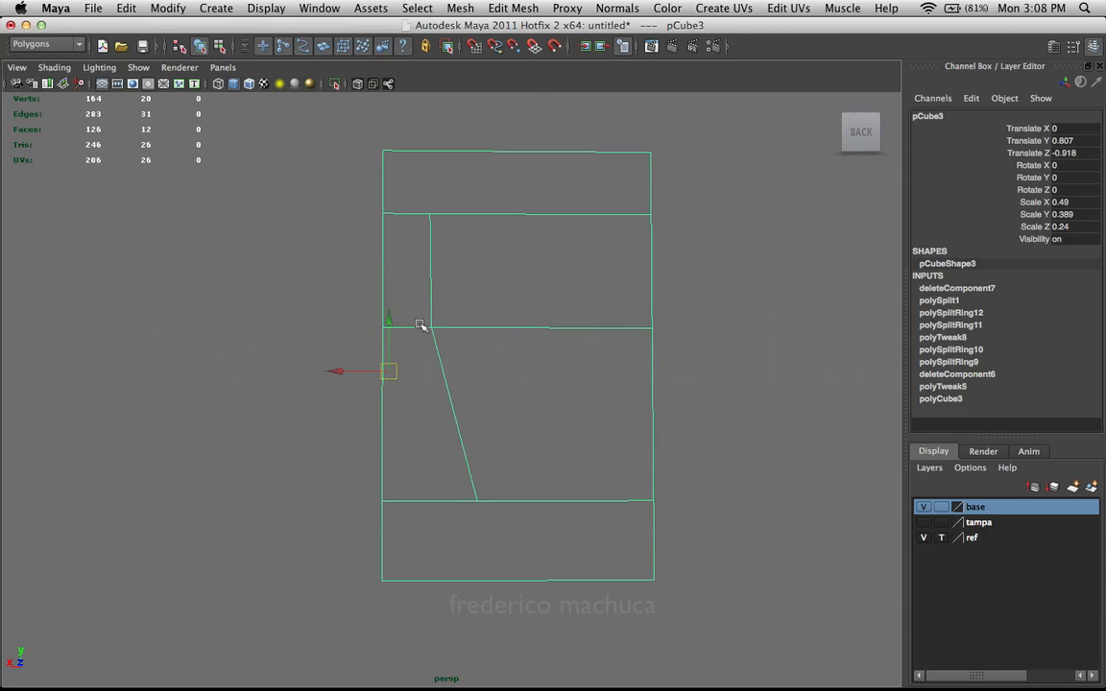
right_drag(442, 250, 375, 250)
click(431, 215)
alt+middle_drag(432, 219, 435, 232)
drag(435, 232, 410, 256)
click(377, 252)
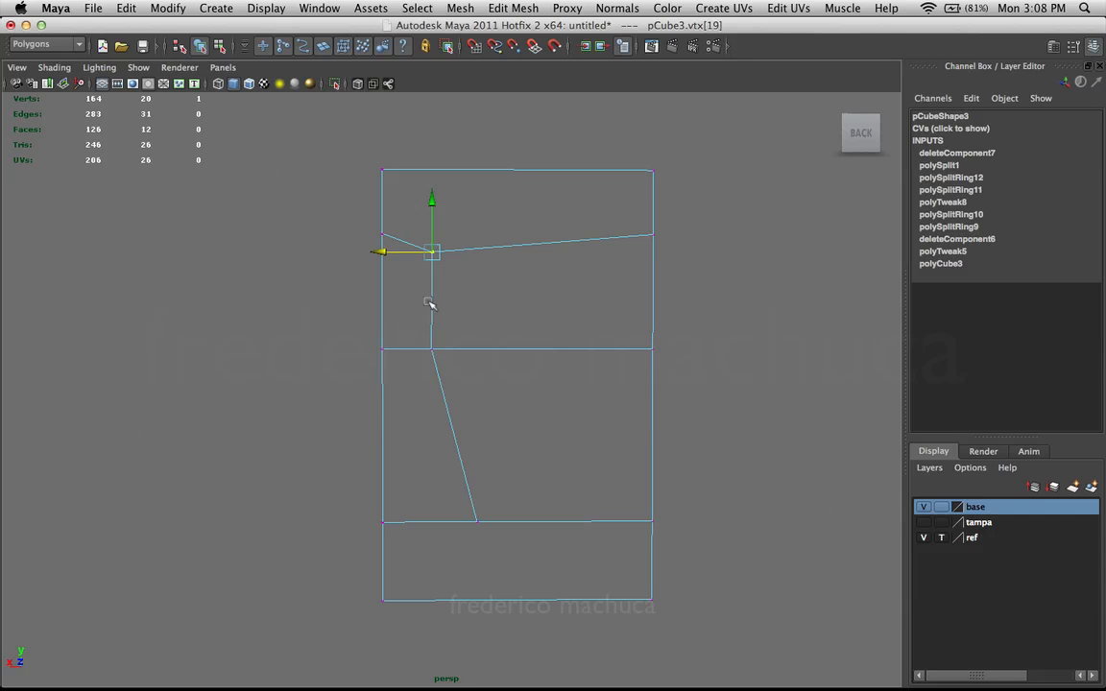
- Split the keyhole's upper face with a horizontal edge halfway up, from the plate's centre line to the keyhole outline
click(513, 8)
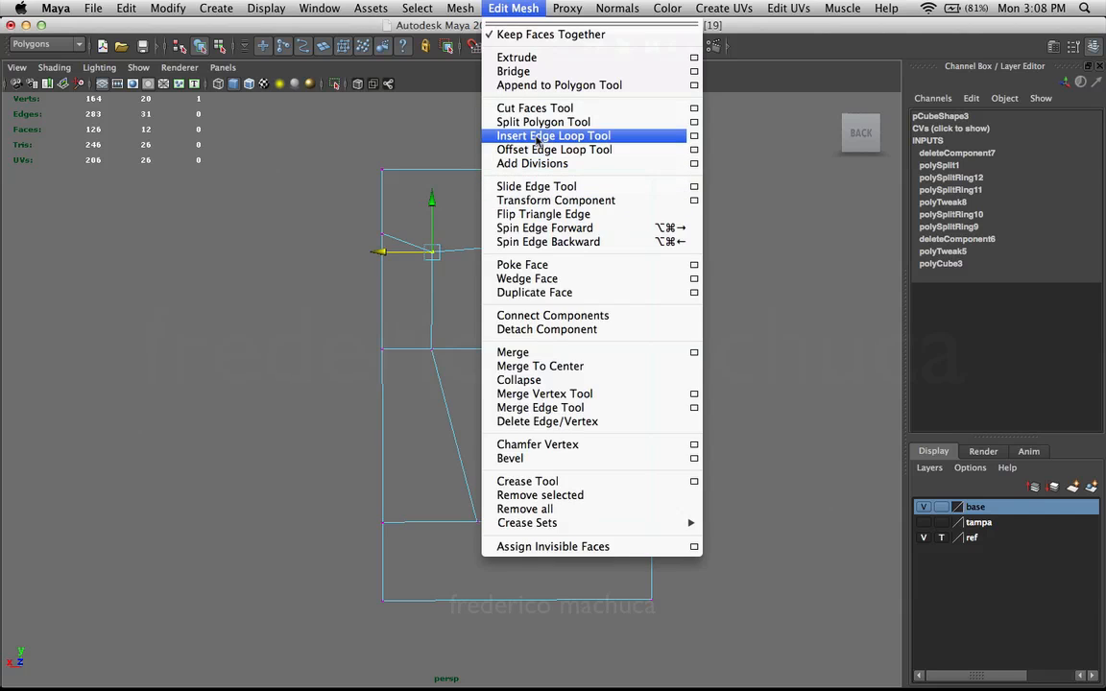
click(540, 122)
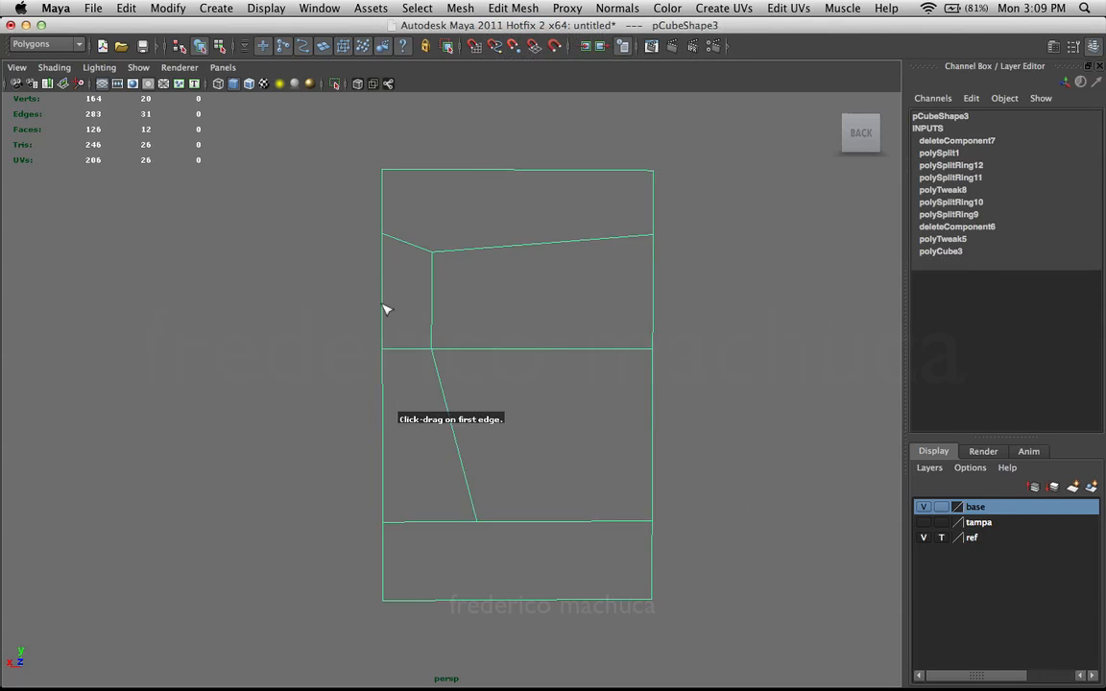
click(383, 298)
click(435, 300)
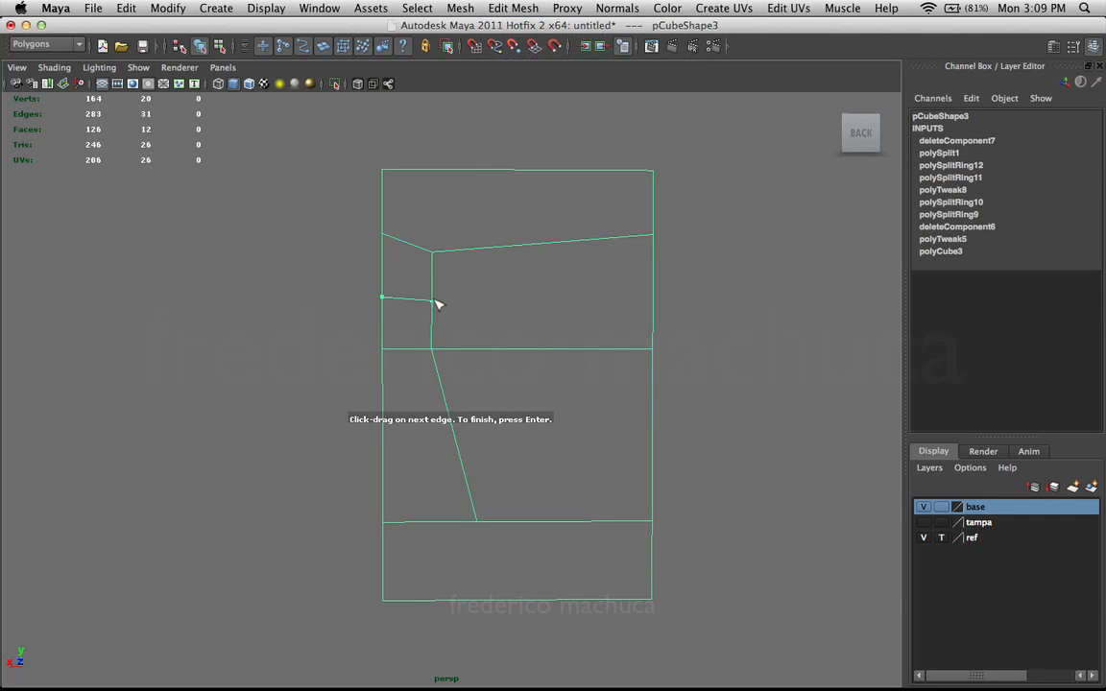
key(Return)
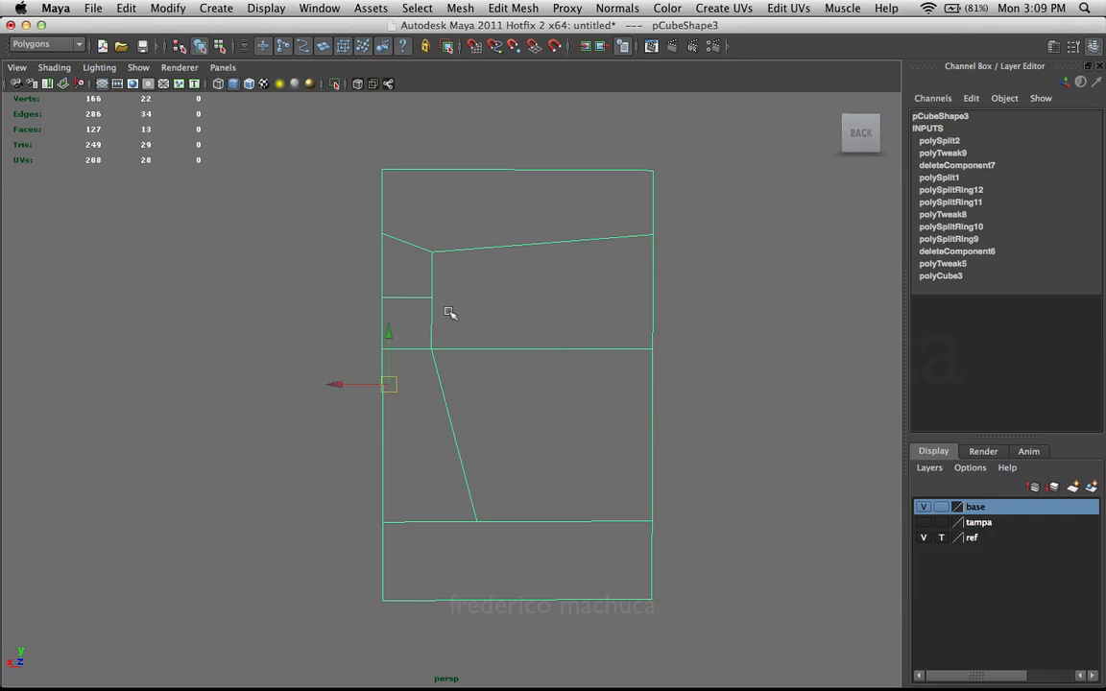
- Move the outer vertex of the new horizontal edge away from the centre line to round the keyhole head
right_drag(419, 302, 391, 304)
click(433, 301)
drag(410, 299, 425, 292)
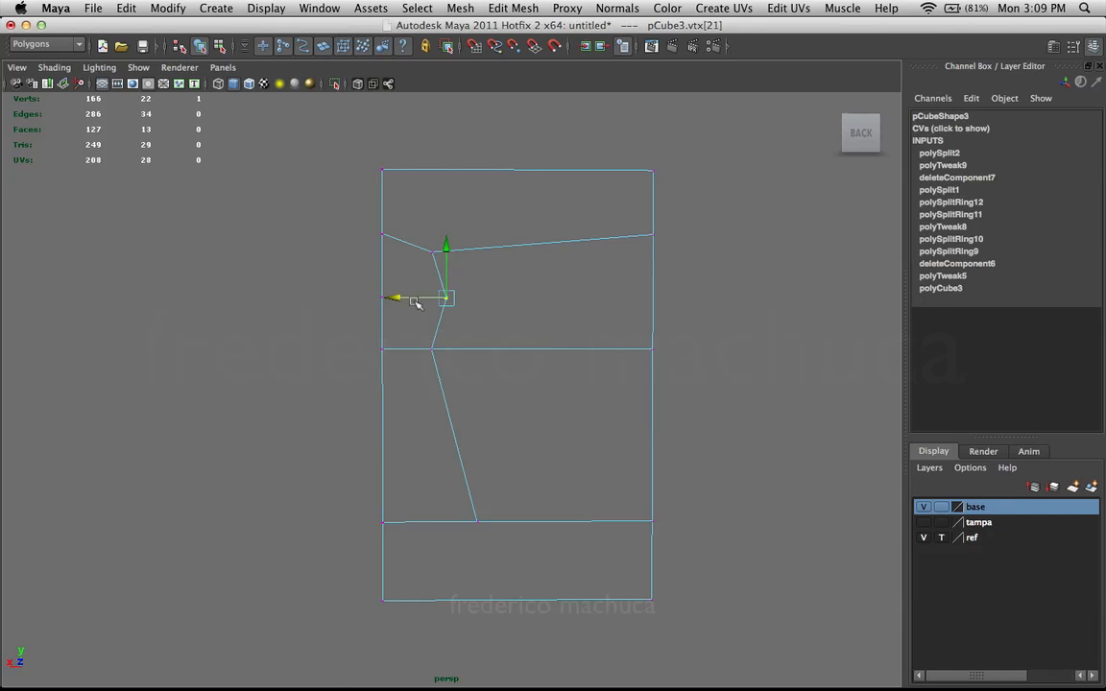
drag(420, 300, 434, 301)
alt+right_drag(466, 251, 388, 227)
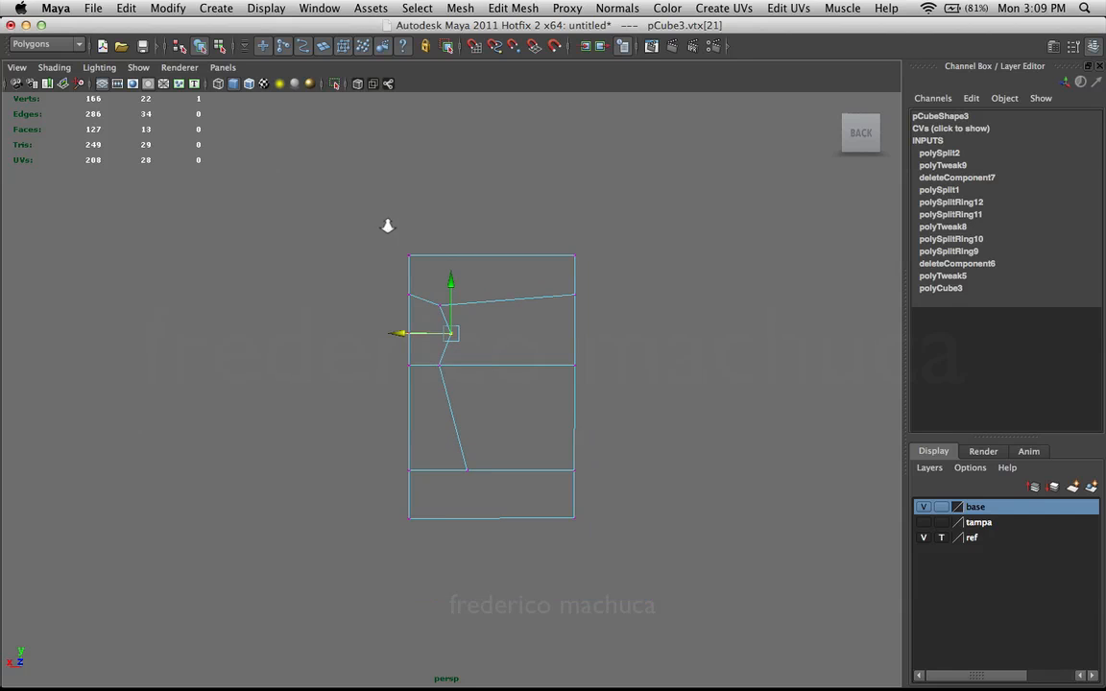
right_drag(497, 315, 541, 297)
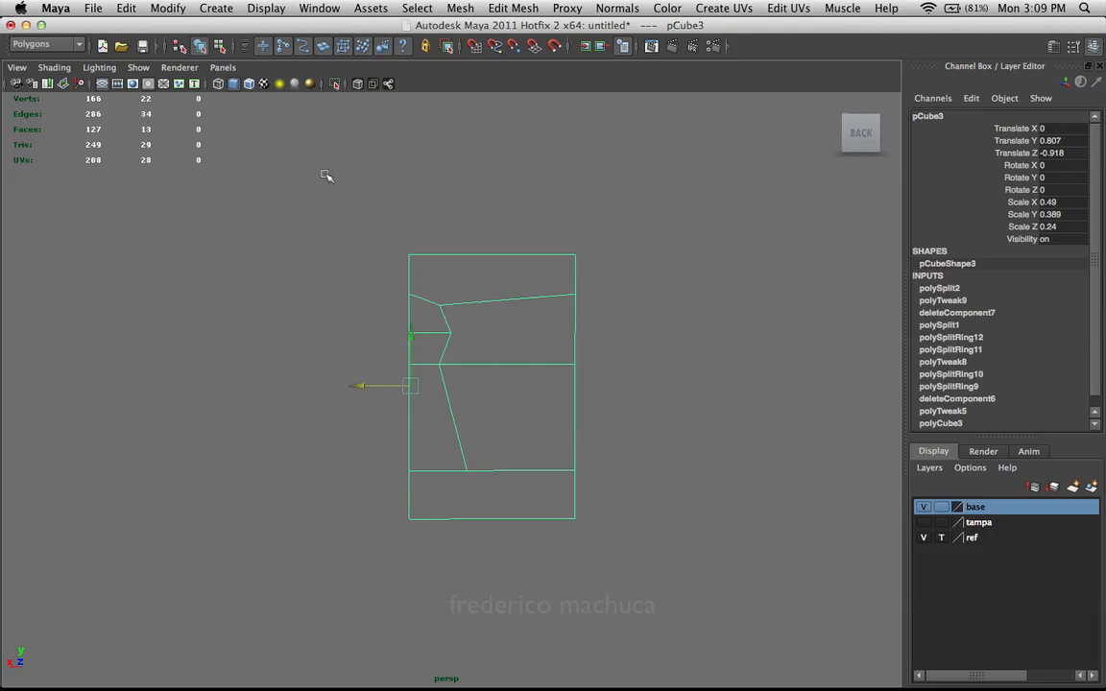
- Create a mirrored copy of the lock plate half with Duplicate Special and select both halves
click(126, 7)
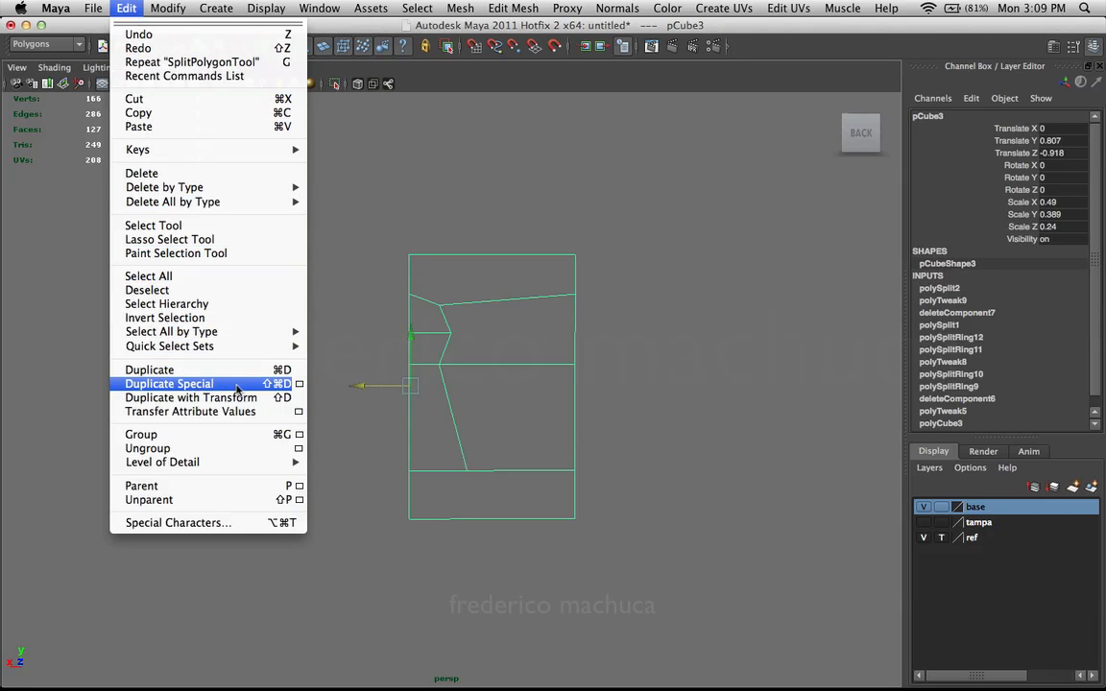
click(237, 388)
shift+click(449, 318)
alt+right_drag(456, 318, 380, 321)
alt+drag(420, 326, 429, 332)
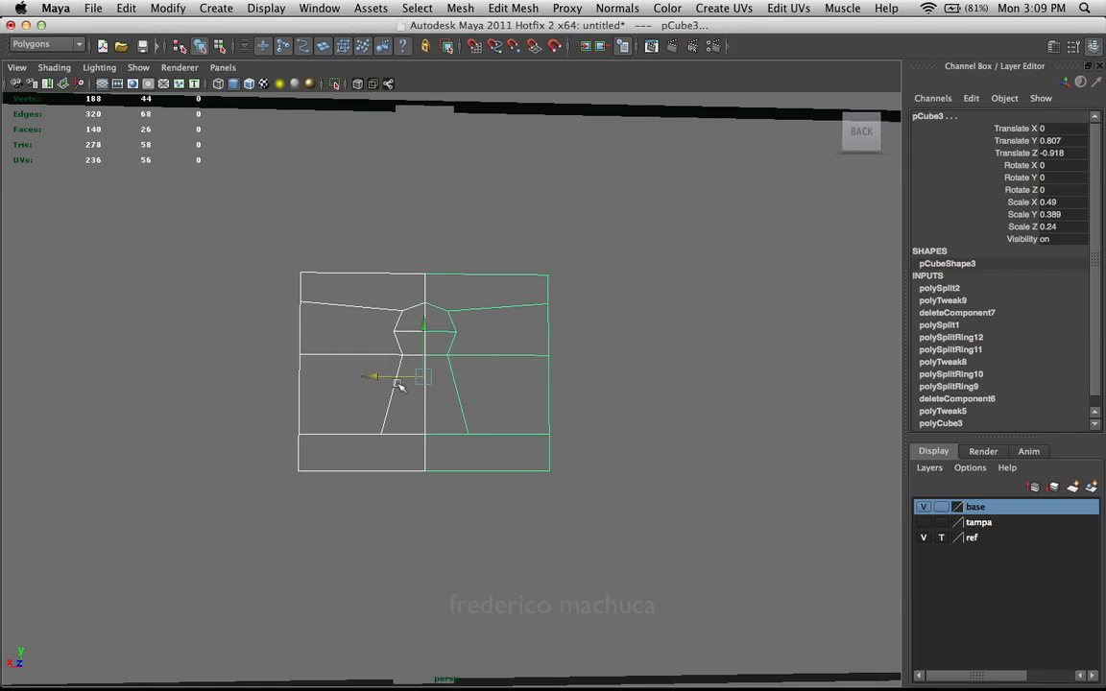
- Examine the mirrored lock plate's keyhole shape up close and its proportions against the whole chest base
alt+right_drag(383, 272, 251, 315)
alt+right_drag(319, 287, 285, 300)
alt+drag(286, 300, 246, 343)
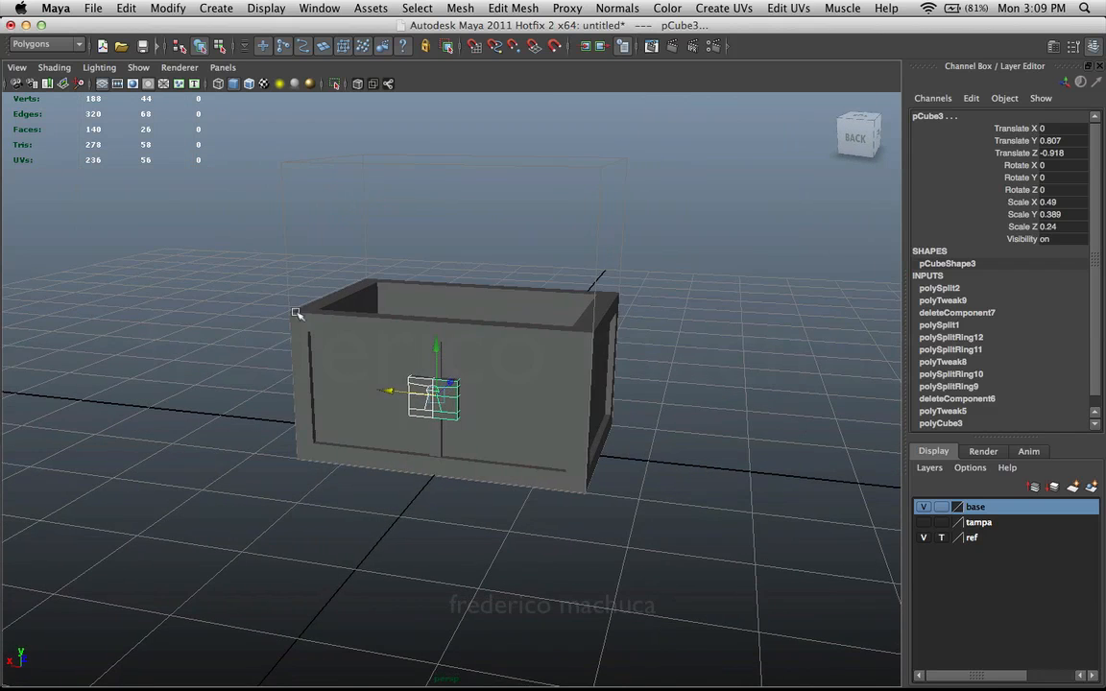
alt+right_drag(273, 335, 373, 357)
alt+middle_drag(373, 356, 496, 258)
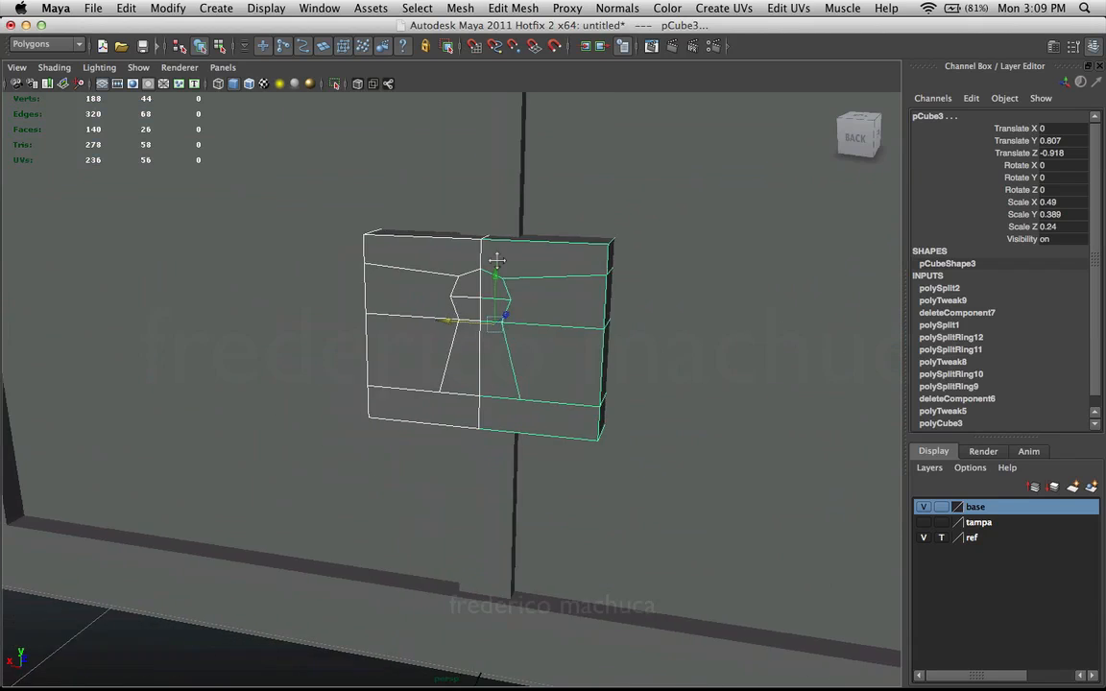
alt+right_drag(496, 258, 509, 314)
alt+drag(509, 314, 519, 285)
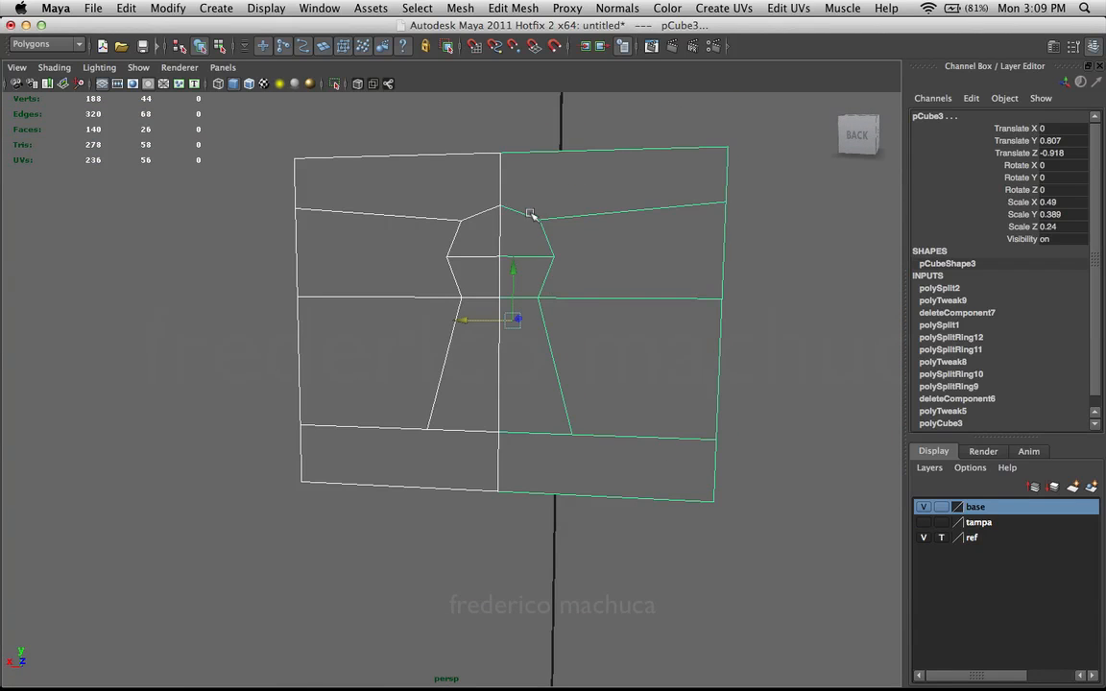
alt+right_drag(615, 246, 517, 255)
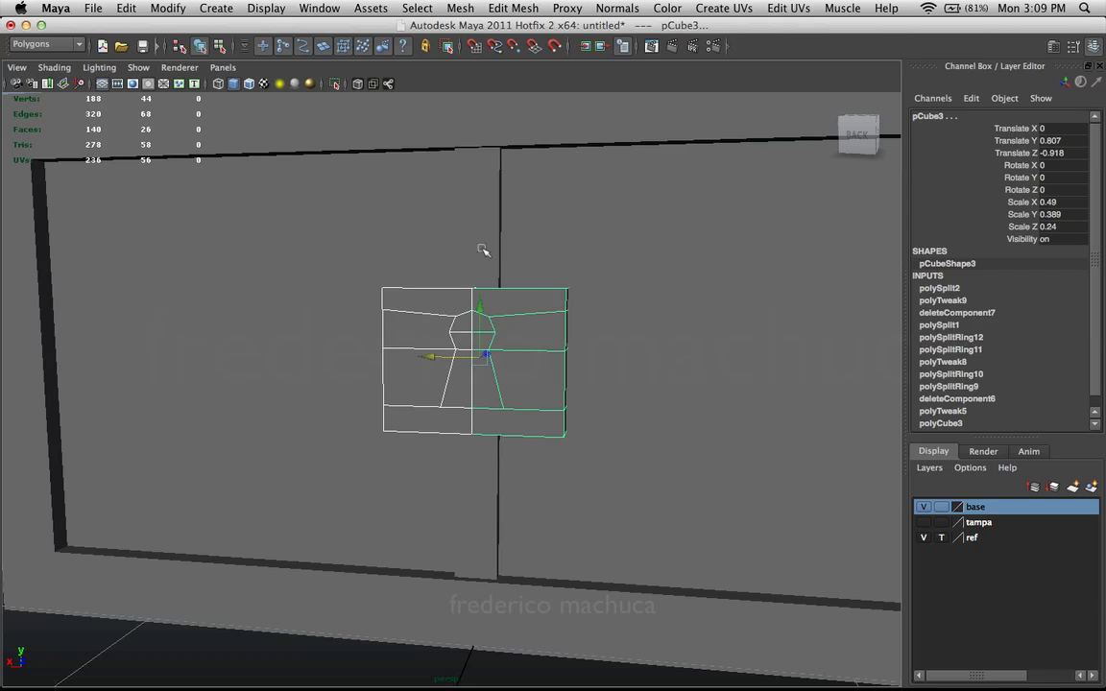
alt+right_drag(411, 348, 560, 350)
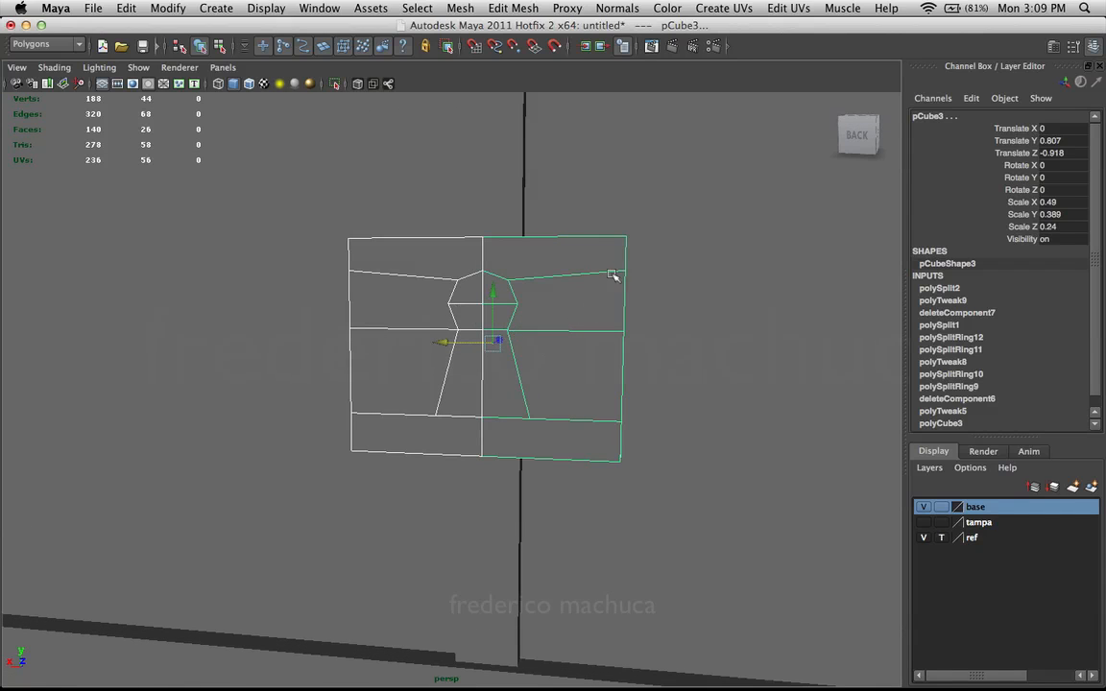
key(ctrl+shift+d)
right_drag(530, 292, 338, 276)
click(537, 293)
click(457, 298)
shift+click(541, 294)
alt+drag(338, 276, 407, 370)
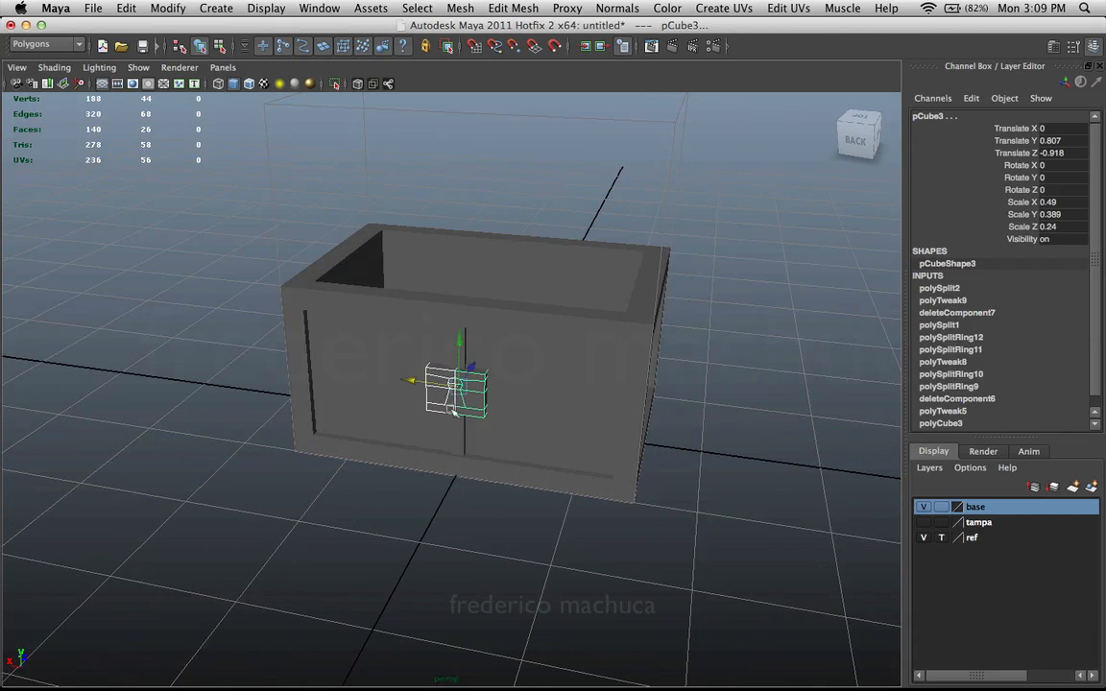
alt+right_drag(400, 338, 335, 374)
alt+drag(431, 470, 453, 389)
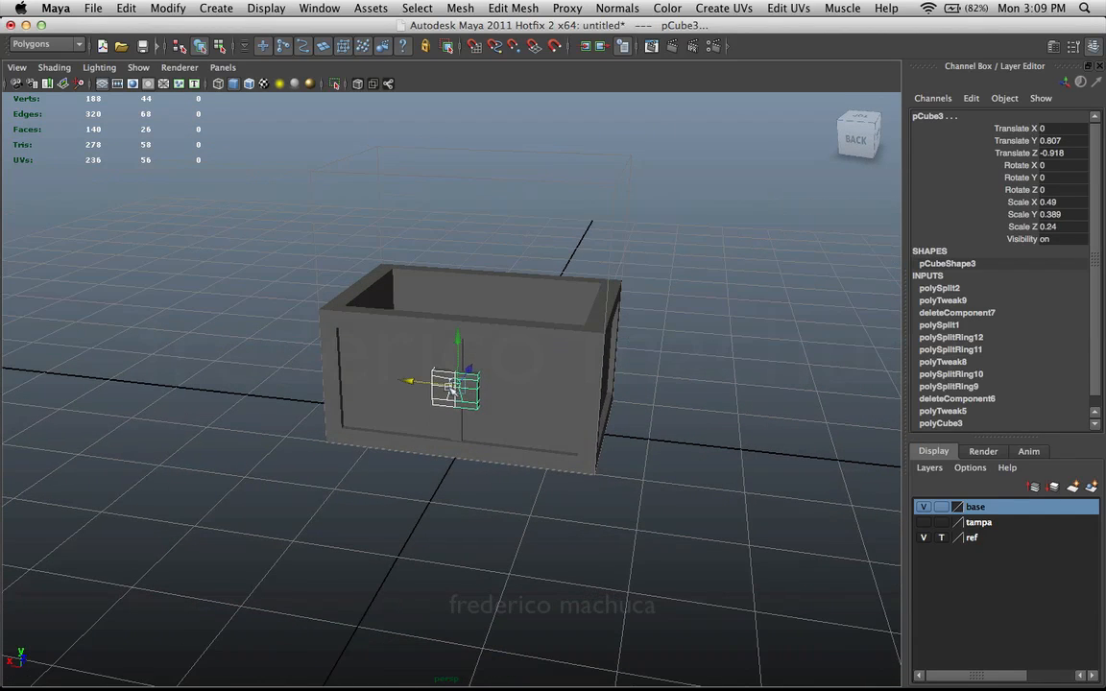
alt+right_drag(250, 385, 634, 352)
alt+drag(636, 351, 638, 332)
alt+right_drag(643, 306, 592, 294)
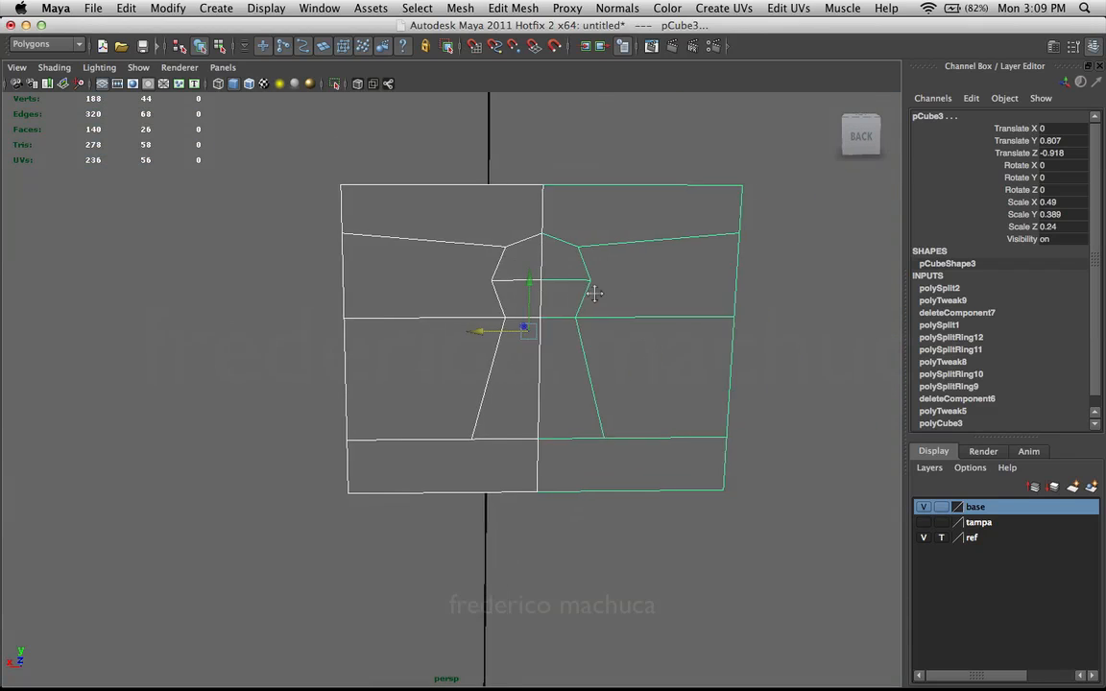
alt+middle_drag(592, 294, 559, 297)
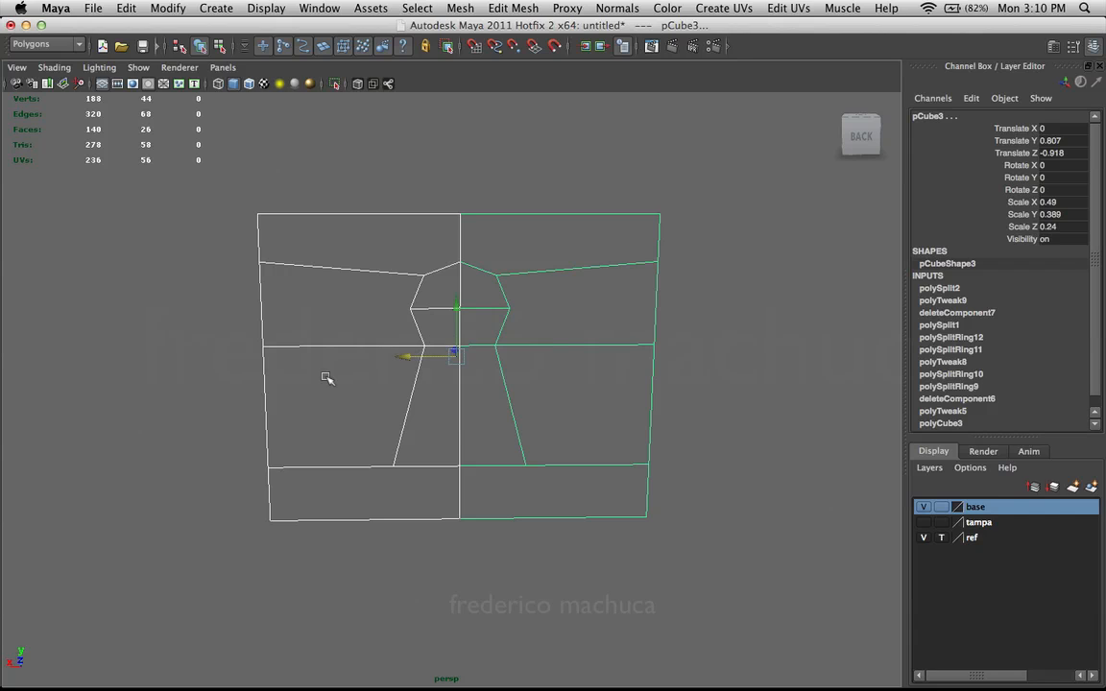
- Delete both lock plate halves, and undo back to the single original half before the mirrored duplicate
key(Delete)
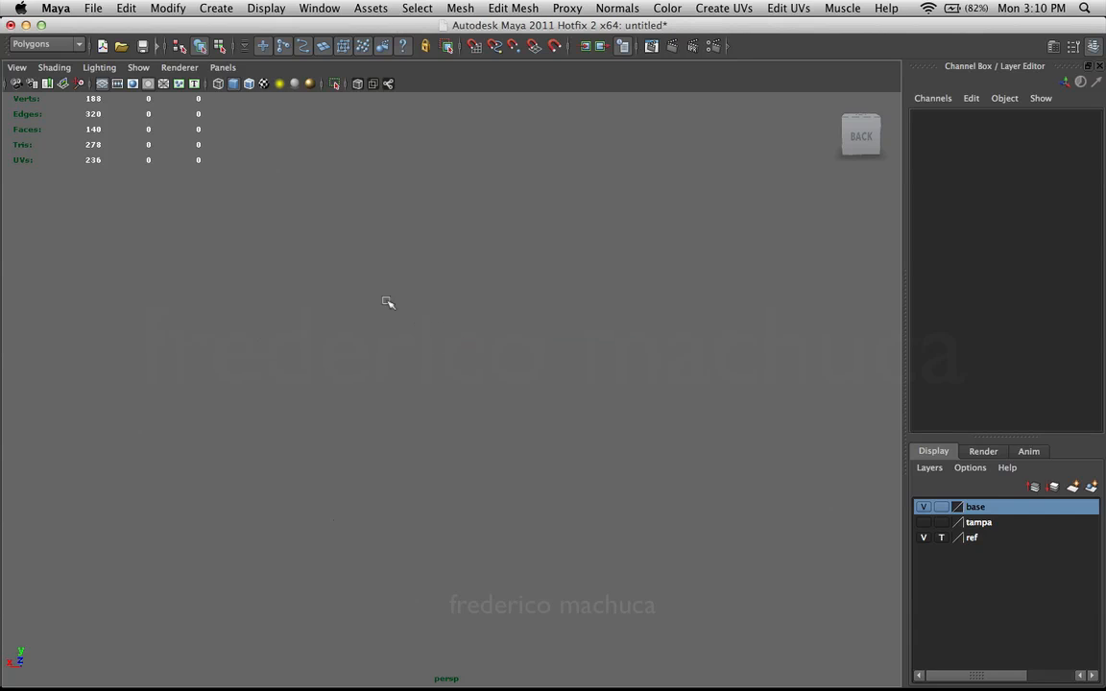
key(z)
key(z)
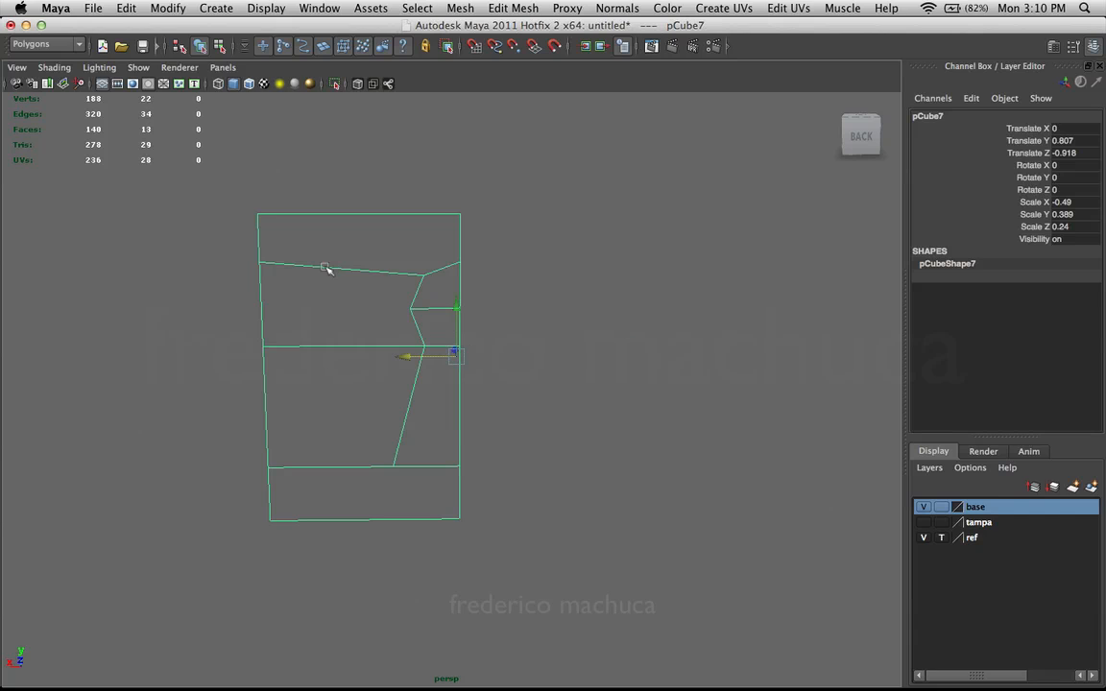
key(z)
key(z)
key(z)
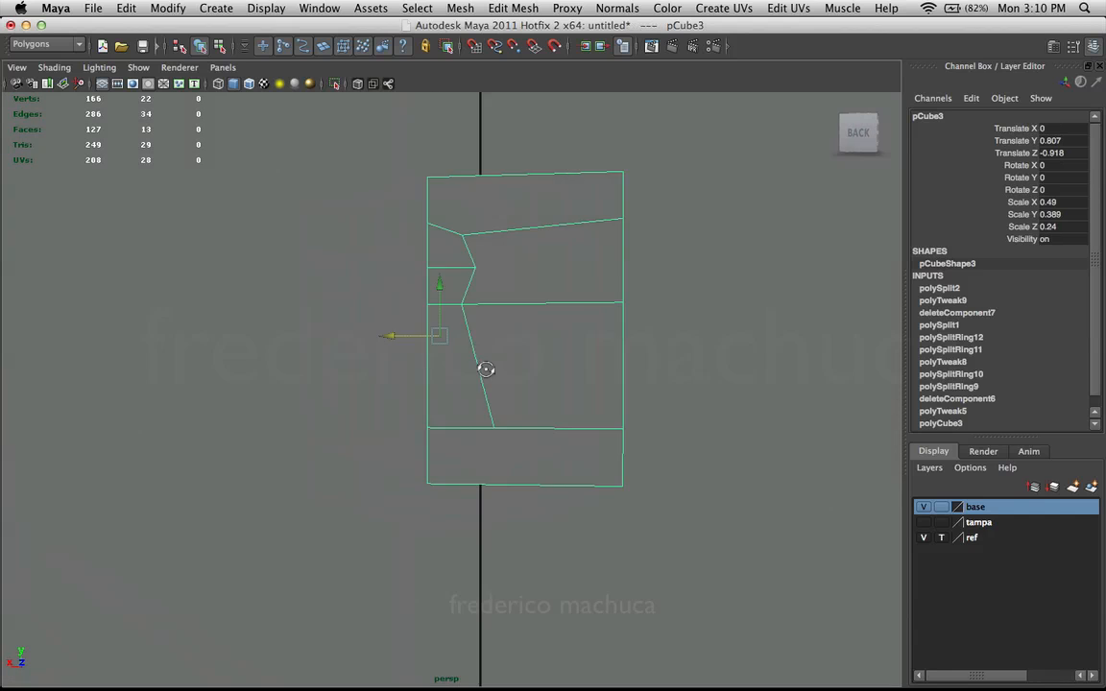
alt+drag(485, 370, 538, 372)
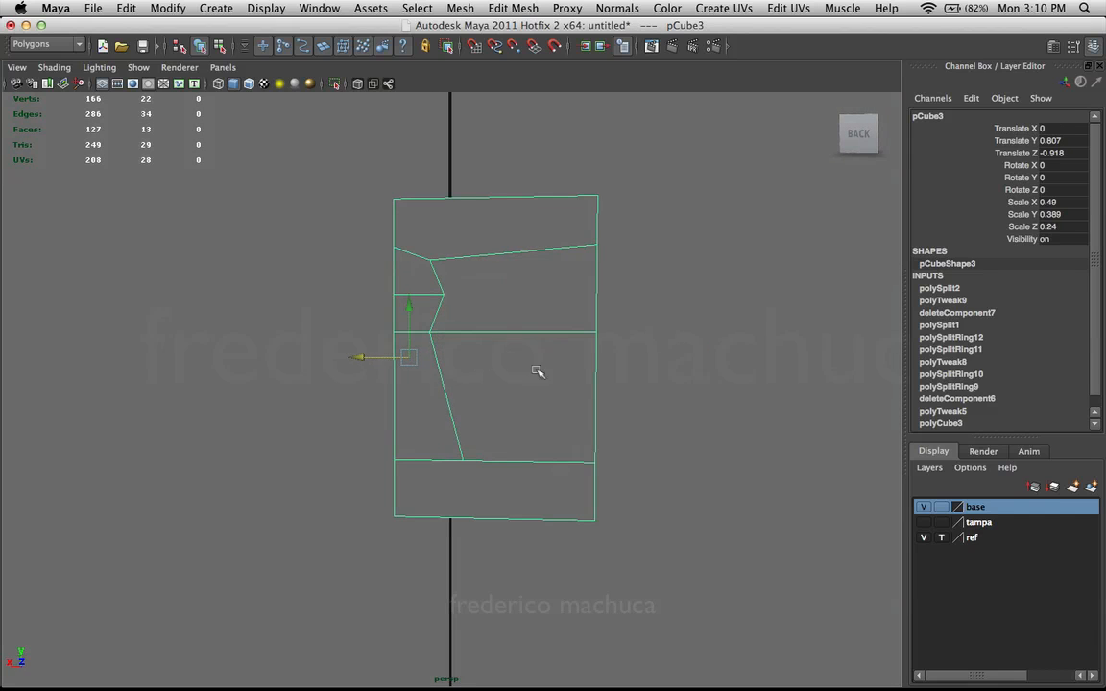
- Select the three keyhole faces of the lock plate half and extrude them inward about 0.063 along local Z
right_drag(510, 316, 511, 340)
alt+drag(511, 348, 526, 358)
click(471, 378)
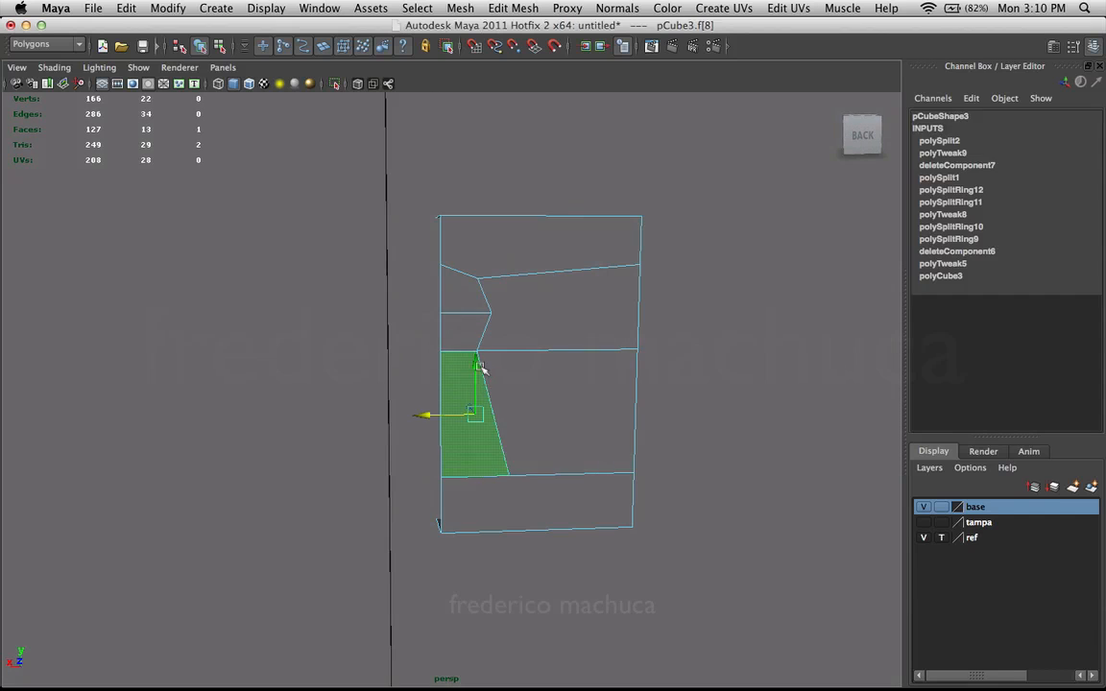
shift+click(465, 331)
shift+click(464, 308)
alt+drag(453, 346, 587, 403)
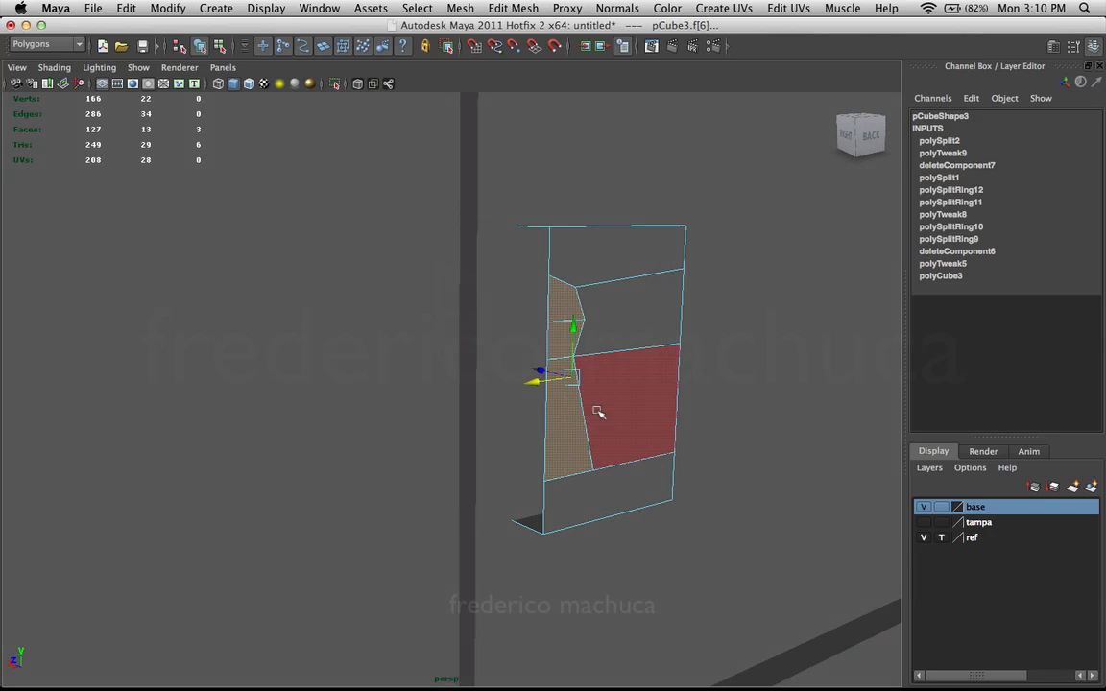
alt+middle_drag(607, 373, 466, 354)
scroll(465, 354, up, 2)
click(499, 11)
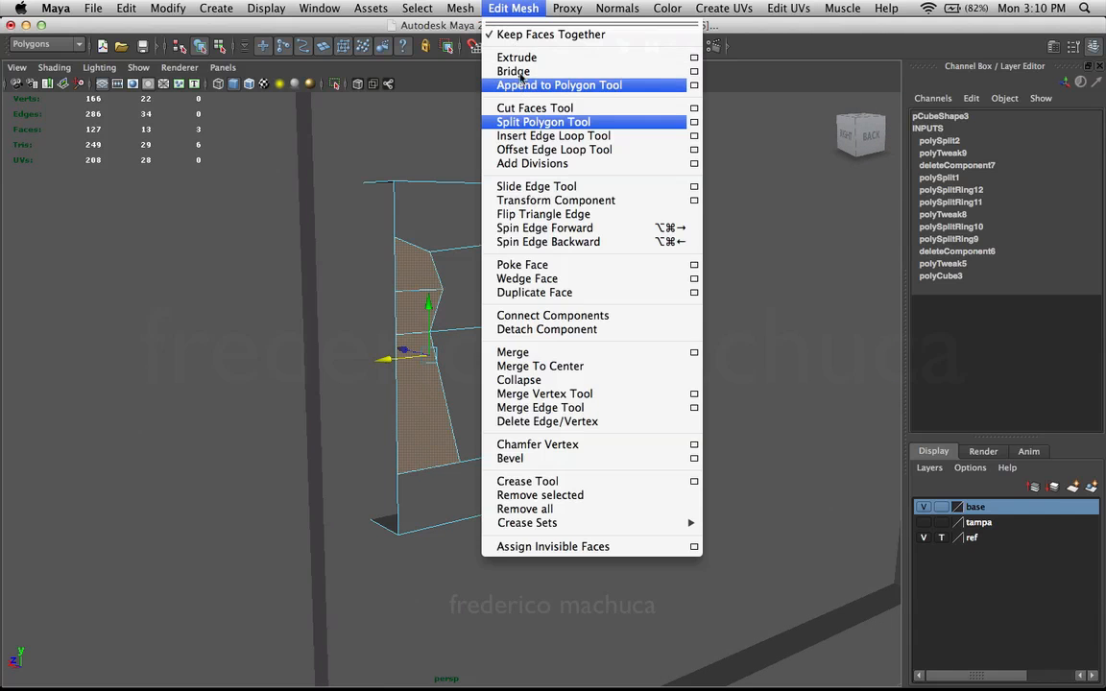
click(504, 52)
alt+drag(511, 353, 501, 324)
drag(572, 277, 567, 278)
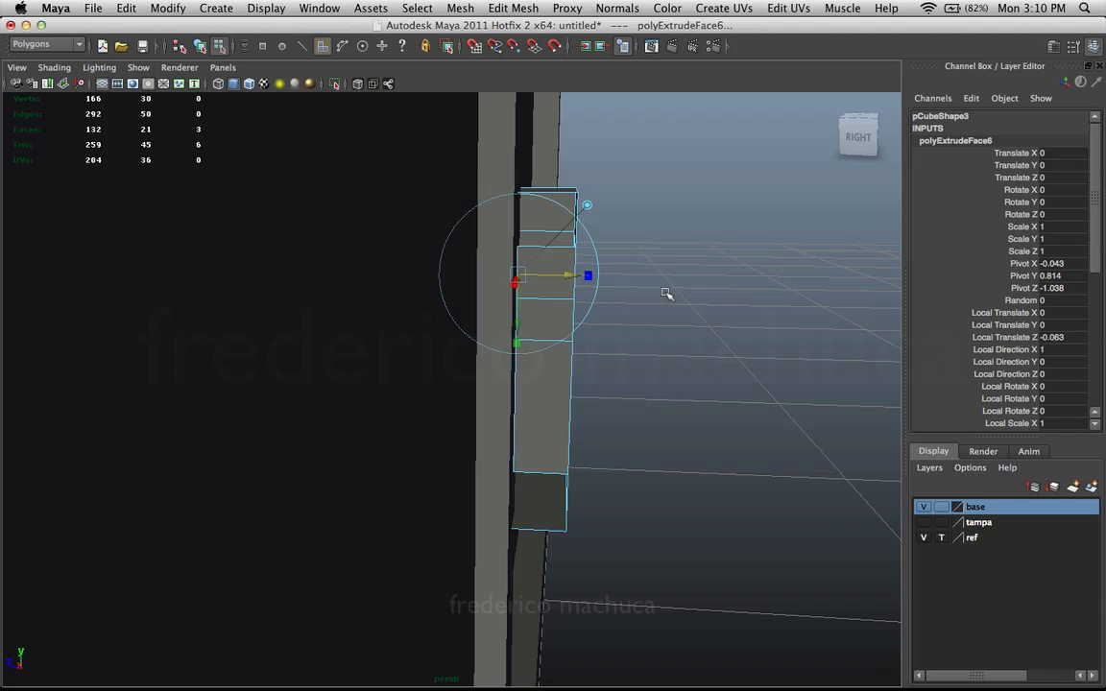
alt+drag(666, 296, 436, 386)
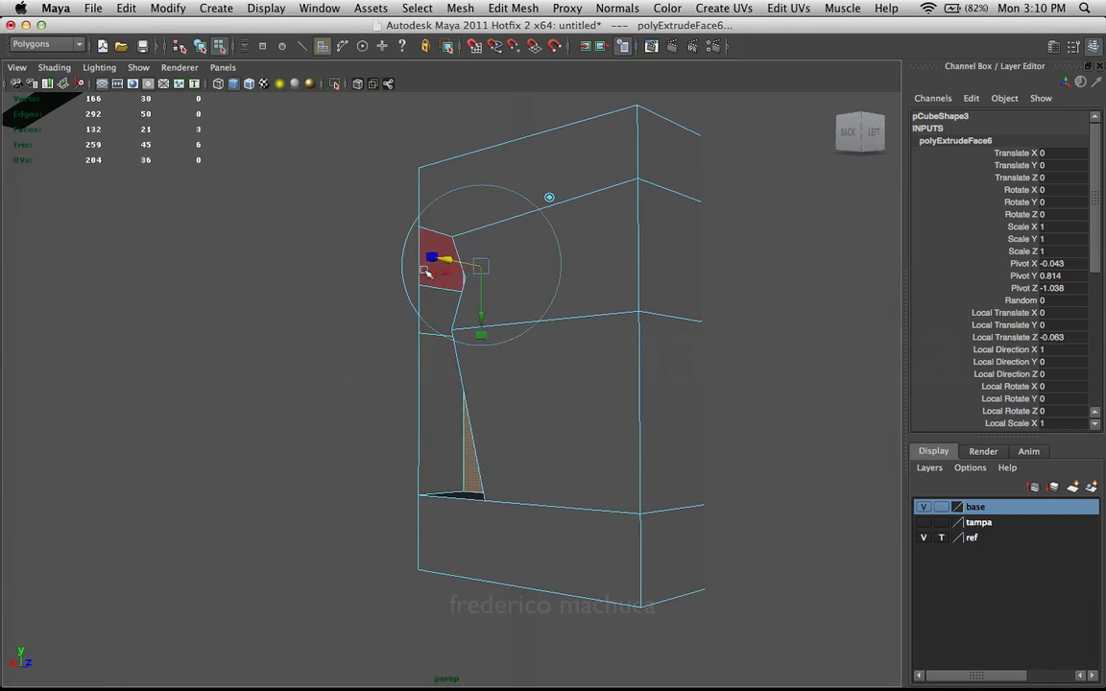
click(429, 396)
shift+click(435, 309)
shift+click(437, 267)
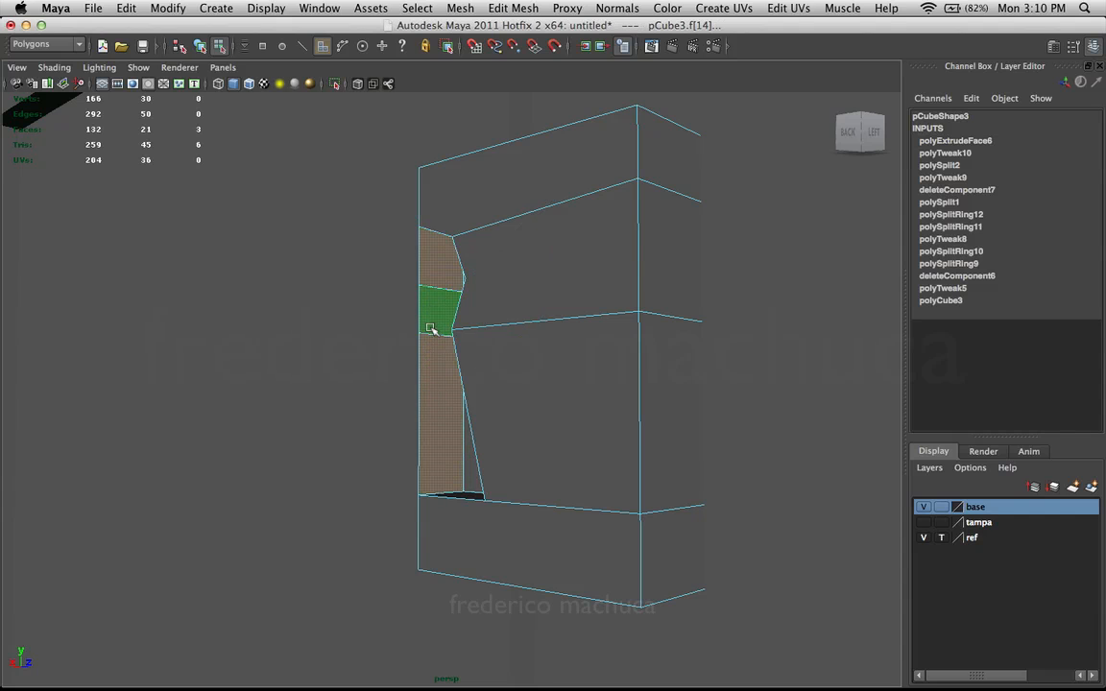
alt+drag(429, 328, 478, 326)
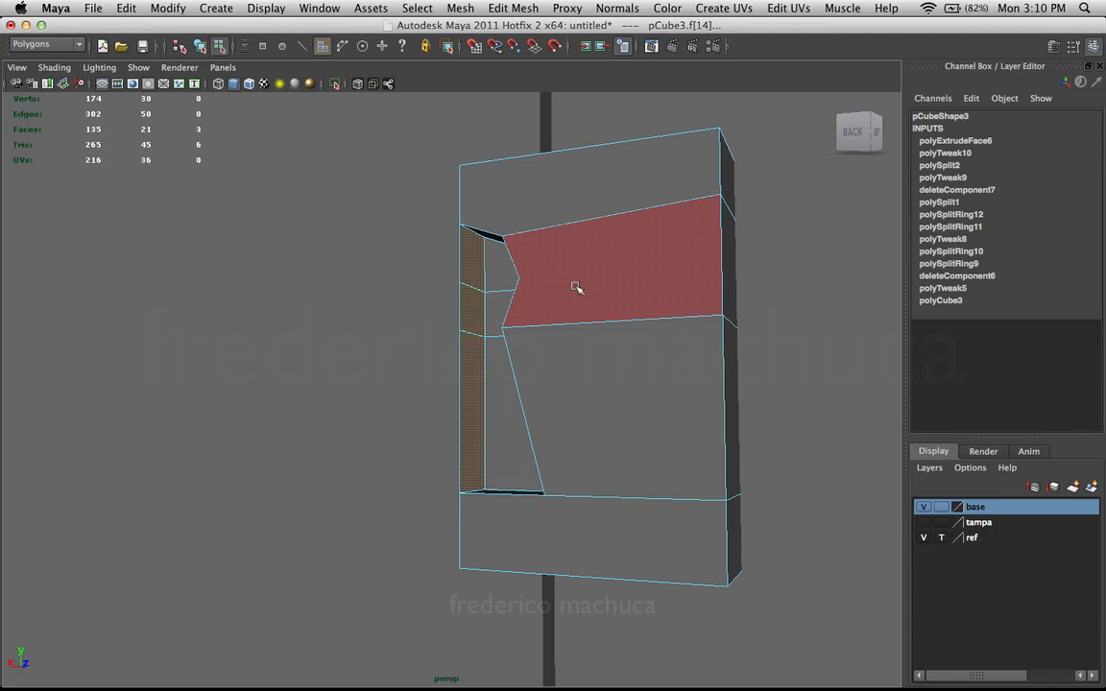
- Create a mirrored copy of the recessed lock plate half with Duplicate Special, and delete the copy
right_drag(575, 287, 615, 262)
click(481, 279)
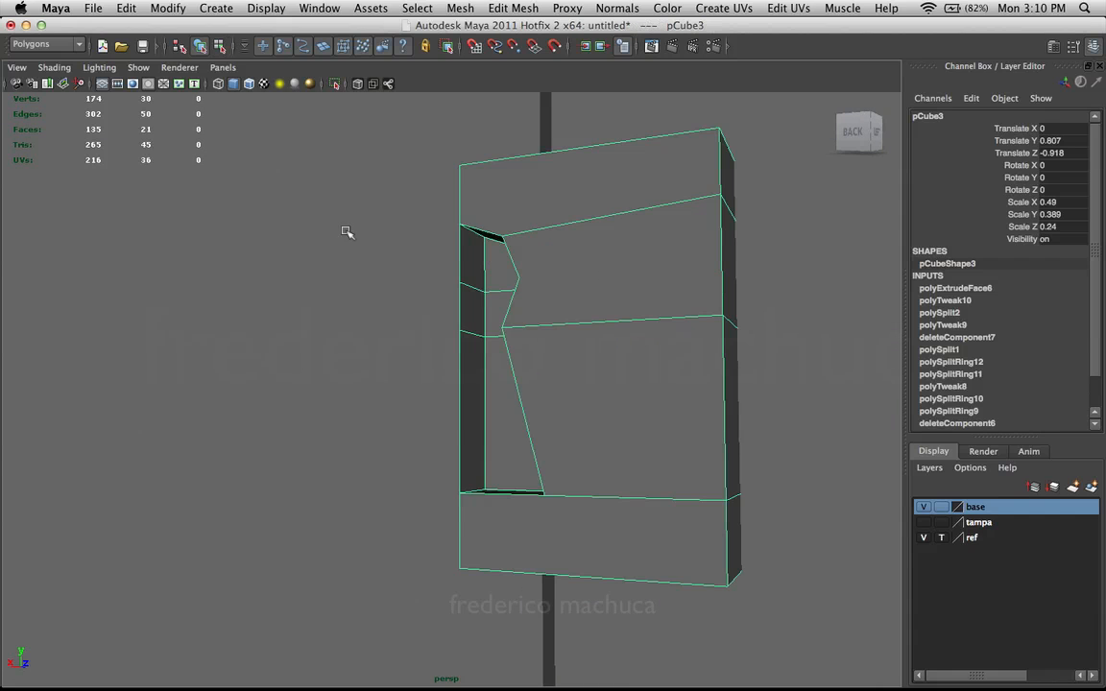
click(127, 8)
click(220, 380)
alt+drag(221, 380, 451, 332)
key(Delete)
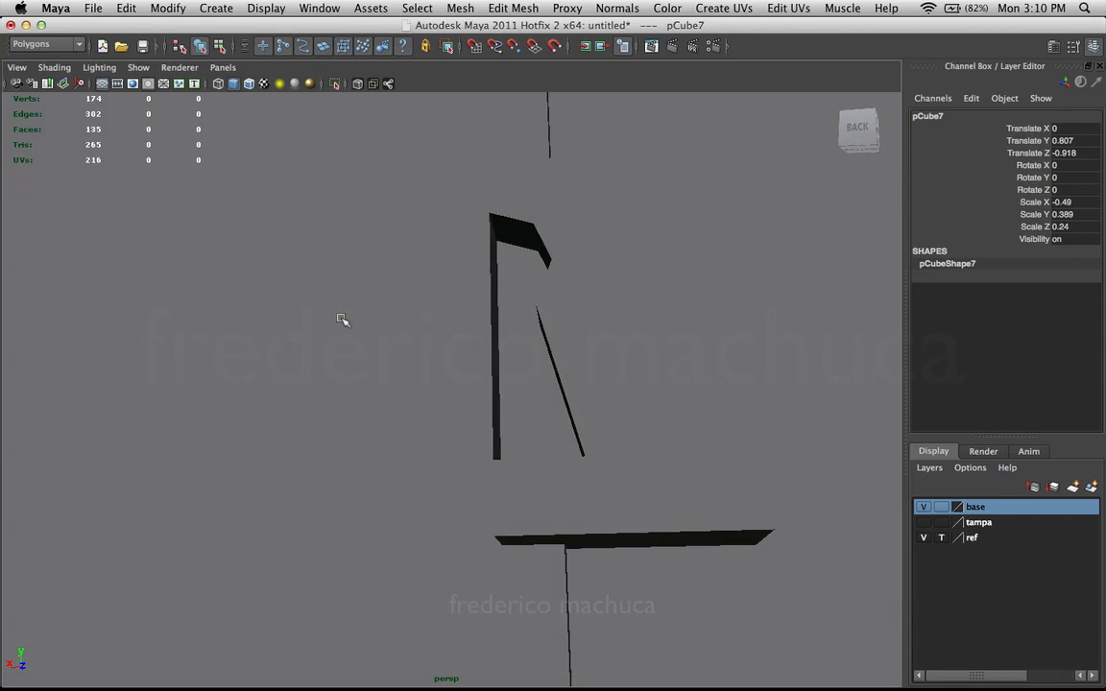
- Delete the extruded keyhole's three side faces lying along the lock plate's centre plane
click(614, 282)
right_drag(611, 293, 551, 286)
alt+drag(559, 288, 541, 325)
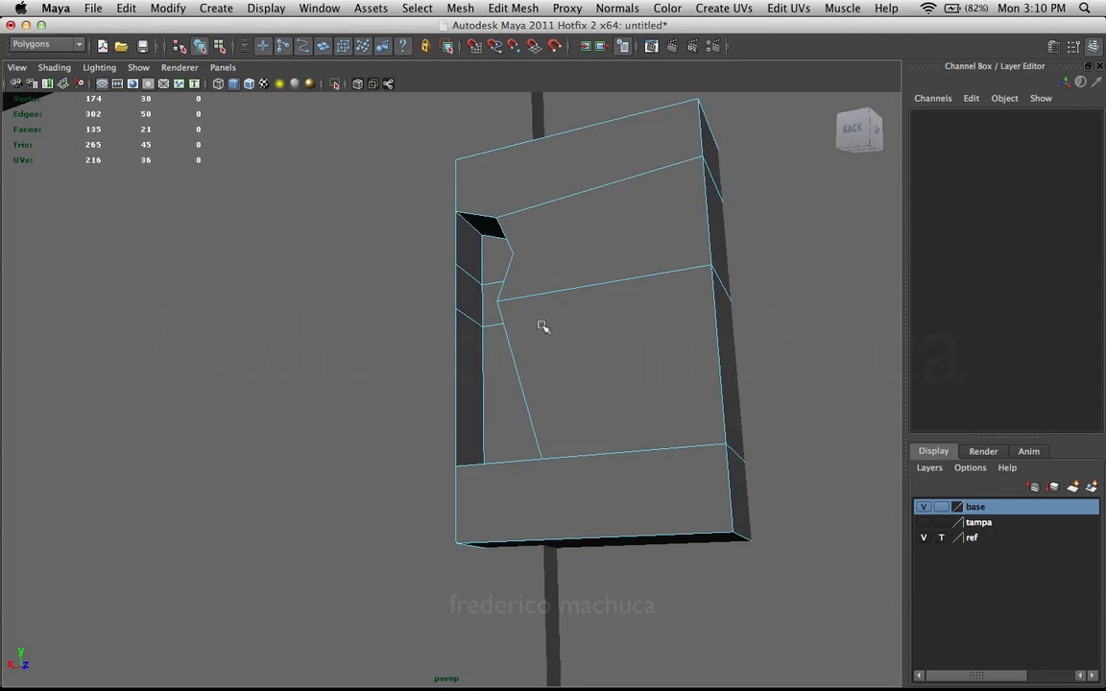
click(467, 257)
shift+click(464, 358)
key(Delete)
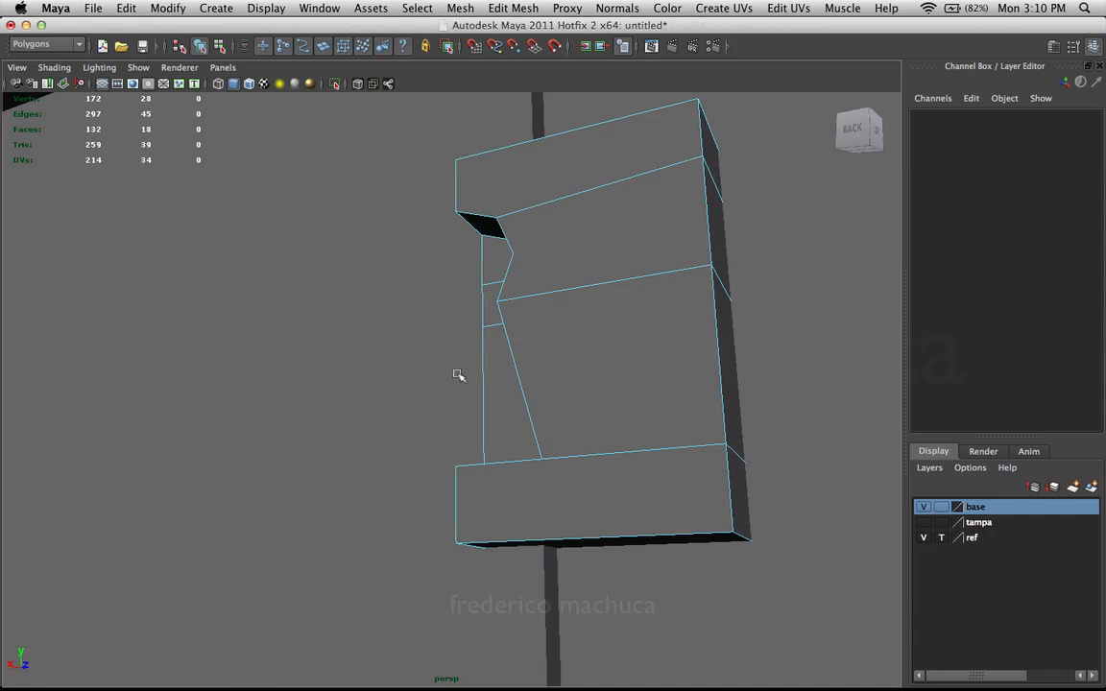
alt+drag(459, 376, 494, 380)
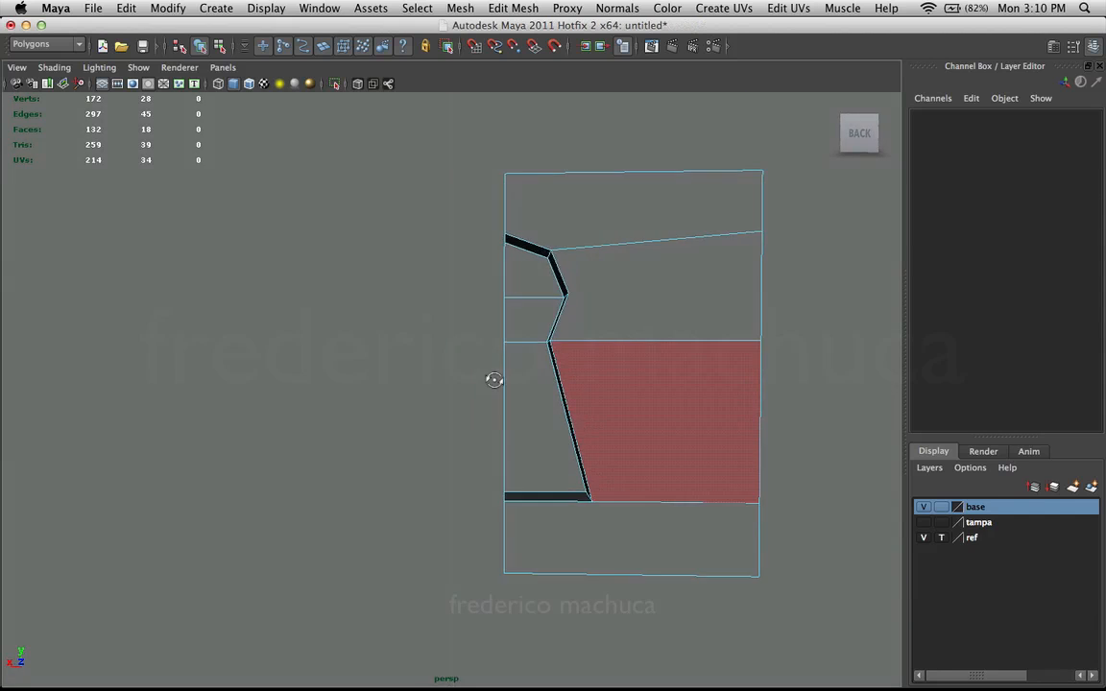
- Examine the recessed keyhole and the outer edges of the lock plate half from the front and side
scroll(571, 331, down, 2)
scroll(507, 339, down, 2)
alt+middle_drag(571, 331, 503, 324)
scroll(518, 334, up, 2)
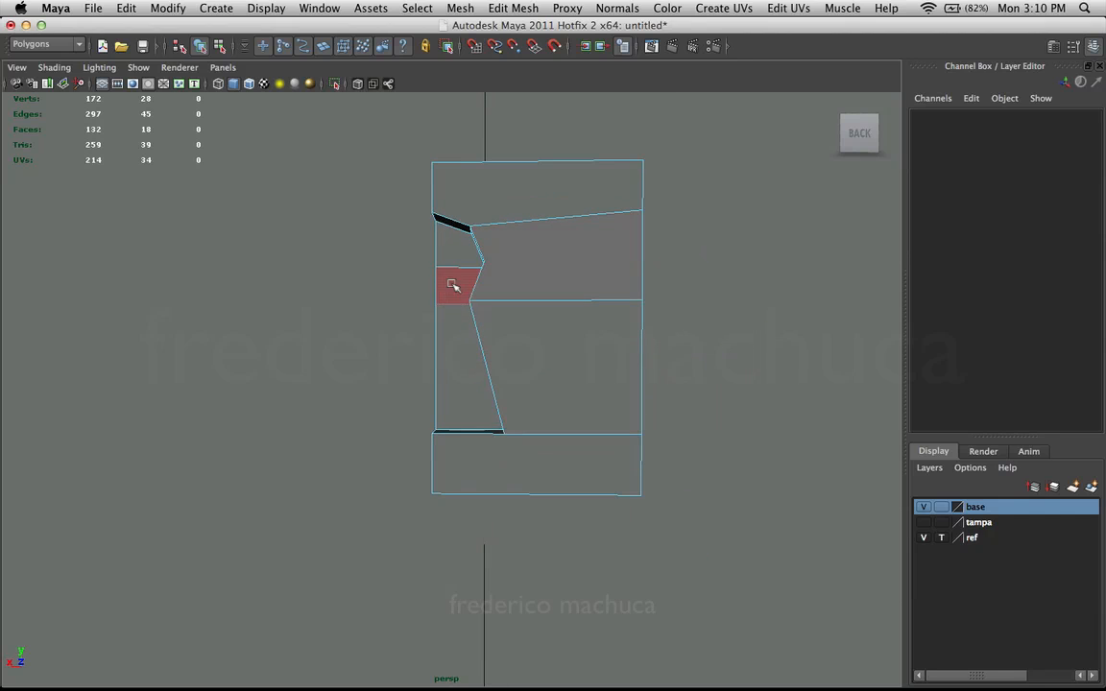
alt+right_drag(570, 345, 524, 347)
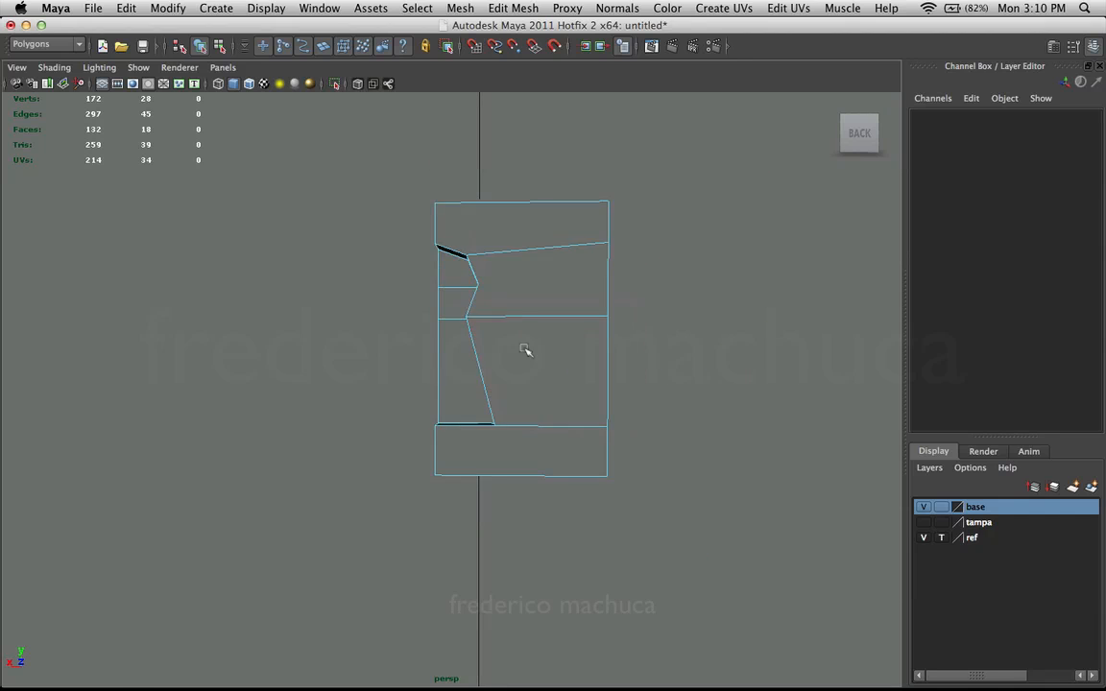
alt+middle_drag(519, 389, 501, 339)
alt+right_drag(501, 339, 518, 345)
alt+drag(518, 346, 461, 380)
alt+drag(497, 324, 530, 223)
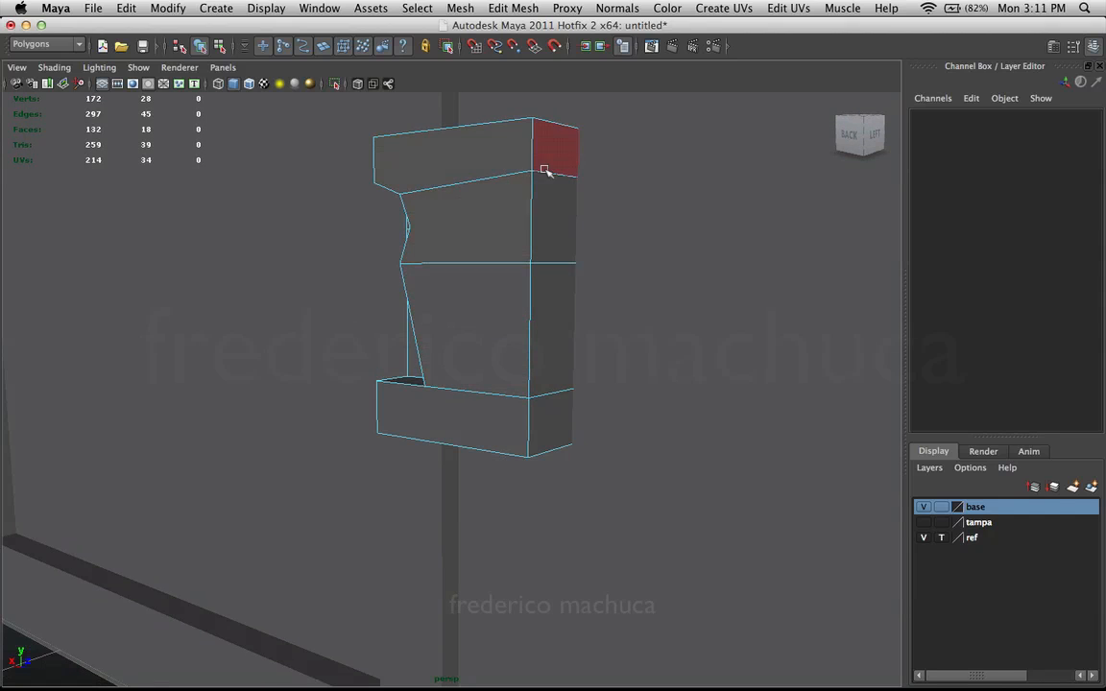
alt+drag(531, 234, 546, 274)
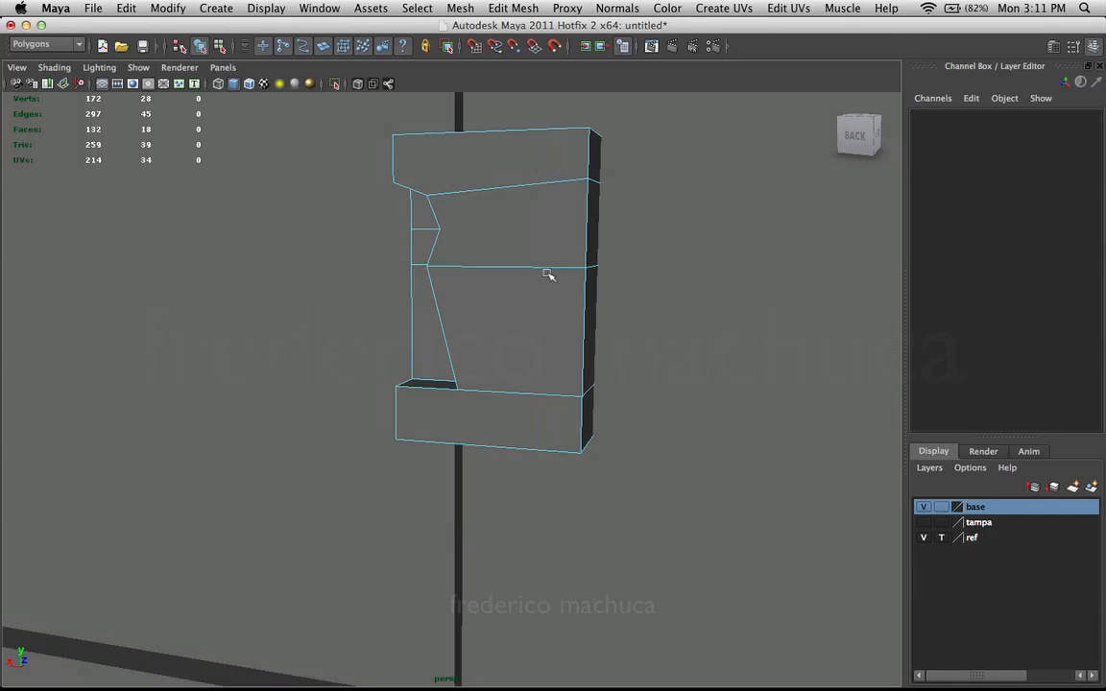
alt+middle_drag(511, 229, 485, 281)
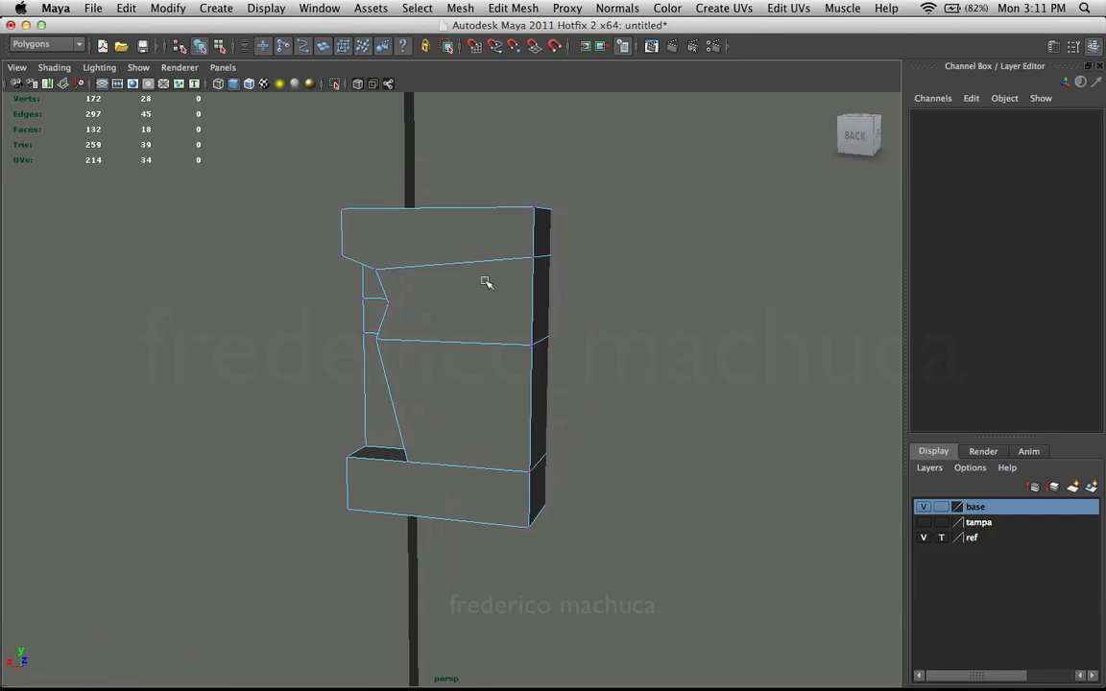
right_drag(411, 242, 486, 228)
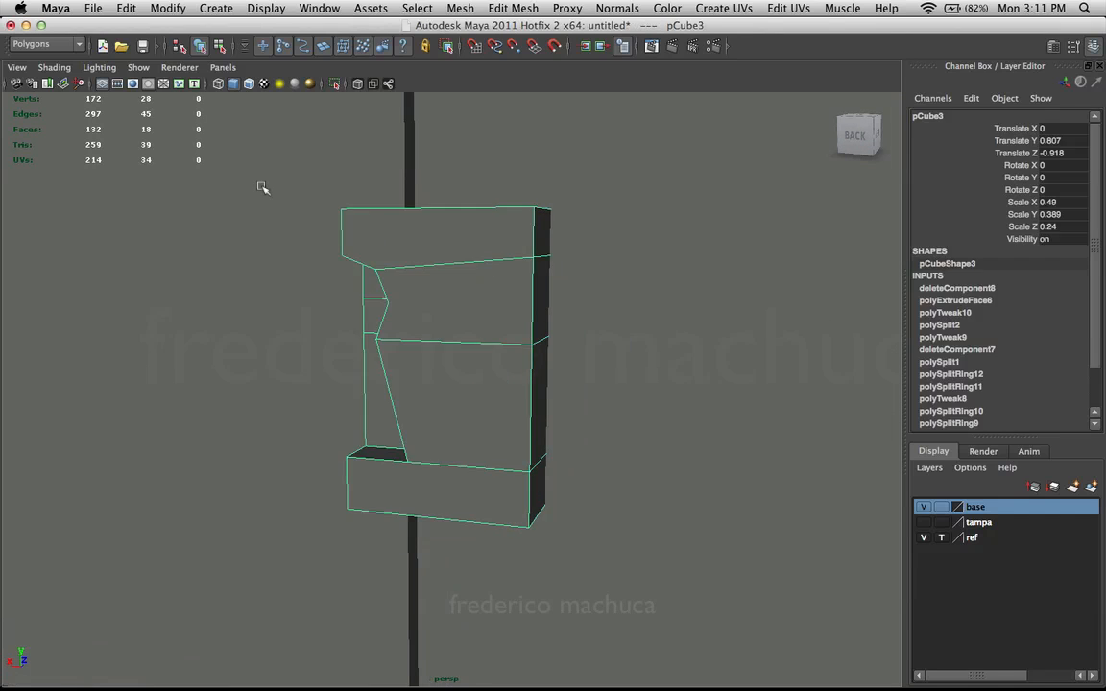
alt+drag(395, 282, 454, 284)
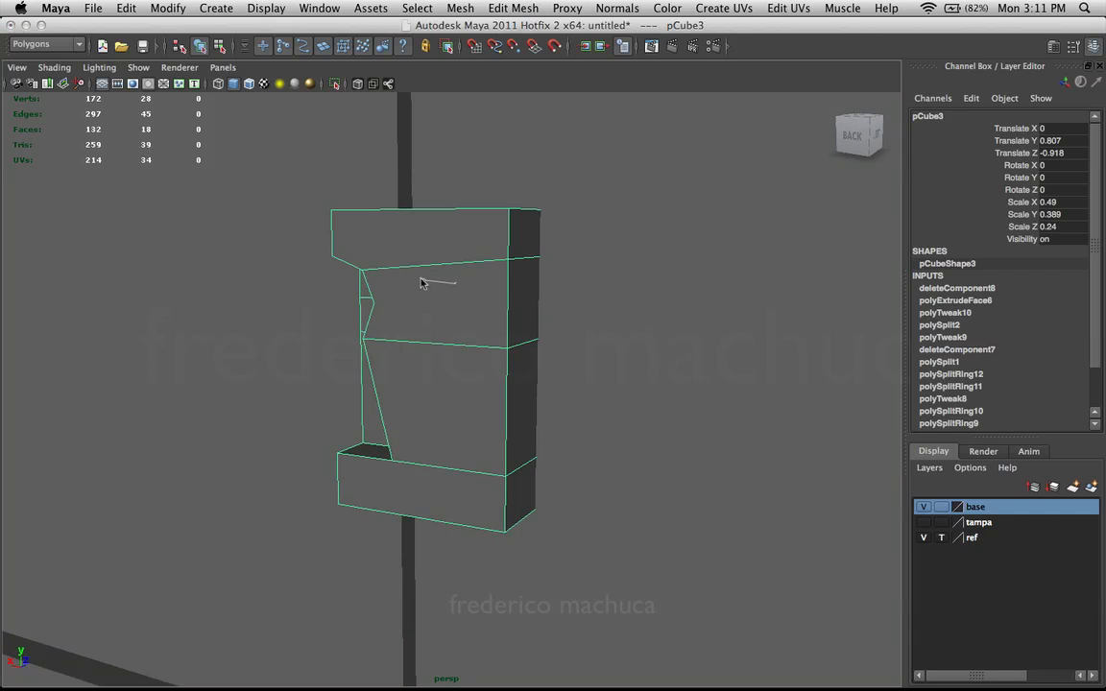
- Snap the front and back vertices of the upper horizontal edge on the lock plate's outer side to the top corners
right_drag(421, 283, 420, 283)
alt+middle_drag(477, 262, 463, 290)
click(494, 290)
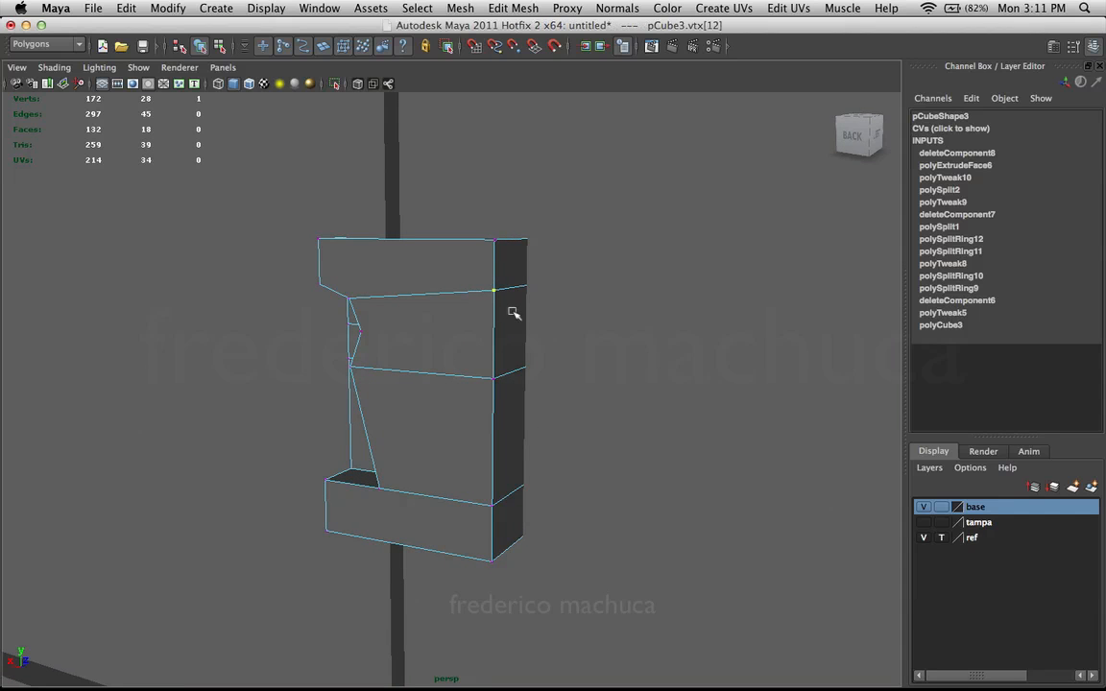
key(4)
shift+click(548, 283)
alt+drag(573, 300, 525, 312)
click(470, 306)
shift+click(549, 291)
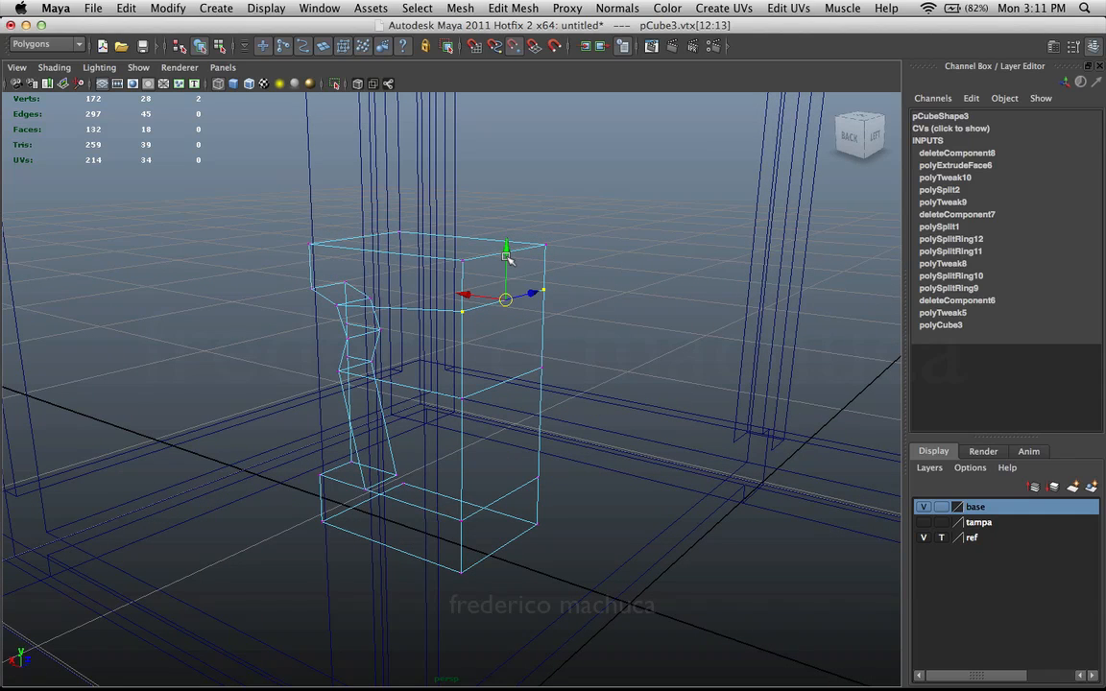
drag(509, 261, 539, 249)
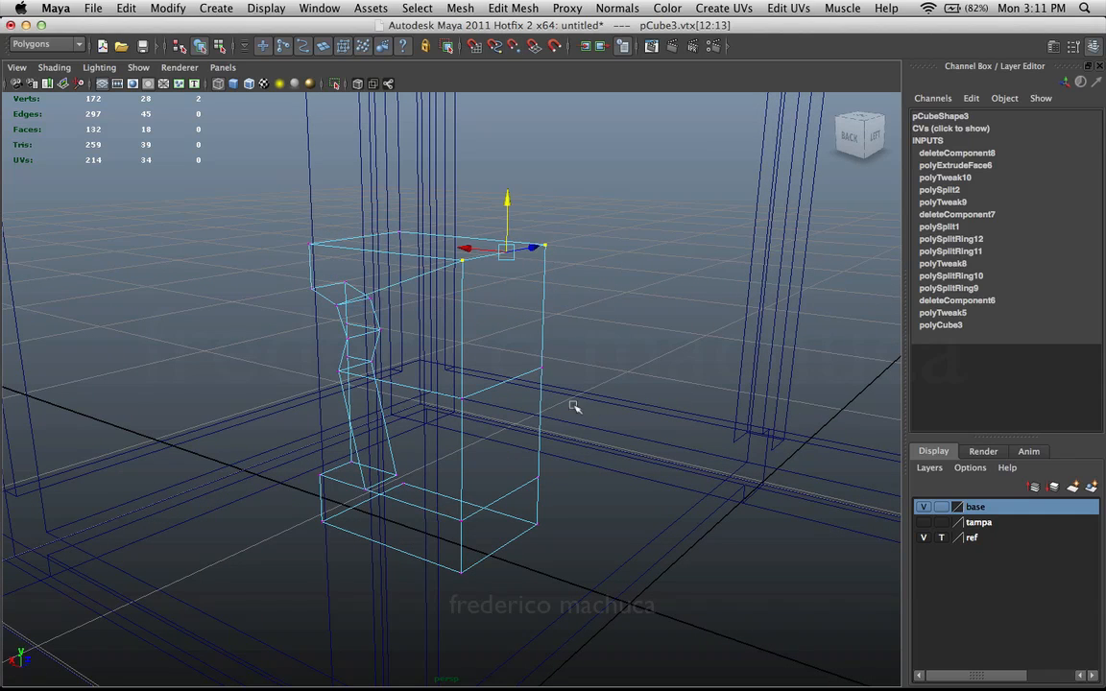
- Snap the middle pair of outer-side vertices to the top corners and the lower pair to the bottom corners
alt+middle_drag(573, 406, 575, 375)
drag(566, 316, 447, 381)
mouse_move(519, 327)
mouse_down()
mouse_move(506, 309)
mouse_move(519, 239)
mouse_move(525, 376)
mouse_move(549, 451)
mouse_move(500, 446)
mouse_move(546, 388)
mouse_move(573, 318)
mouse_move(513, 332)
mouse_move(462, 325)
mouse_move(521, 319)
mouse_up()
key(5)
alt+right_drag(520, 319, 529, 264)
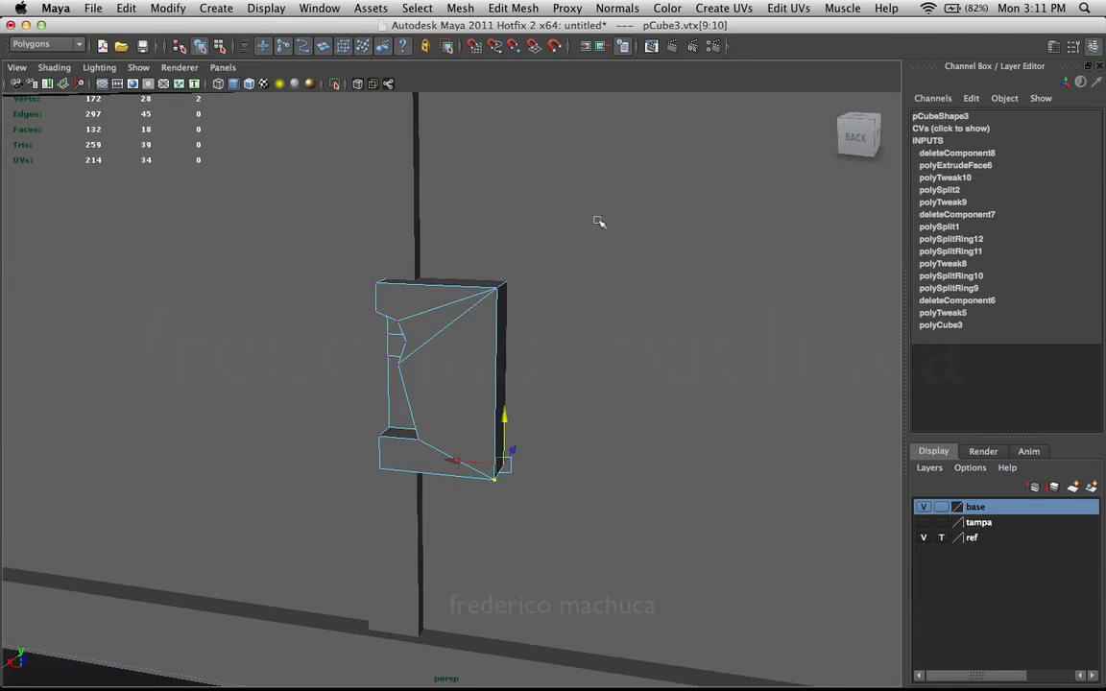
- Select all vertices of the lock plate half and merge the overlapping ones
drag(595, 220, 302, 488)
click(466, 8)
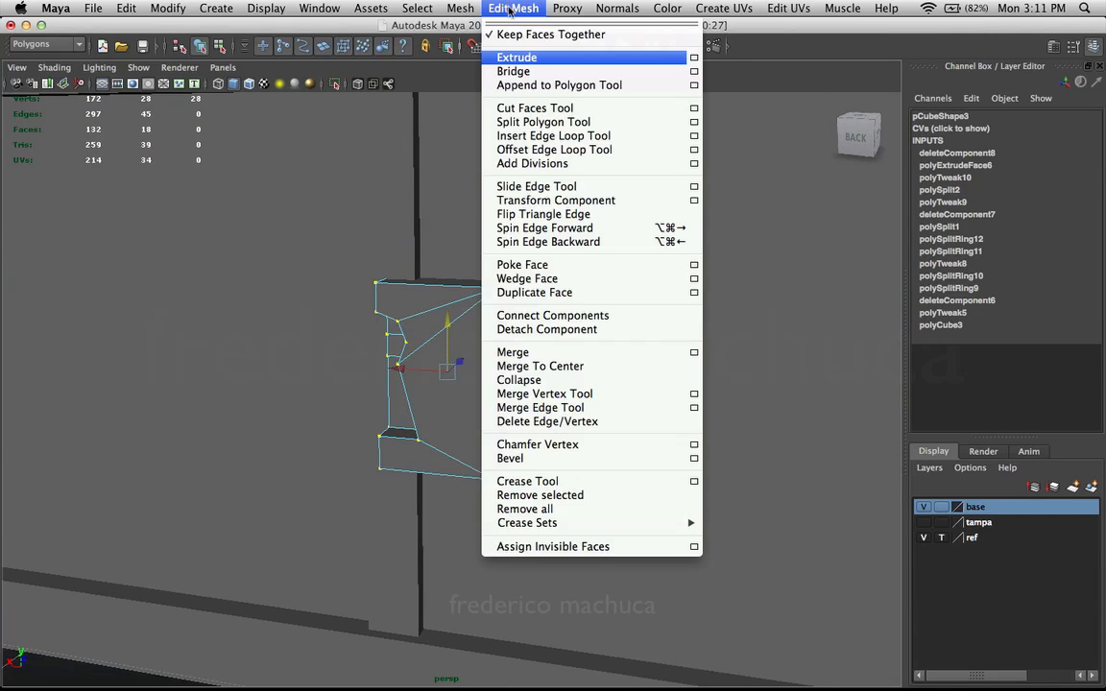
click(526, 352)
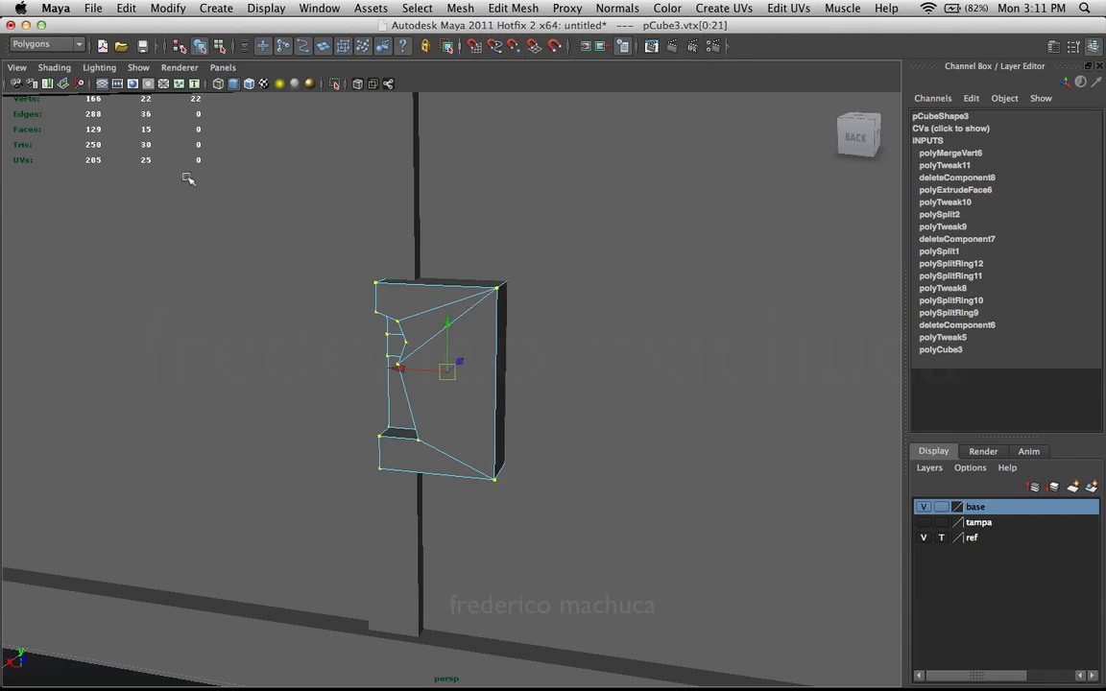
alt+drag(422, 329, 480, 337)
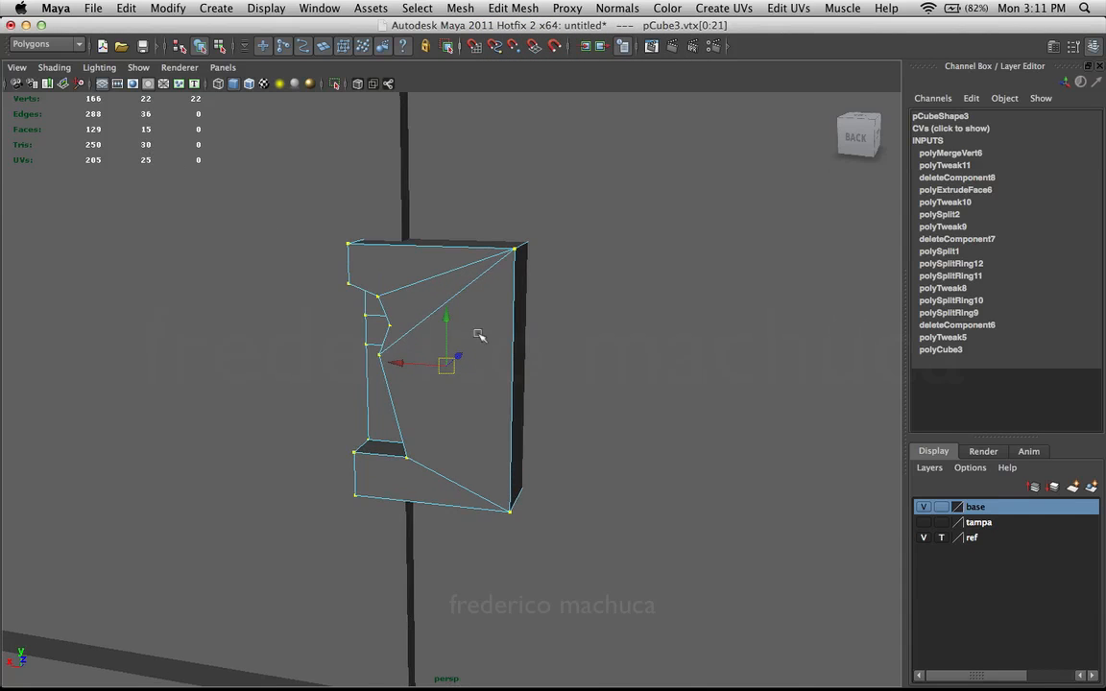
- Mirror the cleaned-up lock plate half with Duplicate Special and select both halves
right_drag(480, 336, 526, 309)
mouse_move(479, 337)
alt+mouse_down()
mouse_move(459, 354)
mouse_move(531, 319)
mouse_move(464, 338)
mouse_move(538, 363)
mouse_move(578, 360)
mouse_move(464, 314)
alt+mouse_up()
click(128, 8)
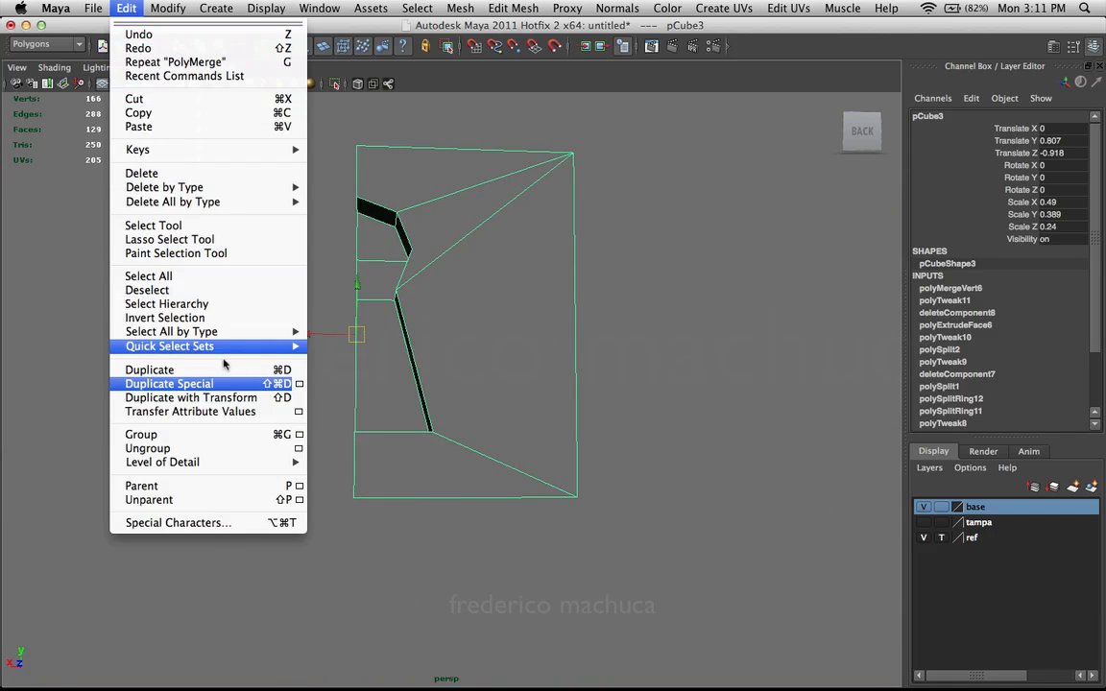
click(182, 383)
shift+click(461, 263)
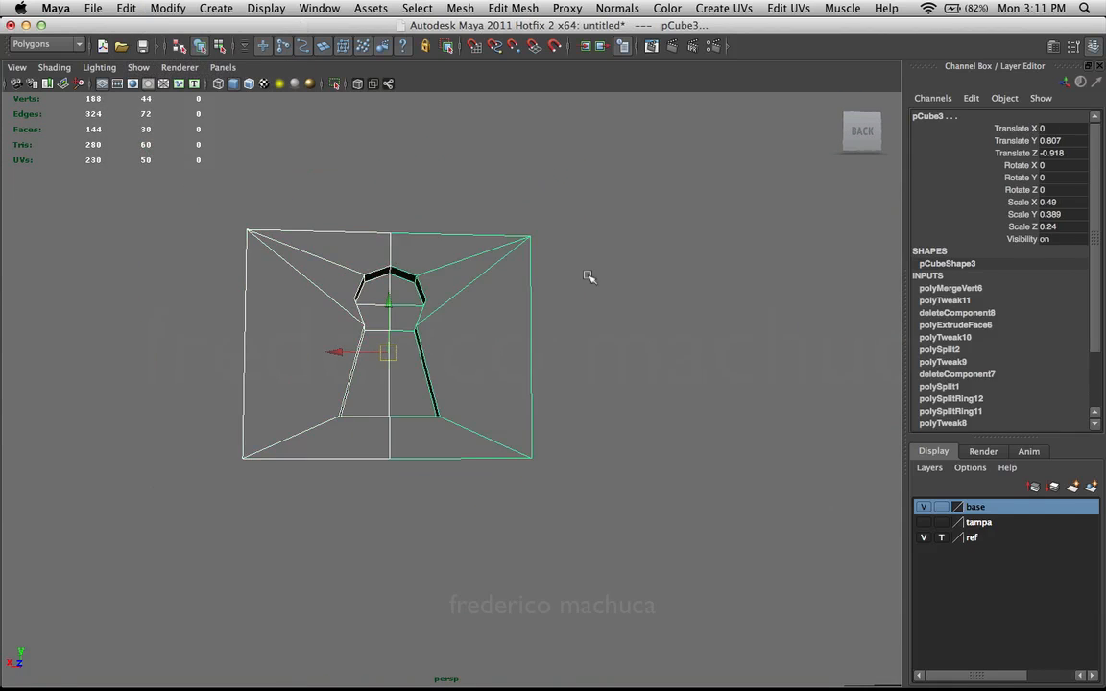
- Examine the mirrored lock plate from several angles, checking its keyhole and its placement on the chest base
alt+right_drag(587, 274, 298, 298)
alt+drag(298, 298, 444, 401)
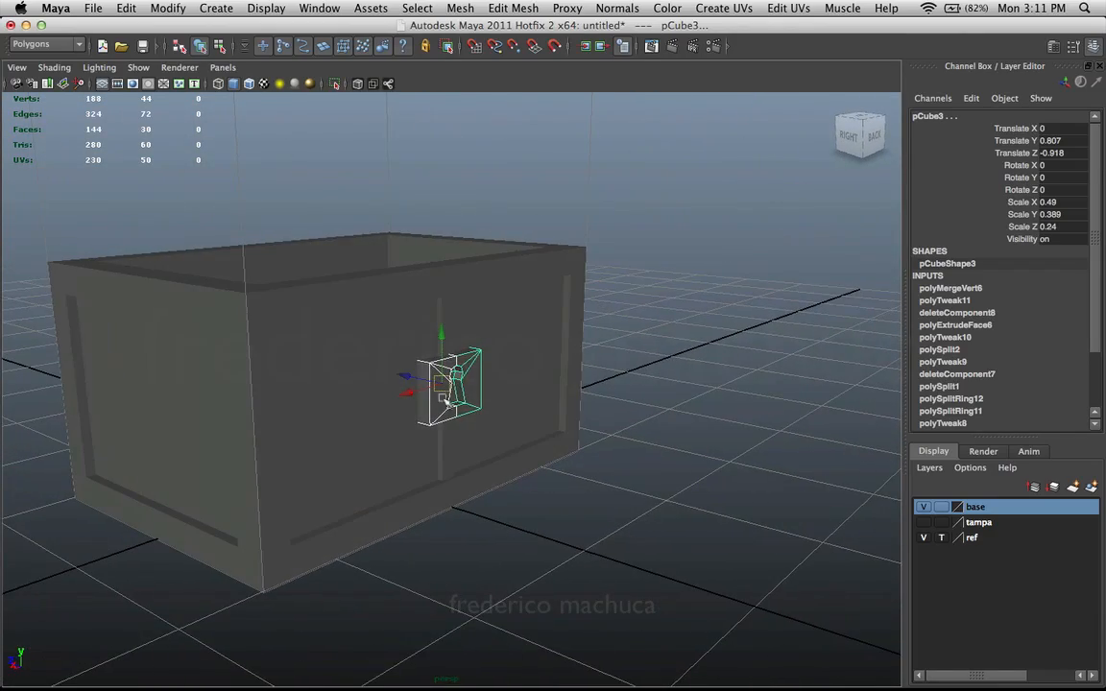
click(654, 356)
alt+drag(653, 356, 532, 289)
alt+right_drag(531, 289, 802, 294)
alt+drag(802, 294, 479, 310)
alt+middle_drag(479, 310, 565, 310)
click(491, 320)
click(461, 327)
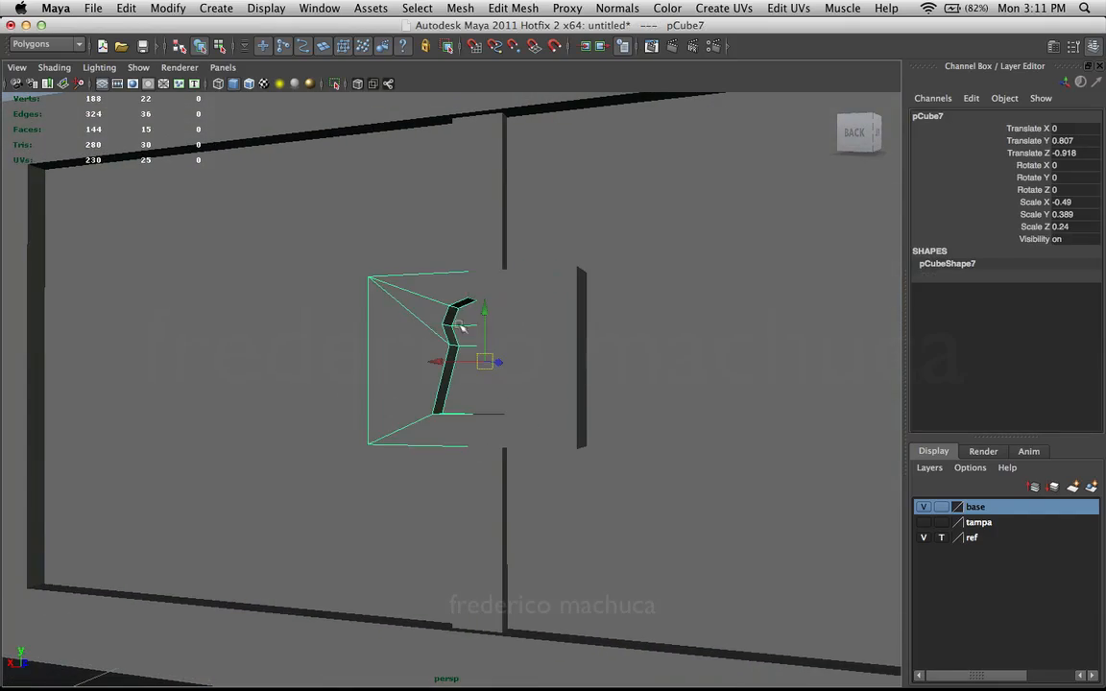
shift+click(552, 327)
alt+drag(555, 332, 516, 329)
alt+right_drag(516, 328, 288, 304)
alt+middle_drag(463, 238, 429, 292)
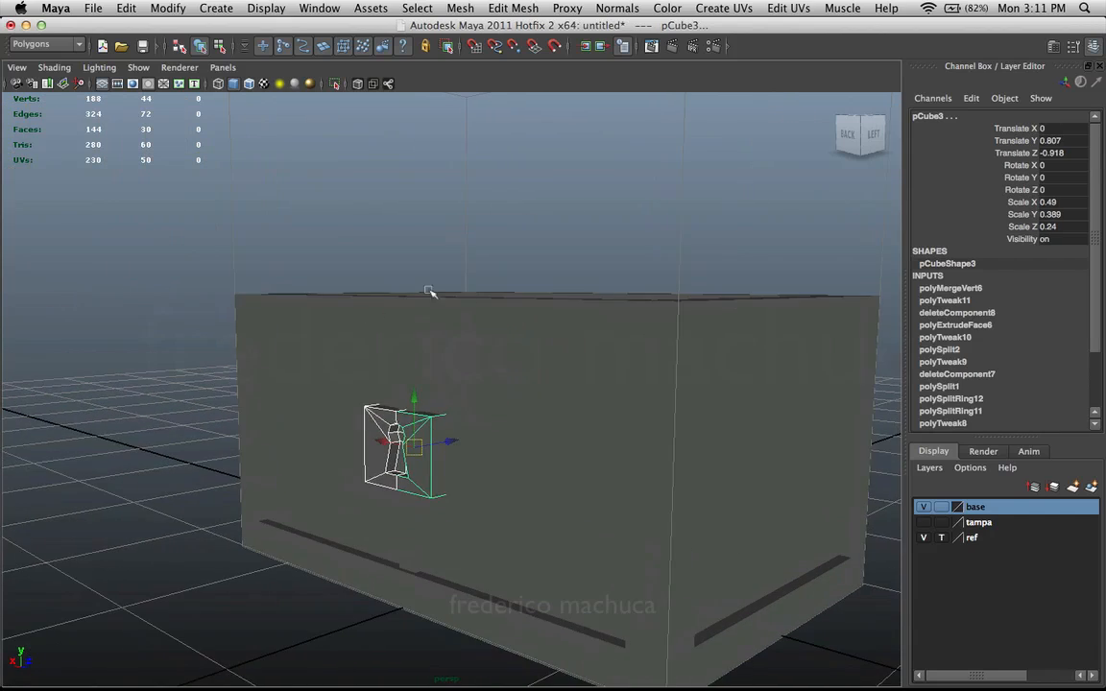
alt+drag(429, 292, 468, 286)
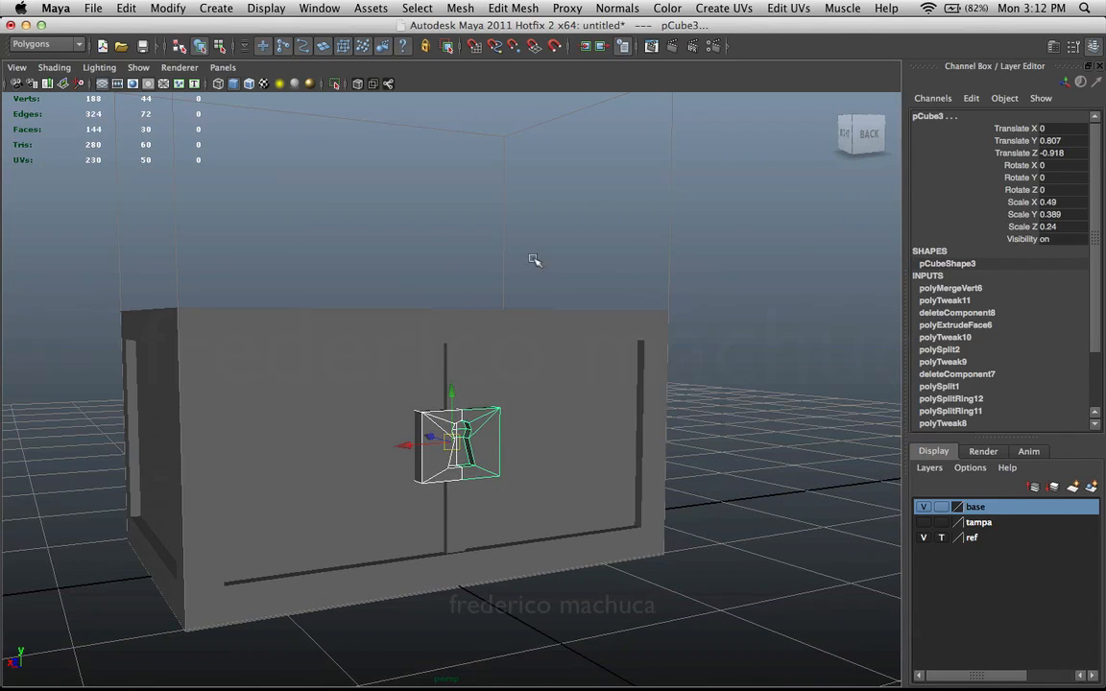
- Show the tampa layer and view the closed chest with its lid and lock plate
click(925, 523)
alt+right_drag(661, 410, 598, 340)
click(709, 407)
alt+drag(709, 409, 653, 408)
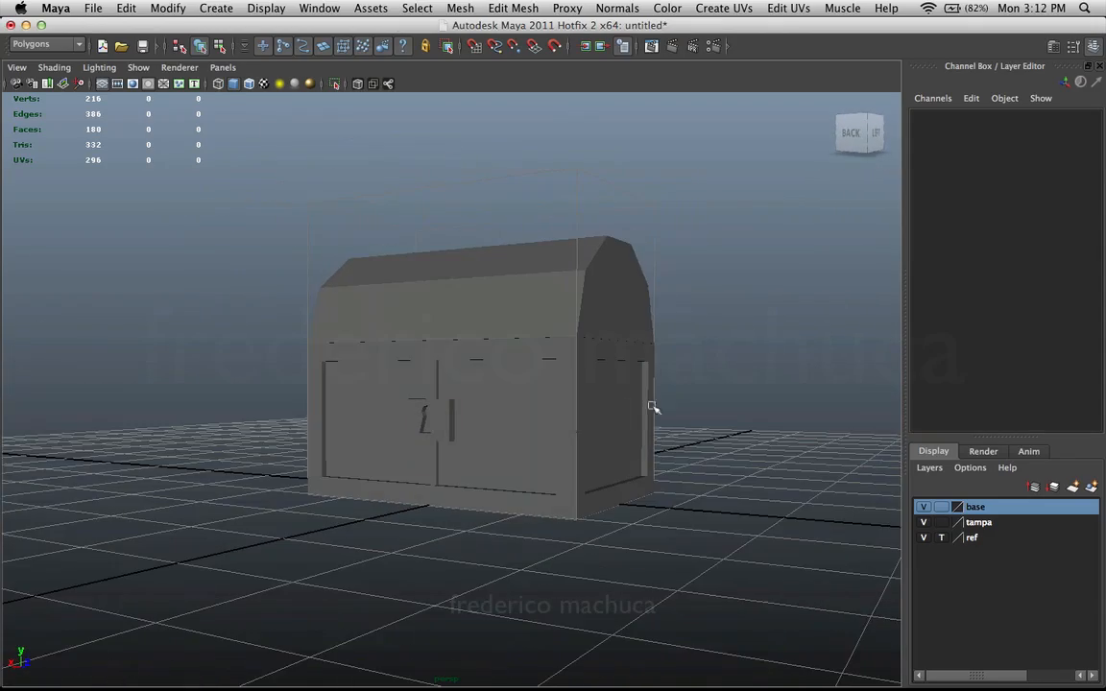
mouse_move(568, 425)
alt+mouse_down()
mouse_move(504, 445)
mouse_move(568, 439)
alt+mouse_up()
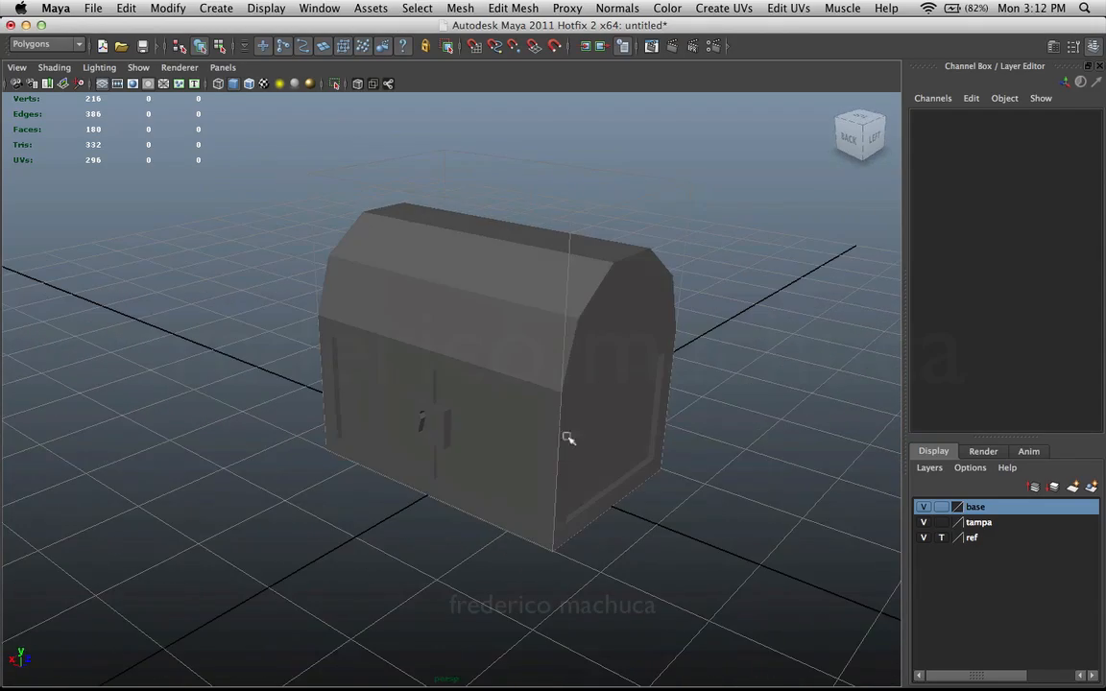
- Select the chest base pieces together with both lock plate halves, leaving out the lid
click(586, 336)
alt+drag(572, 376, 652, 348)
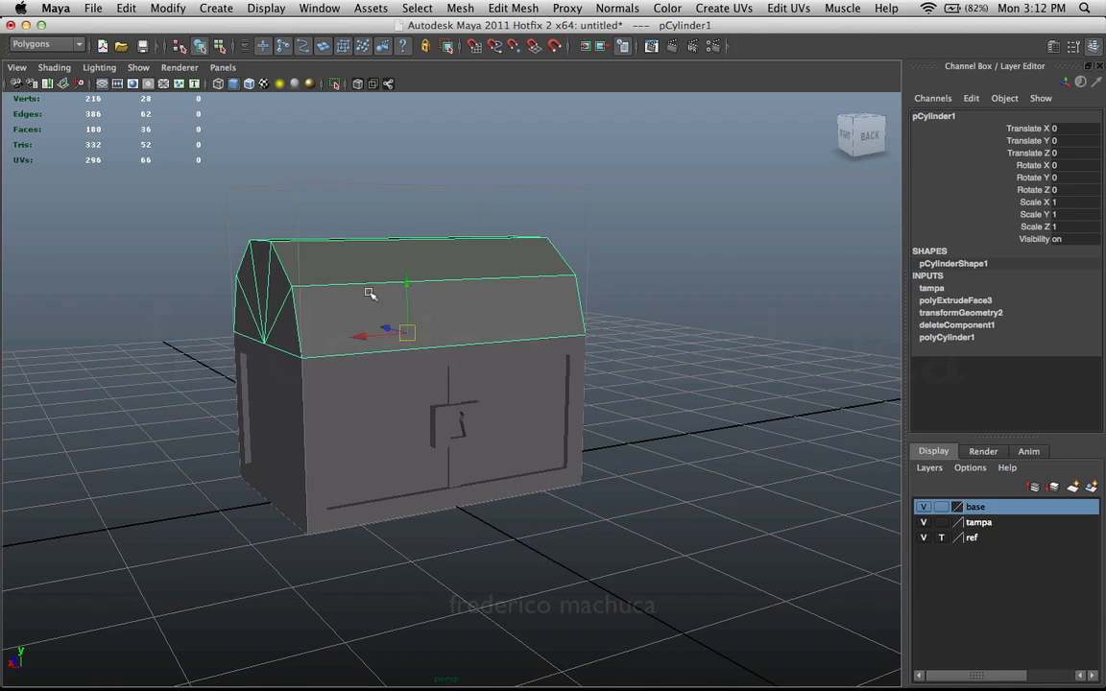
drag(316, 431, 532, 490)
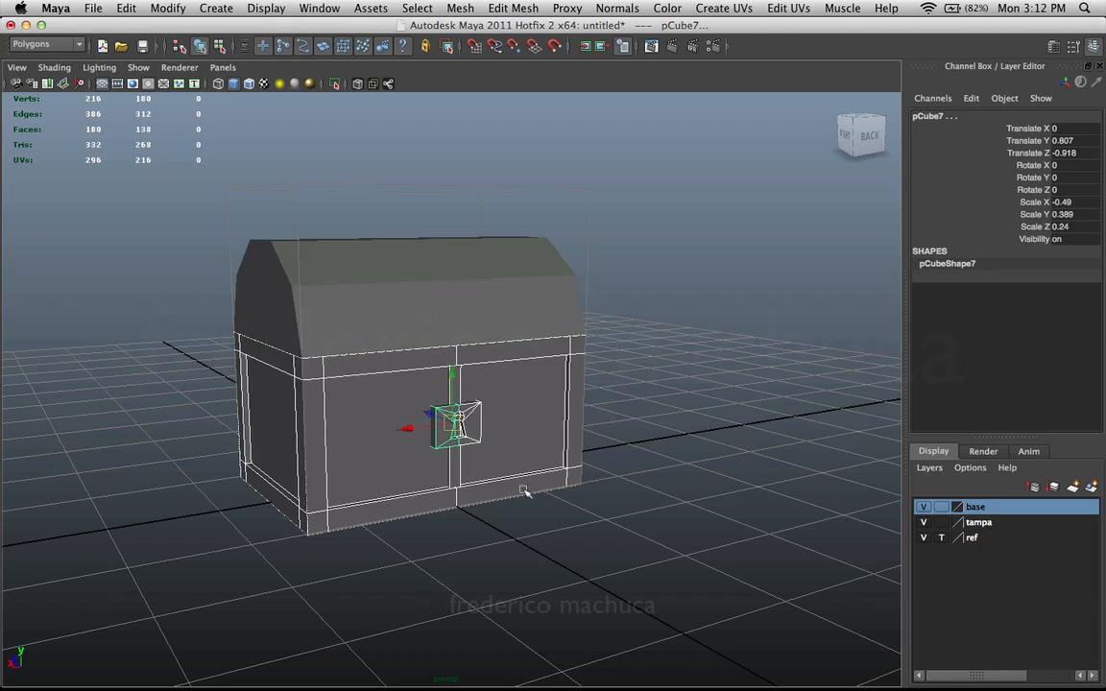